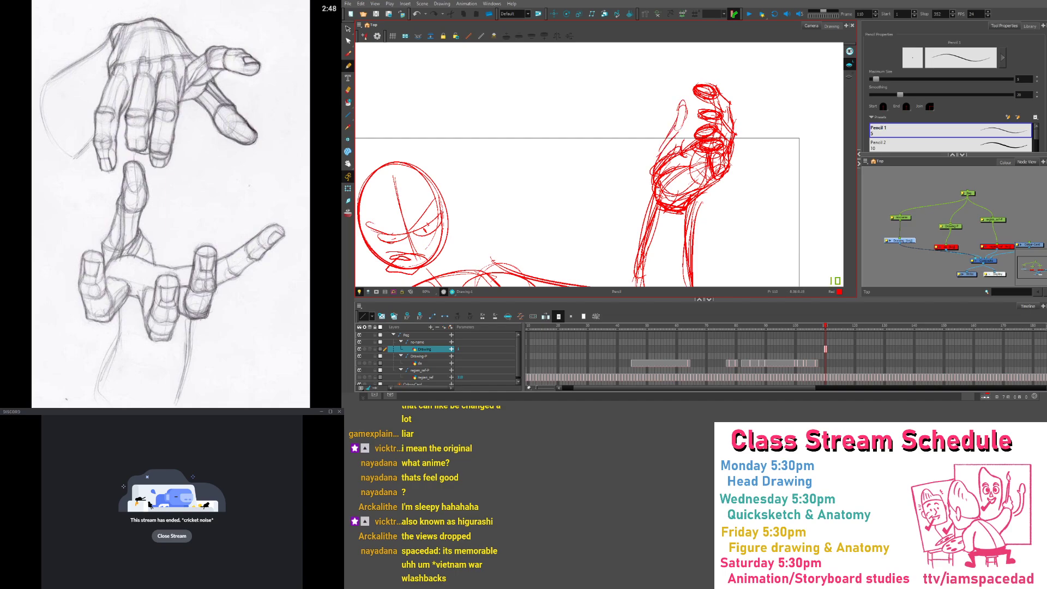
Finish the raised hand's thumb in red, and redraw its finger ellipses with the Black colour
drag(686, 102, 667, 145)
scroll(688, 62, down, 2)
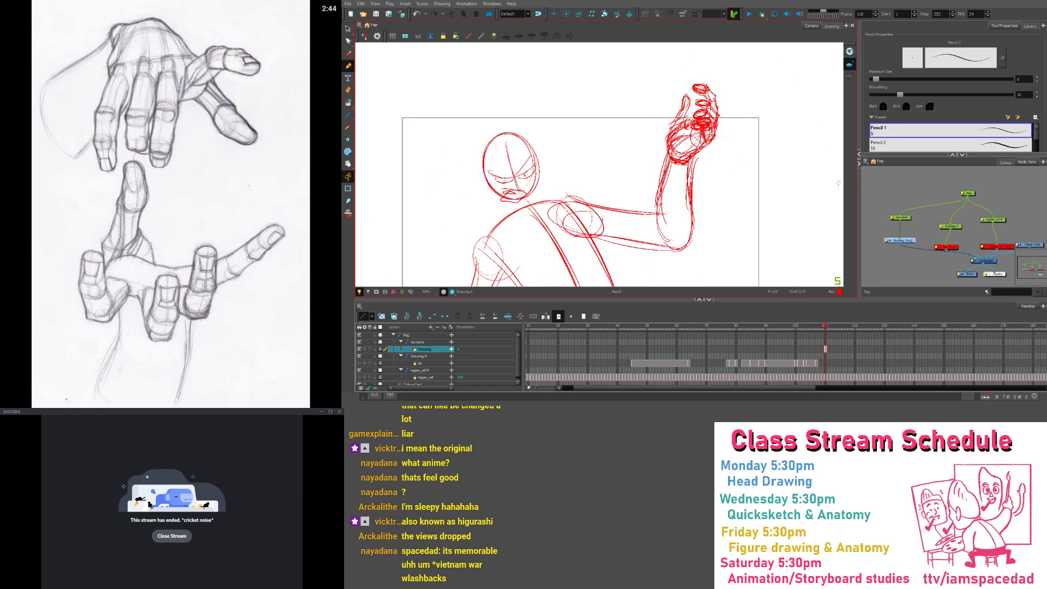
click(1002, 163)
scroll(704, 118, up, 2)
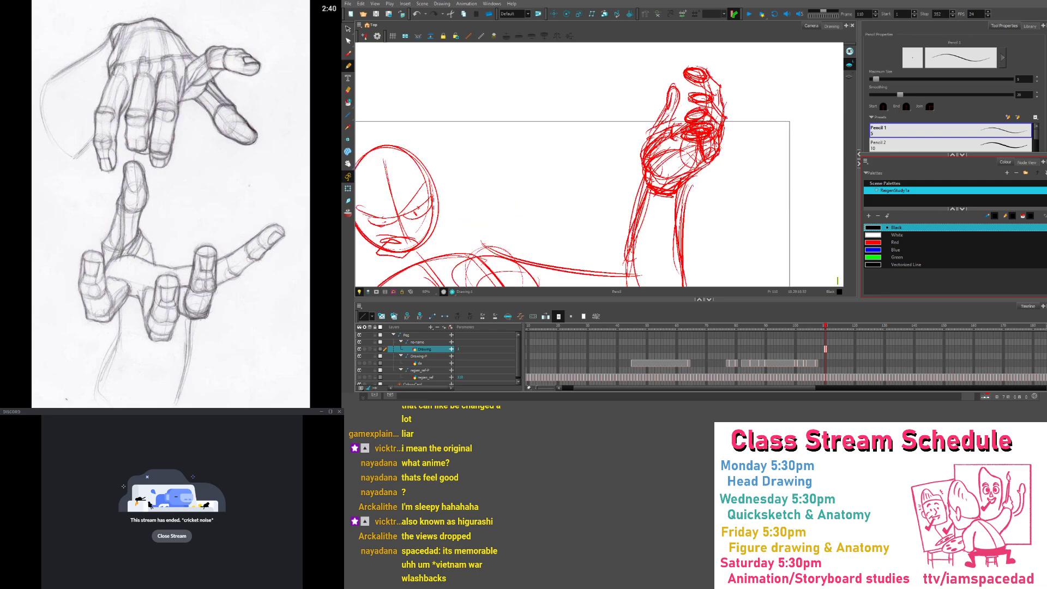
mouse_move(709, 122)
mouse_down()
mouse_move(679, 137)
mouse_move(708, 100)
mouse_up()
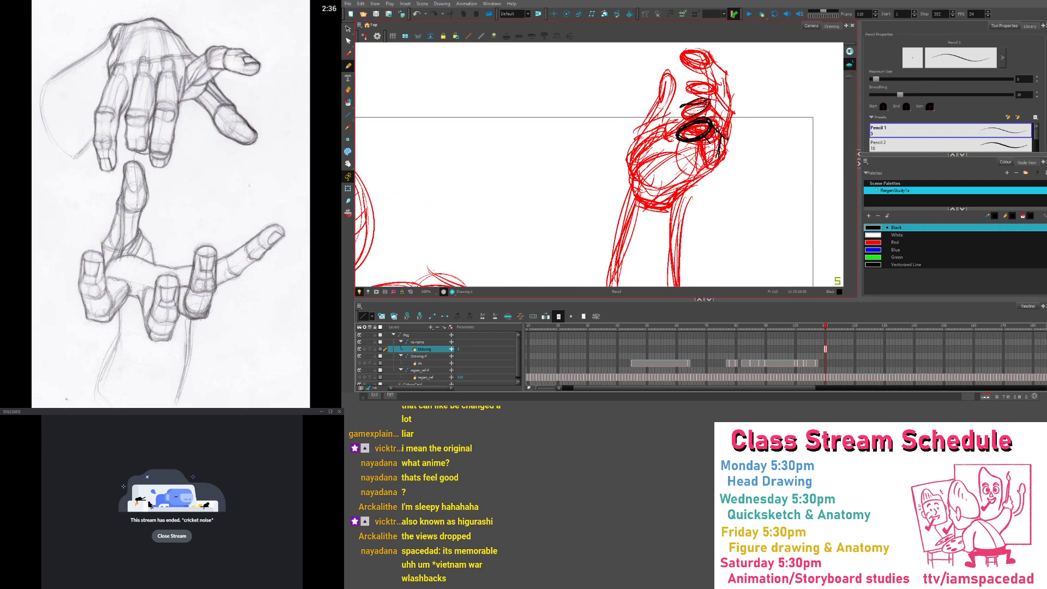
drag(711, 148, 704, 148)
Draw the raised hand's palm oval, thumb contour, knuckle ring and upper forearm lines in black
drag(716, 163, 672, 205)
drag(686, 153, 674, 177)
mouse_move(677, 157)
mouse_down()
mouse_move(662, 161)
mouse_move(673, 201)
mouse_move(624, 236)
mouse_up()
drag(672, 193, 664, 267)
drag(634, 196, 621, 277)
mouse_move(675, 109)
mouse_down()
mouse_move(661, 101)
mouse_move(719, 91)
mouse_up()
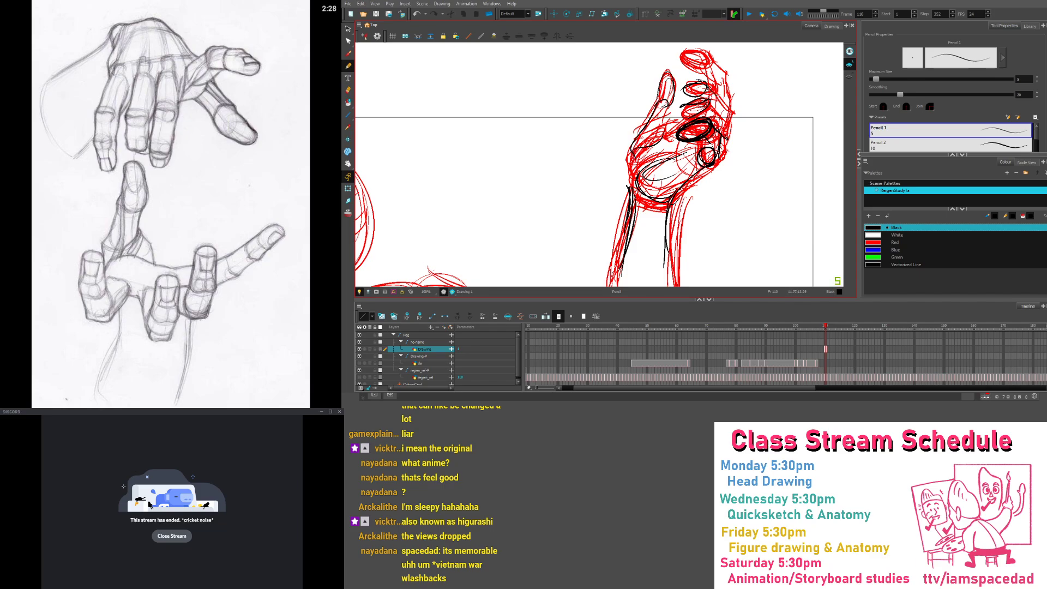
Extend the raised forearm's black contours down into a rounded elbow
mouse_move(683, 61)
mouse_down()
mouse_move(709, 55)
mouse_move(728, 77)
mouse_move(700, 100)
mouse_move(712, 90)
mouse_move(709, 114)
mouse_move(679, 143)
mouse_move(697, 248)
mouse_up()
key(1)
key(1)
key(1)
key(1)
key(2)
key(2)
mouse_move(666, 202)
mouse_down()
mouse_move(662, 251)
mouse_move(697, 274)
mouse_up()
drag(661, 232, 699, 255)
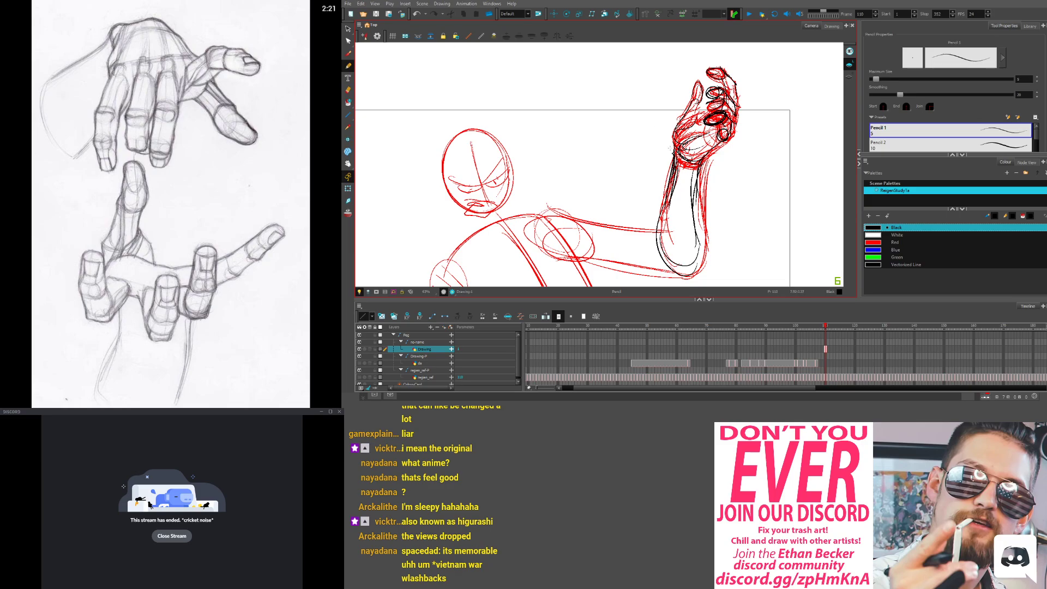
Draw a slightly larger black head outline around the red head
key(1)
key(1)
key(2)
key(2)
key(2)
drag(754, 108, 734, 128)
mouse_move(720, 120)
mouse_down()
mouse_move(758, 100)
mouse_move(728, 139)
mouse_up()
drag(720, 120, 767, 104)
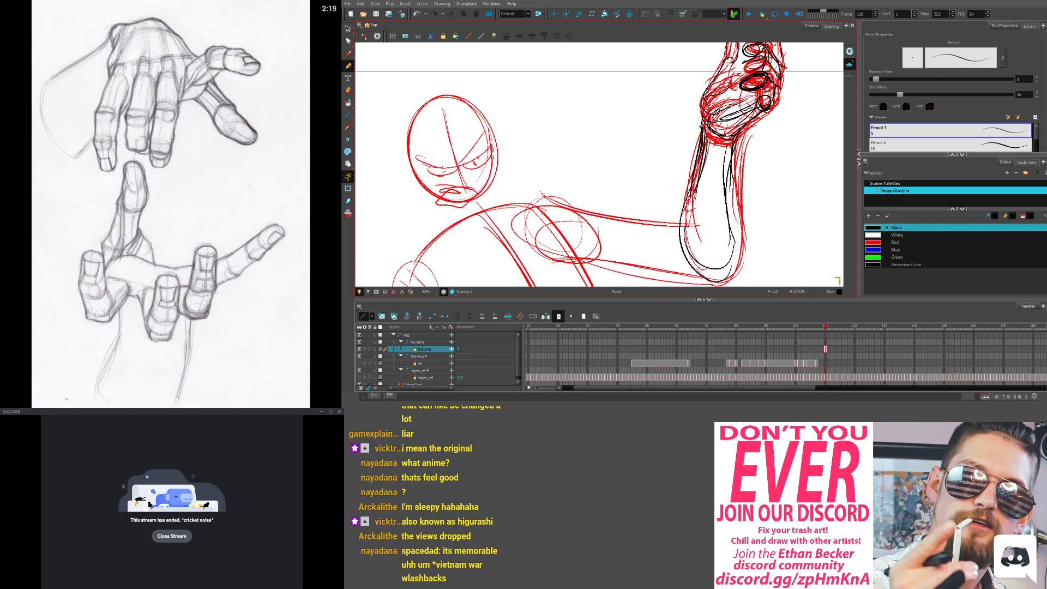
key(1)
drag(548, 121, 552, 129)
key(1)
key(1)
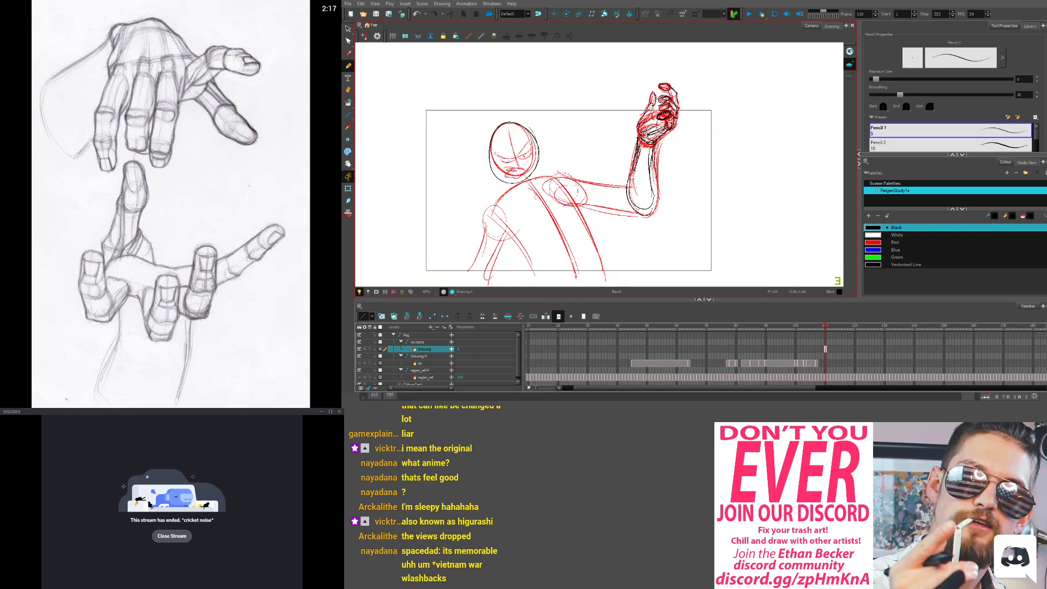
Sketch a black torso line down from the neck and the lowered forearm crossing toward the waist
mouse_move(530, 183)
mouse_down()
mouse_move(588, 277)
mouse_move(571, 267)
mouse_up()
drag(482, 266, 532, 257)
drag(498, 267, 610, 216)
key(2)
key(2)
key(2)
Block in the lowered hand in Black, with its thumb and fingers wrapping across the torso
click(895, 242)
click(896, 227)
mouse_move(540, 244)
mouse_down()
mouse_move(619, 216)
mouse_move(590, 221)
mouse_up()
mouse_move(570, 233)
mouse_down()
mouse_move(644, 212)
mouse_move(653, 220)
mouse_move(600, 231)
mouse_move(619, 269)
mouse_up()
mouse_move(610, 238)
mouse_down()
mouse_move(641, 236)
mouse_move(626, 232)
mouse_move(664, 220)
mouse_up()
drag(604, 227, 666, 219)
mouse_move(660, 219)
mouse_down()
mouse_move(601, 241)
mouse_move(602, 254)
mouse_move(600, 238)
mouse_move(593, 251)
mouse_move(669, 236)
mouse_up()
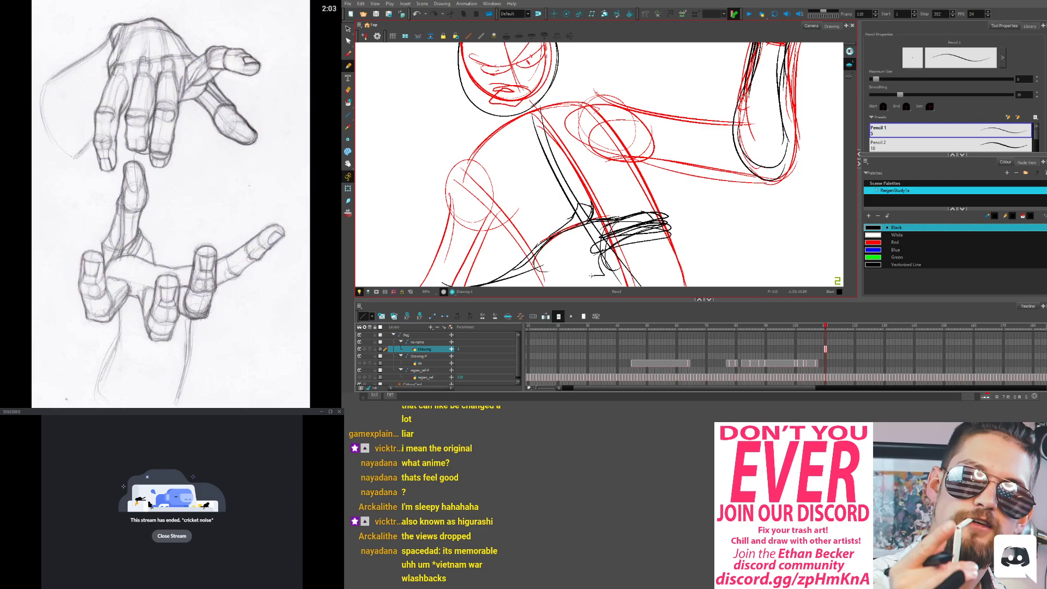
Add the lowered hand's bottom edge and thumb side, and sketch over its palm and stacked fingers
drag(591, 276, 530, 285)
drag(589, 258, 587, 225)
drag(621, 212, 656, 213)
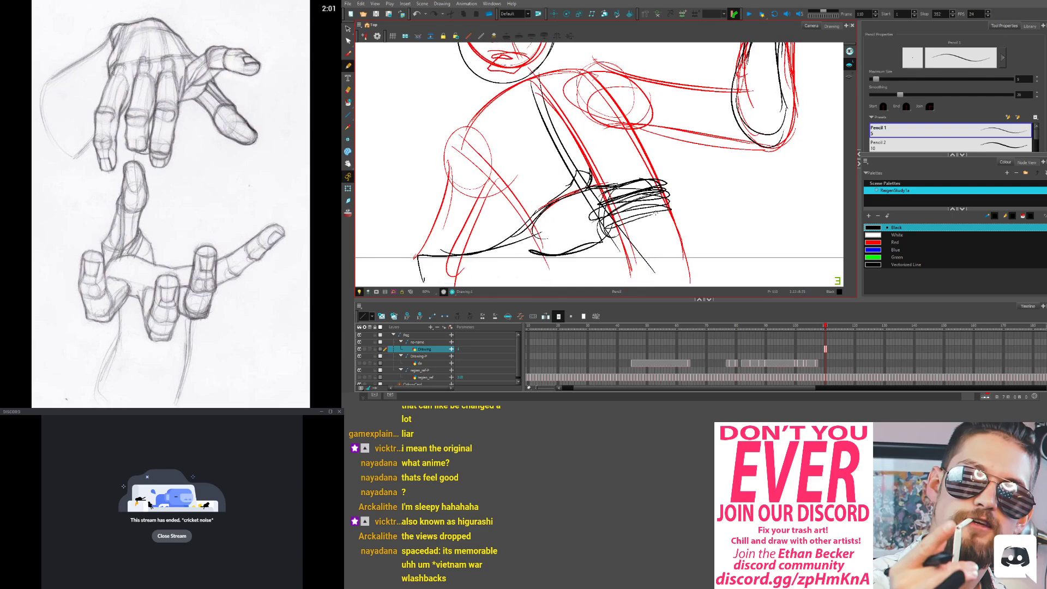
drag(596, 203, 602, 240)
mouse_move(609, 235)
mouse_down()
mouse_move(646, 221)
mouse_move(494, 286)
mouse_up()
drag(527, 163, 584, 236)
mouse_move(616, 229)
mouse_down()
mouse_move(586, 213)
mouse_move(574, 219)
mouse_up()
drag(624, 216, 640, 210)
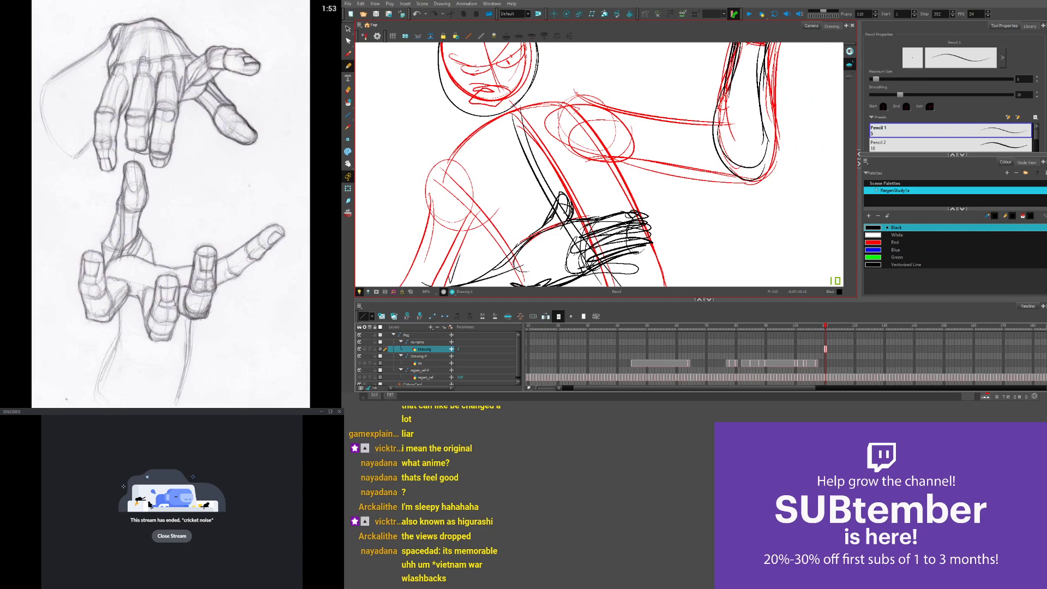
Darken the lowered hand's fingers and build up its palm and wrist contours
mouse_move(579, 267)
mouse_down()
mouse_move(603, 187)
mouse_move(596, 203)
mouse_up()
drag(602, 197, 591, 234)
drag(609, 176, 581, 237)
mouse_move(672, 195)
mouse_down()
mouse_move(626, 202)
mouse_move(676, 205)
mouse_move(660, 160)
mouse_move(596, 206)
mouse_up()
mouse_move(577, 160)
mouse_down()
mouse_move(563, 209)
mouse_move(546, 211)
mouse_up()
drag(457, 222, 548, 204)
drag(494, 212, 467, 259)
Rework the raised forearm with a wider outer contour and extra lines below the wrist
mouse_move(634, 179)
mouse_down()
mouse_move(613, 197)
mouse_move(590, 285)
mouse_up()
drag(572, 167, 518, 265)
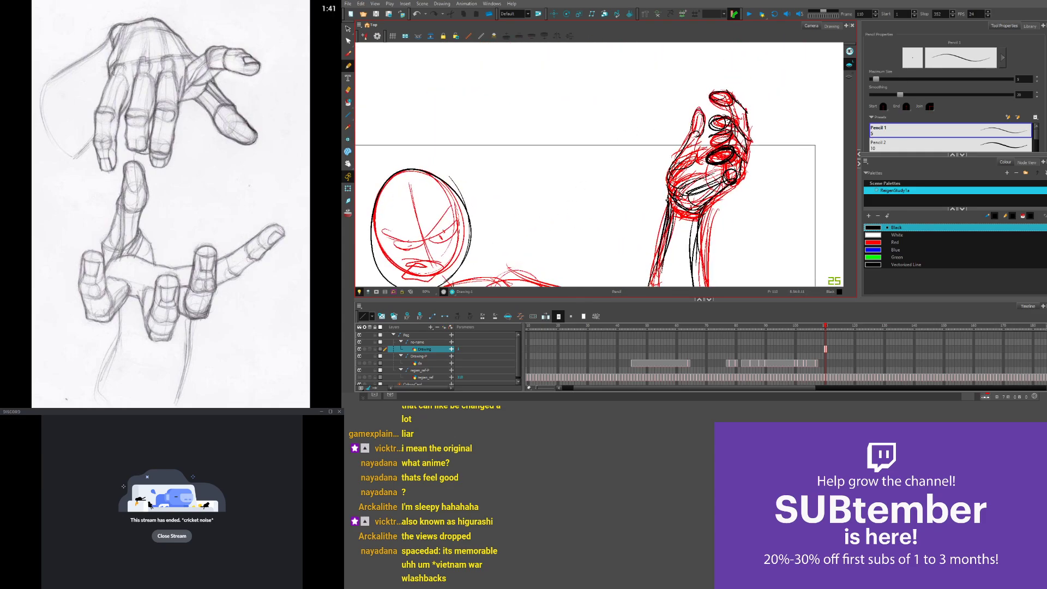
drag(658, 229, 654, 156)
drag(666, 121, 649, 197)
drag(695, 136, 693, 251)
drag(659, 151, 666, 250)
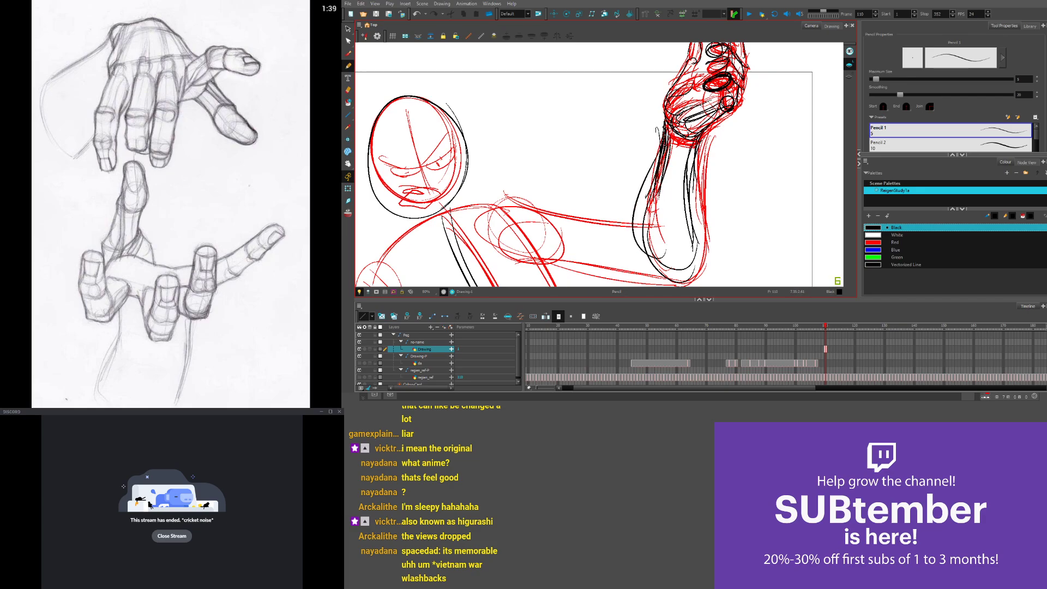
Reinforce the raised arm's elbow in black and draw upper-arm lines toward the shoulder
drag(650, 194, 678, 236)
mouse_move(637, 219)
mouse_down()
mouse_move(645, 249)
mouse_move(685, 242)
mouse_up()
drag(676, 240, 667, 196)
drag(685, 158, 668, 221)
drag(667, 228, 613, 218)
drag(665, 234, 609, 224)
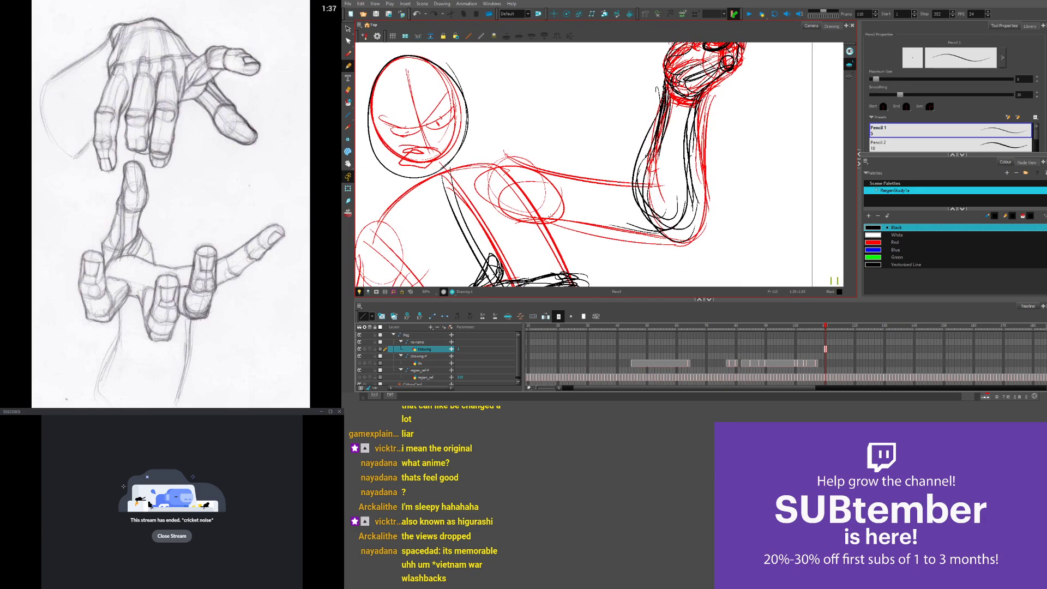
Select and delete the black torso line and most of the lowered hand's finger and thumb strokes
drag(462, 175, 582, 83)
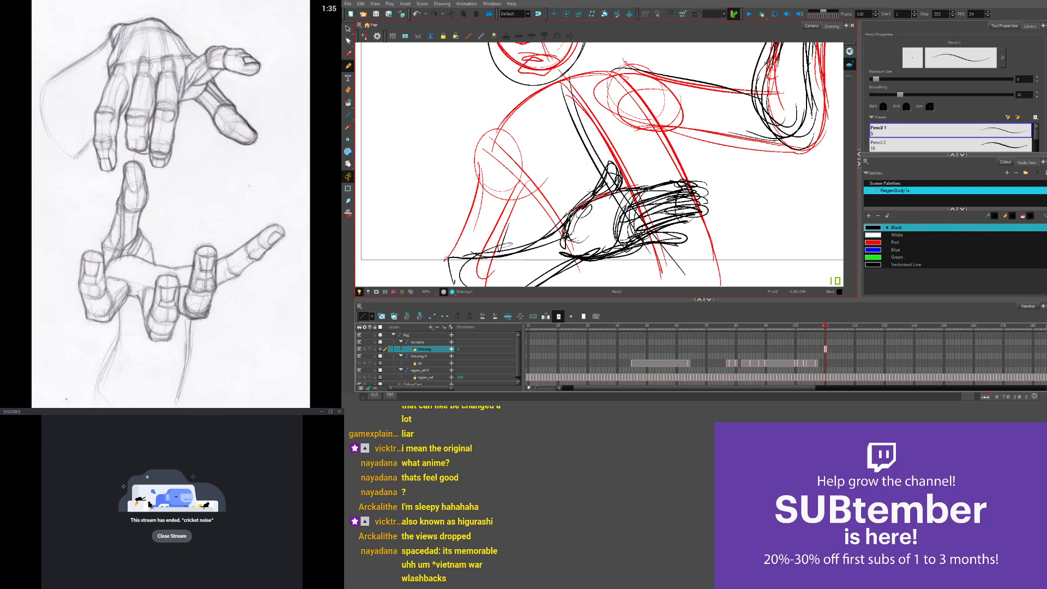
click(348, 29)
click(605, 172)
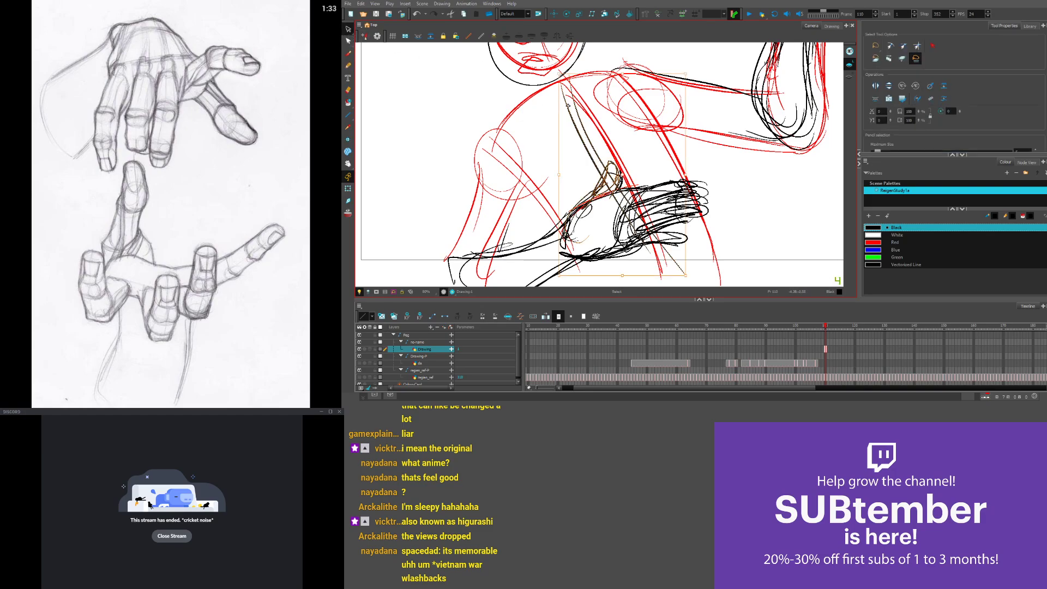
key(Delete)
drag(651, 155, 667, 245)
key(Delete)
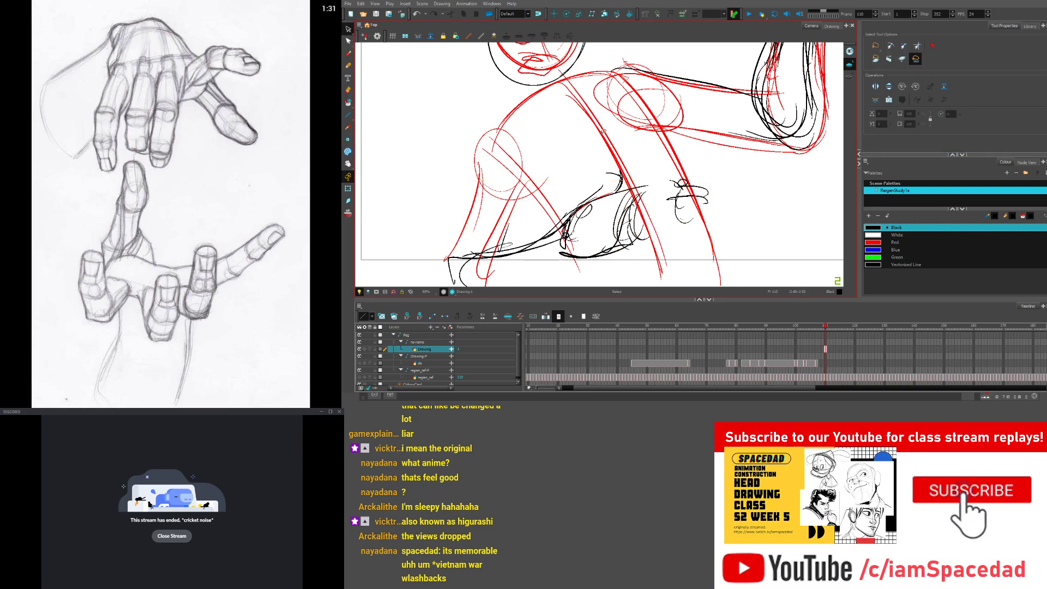
Redraw the lowered hand's upper contour, lower edge and extended fingertips with the Pencil tool
key(alt+/)
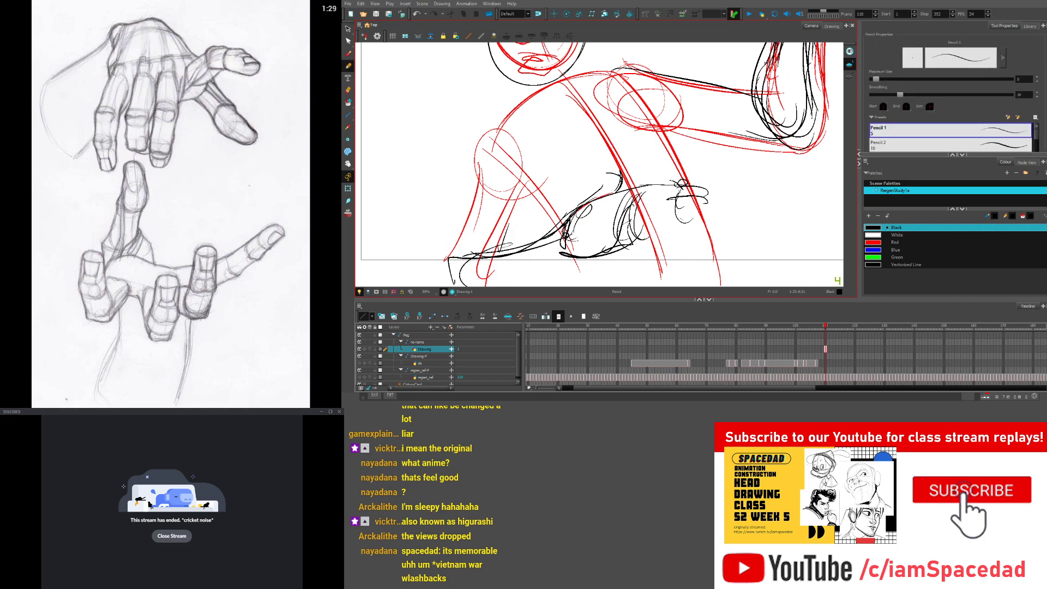
mouse_move(677, 186)
mouse_down()
mouse_move(603, 199)
mouse_move(619, 231)
mouse_up()
mouse_move(573, 240)
mouse_down()
mouse_move(622, 229)
mouse_move(639, 164)
mouse_move(647, 194)
mouse_move(762, 200)
mouse_move(766, 229)
mouse_move(676, 242)
mouse_up()
scroll(610, 185, up, 2)
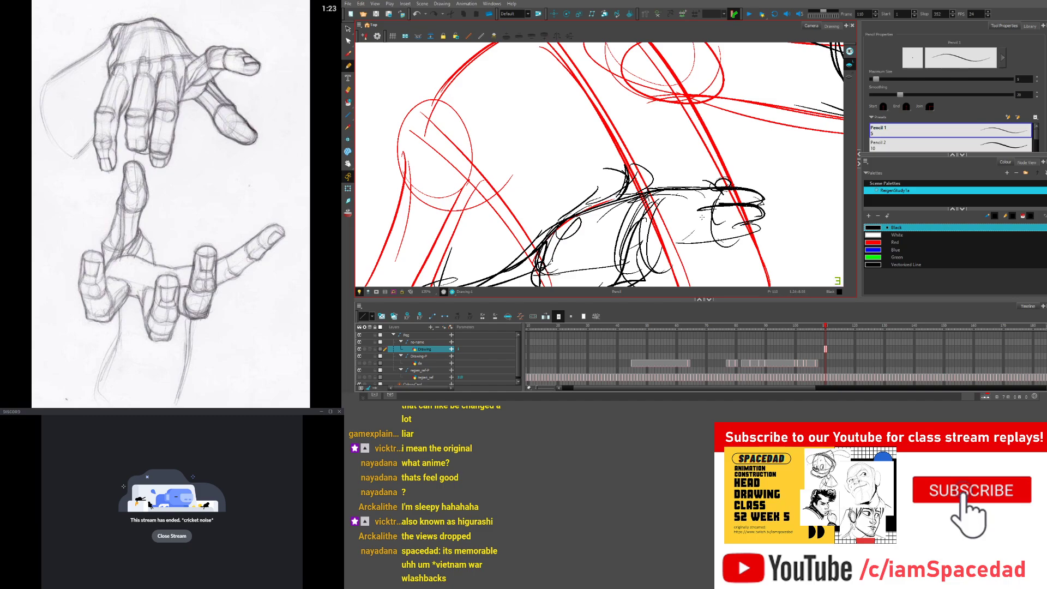
Draw the lowered hand's curled middle fingers, long bottom finger and knuckle curves
drag(703, 201, 624, 221)
drag(621, 225, 612, 256)
mouse_move(658, 197)
mouse_down()
mouse_move(624, 279)
mouse_move(622, 196)
mouse_move(682, 218)
mouse_move(601, 202)
mouse_move(676, 232)
mouse_move(593, 218)
mouse_move(666, 124)
mouse_up()
mouse_move(694, 164)
mouse_down()
mouse_move(734, 159)
mouse_move(696, 170)
mouse_up()
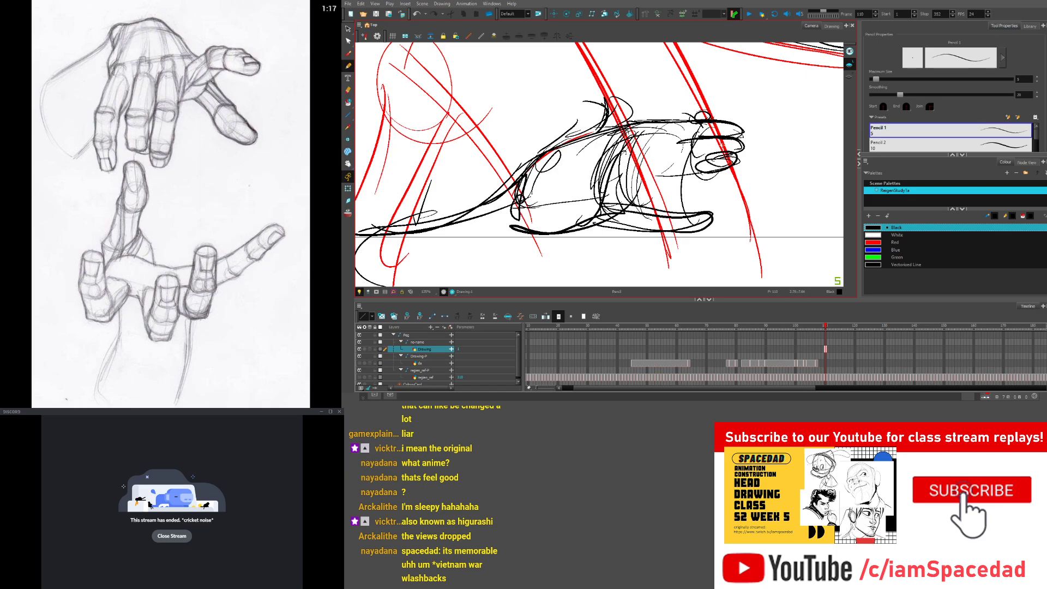
drag(743, 135, 717, 149)
Outline the heel of the lowered palm and begin the underside of its forearm
drag(581, 223, 512, 227)
drag(513, 222, 606, 217)
drag(525, 202, 459, 273)
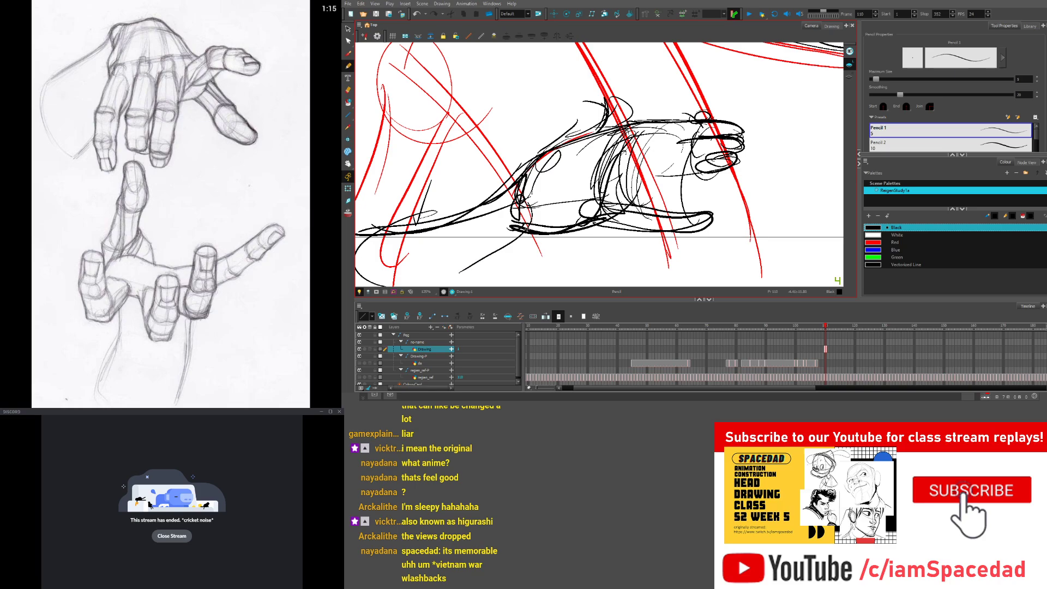
drag(530, 235, 428, 292)
Build out the lowered arm with full forearm contours and a rounded elbow
drag(452, 242, 507, 204)
mouse_move(475, 181)
mouse_down()
mouse_move(493, 177)
mouse_move(430, 244)
mouse_up()
drag(468, 176, 403, 195)
drag(551, 134, 519, 218)
mouse_move(573, 205)
mouse_down()
mouse_move(559, 220)
mouse_move(555, 277)
mouse_up()
drag(582, 251, 642, 262)
drag(556, 262, 634, 258)
mouse_move(716, 220)
mouse_down()
mouse_move(638, 221)
mouse_move(669, 249)
mouse_up()
drag(677, 112, 627, 216)
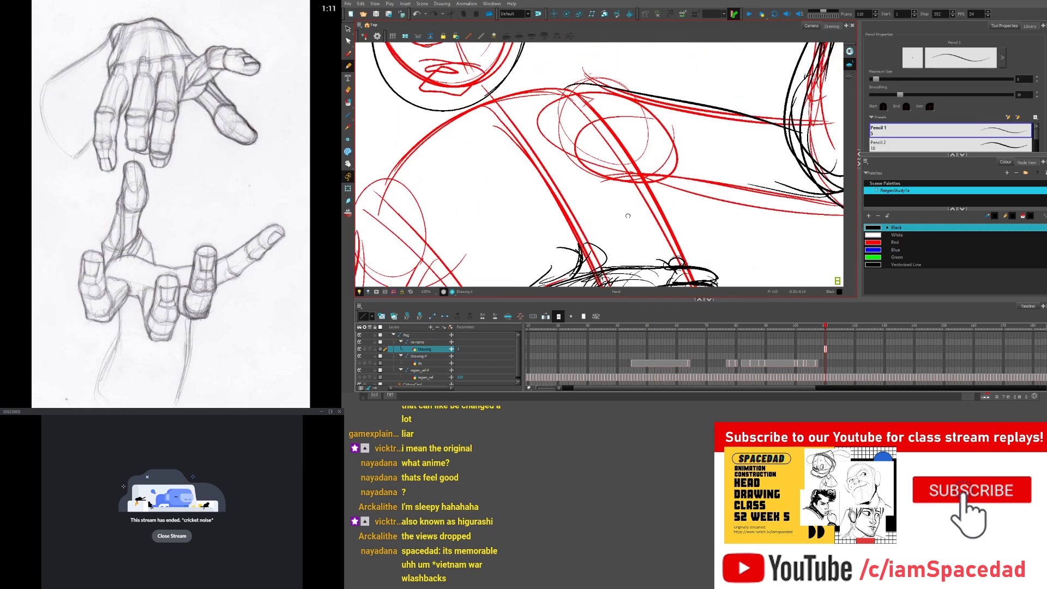
Strengthen the raised hand's outer edge in black along the curled fingers and side of the palm
drag(747, 89, 610, 226)
drag(750, 109, 694, 234)
drag(755, 155, 757, 188)
mouse_move(746, 131)
mouse_down()
mouse_move(750, 229)
mouse_move(689, 245)
mouse_up()
mouse_move(753, 180)
mouse_down()
mouse_move(687, 251)
mouse_move(742, 160)
mouse_up()
mouse_move(753, 190)
mouse_down()
mouse_move(756, 229)
mouse_move(724, 238)
mouse_up()
mouse_move(749, 197)
mouse_down()
mouse_move(770, 127)
mouse_move(762, 105)
mouse_up()
drag(757, 193, 718, 238)
Add black contour lines across the raised palm and around the wrist
drag(644, 217, 686, 187)
mouse_move(687, 189)
mouse_down()
mouse_move(644, 217)
mouse_move(670, 120)
mouse_move(663, 139)
mouse_move(638, 144)
mouse_up()
drag(686, 116, 636, 156)
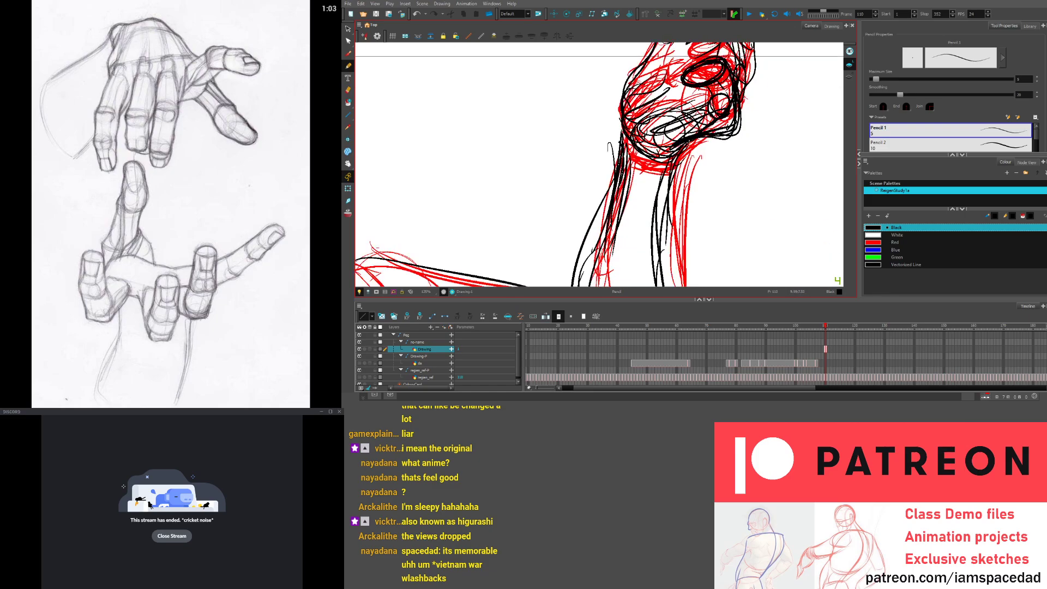
scroll(647, 158, down, 3)
mouse_move(713, 103)
mouse_down()
mouse_move(634, 145)
mouse_move(657, 169)
mouse_move(666, 157)
mouse_up()
scroll(640, 153, up, 1)
mouse_move(653, 198)
mouse_down()
mouse_move(656, 256)
mouse_move(616, 194)
mouse_move(646, 251)
mouse_up()
scroll(661, 204, down, 1)
scroll(548, 212, up, 2)
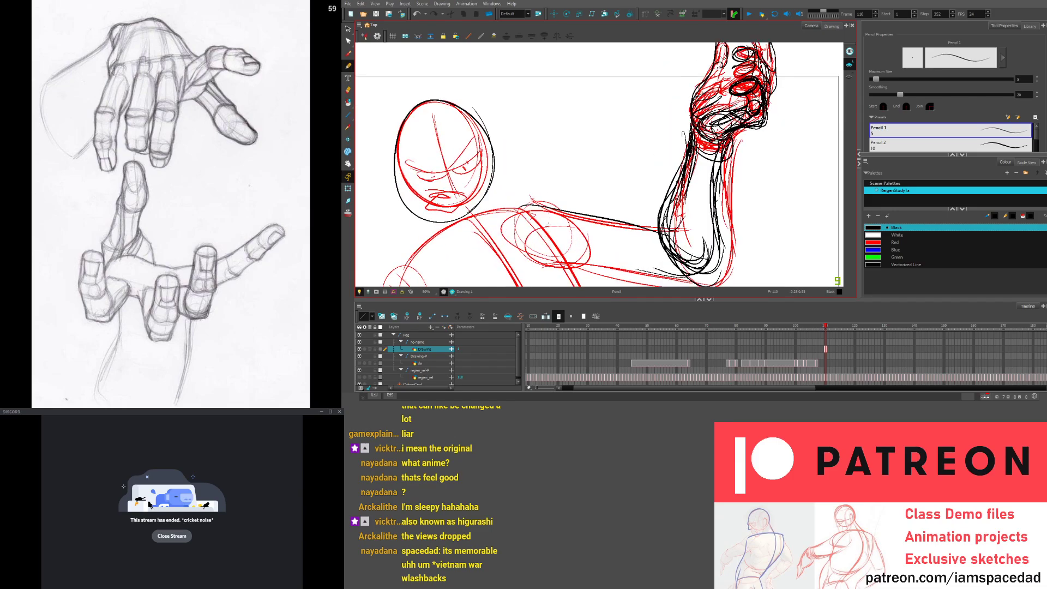
Thicken and round out the lowered arm's elbow and forearm contours
drag(546, 256, 629, 69)
mouse_move(597, 150)
mouse_down()
mouse_move(571, 188)
mouse_move(467, 246)
mouse_up()
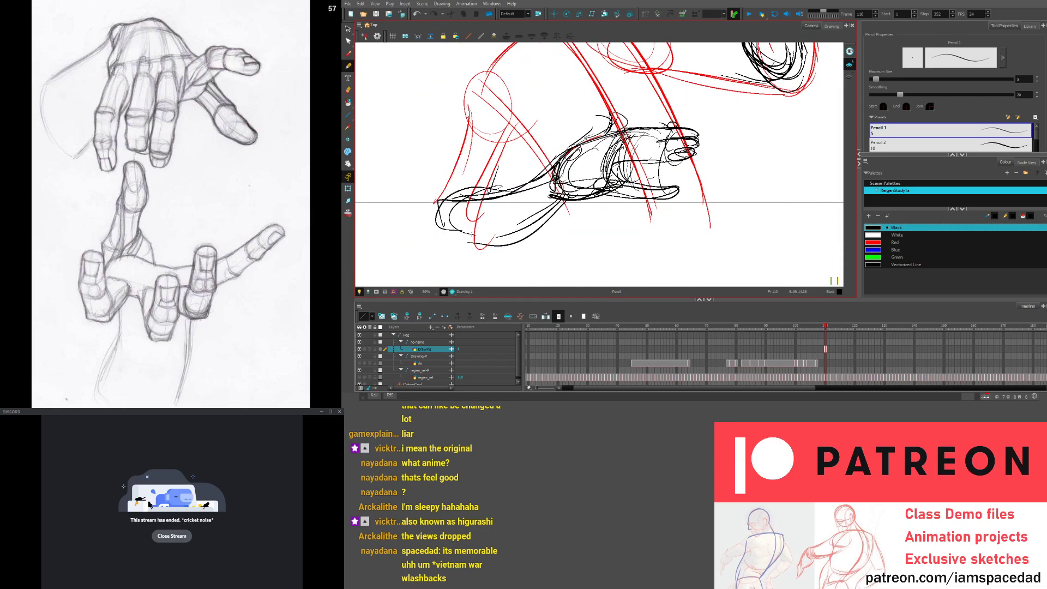
drag(550, 214, 447, 235)
drag(501, 190, 445, 234)
mouse_move(476, 197)
mouse_down()
mouse_move(490, 246)
mouse_move(474, 247)
mouse_up()
Draw the lowered arm's shoulder circle and upper-arm line, and outline the torso sides in black
drag(490, 175, 529, 251)
mouse_move(557, 202)
mouse_down()
mouse_move(538, 267)
mouse_move(578, 222)
mouse_move(583, 237)
mouse_move(602, 236)
mouse_up()
drag(672, 134, 719, 194)
drag(595, 108, 671, 187)
drag(663, 193, 630, 141)
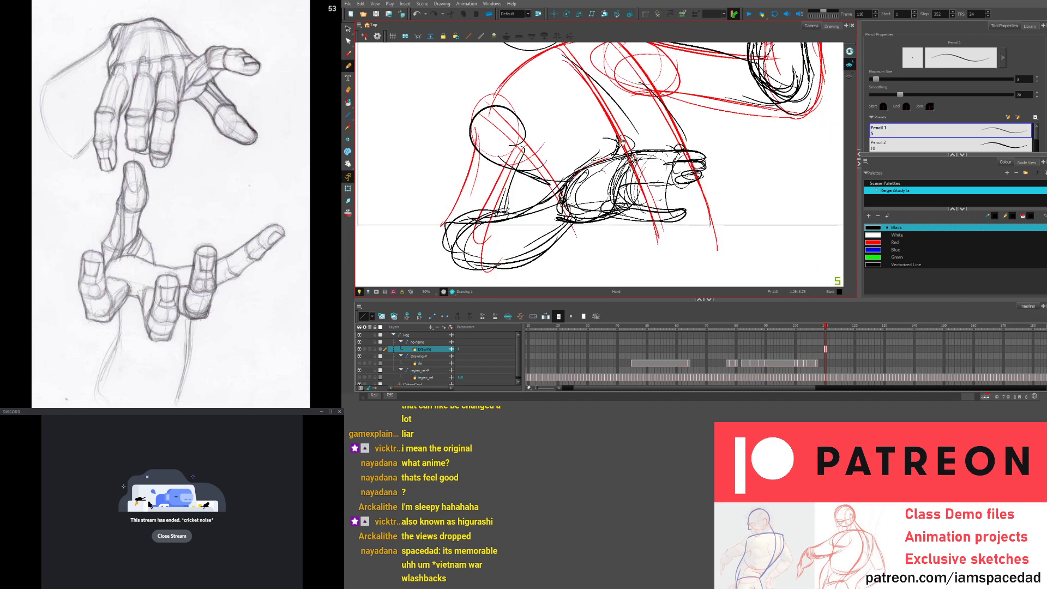
drag(654, 91, 724, 256)
drag(687, 173, 619, 184)
drag(671, 170, 617, 202)
Sketch the face's curved brow line, eyes and neck strokes in black over the red head
mouse_move(564, 73)
mouse_down()
mouse_move(584, 173)
mouse_move(625, 238)
mouse_move(641, 198)
mouse_up()
drag(555, 166, 641, 162)
drag(567, 168, 641, 156)
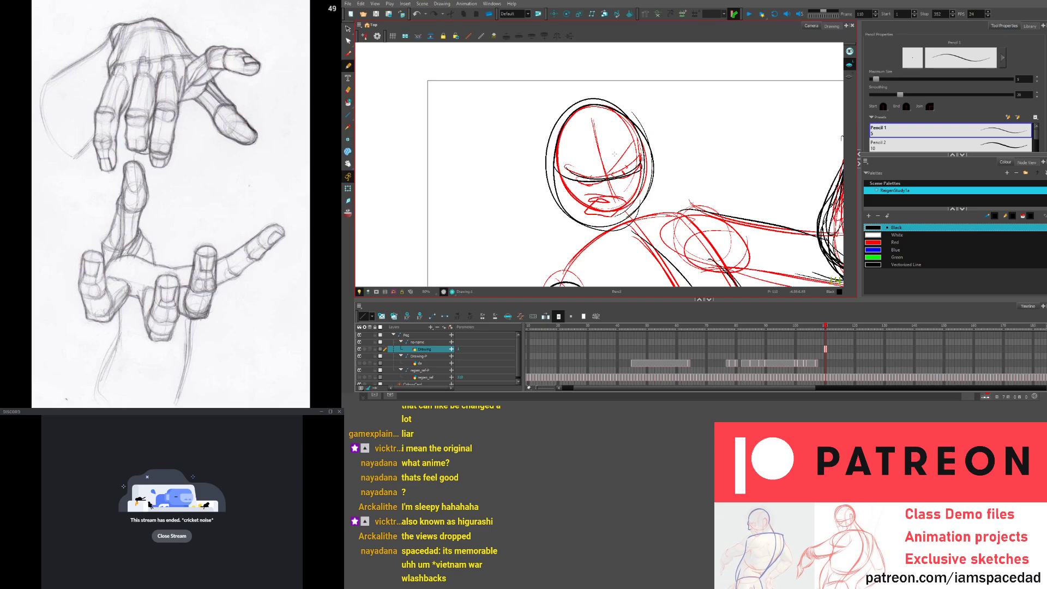
scroll(594, 161, up, 2)
drag(591, 180, 662, 132)
mouse_move(666, 151)
mouse_down()
mouse_move(632, 203)
mouse_move(609, 194)
mouse_up()
mouse_move(546, 186)
mouse_down()
mouse_move(566, 206)
mouse_move(612, 188)
mouse_up()
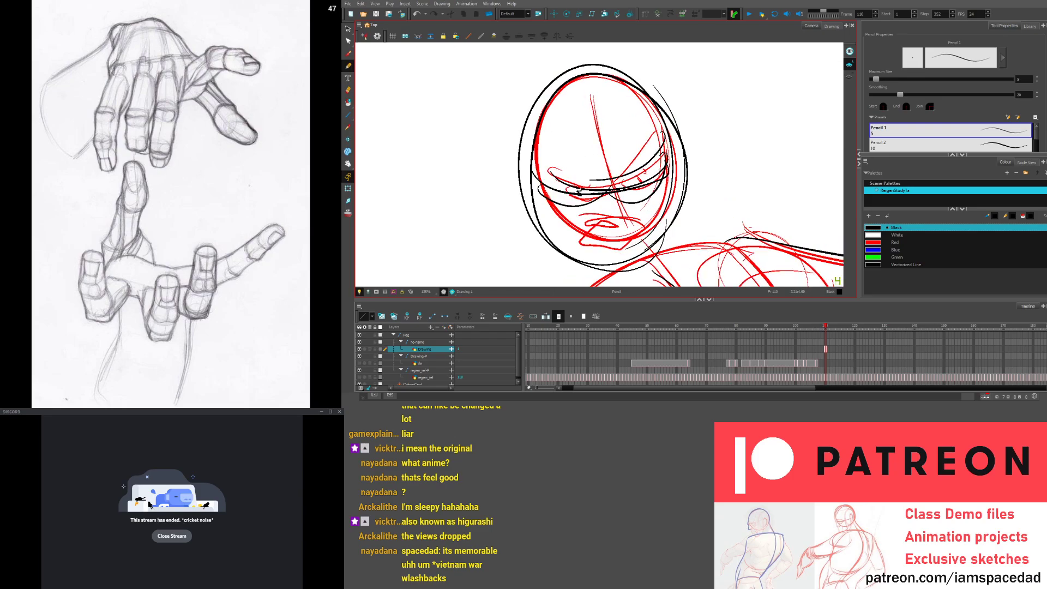
mouse_move(626, 242)
mouse_down()
mouse_move(609, 264)
mouse_move(617, 190)
mouse_move(650, 266)
mouse_up()
Select the whole figure and scale it down within the camera frame
scroll(633, 222, down, 6)
scroll(659, 255, up, 1)
mouse_move(605, 156)
mouse_down()
mouse_move(675, 271)
mouse_move(610, 158)
mouse_up()
click(348, 29)
mouse_move(752, 59)
mouse_down()
mouse_move(552, 281)
mouse_move(785, 92)
mouse_up()
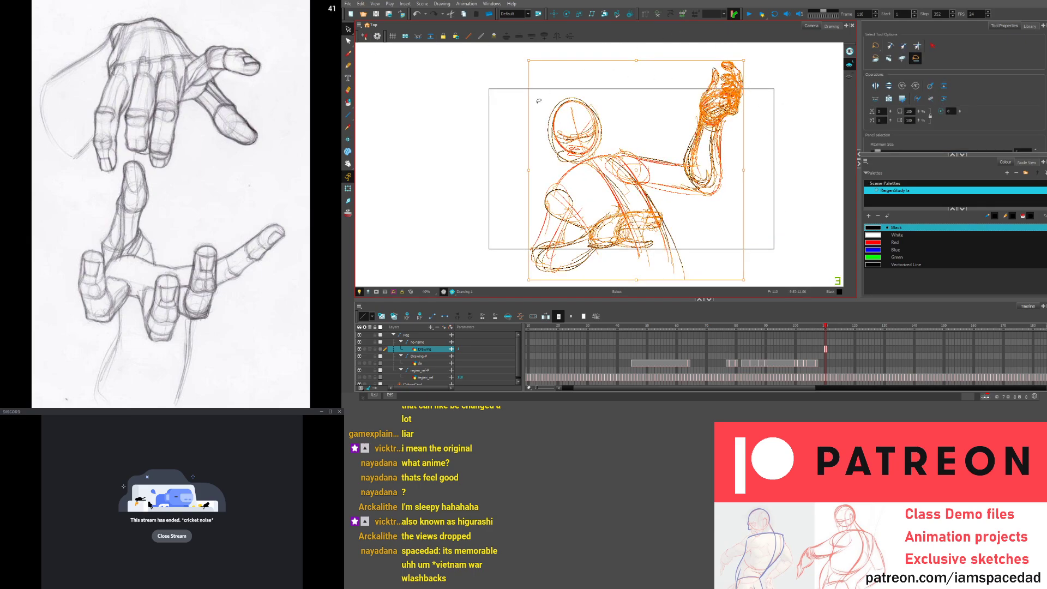
drag(746, 59, 704, 97)
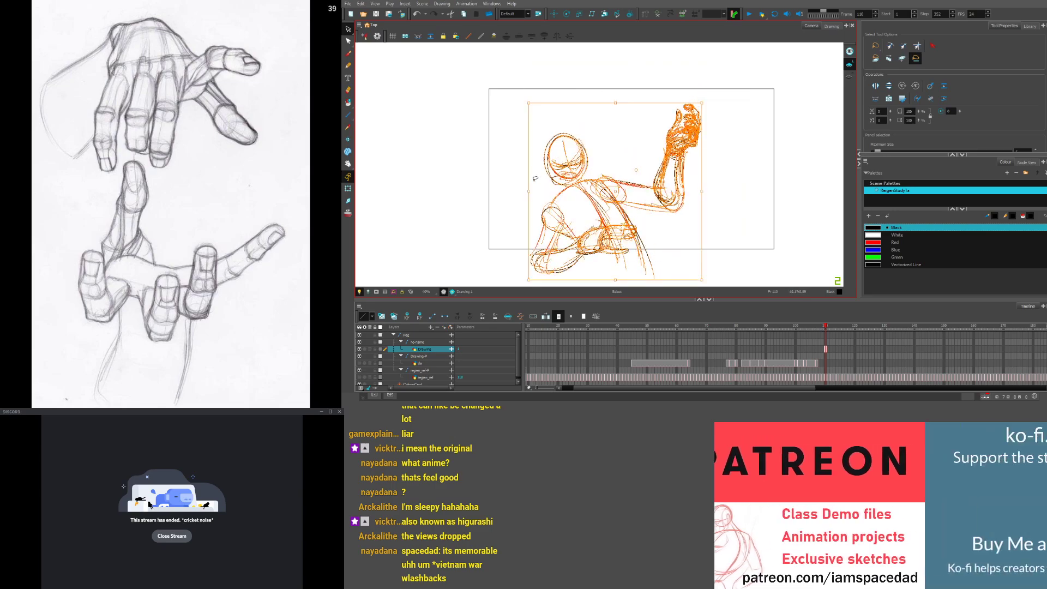
click(526, 238)
Rotate the whole figure slightly, enlarge it and shift it left in the camera frame, and advance to the next frame
key(ctrl+a)
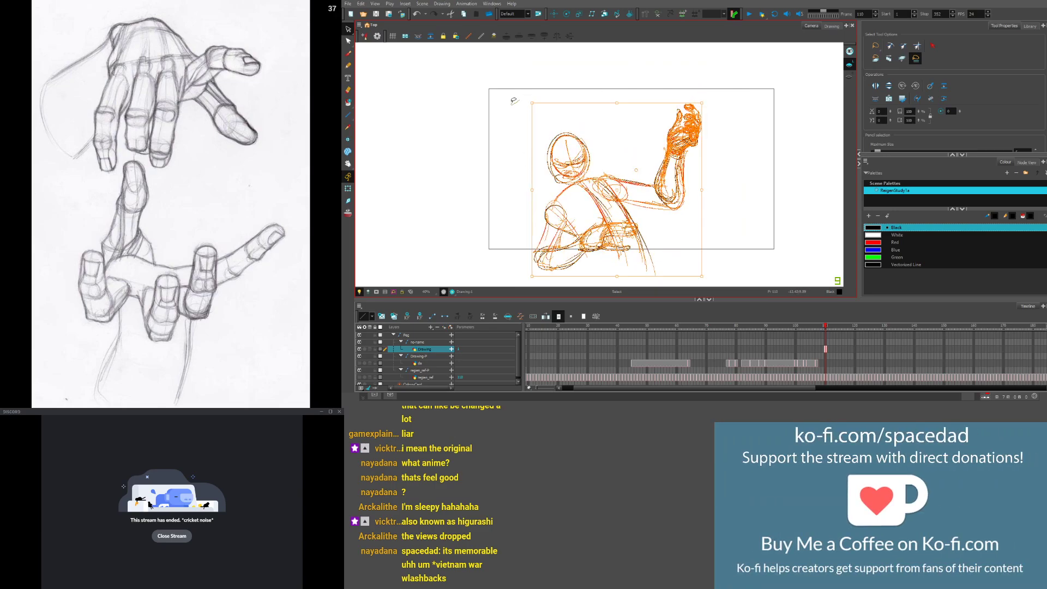
mouse_move(528, 88)
mouse_down()
mouse_move(534, 258)
mouse_move(615, 97)
mouse_up()
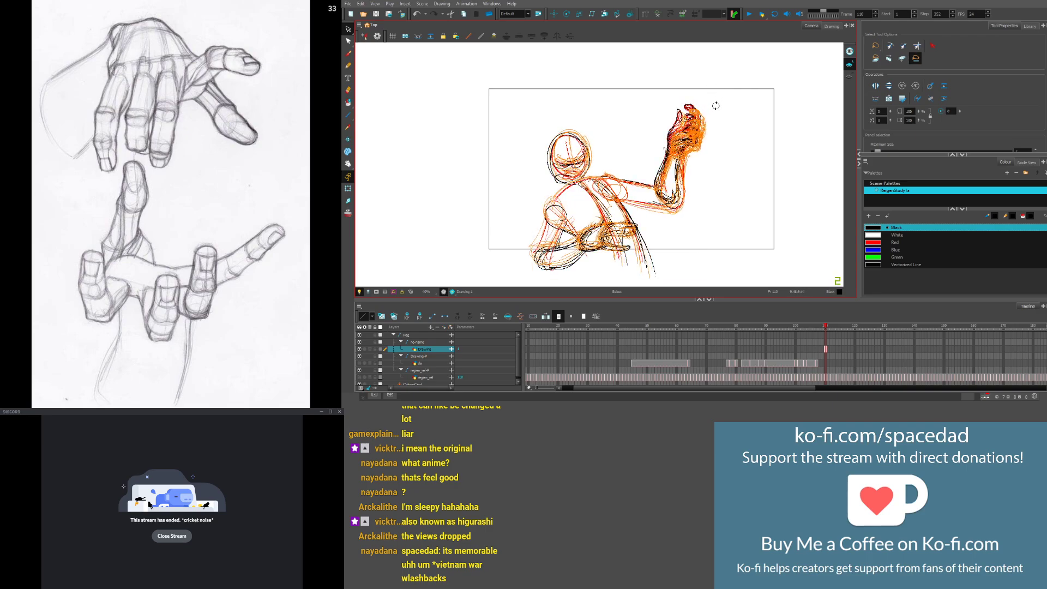
drag(708, 103, 726, 90)
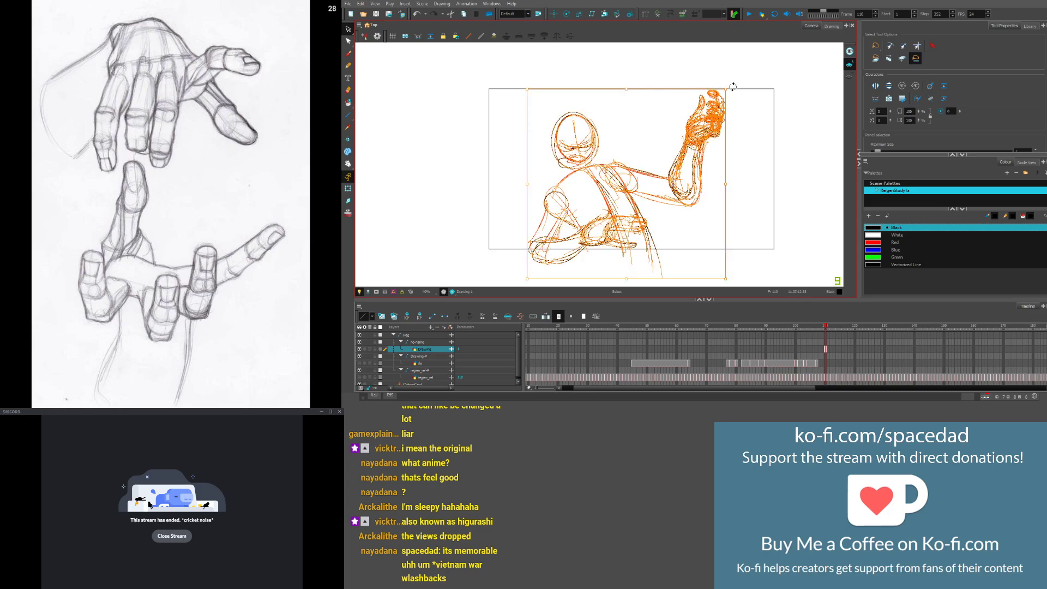
drag(733, 87, 737, 90)
drag(563, 159, 535, 156)
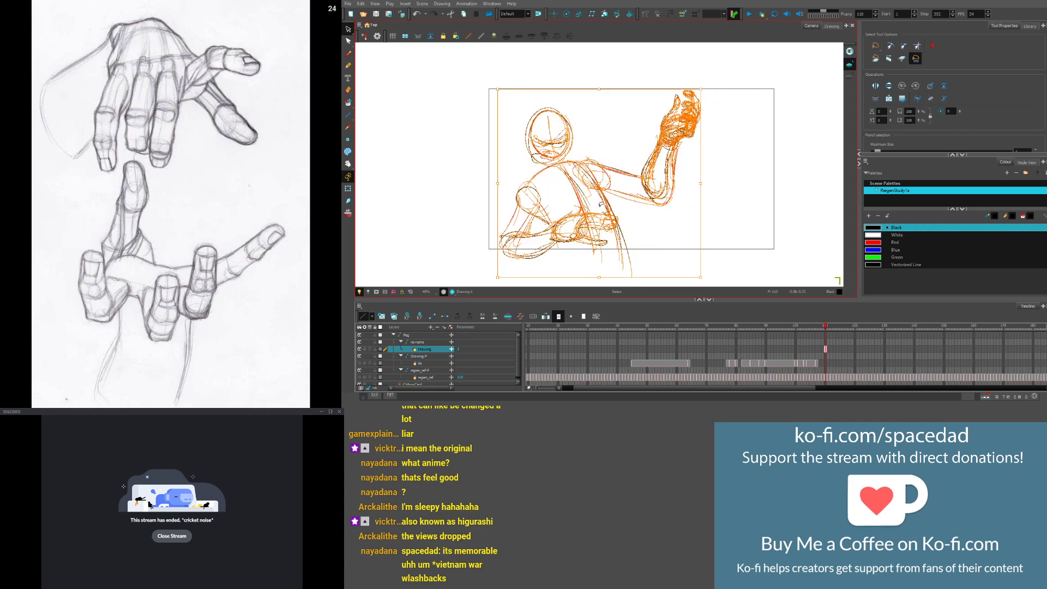
click(470, 142)
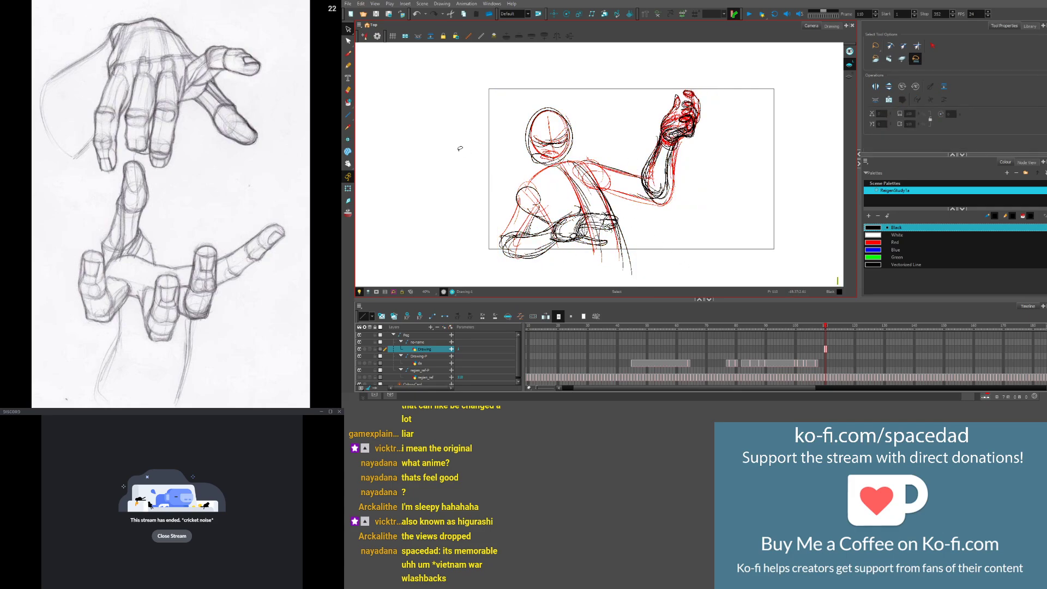
key(.)
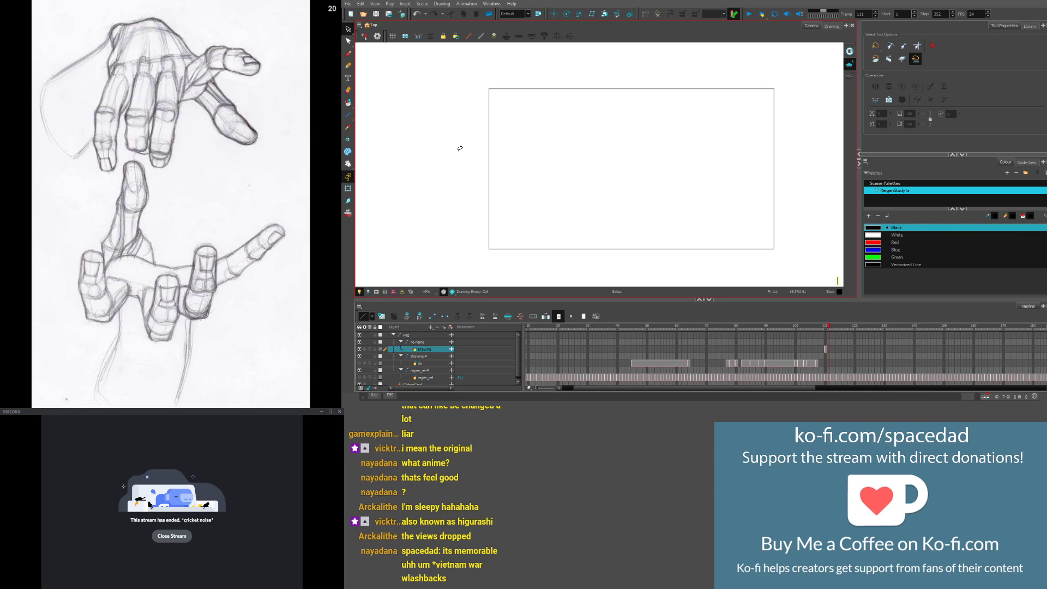
With the Pencil tool and the Red colour, rough in the tilted head outline and a large open-mouth oval beneath it
click(348, 213)
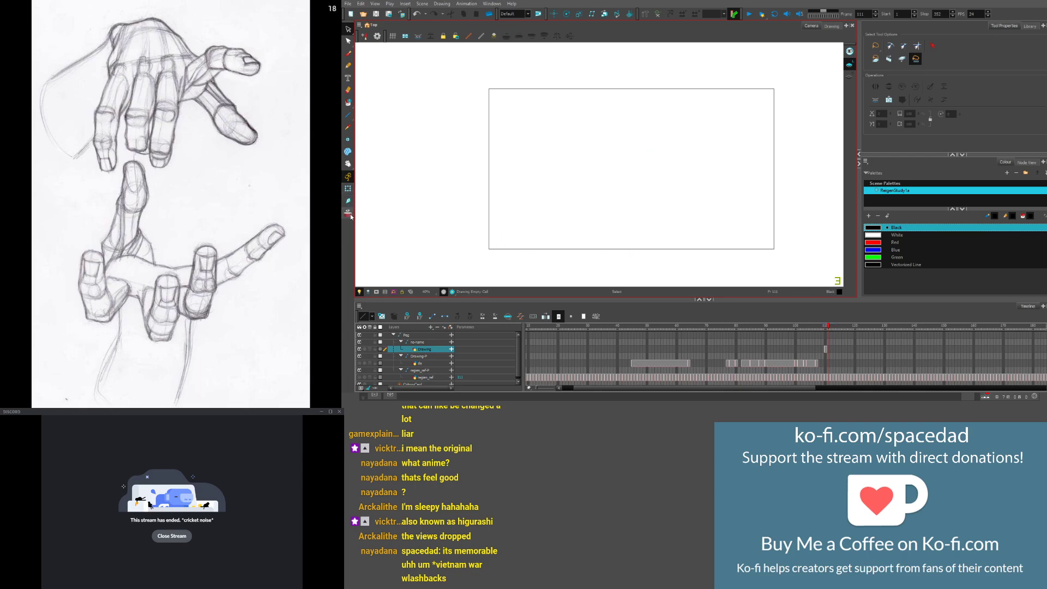
click(348, 66)
click(869, 243)
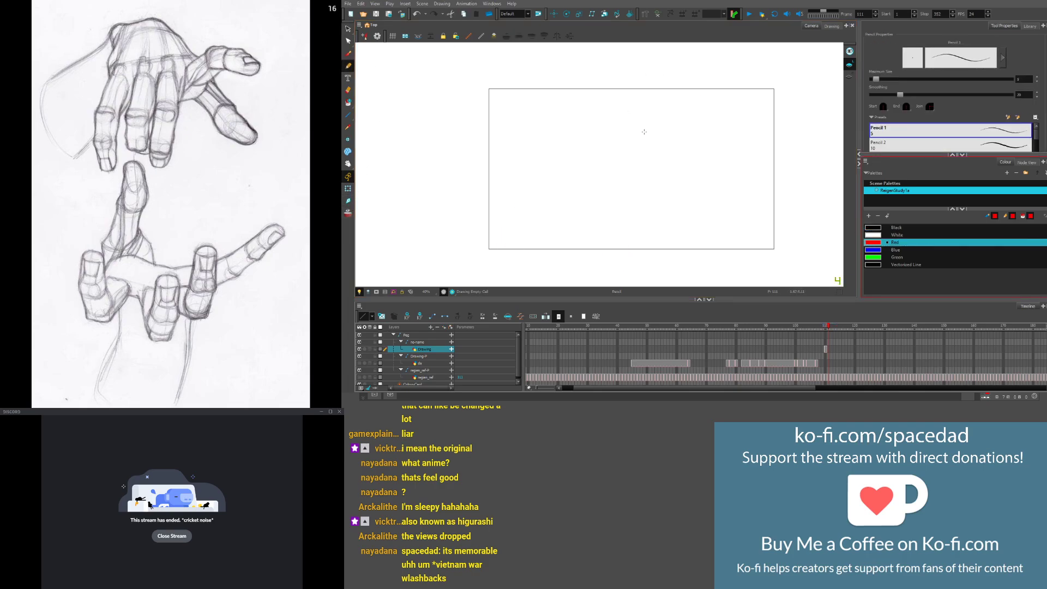
scroll(644, 132, up, 2)
mouse_move(653, 120)
mouse_down()
mouse_move(551, 136)
mouse_move(583, 194)
mouse_up()
mouse_move(583, 192)
mouse_down()
mouse_move(662, 121)
mouse_move(685, 166)
mouse_up()
mouse_move(671, 134)
mouse_down()
mouse_move(566, 92)
mouse_move(694, 186)
mouse_up()
drag(597, 80, 698, 254)
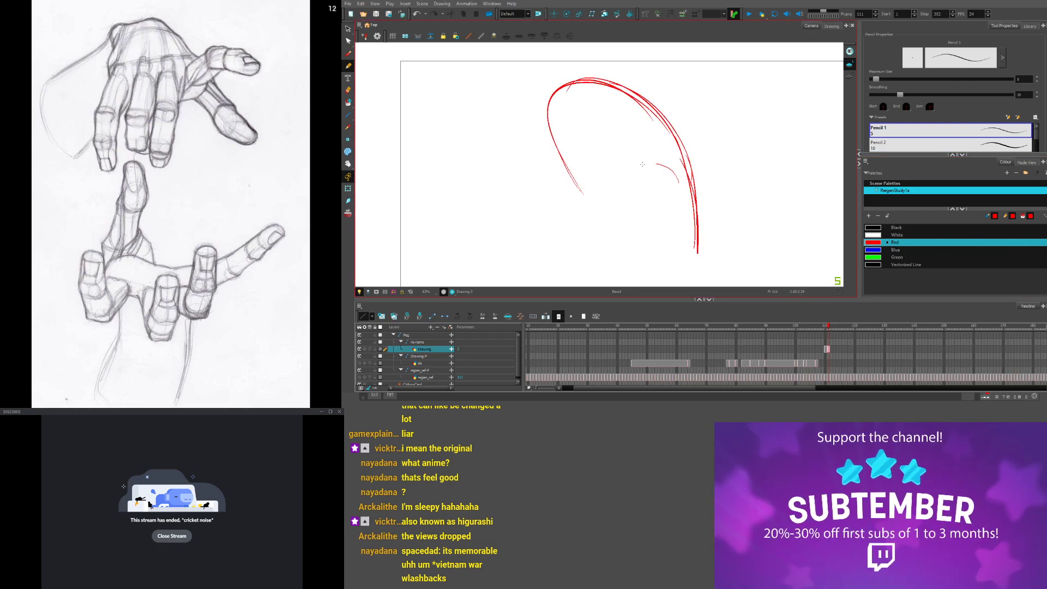
mouse_move(642, 164)
mouse_down()
mouse_move(629, 179)
mouse_move(684, 253)
mouse_up()
mouse_move(686, 202)
mouse_down()
mouse_move(686, 280)
mouse_move(614, 223)
mouse_up()
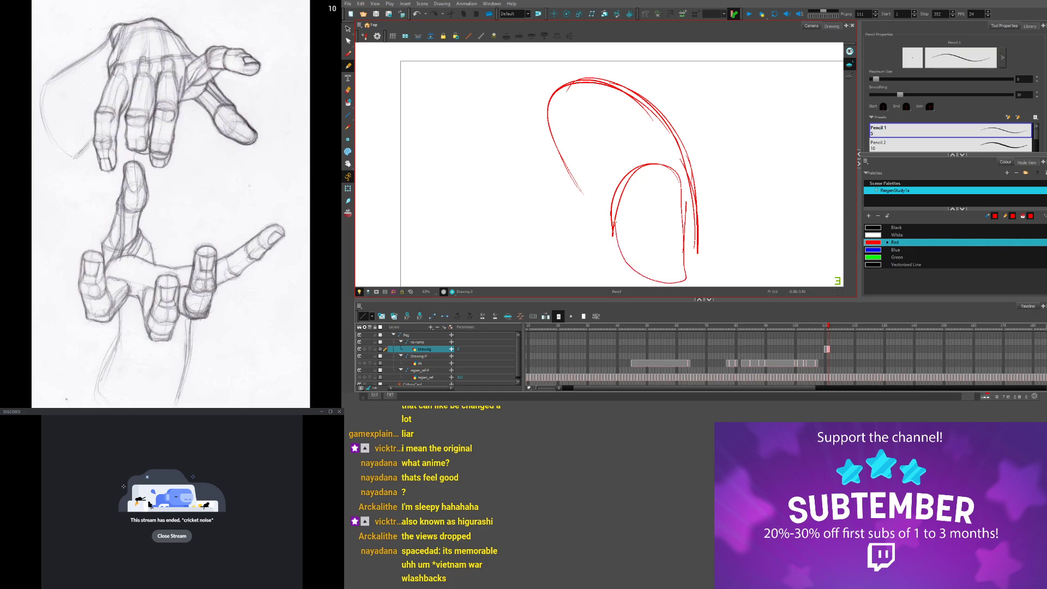
Sketch two tilted oval eyes in the red head and the angled brow line dipping between them
scroll(649, 123, up, 1)
mouse_move(669, 97)
mouse_down()
mouse_move(698, 158)
mouse_move(691, 144)
mouse_up()
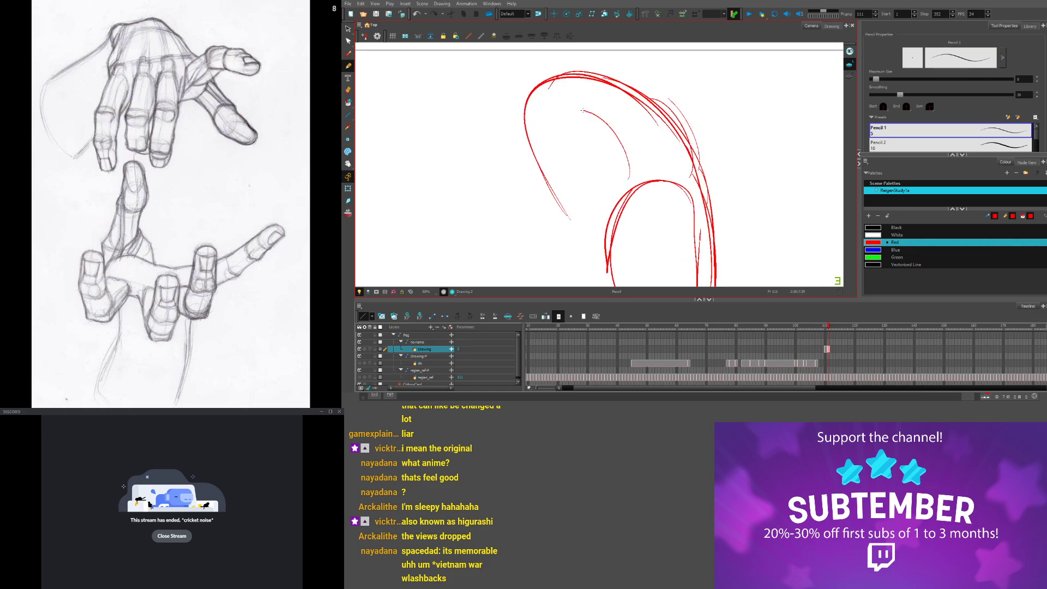
mouse_move(629, 163)
mouse_down()
mouse_move(581, 109)
mouse_move(627, 186)
mouse_up()
drag(686, 162, 671, 178)
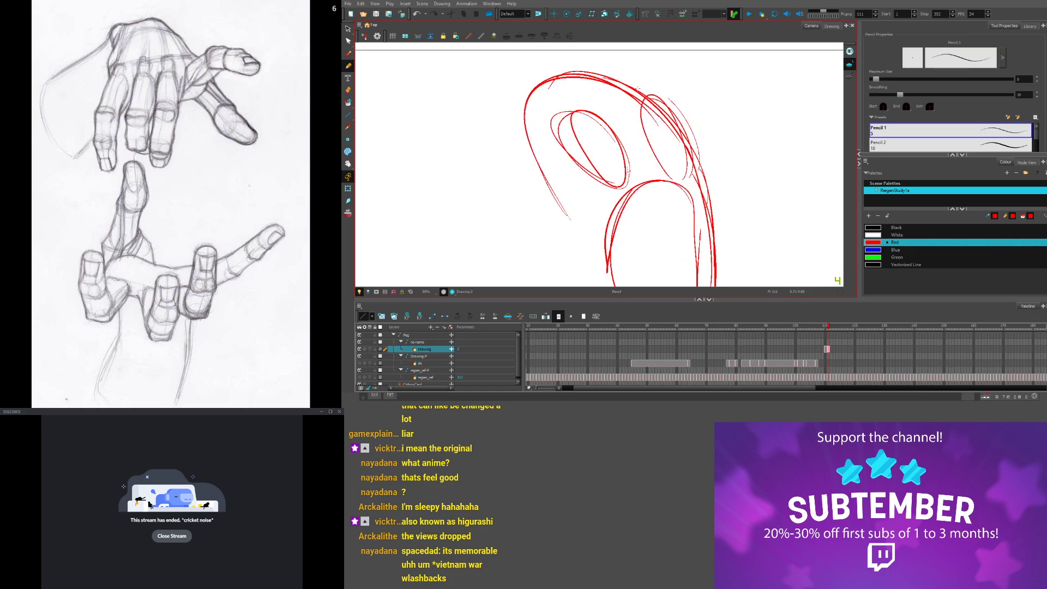
mouse_move(636, 81)
mouse_down()
mouse_move(558, 97)
mouse_move(607, 139)
mouse_move(623, 186)
mouse_up()
drag(679, 126, 682, 177)
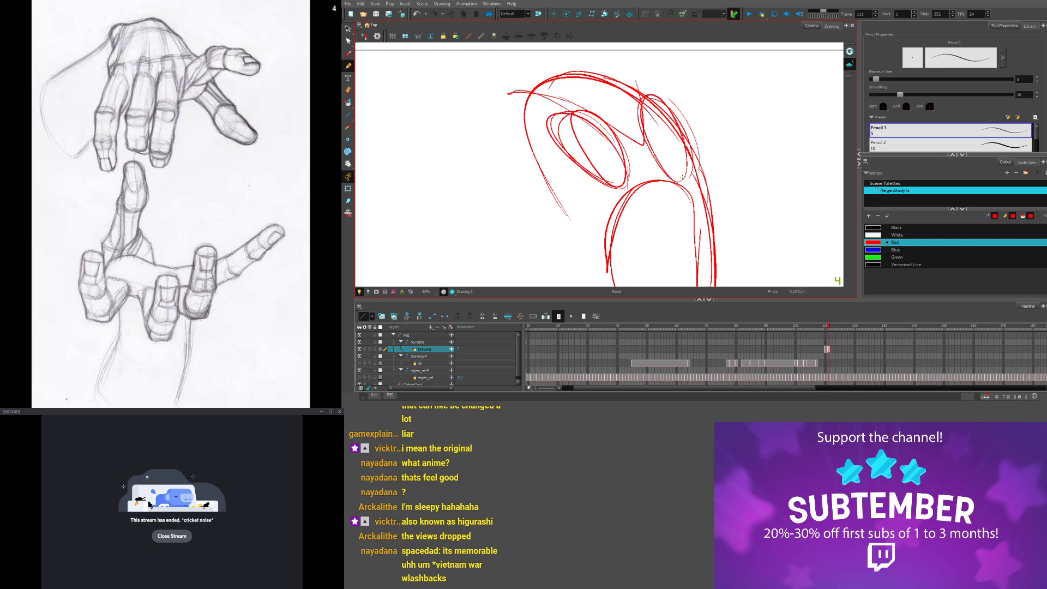
Add pupils inside the oval eyes and crease marks between them in red
key(2)
key(2)
mouse_move(643, 146)
mouse_down()
mouse_move(696, 189)
mouse_move(643, 147)
mouse_up()
drag(633, 196, 612, 168)
mouse_move(694, 143)
mouse_down()
mouse_move(706, 175)
mouse_move(696, 145)
mouse_up()
key(1)
key(1)
key(space)
Extend the head's cheek line down toward the chin, checking it against the previous frame
drag(626, 187, 503, 89)
key(comma)
drag(501, 139, 471, 175)
key(period)
mouse_move(625, 180)
mouse_down()
mouse_move(584, 122)
mouse_move(607, 166)
mouse_up()
drag(471, 186, 519, 181)
drag(490, 118, 581, 270)
mouse_move(622, 192)
mouse_down()
mouse_move(593, 136)
mouse_move(554, 231)
mouse_up()
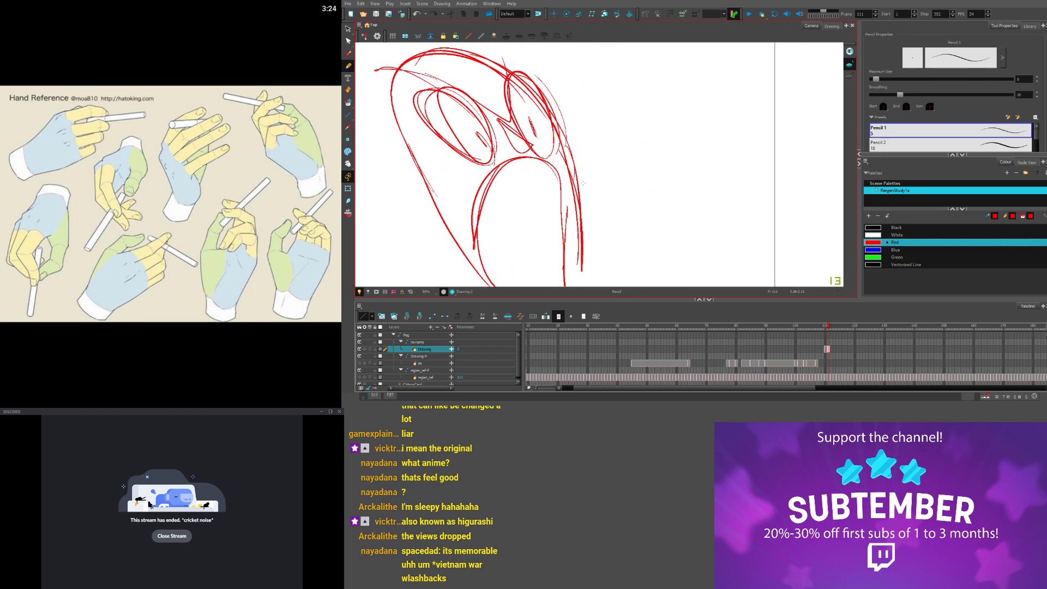
Rough in the far arm in red, stretching sideways from beside the head to the curve of its hand
drag(565, 146, 632, 128)
drag(576, 177, 666, 138)
mouse_move(562, 157)
mouse_down()
mouse_move(637, 130)
mouse_move(611, 133)
mouse_move(641, 118)
mouse_move(686, 120)
mouse_move(677, 136)
mouse_up()
scroll(704, 121, up, 3)
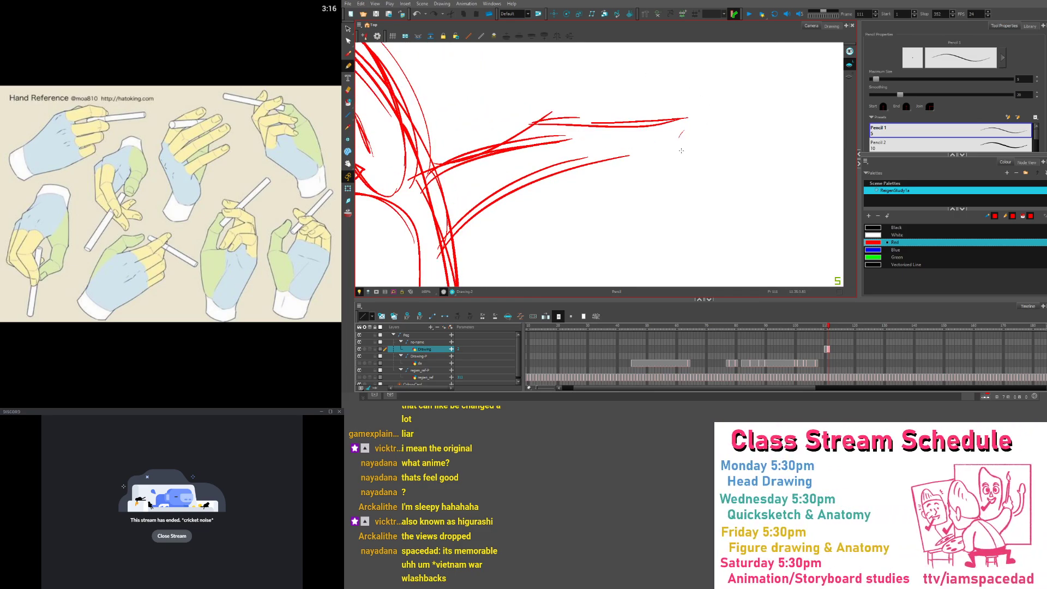
scroll(589, 164, down, 4)
scroll(676, 131, up, 2)
mouse_move(522, 196)
mouse_down()
mouse_move(600, 173)
mouse_move(589, 181)
mouse_move(596, 188)
mouse_up()
scroll(606, 175, up, 1)
scroll(598, 181, up, 2)
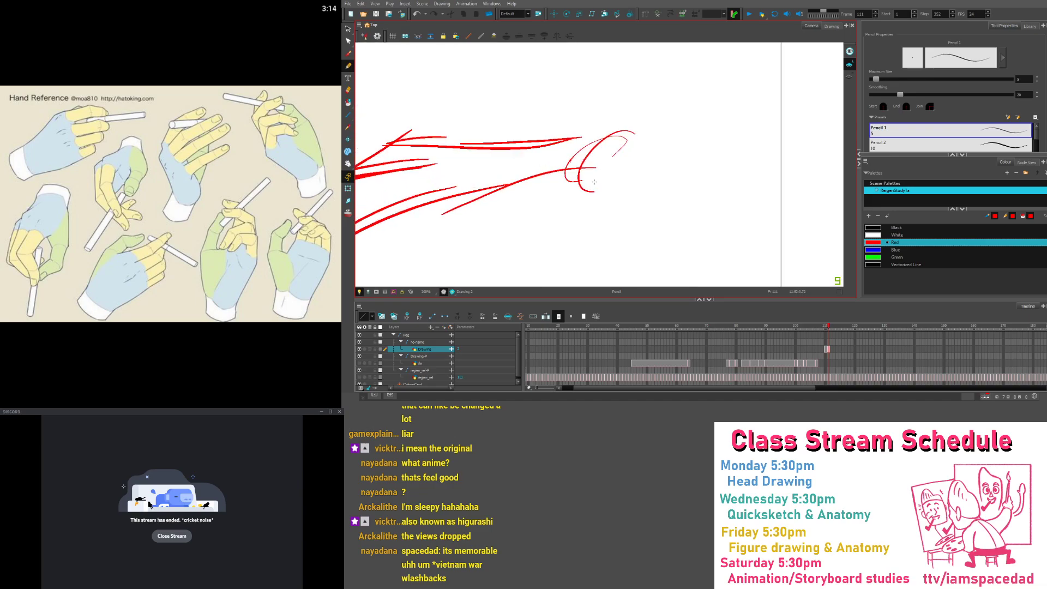
Draw the back-of-hand curve and the downward-hanging digit on the outstretched hand in red
mouse_move(633, 144)
mouse_down()
mouse_move(593, 196)
mouse_move(601, 207)
mouse_up()
mouse_move(599, 209)
mouse_down()
mouse_move(614, 245)
mouse_move(607, 266)
mouse_up()
mouse_move(605, 264)
mouse_down()
mouse_move(635, 253)
mouse_move(633, 271)
mouse_up()
drag(620, 220, 629, 251)
mouse_move(613, 223)
mouse_down()
mouse_move(639, 200)
mouse_move(684, 213)
mouse_up()
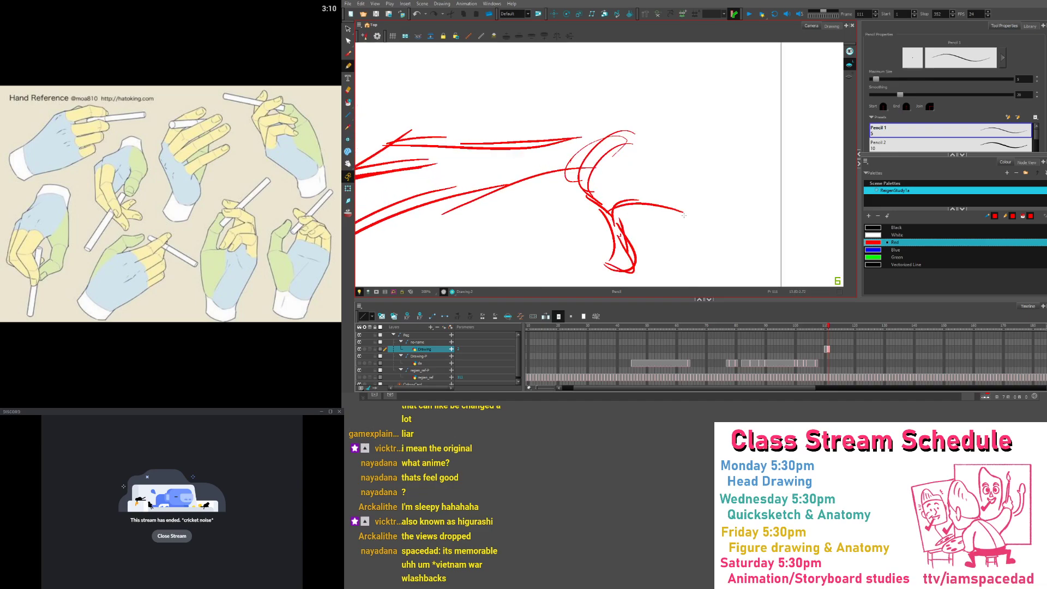
Outline the long lower finger of the outstretched hand, ending in a pointed tip
drag(626, 180, 687, 198)
drag(657, 194, 730, 208)
mouse_move(656, 207)
mouse_down()
mouse_move(719, 228)
mouse_move(745, 224)
mouse_up()
drag(693, 200, 745, 225)
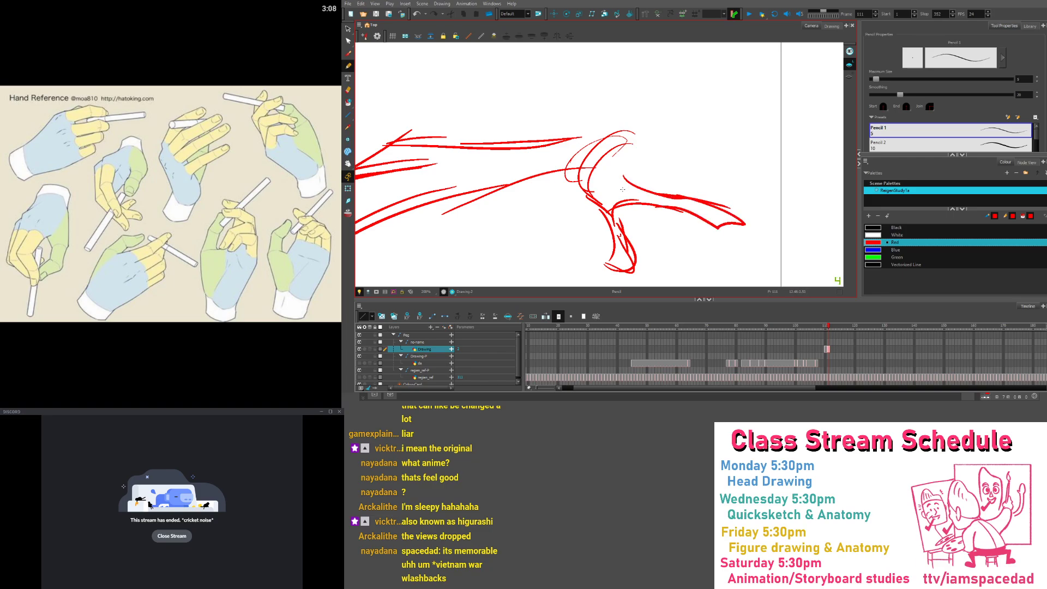
Draw the outstretched hand's upper finger curving forward from the knuckles, and reinforce the wrist
mouse_move(656, 193)
mouse_down()
mouse_move(741, 169)
mouse_move(664, 160)
mouse_up()
drag(679, 157, 731, 154)
drag(633, 149, 733, 147)
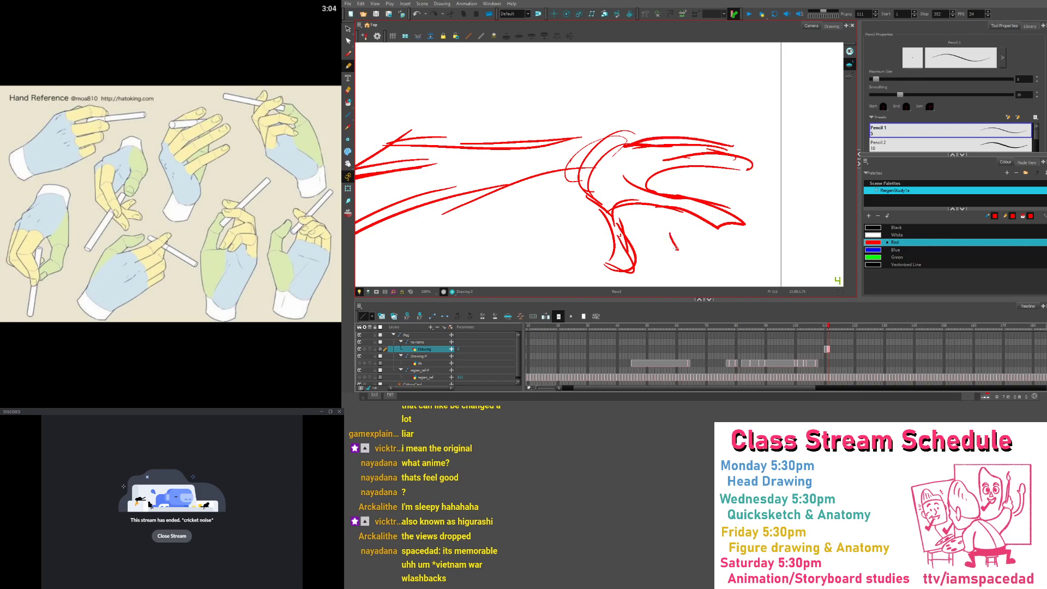
drag(594, 165, 574, 172)
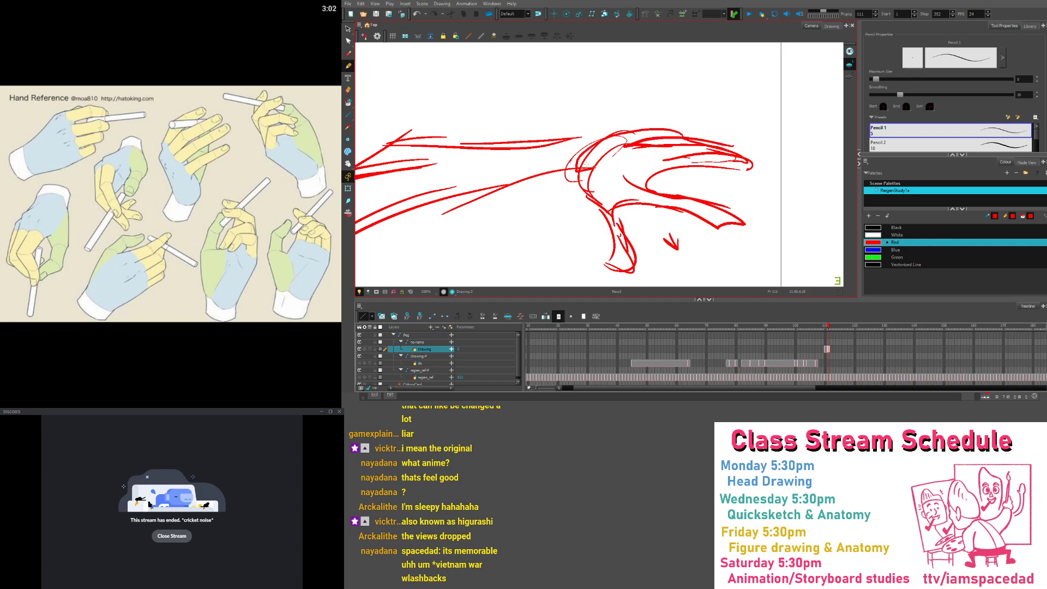
Refine the outstretched hand with fingertip strokes and a sweeping contour above the upper finger
mouse_move(484, 182)
mouse_down()
mouse_move(591, 164)
mouse_move(657, 130)
mouse_up()
key(1)
key(1)
key(1)
key(1)
drag(430, 147, 598, 178)
key(2)
key(2)
key(2)
mouse_move(714, 162)
mouse_down()
mouse_move(723, 149)
mouse_move(658, 103)
mouse_move(727, 161)
mouse_up()
mouse_move(736, 167)
mouse_down()
mouse_move(670, 112)
mouse_move(739, 161)
mouse_up()
drag(657, 90, 742, 156)
mouse_move(726, 155)
mouse_down()
mouse_move(679, 116)
mouse_move(699, 173)
mouse_up()
Check the new pose's head and arm against the figure in the previous frame
key(1)
mouse_move(581, 154)
mouse_down()
mouse_move(460, 191)
mouse_move(470, 196)
mouse_up()
drag(633, 163, 675, 153)
mouse_move(628, 157)
mouse_down()
mouse_move(672, 156)
mouse_move(593, 167)
mouse_up()
mouse_move(429, 163)
mouse_down()
mouse_move(621, 82)
mouse_move(522, 160)
mouse_move(576, 161)
mouse_up()
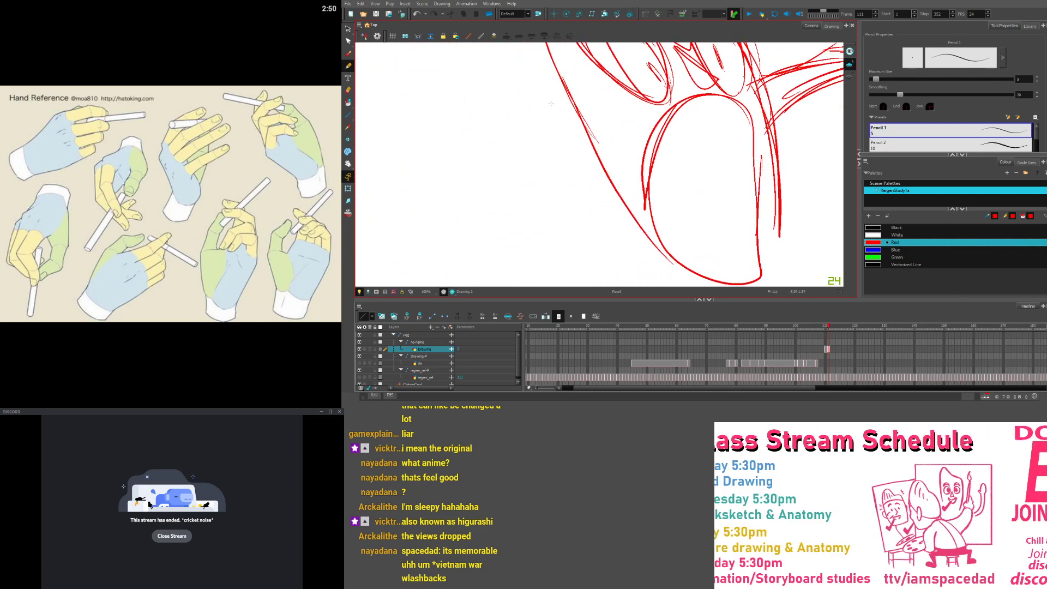
scroll(550, 146, down, 2)
key(comma)
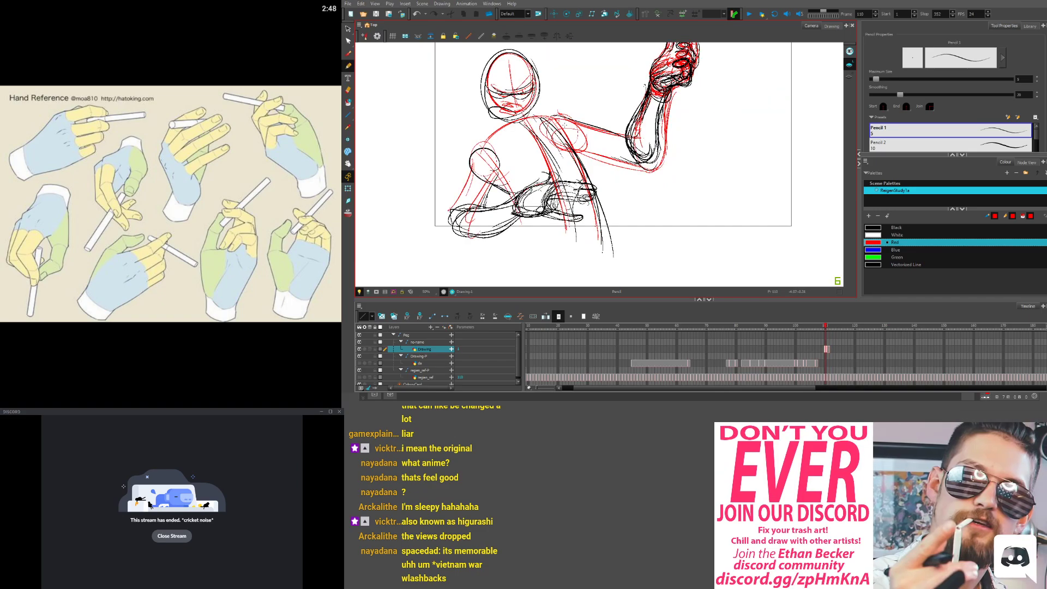
key(period)
mouse_move(544, 168)
mouse_down()
mouse_move(617, 205)
mouse_move(601, 230)
mouse_up()
key(comma)
key(period)
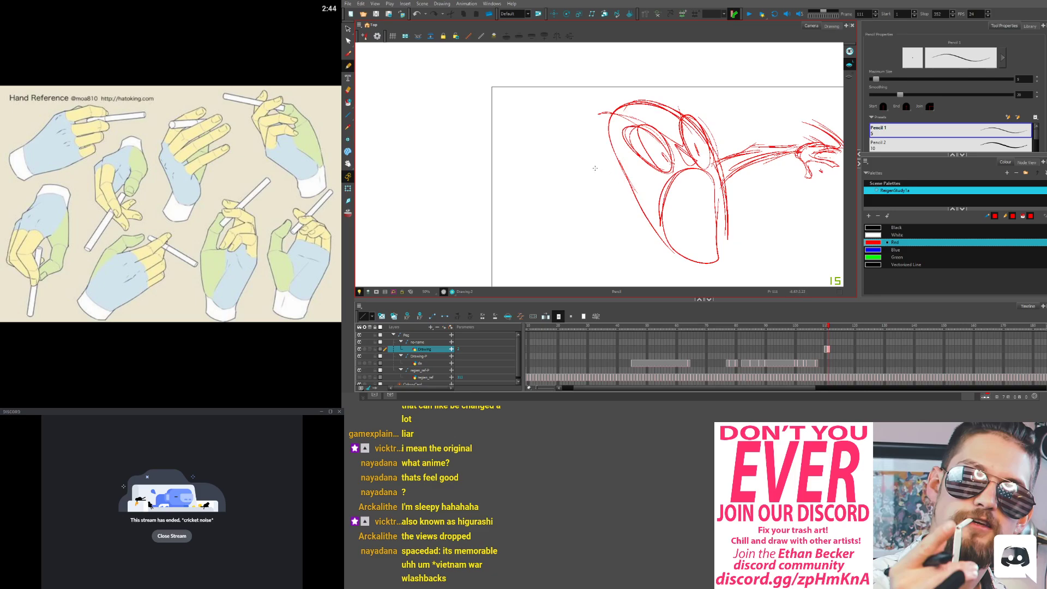
Rough in the large foreground hand in red with its upright thumb, finger contours and arm line leading to the head
mouse_move(642, 192)
mouse_down()
mouse_move(531, 150)
mouse_move(539, 157)
mouse_move(522, 167)
mouse_move(533, 133)
mouse_move(522, 145)
mouse_move(557, 140)
mouse_move(529, 110)
mouse_move(498, 187)
mouse_move(523, 226)
mouse_up()
mouse_move(521, 164)
mouse_down()
mouse_move(501, 221)
mouse_move(565, 145)
mouse_move(575, 166)
mouse_up()
drag(573, 148, 537, 180)
drag(513, 183, 508, 206)
mouse_move(588, 186)
mouse_down()
mouse_move(579, 162)
mouse_move(527, 206)
mouse_move(591, 148)
mouse_up()
mouse_move(586, 148)
mouse_down()
mouse_move(610, 162)
mouse_move(589, 188)
mouse_up()
drag(623, 169, 590, 211)
drag(714, 193, 701, 172)
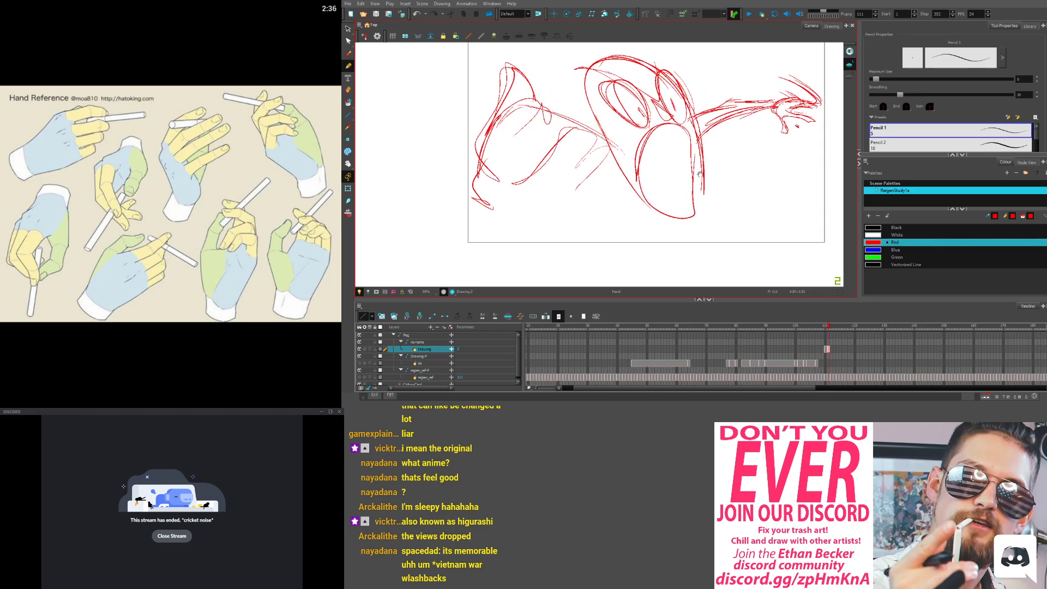
Sketch the torso and shoulder strokes sweeping down below the head, comparing with the previous frame
drag(660, 207, 620, 253)
key(comma)
key(period)
drag(728, 119, 696, 159)
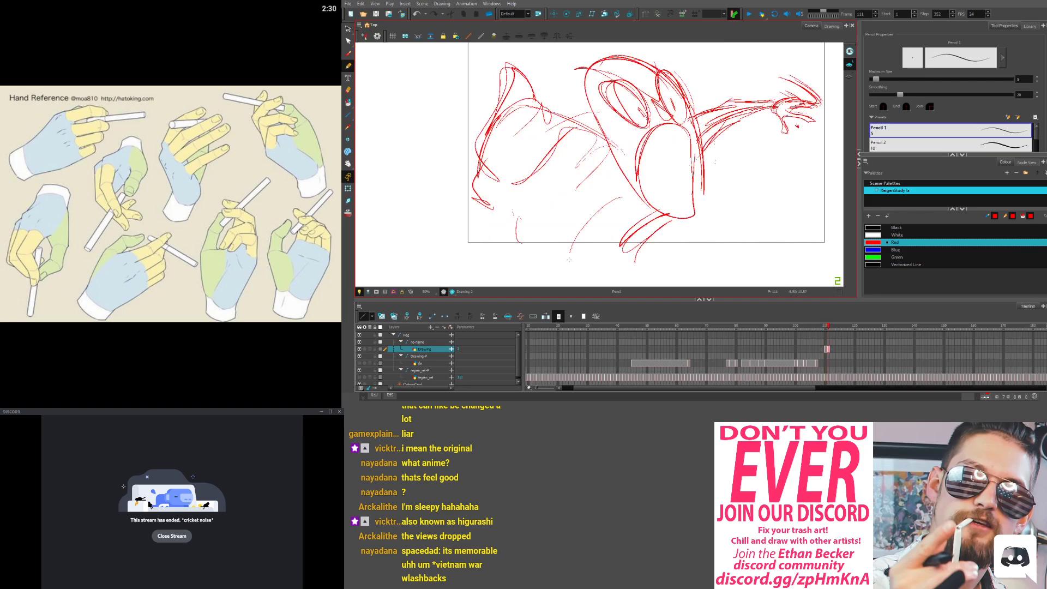
drag(569, 260, 647, 203)
drag(610, 266, 688, 213)
drag(577, 114, 557, 127)
key(comma)
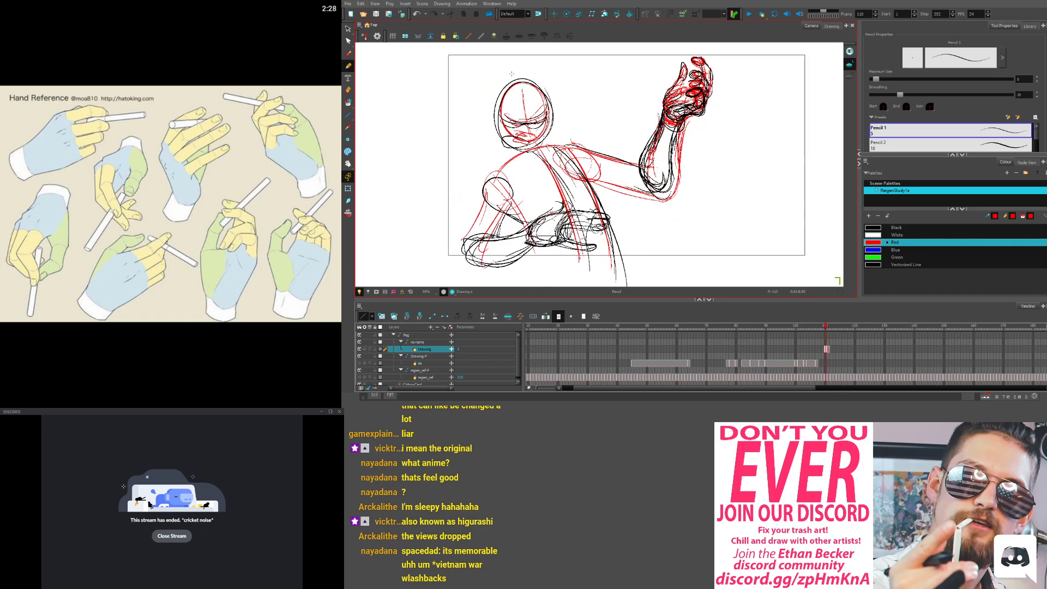
key(period)
Close the foreground hand's lower edge and add its finger contours, checking against the previous frame
drag(550, 220, 542, 273)
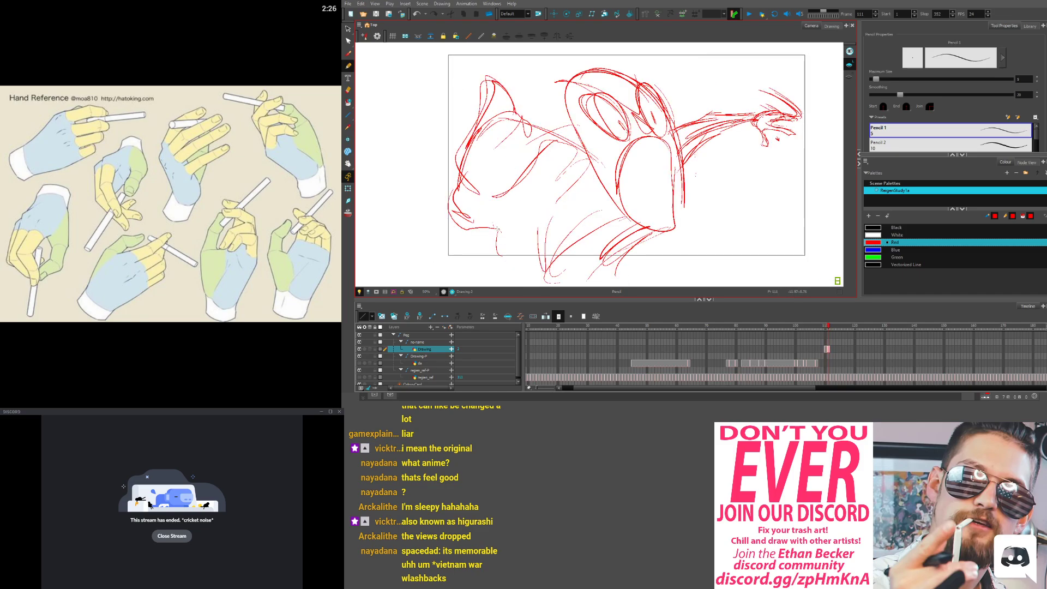
drag(490, 226, 547, 246)
mouse_move(574, 159)
mouse_down()
mouse_move(581, 166)
mouse_move(560, 241)
mouse_move(464, 232)
mouse_up()
mouse_move(465, 232)
mouse_down()
mouse_move(565, 254)
mouse_move(589, 168)
mouse_up()
key(comma)
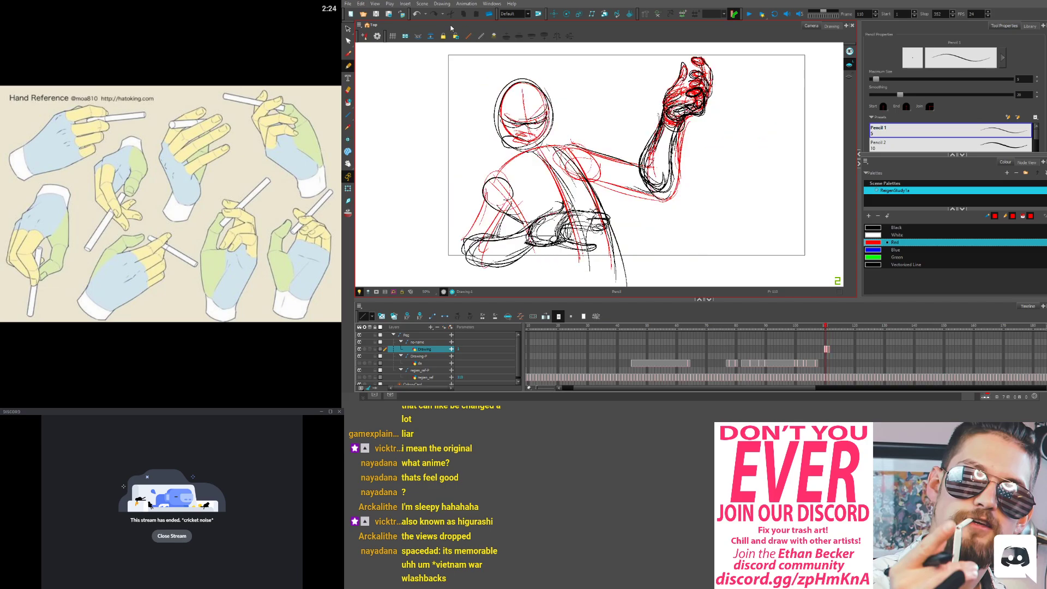
key(.)
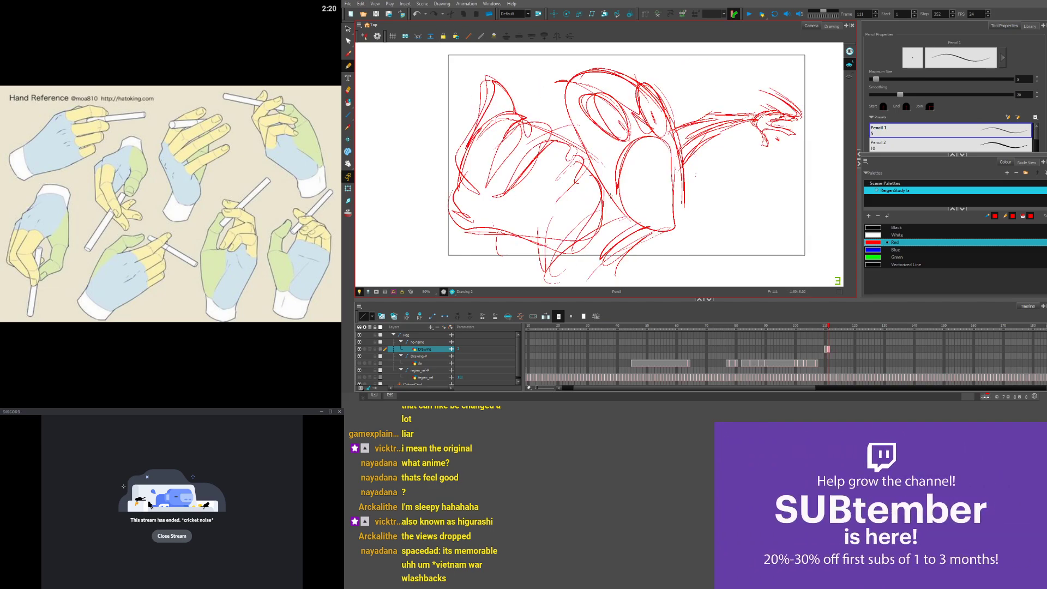
Select the head with its face, move it away from the foreground hand and scale it down slightly
click(348, 29)
mouse_move(572, 62)
mouse_down()
mouse_move(567, 77)
mouse_move(633, 60)
mouse_up()
drag(553, 61, 579, 88)
drag(600, 125, 616, 105)
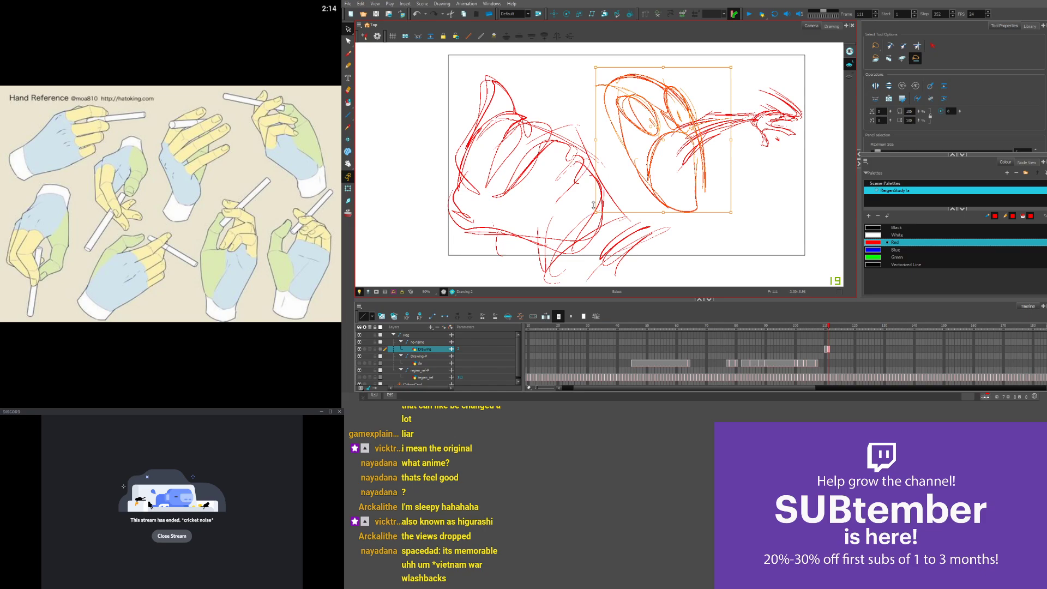
drag(596, 211, 602, 205)
drag(633, 154, 625, 159)
click(550, 93)
Return to the Pencil tool, extend the body line below the repositioned head and reinforce the mouth oval
click(348, 66)
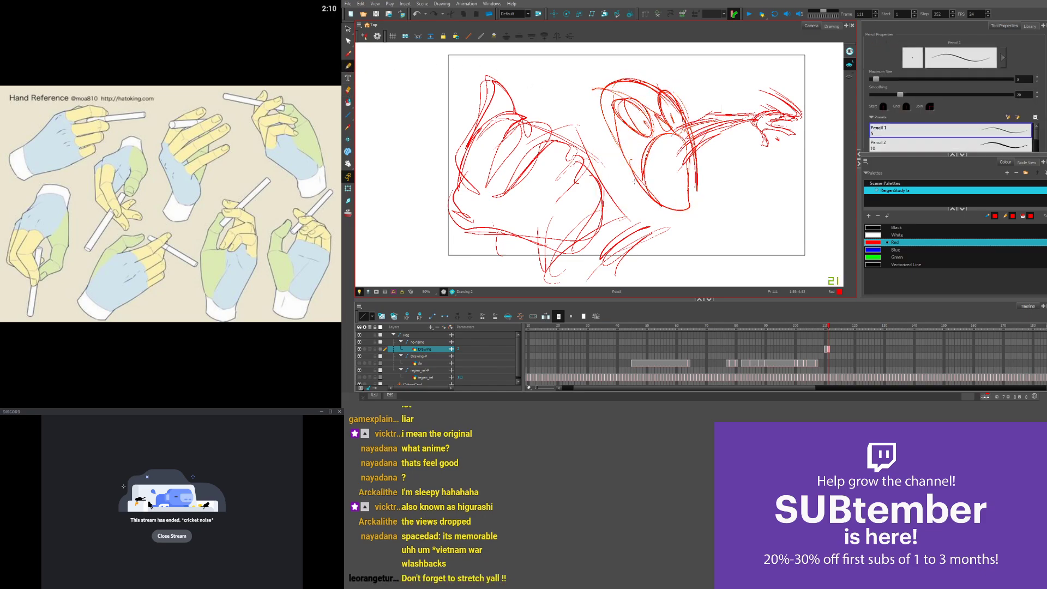
click(348, 53)
click(348, 65)
mouse_move(654, 210)
mouse_down()
mouse_move(592, 273)
mouse_move(603, 275)
mouse_up()
drag(647, 136, 684, 210)
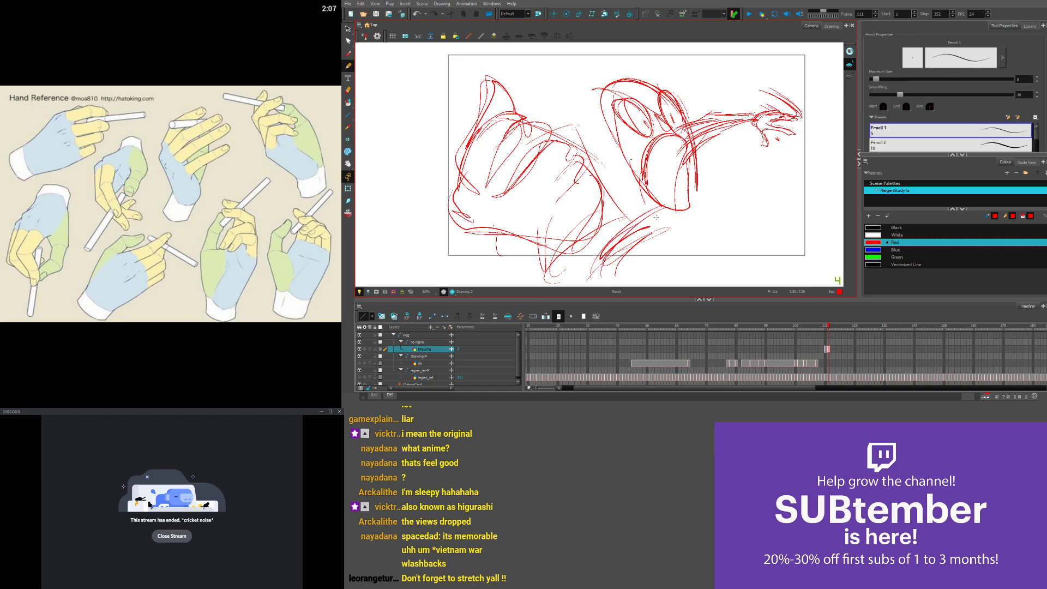
Strengthen the foreground hand's outer finger contour and its rounded lower corner in red
scroll(598, 108, down, 2)
scroll(534, 148, up, 2)
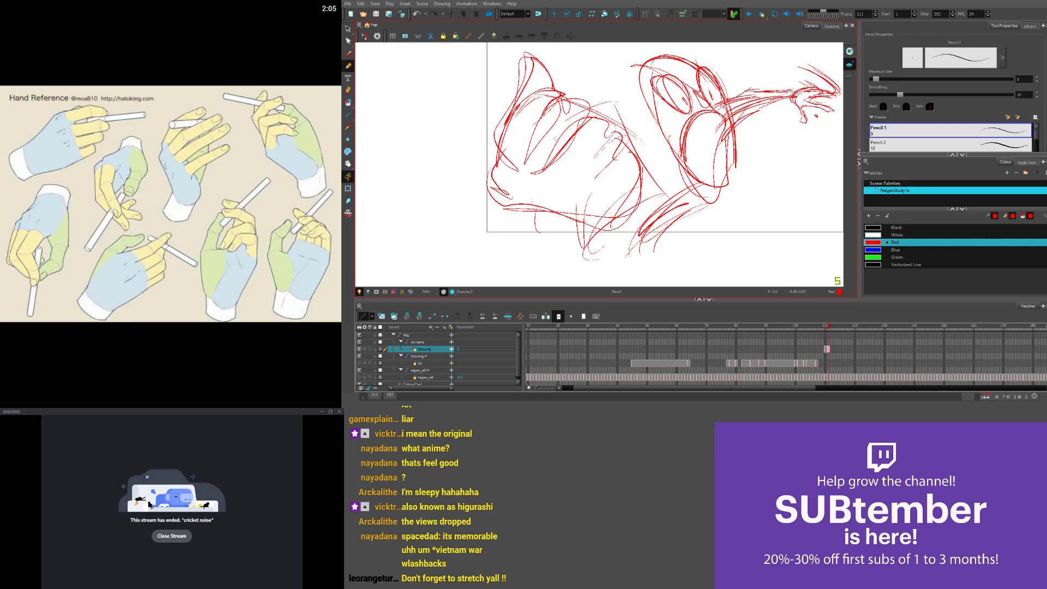
drag(547, 105, 522, 153)
drag(555, 91, 496, 146)
mouse_move(497, 163)
mouse_down()
mouse_move(488, 200)
mouse_move(532, 197)
mouse_up()
drag(508, 182, 528, 202)
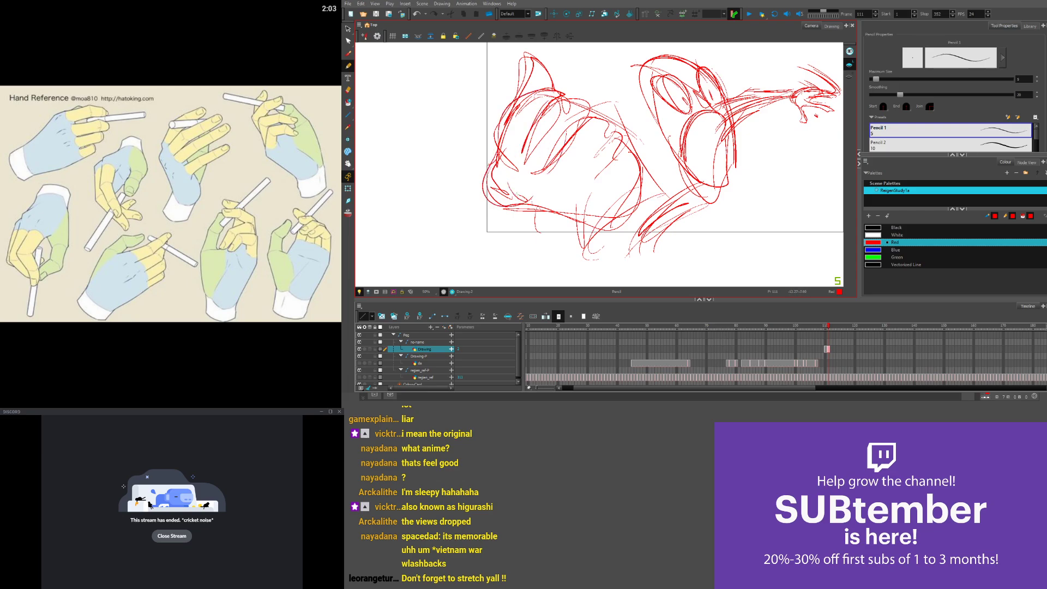
Define the foreground hand's remaining finger contours and lower edge, and sweep a forearm curve beneath it
mouse_move(570, 127)
mouse_down()
mouse_move(614, 164)
mouse_move(589, 228)
mouse_up()
drag(619, 142, 631, 188)
drag(528, 216, 624, 224)
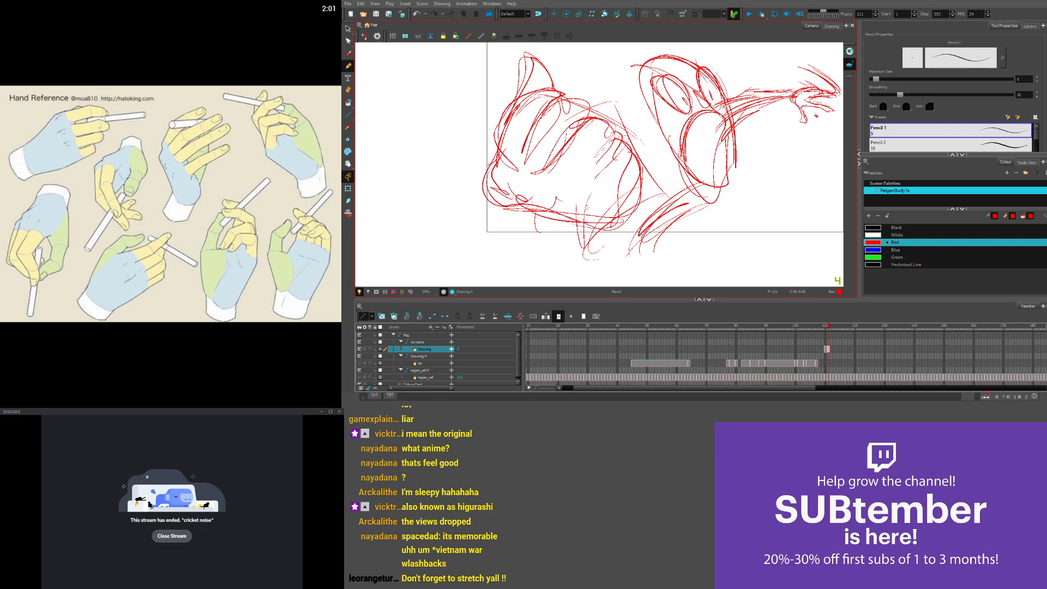
drag(520, 202, 582, 260)
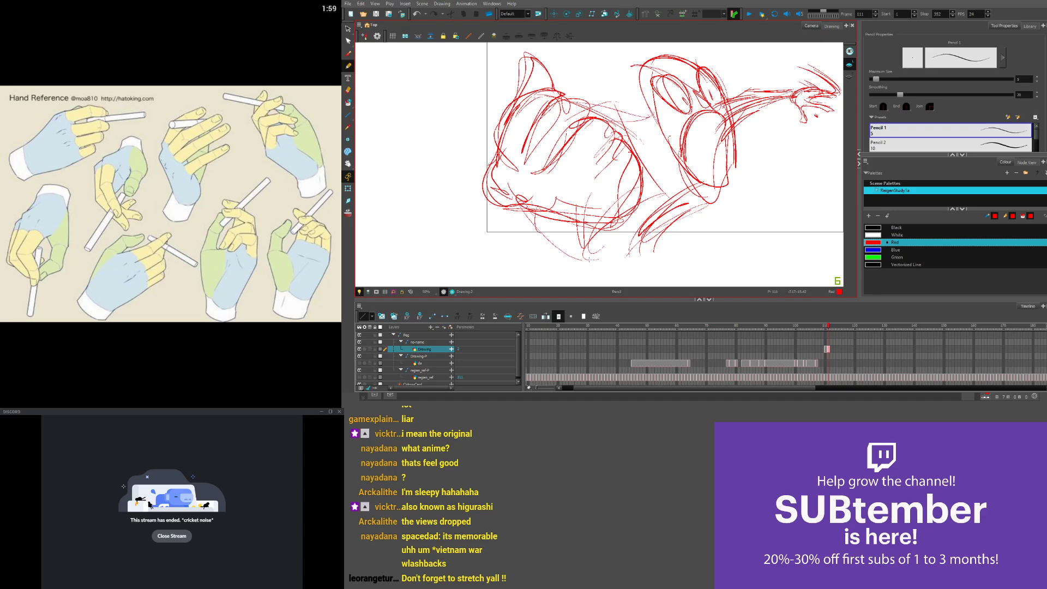
Layer long diagonal torso strokes from below the chin down past the camera frame
drag(706, 180, 629, 230)
drag(703, 183, 616, 285)
drag(683, 206, 618, 286)
drag(672, 199, 615, 285)
drag(682, 173, 598, 287)
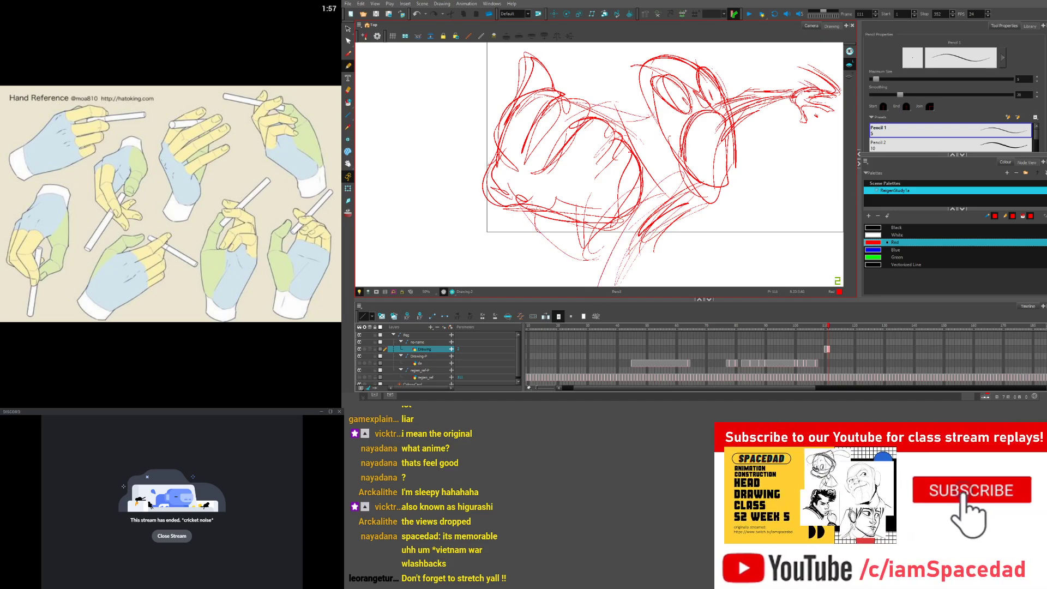
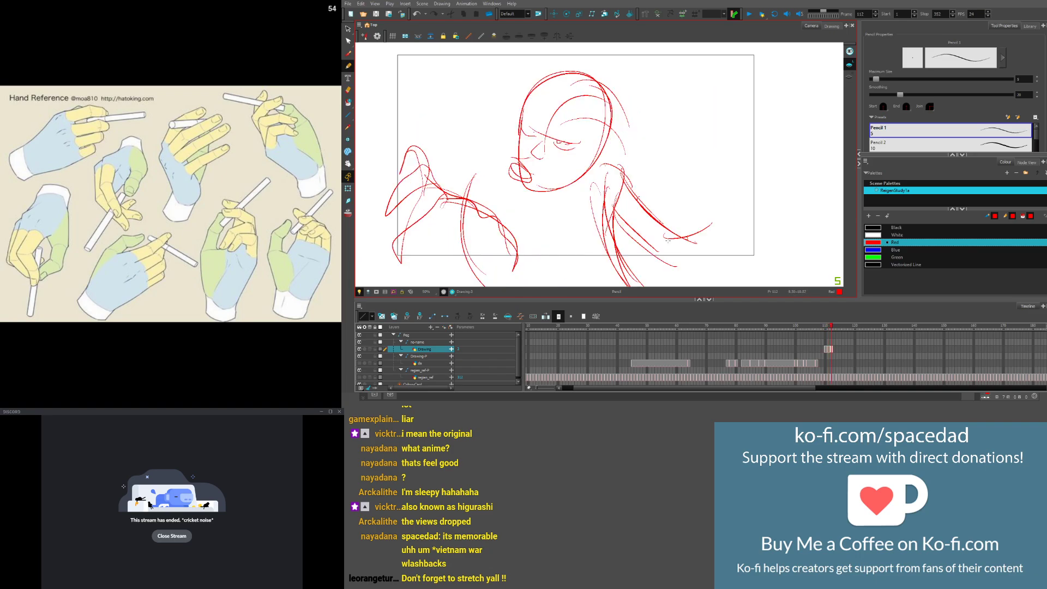
Rough in the extended forearm of the frowning figure in red, undoing and redrawing its first strokes
drag(665, 235, 719, 220)
drag(675, 267, 745, 224)
key(ctrl+z)
key(ctrl+z)
drag(753, 221, 672, 252)
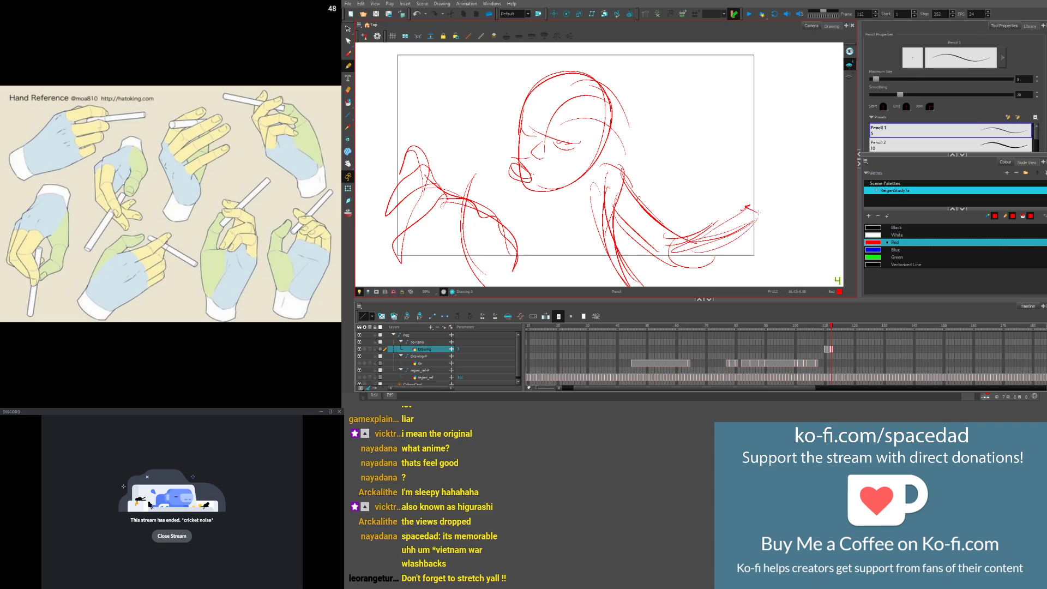
Draw short strokes between the raised hand and the chin, and add the neck and torso lines in red
drag(485, 133, 585, 141)
mouse_move(576, 214)
mouse_down()
mouse_move(622, 194)
mouse_move(606, 199)
mouse_up()
drag(576, 209, 609, 198)
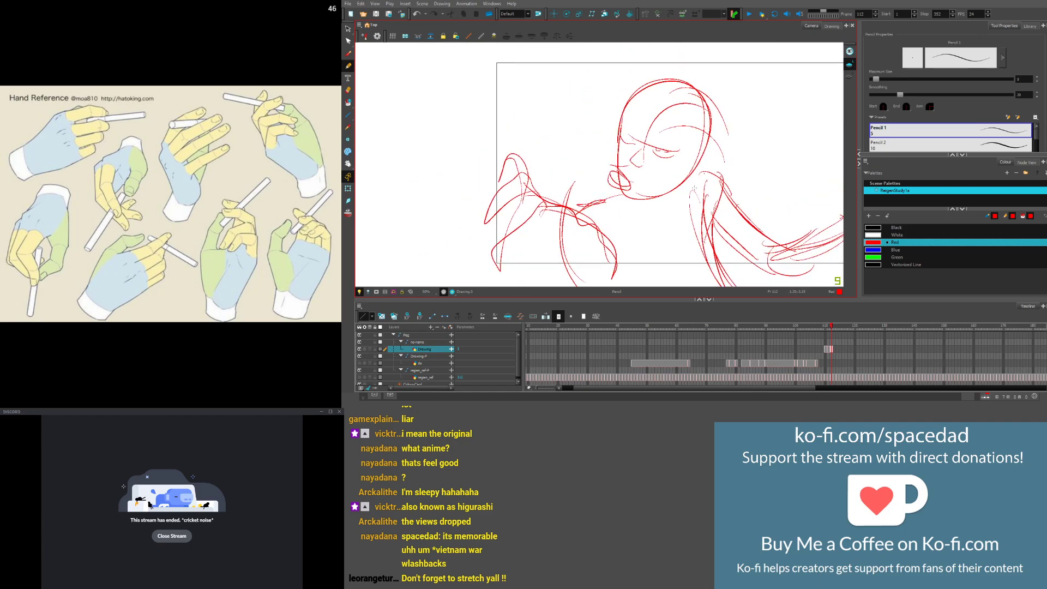
mouse_move(686, 182)
mouse_down()
mouse_move(685, 173)
mouse_move(658, 233)
mouse_up()
mouse_move(666, 189)
mouse_down()
mouse_move(662, 232)
mouse_move(644, 163)
mouse_move(707, 260)
mouse_up()
drag(692, 200, 732, 251)
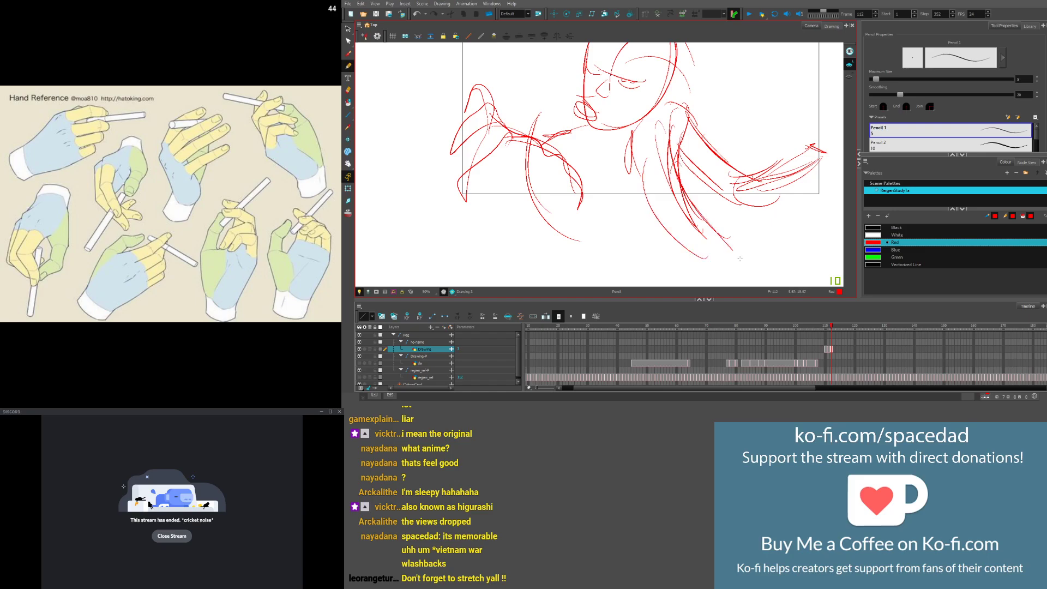
Flip through the neighbouring poses and reinforce the body's side contour and outstretched arm on the figure with the large foreground hand
key(.)
drag(596, 158, 543, 226)
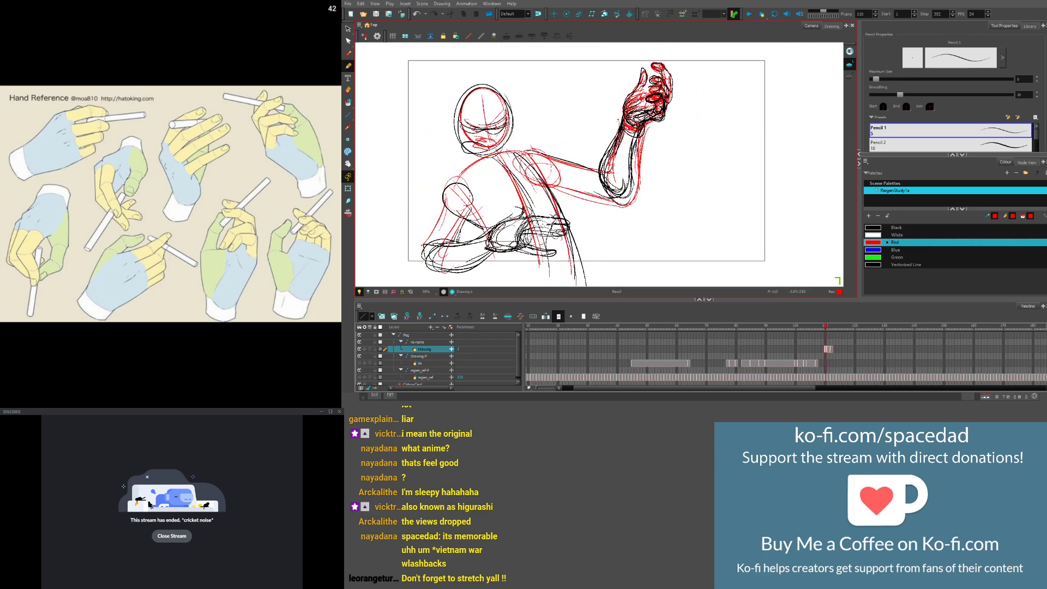
key(period)
key(period)
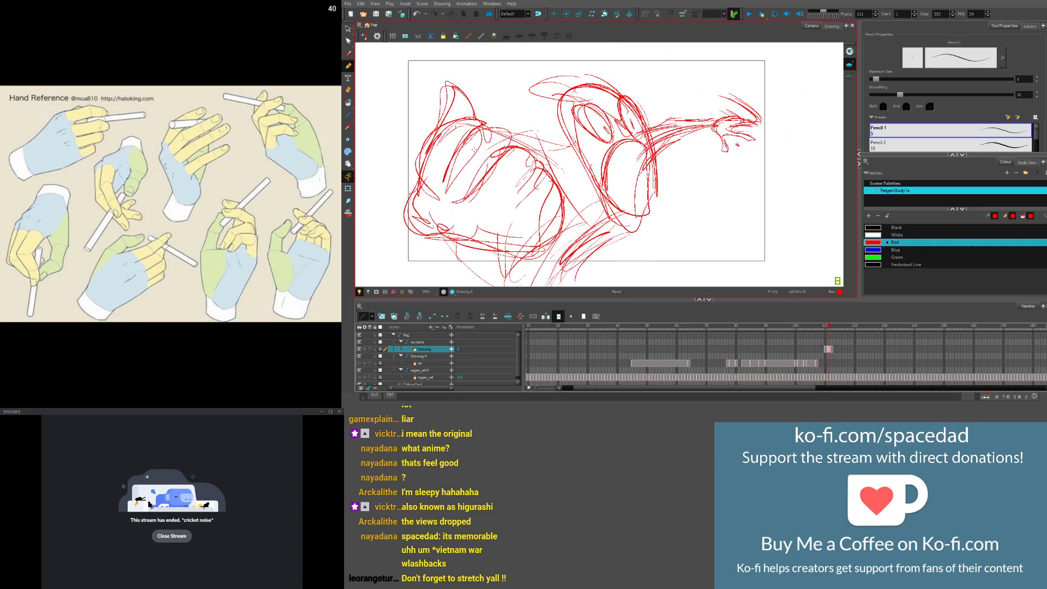
key(.)
drag(627, 166, 628, 167)
drag(645, 118, 651, 235)
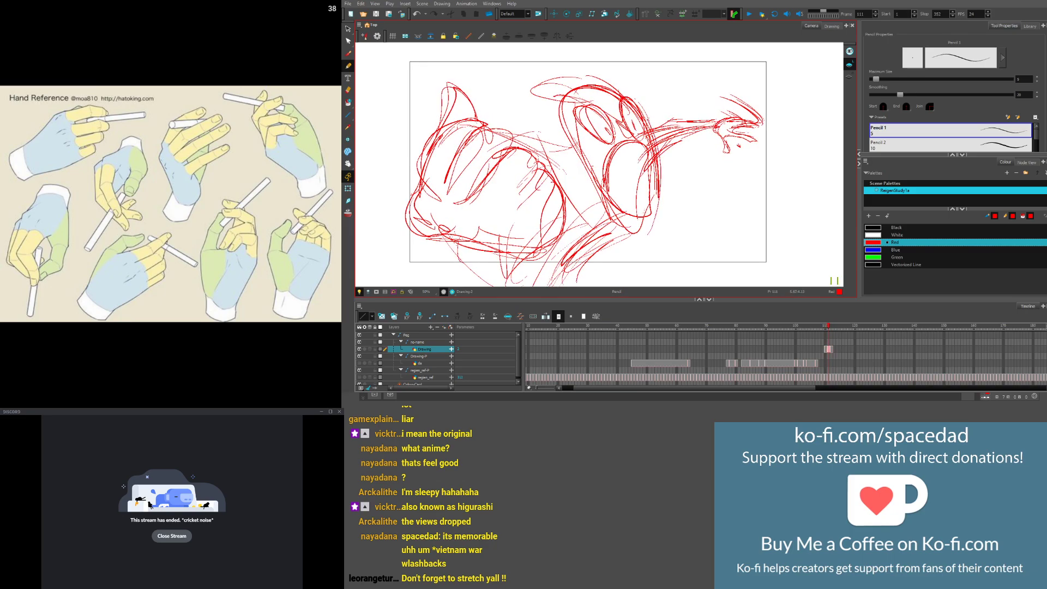
drag(652, 132, 647, 232)
drag(725, 141, 741, 126)
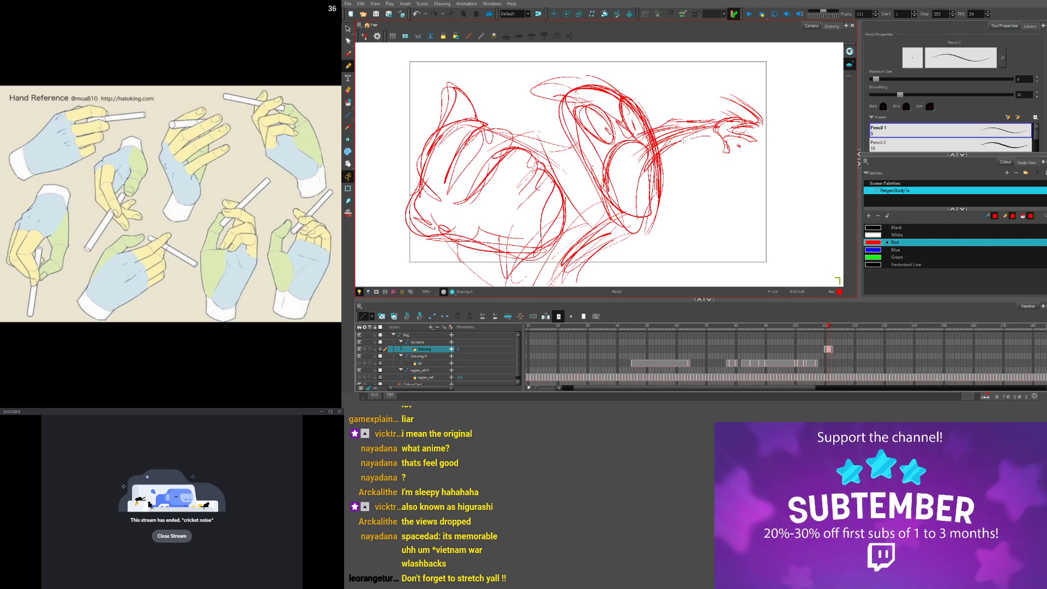
Resize the timeline area to give the drawing view a little more height, and return to the frowning figure's frame
drag(610, 298, 592, 354)
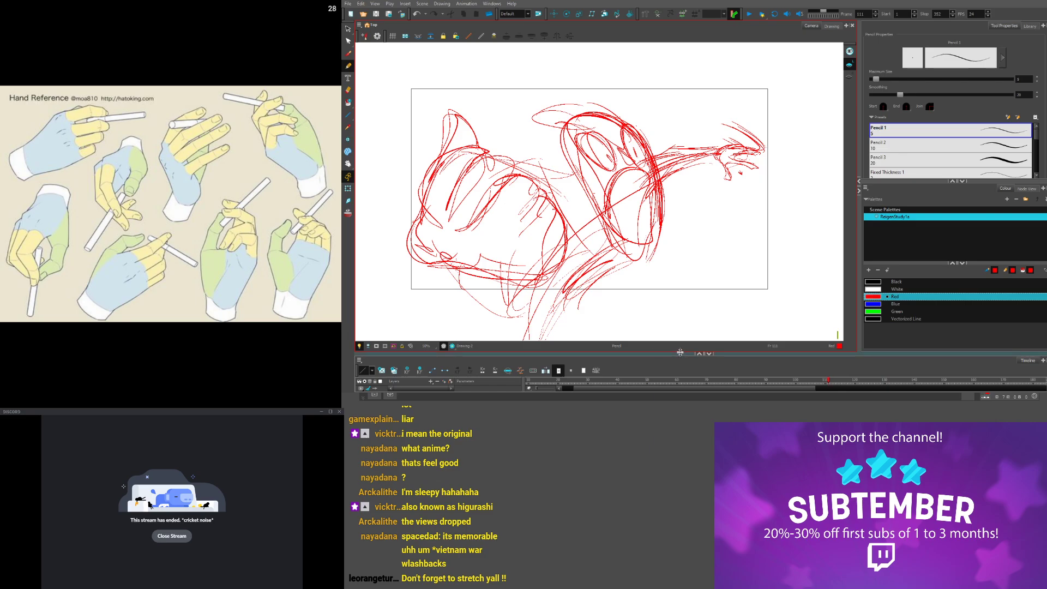
drag(681, 351, 680, 313)
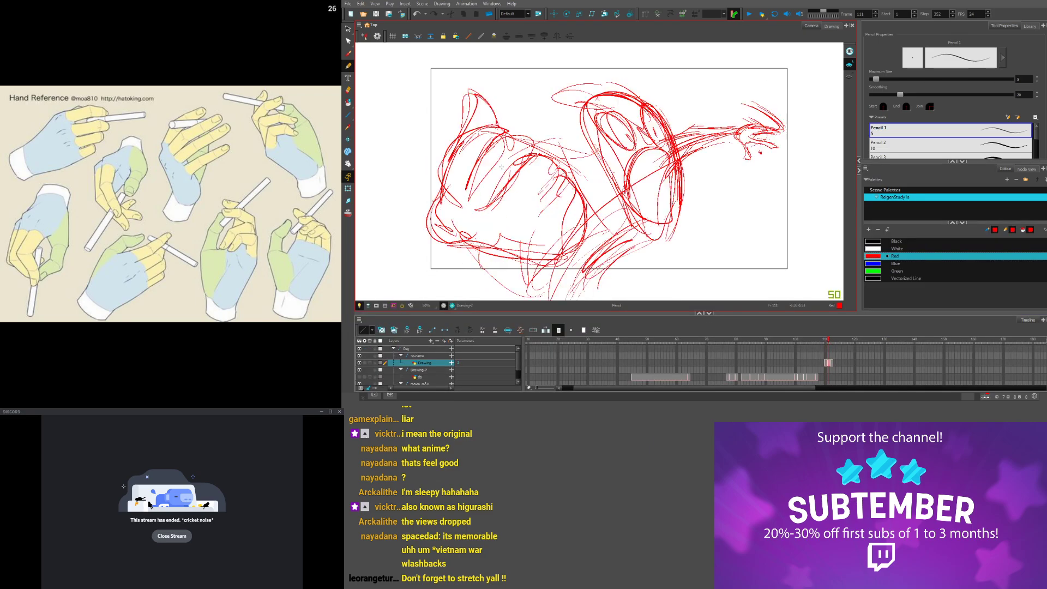
key(period)
Sketch the wrapping contours and lower edge of the frowning figure's raised foreground hand and forearm in red
mouse_move(488, 189)
mouse_down()
mouse_move(599, 174)
mouse_move(588, 292)
mouse_up()
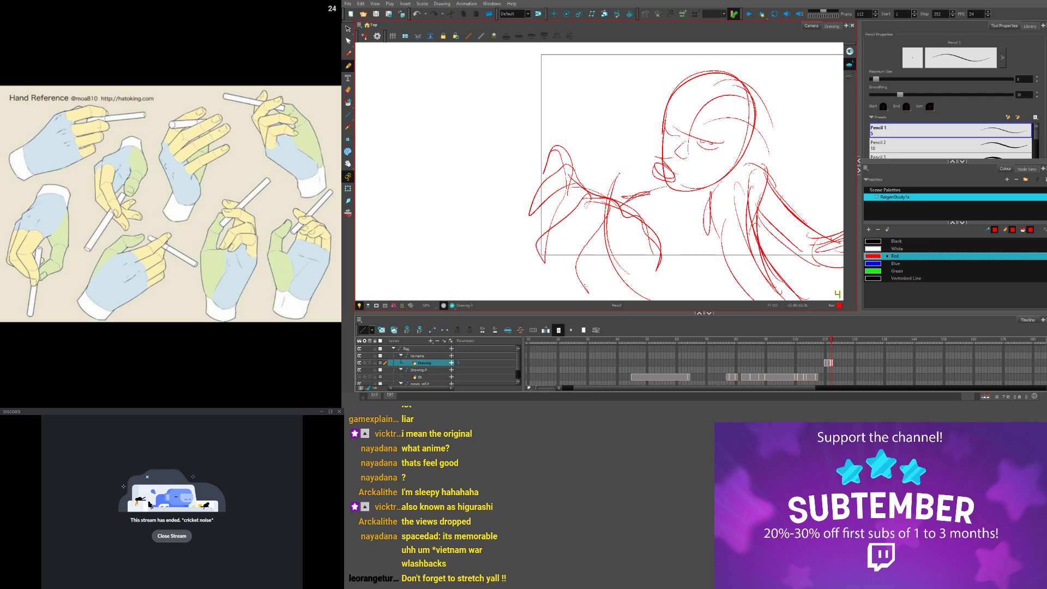
drag(634, 216, 612, 290)
mouse_move(627, 254)
mouse_down()
mouse_move(642, 291)
mouse_move(607, 248)
mouse_up()
drag(516, 178, 565, 244)
mouse_move(511, 212)
mouse_down()
mouse_move(605, 251)
mouse_move(641, 240)
mouse_up()
Draw the far hand's curved back and fingers, and extend the foreground forearm with long lines below the camera frame
mouse_move(796, 138)
mouse_down()
mouse_move(704, 167)
mouse_move(656, 209)
mouse_up()
key(comma)
key(period)
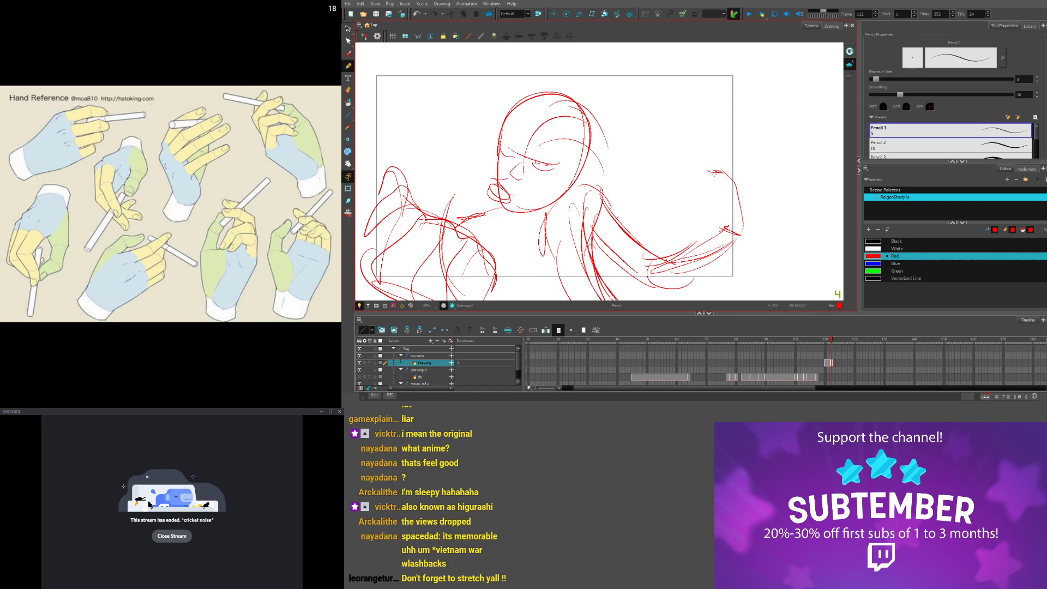
drag(715, 174, 677, 182)
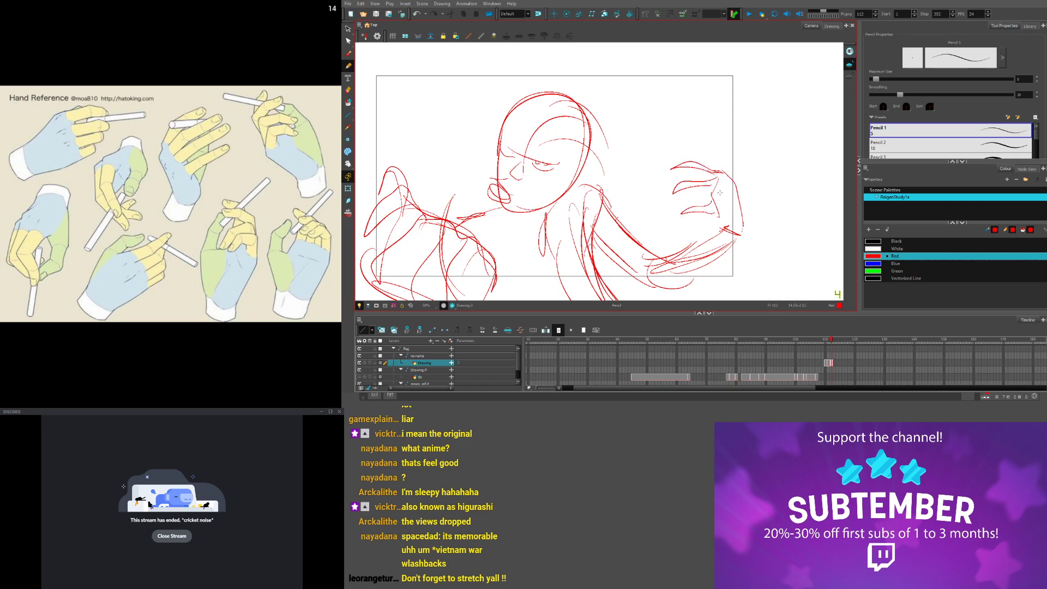
mouse_move(471, 119)
mouse_down()
mouse_move(511, 104)
mouse_move(522, 71)
mouse_up()
drag(549, 213, 612, 300)
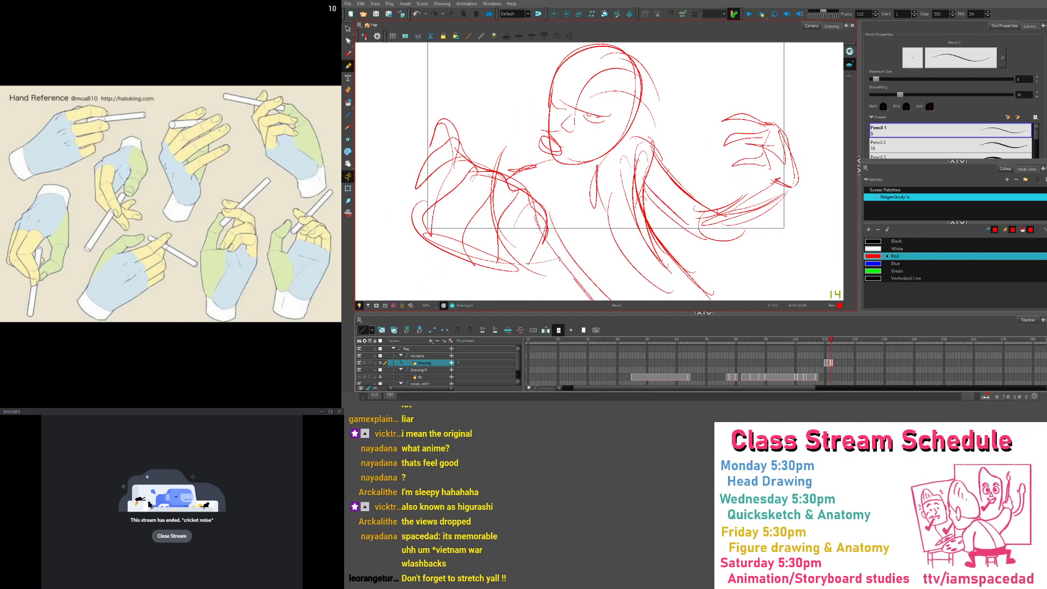
Add diagonal torso strokes to the pose on the preceding frame, below the figure's oval face
key(.)
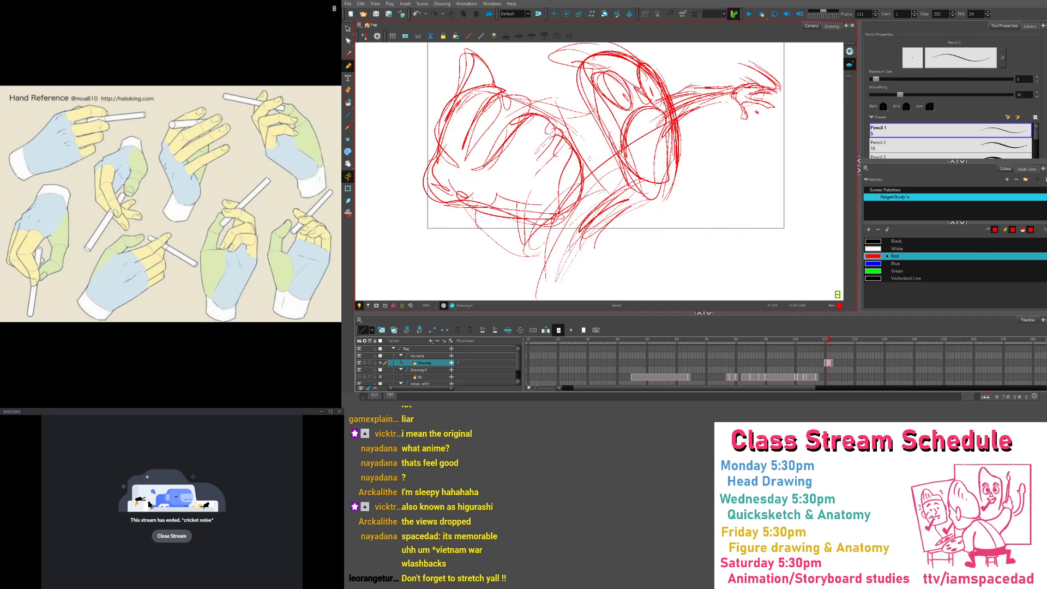
drag(621, 204, 572, 290)
drag(622, 213, 572, 290)
Layer curved strokes over the frowning figure's chest, foreground forearm and wrist
key(.)
mouse_move(635, 167)
mouse_down()
mouse_move(647, 275)
mouse_move(618, 245)
mouse_up()
drag(550, 185, 524, 269)
drag(529, 143, 490, 169)
drag(642, 183, 618, 251)
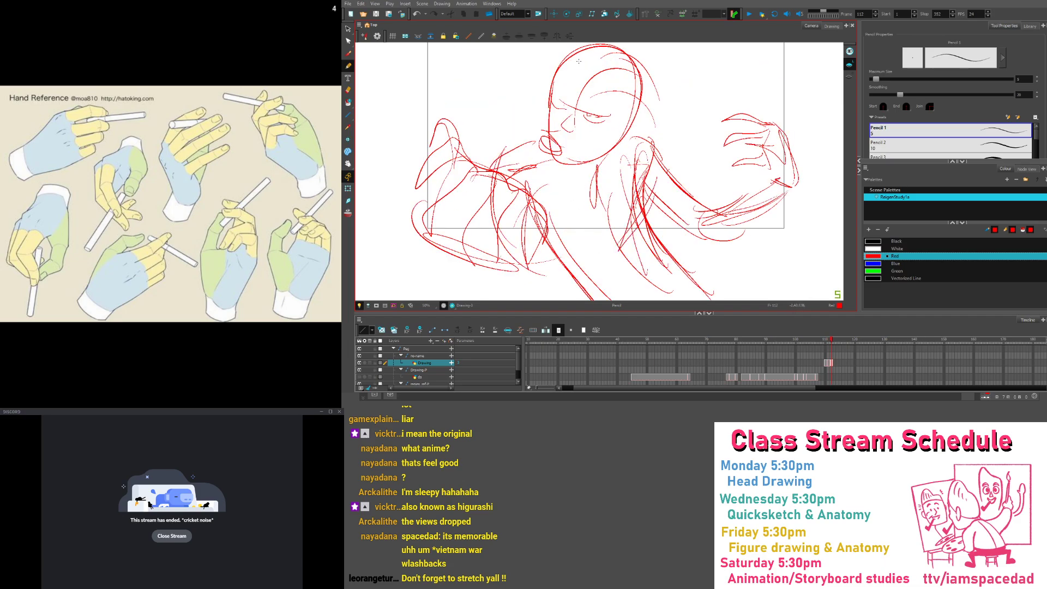
Flip through the existing poses to the empty frame after the frowning figure and rough in a small head with a pointed jaw
key(.)
key(.)
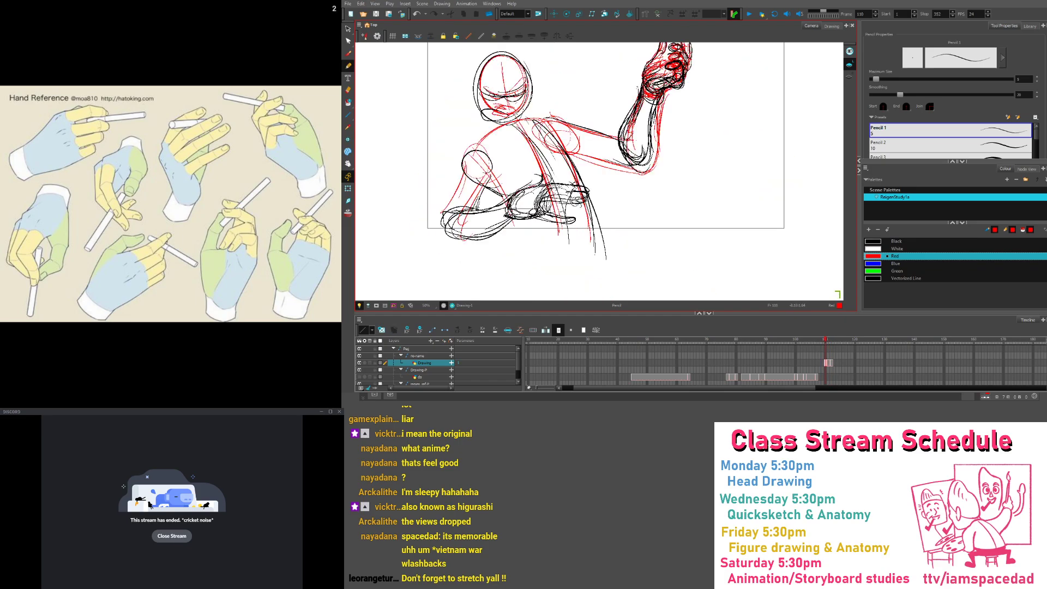
key(.)
key(.)
drag(515, 136, 544, 160)
key(.)
mouse_move(579, 92)
mouse_down()
mouse_move(550, 112)
mouse_move(549, 82)
mouse_move(551, 121)
mouse_up()
mouse_move(548, 82)
mouse_down()
mouse_move(585, 104)
mouse_move(577, 130)
mouse_up()
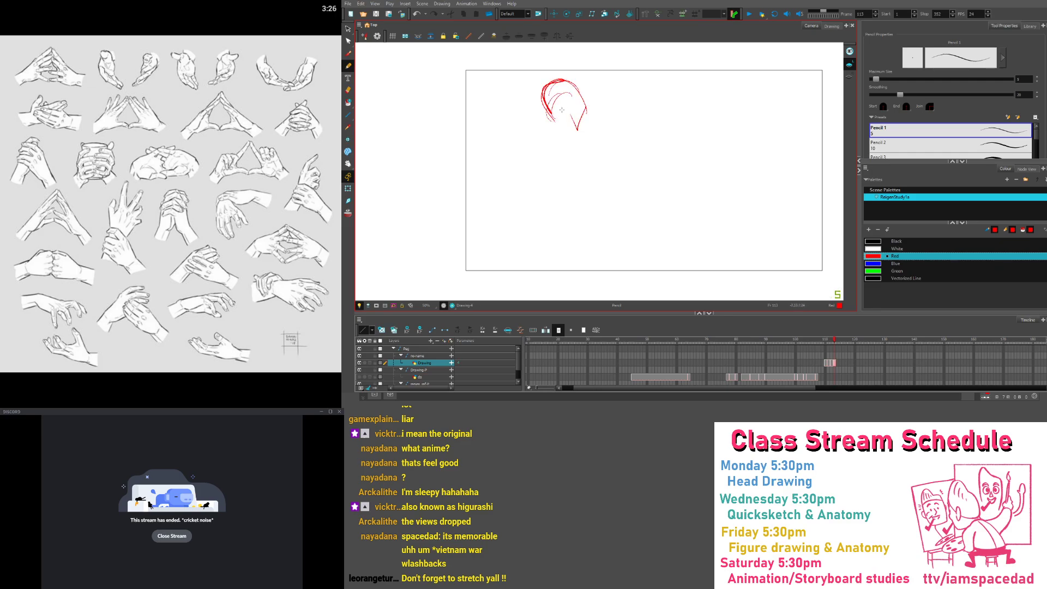
Rough in the leaning torso's near edge, the shoulder line and a long diagonal for the back in red
drag(570, 161, 599, 198)
drag(570, 167, 635, 278)
mouse_move(585, 201)
mouse_down()
mouse_move(624, 243)
mouse_move(643, 148)
mouse_up()
drag(576, 176, 635, 274)
drag(620, 129, 746, 280)
key(f)
key(g)
Draw the far shoulder and the long extended arm diagonally down to a rounded fist near the frame's lower corner
mouse_move(642, 128)
mouse_down()
mouse_move(709, 173)
mouse_move(643, 141)
mouse_up()
drag(644, 136, 723, 203)
drag(668, 155, 755, 206)
drag(682, 159, 768, 206)
mouse_move(691, 178)
mouse_down()
mouse_move(805, 243)
mouse_move(771, 229)
mouse_up()
key(f)
key(g)
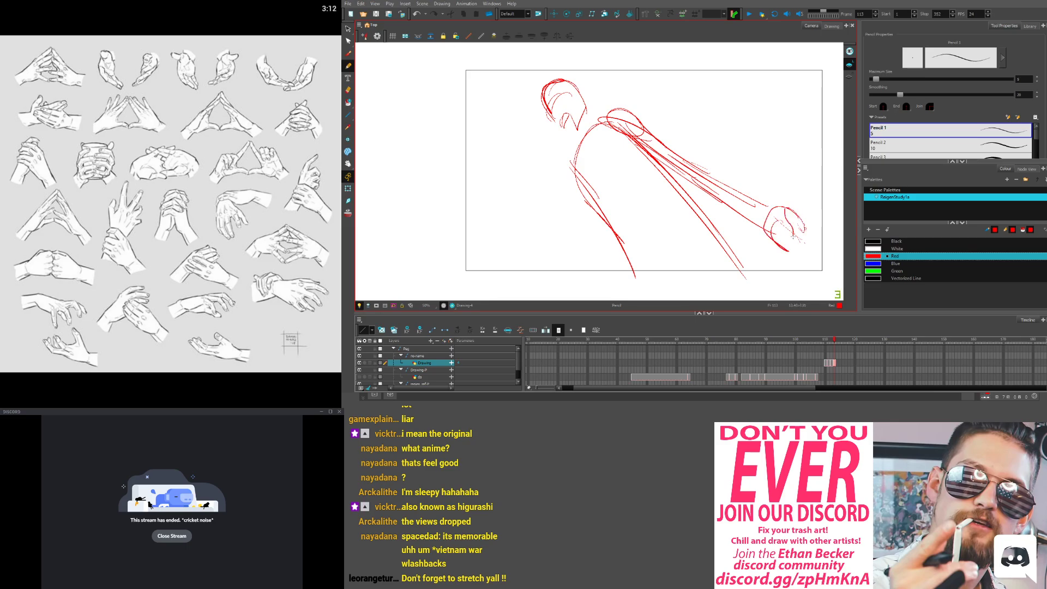
Define the fist's thumb and knuckles and strengthen the underside of the extended forearm
scroll(803, 239, up, 2)
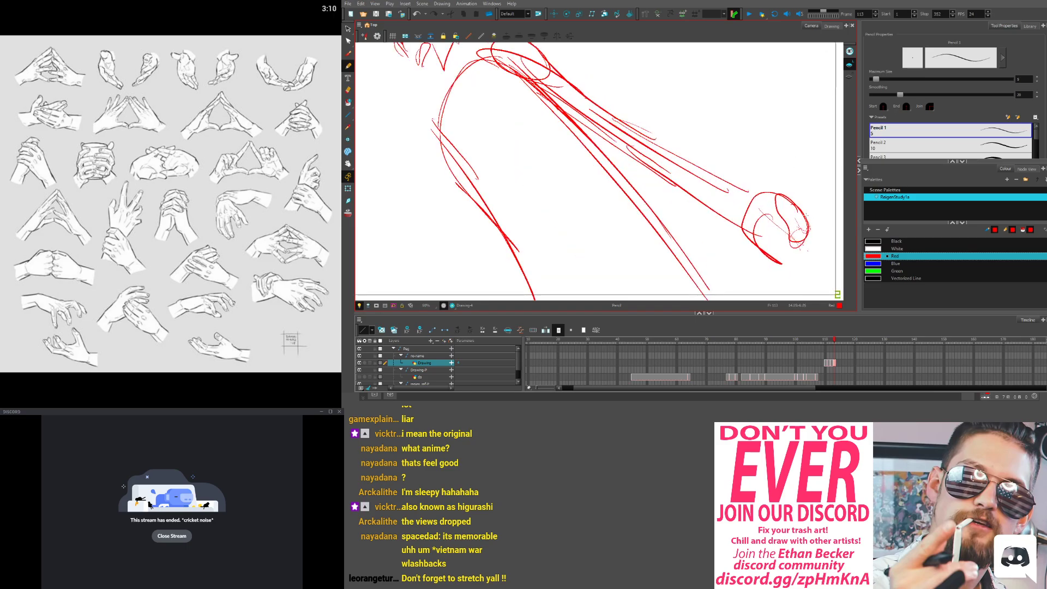
mouse_move(815, 237)
mouse_down()
mouse_move(806, 251)
mouse_move(786, 229)
mouse_move(806, 270)
mouse_move(566, 111)
mouse_up()
scroll(452, 50, down, 2)
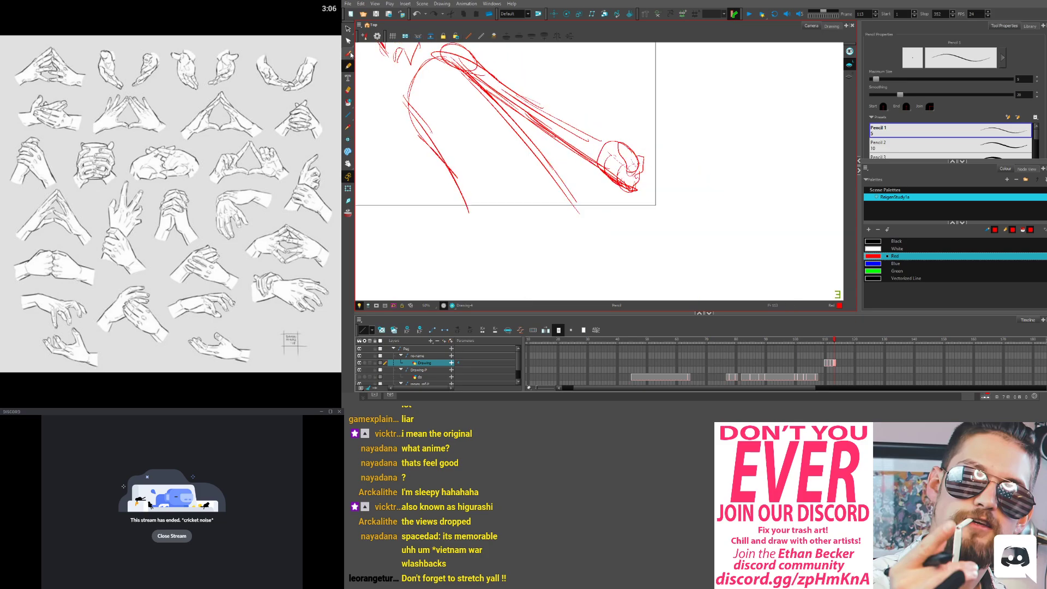
scroll(622, 209, down, 2)
Sweep a curved centre line from the chin down the torso and add an oval for the near shoulder
drag(569, 158, 685, 299)
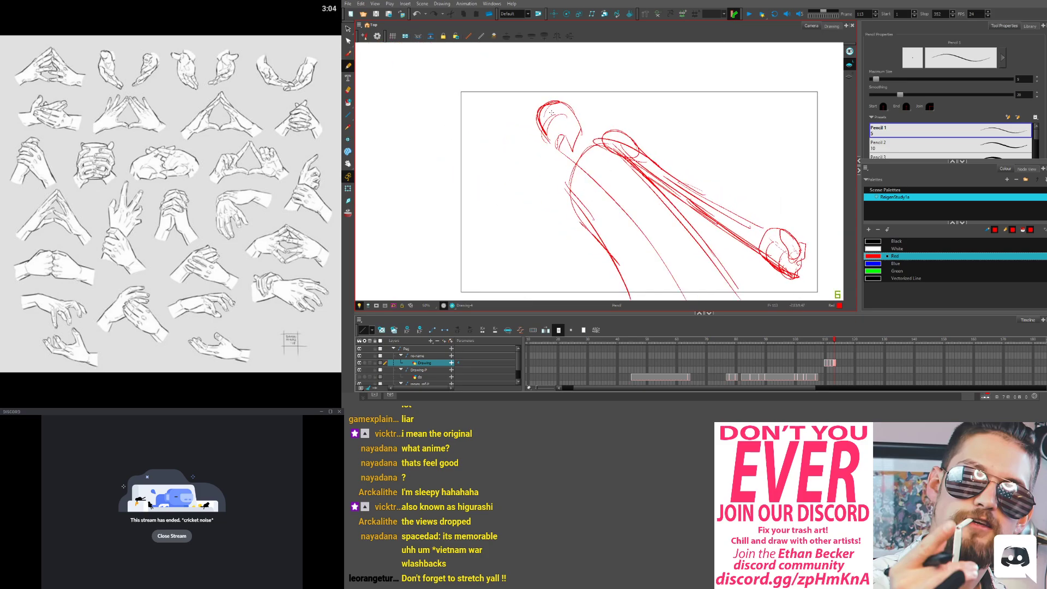
drag(551, 109, 540, 136)
mouse_move(554, 111)
mouse_down()
mouse_move(543, 134)
mouse_move(558, 110)
mouse_move(532, 53)
mouse_up()
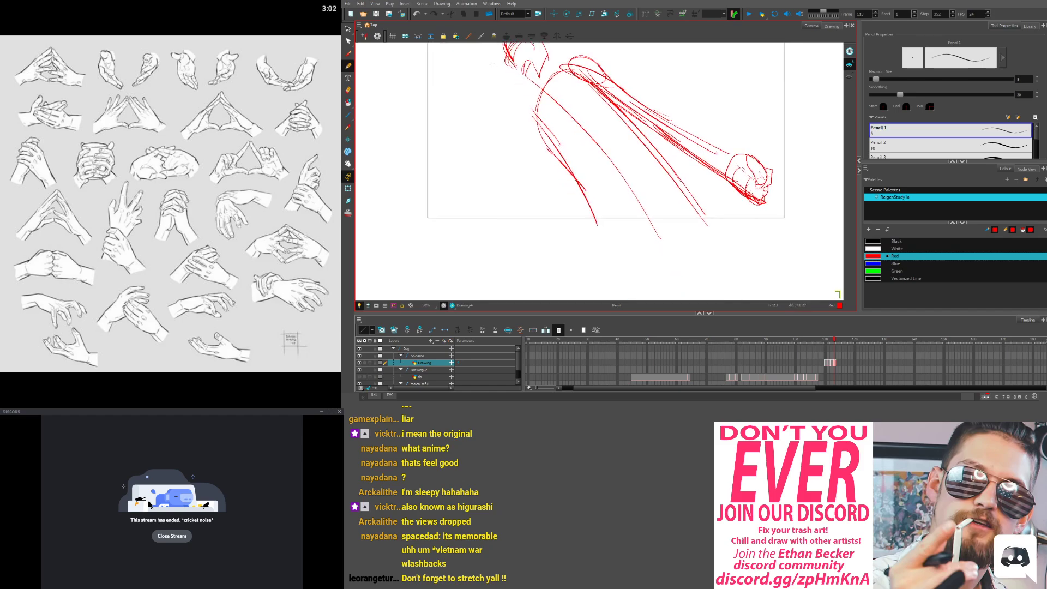
key(f)
key(g)
mouse_move(486, 84)
mouse_down()
mouse_move(610, 166)
mouse_move(580, 129)
mouse_move(562, 135)
mouse_up()
drag(617, 158, 624, 182)
Compare the leaning pose with the frowning figure's frame and wrap light construction curves around the shoulders and chest
key(comma)
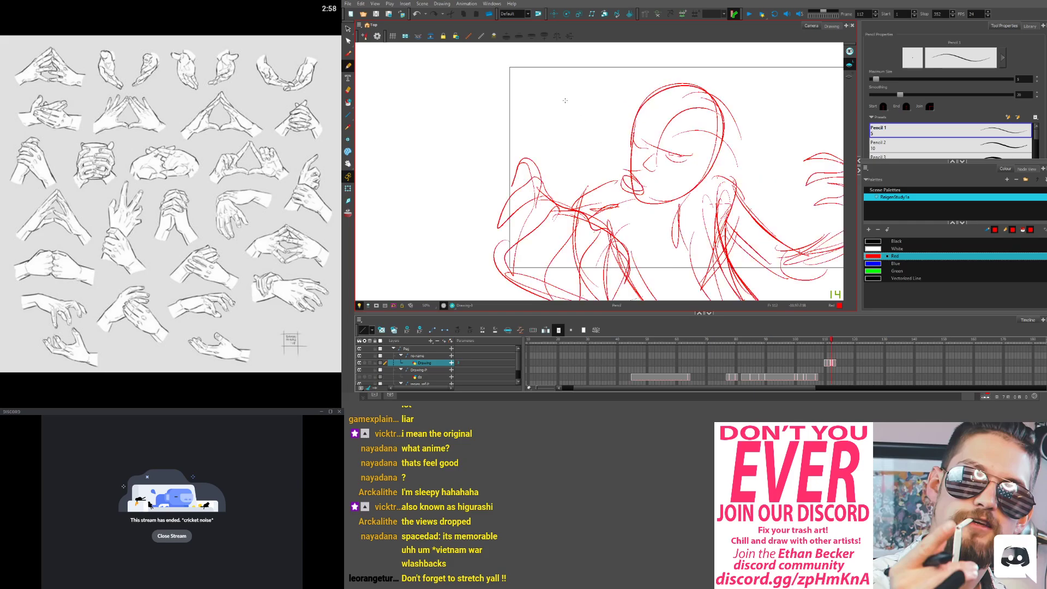
key(period)
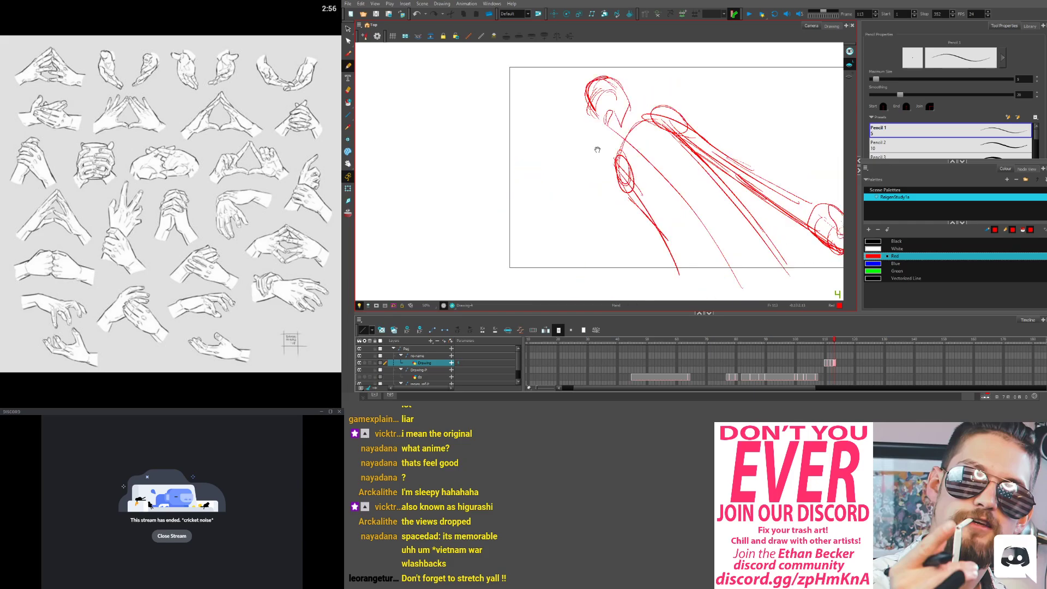
drag(597, 150, 592, 116)
key(comma)
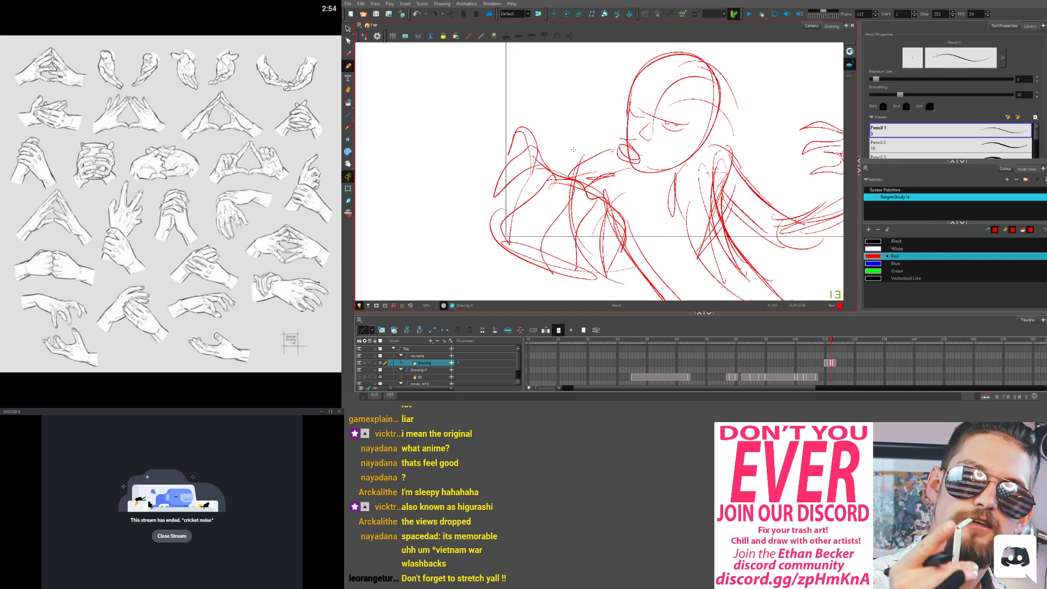
key(period)
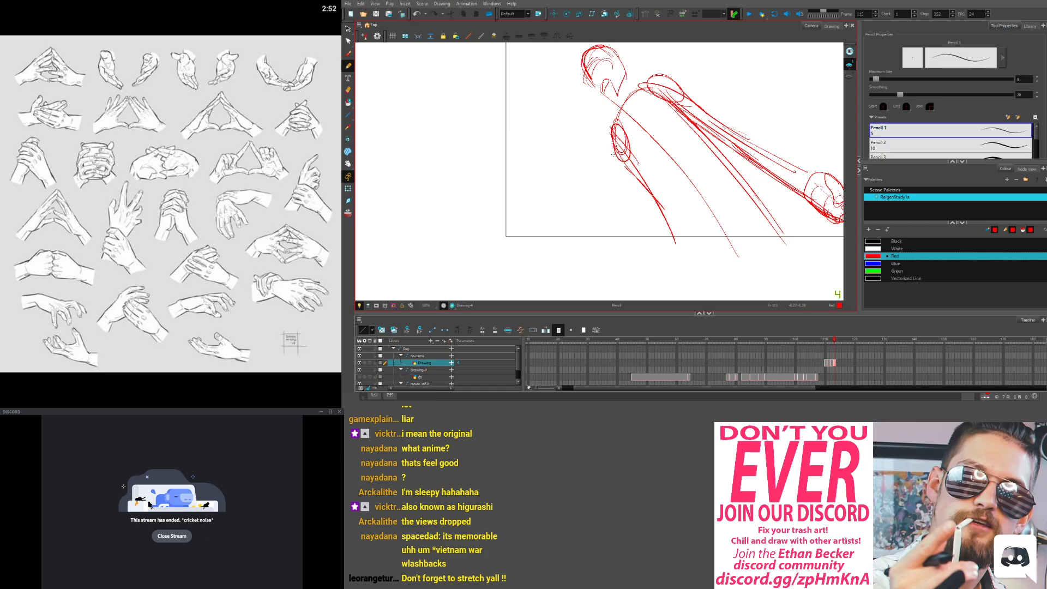
mouse_move(649, 89)
mouse_down()
mouse_move(745, 118)
mouse_move(621, 169)
mouse_up()
mouse_move(692, 86)
mouse_down()
mouse_move(643, 92)
mouse_move(695, 186)
mouse_up()
drag(620, 143, 692, 106)
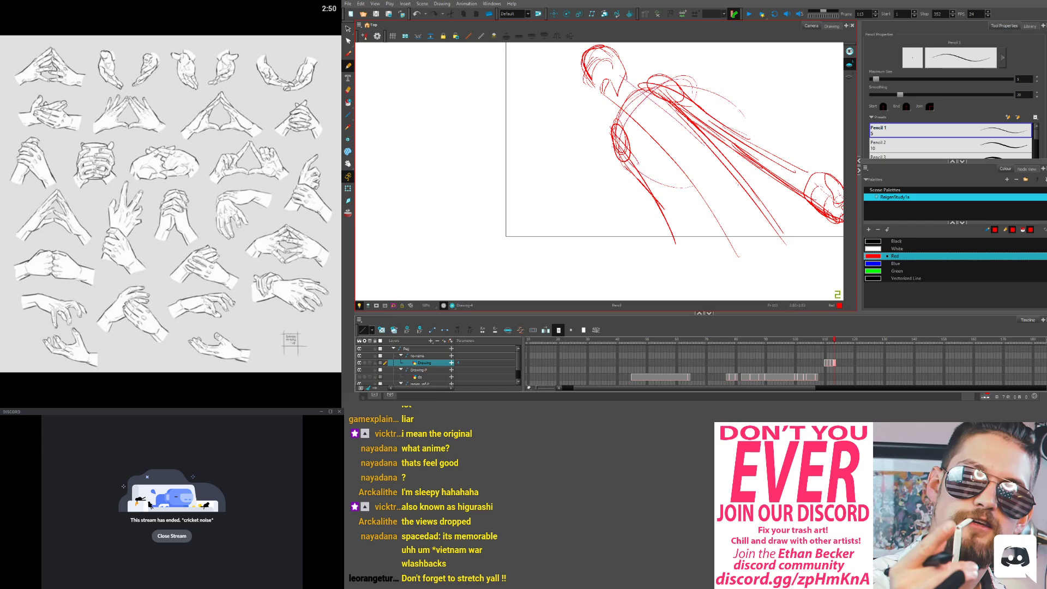
Layer long diagonal strokes down the torso past the camera frame and rough in the near upper arm
drag(621, 76, 787, 271)
drag(636, 73, 806, 277)
drag(689, 112, 814, 300)
drag(709, 129, 789, 237)
drag(617, 134, 693, 299)
mouse_move(619, 131)
mouse_down()
mouse_move(684, 232)
mouse_move(707, 298)
mouse_up()
drag(608, 88, 749, 299)
drag(616, 149, 606, 183)
mouse_move(620, 157)
mouse_down()
mouse_move(604, 205)
mouse_move(557, 238)
mouse_up()
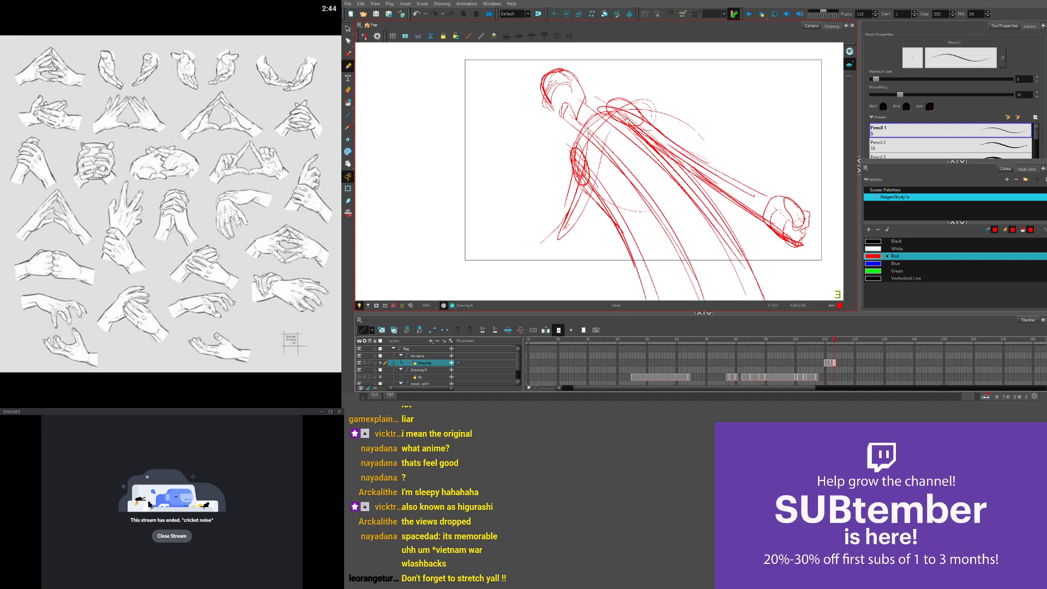
Enlarge the leaning figure's head with a wide cranium oval around the face
drag(562, 71, 551, 113)
mouse_move(546, 76)
mouse_down()
mouse_move(587, 125)
mouse_move(557, 120)
mouse_up()
mouse_move(552, 76)
mouse_down()
mouse_move(583, 117)
mouse_move(767, 279)
mouse_up()
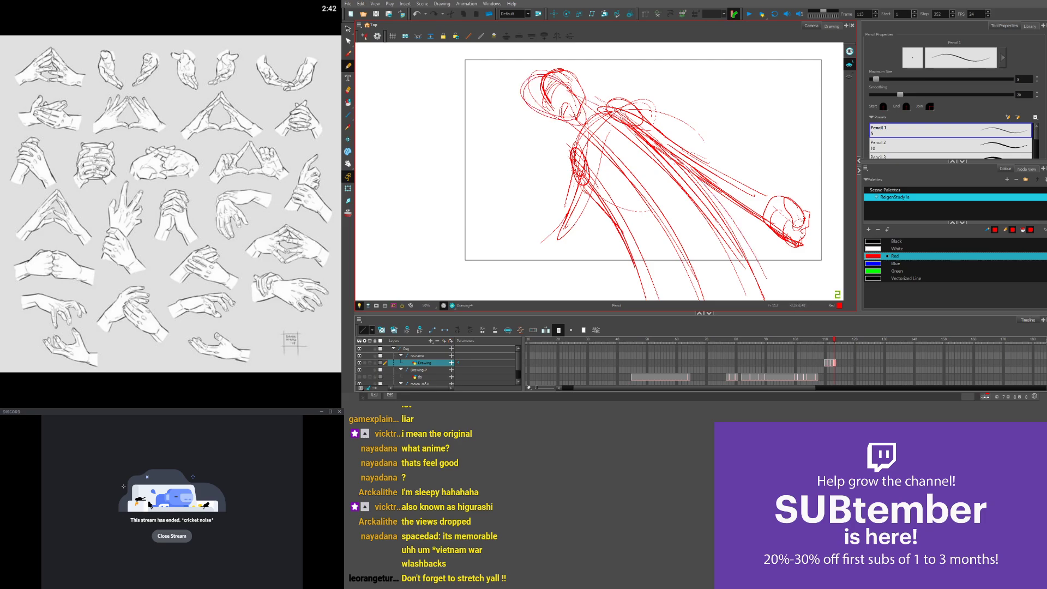
Reinforce the extended arm's edges and the fist with repeated red strokes from the far shoulder
drag(619, 112, 808, 261)
drag(717, 186, 804, 238)
drag(790, 188, 762, 239)
drag(770, 192, 792, 252)
drag(629, 113, 806, 212)
mouse_move(609, 101)
mouse_down()
mouse_move(749, 176)
mouse_move(809, 227)
mouse_up()
Sketch the near forearm reaching down and outward to a small pointed hand, and thicken the arm's inner contour
mouse_move(568, 182)
mouse_down()
mouse_move(598, 192)
mouse_move(685, 170)
mouse_up()
drag(683, 168, 677, 199)
scroll(641, 229, up, 2)
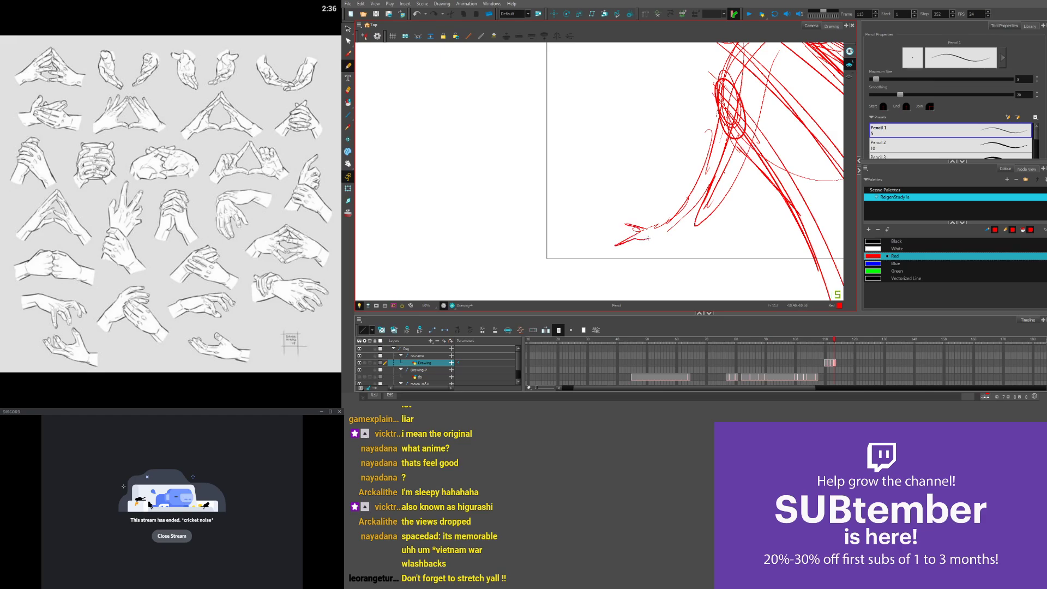
drag(649, 238, 697, 221)
drag(615, 245, 706, 219)
drag(743, 142, 695, 202)
mouse_move(742, 150)
mouse_down()
mouse_move(694, 205)
mouse_move(717, 212)
mouse_up()
scroll(723, 151, down, 4)
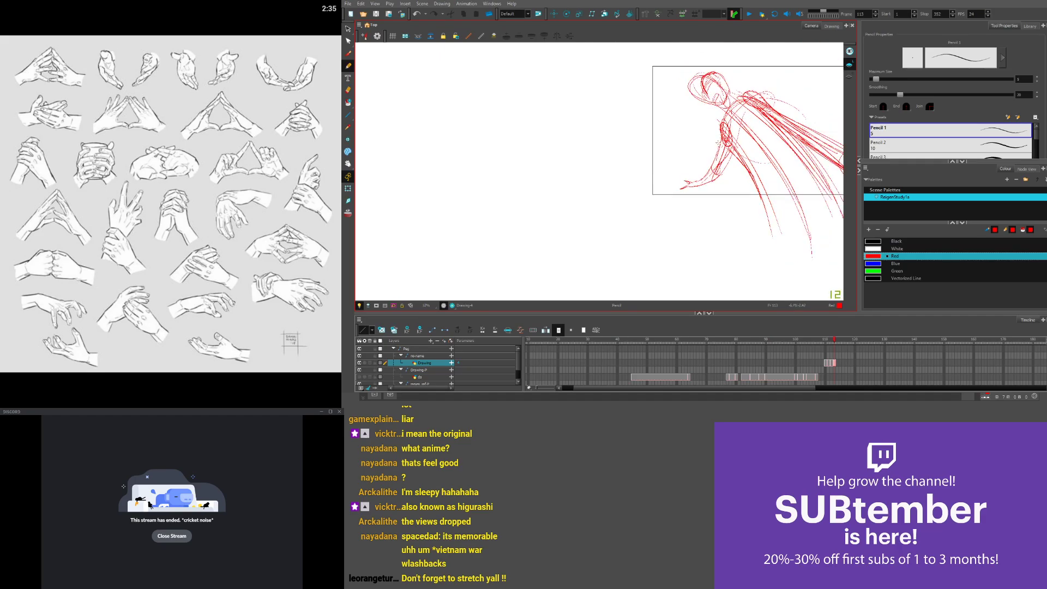
Add another torso curve below the near shoulder and stretch the cranium further back with an extra oval stroke
drag(719, 143, 781, 236)
mouse_move(717, 73)
mouse_down()
mouse_move(734, 105)
mouse_move(670, 93)
mouse_up()
scroll(700, 77, up, 2)
mouse_move(752, 98)
mouse_down()
mouse_move(676, 104)
mouse_move(751, 108)
mouse_up()
drag(734, 111, 694, 80)
scroll(694, 77, down, 1)
Darken the near hand's fingers and palm with short overlapping strokes
scroll(685, 248, up, 3)
drag(665, 254, 693, 247)
mouse_move(671, 255)
mouse_down()
mouse_move(694, 247)
mouse_move(662, 255)
mouse_up()
drag(662, 255, 694, 247)
scroll(674, 243, down, 5)
scroll(694, 70, down, 1)
Circle the leaning figure's head with more construction strokes and layer diagonal lines through its neck and upper torso
mouse_move(774, 156)
mouse_down()
mouse_move(744, 148)
mouse_move(687, 166)
mouse_move(694, 187)
mouse_up()
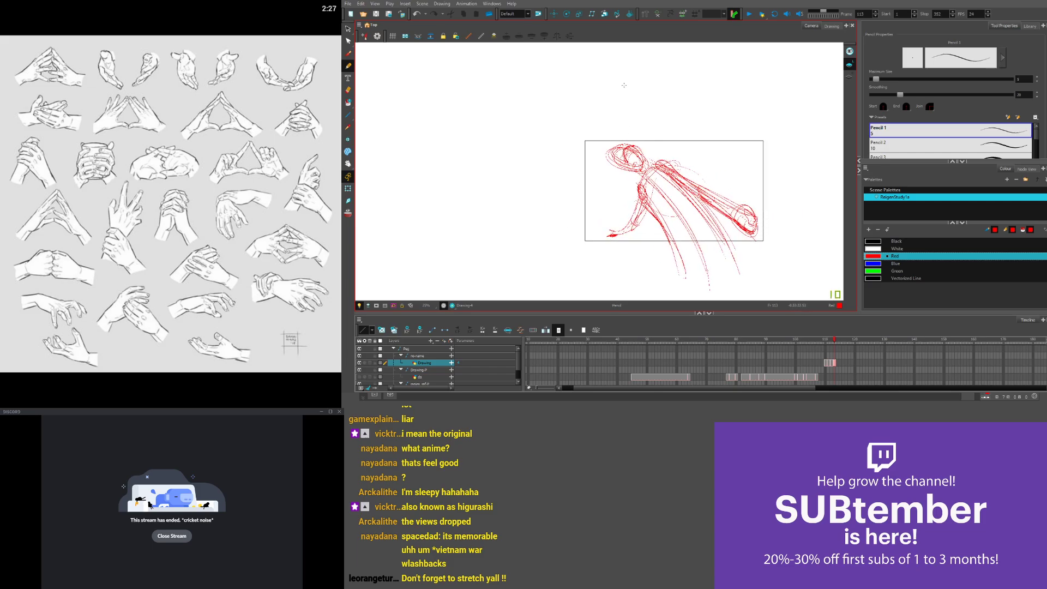
scroll(624, 85, up, 3)
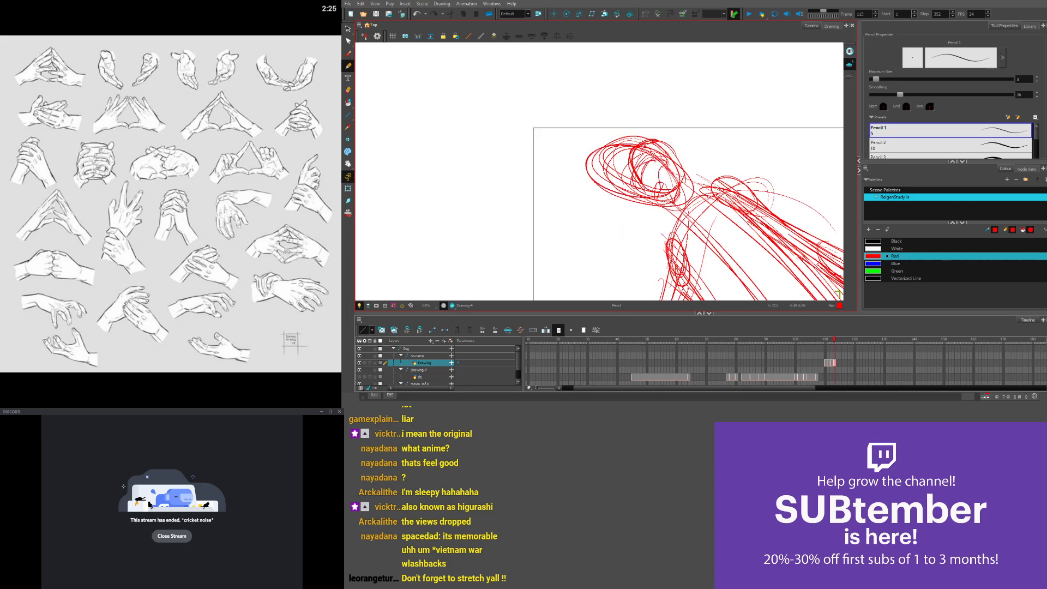
drag(677, 163, 627, 161)
scroll(539, 50, down, 3)
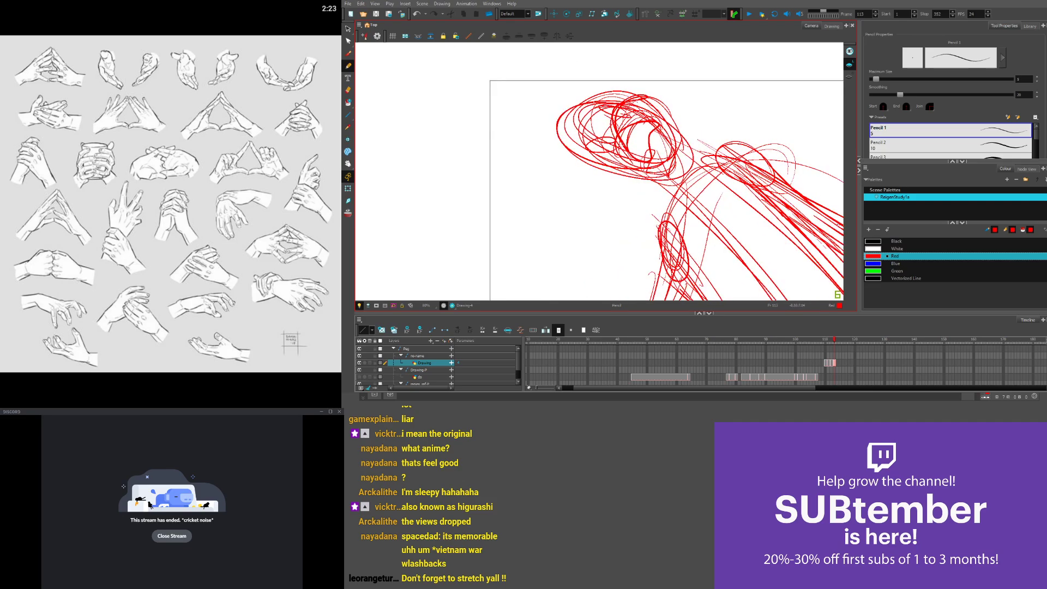
mouse_move(649, 156)
mouse_down()
mouse_move(620, 183)
mouse_move(659, 206)
mouse_move(704, 211)
mouse_move(745, 265)
mouse_up()
mouse_move(638, 158)
mouse_down()
mouse_move(758, 275)
mouse_move(747, 246)
mouse_up()
drag(623, 143, 746, 230)
Flip back to the black-and-red pose, shift the drawings following it one frame later, and leave frame 111 empty
key(comma)
key(comma)
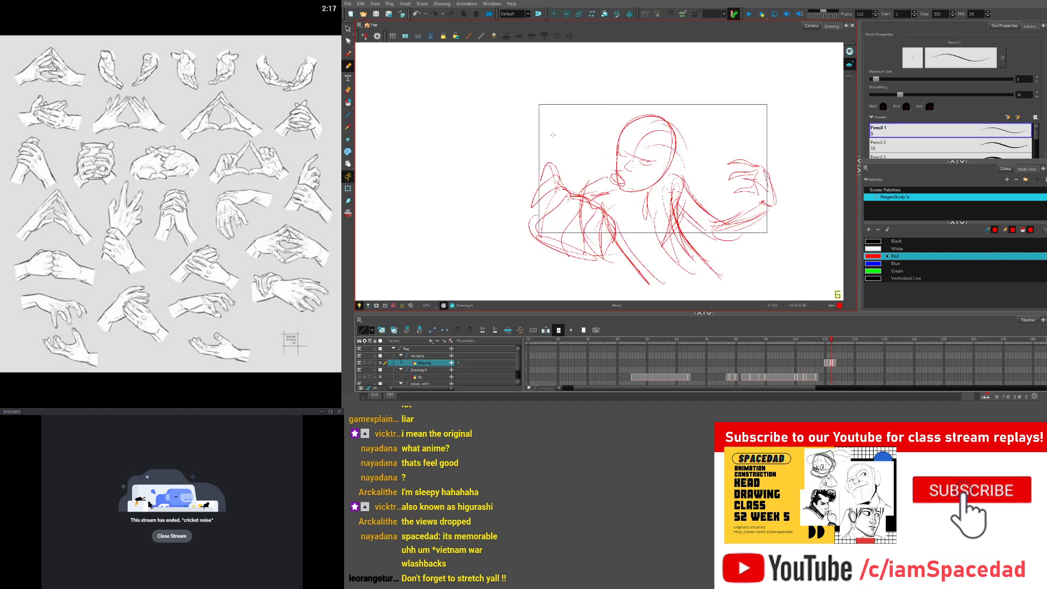
key(comma)
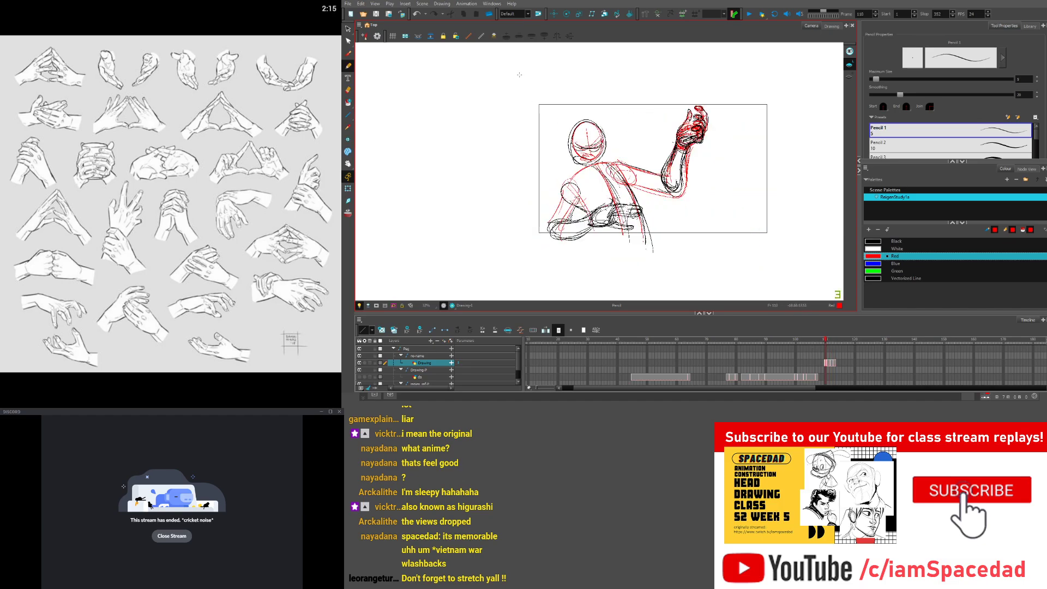
click(830, 363)
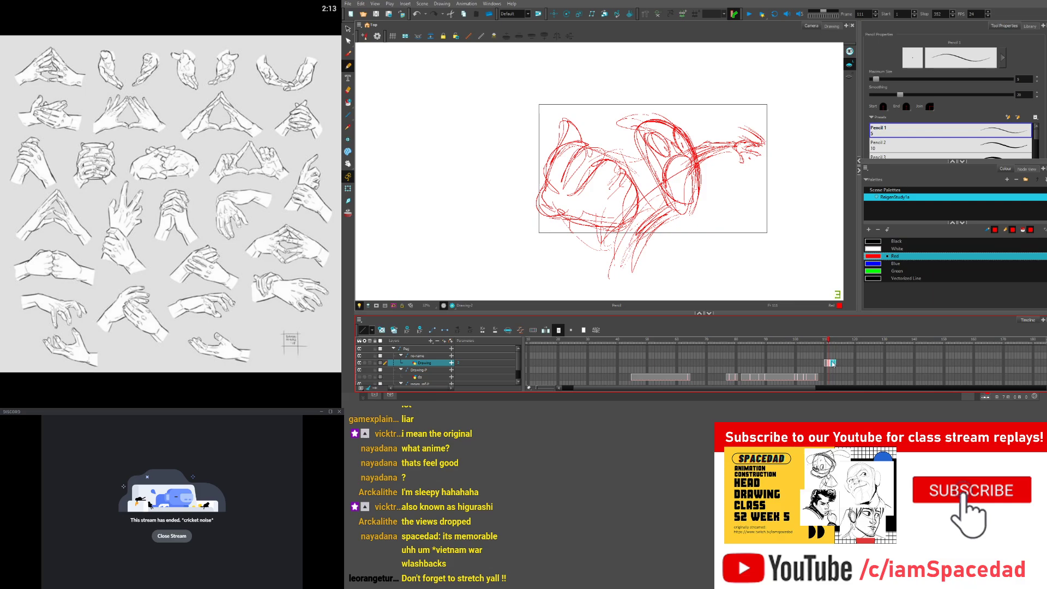
drag(834, 365, 834, 364)
click(829, 363)
key(Delete)
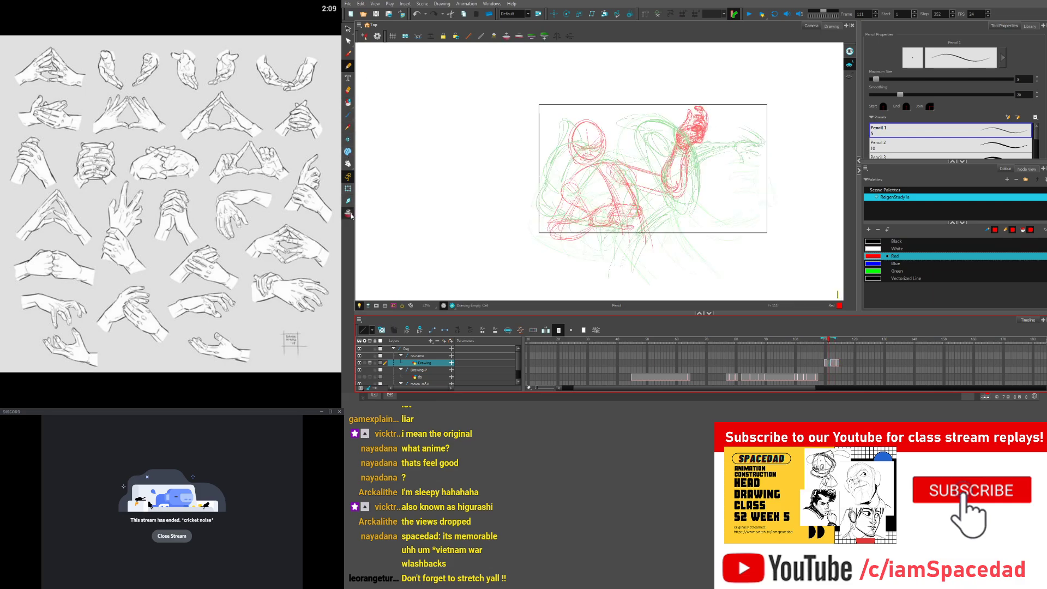
On the empty frame 111, sketch sweeping red arcs for a tilted head and quick curves for the raised far hand
scroll(664, 163, up, 2)
mouse_move(611, 82)
mouse_down()
mouse_move(681, 140)
mouse_move(572, 93)
mouse_up()
mouse_move(670, 119)
mouse_down()
mouse_move(537, 105)
mouse_move(685, 153)
mouse_up()
scroll(615, 124, up, 2)
drag(539, 113, 636, 198)
drag(644, 79, 661, 110)
drag(645, 80, 725, 164)
mouse_move(634, 120)
mouse_down()
mouse_move(574, 97)
mouse_move(678, 160)
mouse_up()
mouse_move(629, 83)
mouse_down()
mouse_move(705, 153)
mouse_move(706, 141)
mouse_up()
mouse_move(703, 179)
mouse_down()
mouse_move(580, 155)
mouse_move(714, 191)
mouse_up()
scroll(699, 150, down, 4)
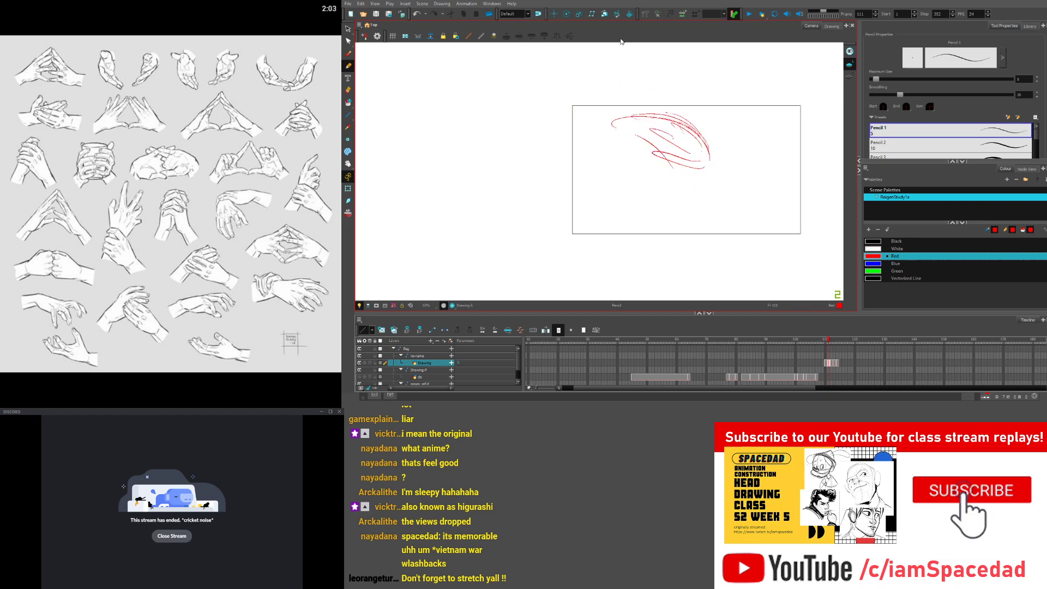
scroll(743, 149, up, 2)
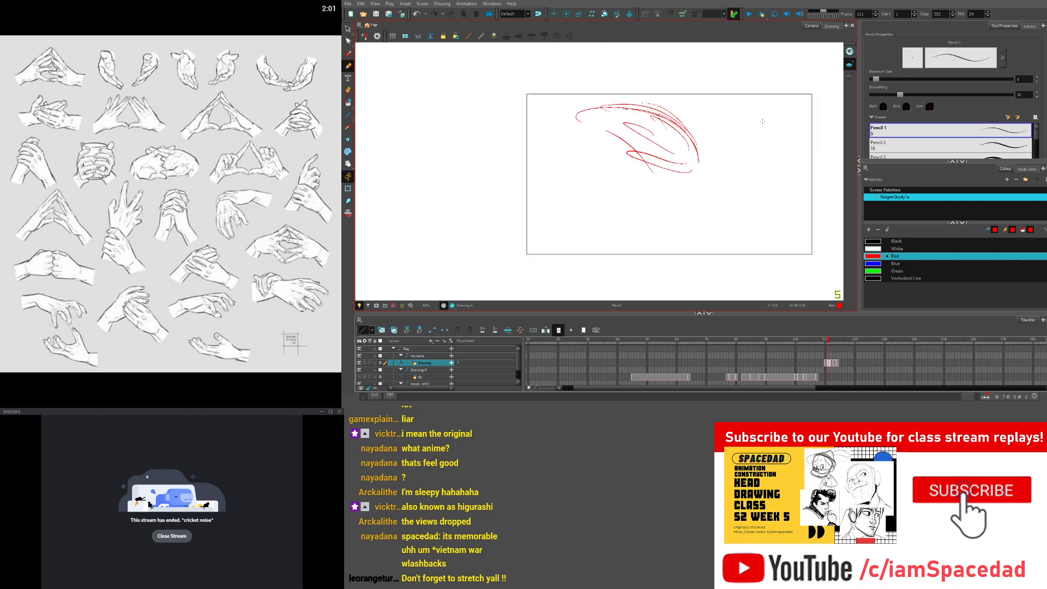
mouse_move(767, 141)
mouse_down()
mouse_move(756, 147)
mouse_move(797, 156)
mouse_move(766, 155)
mouse_move(749, 173)
mouse_move(720, 97)
mouse_move(746, 98)
mouse_move(796, 176)
mouse_move(765, 193)
mouse_move(744, 171)
mouse_up()
scroll(773, 133, up, 2)
Flip between frame 111 and its neighbours to compare the new drawing with the black-and-red pose
key(comma)
key(period)
key(period)
key(comma)
key(period)
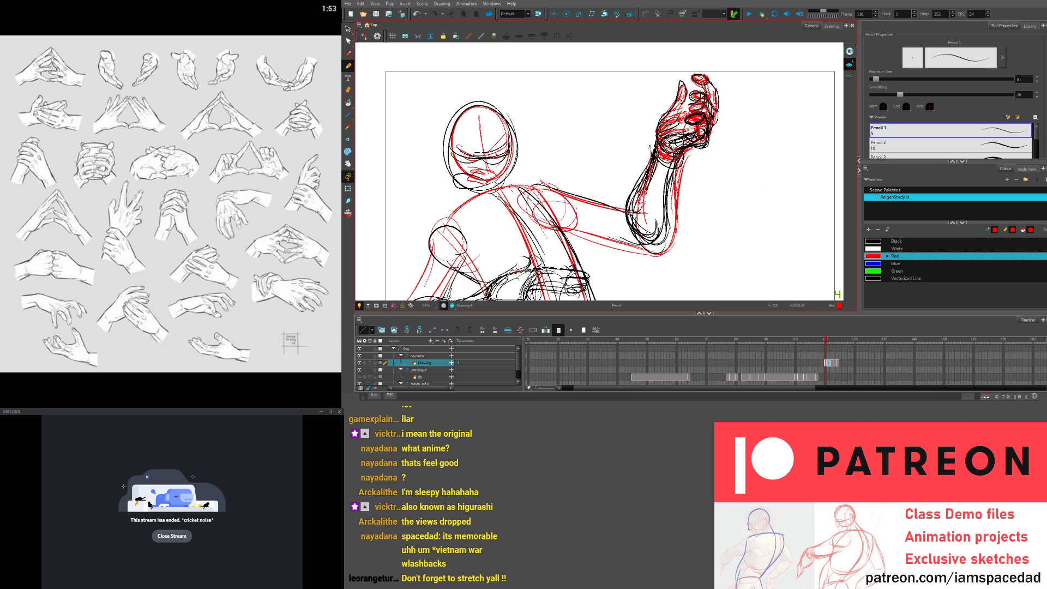
mouse_move(465, 222)
mouse_down()
mouse_move(557, 152)
mouse_move(533, 196)
mouse_up()
key(comma)
key(period)
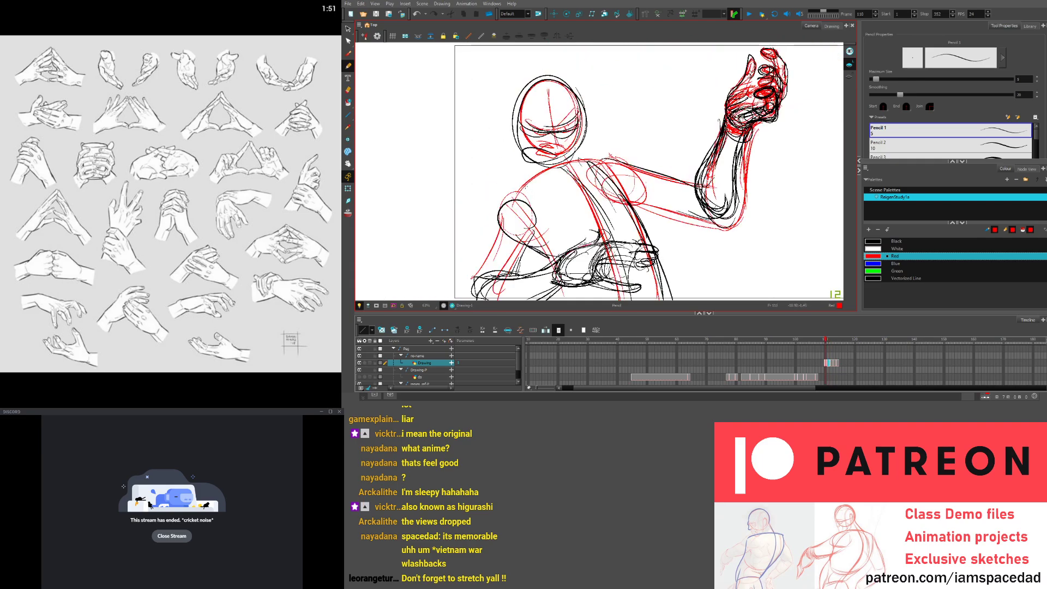
key(comma)
key(comma)
key(period)
mouse_move(599, 221)
mouse_down()
mouse_move(595, 174)
mouse_move(598, 191)
mouse_up()
key(period)
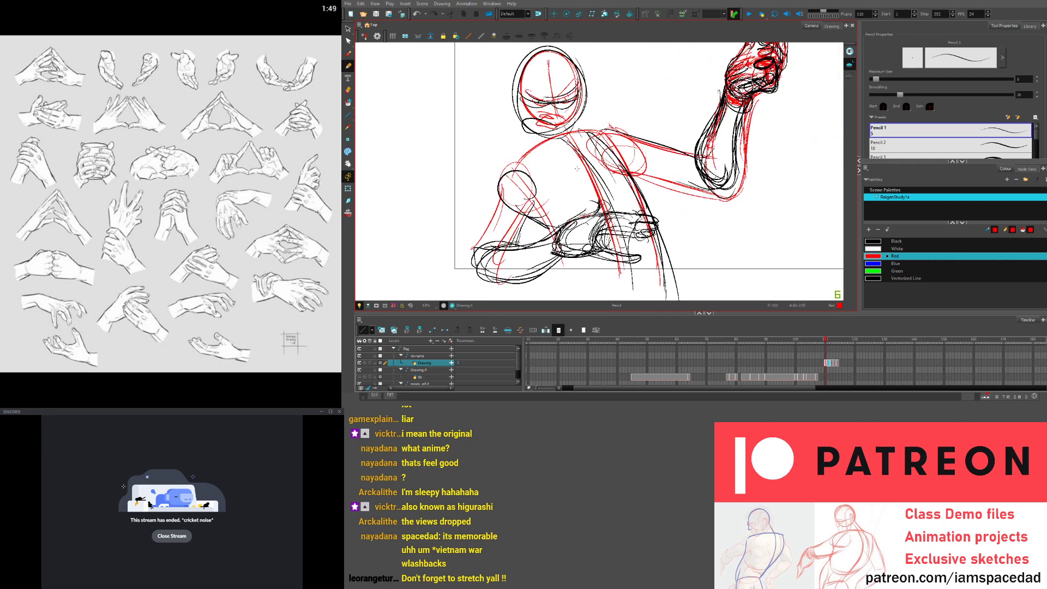
key(comma)
Sketch the near hand on frame 111 with crescent-shaped red curves low in the frame beneath the head
drag(636, 222, 590, 237)
mouse_move(611, 225)
mouse_down()
mouse_move(574, 232)
mouse_move(664, 197)
mouse_move(669, 206)
mouse_move(603, 254)
mouse_up()
drag(564, 221, 633, 214)
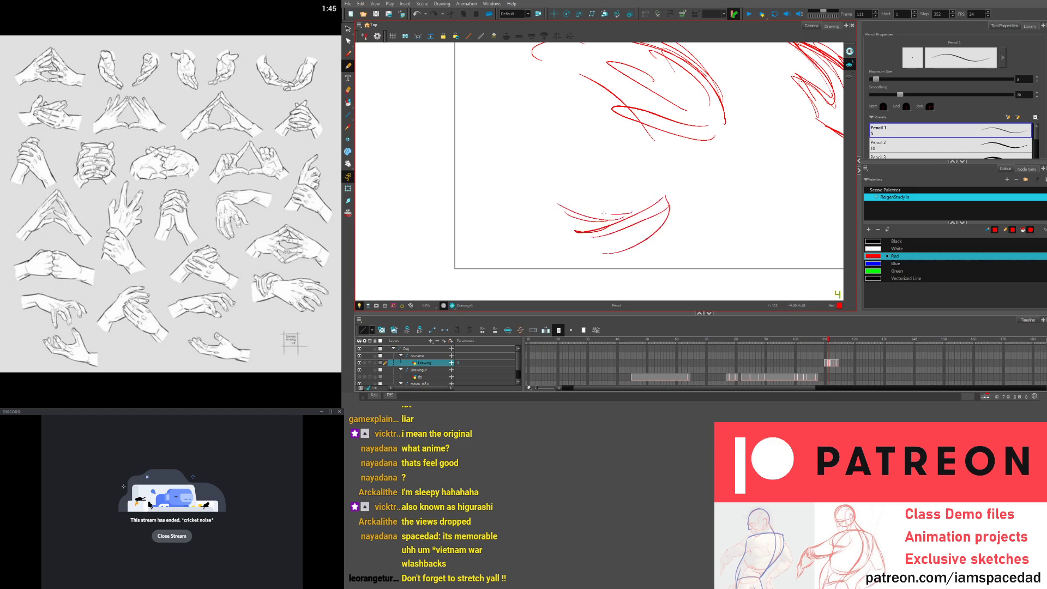
mouse_move(553, 190)
mouse_down()
mouse_move(611, 213)
mouse_move(630, 203)
mouse_move(540, 221)
mouse_move(603, 269)
mouse_up()
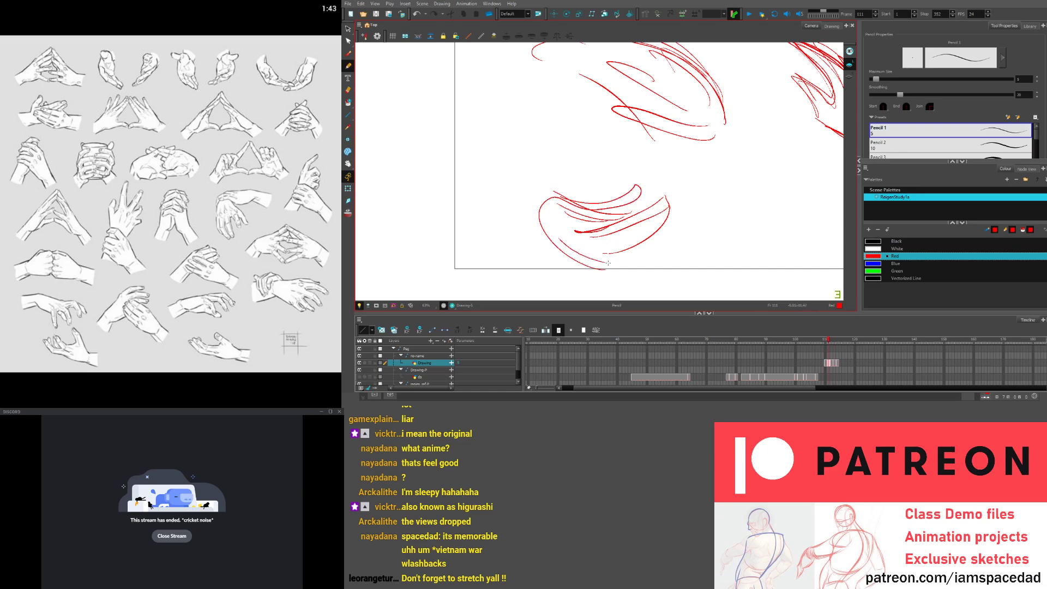
mouse_move(562, 240)
mouse_down()
mouse_move(670, 232)
mouse_move(585, 242)
mouse_up()
drag(585, 242, 647, 265)
drag(553, 150, 512, 204)
Review the drawings on frames 110 to 113 against the rough on frame 111
key(comma)
key(period)
key(.)
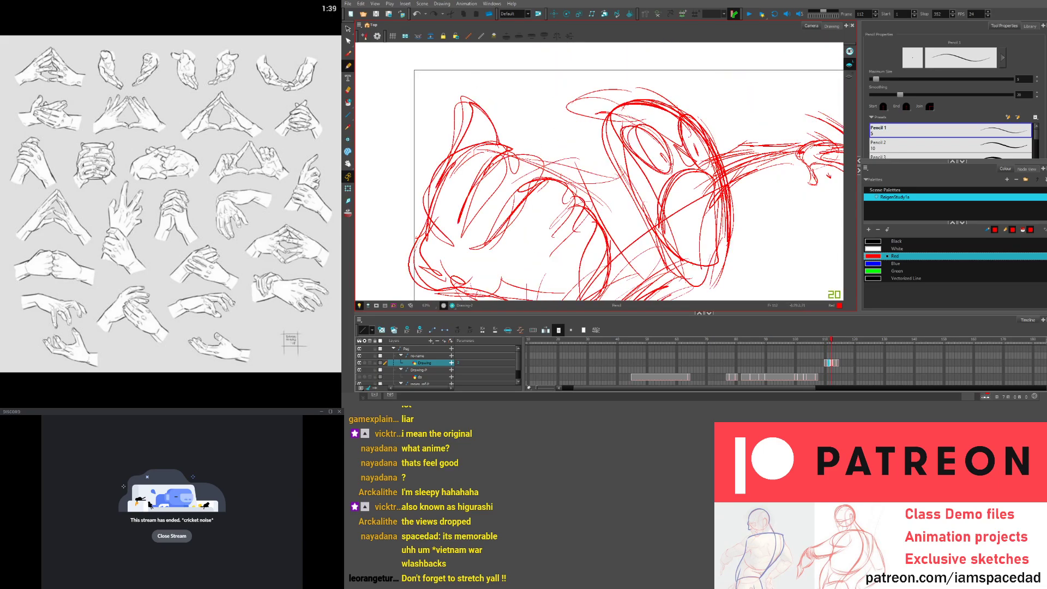
key(comma)
key(period)
click(834, 362)
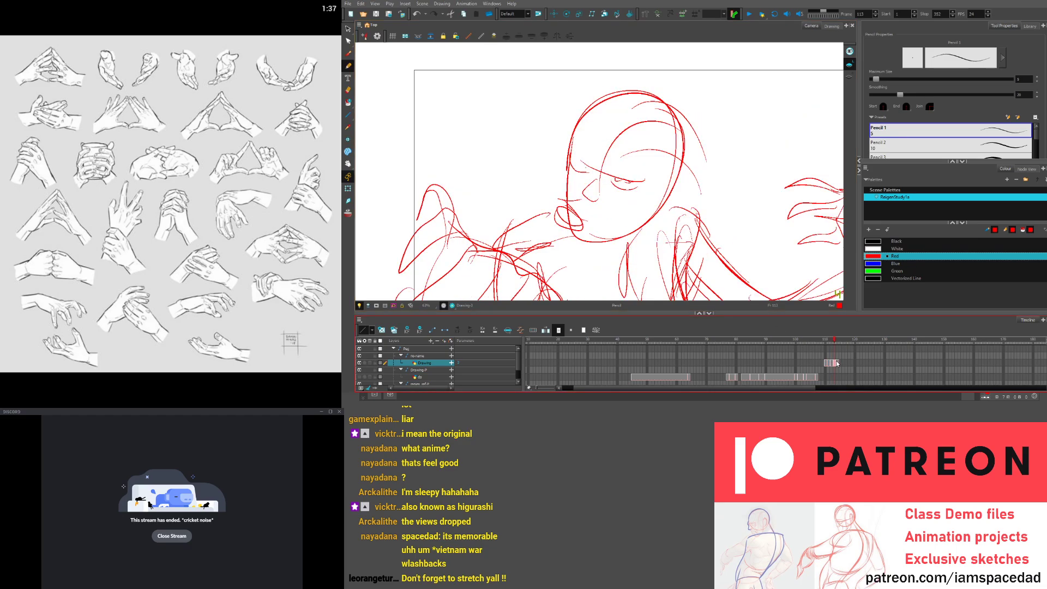
scroll(655, 211, down, 2)
drag(682, 175, 668, 96)
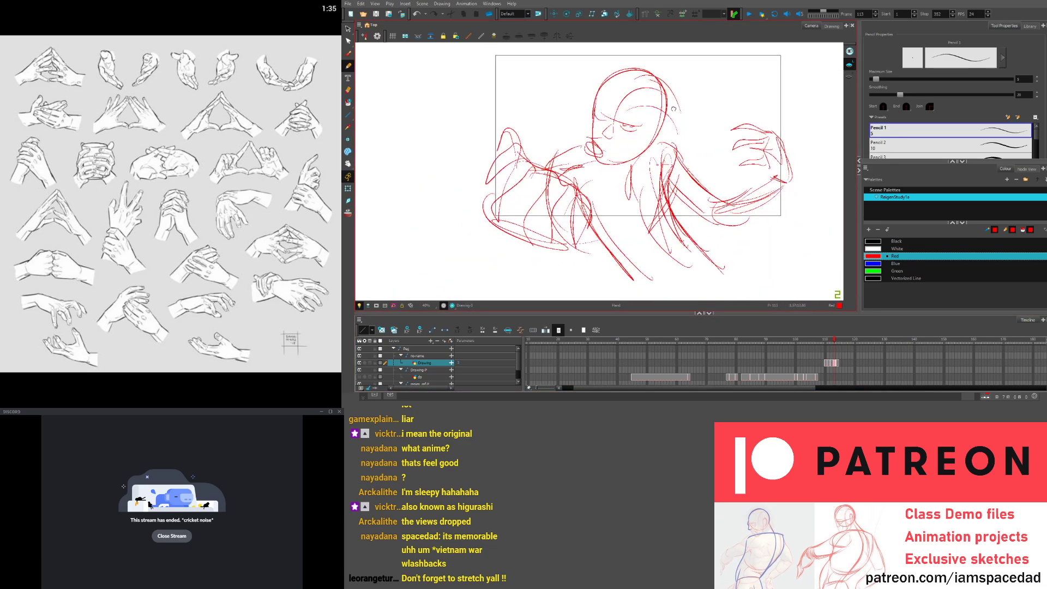
key(comma)
key(comma)
key(comma)
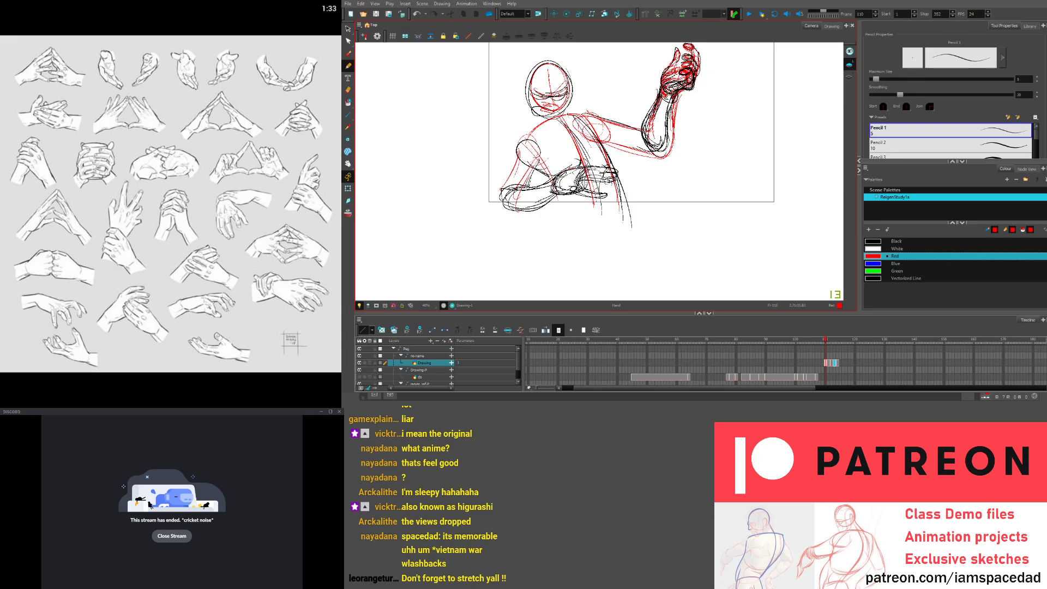
key(period)
key(period)
key(comma)
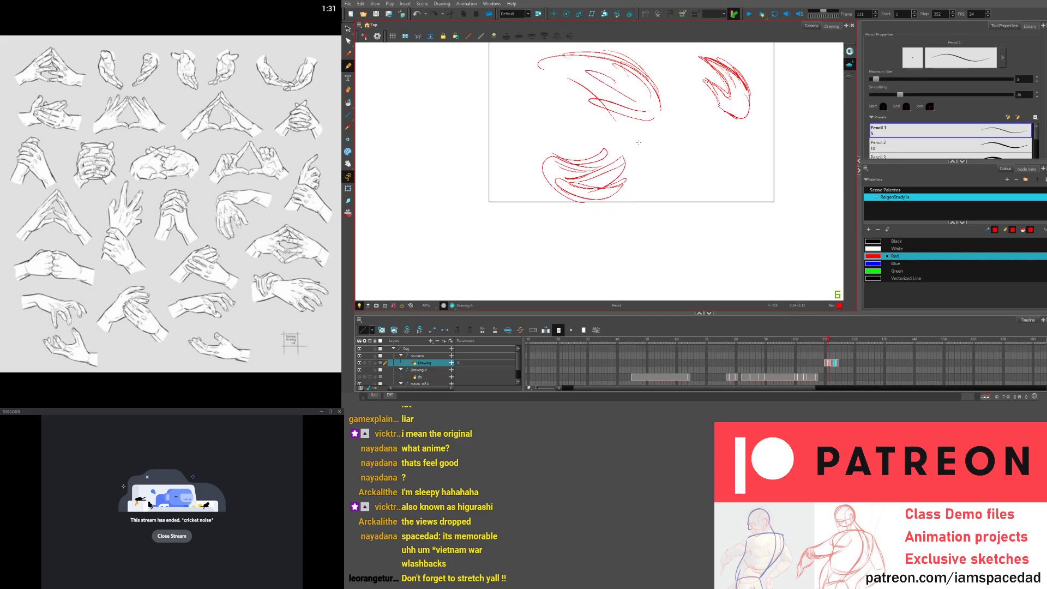
Draw long torso curves running down below frame 111's head and reinforce the head's upper outline
drag(629, 195, 661, 229)
mouse_move(652, 114)
mouse_down()
mouse_move(620, 191)
mouse_move(642, 226)
mouse_up()
key(period)
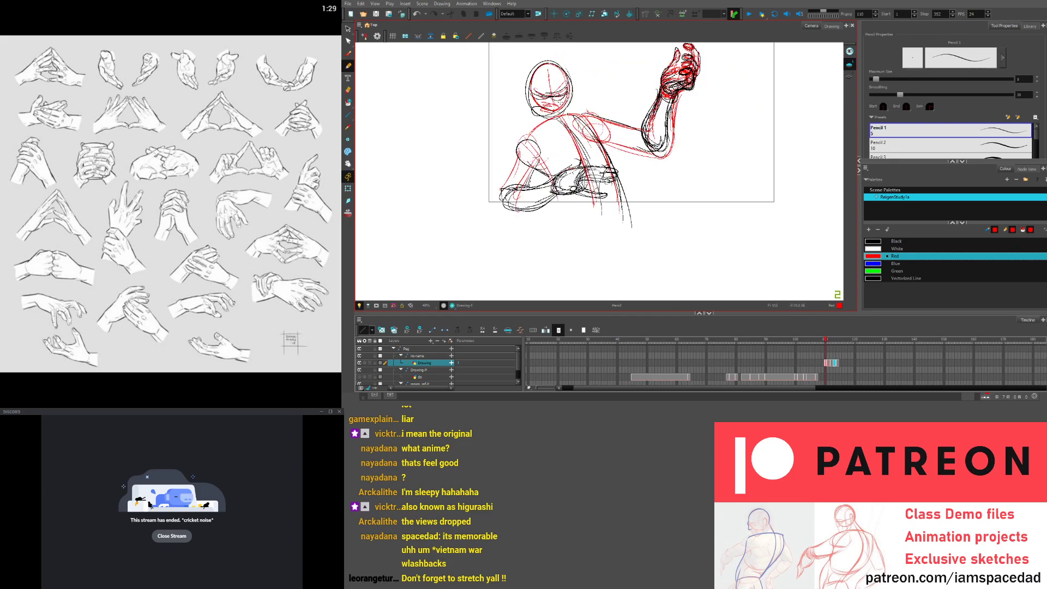
key(comma)
drag(659, 129, 644, 223)
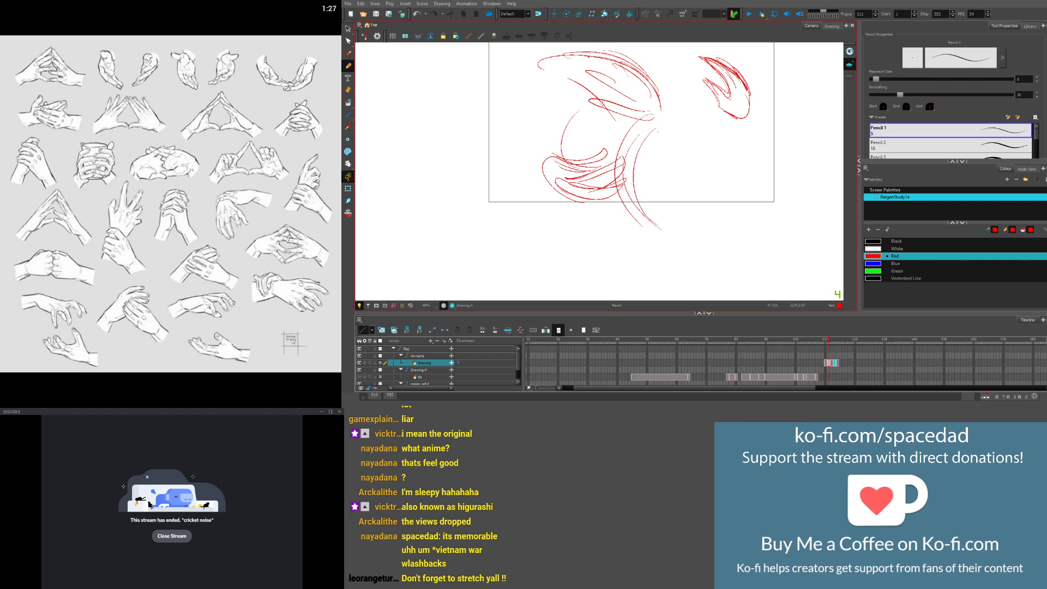
mouse_move(607, 101)
mouse_down()
mouse_move(630, 56)
mouse_move(541, 60)
mouse_up()
mouse_move(676, 74)
mouse_down()
mouse_move(647, 106)
mouse_move(616, 75)
mouse_up()
Draw the far arm on frame 111 with curves linking the raised hand to the shoulder, checking against adjacent poses
key(period)
key(comma)
key(comma)
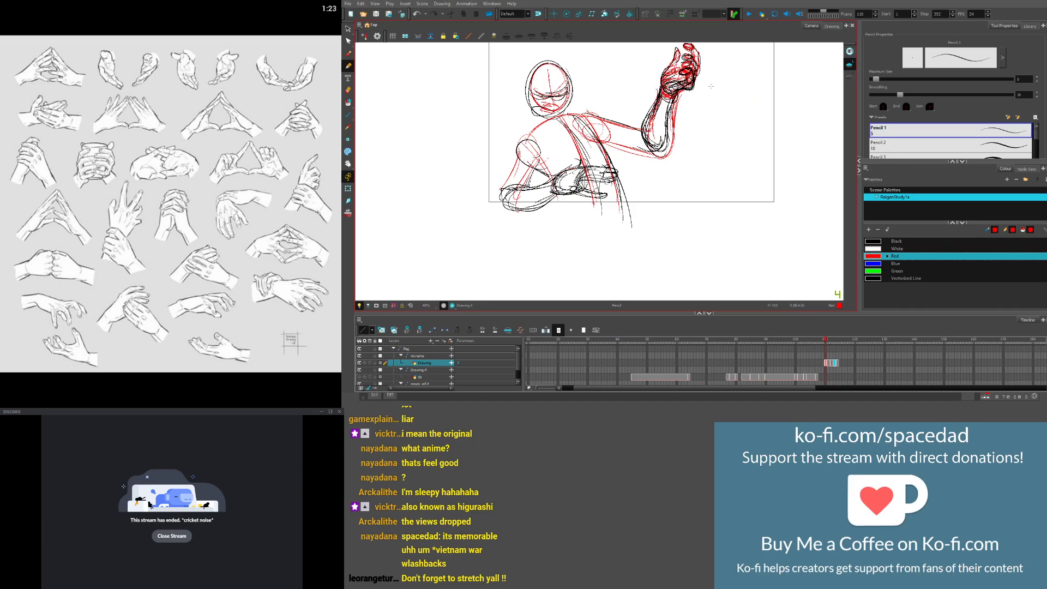
key(period)
key(period)
key(comma)
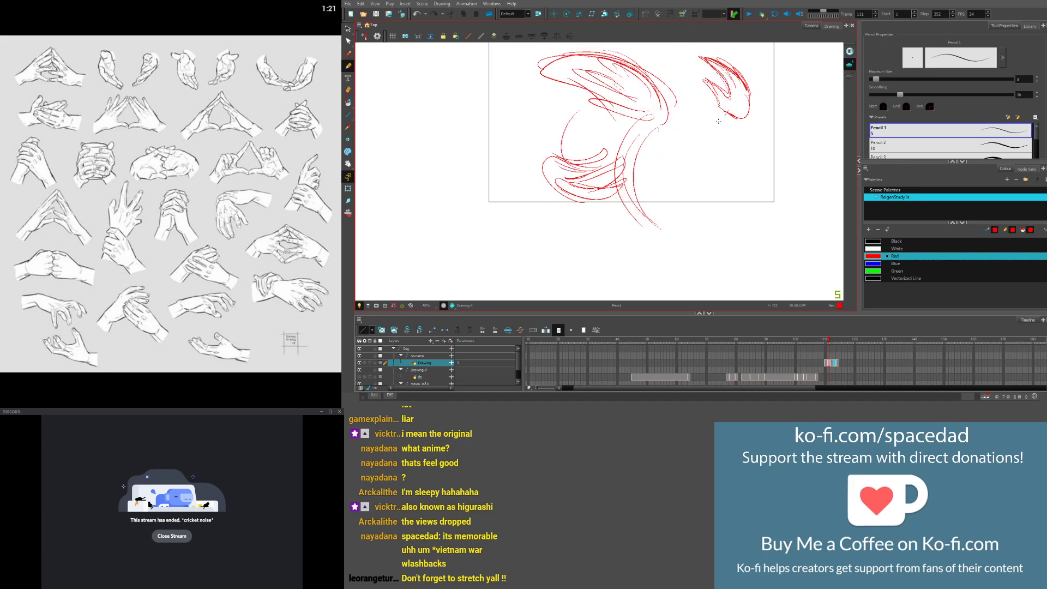
drag(708, 129, 730, 113)
drag(748, 109, 692, 163)
drag(639, 135, 710, 159)
key(comma)
key(period)
Rough in the near arm with a long looping shape whose bent elbow extends beyond the camera frame's edge
mouse_move(542, 140)
mouse_down()
mouse_move(573, 160)
mouse_move(527, 156)
mouse_up()
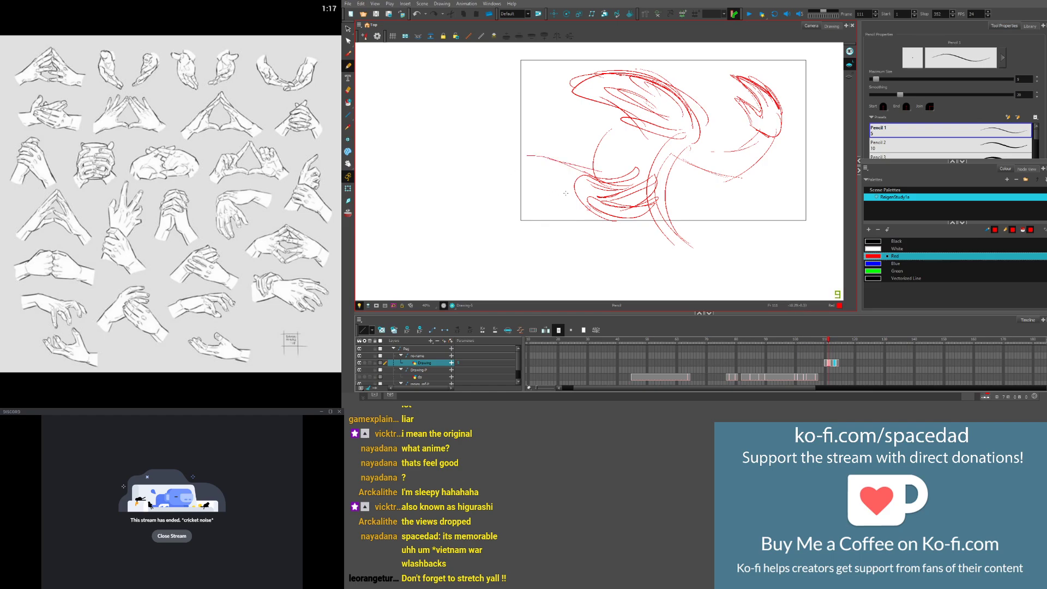
drag(586, 205, 493, 171)
drag(566, 164, 513, 169)
mouse_move(626, 129)
mouse_down()
mouse_move(555, 141)
mouse_move(548, 165)
mouse_up()
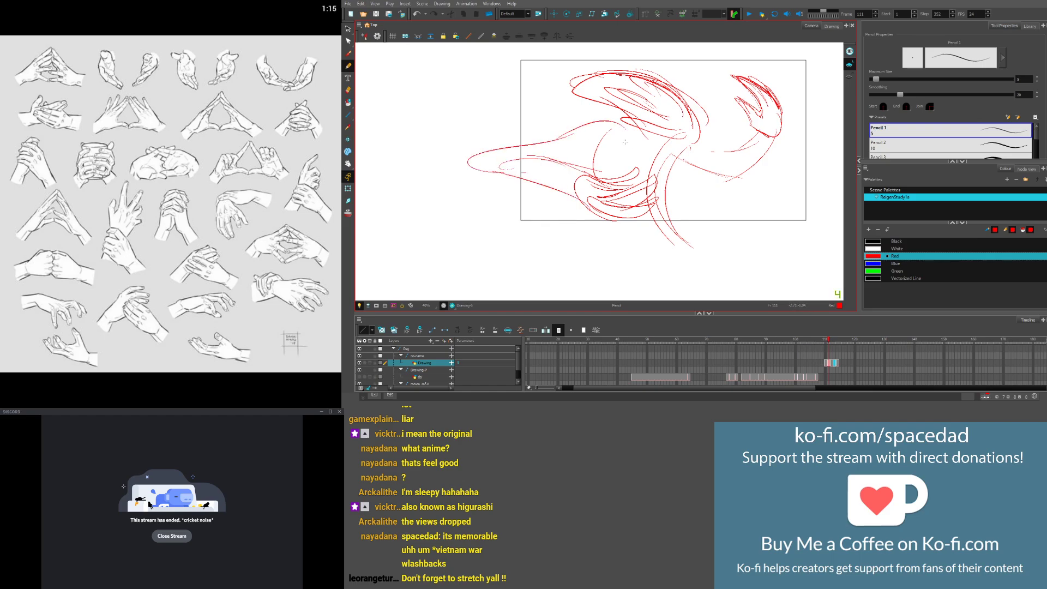
Flip forward through the following poses to the leaning figure on frame 114
key(period)
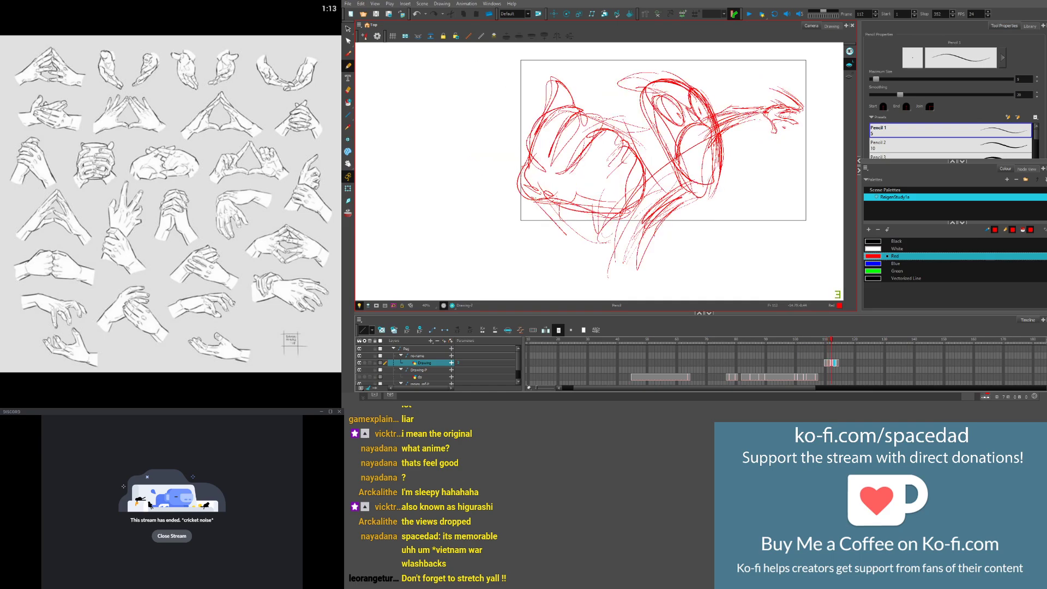
key(period)
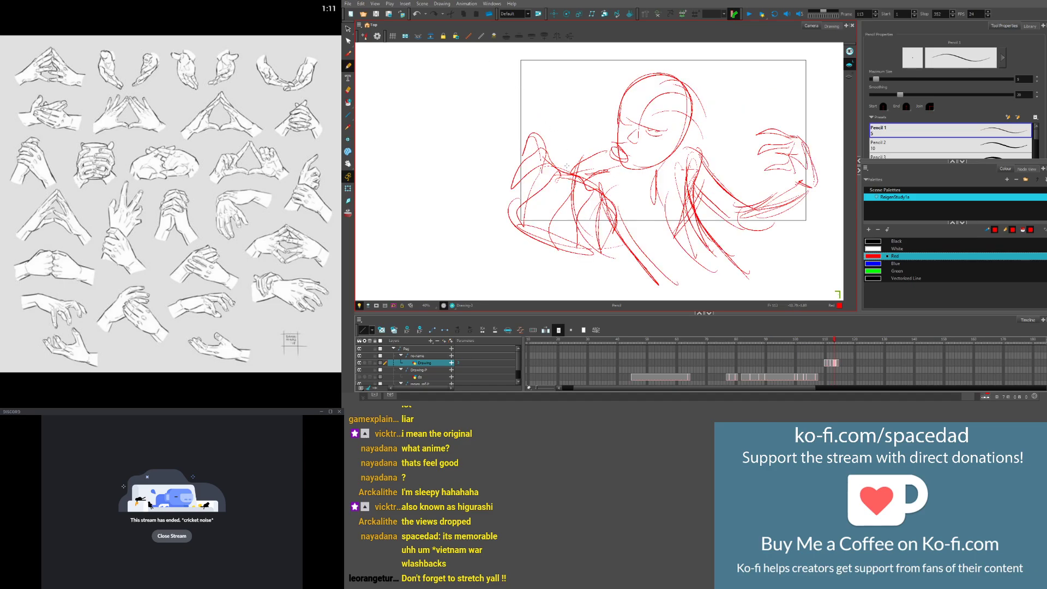
key(comma)
key(period)
key(period)
key(period)
key(comma)
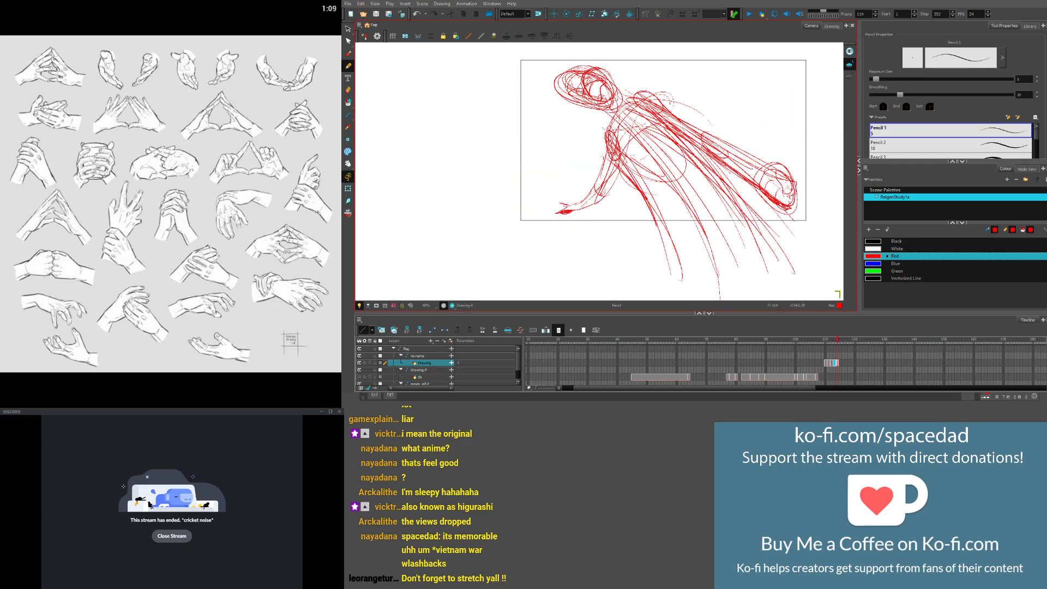
Add larger oval strokes around the leaning figure's head and long diagonal strokes through its shoulder and torso
drag(649, 106, 621, 171)
drag(581, 80, 612, 116)
drag(551, 90, 606, 125)
drag(644, 98, 610, 146)
drag(666, 107, 733, 223)
mouse_move(631, 83)
mouse_down()
mouse_move(697, 157)
mouse_move(753, 264)
mouse_up()
drag(694, 151, 779, 300)
key(f)
key(g)
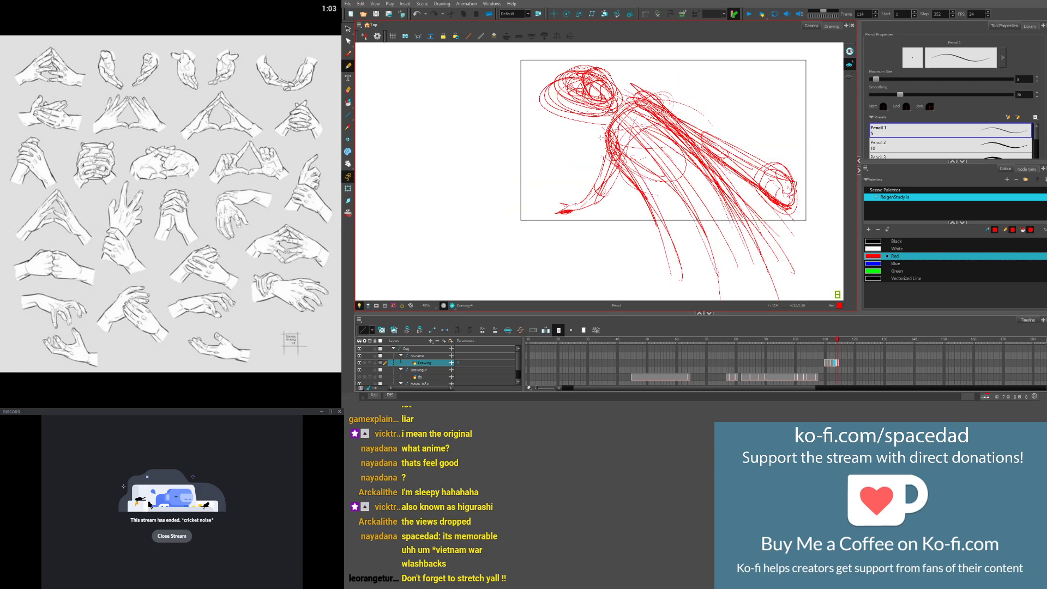
Build up the leaning figure's lower hand and loop more red circles around the fist of its extended arm
mouse_move(609, 189)
mouse_down()
mouse_move(553, 212)
mouse_move(570, 214)
mouse_up()
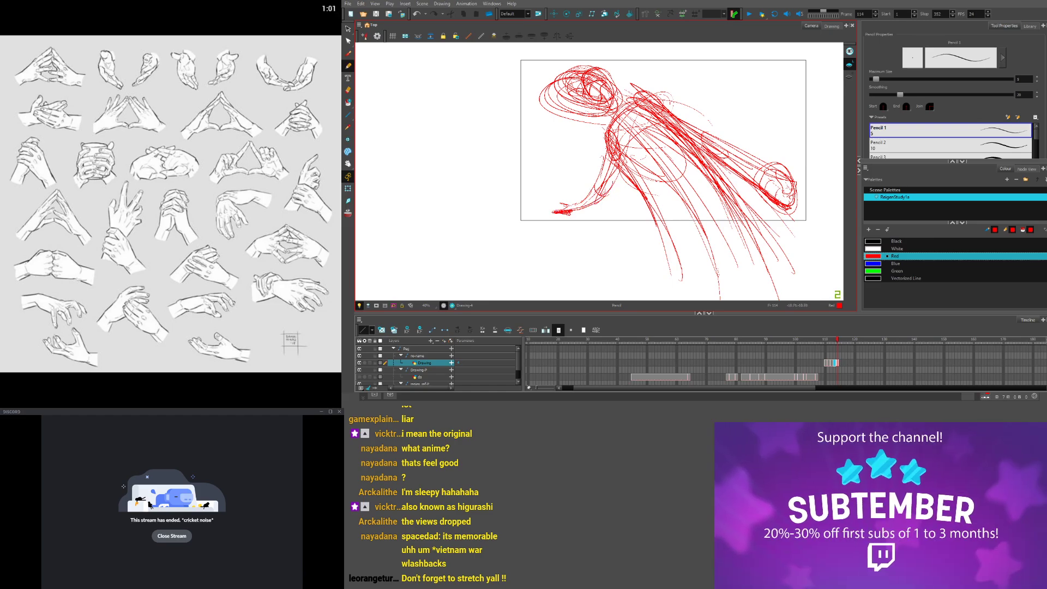
drag(777, 176, 792, 199)
drag(764, 200, 784, 219)
drag(719, 158, 720, 191)
drag(673, 146, 783, 222)
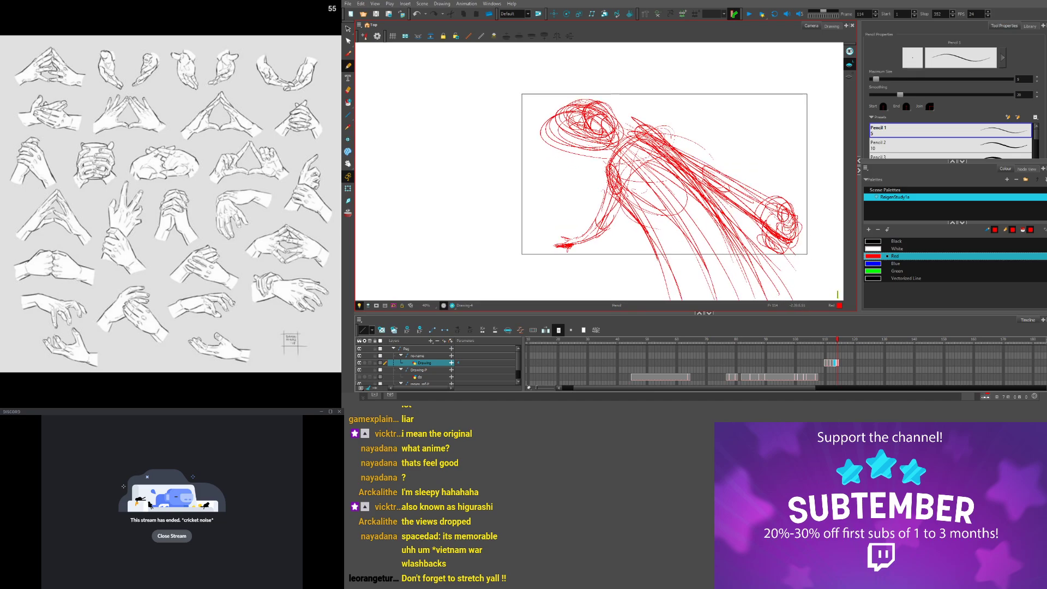
mouse_move(617, 135)
mouse_down()
mouse_move(711, 245)
mouse_move(590, 89)
mouse_up()
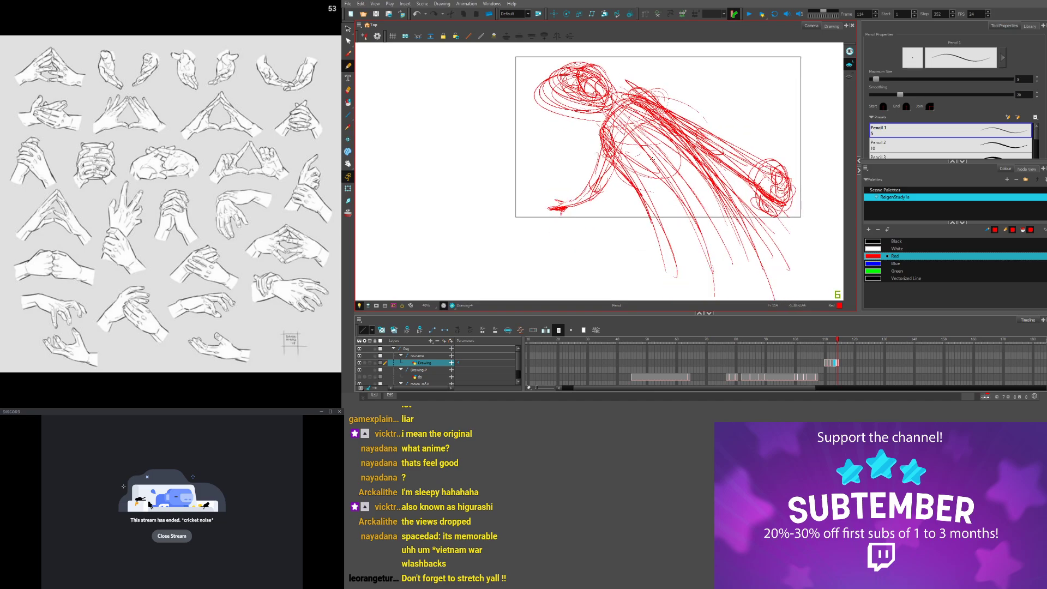
mouse_move(636, 189)
mouse_down()
mouse_move(711, 168)
mouse_move(637, 188)
mouse_up()
drag(696, 163, 659, 139)
Flip back to frame 111 and add strokes across its head and upper torso
key(comma)
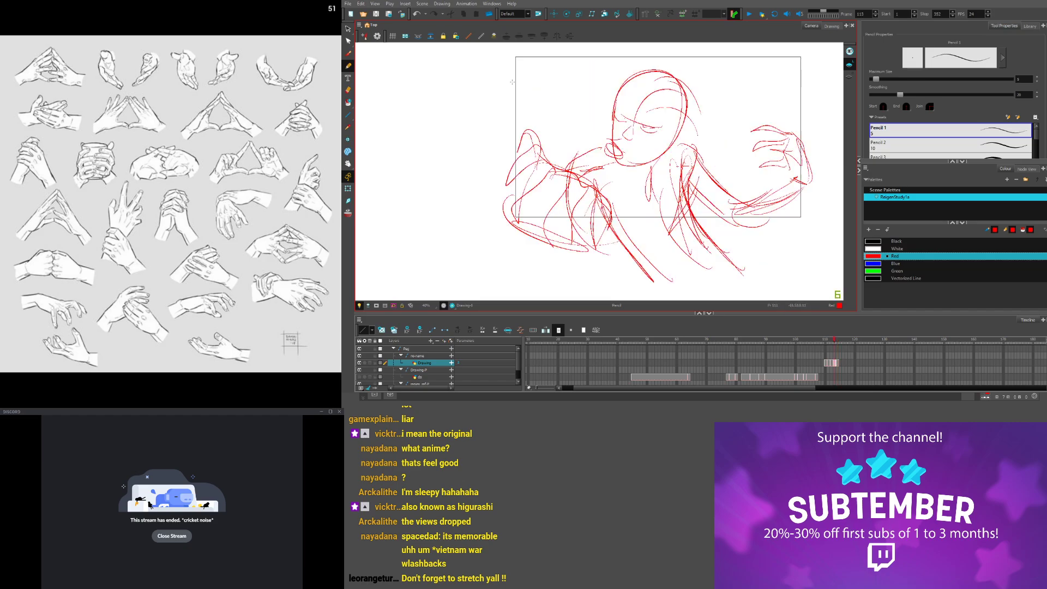
key(period)
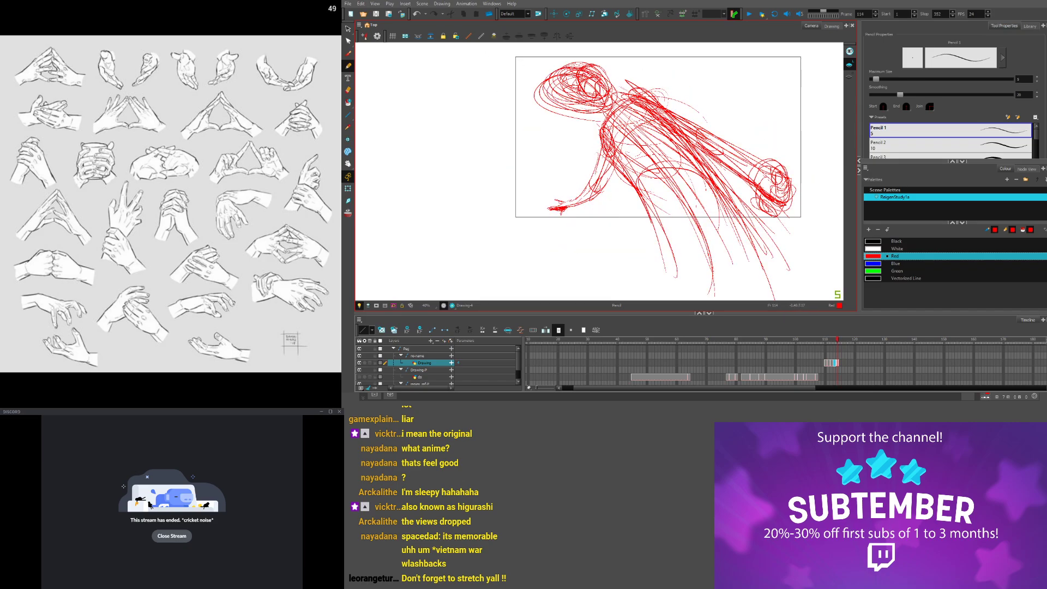
key(comma)
key(comma)
key(comma)
key(period)
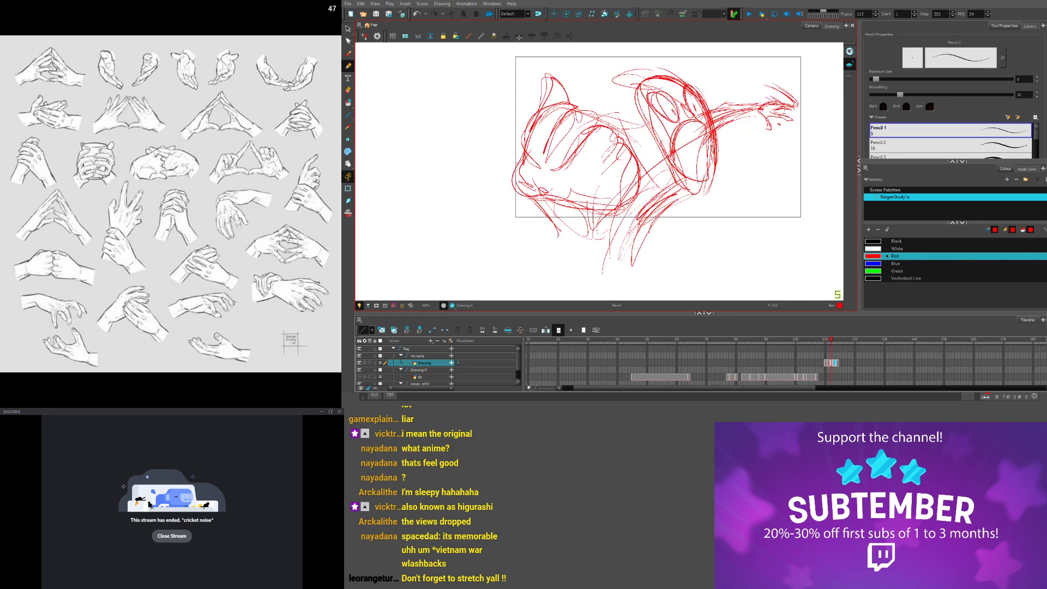
key(comma)
mouse_move(657, 85)
mouse_down()
mouse_move(690, 144)
mouse_move(589, 97)
mouse_up()
drag(670, 103, 614, 136)
Flip through the poses from frame 109 to frame 113 to check how they follow one another
key(comma)
key(comma)
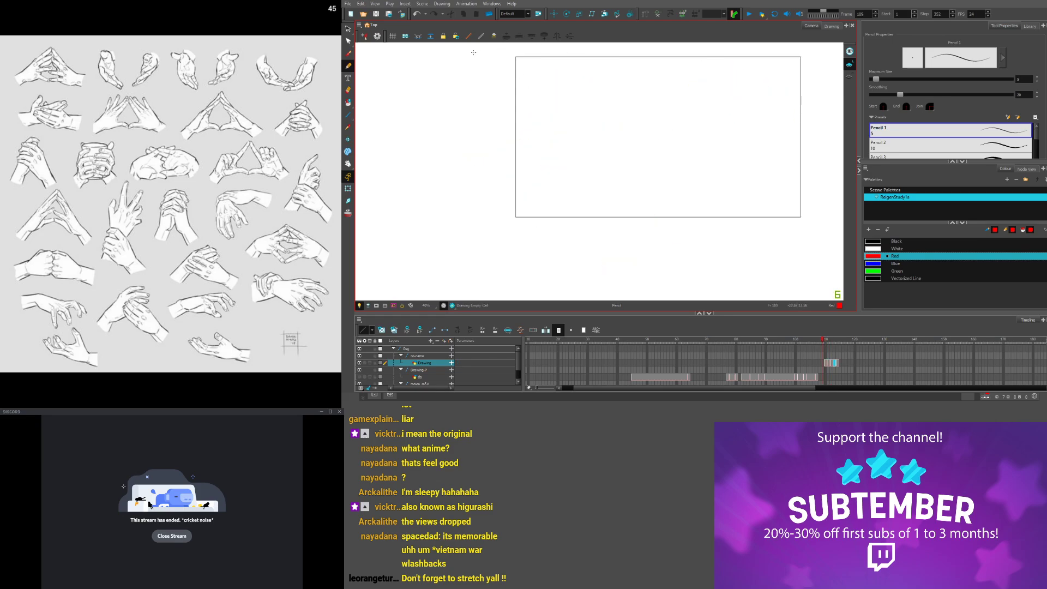
key(period)
key(comma)
key(period)
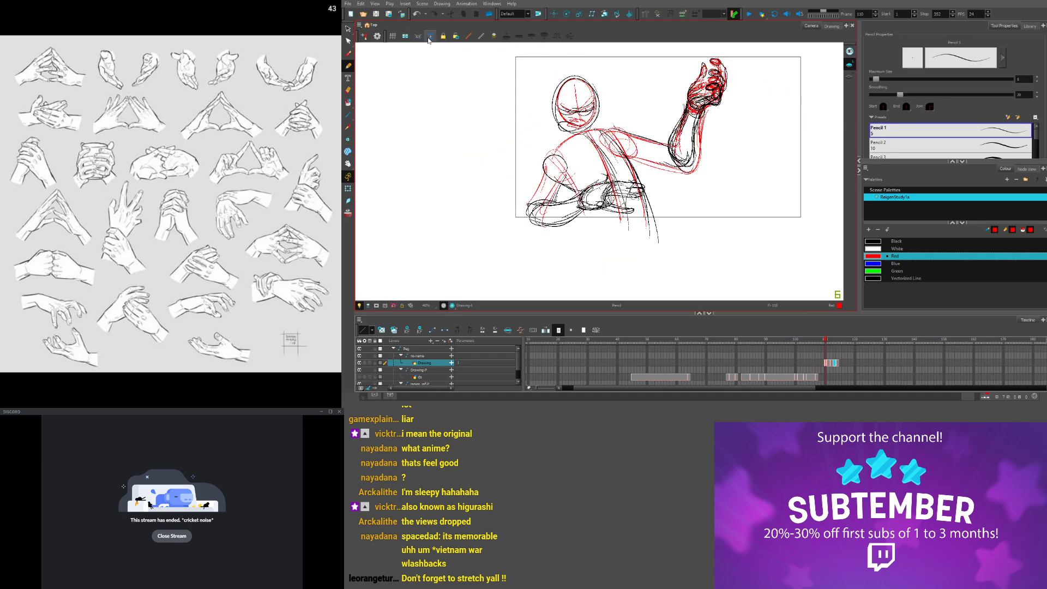
key(period)
key(period)
key(period)
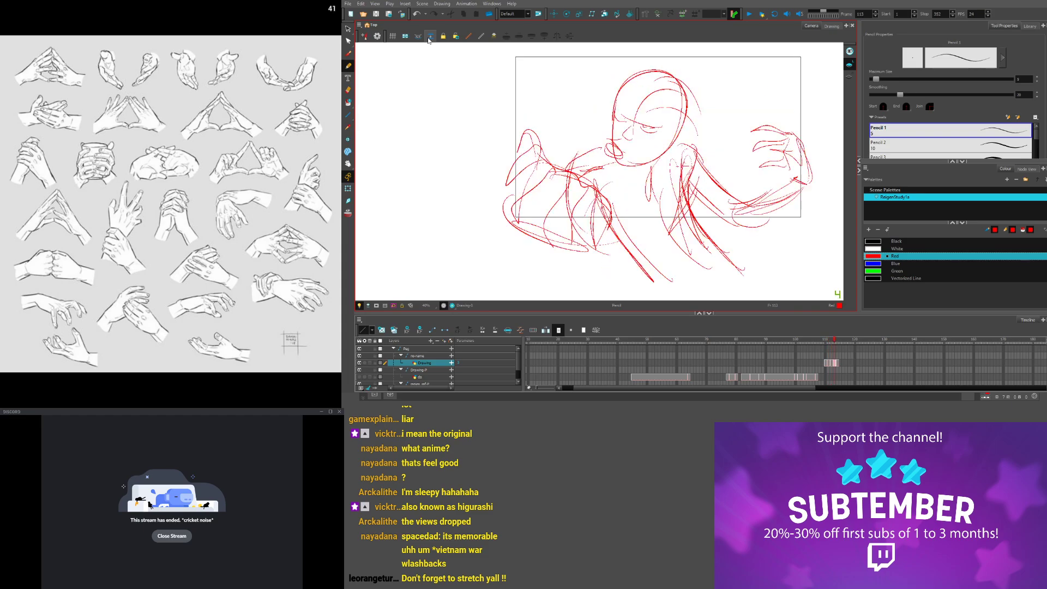
Select the head on frame 113, move it down toward the shoulders and tilt it forward
click(348, 29)
mouse_move(648, 61)
mouse_down()
mouse_move(603, 136)
mouse_move(659, 95)
mouse_up()
drag(604, 66, 628, 84)
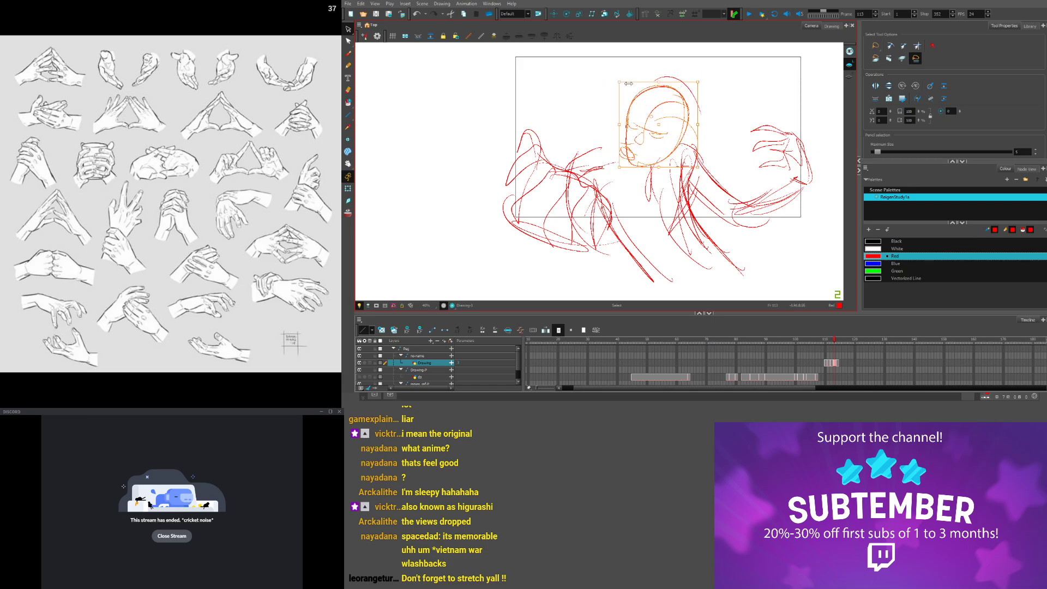
drag(704, 77, 716, 93)
drag(641, 123, 649, 135)
key(comma)
key(period)
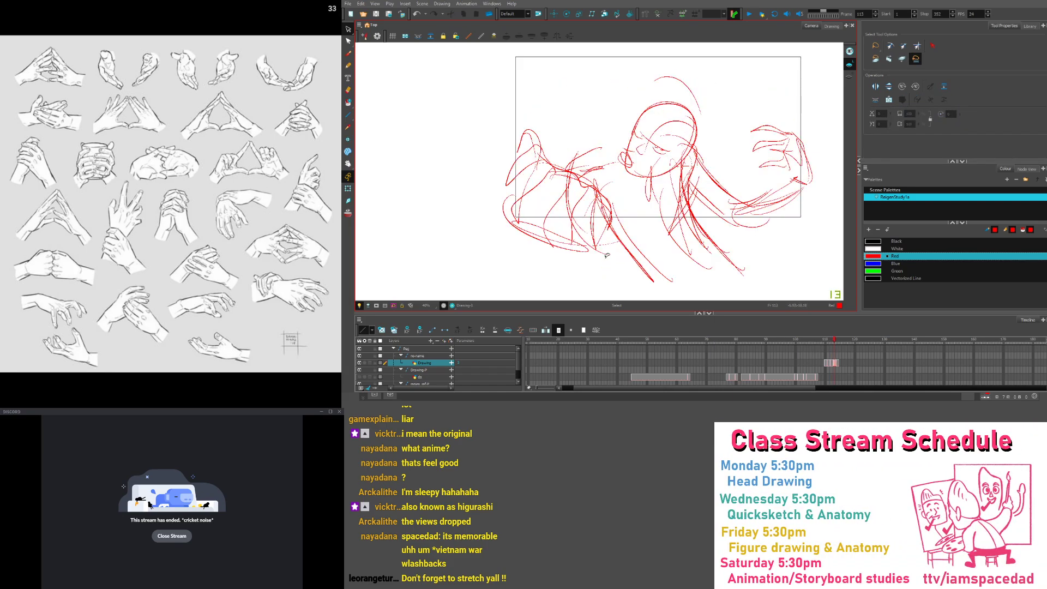
On frame 114, draw over the leaning figure's head and extended arm with black pencil lines
key(period)
key(period)
key(comma)
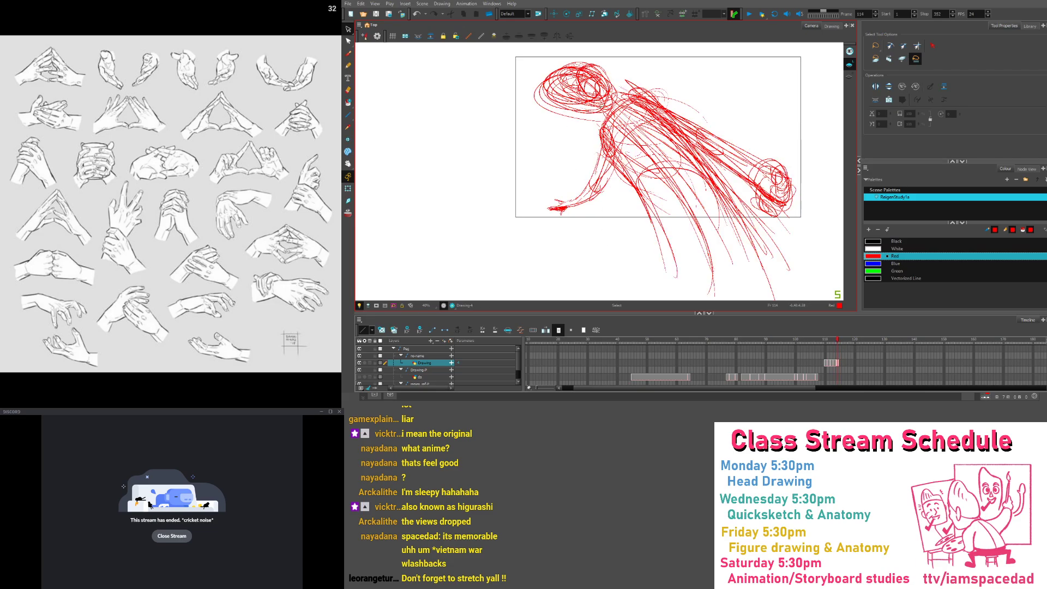
click(348, 66)
click(897, 241)
drag(553, 124, 621, 210)
mouse_move(676, 175)
mouse_down()
mouse_move(614, 156)
mouse_move(620, 185)
mouse_move(660, 198)
mouse_move(632, 155)
mouse_move(701, 199)
mouse_up()
scroll(626, 173, up, 2)
mouse_move(615, 169)
mouse_down()
mouse_move(708, 200)
mouse_move(591, 165)
mouse_move(721, 210)
mouse_up()
scroll(708, 180, down, 3)
mouse_move(614, 164)
mouse_down()
mouse_move(684, 192)
mouse_move(720, 224)
mouse_up()
mouse_move(667, 183)
mouse_down()
mouse_move(734, 219)
mouse_move(736, 259)
mouse_move(748, 239)
mouse_move(777, 257)
mouse_move(747, 280)
mouse_up()
Define the fist at the end of the leaning figure's extended arm with black construction loops
scroll(721, 242, up, 4)
mouse_move(743, 167)
mouse_down()
mouse_move(714, 212)
mouse_move(747, 176)
mouse_up()
drag(719, 214, 589, 120)
scroll(510, 81, down, 3)
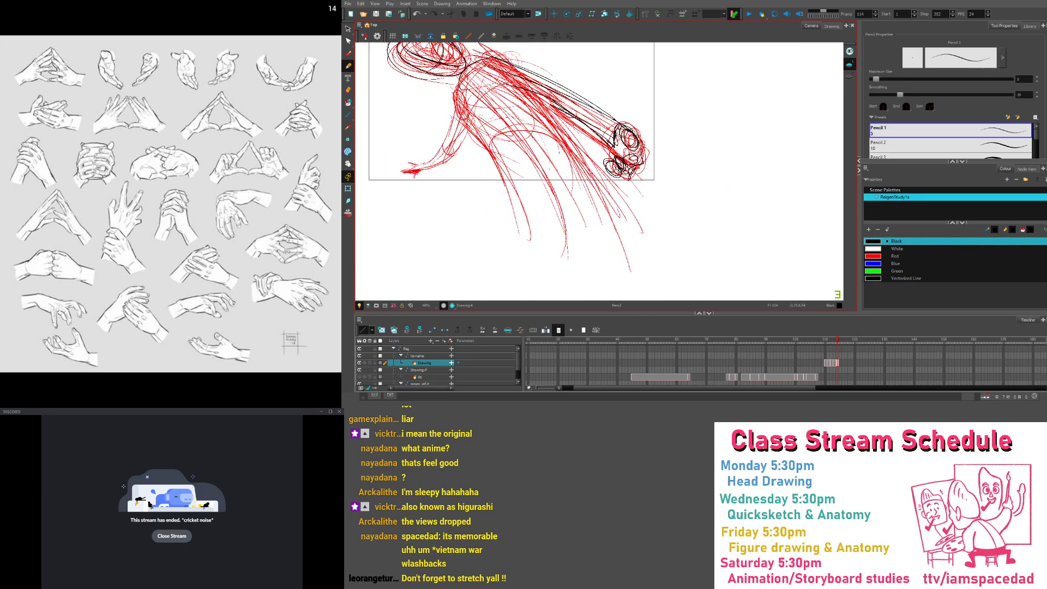
On frame 114, reinforce the extended arm and fist in black and mark the facial centre line on the head
drag(434, 115, 543, 182)
drag(607, 184, 687, 287)
drag(618, 142, 729, 274)
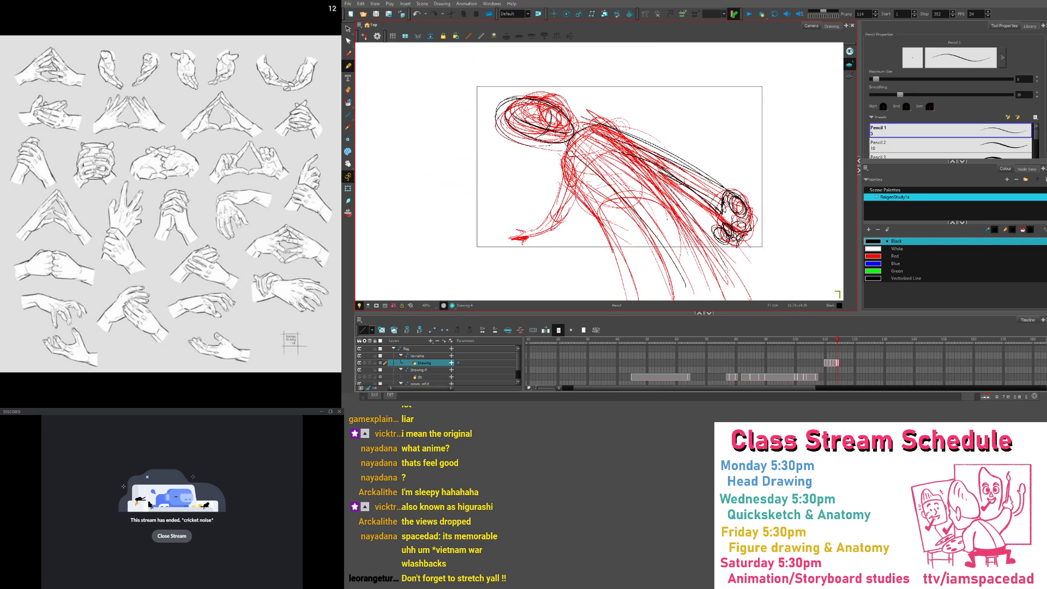
mouse_move(644, 163)
mouse_down()
mouse_move(732, 287)
mouse_move(714, 248)
mouse_move(720, 262)
mouse_up()
mouse_move(565, 112)
mouse_down()
mouse_move(577, 129)
mouse_move(546, 183)
mouse_up()
scroll(529, 106, up, 4)
mouse_move(567, 116)
mouse_down()
mouse_move(549, 185)
mouse_move(577, 157)
mouse_up()
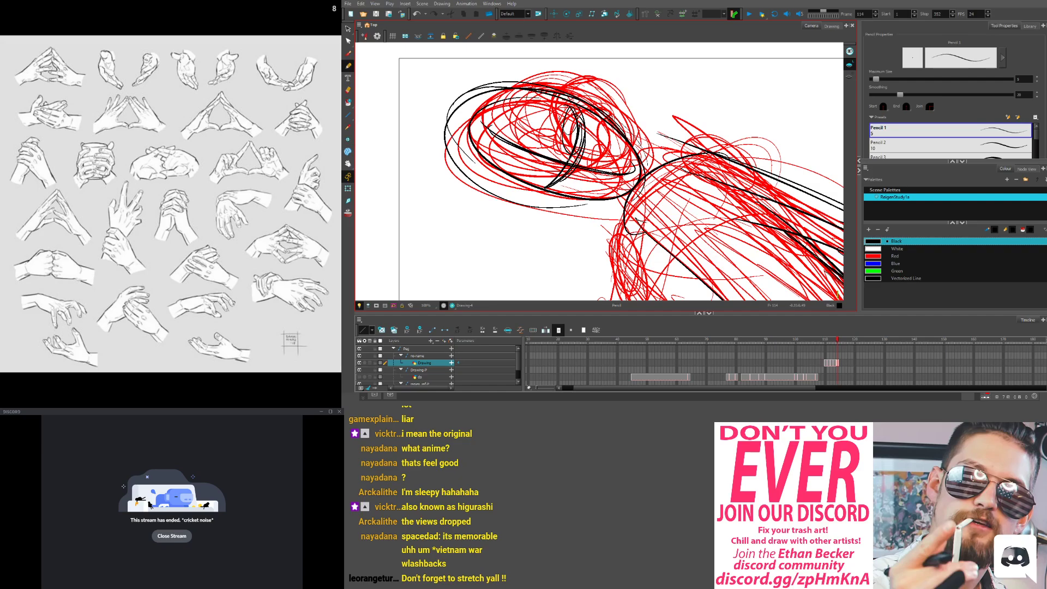
Draw long black pencil lines down the leaning figure's torso and legs over the red rough
scroll(571, 164, down, 1)
scroll(652, 207, down, 4)
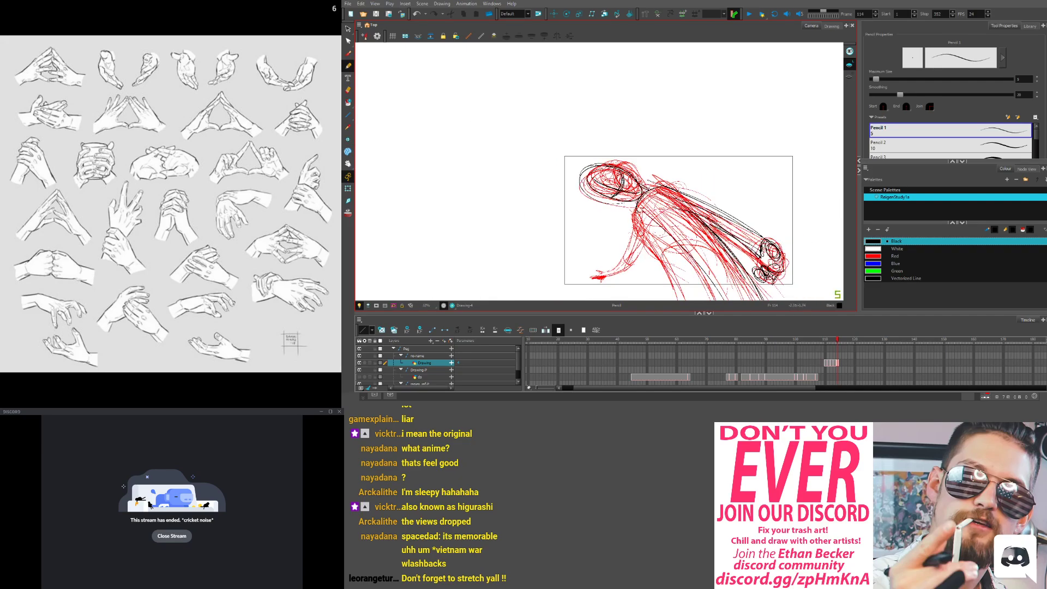
drag(659, 231, 717, 281)
mouse_move(655, 221)
mouse_down()
mouse_move(689, 253)
mouse_move(684, 220)
mouse_up()
drag(647, 144, 743, 274)
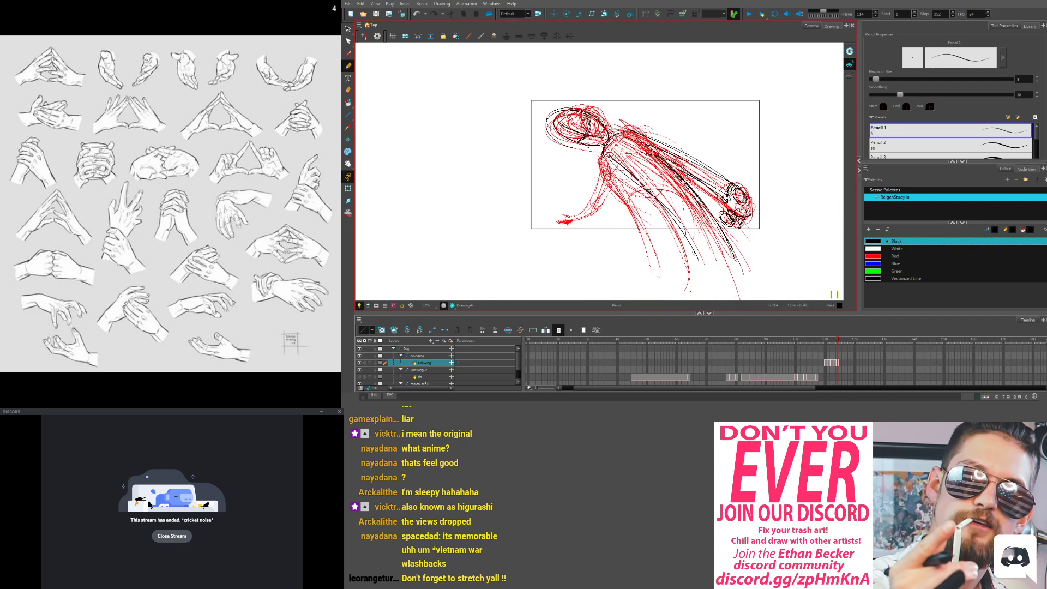
drag(656, 162, 730, 260)
drag(603, 176, 642, 201)
mouse_move(609, 187)
mouse_down()
mouse_move(641, 202)
mouse_move(661, 267)
mouse_up()
drag(621, 188, 662, 274)
mouse_move(603, 164)
mouse_down()
mouse_move(637, 187)
mouse_move(633, 217)
mouse_move(633, 207)
mouse_up()
Trace the forearm of the hanging arm in black and rework the fist of the extended arm
scroll(638, 187, up, 2)
scroll(638, 190, up, 1)
drag(633, 225, 612, 274)
scroll(654, 234, down, 3)
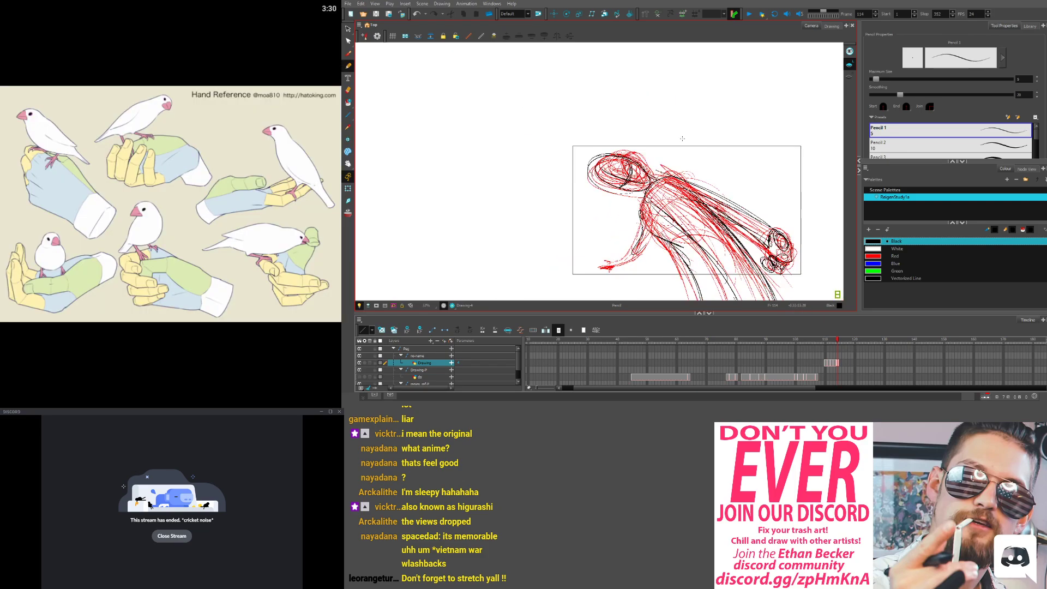
scroll(787, 248, up, 4)
mouse_move(780, 243)
mouse_down()
mouse_move(789, 258)
mouse_move(753, 212)
mouse_up()
scroll(781, 214, down, 2)
mouse_move(753, 209)
mouse_down()
mouse_move(776, 246)
mouse_move(747, 179)
mouse_up()
Define the shoulder, chest edge and hanging arm down to its hand with black pencil lines
scroll(748, 239, down, 1)
scroll(551, 217, up, 2)
mouse_move(632, 146)
mouse_down()
mouse_move(612, 165)
mouse_move(632, 134)
mouse_move(618, 162)
mouse_up()
scroll(628, 133, down, 3)
scroll(621, 144, up, 3)
drag(647, 112, 631, 143)
mouse_move(646, 107)
mouse_down()
mouse_move(630, 153)
mouse_move(609, 163)
mouse_up()
drag(622, 135, 593, 165)
mouse_move(638, 139)
mouse_down()
mouse_move(539, 196)
mouse_move(670, 128)
mouse_up()
scroll(589, 169, up, 2)
drag(561, 185, 526, 199)
Reinforce the leaning figure's back and torso with repeated long diagonal black strokes
scroll(679, 71, down, 5)
drag(682, 52, 759, 144)
drag(711, 65, 783, 162)
drag(739, 70, 811, 168)
drag(777, 102, 812, 167)
mouse_move(724, 70)
mouse_down()
mouse_move(725, 188)
mouse_move(791, 206)
mouse_up()
drag(695, 155, 760, 189)
drag(697, 138, 800, 194)
mouse_move(706, 139)
mouse_down()
mouse_move(728, 167)
mouse_move(690, 218)
mouse_up()
key(2)
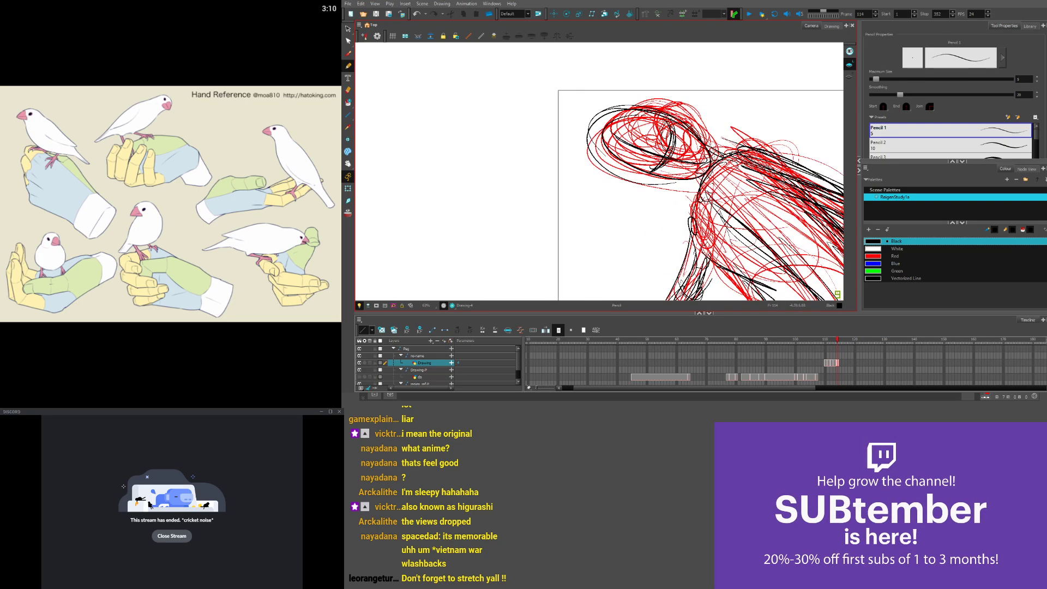
mouse_move(739, 159)
mouse_down()
mouse_move(697, 233)
mouse_move(692, 223)
mouse_up()
mouse_move(675, 176)
mouse_down()
mouse_move(704, 161)
mouse_move(601, 164)
mouse_move(635, 113)
mouse_up()
key(1)
key(1)
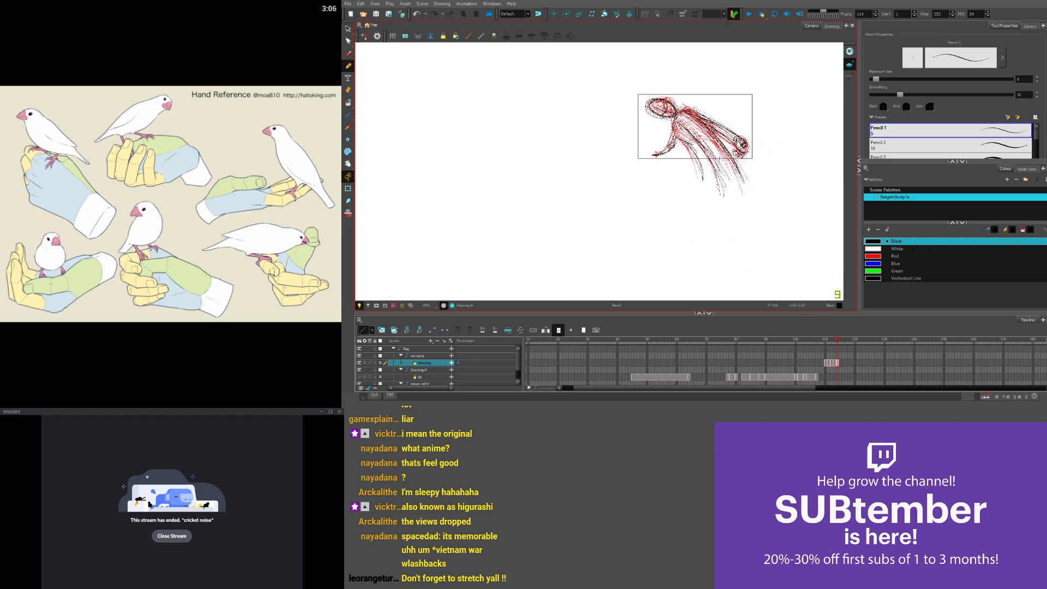
Strengthen the hanging arm's contour and extend the black lines down the figure's lower body
scroll(677, 106, up, 4)
mouse_move(617, 102)
mouse_down()
mouse_move(578, 160)
mouse_move(601, 154)
mouse_up()
mouse_move(676, 136)
mouse_down()
mouse_move(649, 173)
mouse_move(672, 142)
mouse_move(639, 131)
mouse_move(632, 162)
mouse_move(728, 268)
mouse_move(701, 182)
mouse_up()
scroll(623, 43, down, 3)
scroll(635, 134, up, 1)
drag(724, 140, 788, 284)
drag(747, 119, 829, 263)
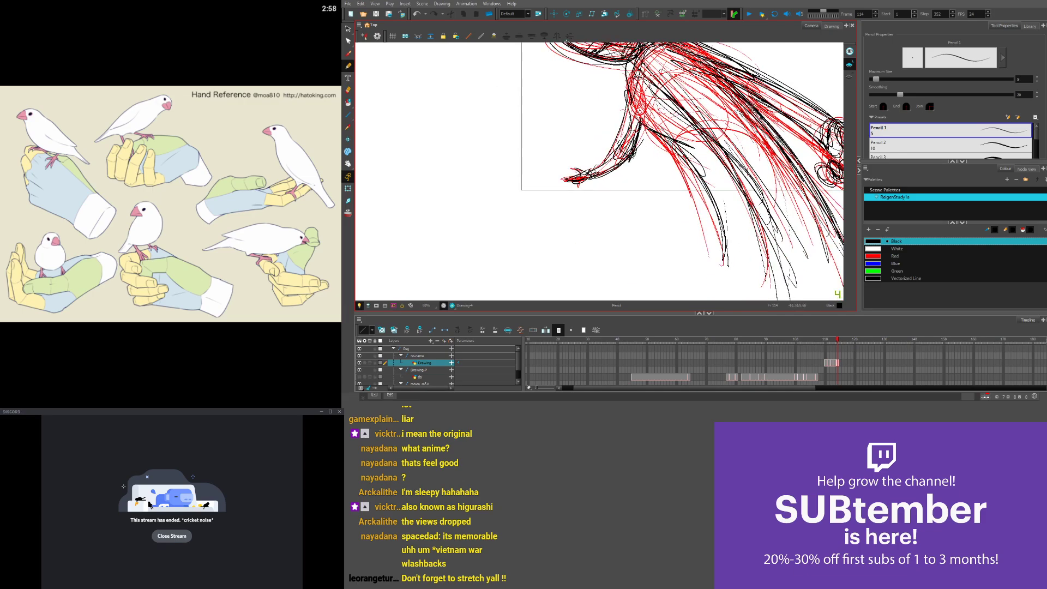
Flip back from frame 114 to frame 110 and forward again to check the pose sequence
key(comma)
key(comma)
key(comma)
key(comma)
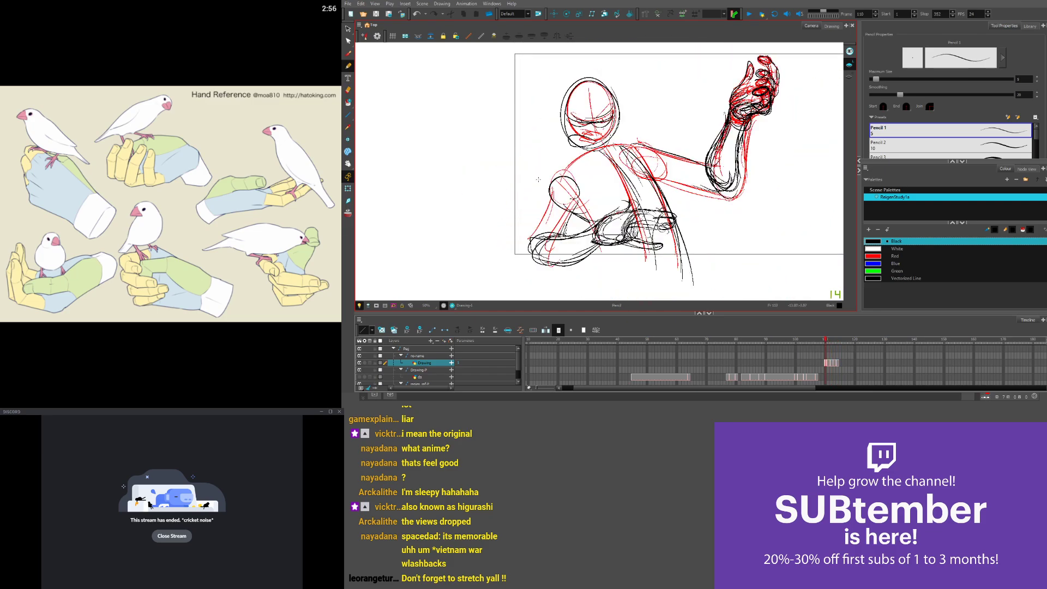
key(period)
key(period)
key(period)
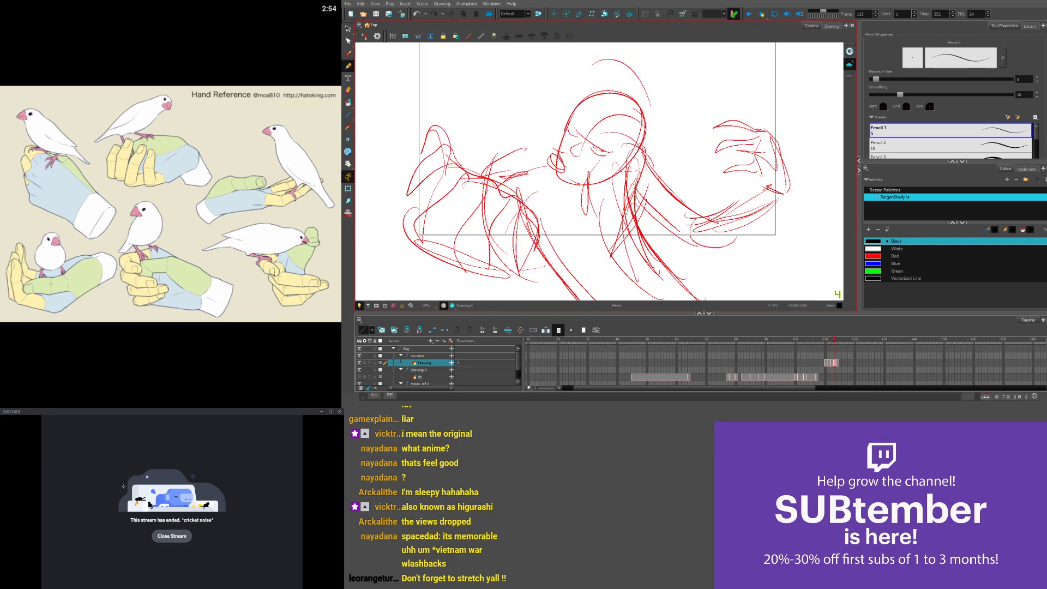
key(period)
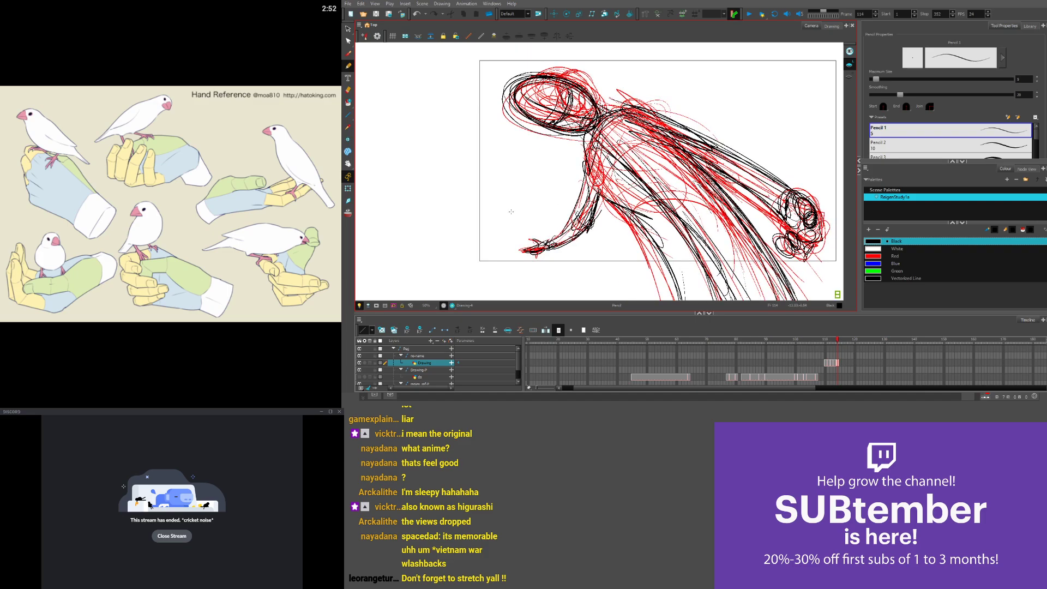
Sketch black arcs curving up from the hanging hand and compare the pose with the previous frame
drag(521, 251, 500, 196)
key(comma)
key(period)
Shift the leaning-figure drawing to frame 115 and clear the exposure on frame 114
click(837, 363)
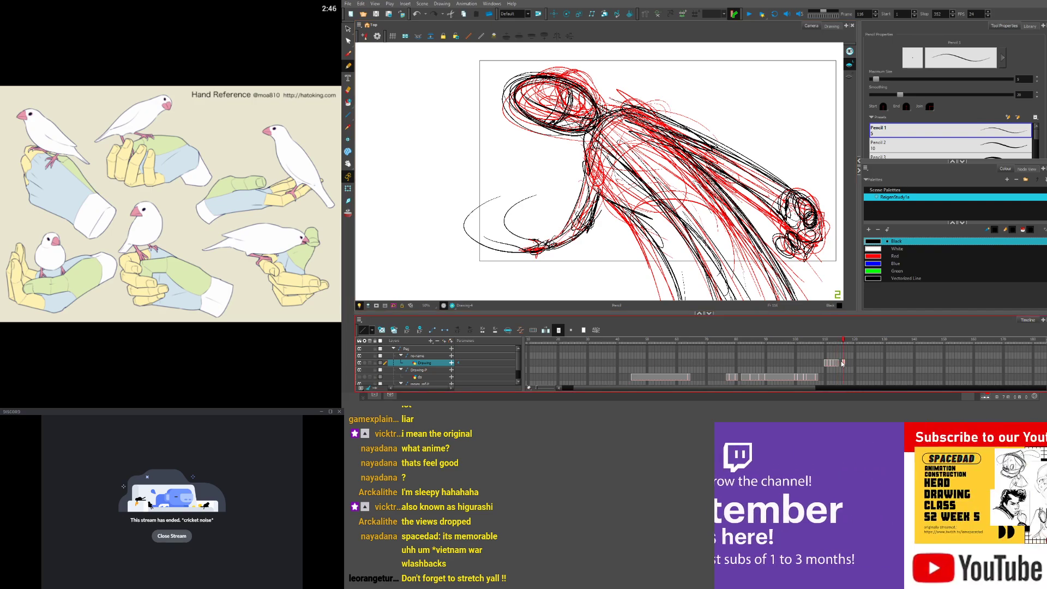
click(839, 363)
click(837, 363)
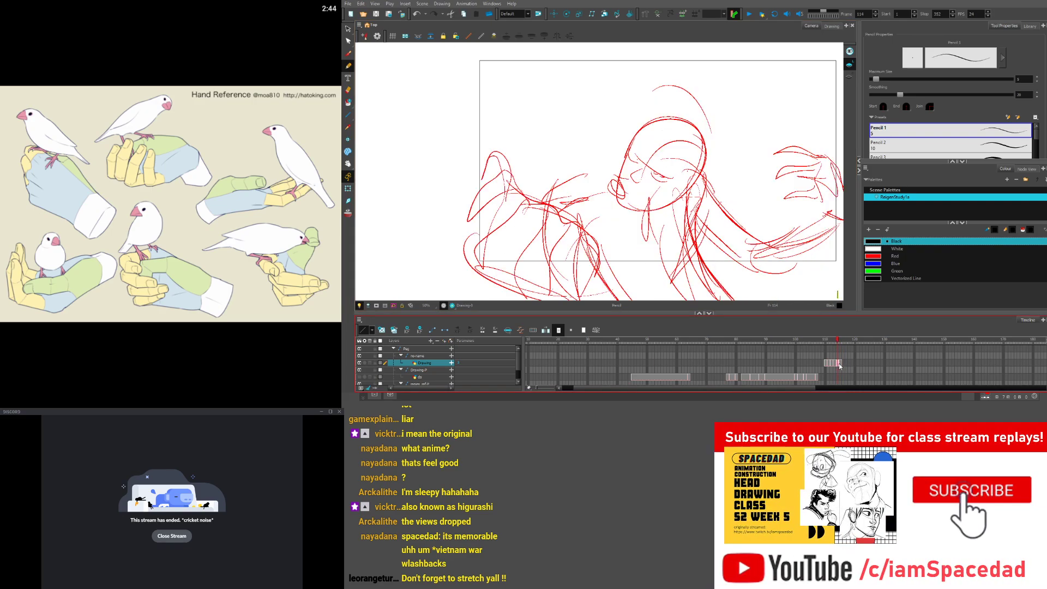
key(Delete)
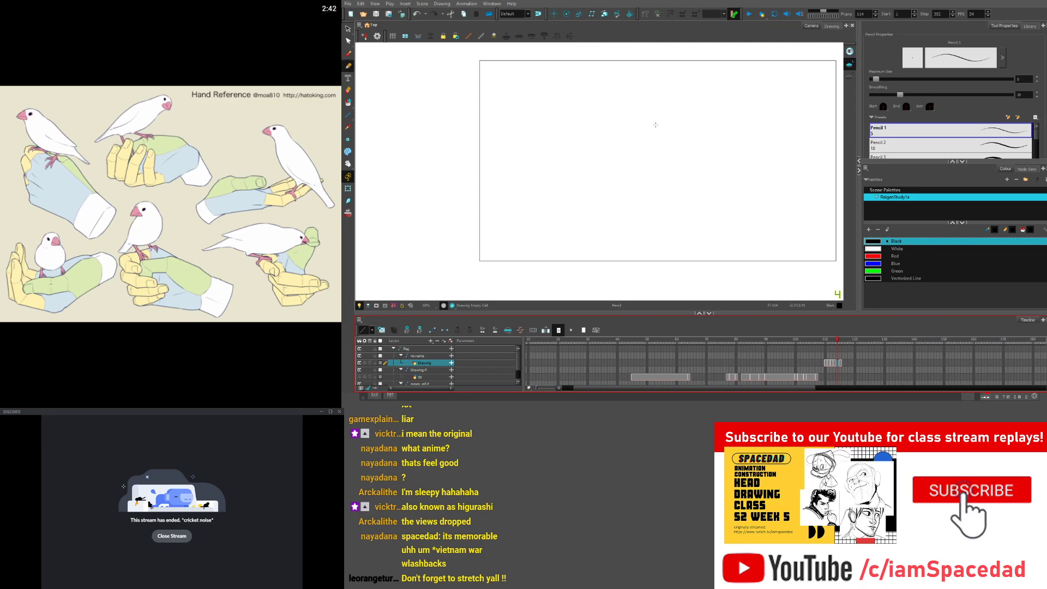
mouse_move(667, 115)
mouse_down()
mouse_move(567, 129)
mouse_move(677, 136)
mouse_up()
drag(589, 84, 598, 125)
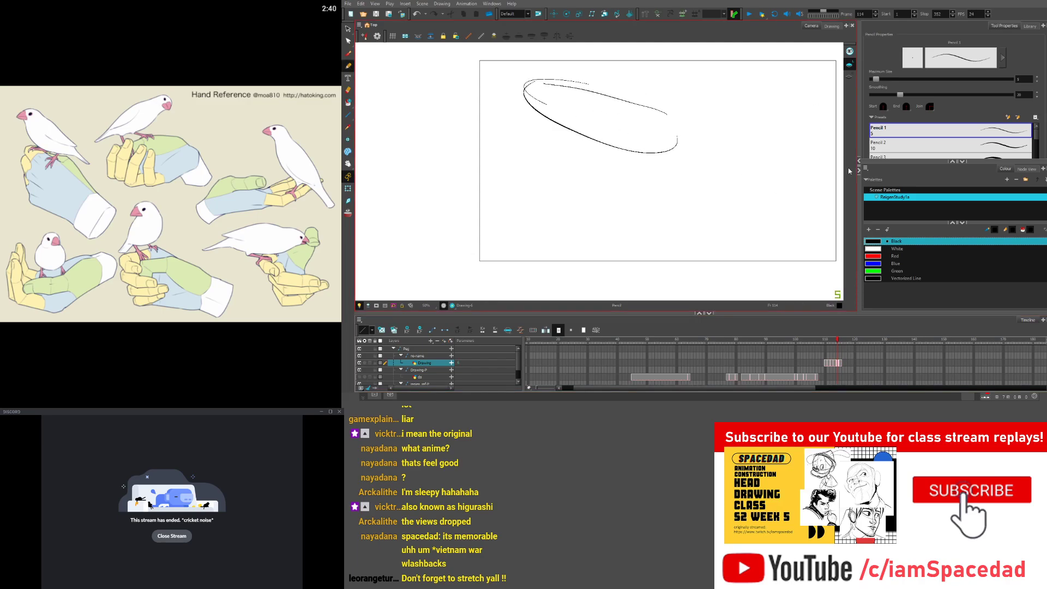
key(ctrl+z)
key(ctrl+z)
key(ctrl+z)
key(ctrl+z)
On frame 114, sketch a stretched, diagonally tilted oval head with facial features in red
click(895, 256)
mouse_move(662, 104)
mouse_down()
mouse_move(532, 77)
mouse_move(666, 161)
mouse_up()
drag(541, 90, 606, 140)
drag(655, 99, 656, 169)
mouse_move(548, 77)
mouse_down()
mouse_move(558, 70)
mouse_move(650, 119)
mouse_up()
mouse_move(587, 88)
mouse_down()
mouse_move(639, 122)
mouse_move(637, 103)
mouse_up()
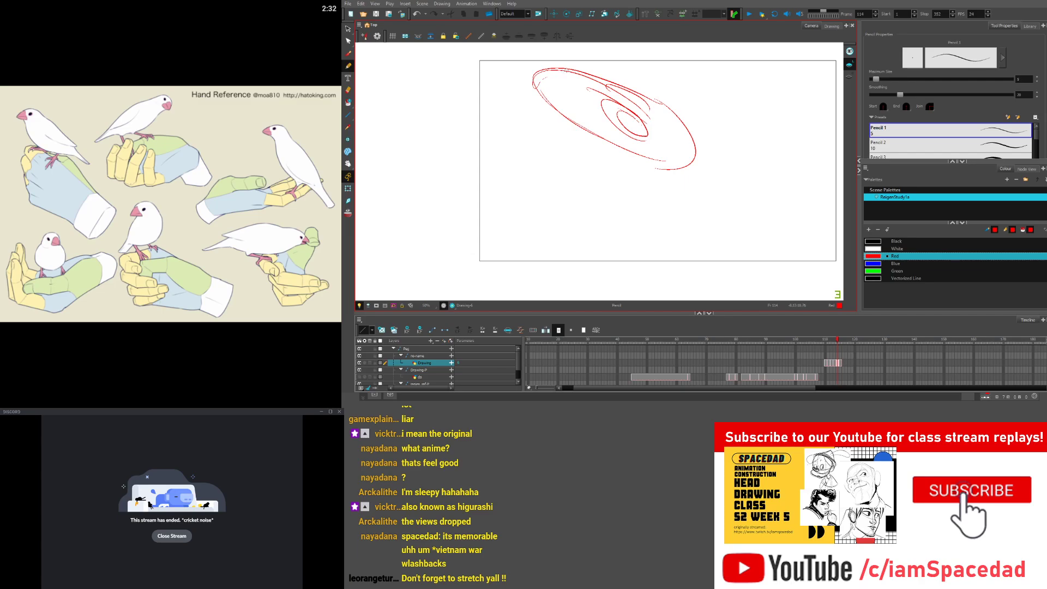
mouse_move(566, 70)
mouse_down()
mouse_move(563, 96)
mouse_move(611, 99)
mouse_move(608, 158)
mouse_up()
drag(608, 141, 634, 165)
On frame 115, add black pencil marks to the leaning figure's chin and neck
key(period)
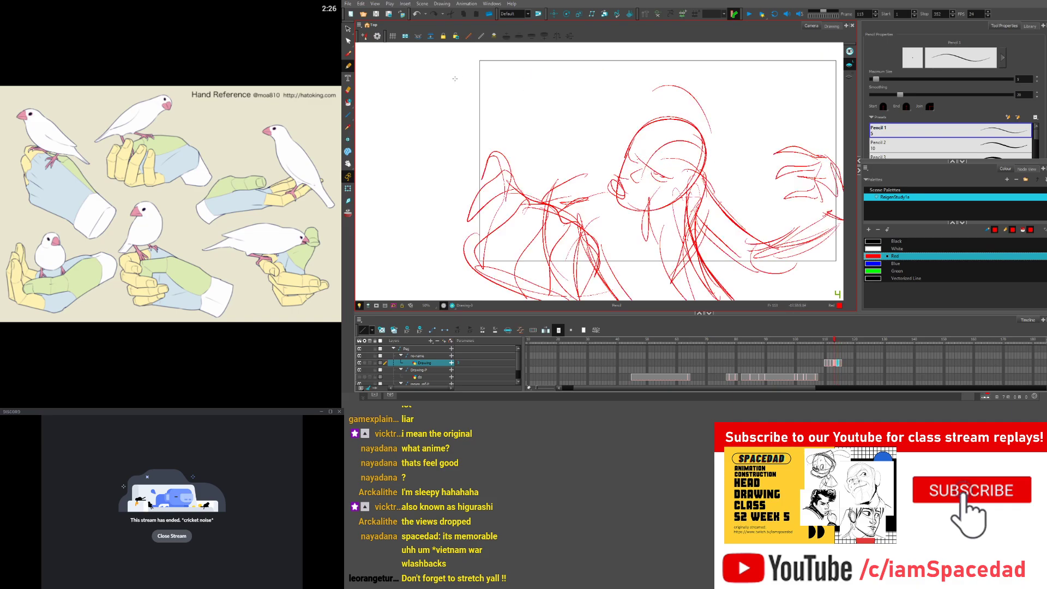
key(comma)
key(period)
drag(478, 109, 516, 172)
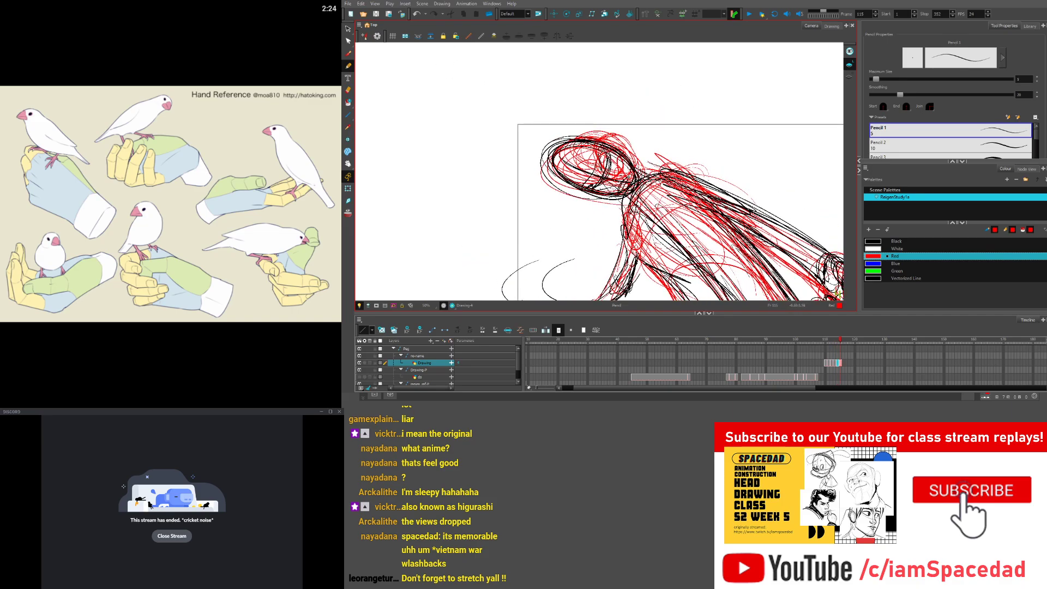
click(873, 242)
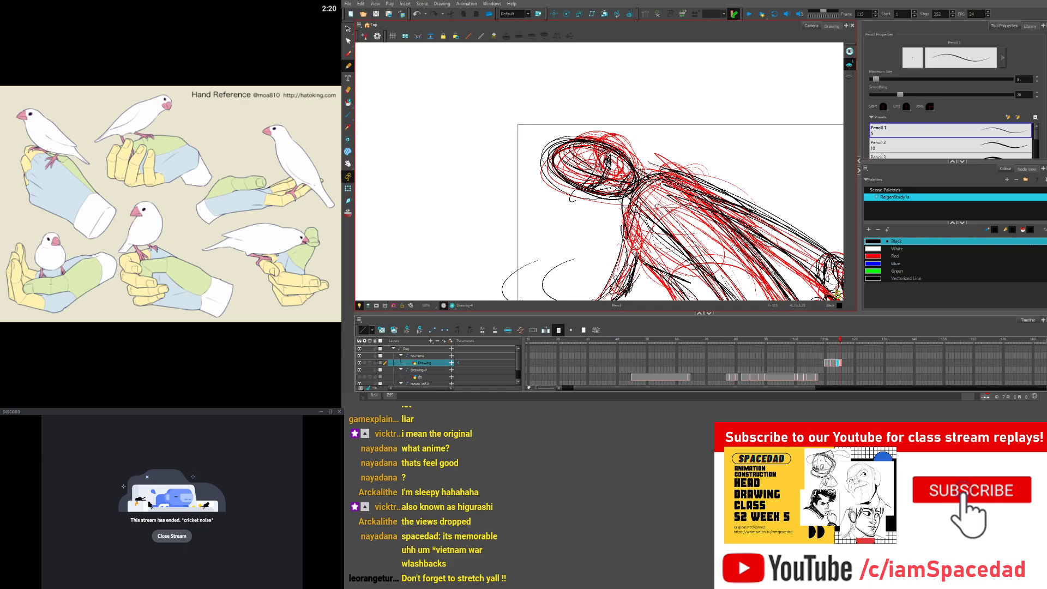
drag(621, 194, 629, 177)
mouse_move(584, 208)
mouse_down()
mouse_move(558, 124)
mouse_move(590, 173)
mouse_up()
Switch back to red and compare the stretched head on frame 114 with frame 113's pose by flipping
key(comma)
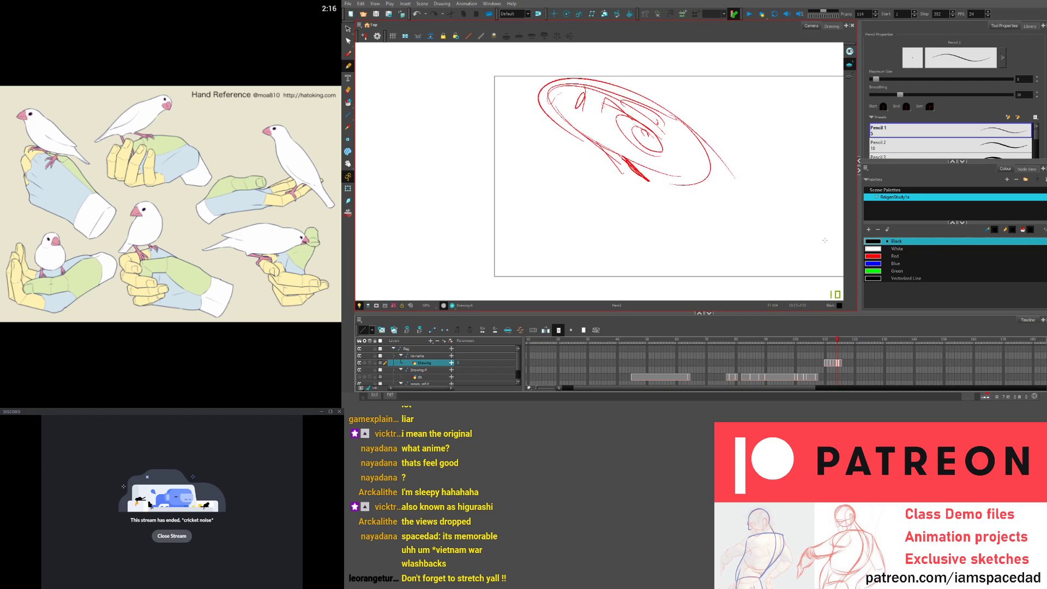
click(873, 256)
key(comma)
key(period)
key(comma)
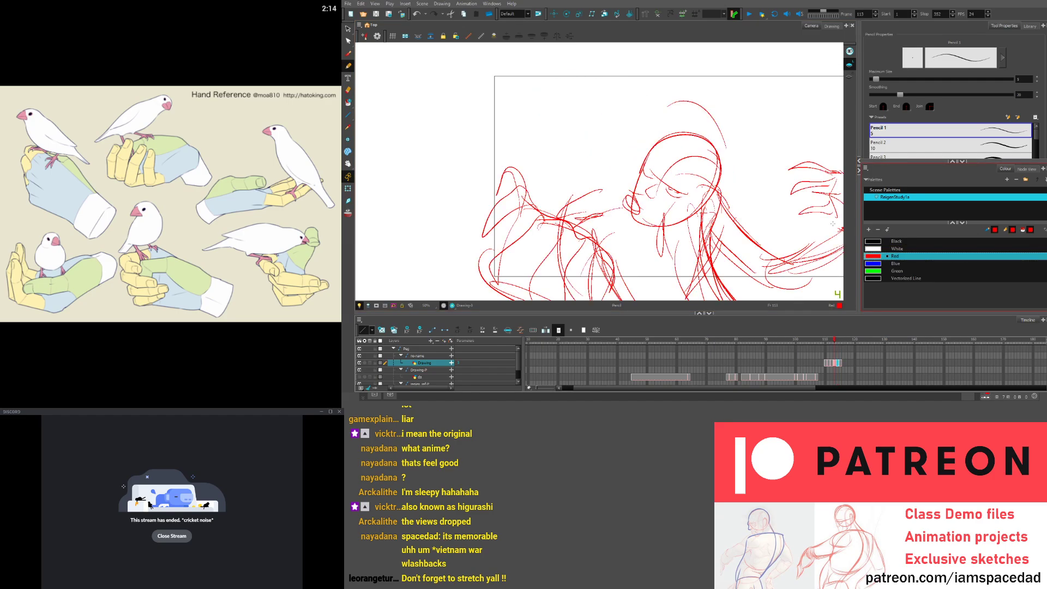
key(period)
mouse_move(566, 169)
mouse_down()
mouse_move(529, 127)
mouse_move(587, 157)
mouse_move(617, 189)
mouse_move(676, 284)
mouse_move(659, 184)
mouse_up()
key(comma)
key(period)
key(ctrl+z)
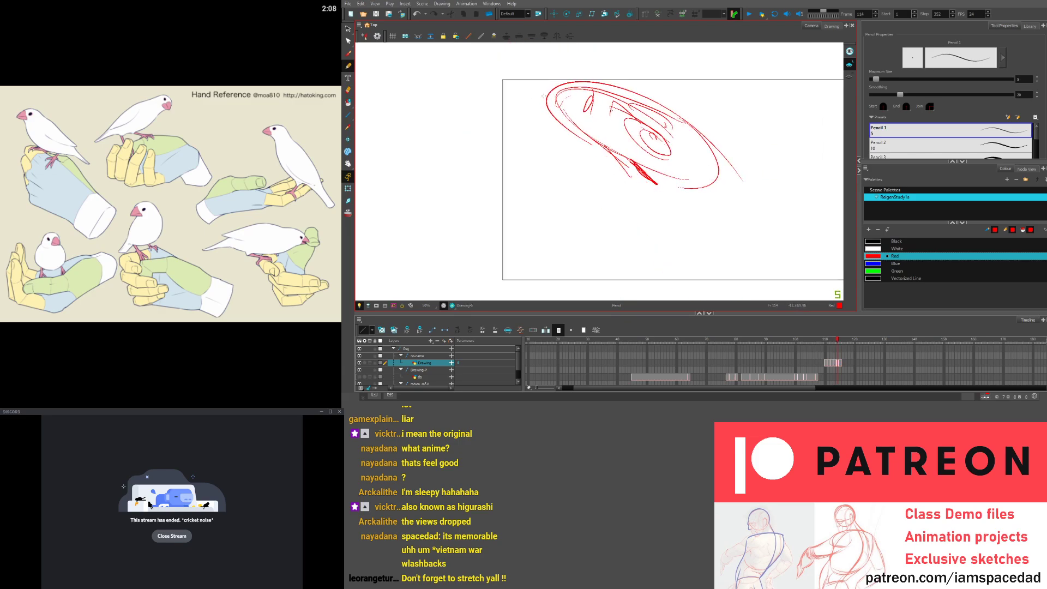
key(comma)
key(period)
On frame 114, sketch the shoulder line, an arm reaching forward and a zigzag smear for the hand in red
drag(634, 191, 611, 204)
mouse_move(636, 190)
mouse_down()
mouse_move(774, 181)
mouse_move(450, 317)
mouse_up()
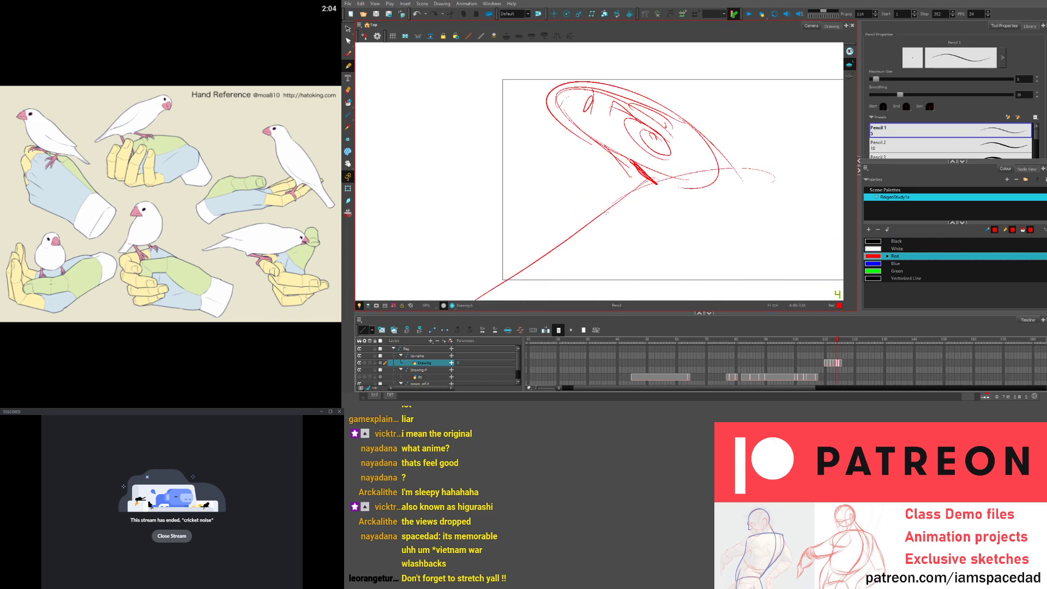
key(ctrl+z)
key(period)
key(comma)
drag(643, 181, 510, 221)
mouse_move(473, 179)
mouse_down()
mouse_move(517, 181)
mouse_move(480, 199)
mouse_move(475, 215)
mouse_move(487, 236)
mouse_move(538, 236)
mouse_move(532, 246)
mouse_up()
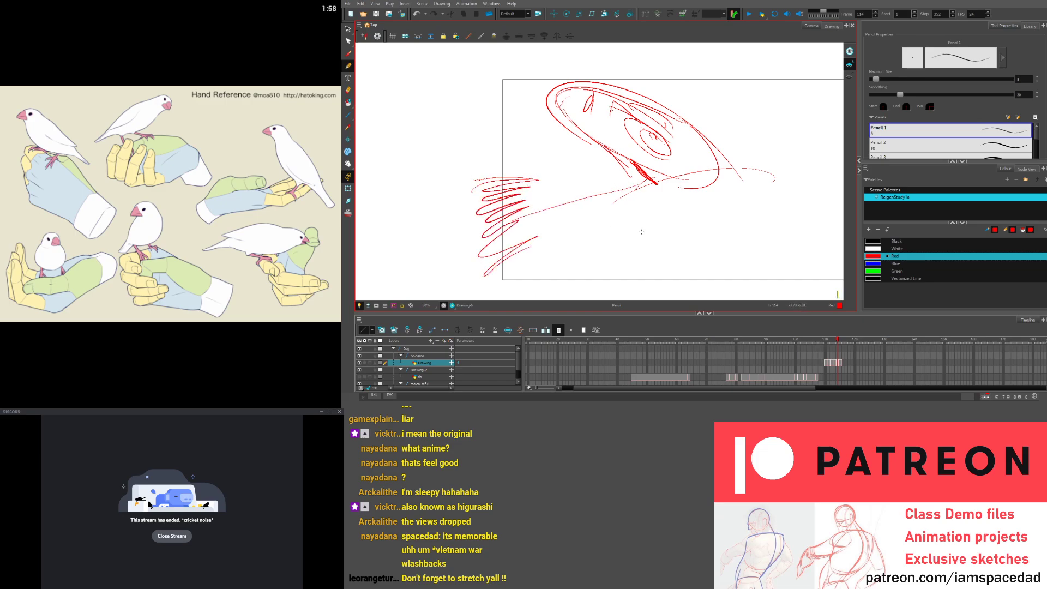
Add the arm's lower contour and the front edge of the torso in red, comparing with frame 113
drag(627, 231, 539, 236)
mouse_move(680, 250)
mouse_down()
mouse_move(607, 235)
mouse_move(481, 252)
mouse_up()
drag(632, 240, 542, 254)
key(comma)
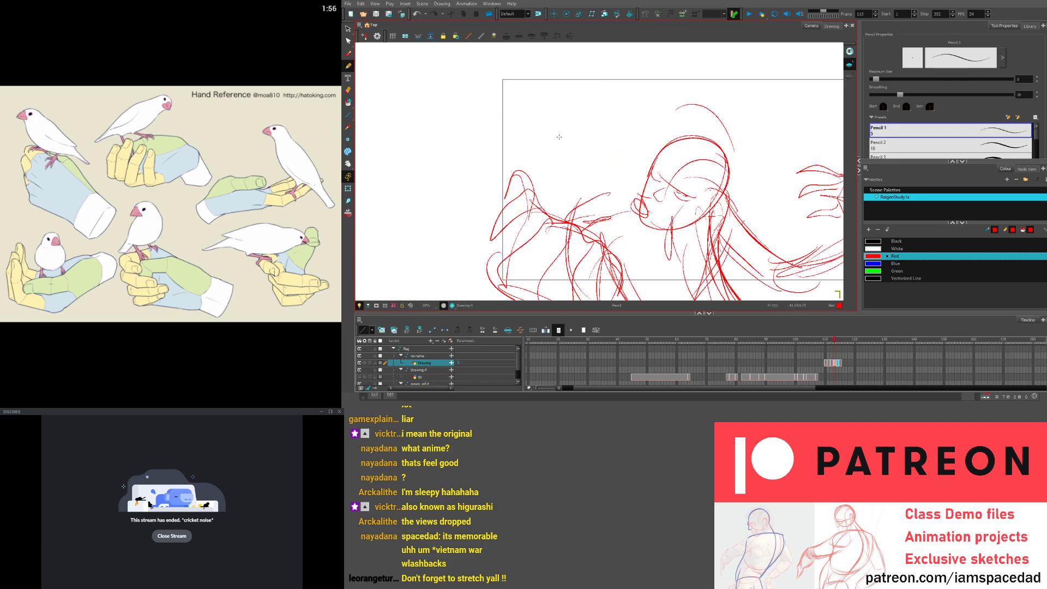
key(period)
mouse_move(584, 197)
mouse_down()
mouse_move(530, 182)
mouse_move(626, 271)
mouse_up()
drag(567, 215, 589, 239)
key(comma)
key(period)
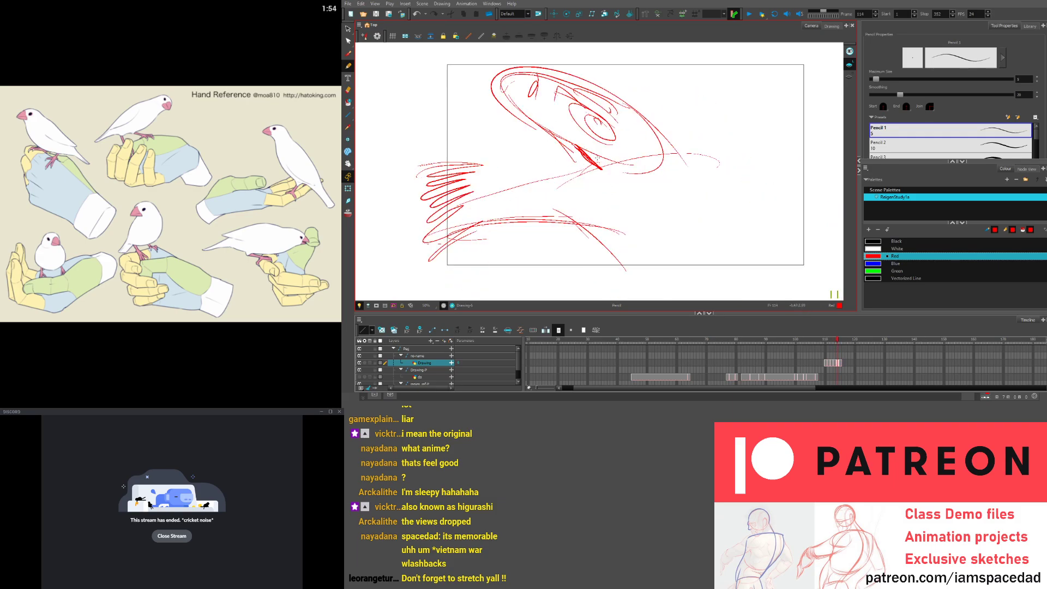
Draw the curve of the back and the neck lines in red on frame 114, checking against frame 115
key(period)
key(comma)
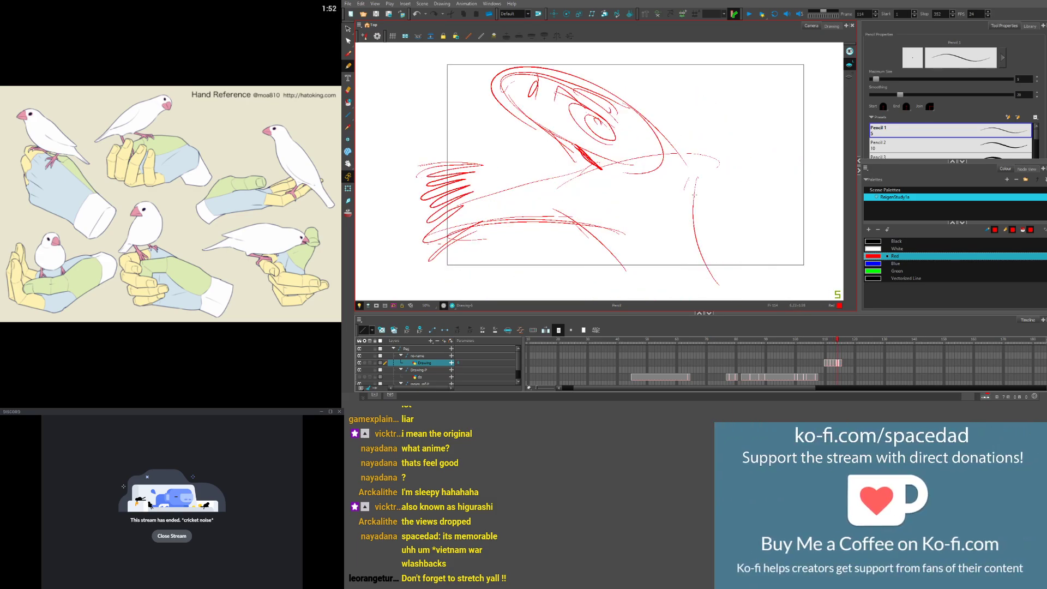
key(period)
key(comma)
key(period)
key(comma)
key(period)
key(comma)
drag(692, 174, 705, 228)
mouse_move(535, 122)
mouse_down()
mouse_move(599, 187)
mouse_move(521, 118)
mouse_up()
mouse_move(598, 158)
mouse_down()
mouse_move(558, 67)
mouse_move(596, 157)
mouse_up()
Flip repeatedly through frames 113 to 115 to check how the stretched in-between connects the poses
key(period)
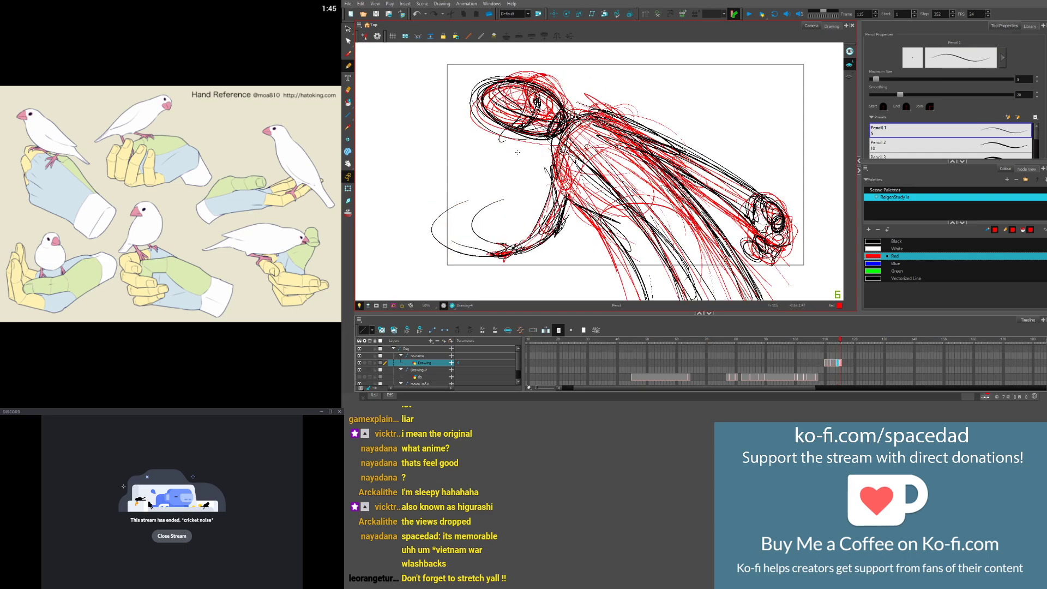
key(comma)
key(comma)
key(period)
key(period)
key(comma)
key(comma)
key(period)
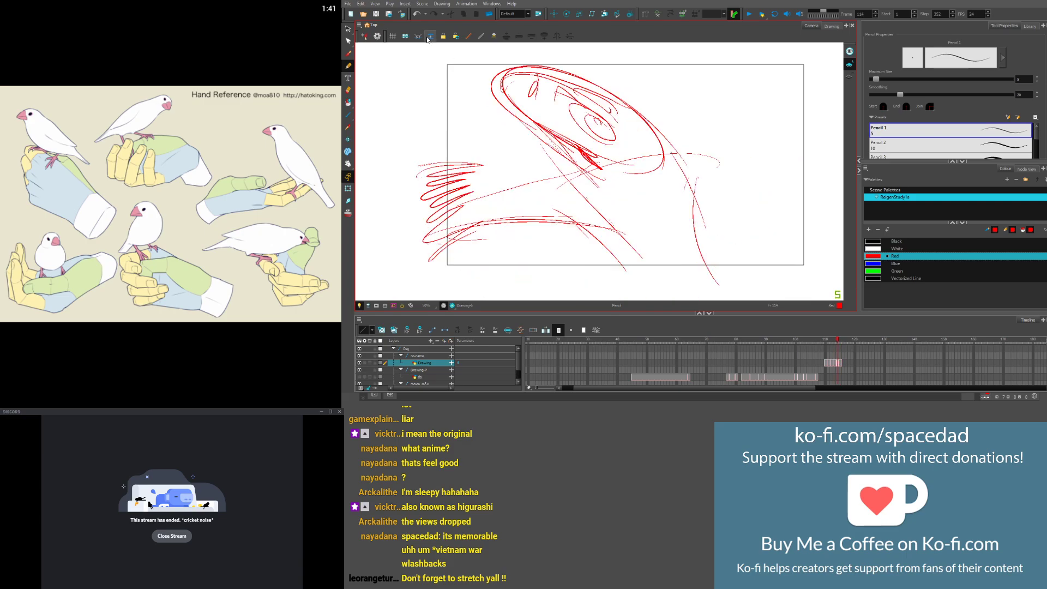
key(comma)
key(period)
key(comma)
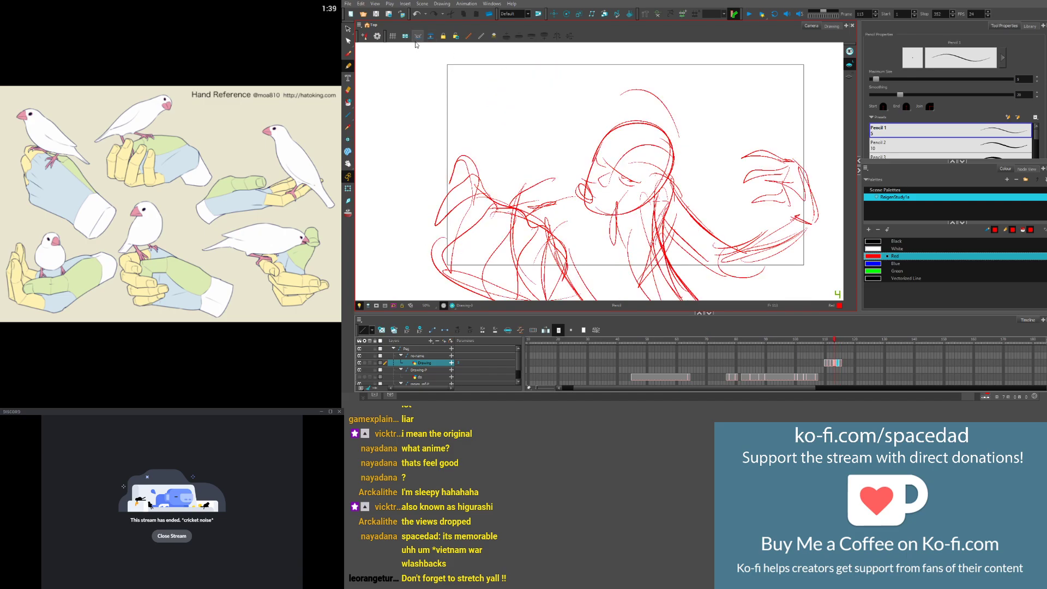
key(period)
key(period)
On frame 115, select the leaning figure's head, rotate it more upright and reposition it over the neck
drag(480, 120, 532, 167)
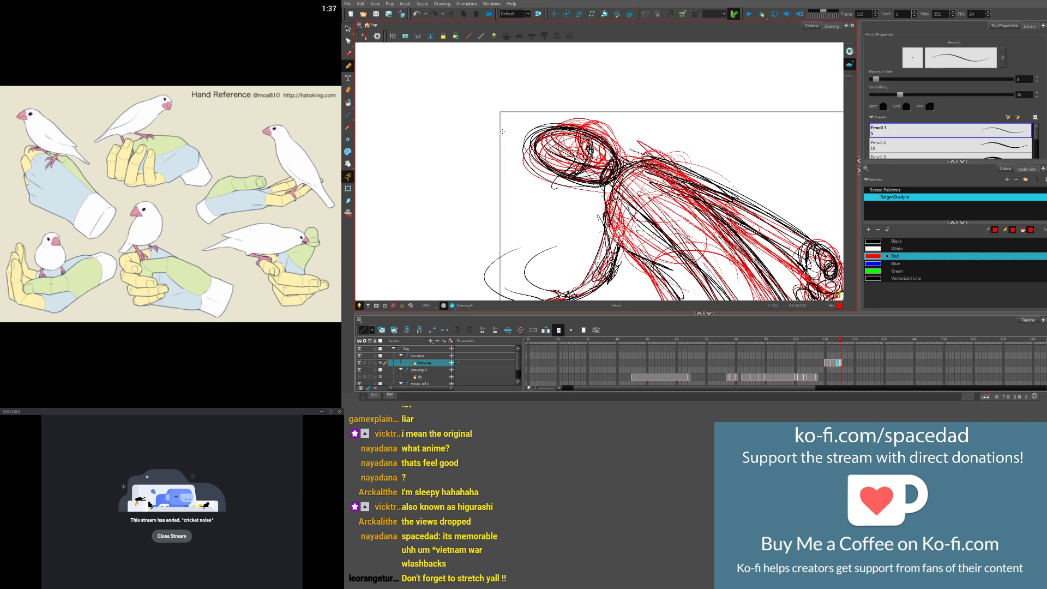
key(alt+s)
key(ctrl+a)
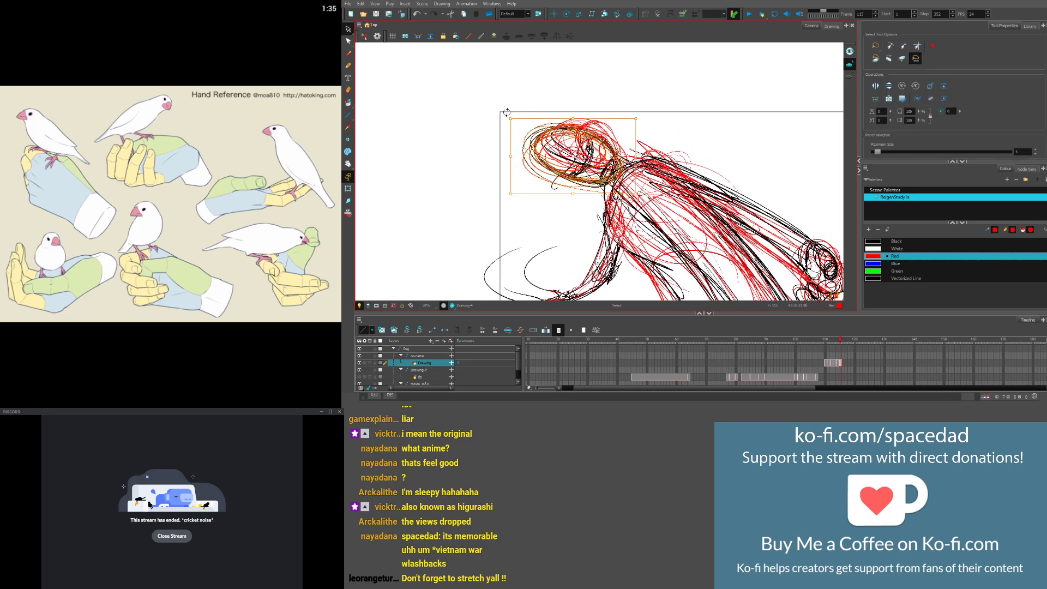
mouse_move(507, 112)
mouse_down()
mouse_move(627, 77)
mouse_move(579, 83)
mouse_up()
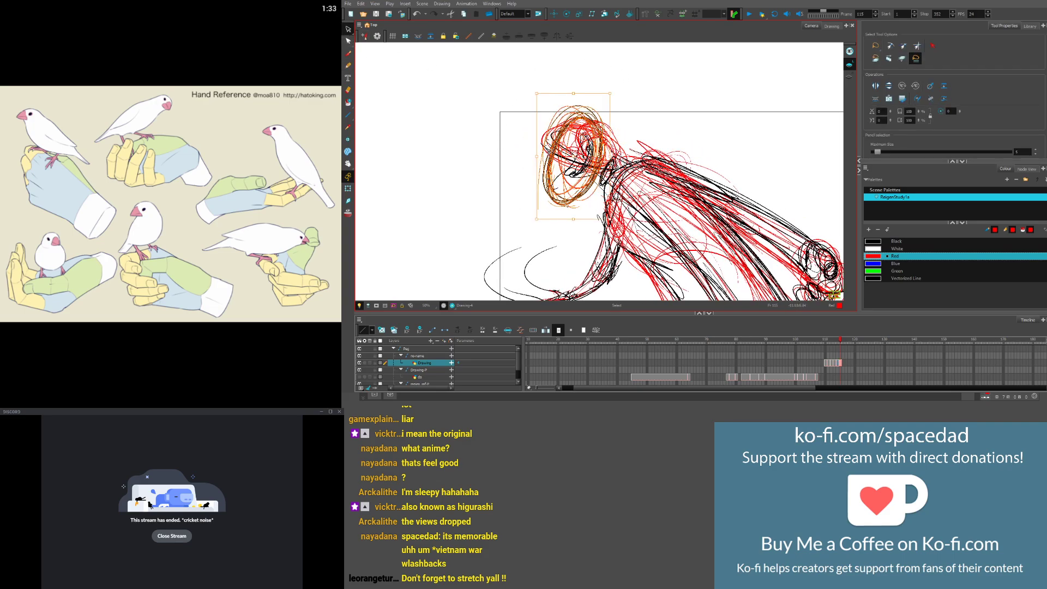
key(ctrl+z)
mouse_move(511, 104)
mouse_down()
mouse_move(546, 192)
mouse_move(543, 116)
mouse_move(522, 103)
mouse_move(584, 94)
mouse_up()
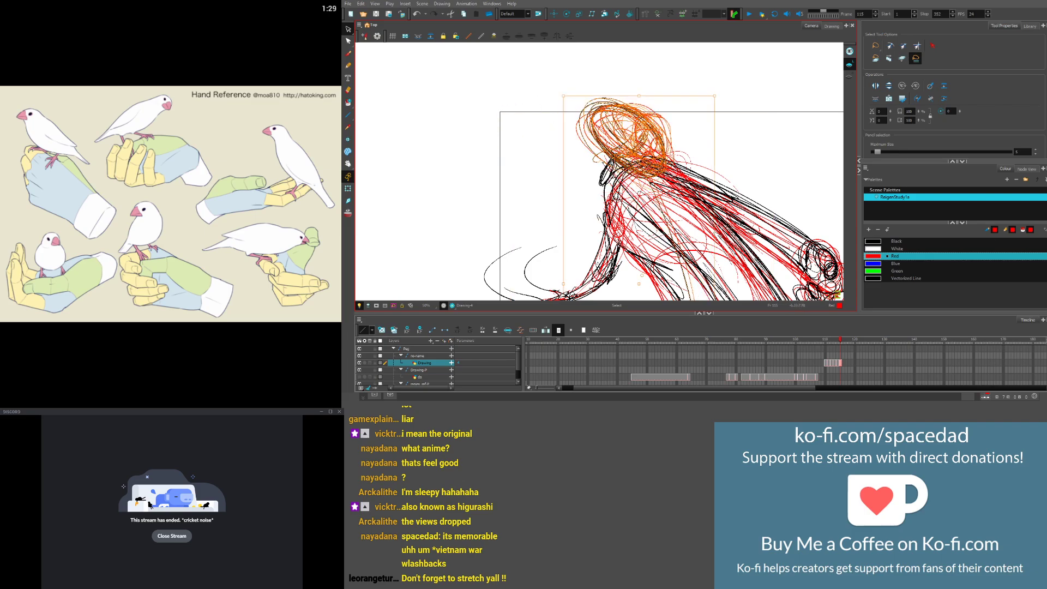
mouse_move(623, 149)
mouse_down()
mouse_move(538, 149)
mouse_move(494, 110)
mouse_move(565, 91)
mouse_move(567, 132)
mouse_move(552, 145)
mouse_up()
key(comma)
key(period)
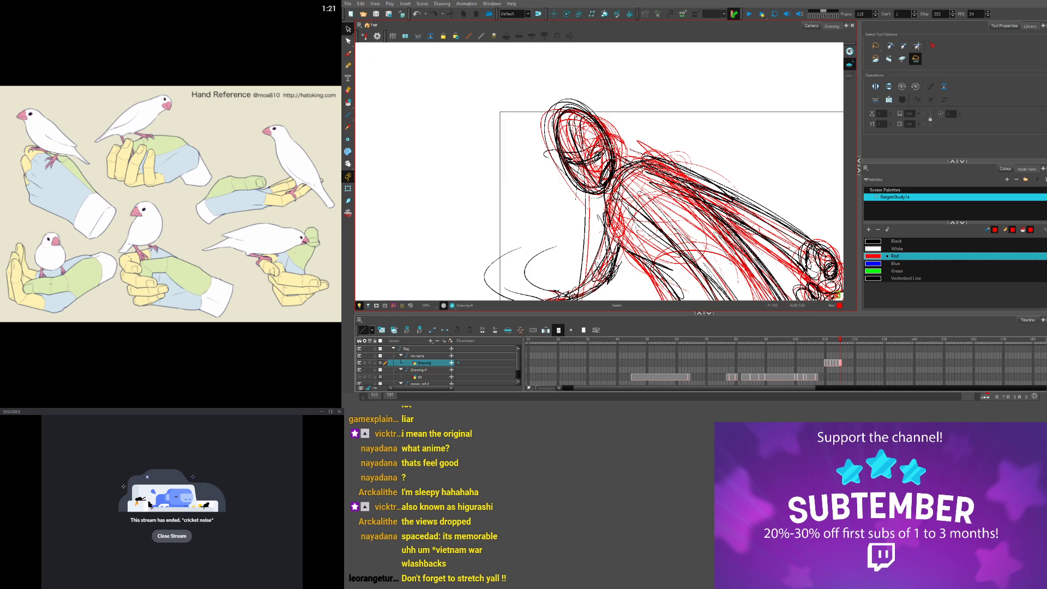
Choose black for the pencil and strengthen the facial guidelines on the leaning figure's head on frame 115
click(877, 241)
drag(600, 125, 595, 134)
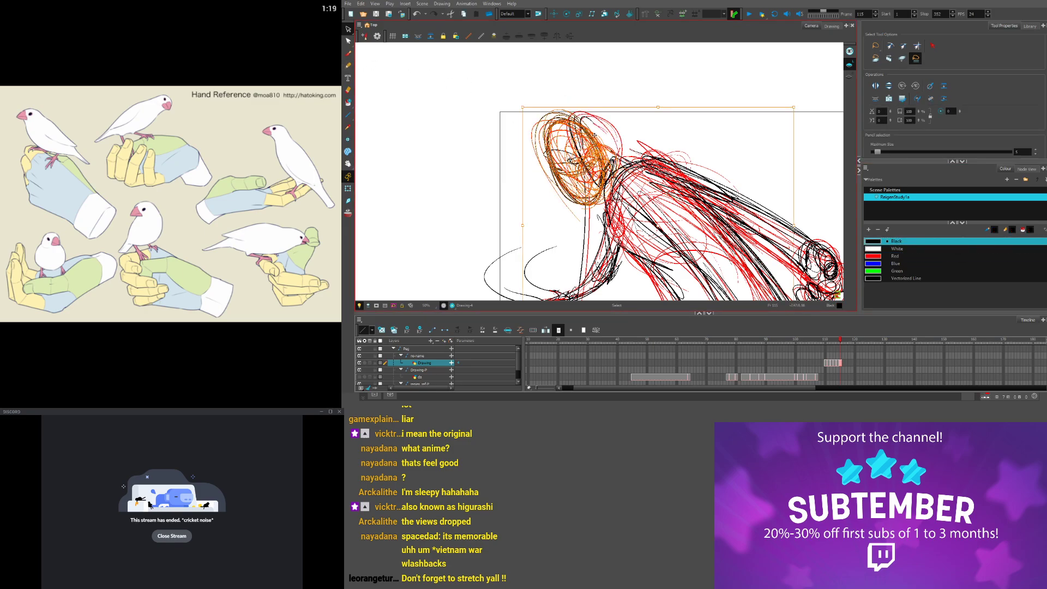
key(ctrl+z)
click(348, 66)
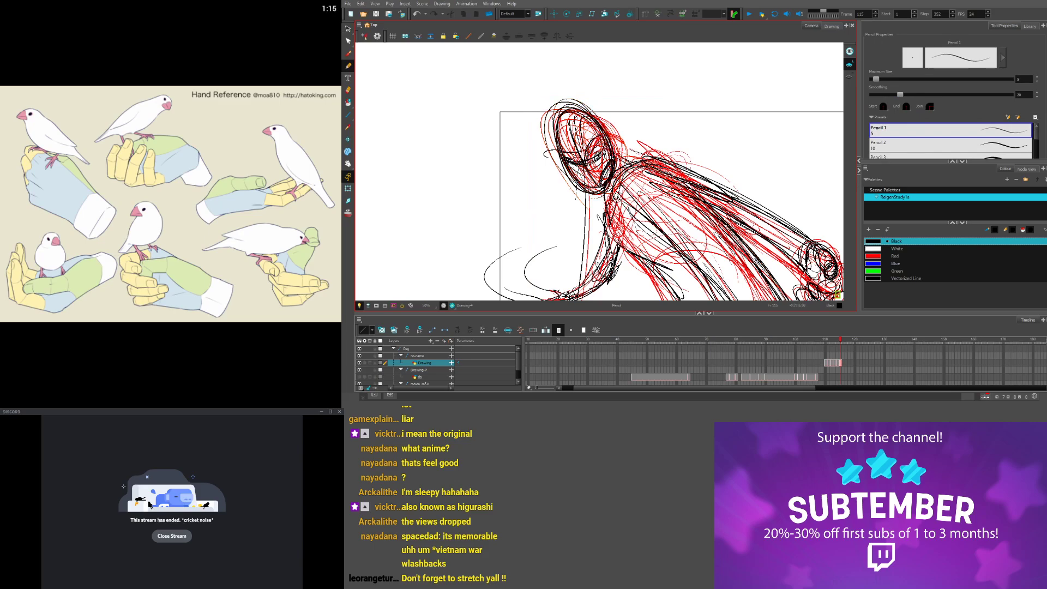
drag(567, 167, 586, 174)
mouse_move(559, 184)
mouse_down()
mouse_move(477, 66)
mouse_move(514, 120)
mouse_move(544, 120)
mouse_up()
drag(459, 132, 473, 164)
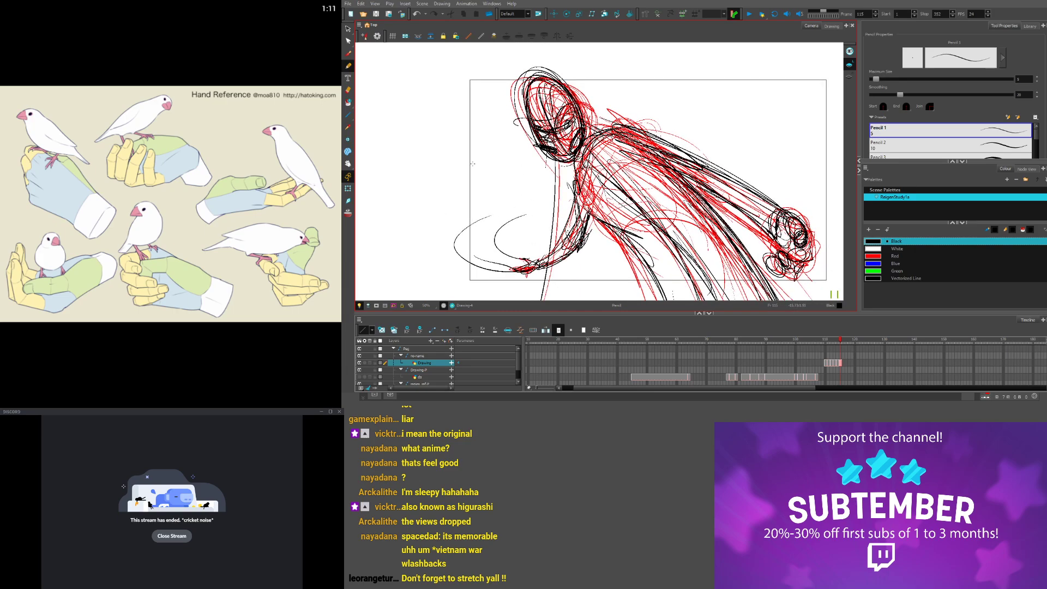
On frame 114, draw the trailing arm and hand and the palm of the large spread hand in black, comparing with neighbouring frames
key(comma)
key(period)
drag(567, 202, 508, 199)
key(comma)
key(comma)
key(comma)
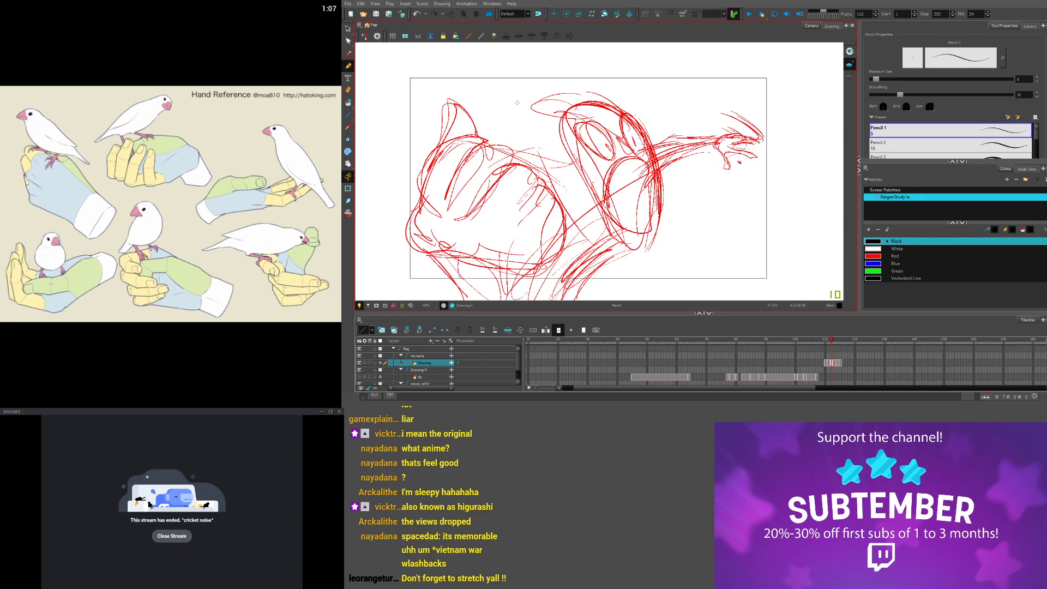
key(period)
key(period)
drag(670, 173, 720, 229)
drag(636, 187, 745, 247)
drag(659, 217, 756, 252)
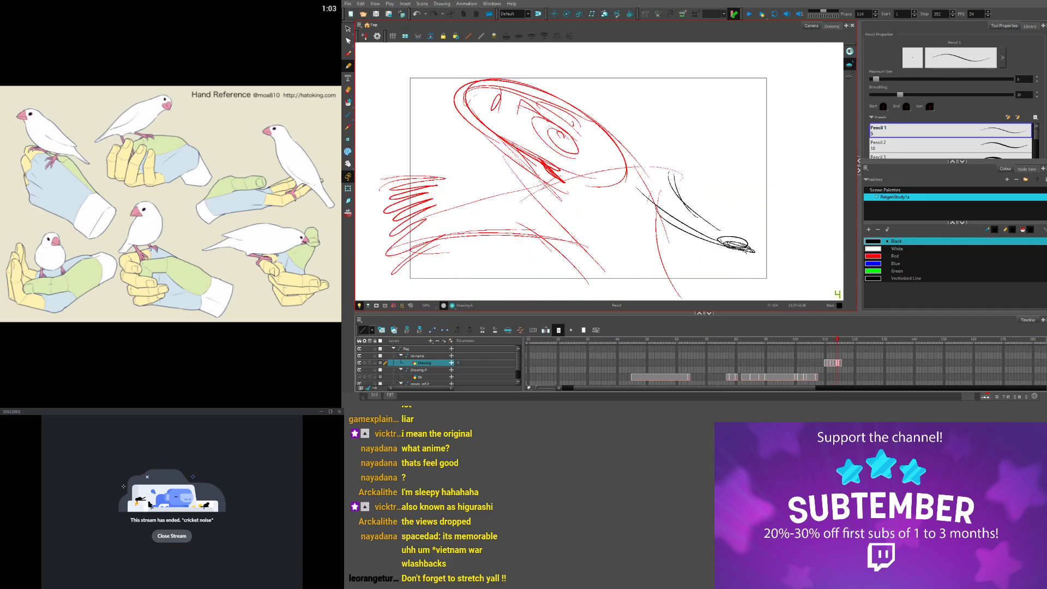
key(period)
key(comma)
mouse_move(418, 226)
mouse_down()
mouse_move(566, 221)
mouse_move(616, 192)
mouse_move(579, 168)
mouse_move(589, 227)
mouse_up()
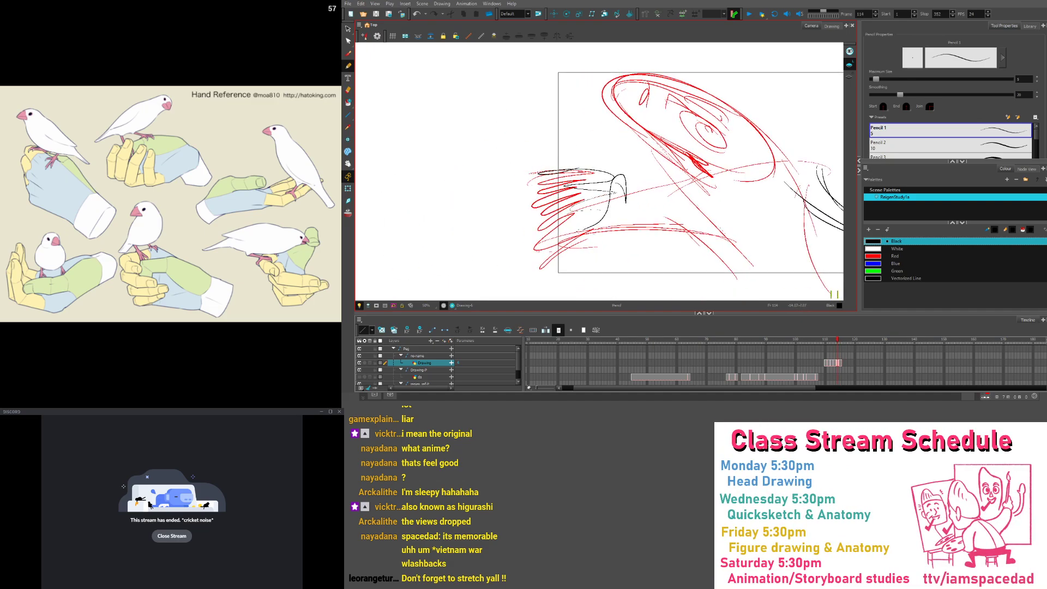
Shift the leaning-figure drawing one frame later to leave frame 115 empty, and turn on onion skin
key(period)
mouse_move(573, 167)
mouse_down()
mouse_move(514, 138)
mouse_move(440, 134)
mouse_up()
click(841, 362)
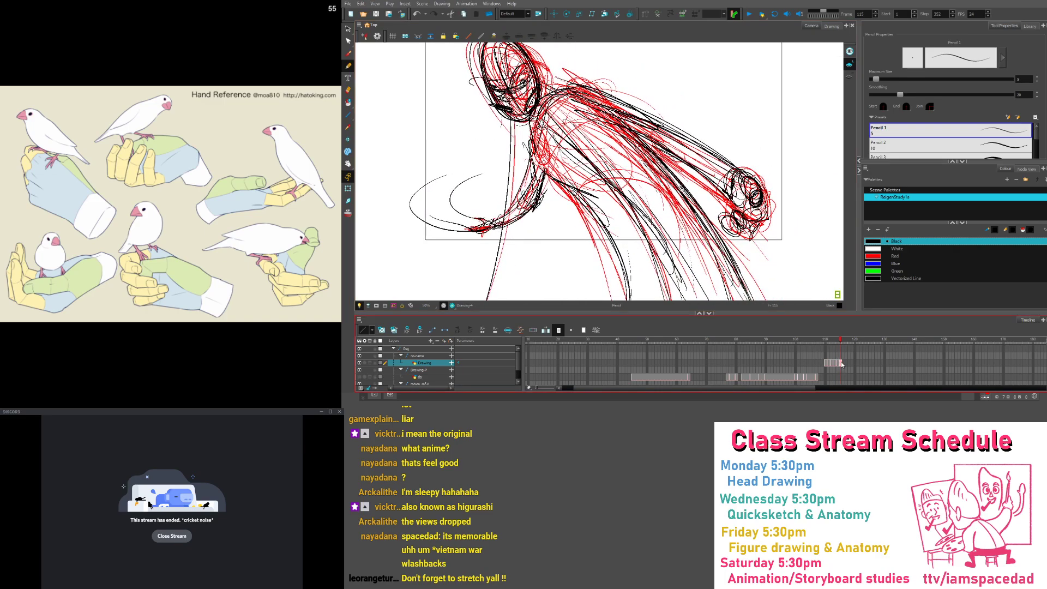
click(841, 364)
key(Delete)
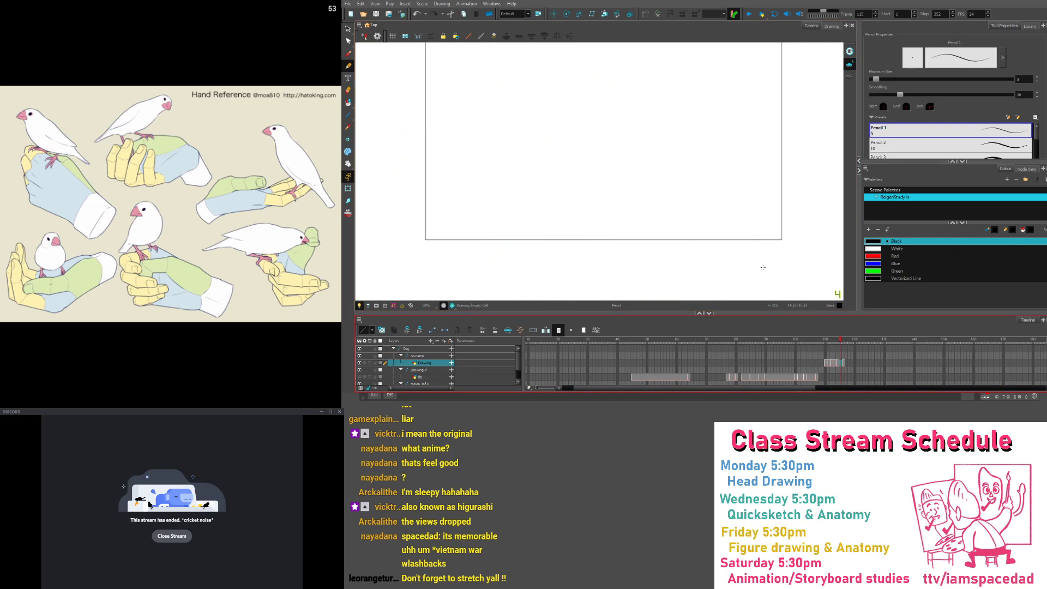
click(348, 213)
On frame 115, rough in the in-between figure's tilted head and facial guidelines in black over the onion-skinned poses
drag(518, 131, 592, 219)
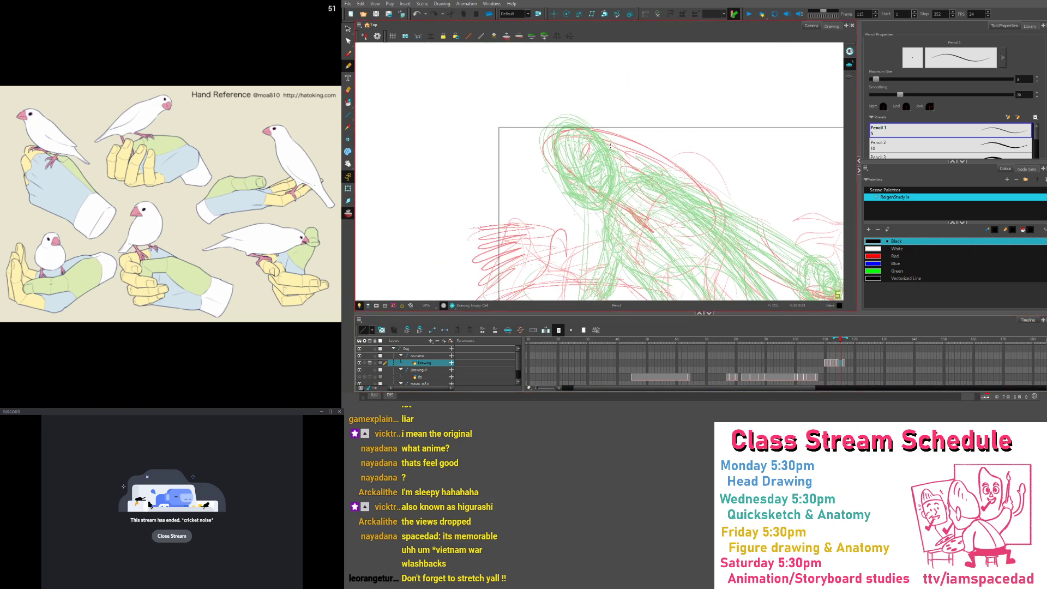
mouse_move(619, 153)
mouse_down()
mouse_move(575, 121)
mouse_move(645, 183)
mouse_up()
mouse_move(578, 122)
mouse_down()
mouse_move(649, 195)
mouse_move(568, 210)
mouse_move(634, 173)
mouse_move(617, 168)
mouse_move(592, 203)
mouse_up()
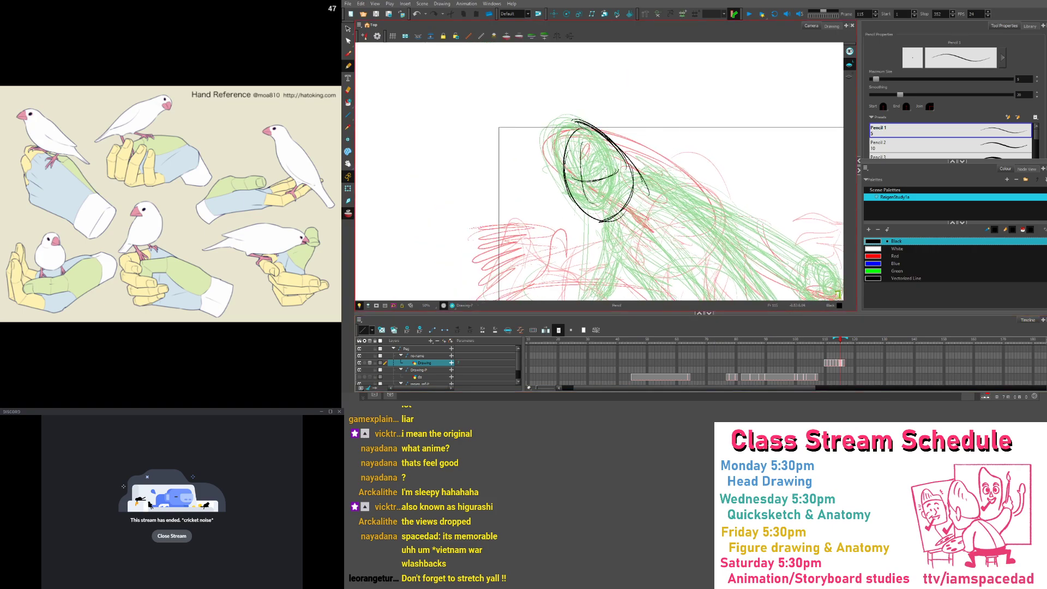
drag(618, 166, 594, 180)
mouse_move(644, 218)
mouse_down()
mouse_move(600, 111)
mouse_move(592, 157)
mouse_up()
drag(619, 124, 576, 184)
Draw the in-between figure's neck, shoulder, torso edge and outstretched arm ending in a fist on frame 115
mouse_move(602, 128)
mouse_down()
mouse_move(593, 175)
mouse_move(573, 188)
mouse_move(621, 247)
mouse_up()
drag(591, 211, 688, 174)
drag(617, 125, 715, 210)
mouse_move(648, 134)
mouse_down()
mouse_move(714, 212)
mouse_move(729, 251)
mouse_move(636, 205)
mouse_move(671, 188)
mouse_up()
drag(611, 166, 714, 200)
mouse_move(702, 191)
mouse_down()
mouse_move(735, 209)
mouse_move(754, 240)
mouse_move(719, 216)
mouse_move(755, 260)
mouse_move(730, 261)
mouse_up()
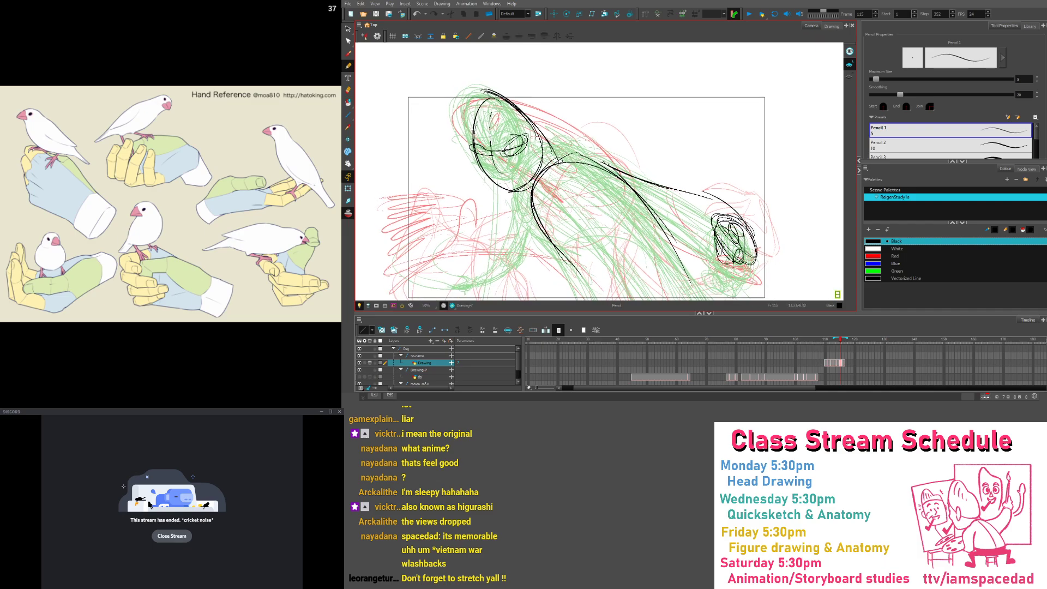
drag(731, 223, 736, 268)
Build up the shoulder and the contours of the outstretched arm with repeated black strokes
drag(681, 208, 694, 206)
drag(623, 179, 723, 224)
drag(580, 167, 684, 211)
mouse_move(597, 161)
mouse_down()
mouse_move(686, 220)
mouse_move(675, 200)
mouse_up()
drag(583, 158, 643, 183)
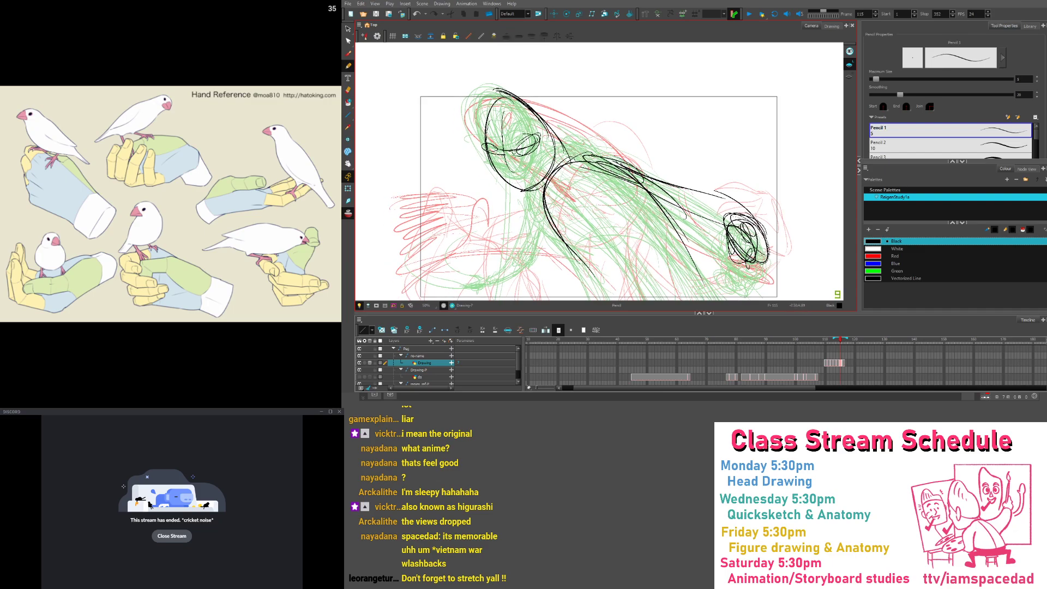
Draw the other arm sweeping down from the shoulder to a pointed hand and extend the torso line on frame 115
mouse_move(516, 156)
mouse_down()
mouse_move(650, 66)
mouse_move(642, 127)
mouse_up()
mouse_move(672, 162)
mouse_down()
mouse_move(653, 217)
mouse_move(617, 228)
mouse_up()
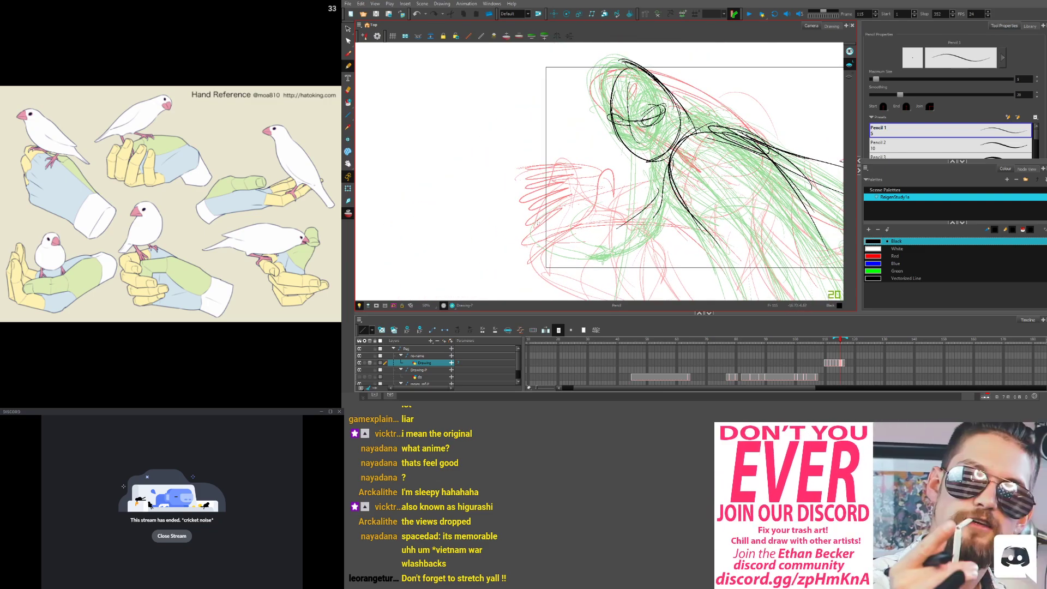
mouse_move(538, 223)
mouse_down()
mouse_move(548, 168)
mouse_move(538, 216)
mouse_up()
drag(675, 175, 594, 268)
drag(625, 213, 644, 170)
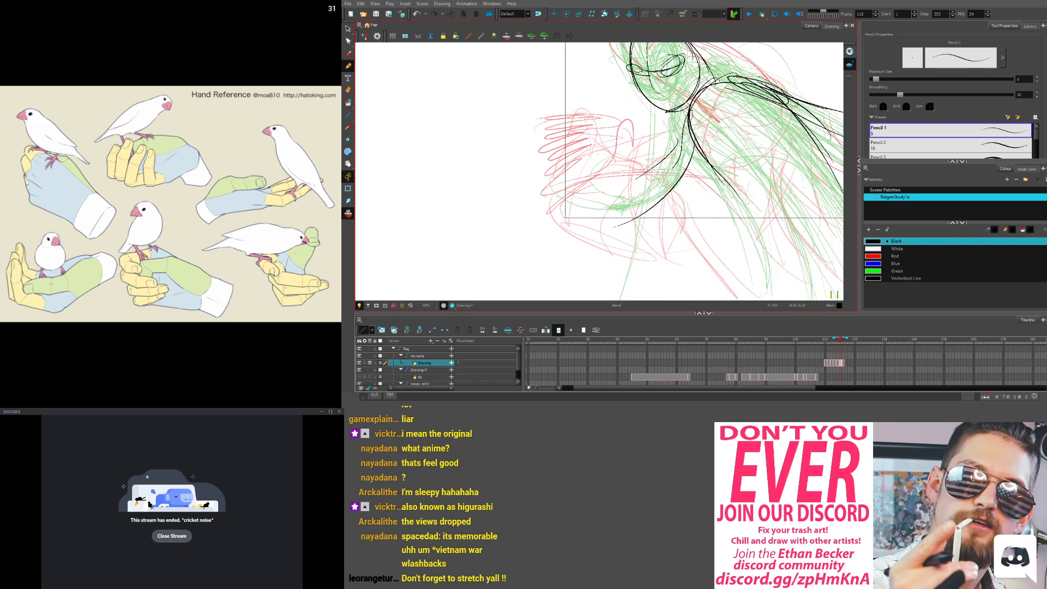
key(g)
key(f)
mouse_move(637, 191)
mouse_down()
mouse_move(606, 217)
mouse_move(665, 198)
mouse_up()
drag(605, 217, 694, 159)
drag(722, 109, 639, 127)
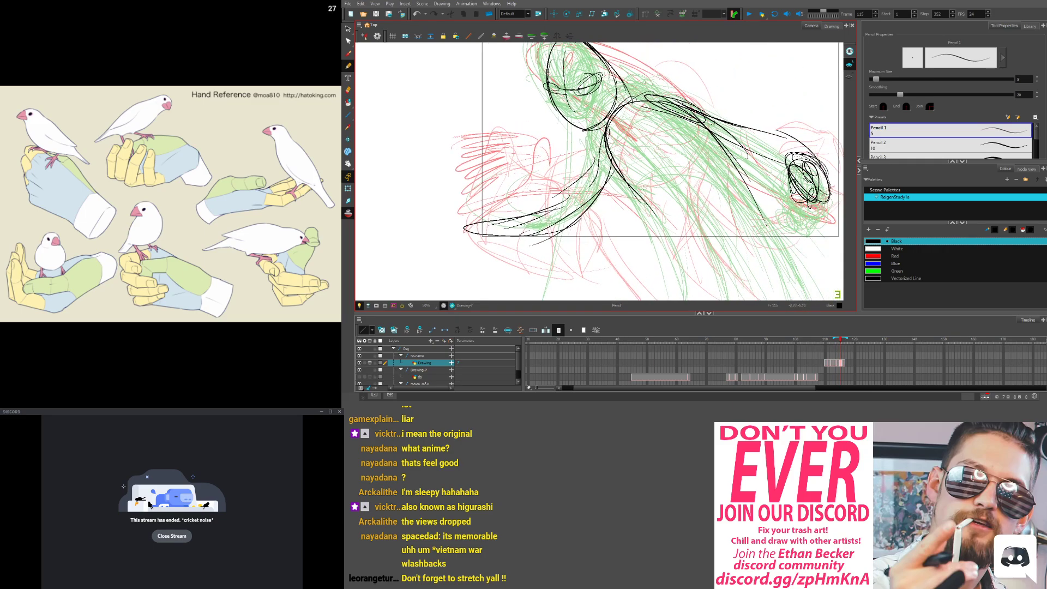
drag(622, 174, 682, 274)
Compare frames 115 to 117 and rework the head on frame 115 with a rounder outline and heavier facial lines
key(period)
key(period)
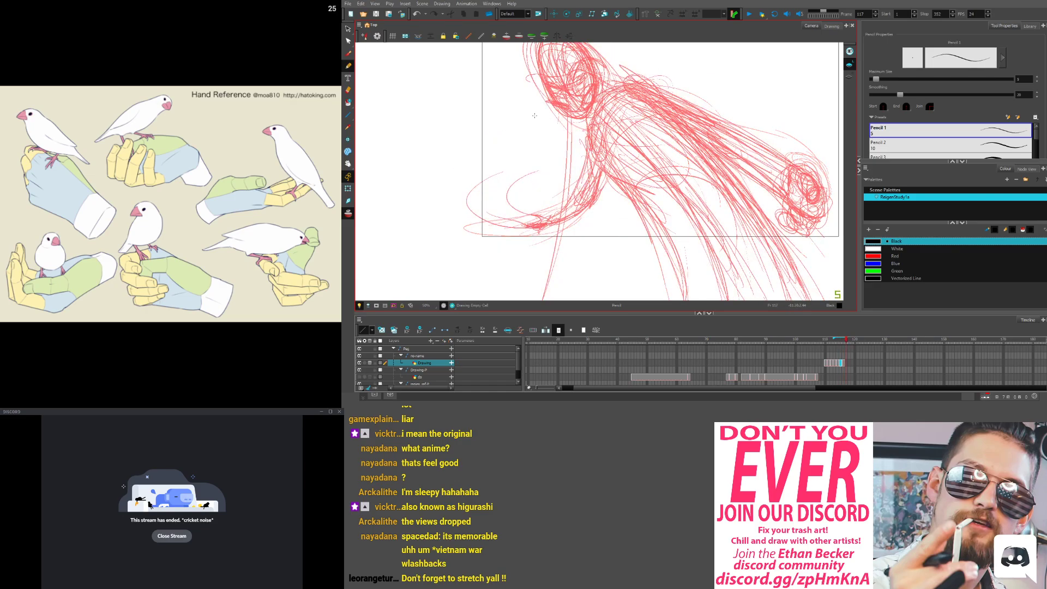
click(846, 363)
drag(583, 58, 642, 161)
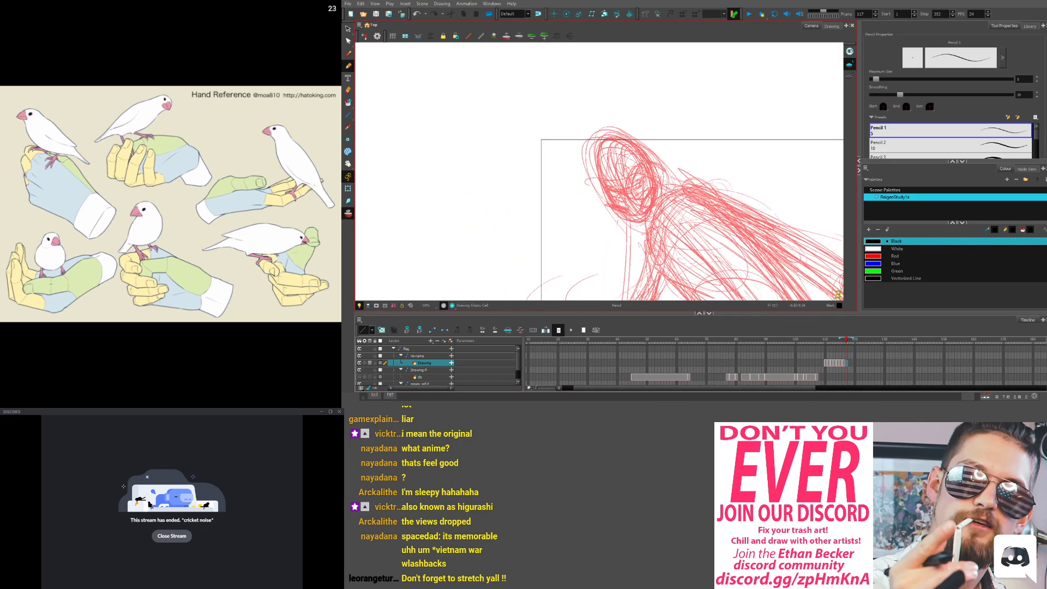
key(comma)
key(comma)
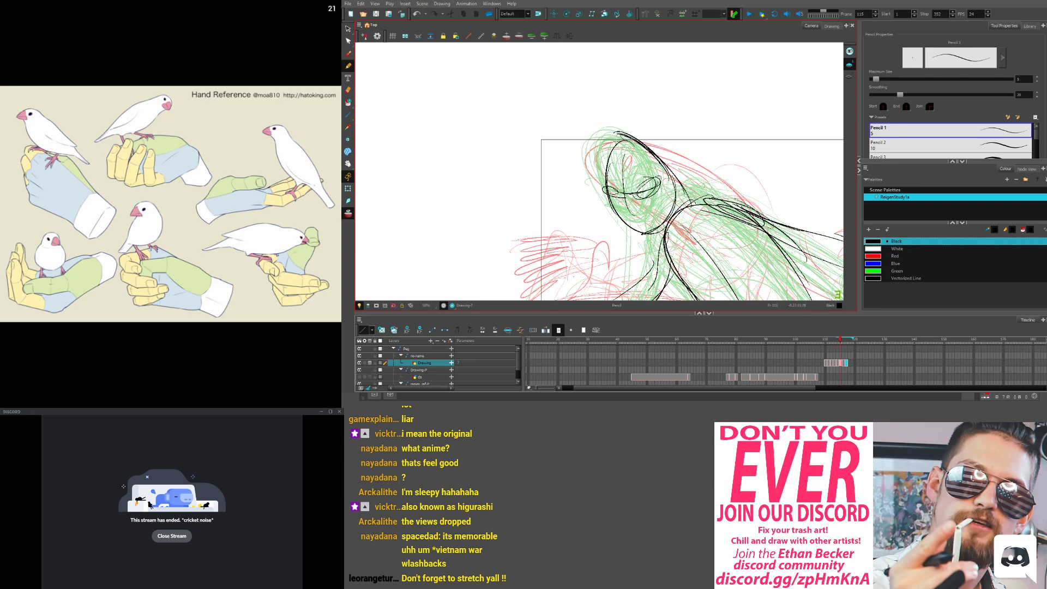
key(period)
key(comma)
drag(658, 232, 607, 180)
drag(611, 143, 682, 218)
drag(633, 188, 673, 194)
drag(612, 160, 608, 218)
On frame 117, draw the figure's head with crossed guidelines, the shoulder and the outstretched arm with its fist in black
key(period)
key(period)
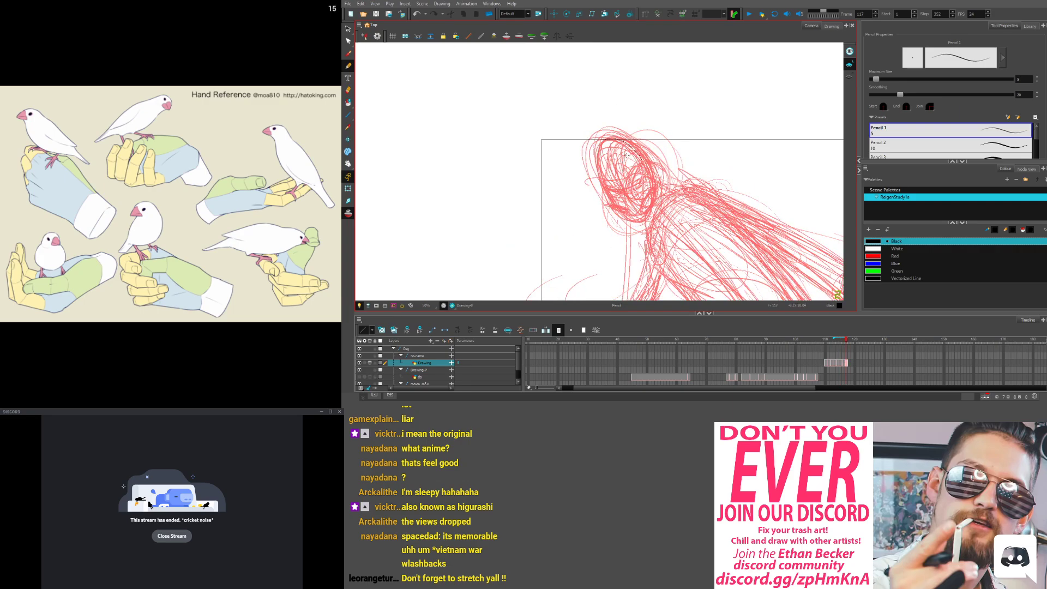
mouse_move(640, 169)
mouse_down()
mouse_move(615, 114)
mouse_move(640, 164)
mouse_move(591, 152)
mouse_move(646, 182)
mouse_move(643, 198)
mouse_move(639, 153)
mouse_up()
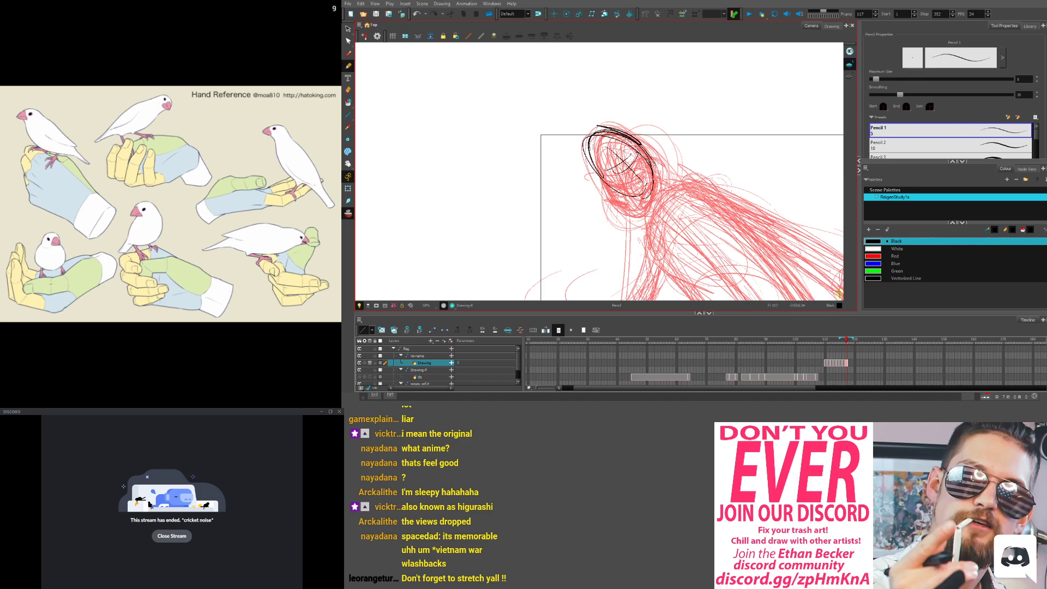
mouse_move(687, 193)
mouse_down()
mouse_move(643, 145)
mouse_move(664, 143)
mouse_up()
mouse_move(675, 147)
mouse_down()
mouse_move(646, 136)
mouse_move(715, 165)
mouse_up()
drag(640, 124, 776, 208)
mouse_move(736, 183)
mouse_down()
mouse_move(760, 197)
mouse_move(747, 187)
mouse_up()
mouse_move(711, 161)
mouse_down()
mouse_move(786, 216)
mouse_move(762, 247)
mouse_move(773, 196)
mouse_up()
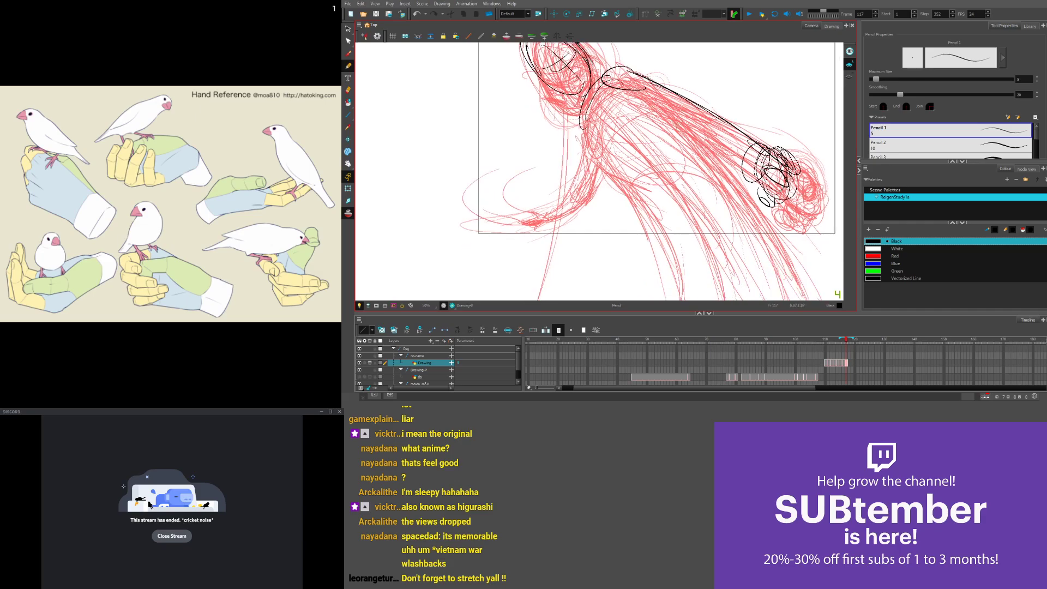
Draw the torso contours and the lowered arm with its small hand on frame 117
mouse_move(645, 102)
mouse_down()
mouse_move(707, 162)
mouse_move(711, 181)
mouse_up()
drag(578, 148, 656, 230)
mouse_move(577, 172)
mouse_down()
mouse_move(626, 212)
mouse_move(628, 242)
mouse_up()
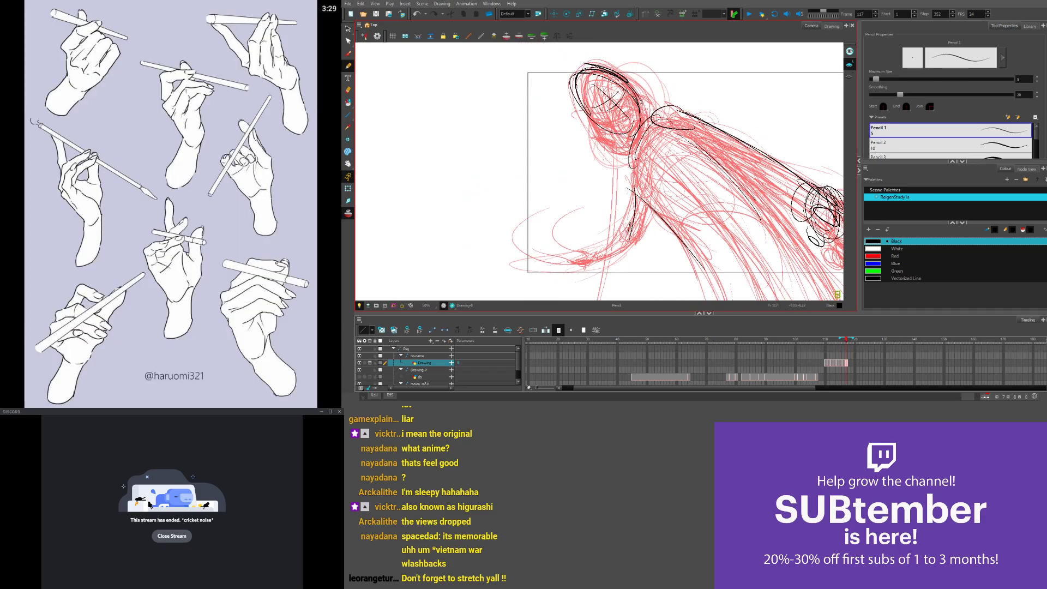
drag(643, 204, 610, 262)
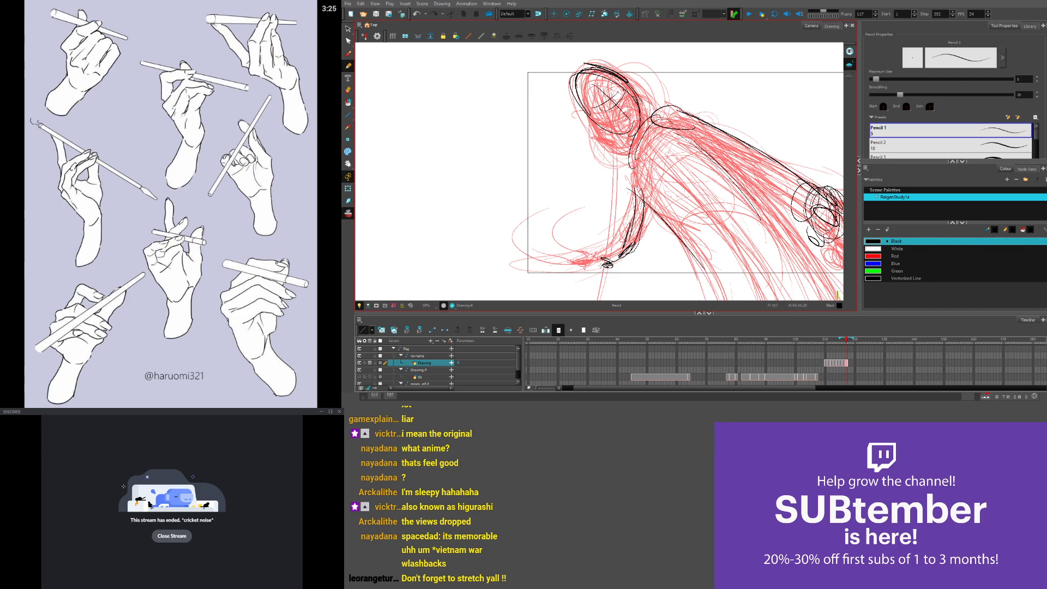
drag(631, 226, 638, 234)
drag(638, 229, 584, 188)
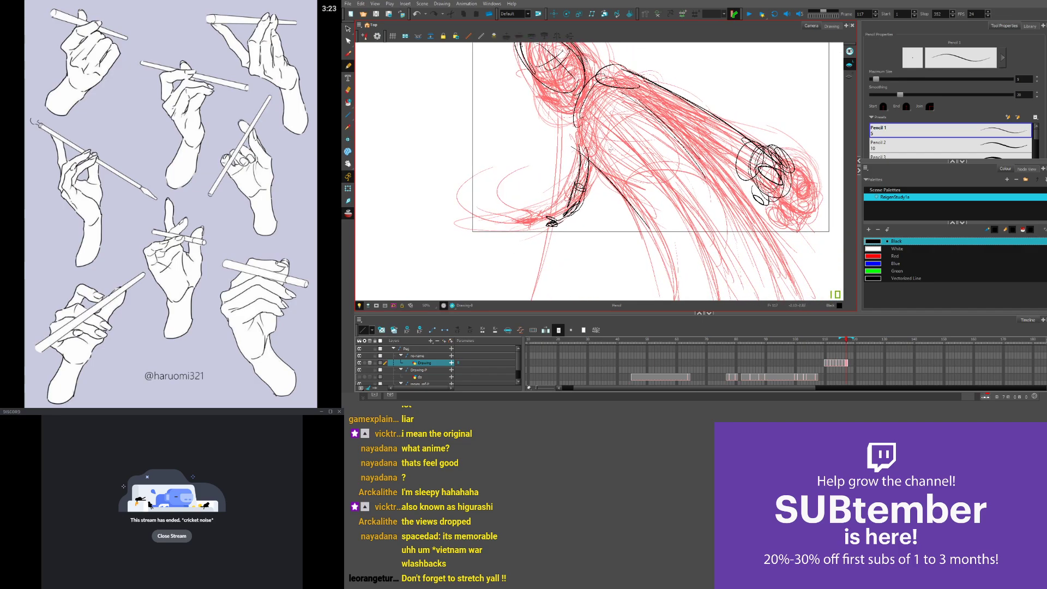
Add long sweeping curves for the torso and lower body on frame 117, following the onion-skinned pose
drag(582, 143, 679, 282)
drag(680, 133, 798, 298)
drag(662, 116, 753, 233)
drag(639, 96, 726, 193)
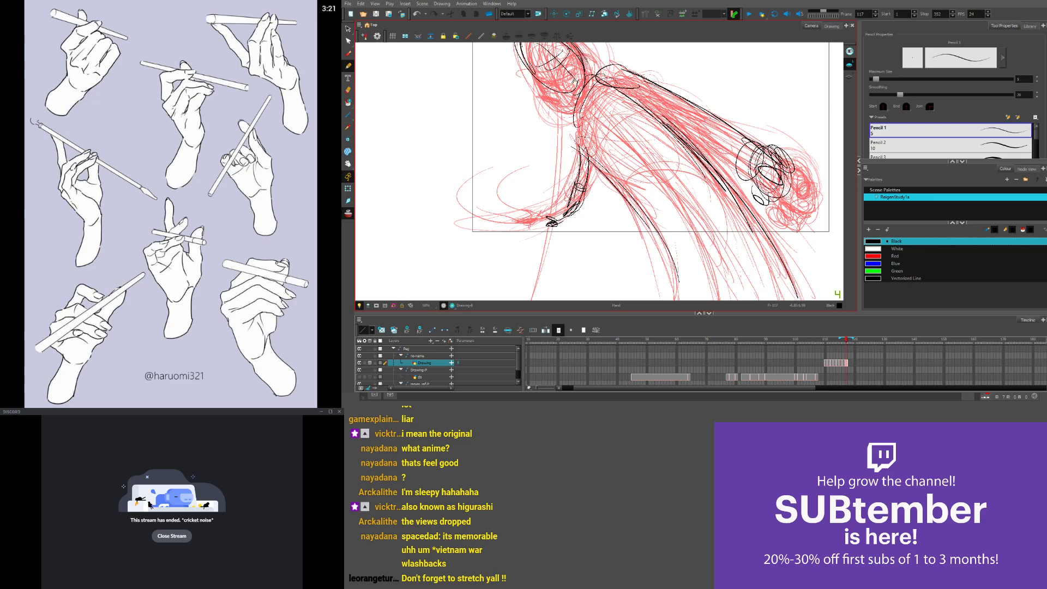
mouse_move(543, 56)
mouse_down()
mouse_move(626, 200)
mouse_move(654, 221)
mouse_up()
mouse_move(651, 230)
mouse_down()
mouse_move(663, 249)
mouse_move(682, 218)
mouse_up()
drag(701, 248, 588, 171)
drag(675, 205, 738, 267)
drag(638, 186, 737, 267)
mouse_move(591, 174)
mouse_down()
mouse_move(604, 79)
mouse_move(668, 192)
mouse_up()
drag(570, 77, 672, 214)
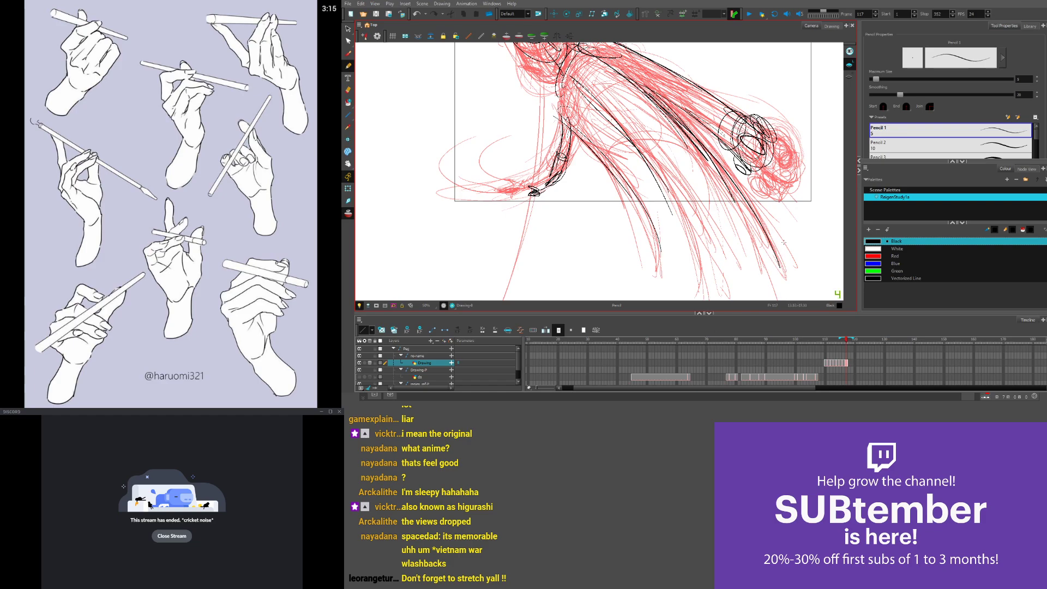
With onion skin off, flip repeatedly through frames 111 to 117 to check how the poses flow together
scroll(778, 156, down, 2)
key(comma)
key(comma)
key(comma)
key(comma)
key(comma)
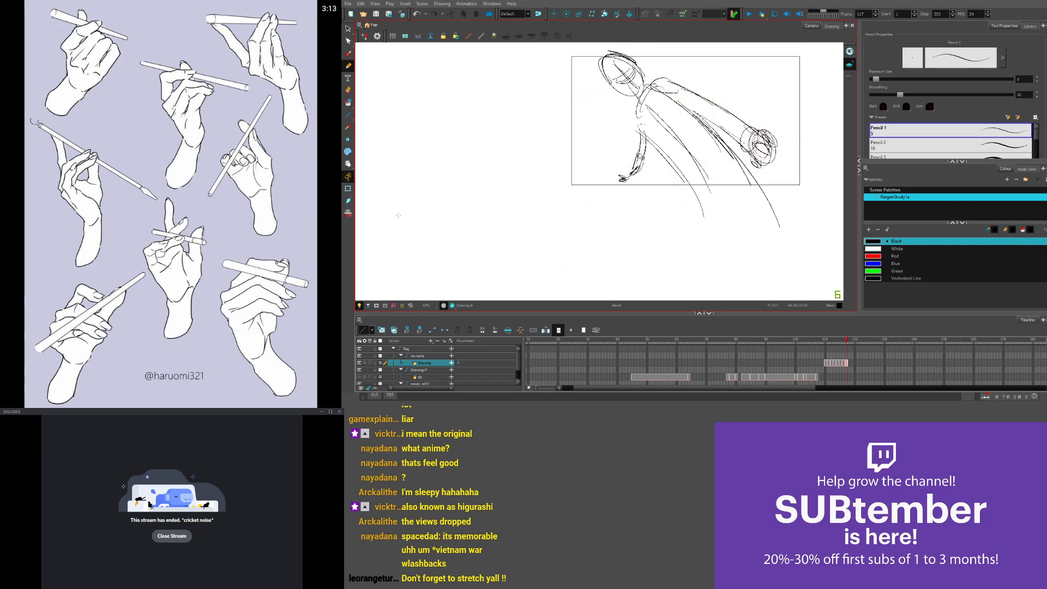
drag(579, 205, 485, 199)
key(period)
key(period)
key(period)
key(period)
key(period)
key(comma)
key(comma)
key(comma)
key(comma)
key(comma)
key(period)
key(period)
key(period)
key(period)
key(period)
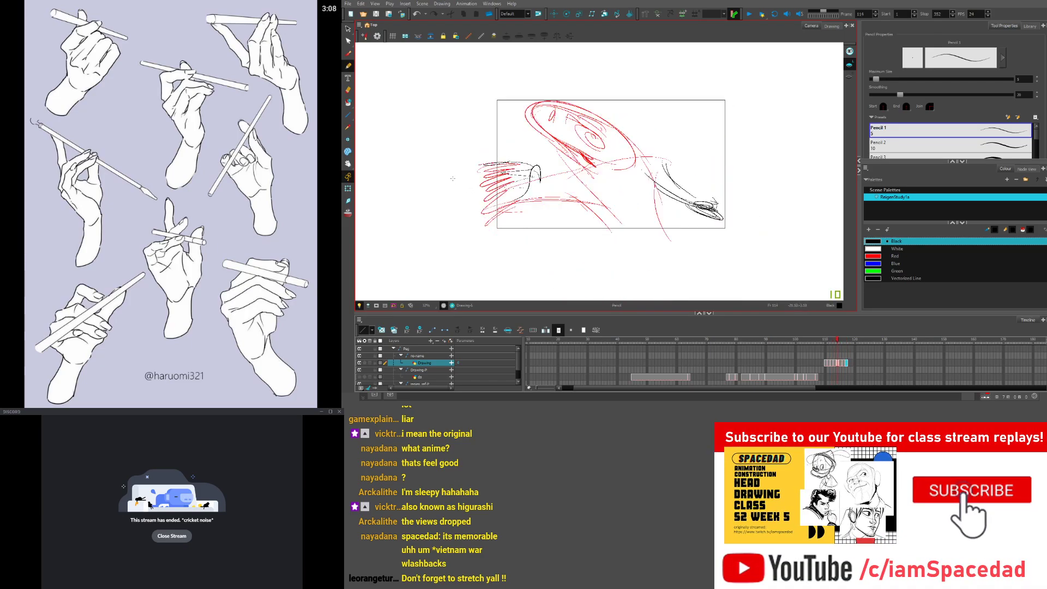
key(comma)
key(comma)
key(comma)
key(comma)
key(comma)
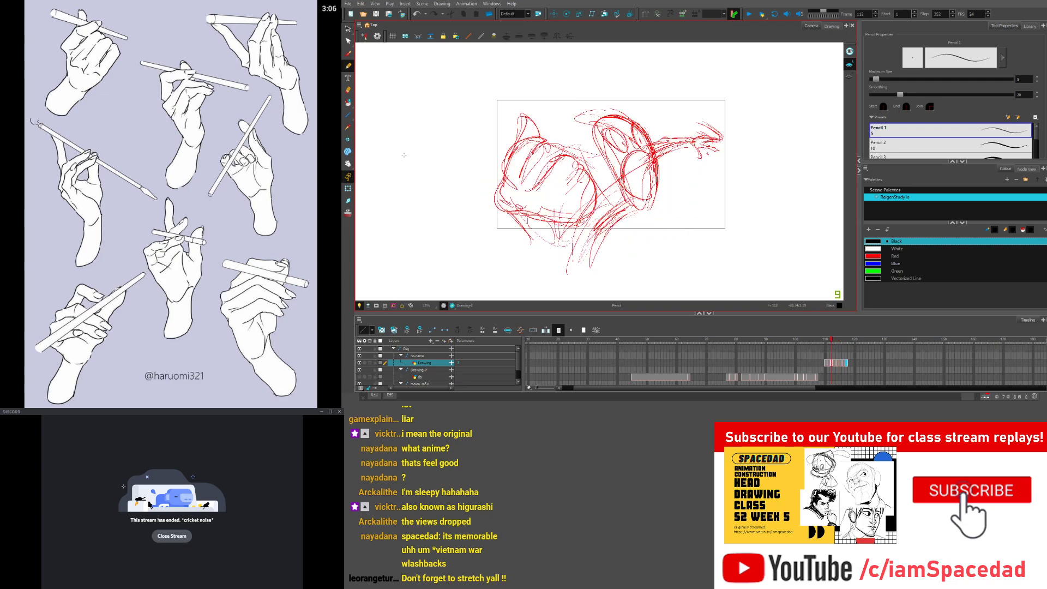
key(period)
key(period)
key(period)
key(comma)
key(comma)
key(comma)
key(comma)
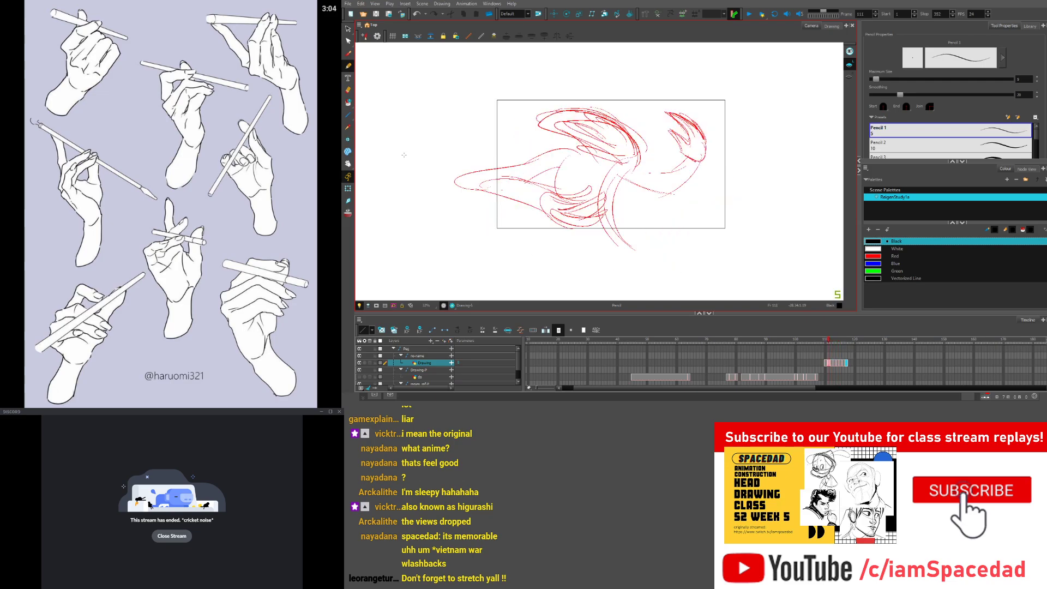
On frame 115, sketch black trailing strokes behind the head and darken the scribbles over the face
scroll(567, 221, up, 2)
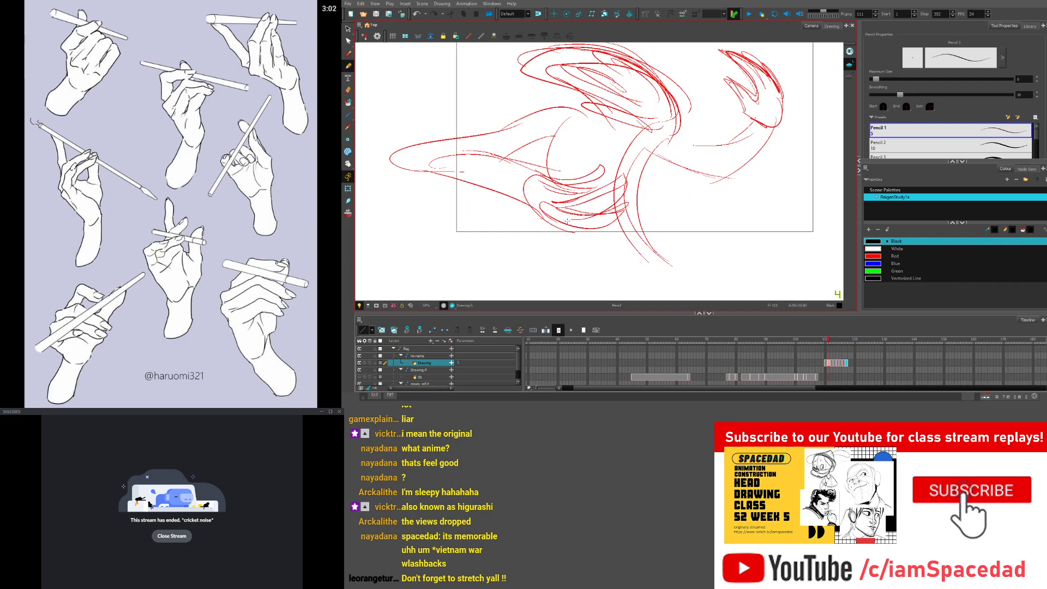
drag(533, 195, 513, 232)
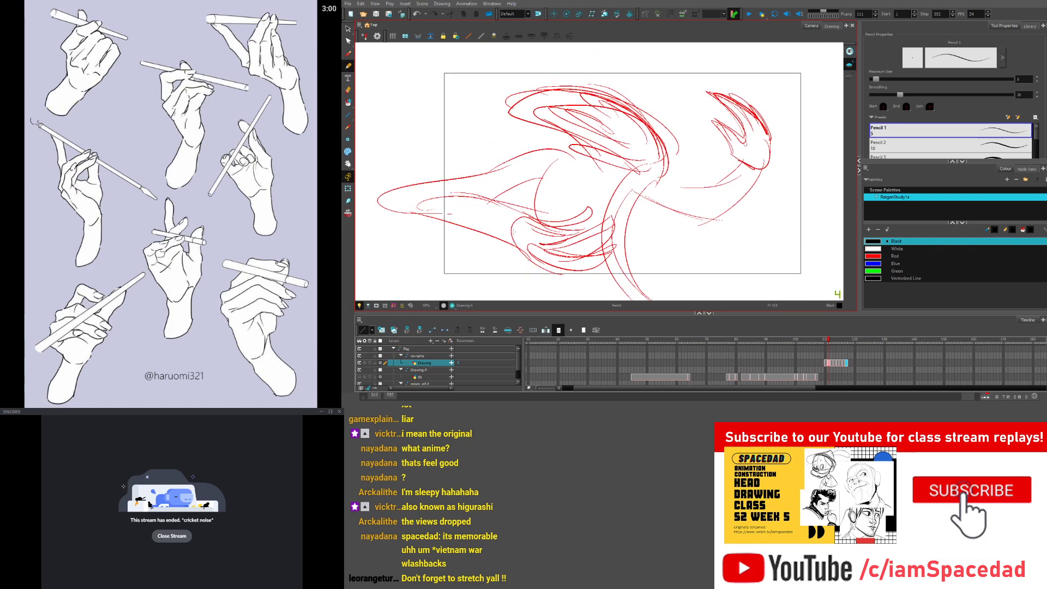
key(period)
key(period)
key(period)
key(period)
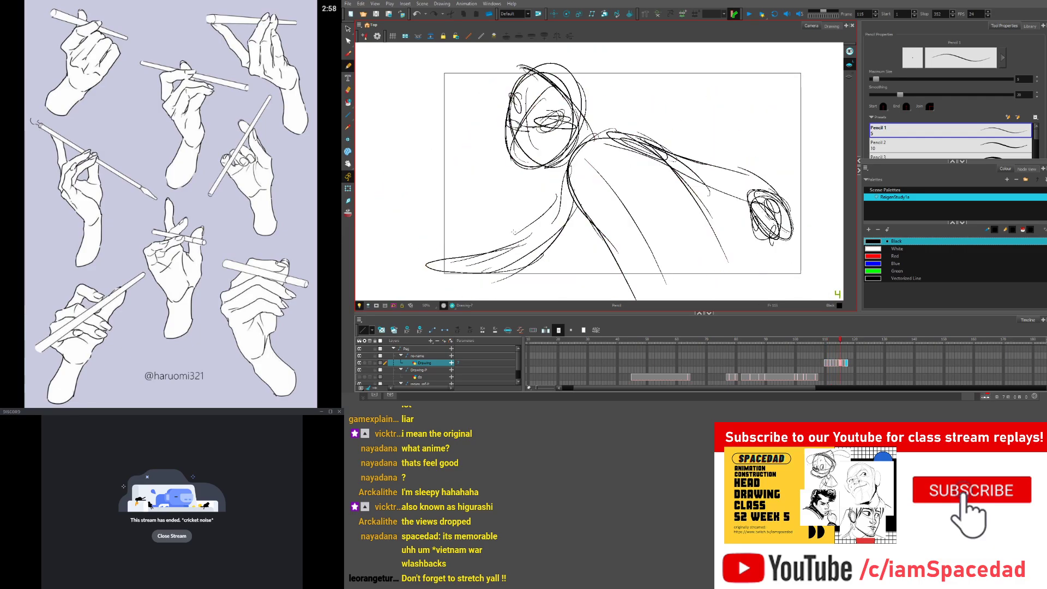
drag(431, 89, 494, 151)
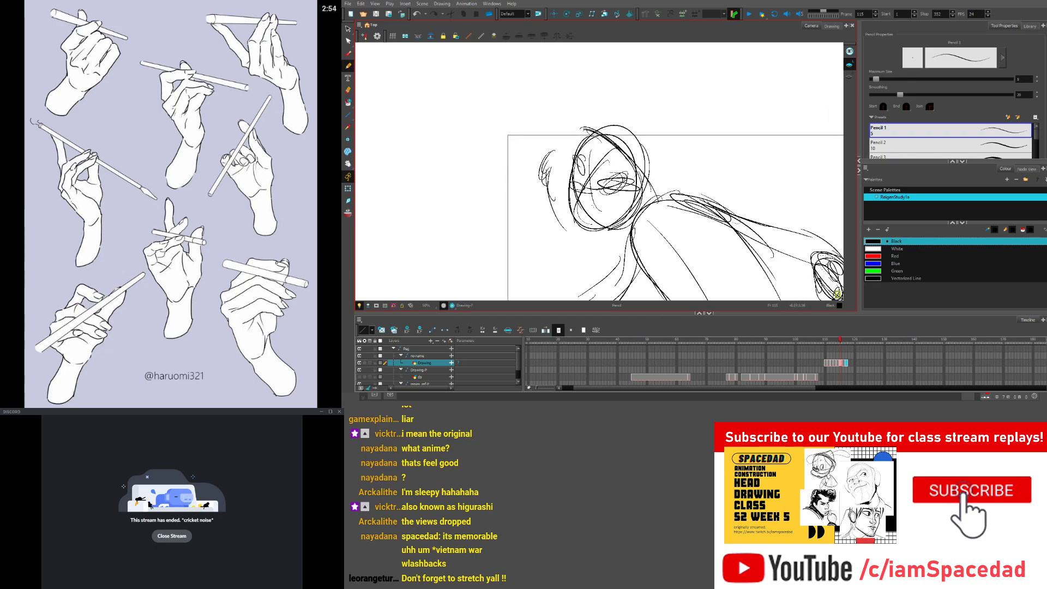
mouse_move(635, 170)
mouse_down()
mouse_move(597, 195)
mouse_move(634, 171)
mouse_up()
drag(562, 181, 566, 205)
mouse_move(556, 147)
mouse_down()
mouse_move(548, 185)
mouse_move(585, 220)
mouse_up()
drag(562, 210, 587, 224)
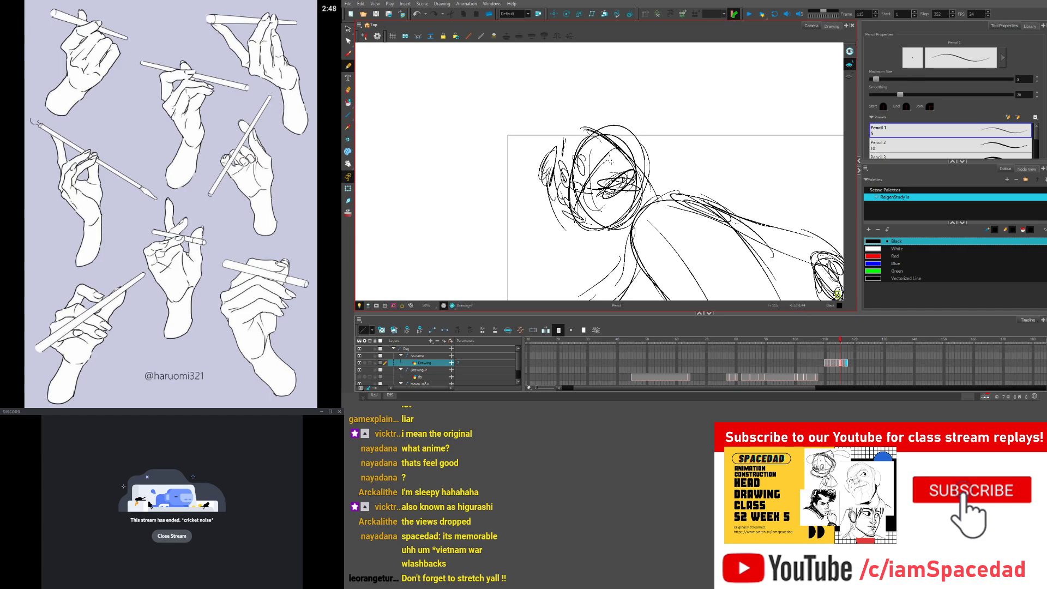
drag(608, 154, 619, 231)
On frame 114, go over the stretched head's outline, eye shapes and pointed end in black
key(comma)
mouse_move(562, 160)
mouse_down()
mouse_move(515, 95)
mouse_move(564, 106)
mouse_move(594, 167)
mouse_move(661, 210)
mouse_up()
drag(613, 178, 666, 205)
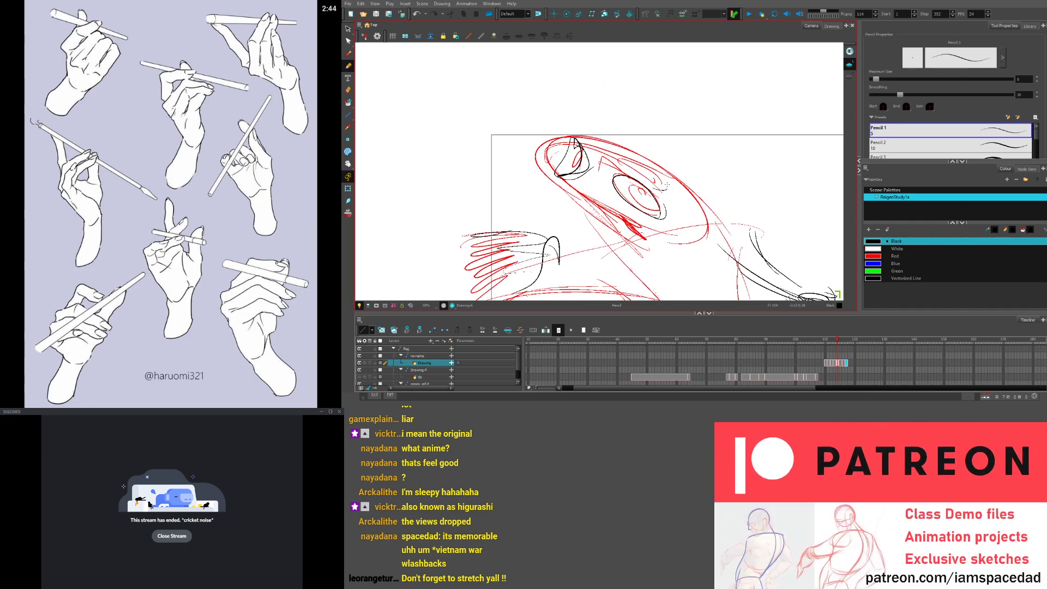
drag(607, 147, 666, 193)
drag(608, 146, 667, 188)
mouse_move(582, 140)
mouse_down()
mouse_move(571, 177)
mouse_move(664, 230)
mouse_move(591, 194)
mouse_up()
drag(568, 181, 623, 219)
mouse_move(552, 206)
mouse_down()
mouse_move(507, 91)
mouse_move(570, 170)
mouse_up()
Add black speed-line strokes along the smeared trailing arm on frame 114, following the red hatching
mouse_move(473, 185)
mouse_down()
mouse_move(569, 188)
mouse_move(499, 190)
mouse_up()
drag(577, 192, 474, 213)
drag(577, 221, 480, 238)
mouse_move(497, 276)
mouse_down()
mouse_move(573, 245)
mouse_move(497, 290)
mouse_move(503, 310)
mouse_up()
mouse_move(478, 251)
mouse_down()
mouse_move(470, 170)
mouse_move(381, 212)
mouse_up()
key(f)
key(g)
drag(679, 211, 652, 222)
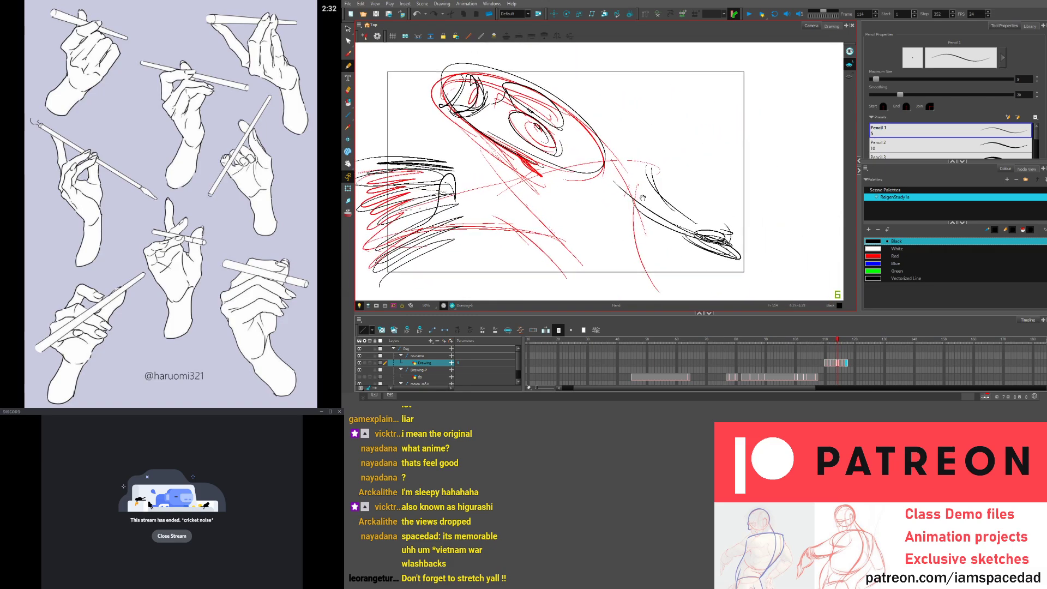
Reinforce the outstretched forearm on frames 114 and 115, and add contour strokes around the fist on frame 117
mouse_move(629, 163)
mouse_down()
mouse_move(719, 238)
mouse_move(763, 252)
mouse_move(722, 224)
mouse_up()
key(g)
mouse_move(680, 168)
mouse_down()
mouse_move(701, 188)
mouse_move(693, 202)
mouse_up()
drag(659, 167, 705, 220)
drag(646, 151, 695, 201)
key(g)
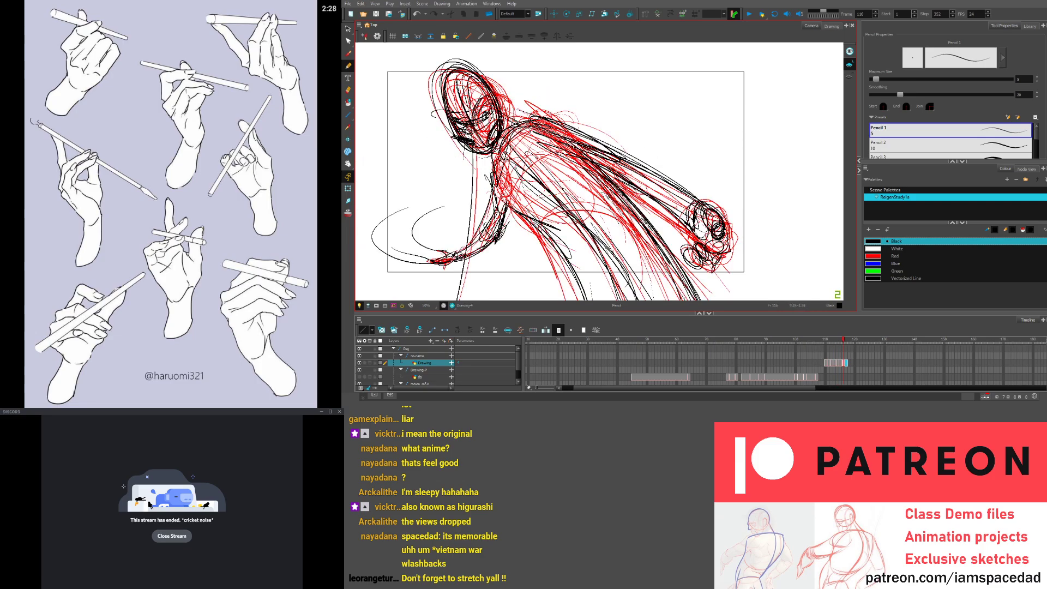
key(period)
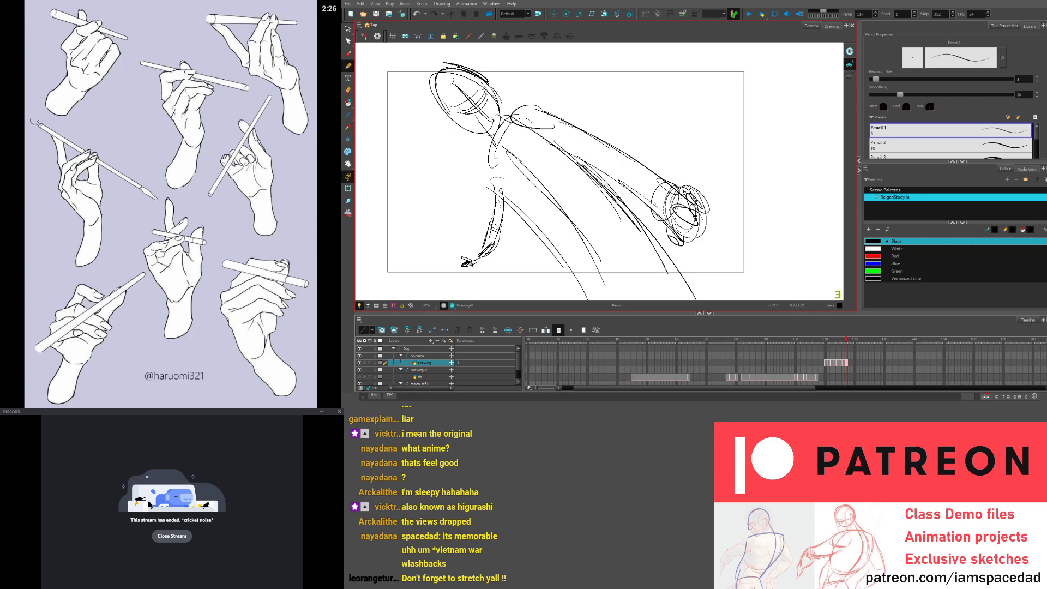
mouse_move(694, 201)
mouse_down()
mouse_move(707, 244)
mouse_move(694, 243)
mouse_up()
drag(693, 201, 705, 245)
Flip back and forth through frames 110 to 117 to check the motion of the outstretched arm
key(period)
key(comma)
key(comma)
key(comma)
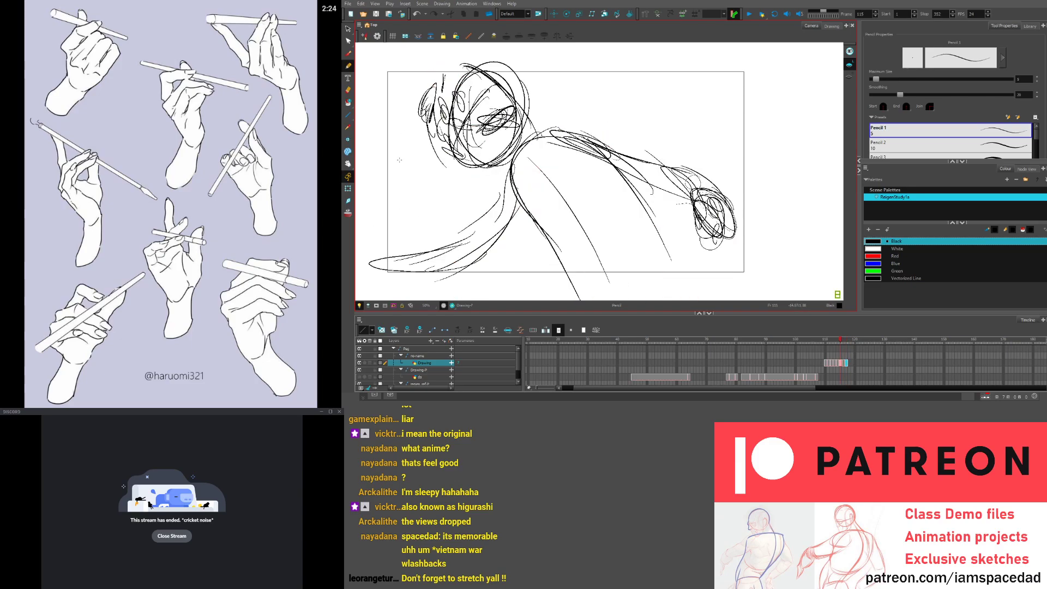
key(comma)
key(comma)
key(comma)
key(comma)
key(comma)
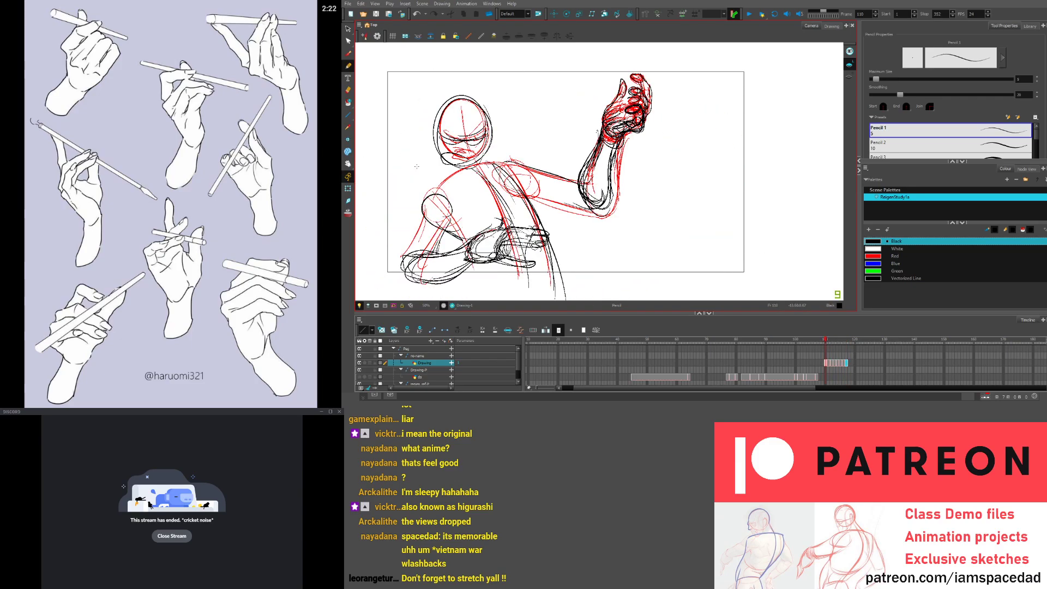
key(period)
key(period)
key(period)
key(period)
key(period)
key(period)
key(period)
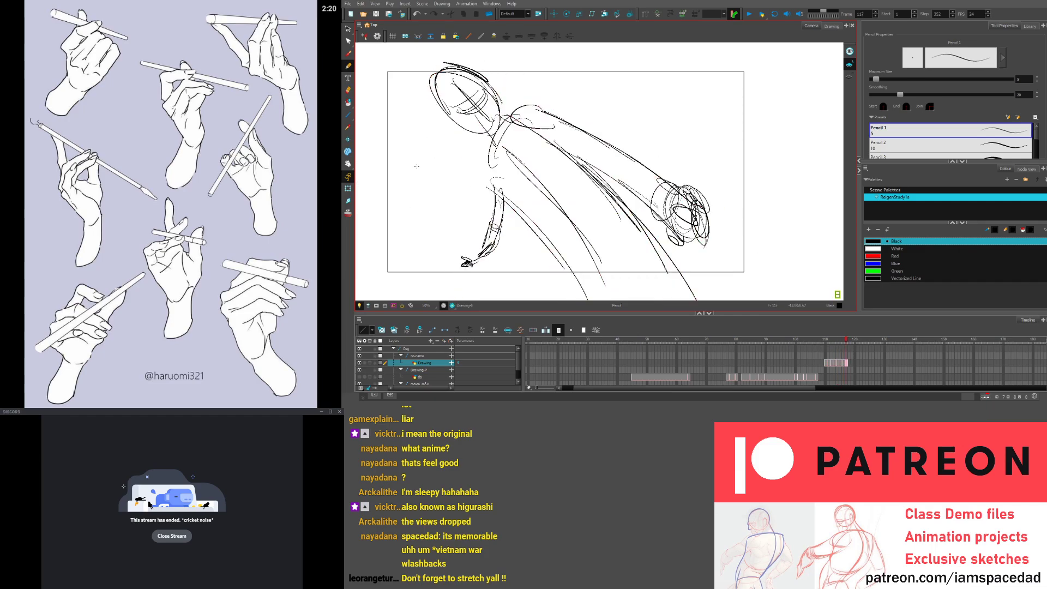
key(comma)
key(comma)
key(comma)
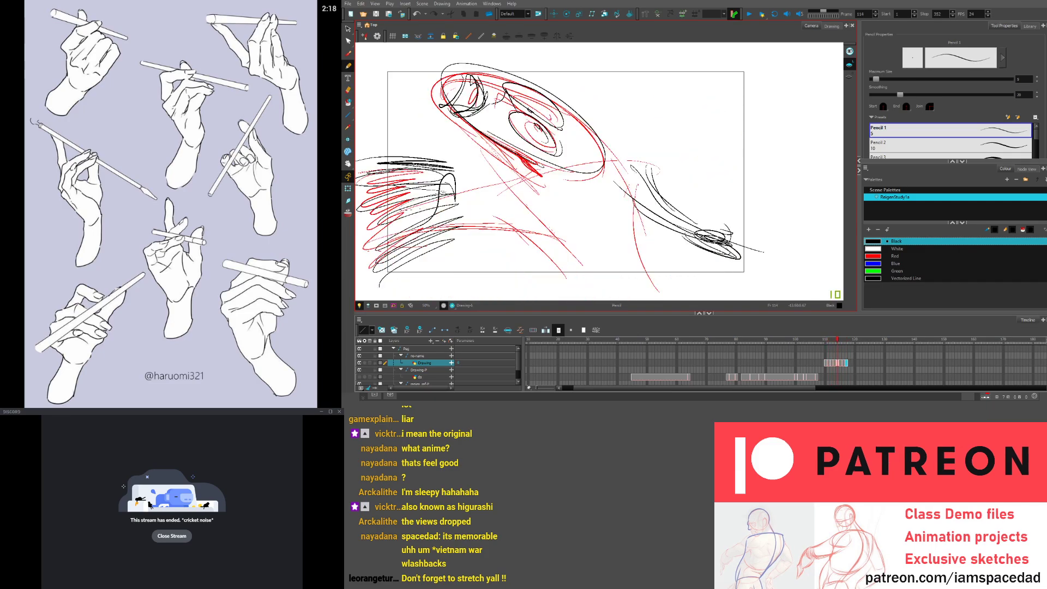
key(comma)
key(comma)
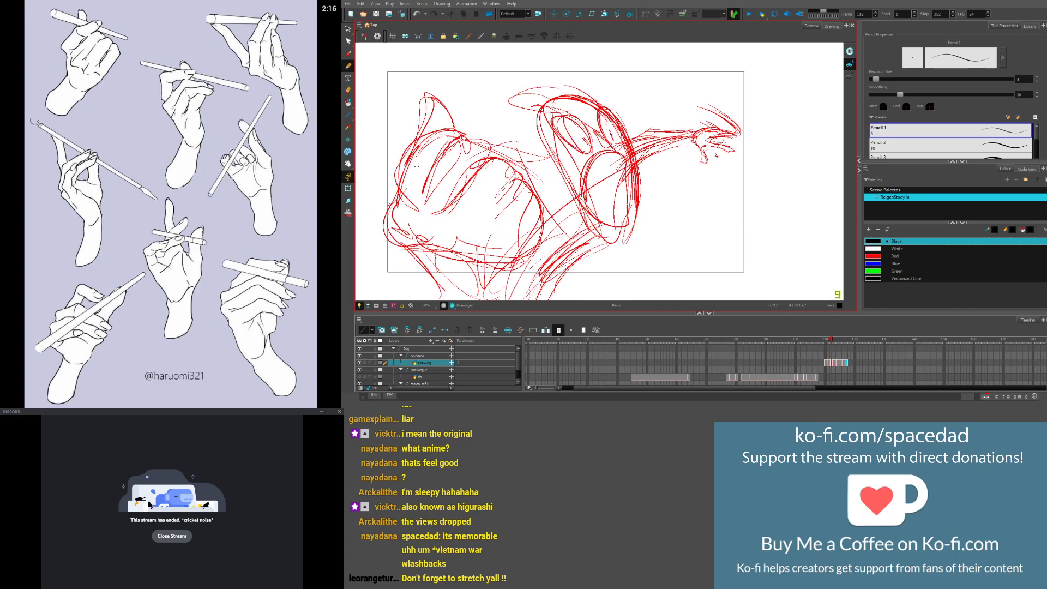
key(period)
key(period)
key(period)
key(period)
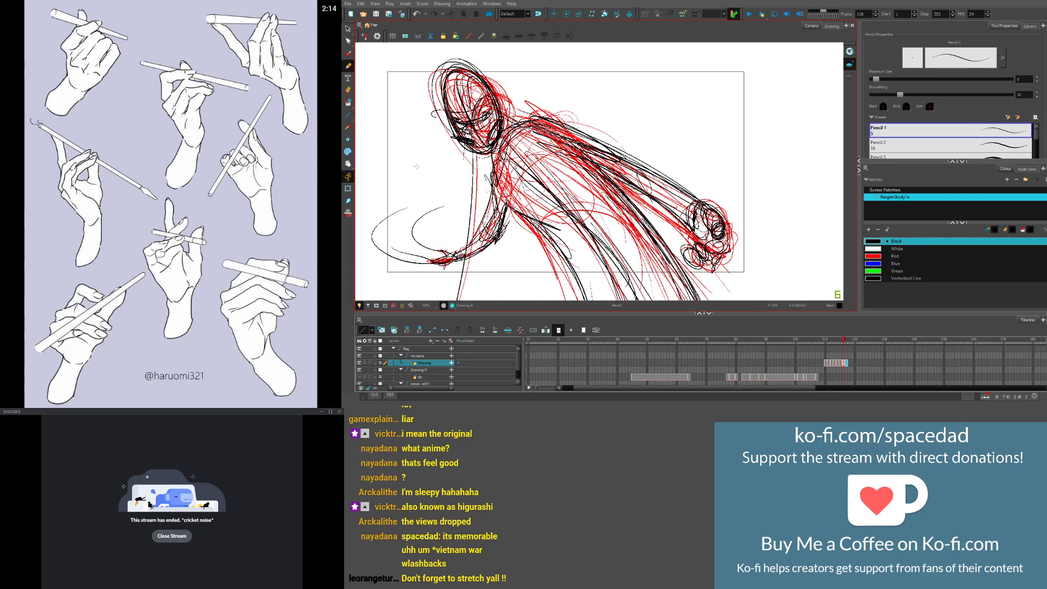
On frame 116, delete the outstretched arm's strokes and redraw the arm in black with a raised, bent elbow
click(349, 30)
mouse_move(630, 124)
mouse_down()
mouse_move(629, 148)
mouse_move(674, 234)
mouse_up()
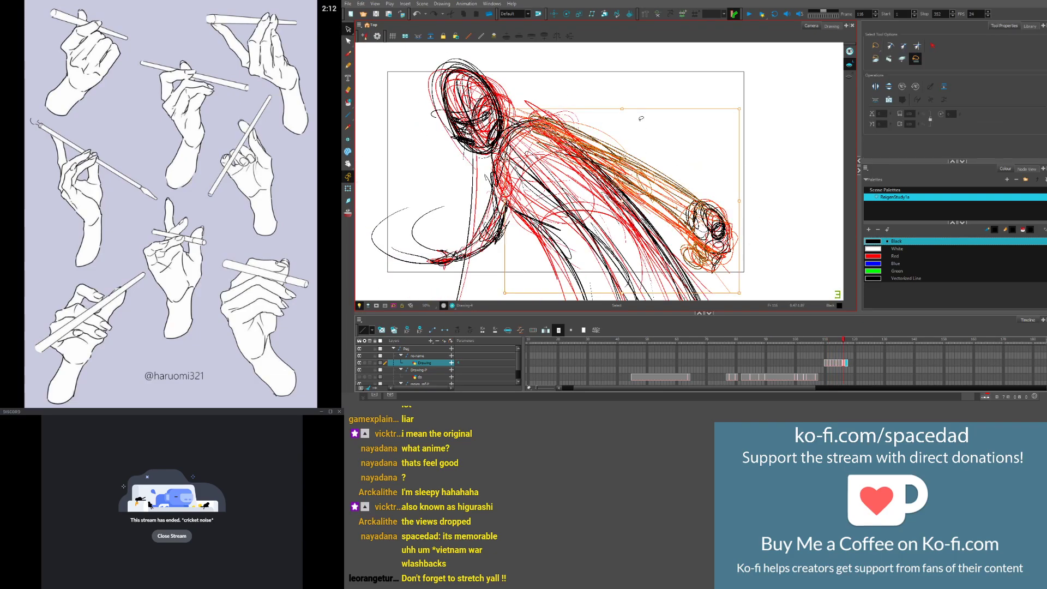
key(Delete)
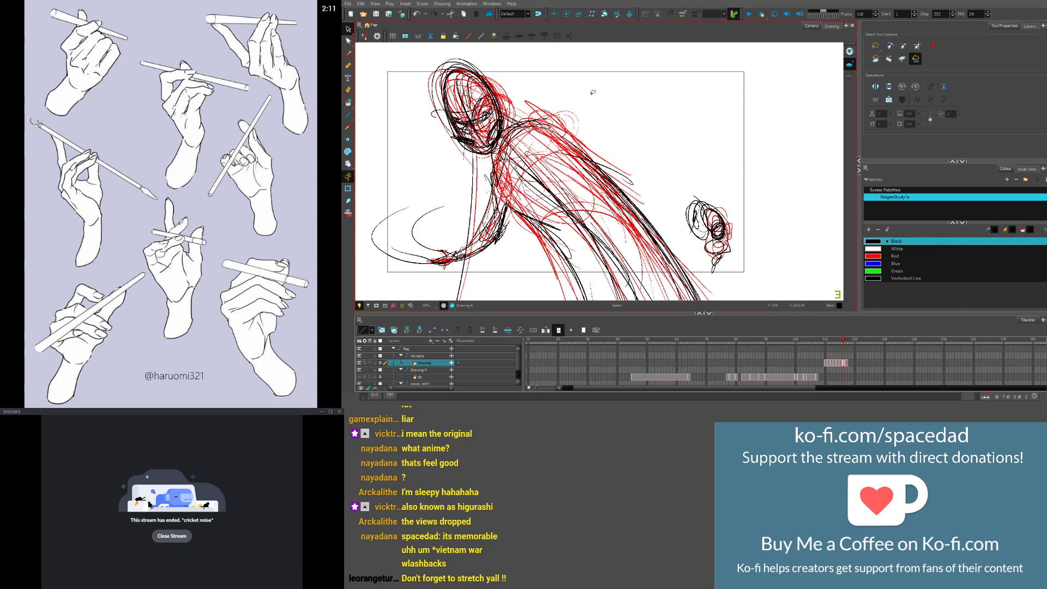
click(347, 65)
drag(571, 131, 705, 200)
drag(644, 157, 704, 200)
drag(640, 177, 688, 222)
drag(612, 164, 682, 212)
On frame 117, select and delete the strokes of the outstretched arm and fist
key(period)
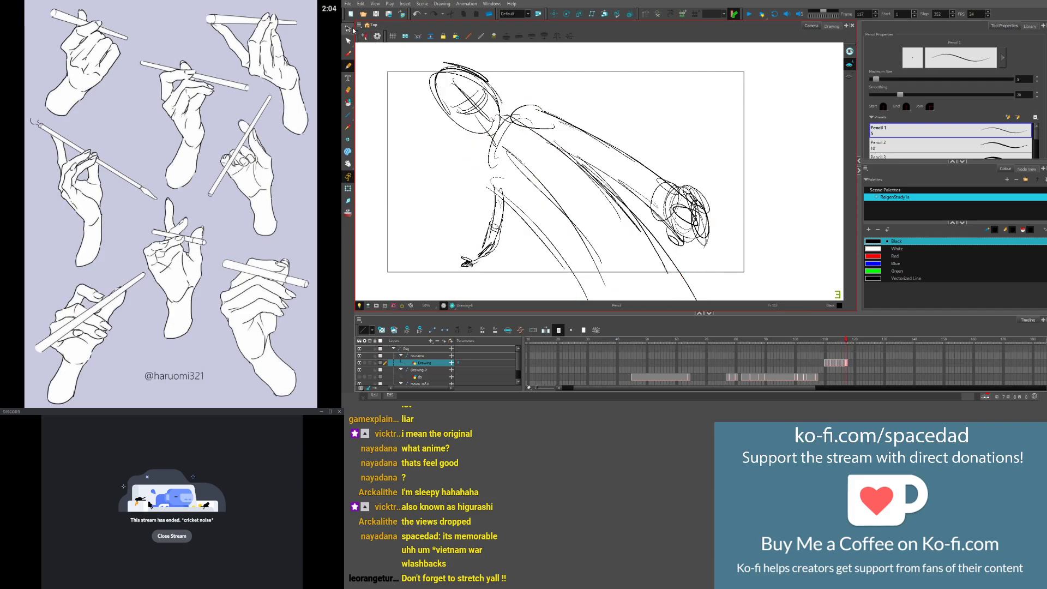
drag(650, 129, 712, 196)
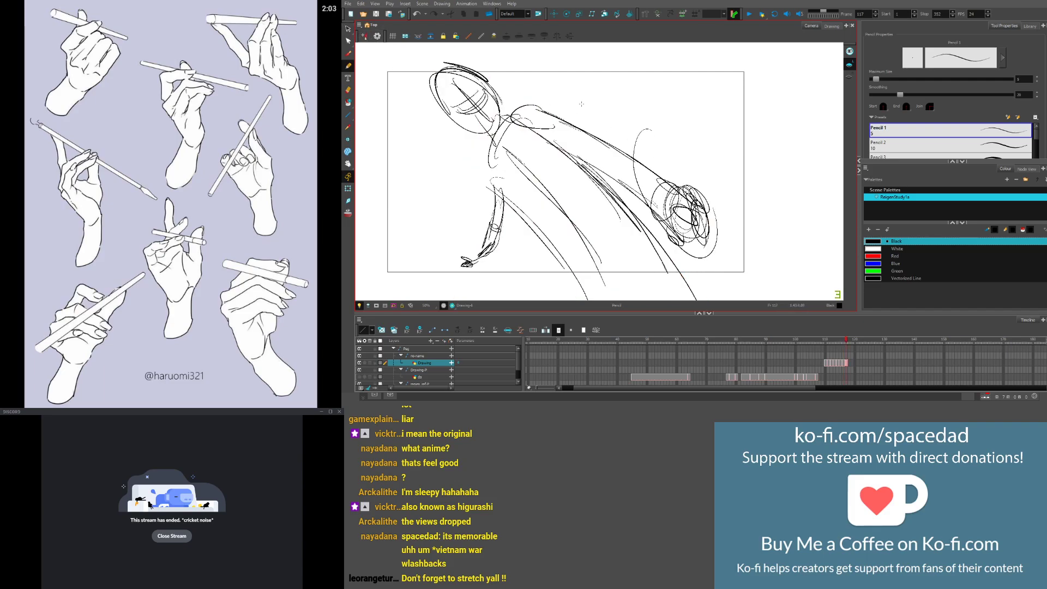
click(348, 29)
mouse_move(628, 108)
mouse_down()
mouse_move(637, 189)
mouse_move(644, 112)
mouse_up()
key(Delete)
Redraw the outstretched arm on frame 117 with a bent elbow and a drooping hand, comparing it with frames 115 and 116
click(348, 65)
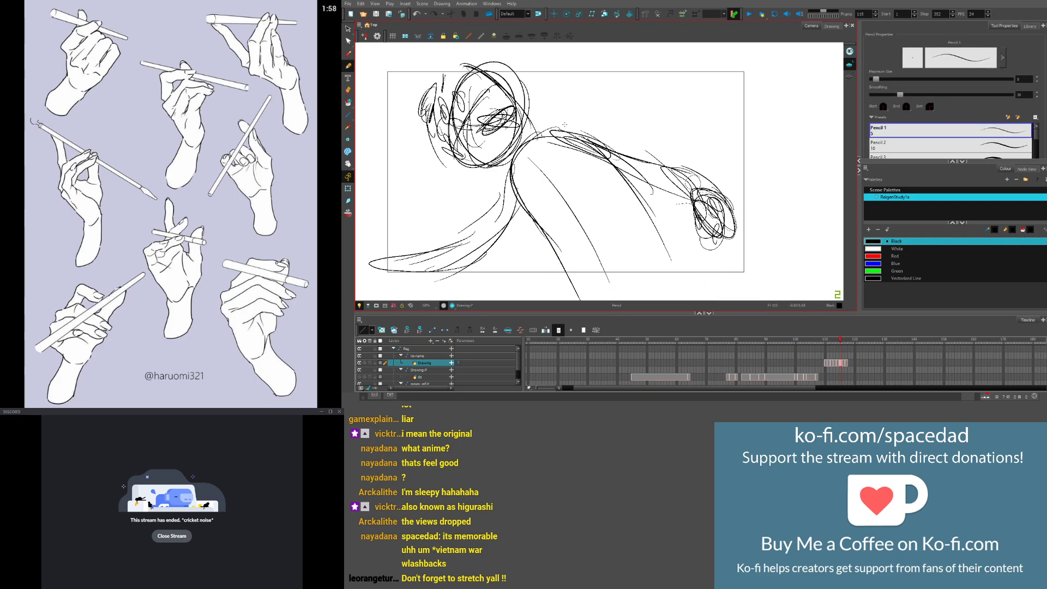
key(.)
key(.)
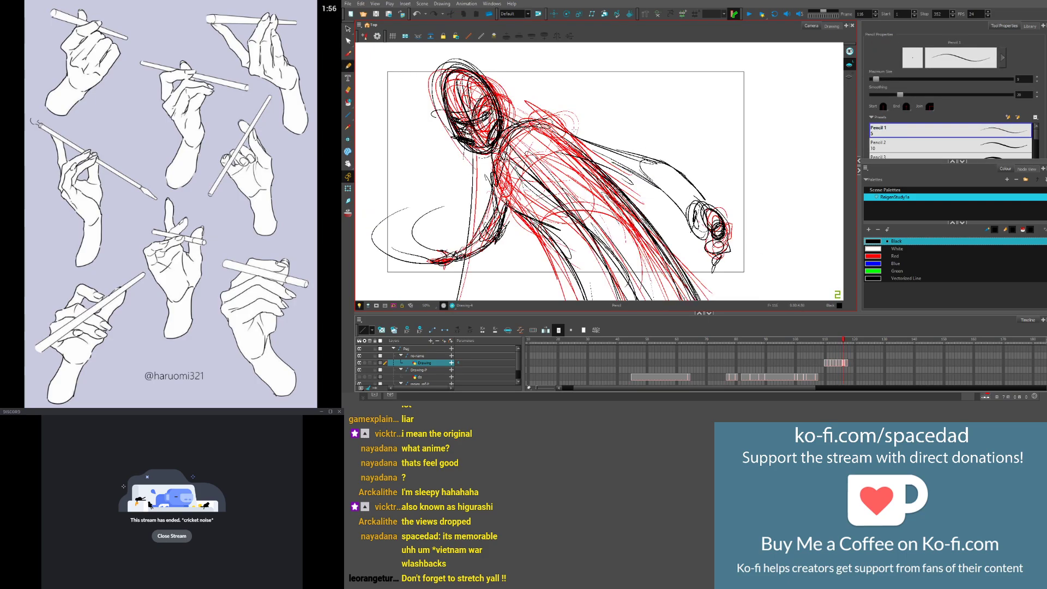
key(.)
drag(540, 112, 637, 140)
drag(564, 135, 682, 162)
mouse_move(633, 133)
mouse_down()
mouse_move(670, 154)
mouse_move(701, 215)
mouse_up()
drag(657, 165, 657, 181)
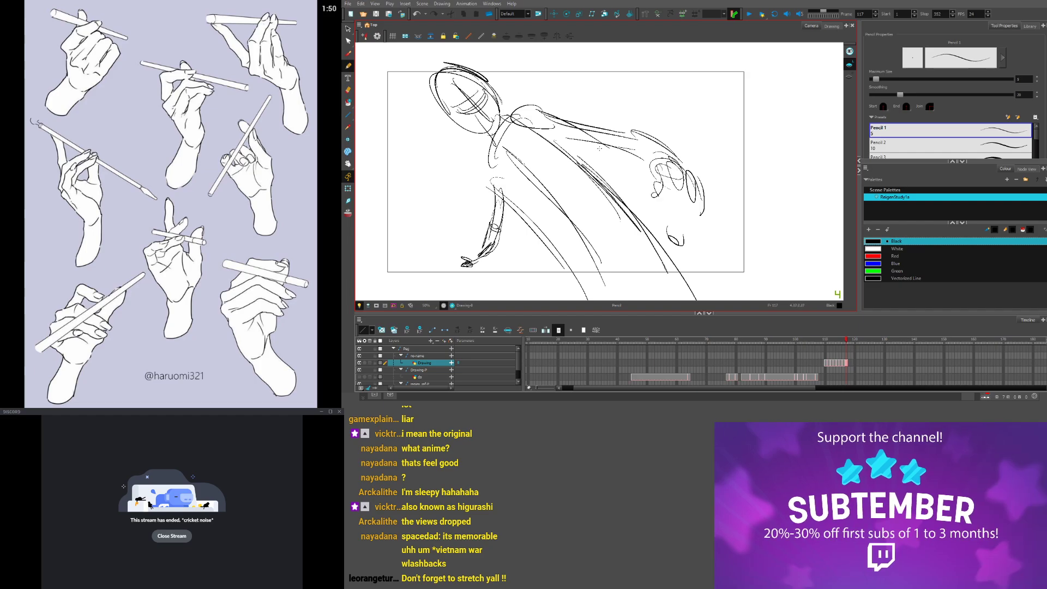
Flip between frames 115 and 117 and add strokes to the drooping hand on frame 117
drag(599, 148, 674, 137)
key(.)
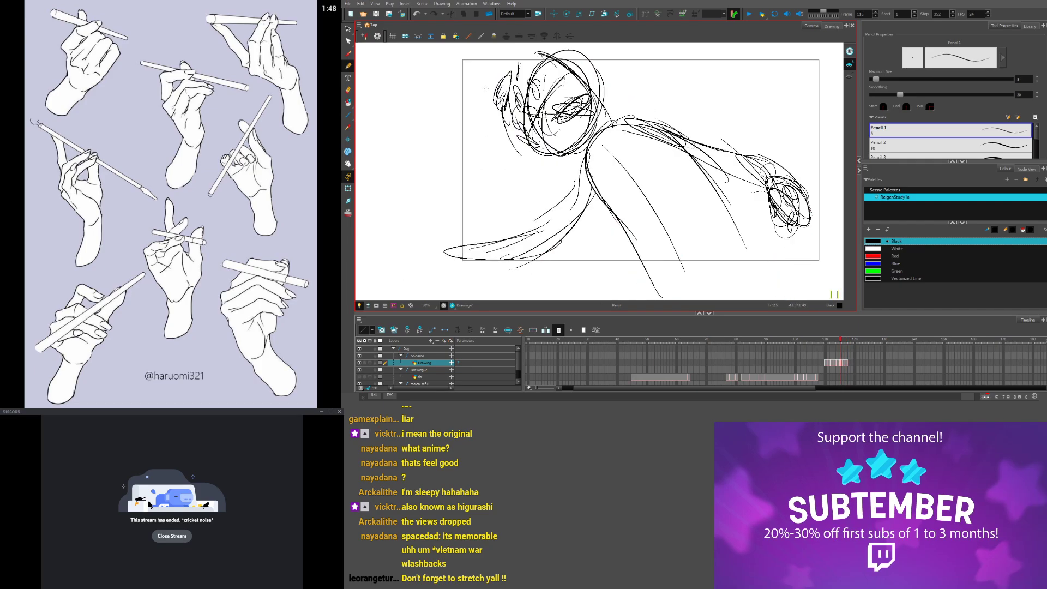
drag(734, 213, 622, 209)
key(.)
key(.)
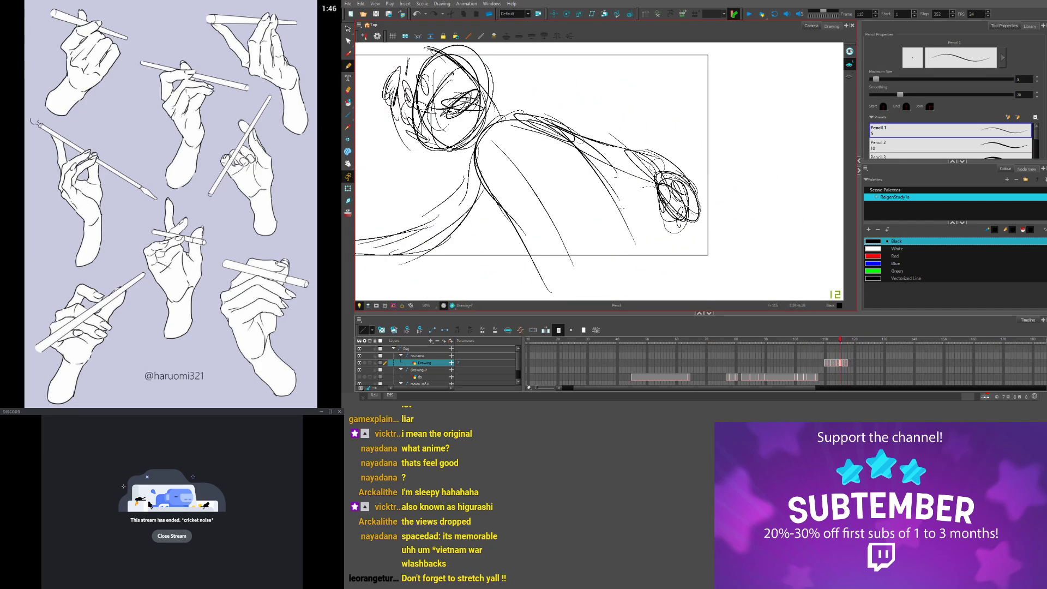
key(.)
key(.)
mouse_move(655, 192)
mouse_down()
mouse_move(670, 240)
mouse_move(676, 203)
mouse_move(689, 245)
mouse_move(668, 250)
mouse_up()
key(.)
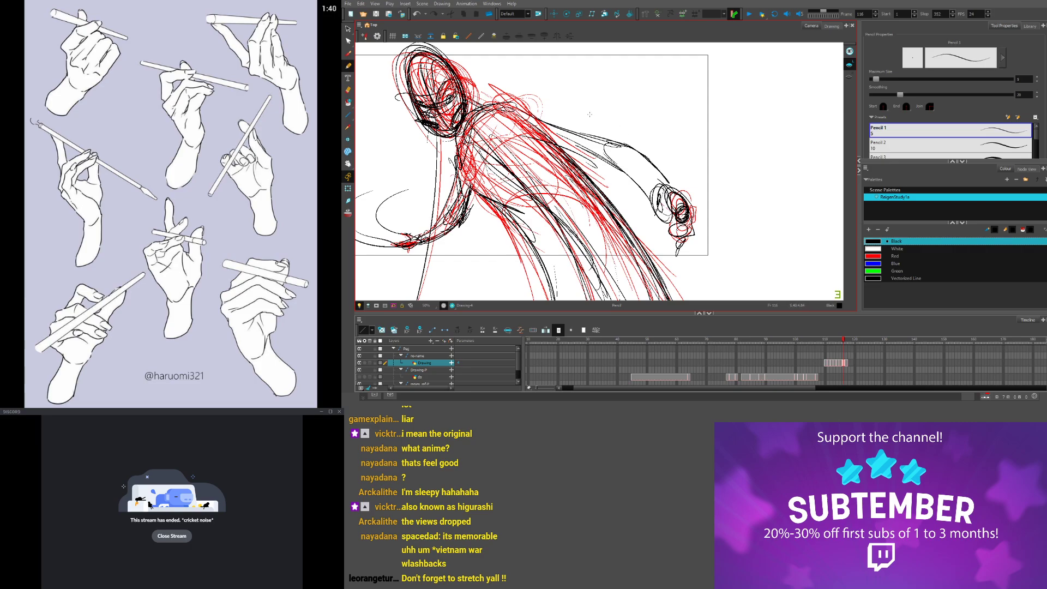
Select the outstretched arm and hand on frame 116, rotate them slightly upward and narrow them, comparing with the neighbouring frame
mouse_move(594, 95)
mouse_down()
mouse_move(633, 197)
mouse_move(681, 250)
mouse_up()
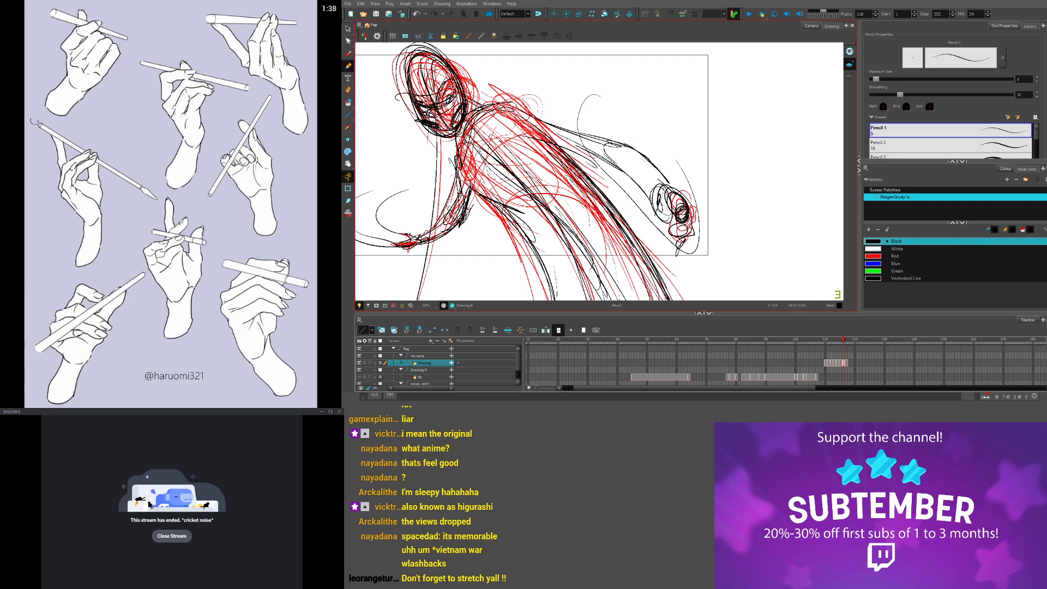
key(ctrl+z)
click(348, 30)
mouse_move(606, 96)
mouse_down()
mouse_move(658, 244)
mouse_move(671, 164)
mouse_up()
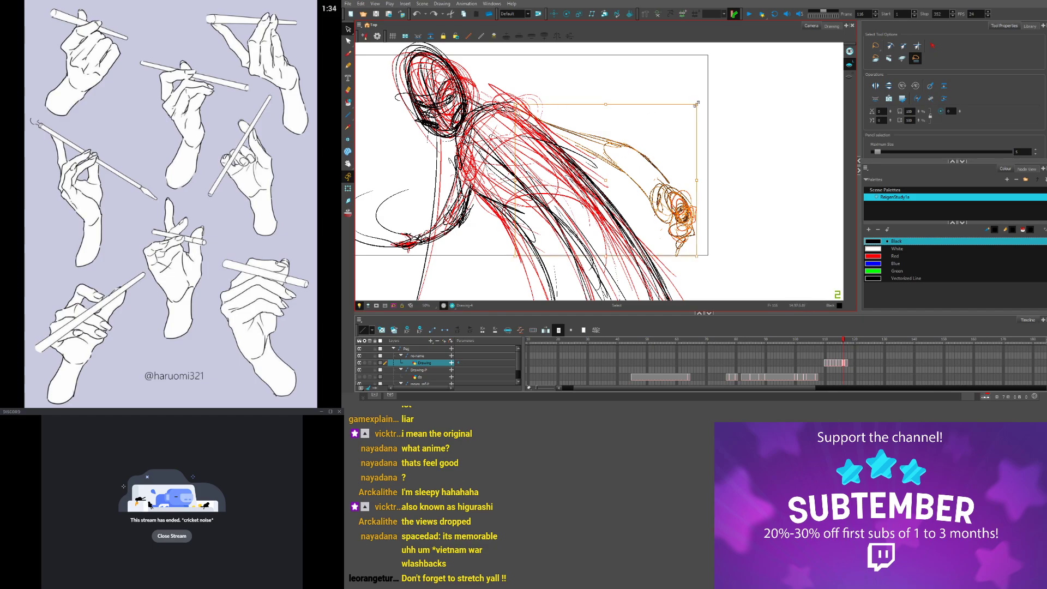
drag(696, 100, 696, 85)
drag(706, 171, 692, 163)
key(comma)
key(period)
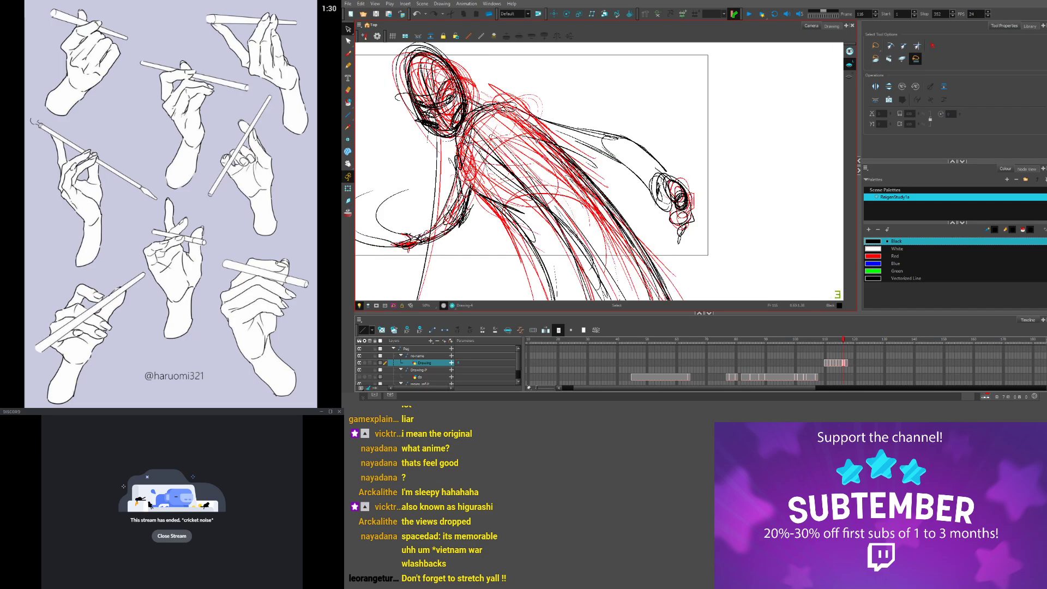
drag(598, 100, 665, 232)
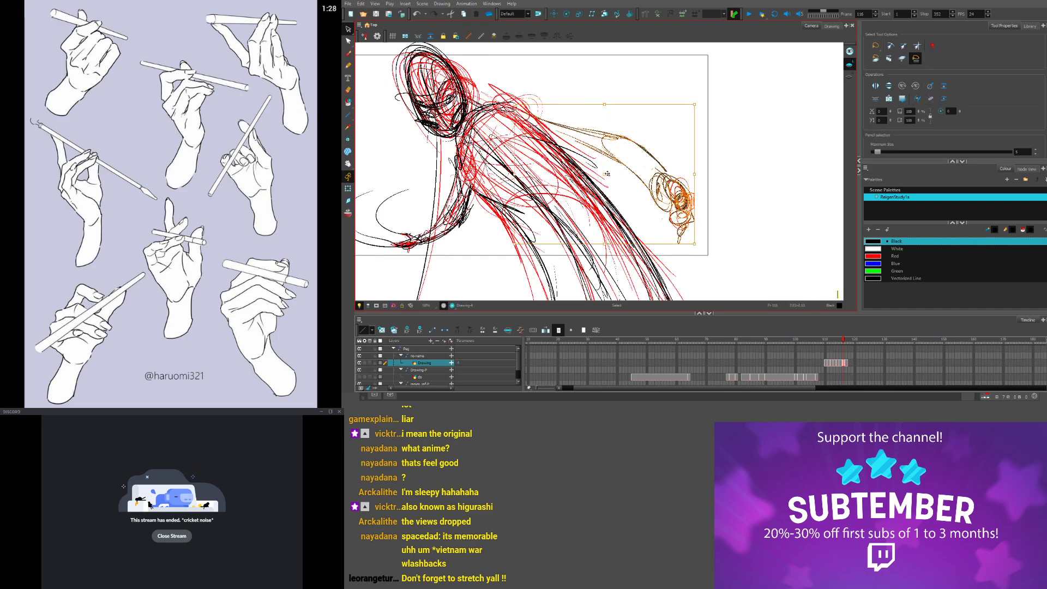
drag(695, 180, 690, 175)
drag(692, 246, 692, 230)
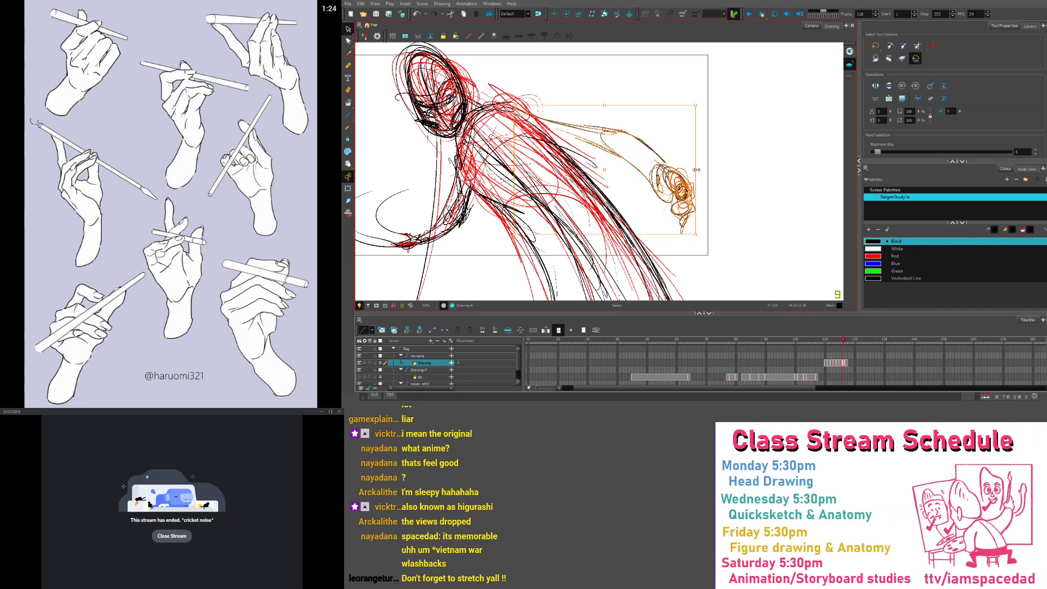
On frame 114, select and delete the black strokes of the outstretched arm and hand
key(period)
key(comma)
key(comma)
key(comma)
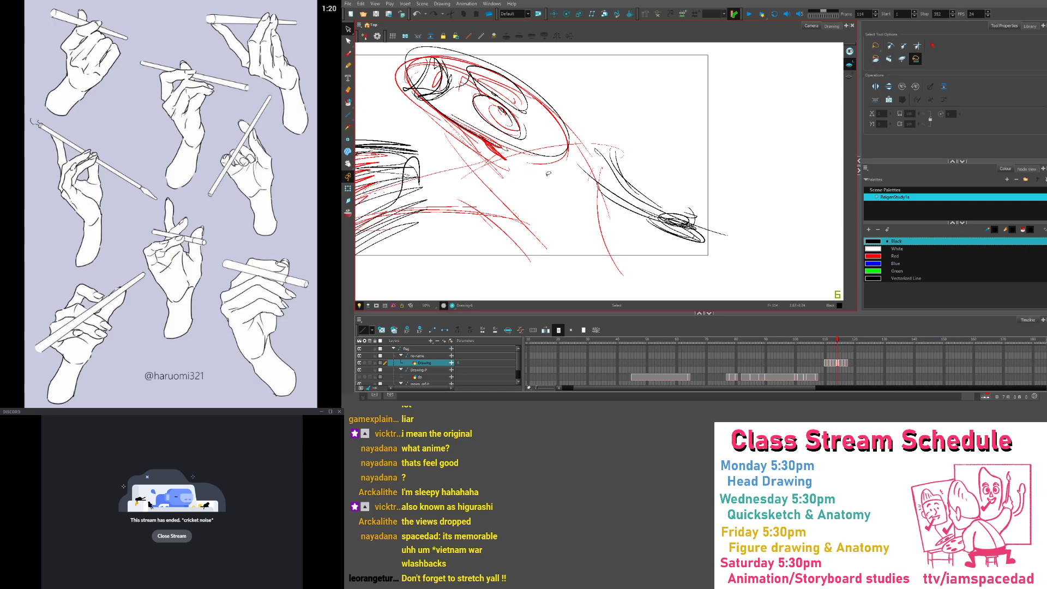
drag(652, 169, 638, 210)
key(Delete)
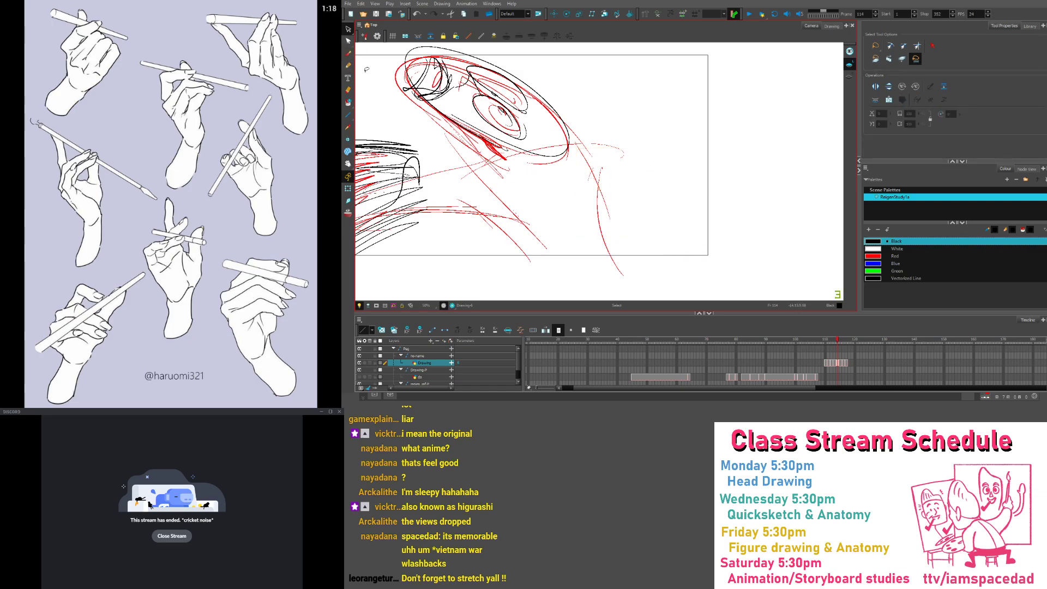
mouse_move(627, 143)
mouse_down()
mouse_move(617, 176)
mouse_move(614, 164)
mouse_up()
Redraw the arm on frame 114 in black as an S-curve from the raised elbow down to a trailing hand
click(348, 66)
mouse_move(583, 145)
mouse_down()
mouse_move(602, 144)
mouse_move(615, 170)
mouse_up()
drag(610, 158, 633, 224)
mouse_move(582, 172)
mouse_down()
mouse_move(648, 242)
mouse_move(693, 245)
mouse_up()
drag(632, 232, 679, 261)
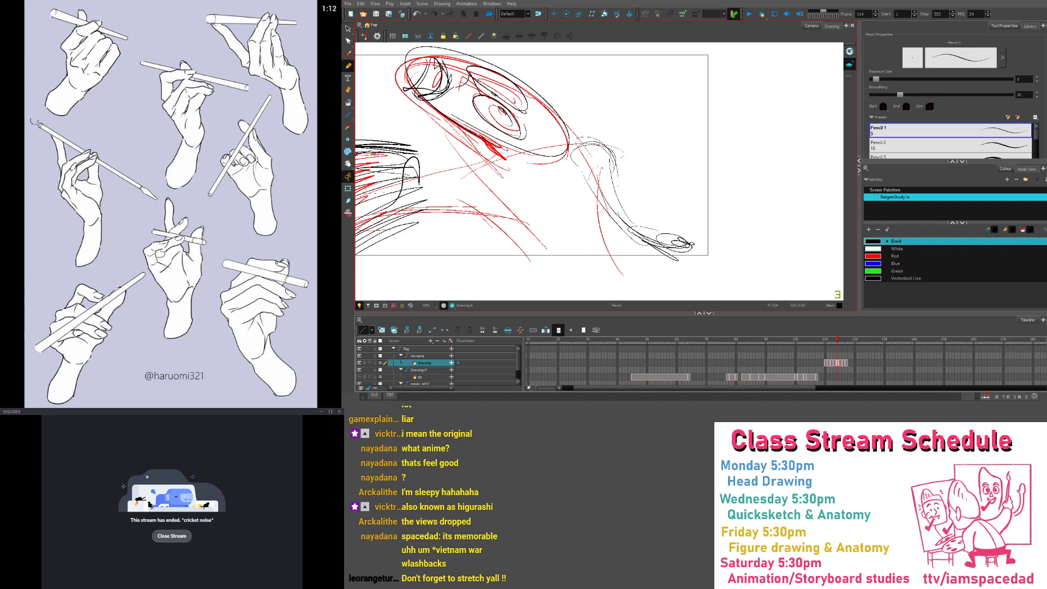
Select the outstretched arm and hand on frame 116, narrow and shorten them, and nudge them slightly upward
key(period)
key(period)
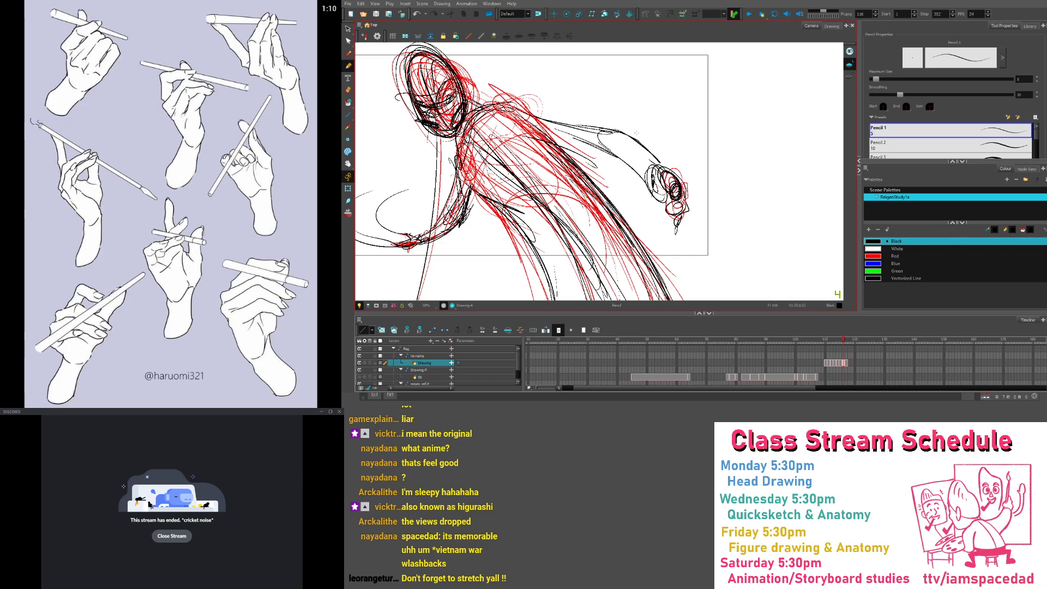
click(348, 29)
mouse_move(628, 96)
mouse_down()
mouse_move(591, 124)
mouse_move(647, 141)
mouse_up()
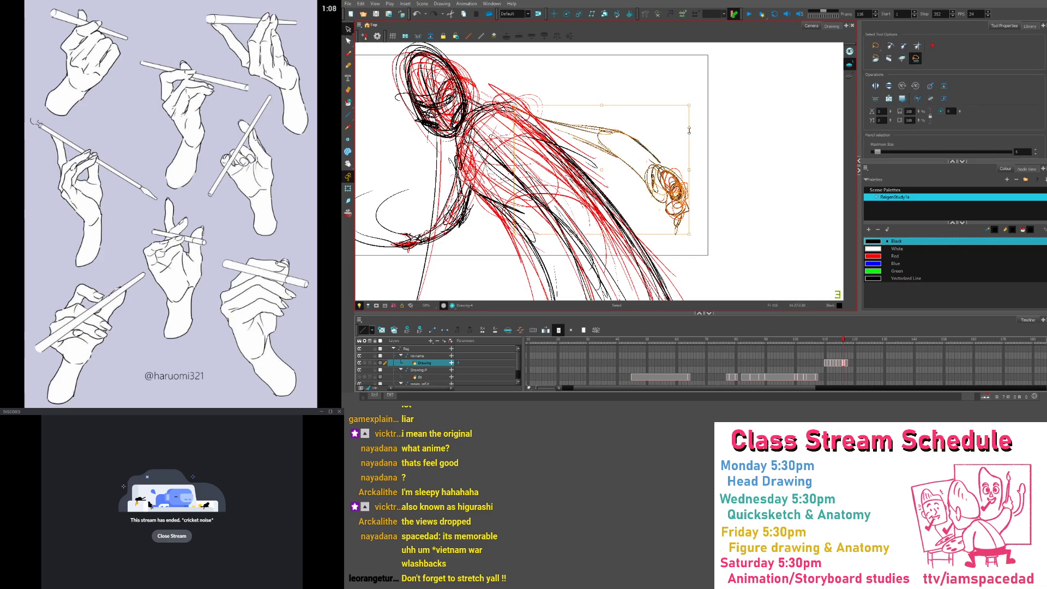
drag(698, 103, 692, 96)
drag(694, 171, 679, 175)
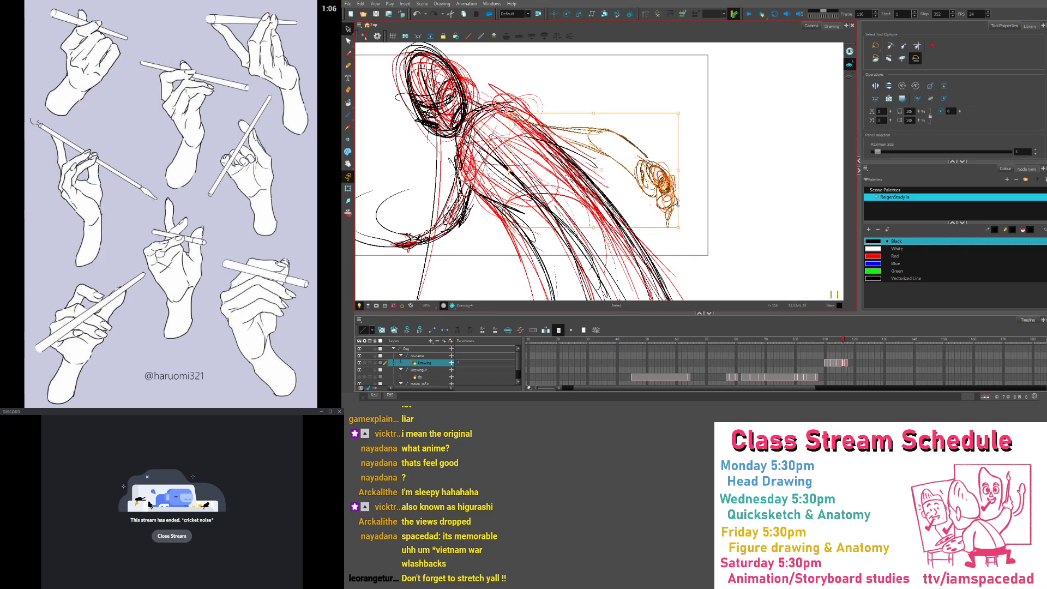
drag(684, 230, 682, 223)
drag(560, 132, 553, 118)
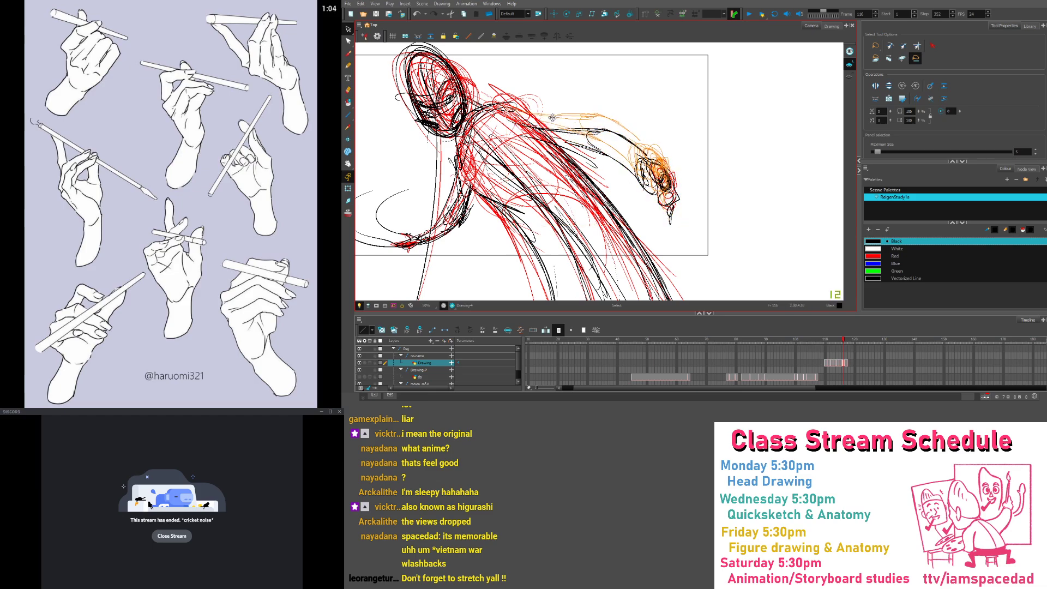
key(ctrl+z)
drag(677, 161, 683, 161)
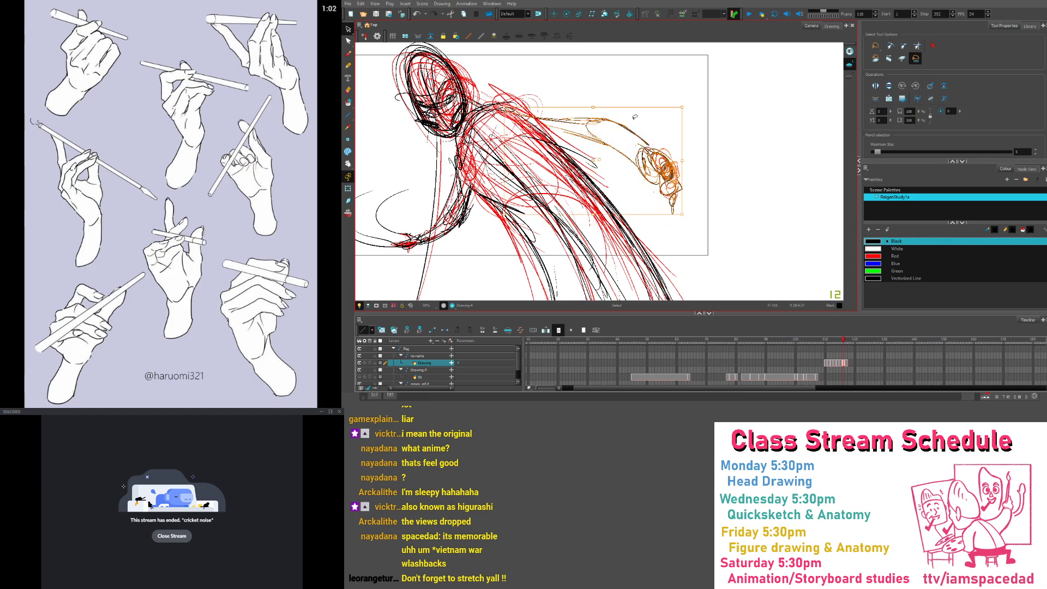
On frame 117, select the outstretched arm and hand, raise and narrow them, and compare the pose with the preceding frames
key(period)
key(comma)
key(period)
drag(589, 83, 550, 84)
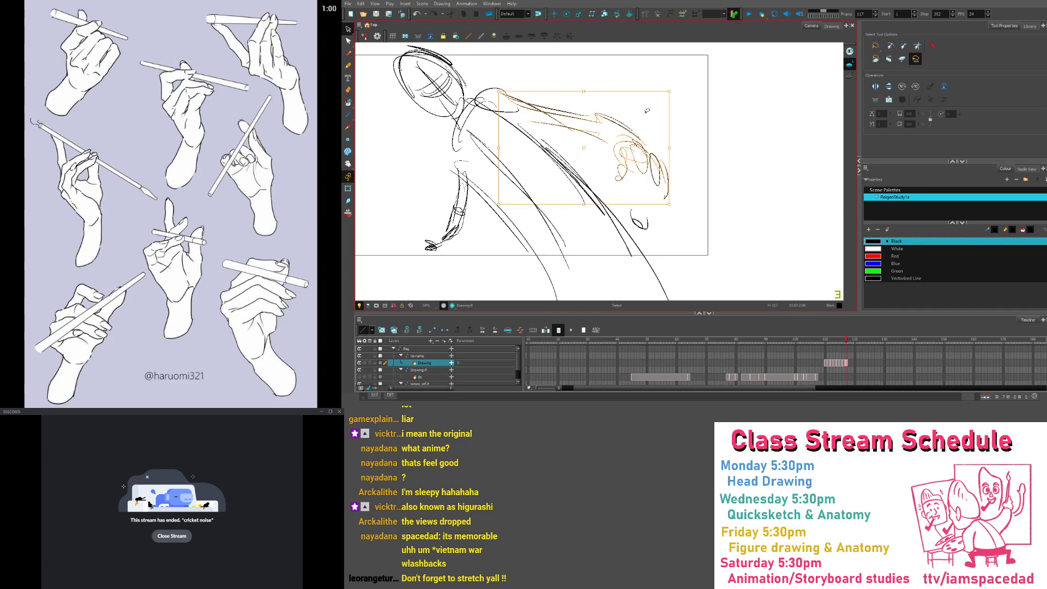
drag(669, 148, 642, 135)
key(comma)
key(comma)
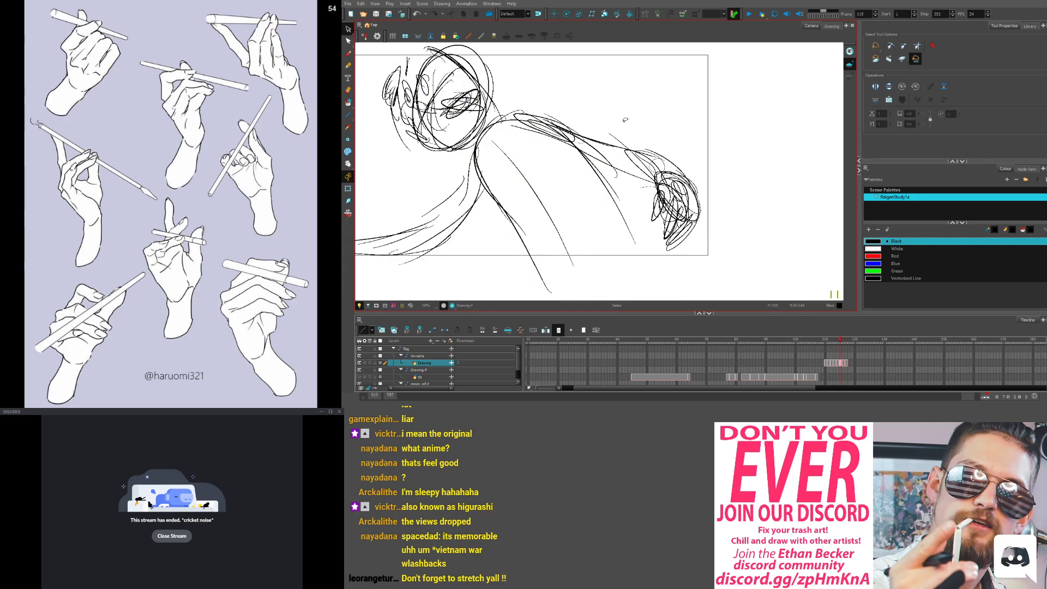
key(comma)
key(comma)
key(period)
key(period)
key(period)
key(period)
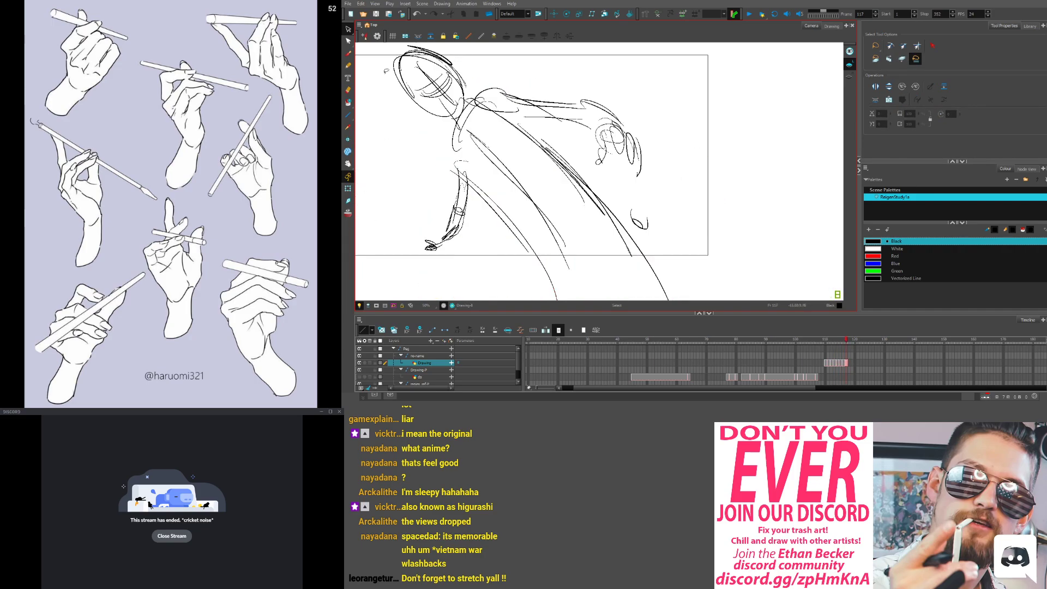
Try shifting the drooping hand closer to the body on frame 116, comparing it with frames 115 and 117
key(comma)
drag(659, 149, 628, 155)
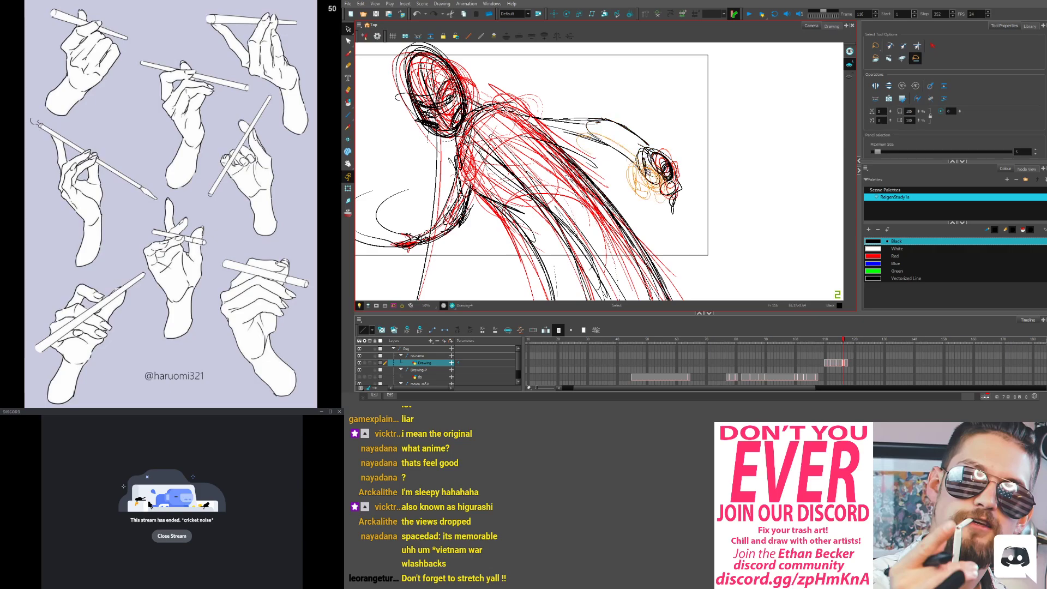
key(period)
key(comma)
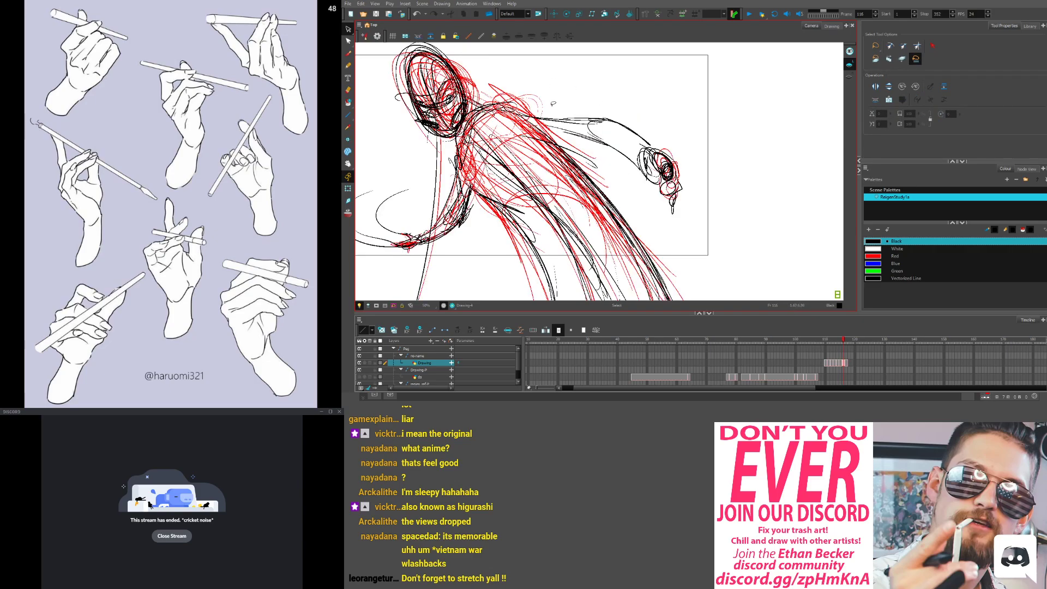
key(period)
mouse_move(646, 143)
mouse_down()
mouse_move(639, 155)
mouse_move(617, 137)
mouse_move(631, 151)
mouse_up()
key(comma)
key(comma)
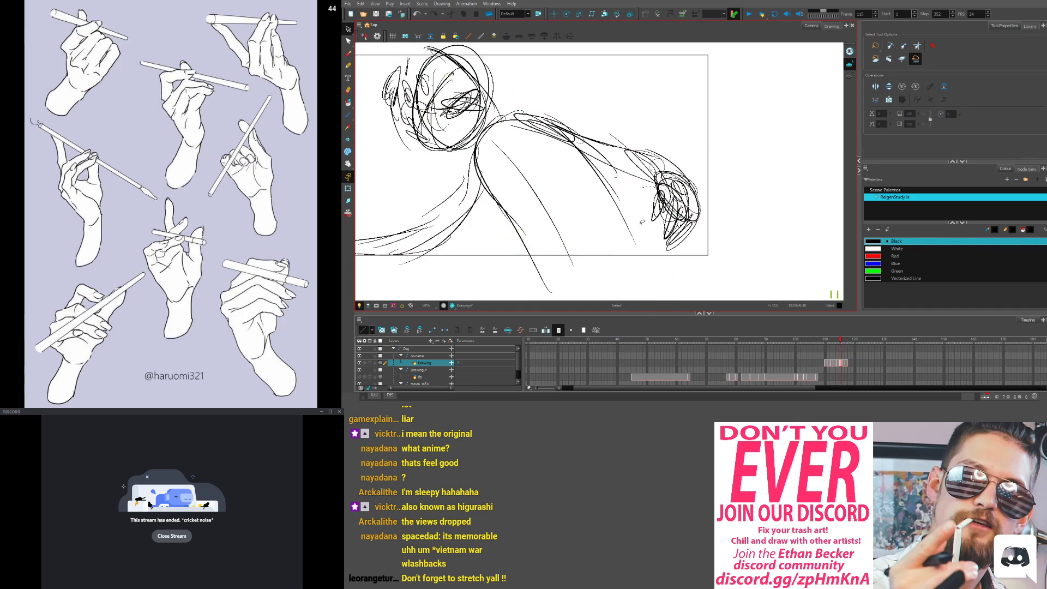
key(period)
key(period)
mouse_move(605, 160)
mouse_down()
mouse_move(635, 138)
mouse_move(642, 185)
mouse_move(654, 174)
mouse_move(631, 143)
mouse_up()
click(641, 141)
Flip back and forth between frames 110 and 117 to check how the reworked arm follows through
key(period)
key(period)
key(comma)
key(comma)
key(comma)
key(comma)
key(comma)
key(comma)
key(comma)
key(comma)
key(comma)
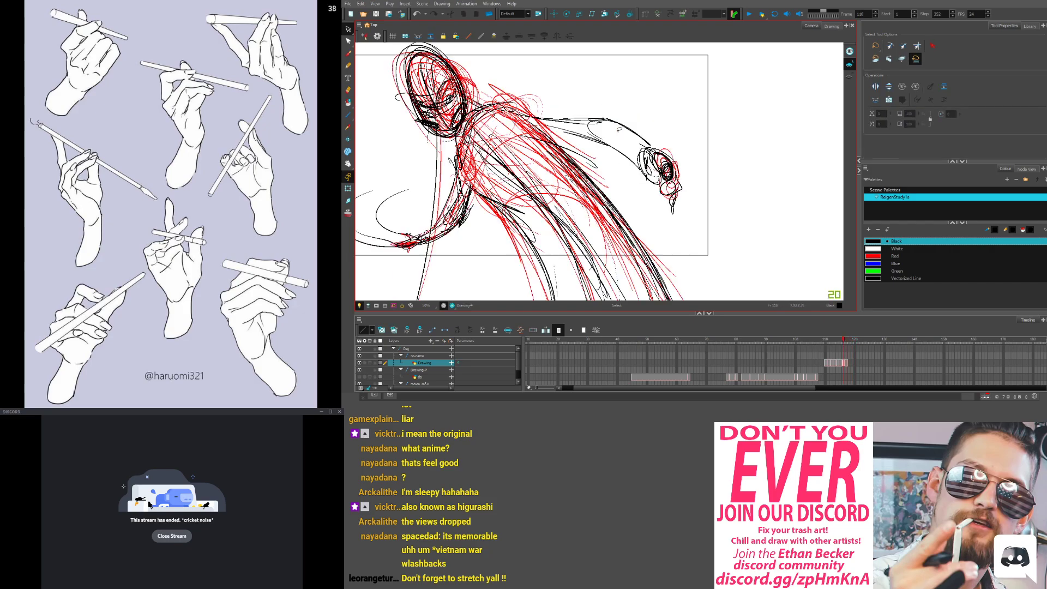
key(period)
key(period)
key(period)
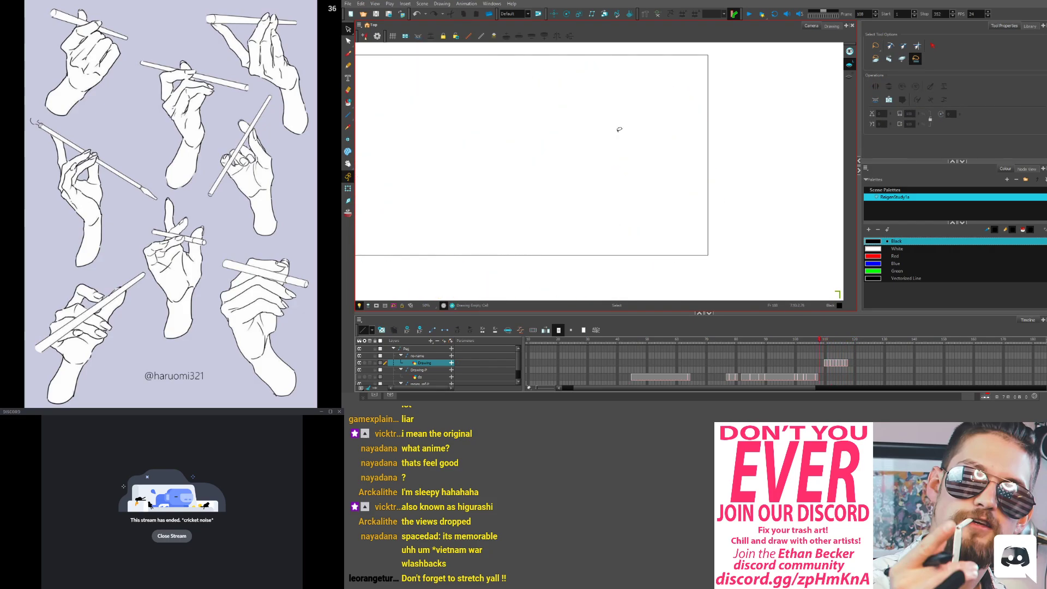
drag(465, 235, 537, 234)
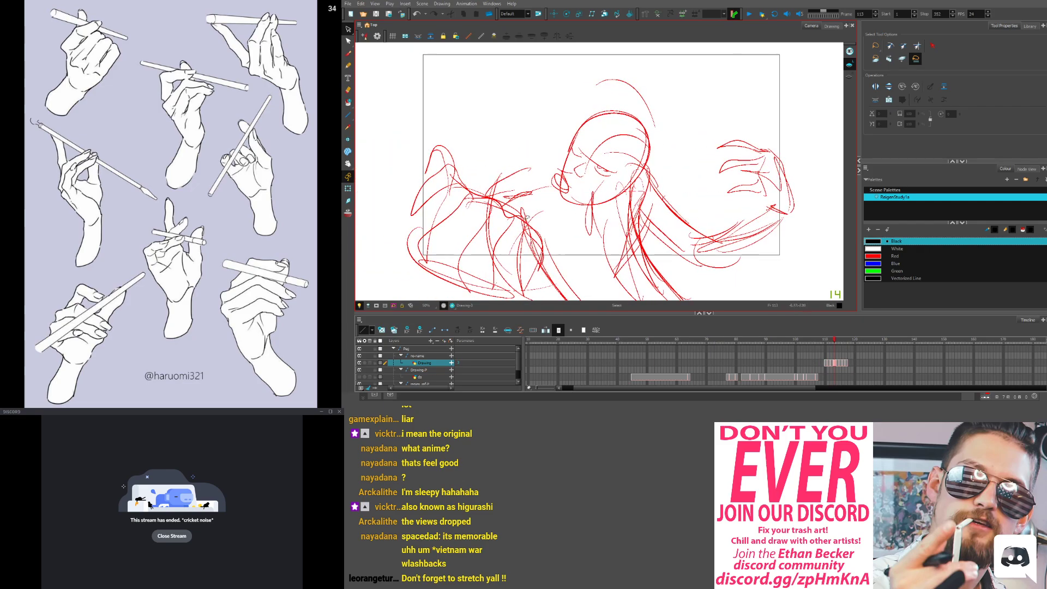
key(comma)
key(period)
key(period)
key(period)
key(period)
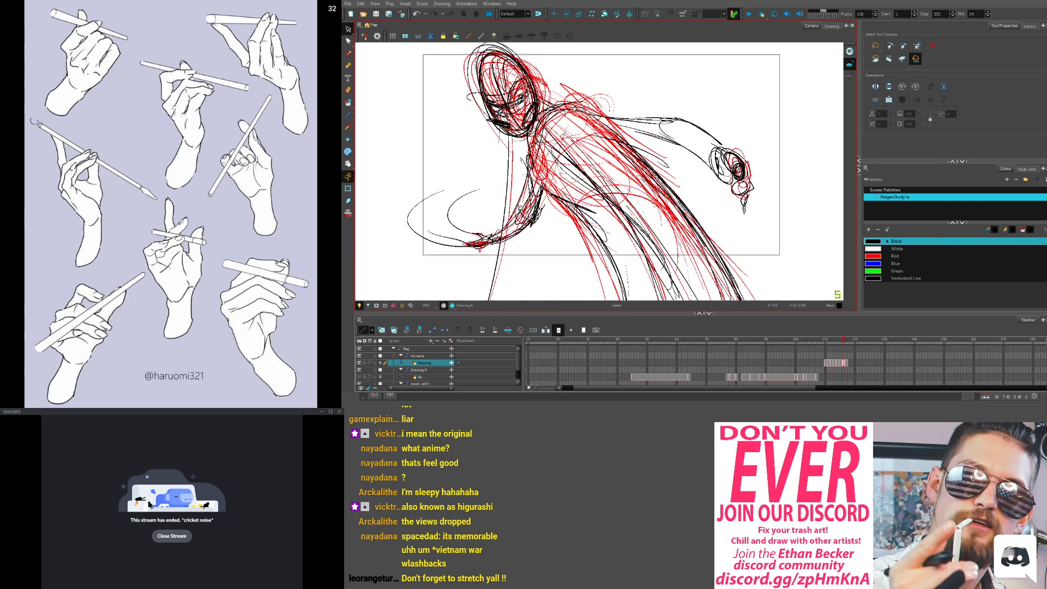
key(comma)
key(comma)
key(comma)
key(comma)
key(comma)
key(comma)
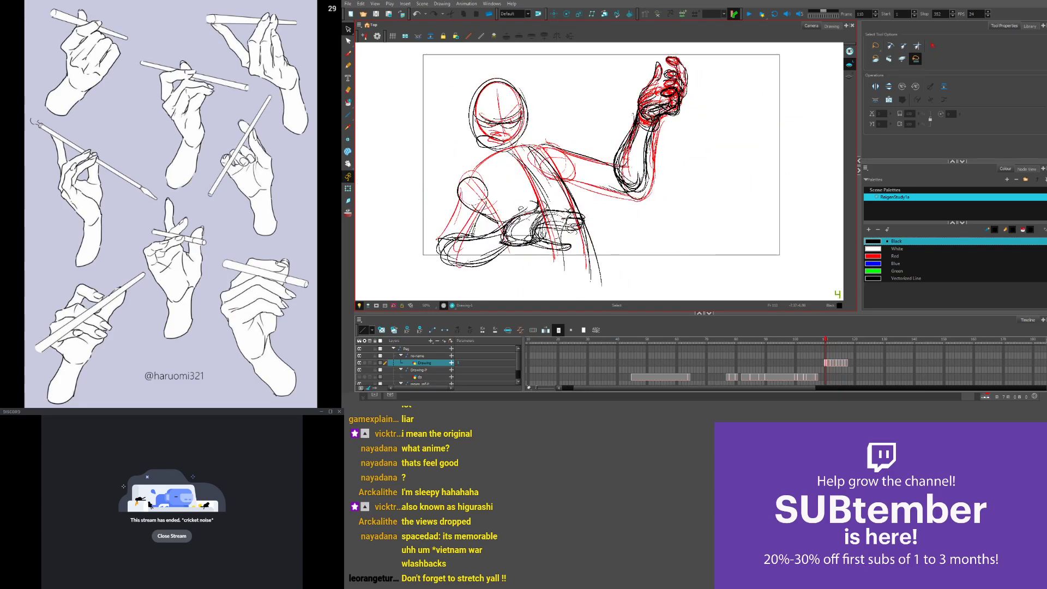
View the whole camera frame smaller and flip repeatedly through the rough poses from frame 110 onward to judge the smear's timing
key(1)
key(1)
drag(499, 154, 601, 171)
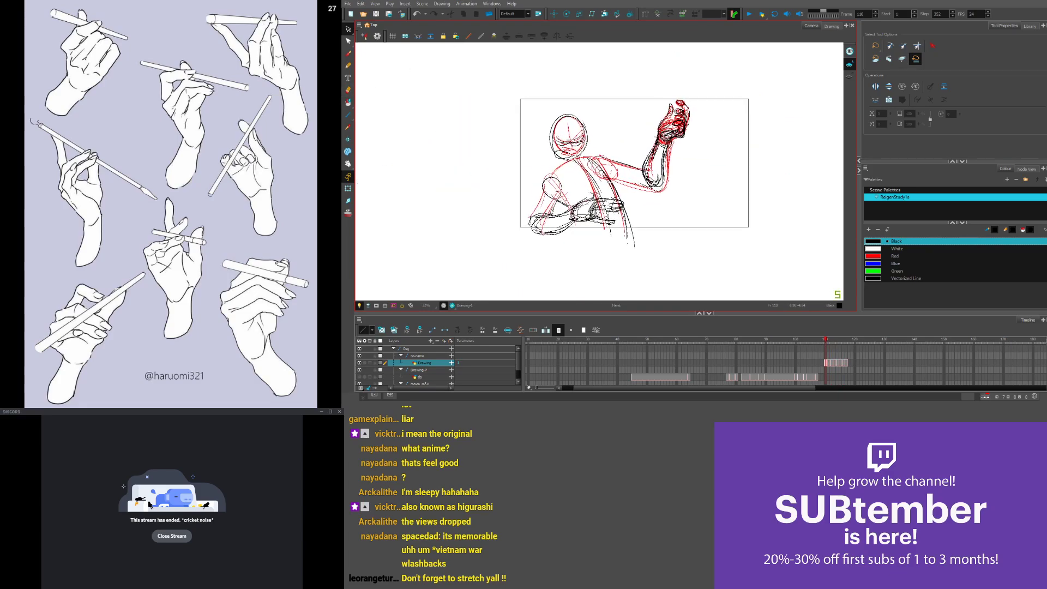
key(period)
key(period)
key(period)
key(period)
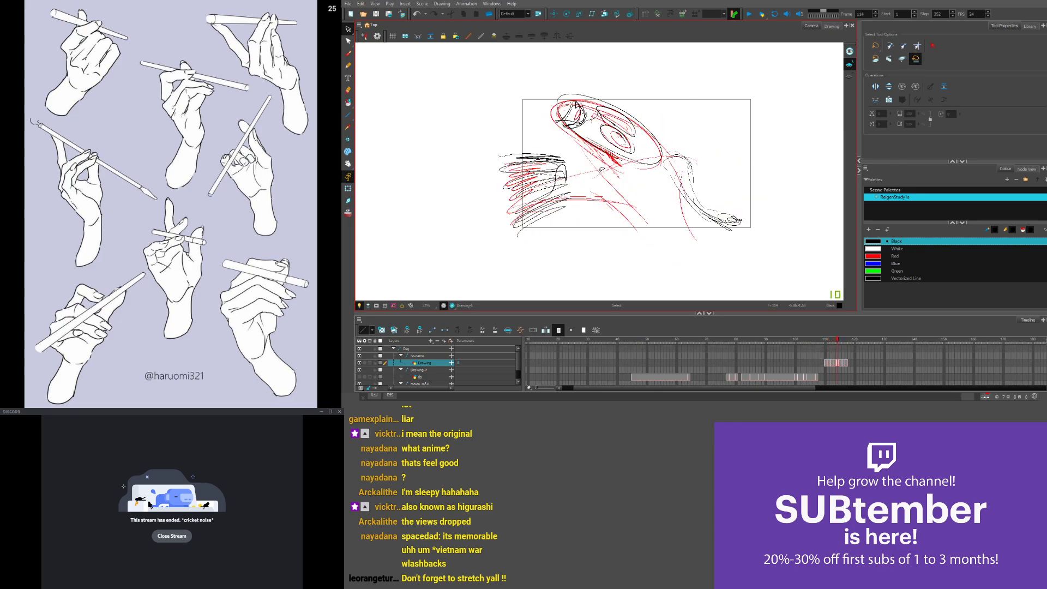
key(comma)
key(comma)
key(comma)
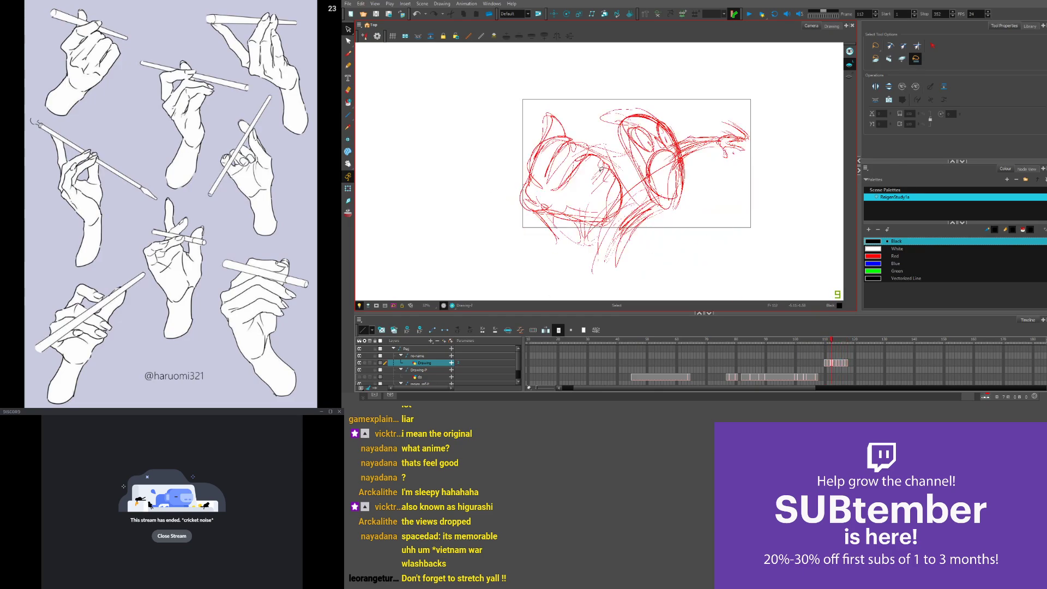
key(period)
key(period)
key(period)
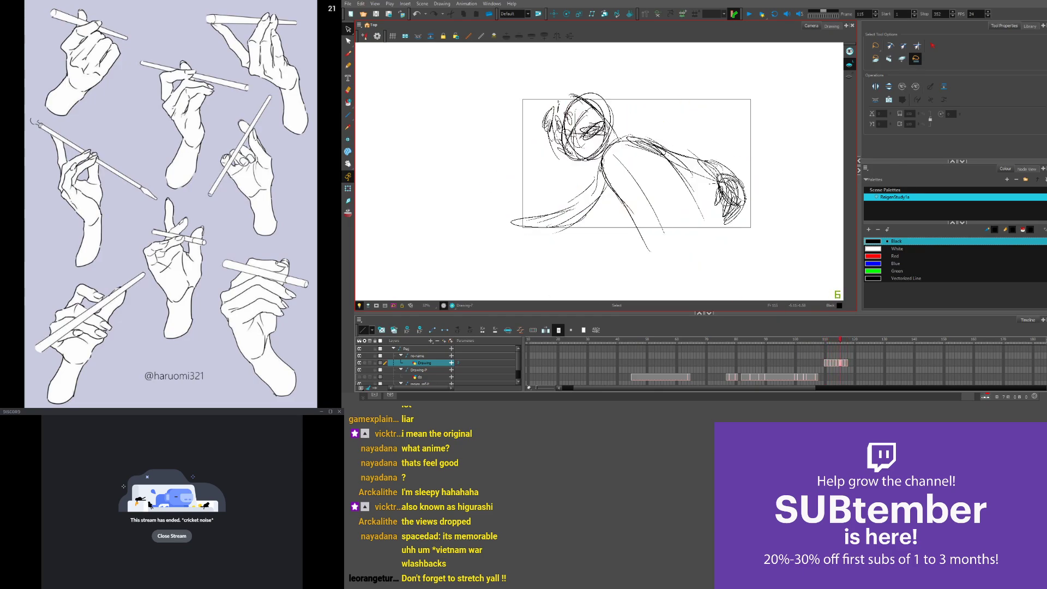
key(comma)
key(comma)
key(comma)
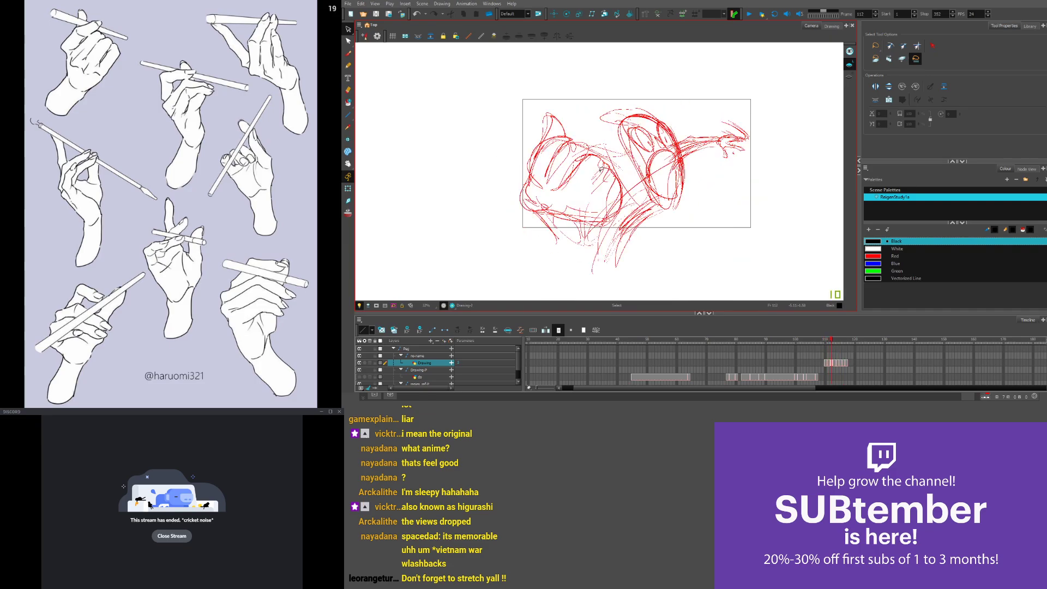
key(comma)
key(comma)
key(period)
key(period)
key(comma)
key(comma)
key(comma)
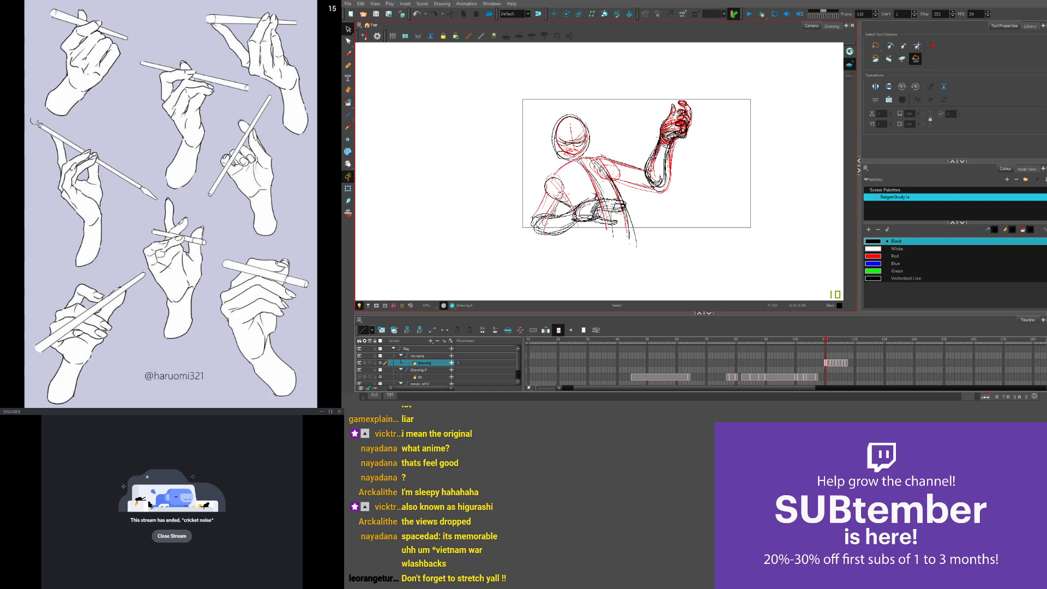
key(period)
key(period)
key(period)
key(period)
key(comma)
key(comma)
key(period)
key(period)
key(period)
key(period)
key(comma)
key(comma)
key(period)
key(period)
key(period)
key(period)
key(comma)
key(comma)
key(comma)
key(comma)
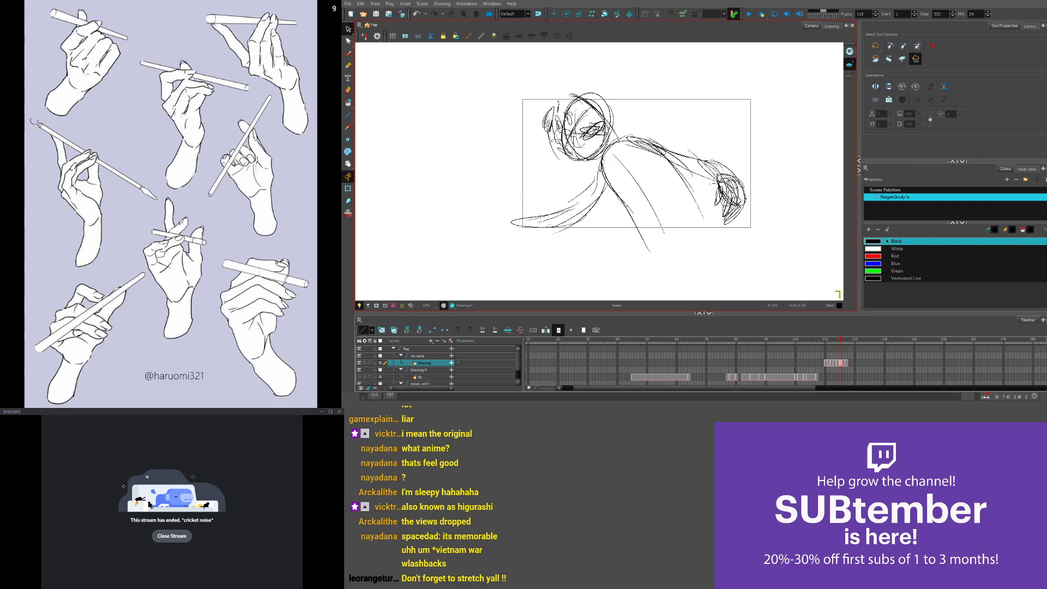
key(period)
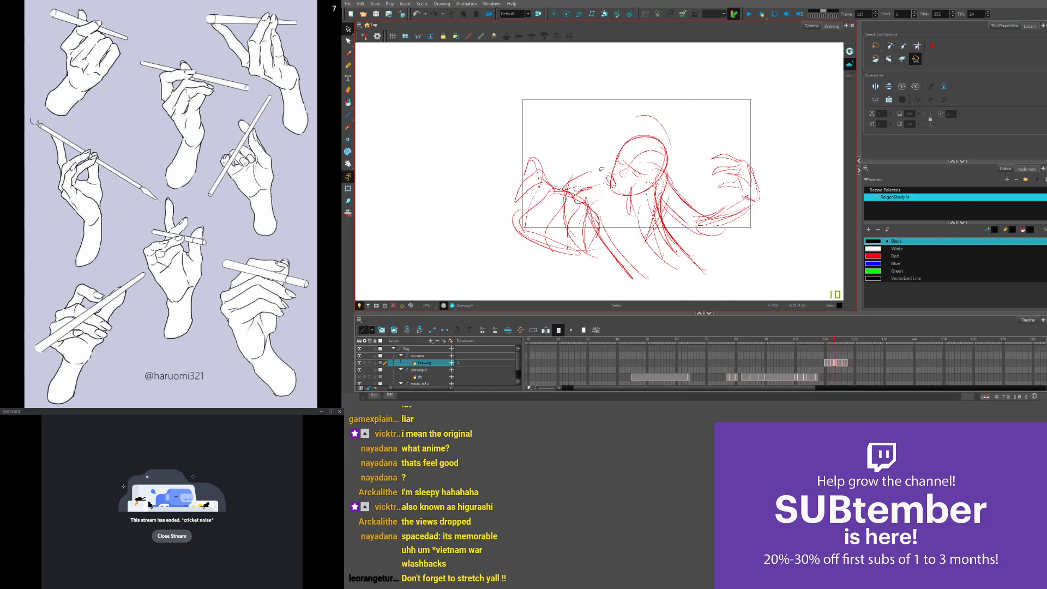
key(comma)
key(comma)
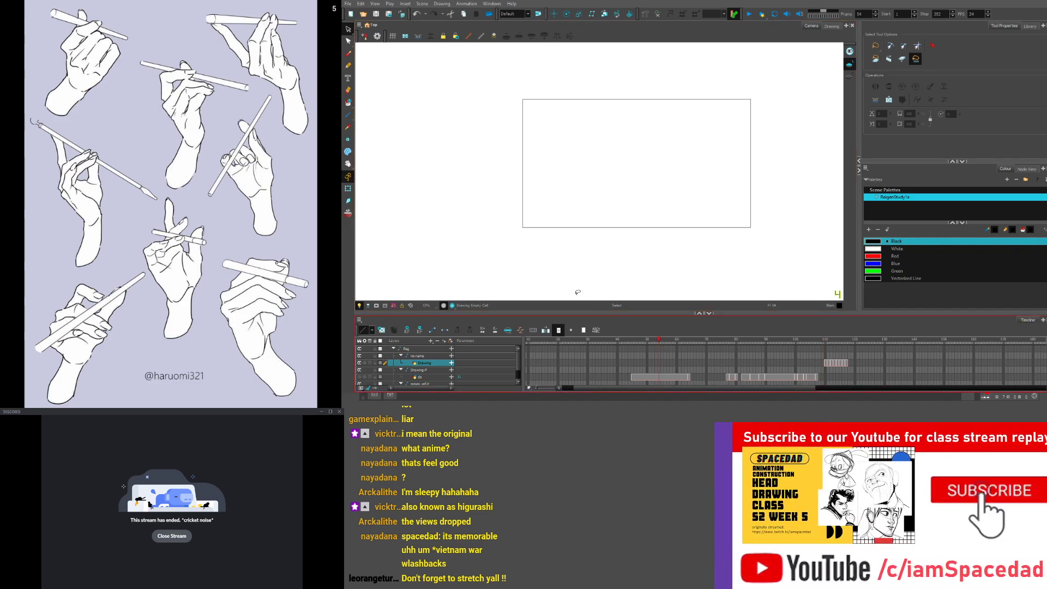
Select the anime reference footage layer and scrub it back to frame 31 to review the original motion
click(636, 339)
drag(512, 217, 487, 133)
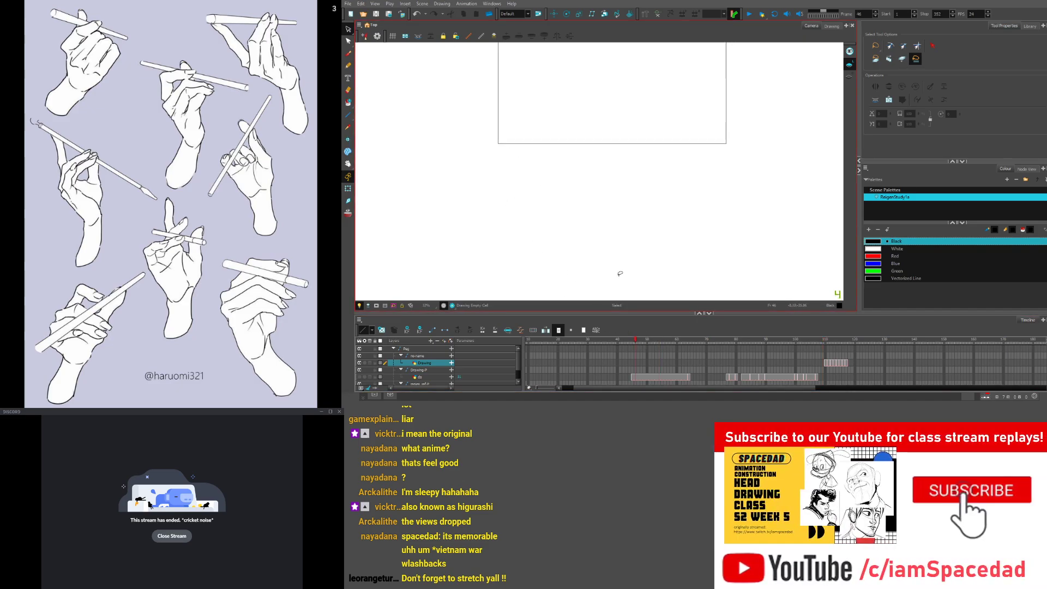
drag(674, 390, 656, 383)
scroll(657, 384, down, 1)
click(646, 378)
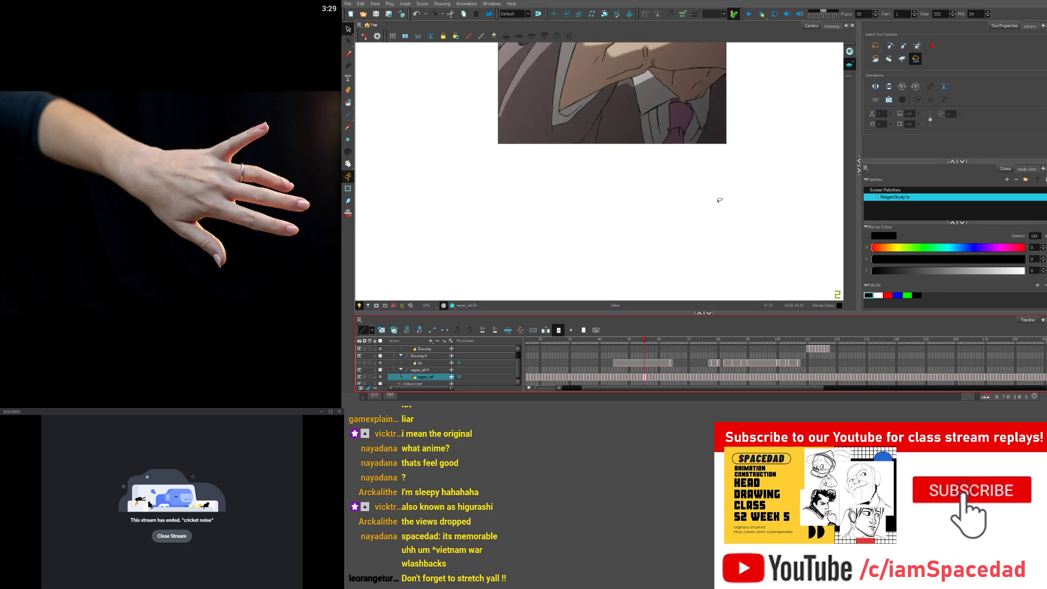
scroll(721, 205, down, 1)
drag(722, 208, 743, 248)
scroll(742, 247, up, 1)
click(648, 340)
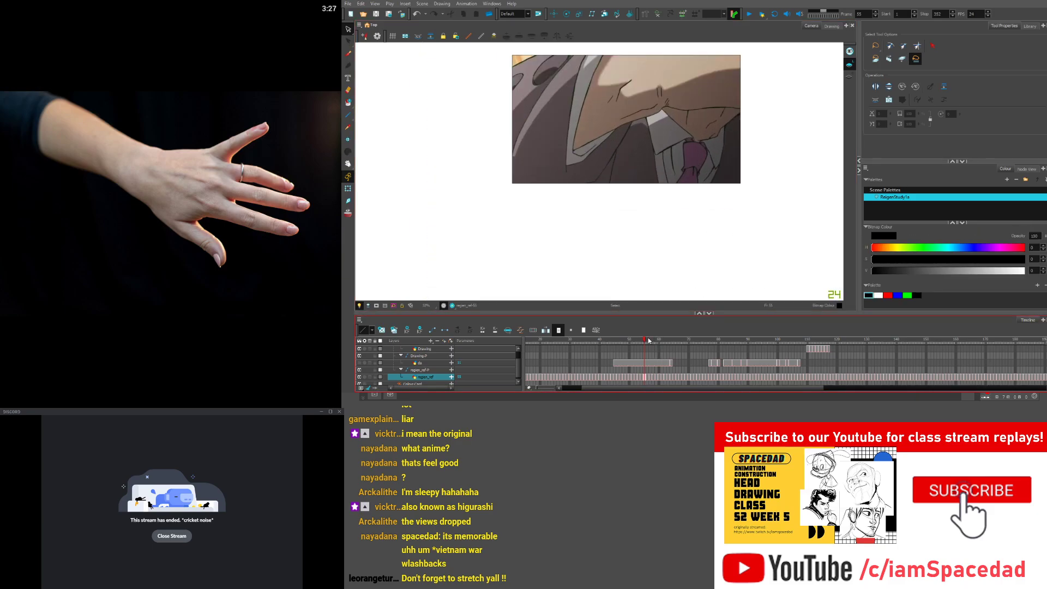
drag(648, 340, 583, 328)
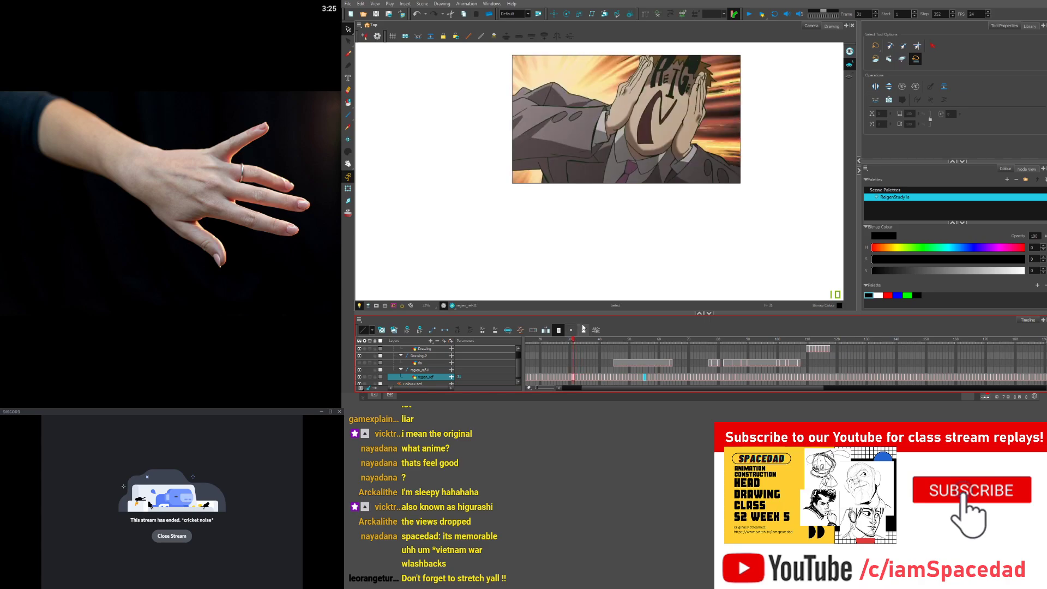
Select the construction sketch layer above the reference and scrub ahead to the raised open hand on frame 84
click(633, 363)
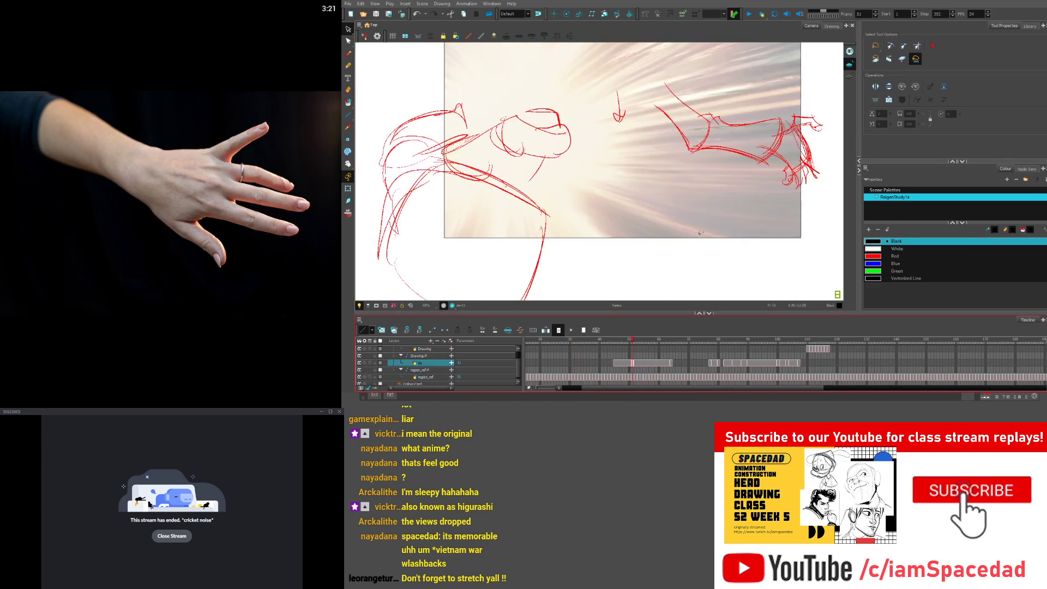
mouse_move(618, 339)
mouse_down()
mouse_move(601, 339)
mouse_move(731, 332)
mouse_up()
scroll(733, 266, down, 2)
scroll(723, 262, up, 1)
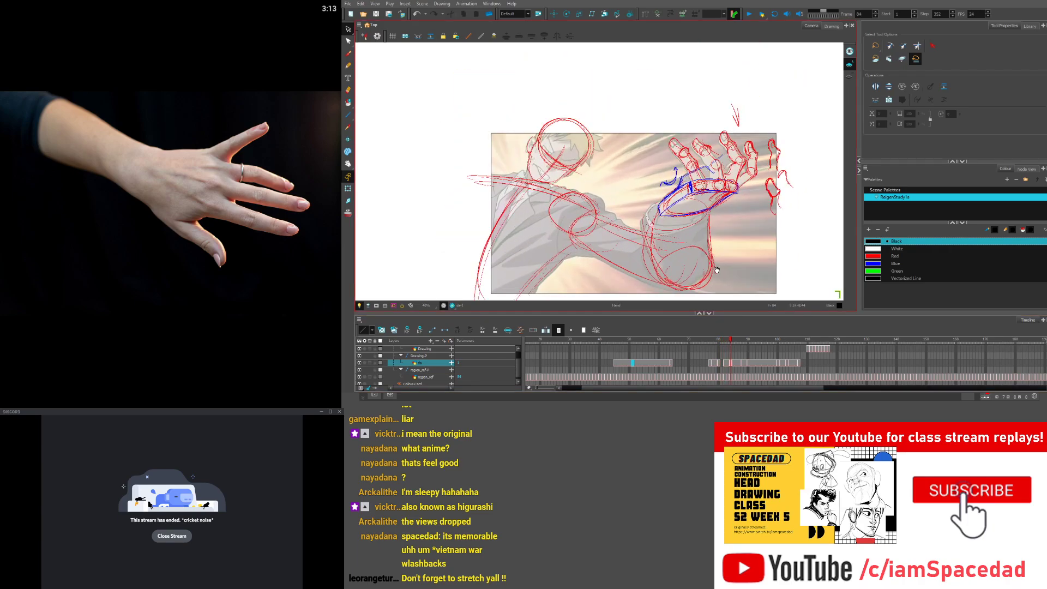
Step through the construction sketches over the reference from frame 84 to frame 114, comparing the poses with the footage
key(period)
key(period)
key(period)
key(period)
key(period)
key(period)
key(period)
key(period)
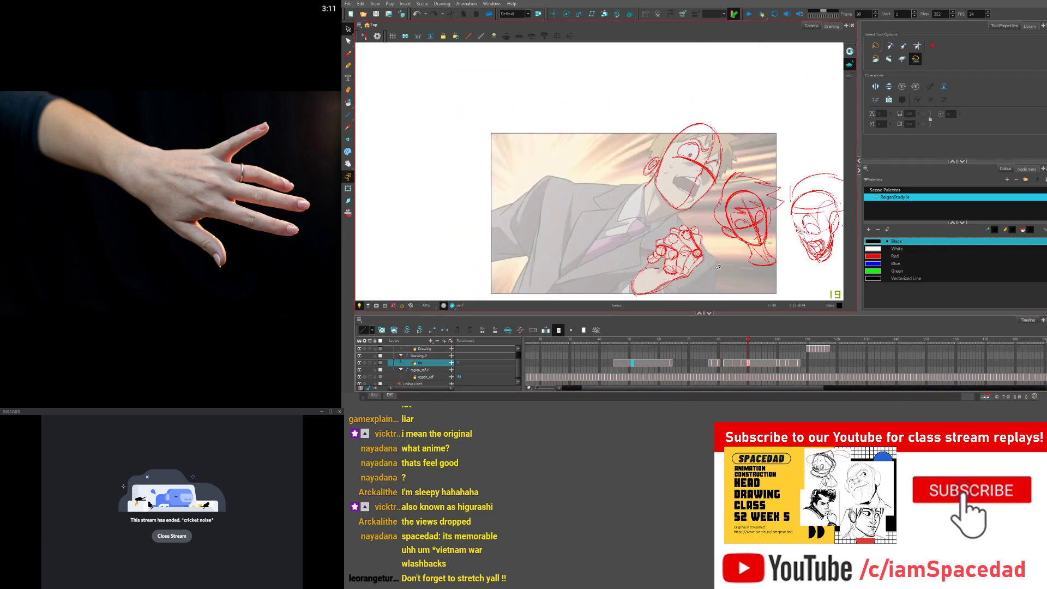
key(period)
drag(718, 267, 700, 231)
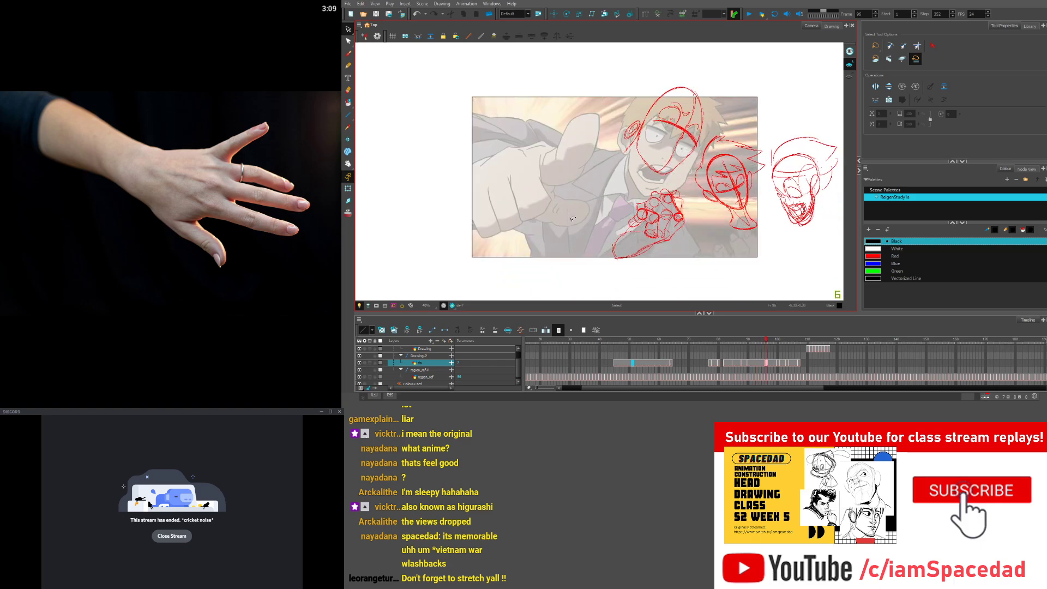
key(period)
key(period)
key(period)
key(period)
key(period)
key(period)
key(period)
key(period)
key(period)
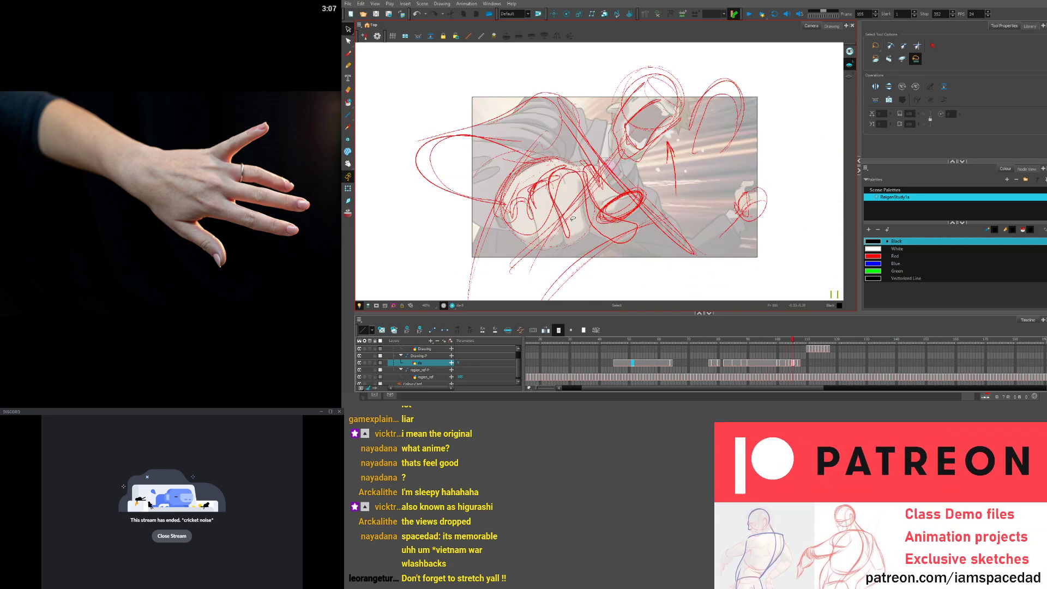
key(period)
key(period)
key(period)
key(period)
key(period)
key(period)
key(period)
key(period)
key(period)
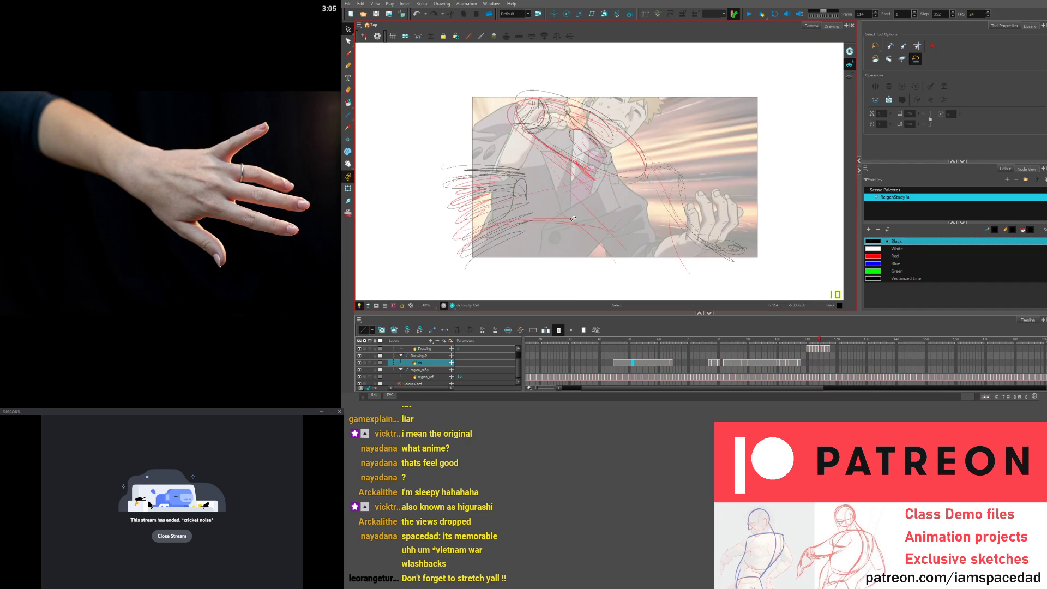
Step back through the rough poses and construction sketches over the reference footage from frame 114 to frame 42
key(comma)
key(comma)
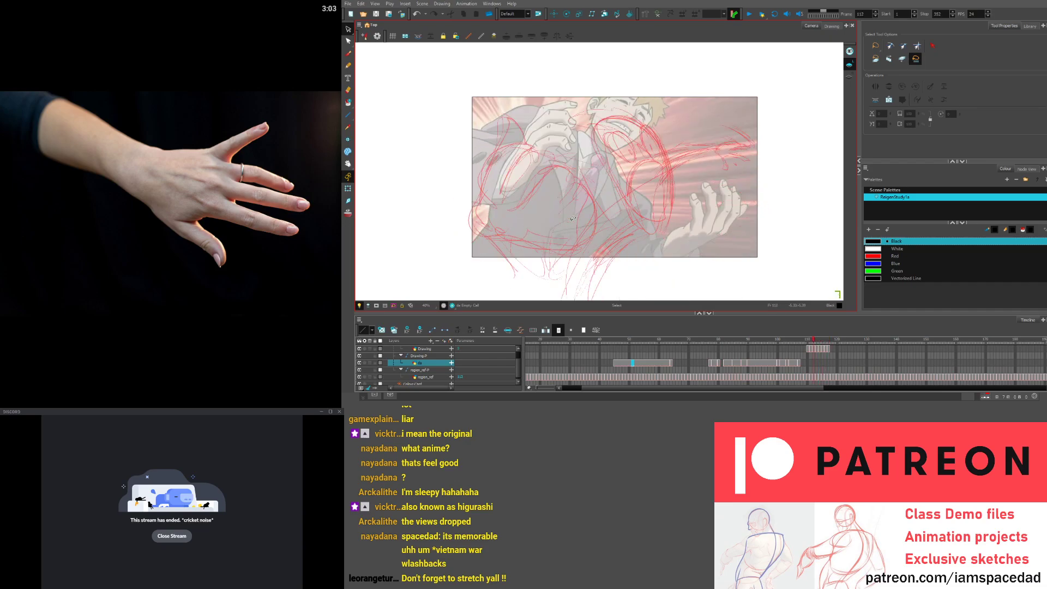
key(comma)
key(comma)
key(comma)
key(comma)
key(comma)
key(comma)
key(comma)
key(comma)
key(comma)
key(comma)
key(comma)
key(comma)
key(comma)
key(comma)
key(comma)
key(comma)
key(comma)
key(comma)
key(comma)
key(comma)
key(comma)
key(comma)
key(comma)
key(comma)
key(comma)
key(comma)
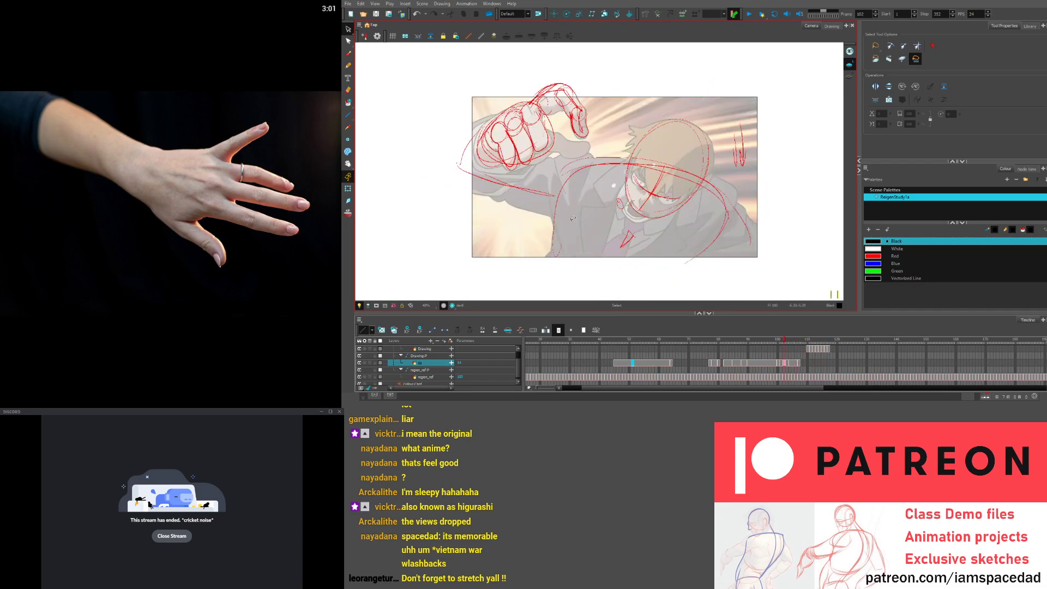
key(comma)
key(comma)
key(comma)
key(comma)
key(comma)
key(comma)
key(comma)
key(comma)
key(comma)
key(comma)
key(comma)
key(comma)
key(comma)
key(comma)
key(comma)
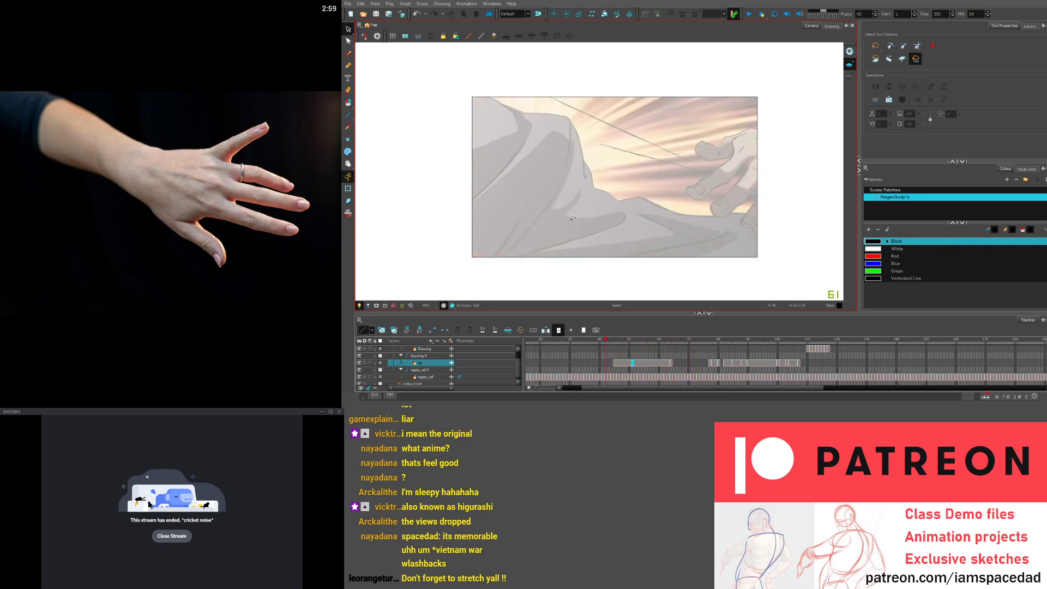
Step forward from frame 42 to frame 115, comparing the red construction sketches with the reference motion
key(period)
key(period)
key(period)
key(period)
key(period)
key(period)
key(period)
key(period)
key(period)
key(period)
key(period)
key(period)
key(period)
key(period)
key(period)
key(period)
key(period)
key(period)
key(period)
key(period)
key(period)
key(period)
key(period)
key(period)
key(period)
key(period)
key(period)
key(period)
key(period)
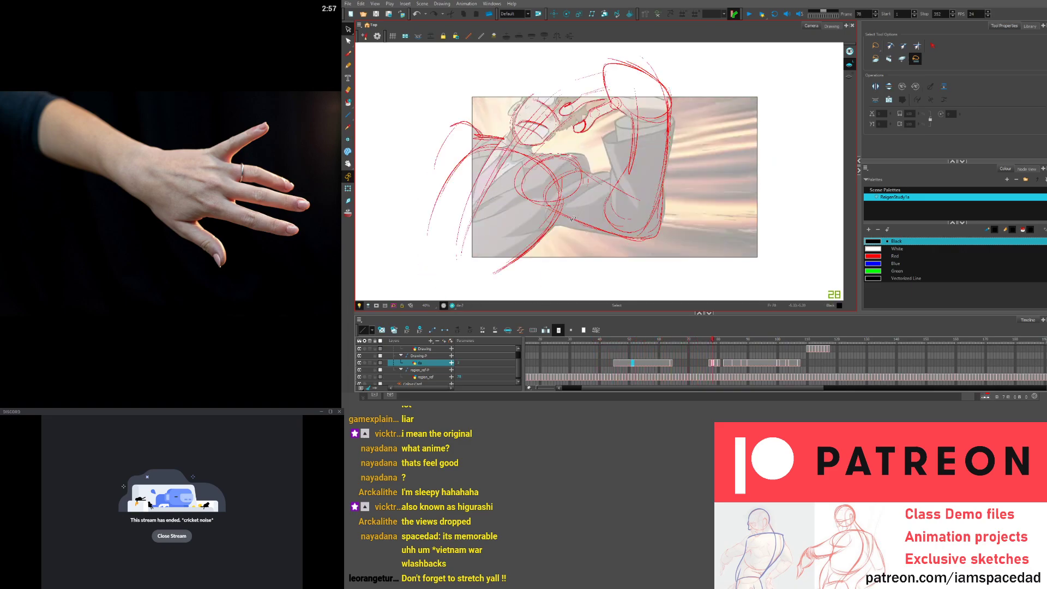
key(period)
key(period)
key(period)
key(period)
key(period)
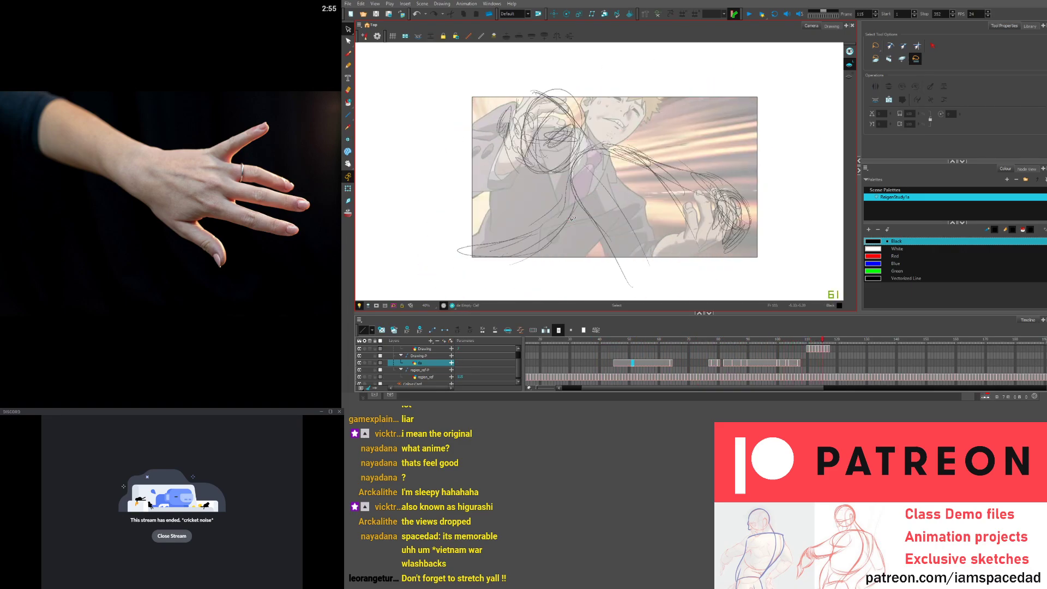
Go back to the first rough smear pose at frame 110 and scrub its opening frames
key(comma)
key(comma)
key(comma)
key(comma)
key(comma)
key(comma)
key(comma)
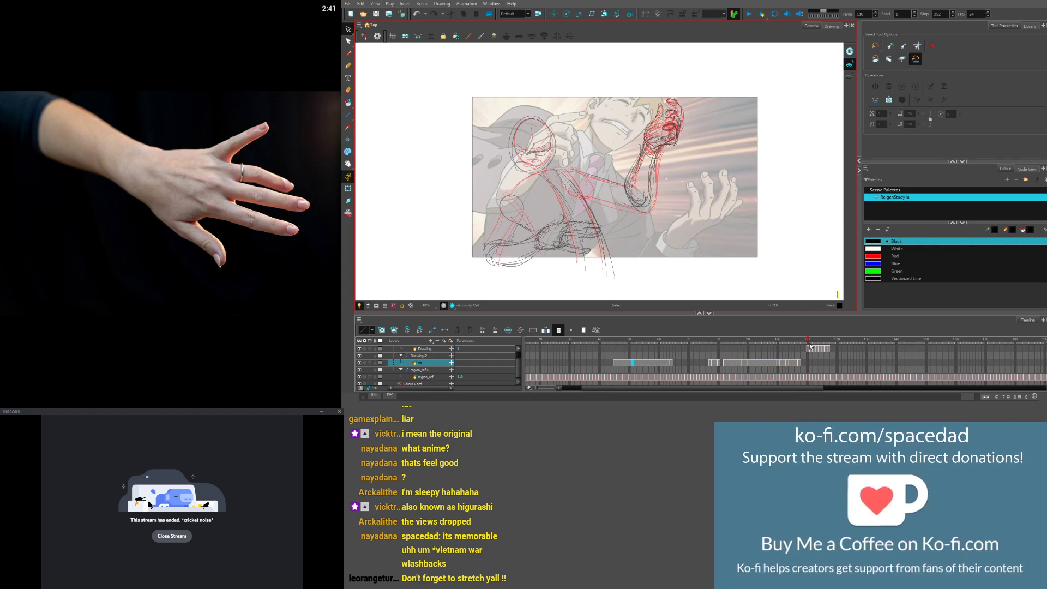
click(816, 345)
mouse_move(815, 342)
mouse_down()
mouse_move(792, 341)
mouse_move(809, 341)
mouse_up()
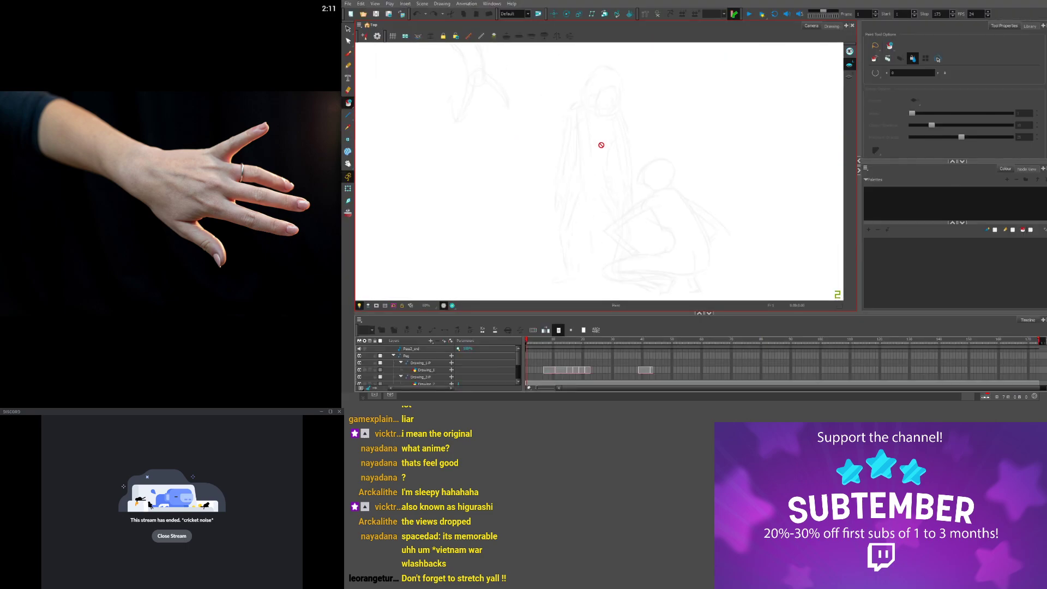
Switch to the coloured punching-character scene and examine the crouched wind-up pose on frame 39 up close
drag(556, 342, 640, 340)
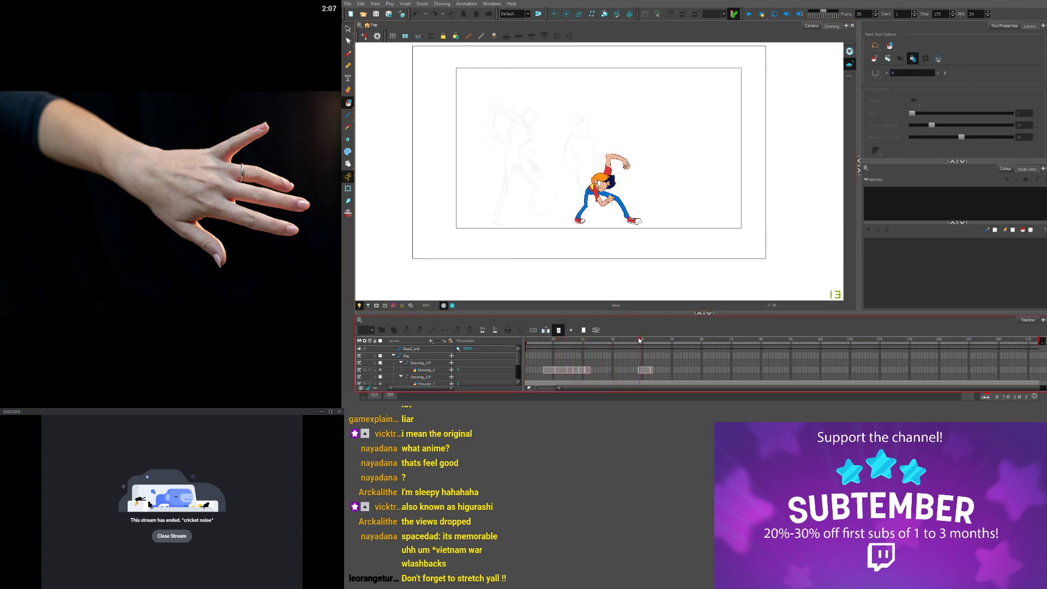
scroll(580, 194, up, 3)
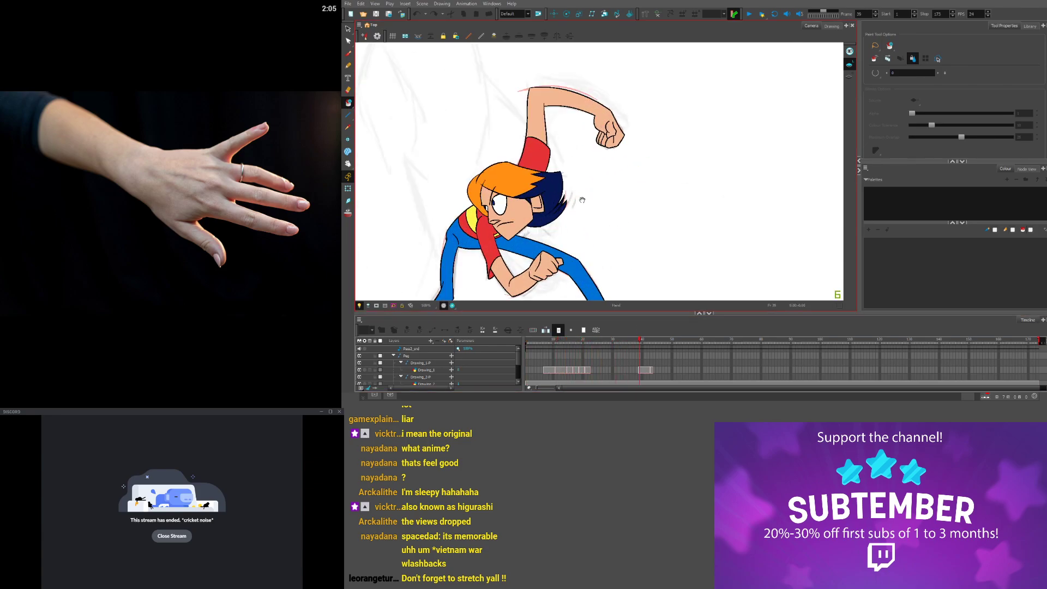
drag(582, 194, 683, 187)
scroll(654, 173, down, 1)
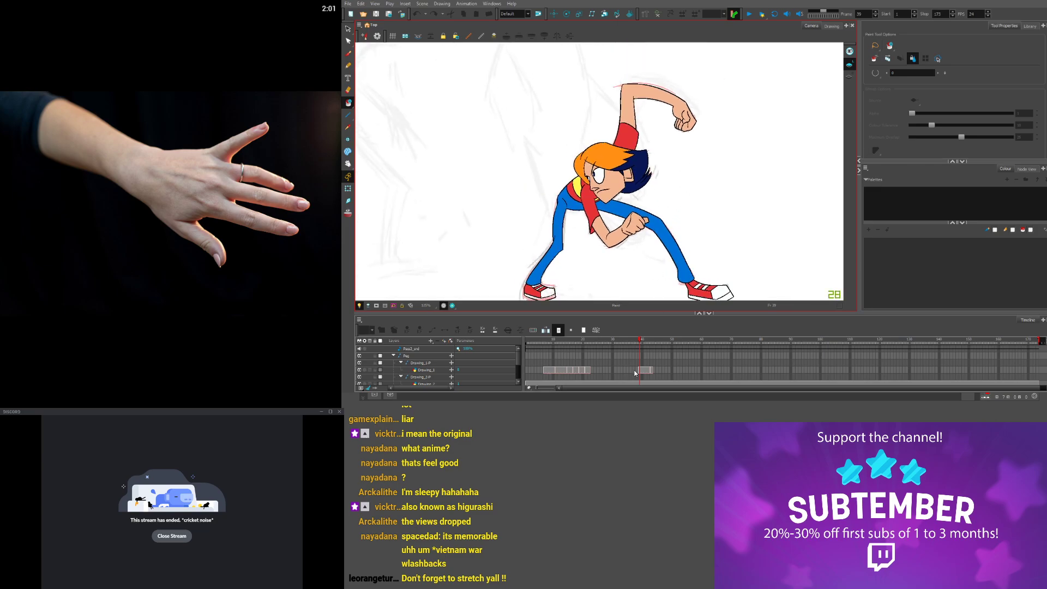
Scrub back to the airborne wind-up pose around frame 16 and compare it with the neighbouring frames
mouse_move(641, 342)
mouse_down()
mouse_move(649, 342)
mouse_move(572, 340)
mouse_up()
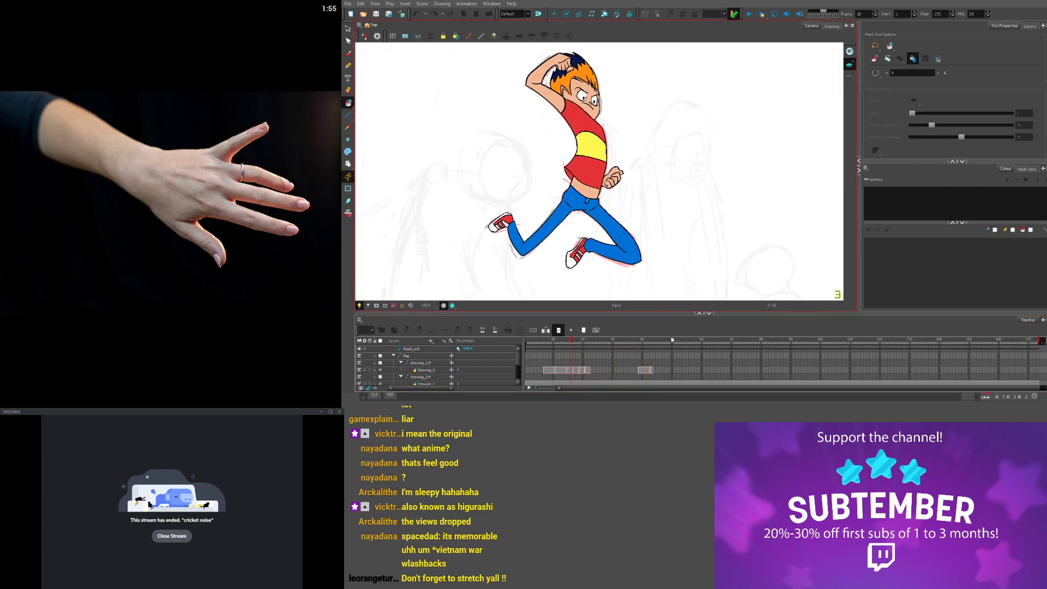
mouse_move(572, 343)
mouse_down()
mouse_move(552, 342)
mouse_move(580, 342)
mouse_up()
drag(638, 233, 494, 89)
drag(596, 136, 538, 101)
click(569, 342)
scroll(596, 162, down, 5)
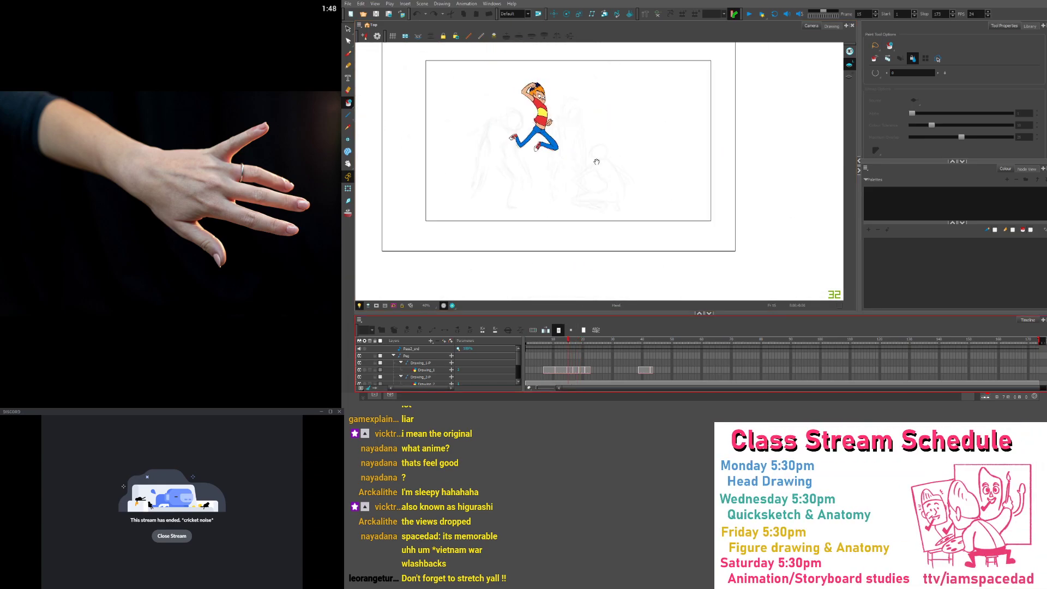
scroll(594, 162, up, 2)
drag(587, 164, 626, 201)
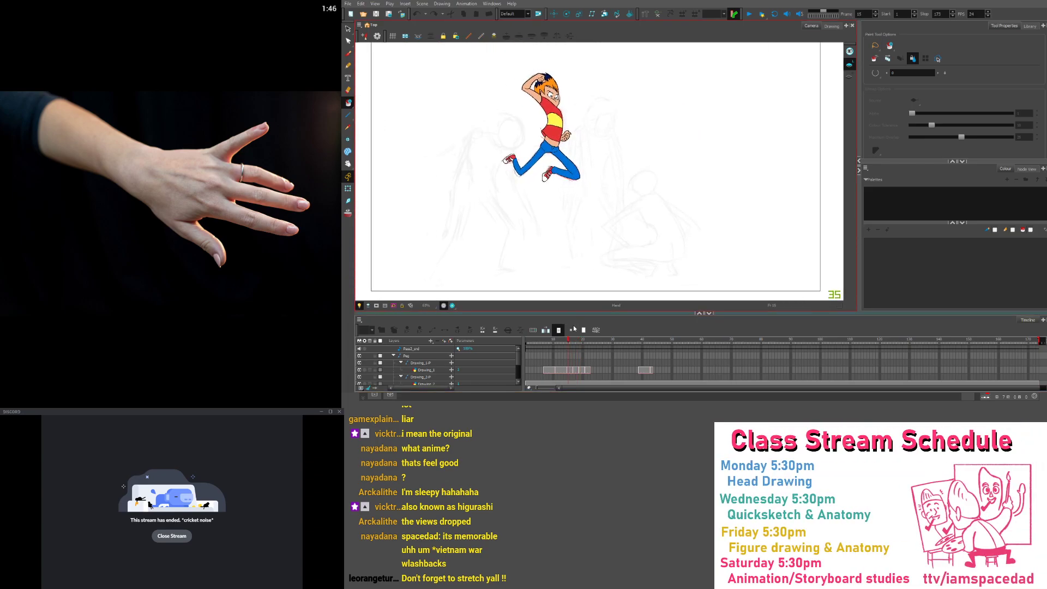
Scrub the jump between the extended punch on frame 18 and the raised-fist pose on frame 11
mouse_move(569, 342)
mouse_down()
mouse_move(589, 341)
mouse_move(549, 338)
mouse_up()
drag(552, 338, 577, 338)
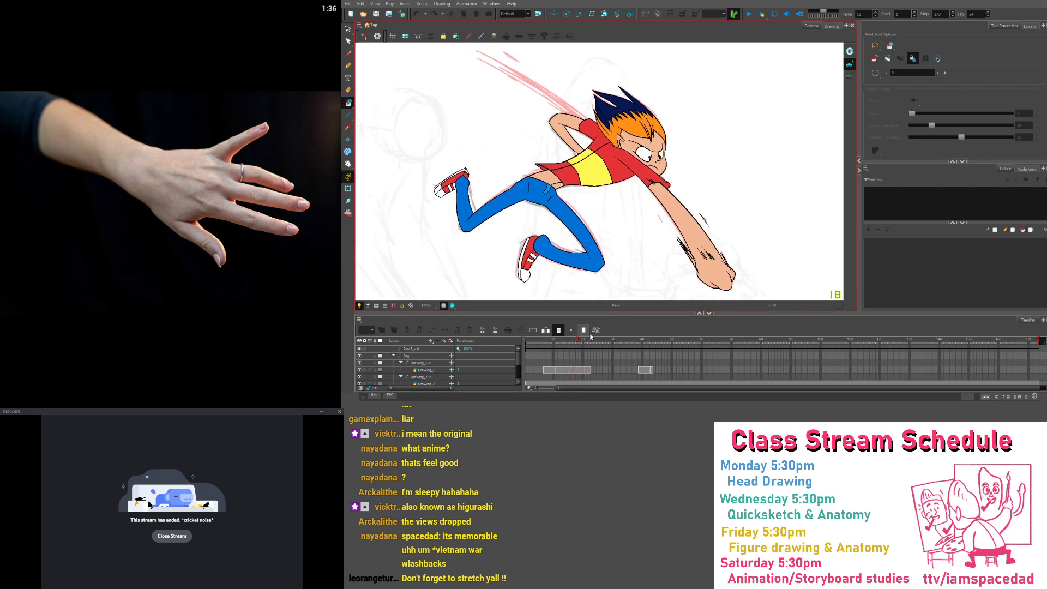
click(566, 342)
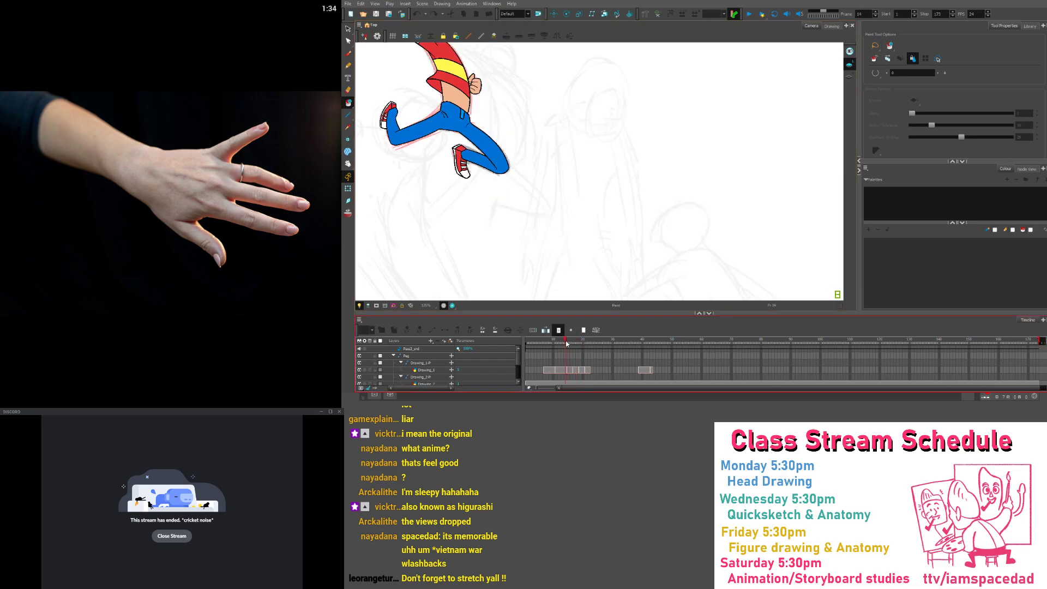
drag(566, 343, 558, 343)
drag(547, 217, 654, 298)
drag(614, 232, 639, 258)
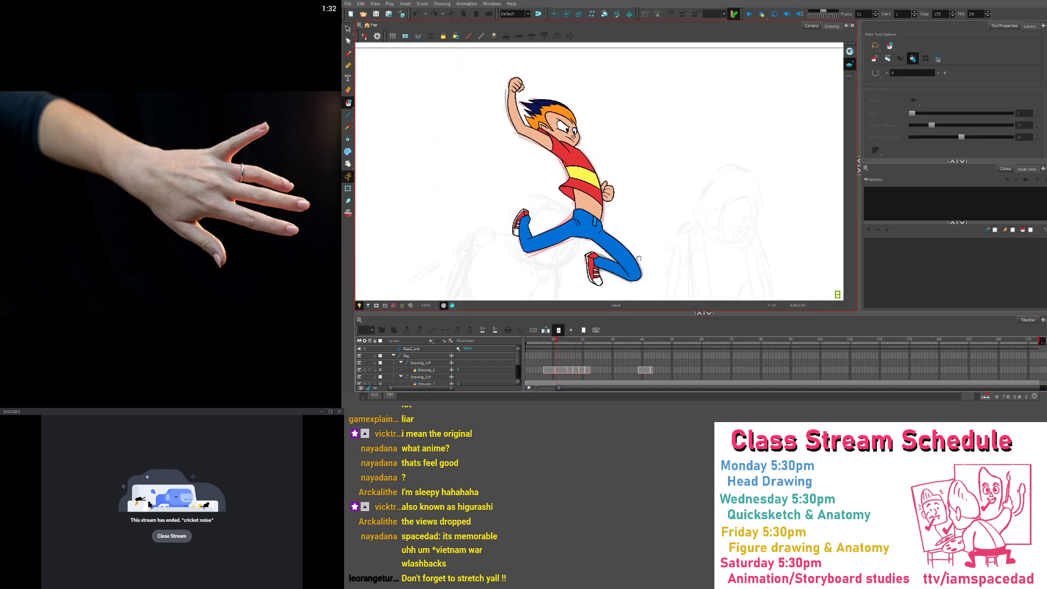
Follow the downward punch from the wind-up on frame 16 through the extended arm to the landing on frame 21
click(571, 342)
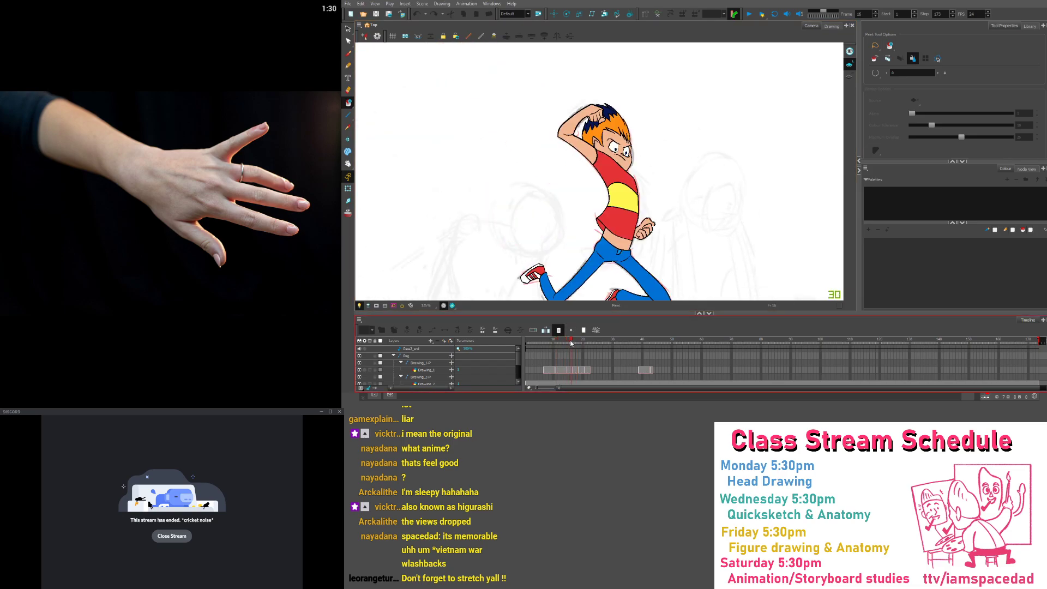
drag(572, 342, 577, 343)
drag(635, 234, 508, 124)
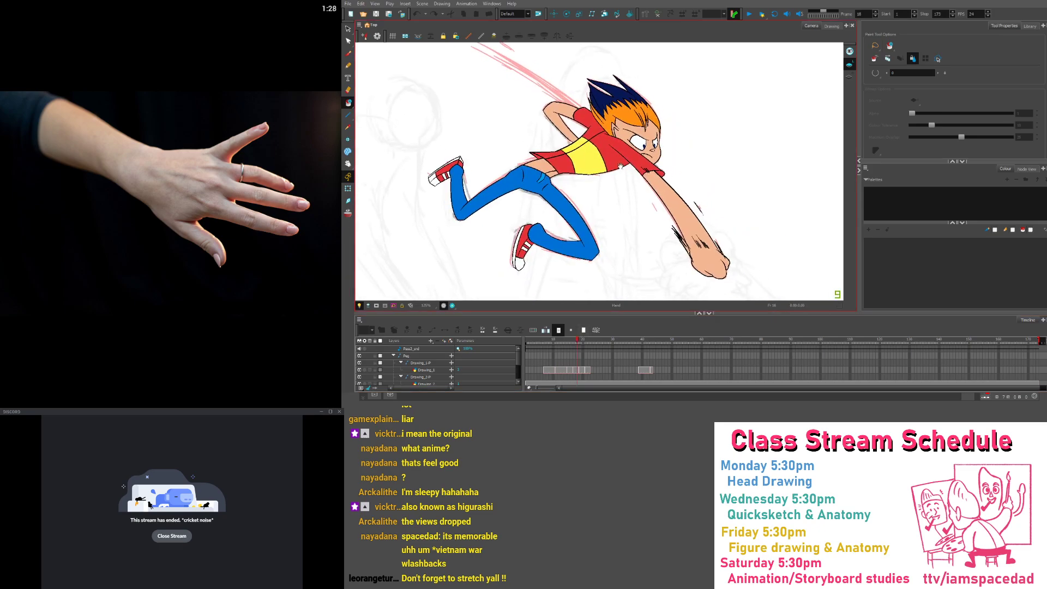
drag(642, 273, 594, 252)
key(period)
key(period)
key(period)
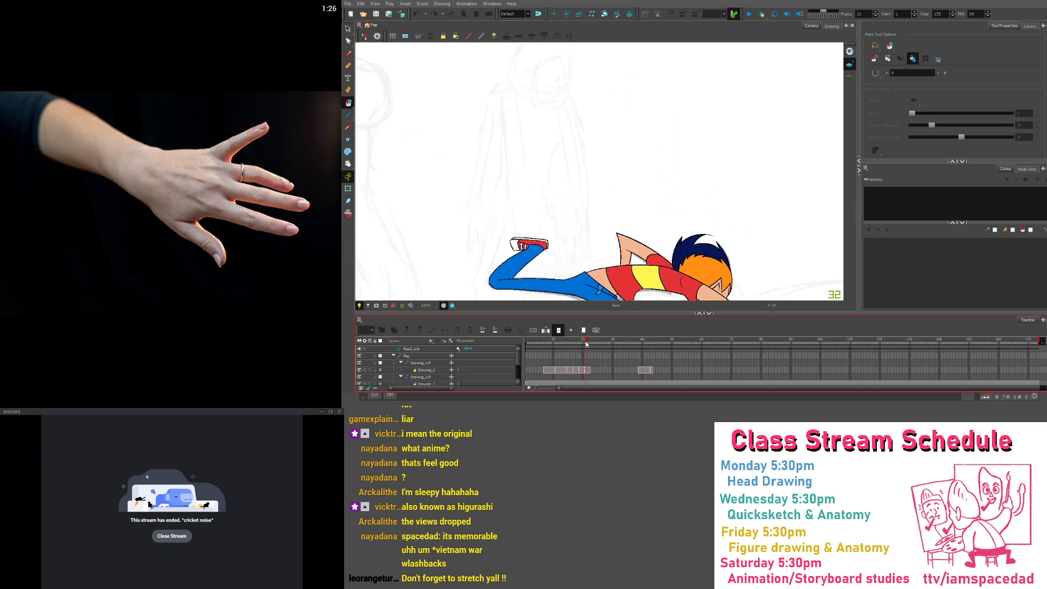
Scrub from the landing back through the airborne poses to the raised fist around frame 13
drag(569, 188, 499, 126)
mouse_move(588, 341)
mouse_down()
mouse_move(597, 341)
mouse_move(574, 340)
mouse_up()
drag(578, 197, 717, 273)
scroll(662, 221, down, 2)
drag(662, 221, 602, 234)
drag(574, 341, 563, 341)
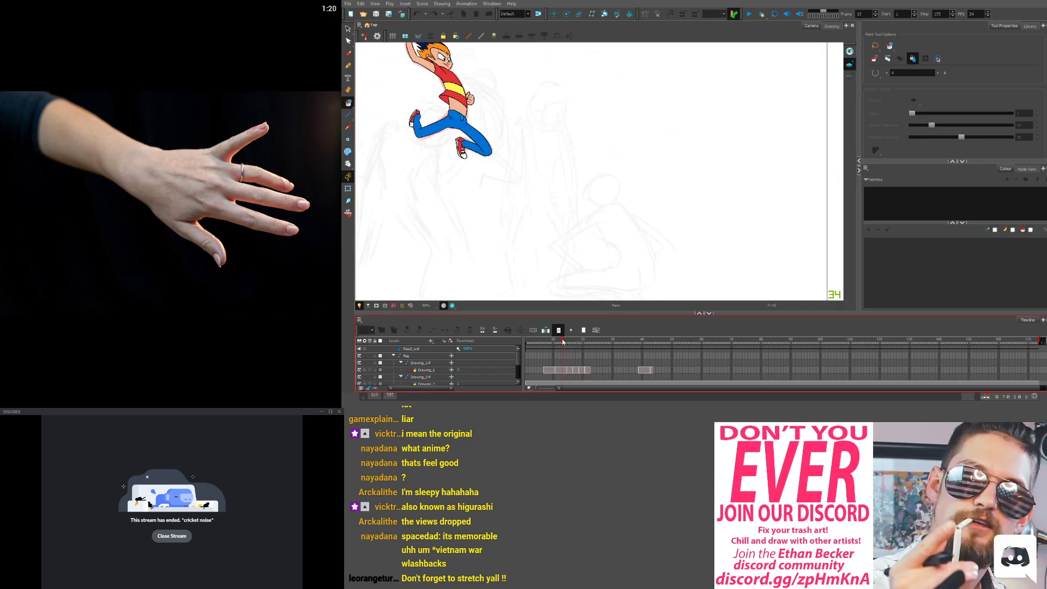
Examine the raised-arm pose around frame 13 up close and compare it with the stretched punch on frame 17
scroll(580, 183, up, 5)
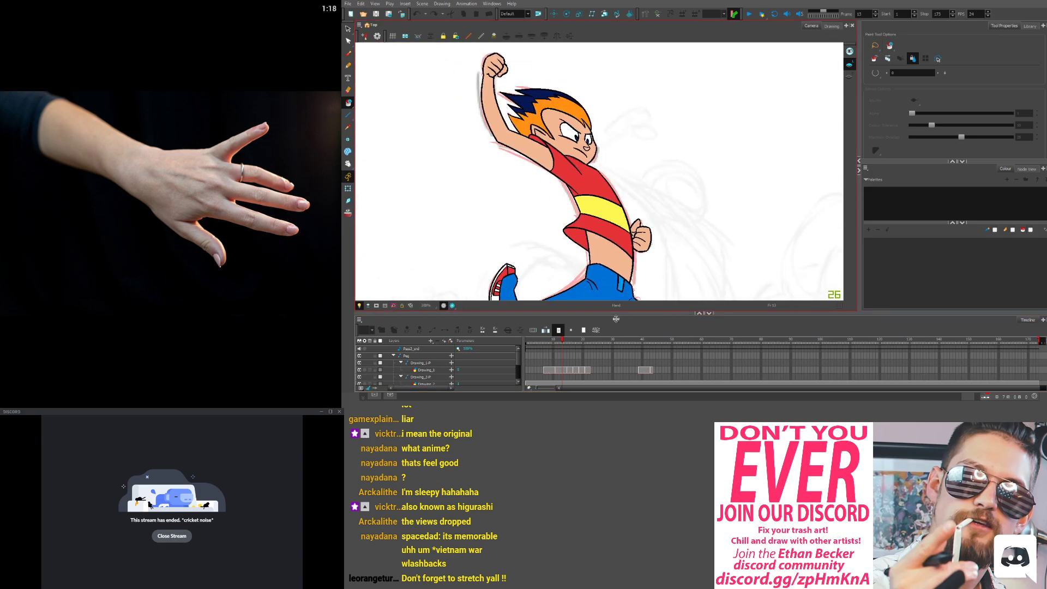
click(576, 341)
drag(679, 219, 457, 52)
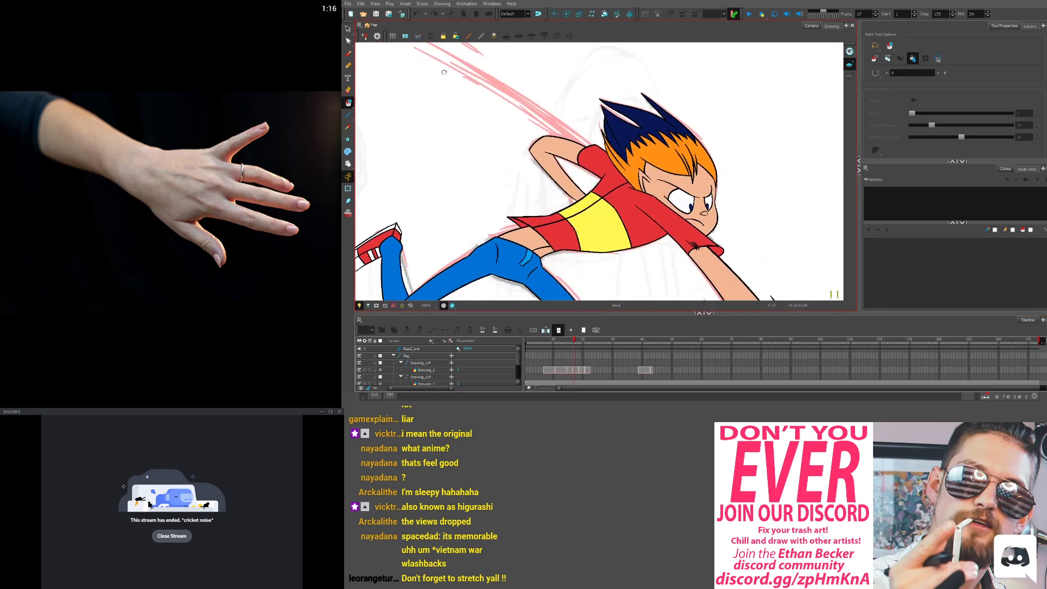
scroll(496, 147, down, 2)
drag(535, 156, 487, 105)
click(584, 341)
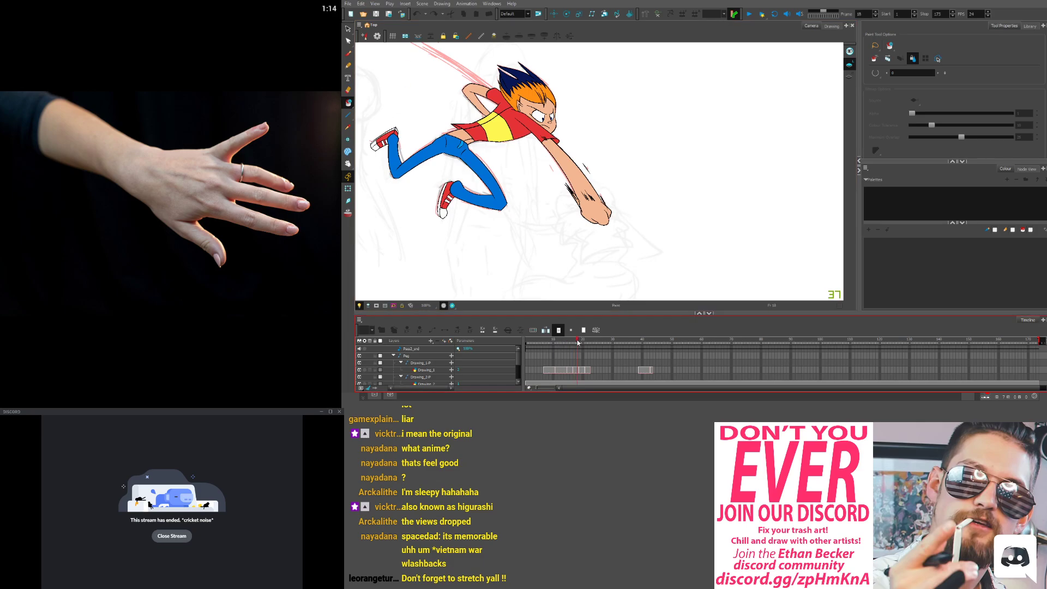
Inspect the punching fist on frame 20 up close, comparing it with the landed pose on frame 22
scroll(594, 234, up, 5)
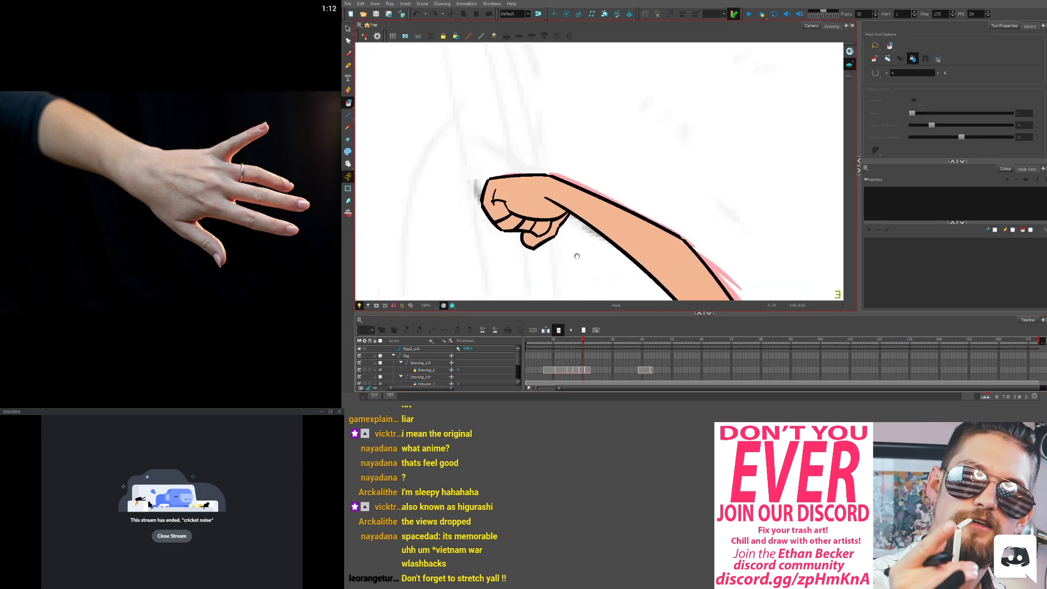
scroll(561, 133, down, 2)
drag(583, 169, 632, 195)
drag(583, 341, 589, 340)
scroll(589, 286, down, 2)
drag(590, 287, 549, 230)
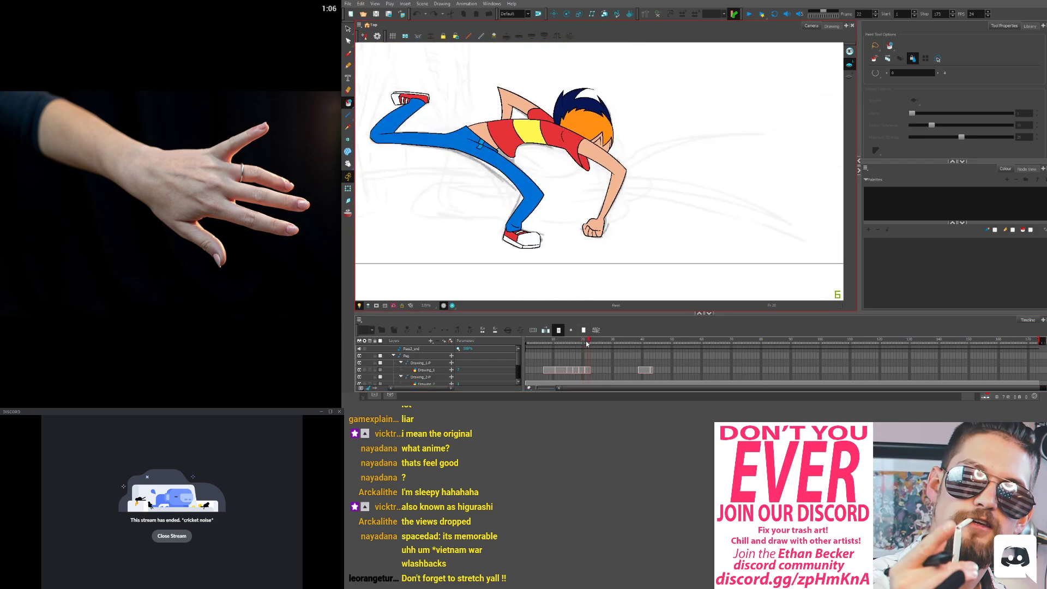
Scrub ahead to frame 39 and study the raised arm and full figure of the crouched wind-up pose
drag(587, 344, 642, 343)
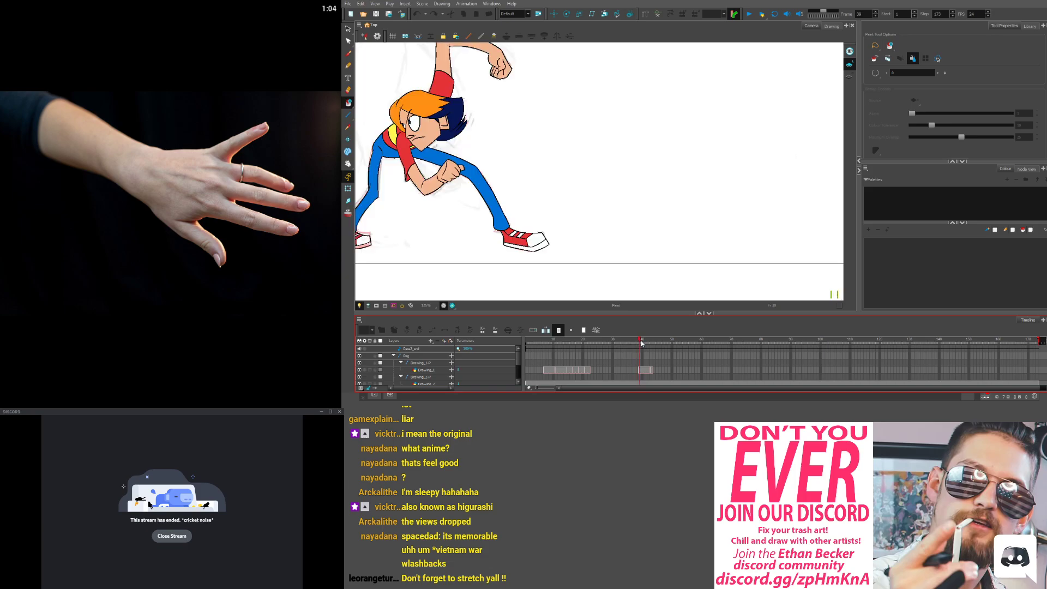
drag(520, 192, 627, 238)
scroll(610, 209, up, 5)
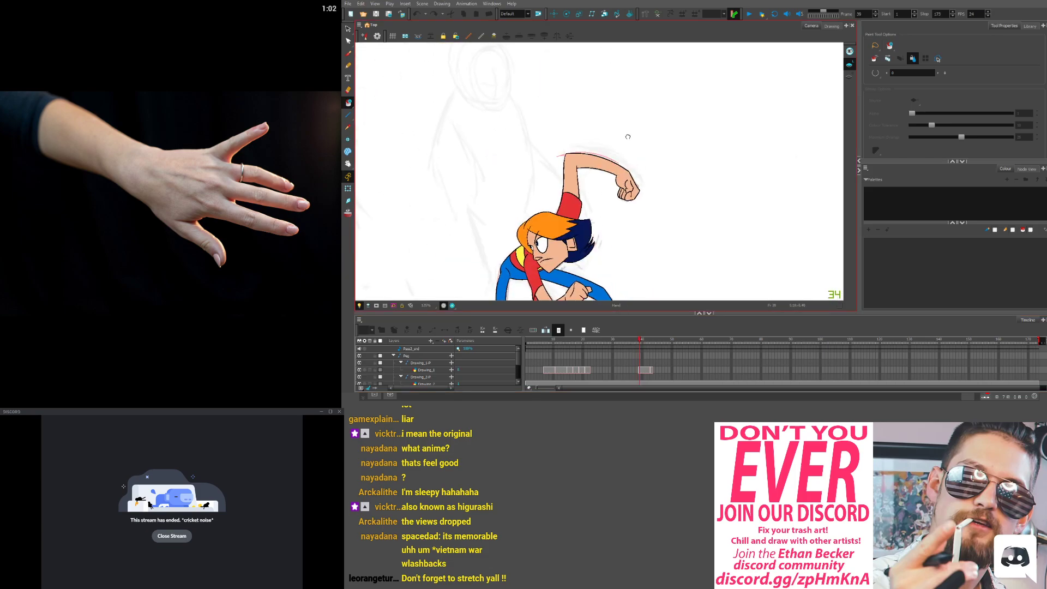
scroll(611, 241, down, 5)
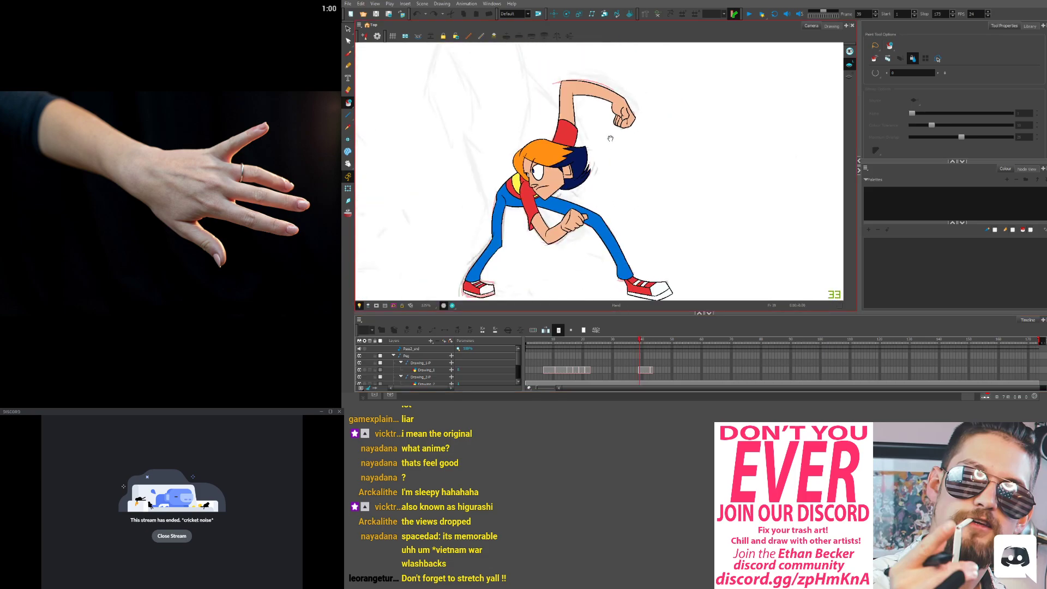
Advance to the follow-through pose on frame 43 and inspect its enlarged fist and coloured arc trails up close
drag(641, 343, 653, 343)
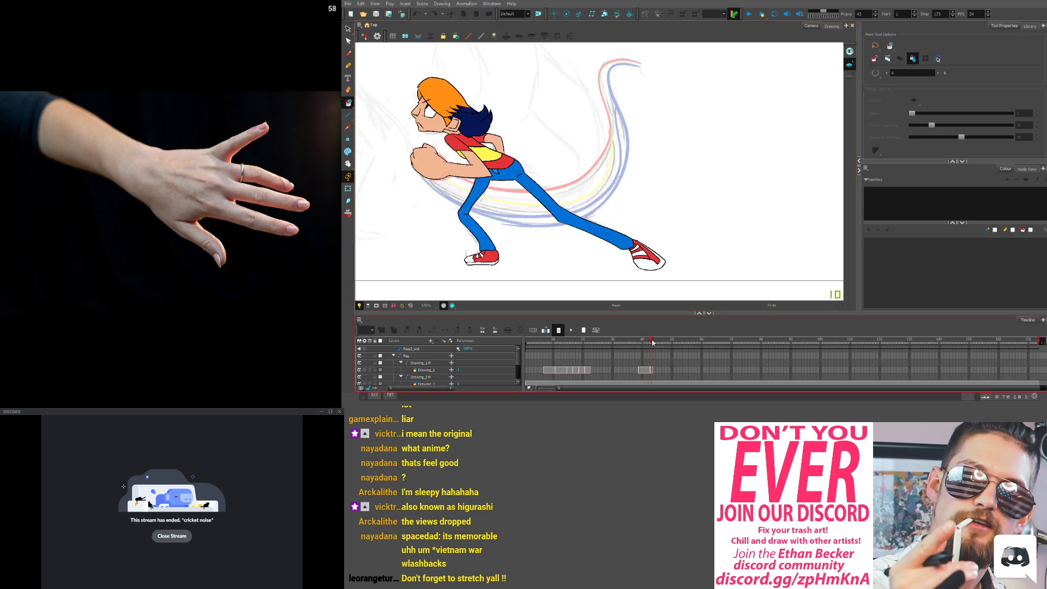
scroll(554, 235, up, 4)
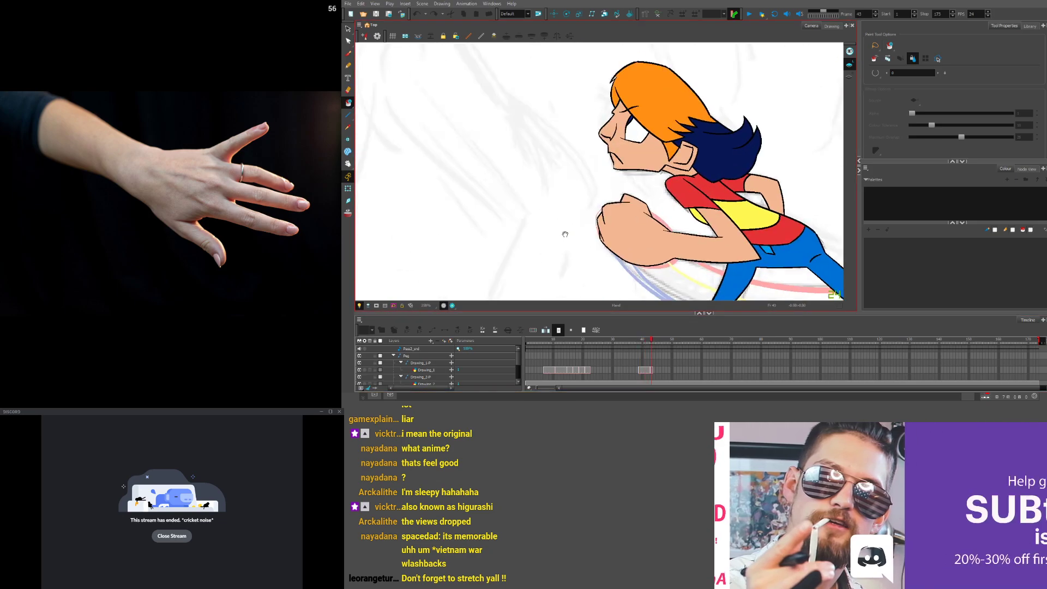
drag(555, 236, 444, 236)
scroll(444, 236, down, 2)
drag(526, 200, 563, 176)
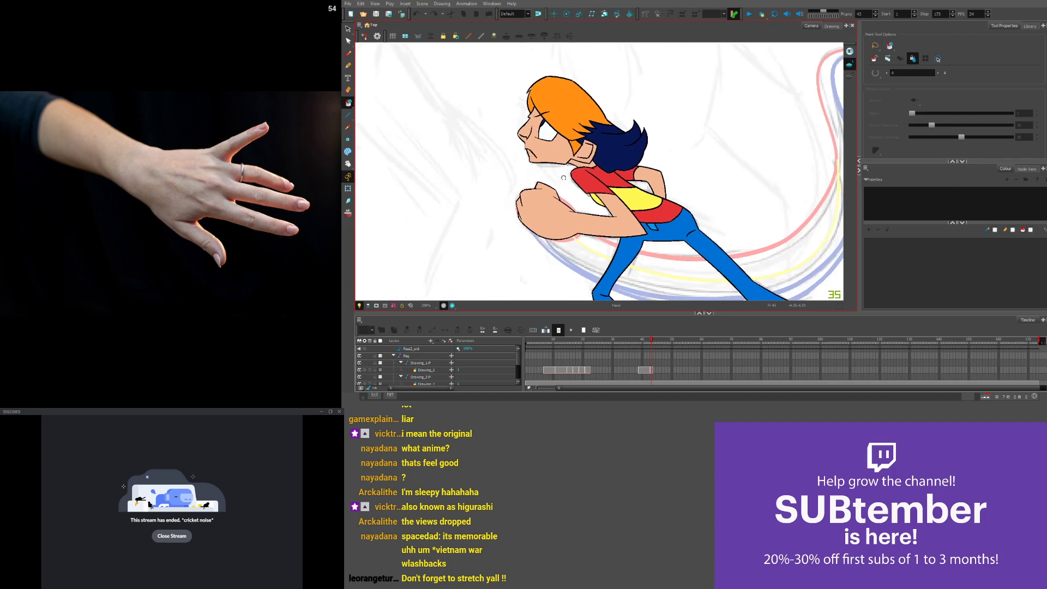
scroll(534, 216, up, 2)
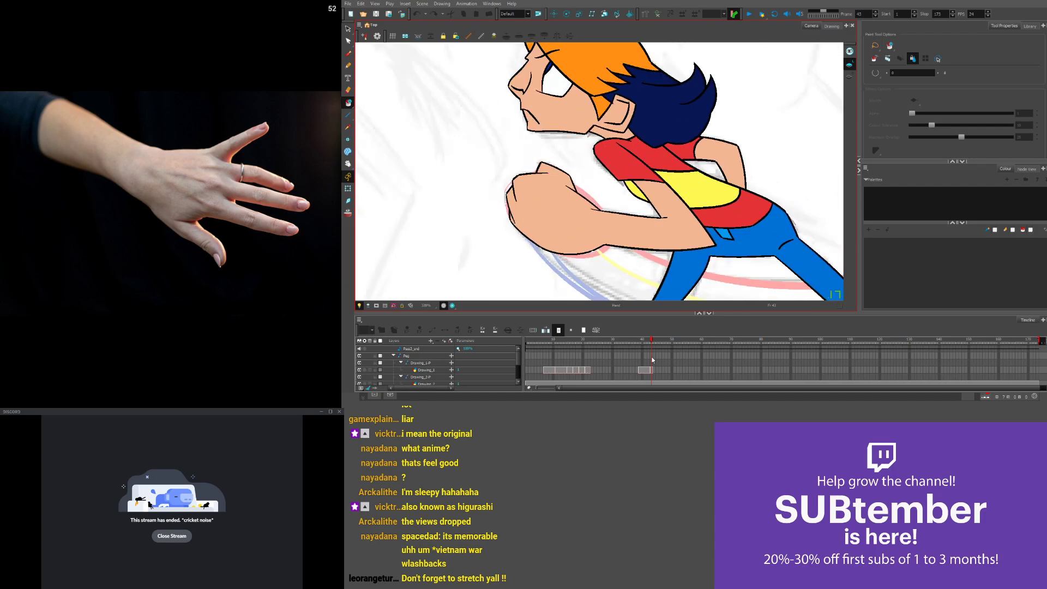
View the whole figure around frame 43 and scrub the swing to examine how the trails carry the motion
scroll(548, 196, down, 4)
scroll(592, 215, up, 1)
mouse_move(653, 347)
mouse_down()
mouse_move(636, 344)
mouse_move(652, 344)
mouse_up()
scroll(625, 236, down, 2)
drag(616, 226, 574, 194)
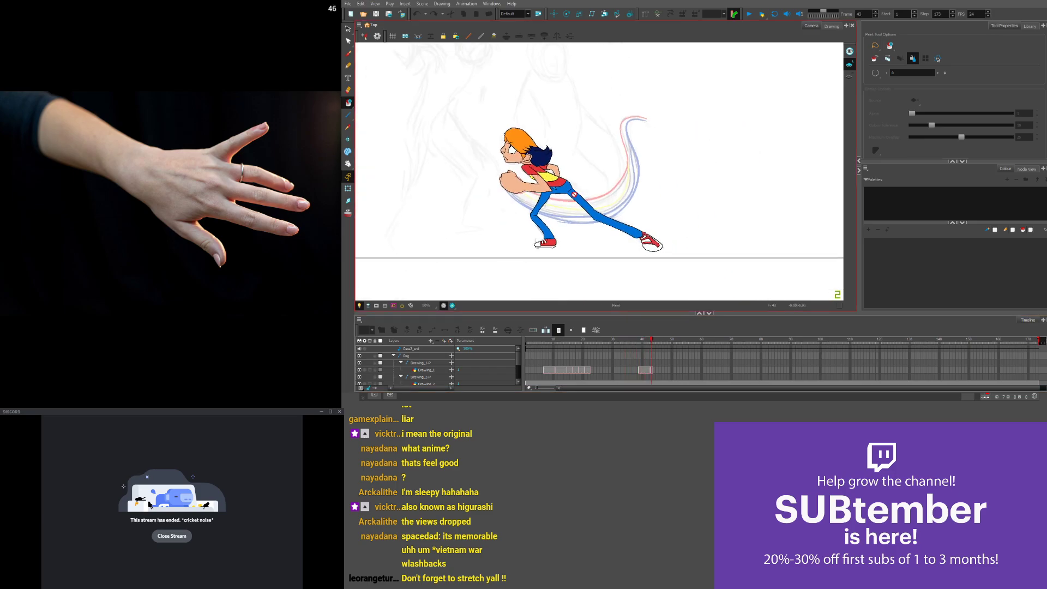
drag(645, 340, 658, 342)
drag(614, 182, 639, 222)
Return to the airborne wind-up on frame 16 and scrub the punch through to the landing on frame 21
mouse_move(649, 340)
mouse_down()
mouse_move(671, 338)
mouse_move(573, 330)
mouse_up()
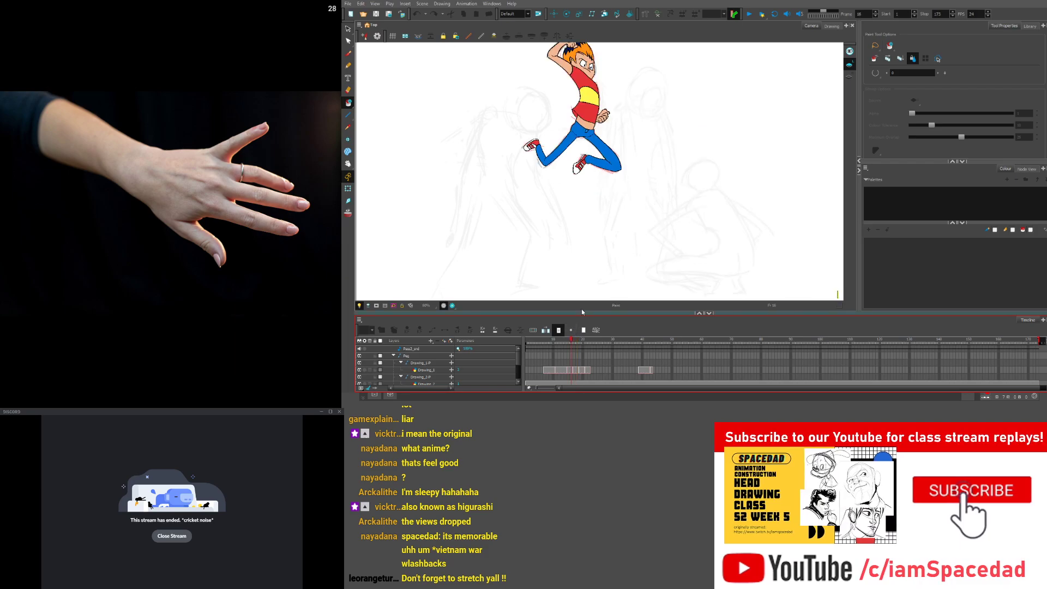
drag(616, 160, 633, 232)
mouse_move(571, 339)
mouse_down()
mouse_move(544, 339)
mouse_move(585, 339)
mouse_up()
drag(621, 232, 553, 129)
drag(617, 172, 619, 211)
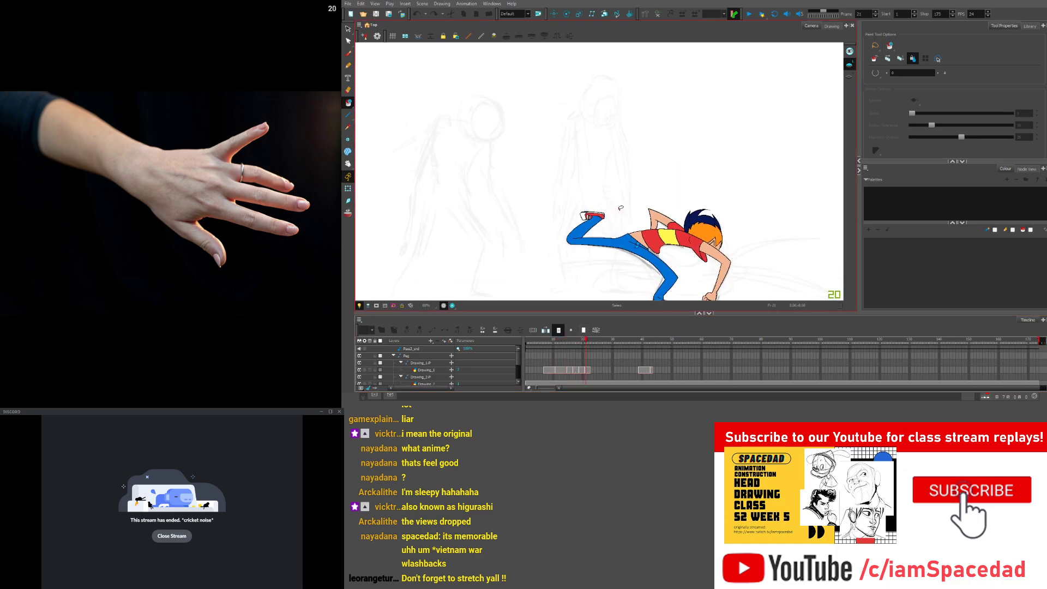
Play the animation through with the full frame in view and jump to the crouched wind-up on frame 39
click(748, 15)
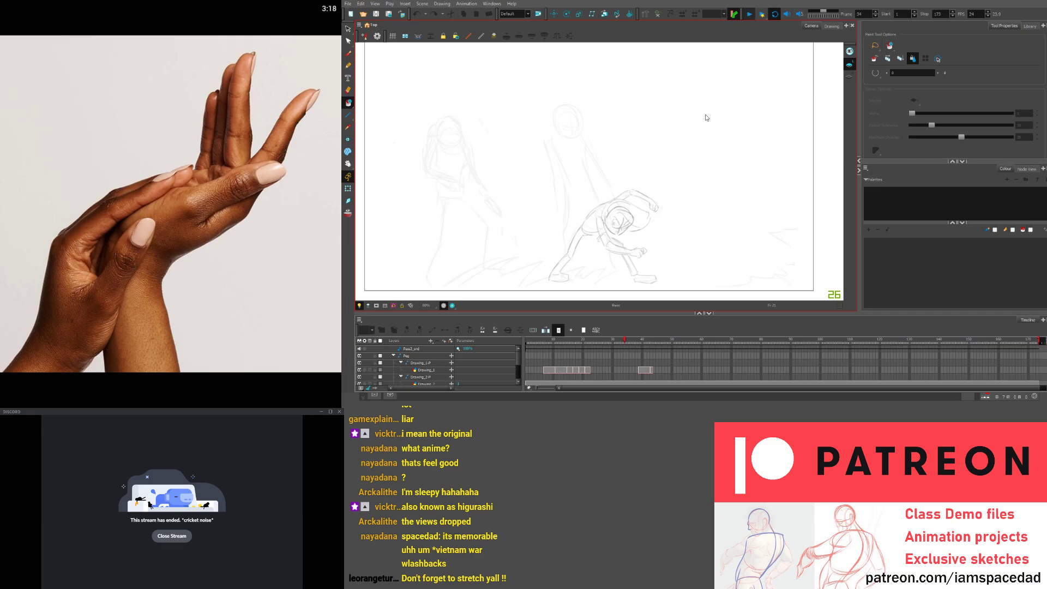
scroll(706, 115, down, 1)
scroll(708, 103, up, 1)
scroll(708, 103, down, 1)
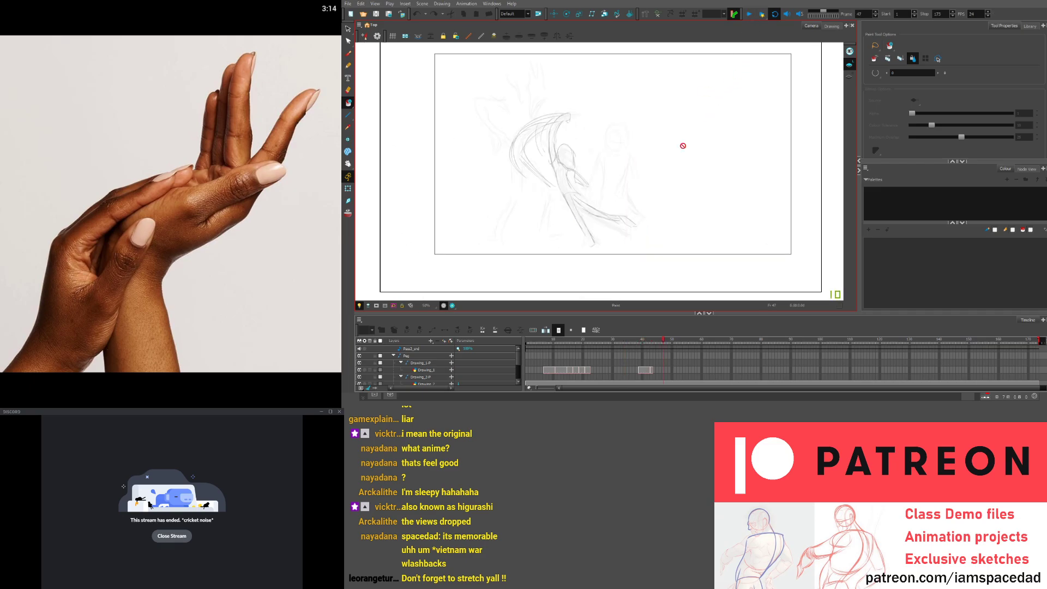
click(648, 342)
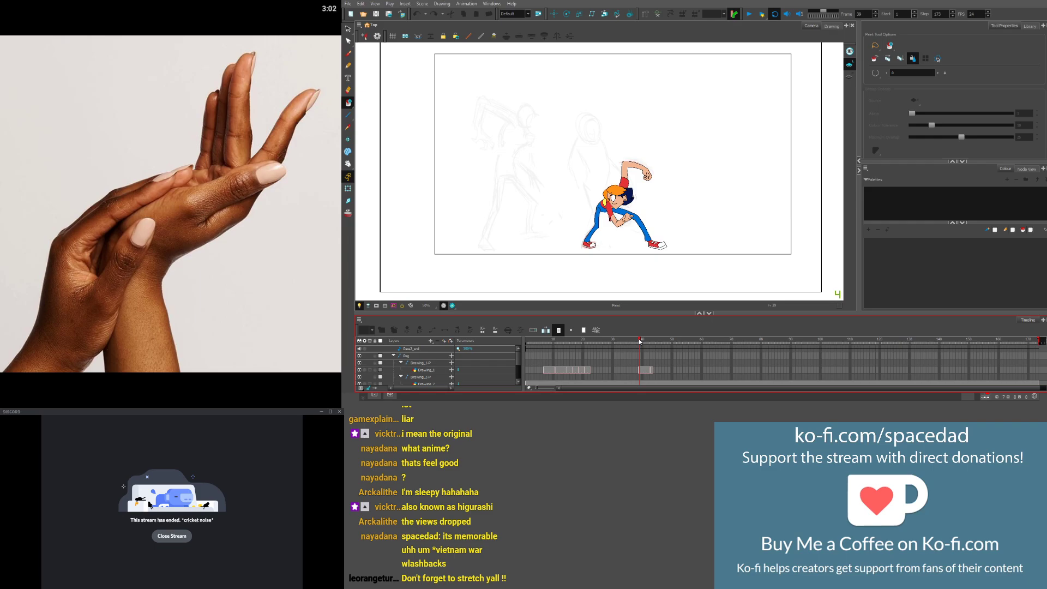
Scrub back to examine the mid-air punch on frame 18, then study the airborne wind-up on frame 10
drag(640, 342, 578, 339)
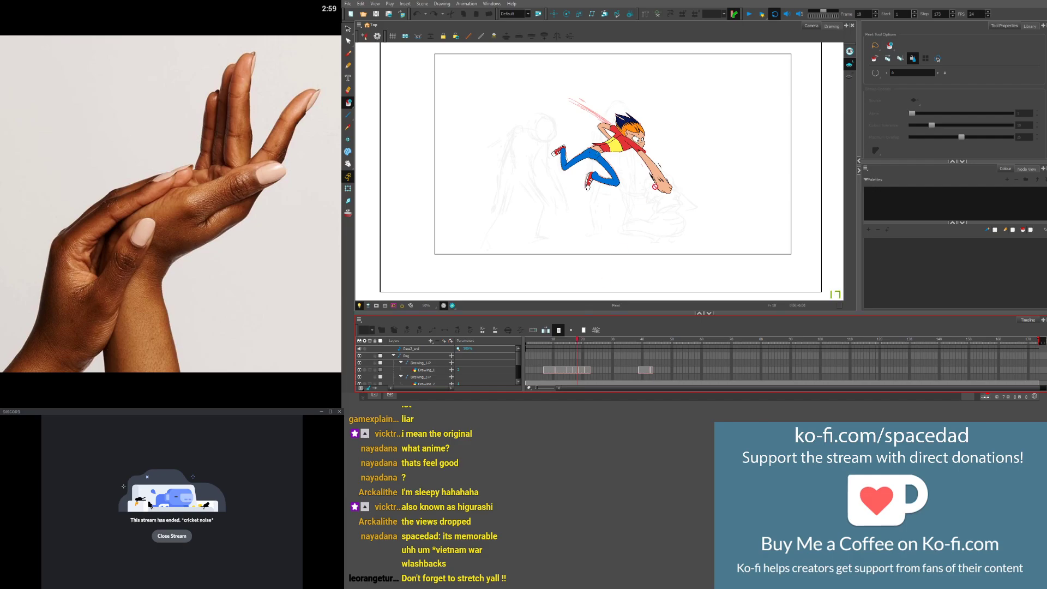
scroll(660, 132, down, 1)
scroll(661, 133, up, 2)
key(space)
drag(666, 134, 658, 153)
scroll(664, 153, down, 1)
scroll(657, 153, up, 1)
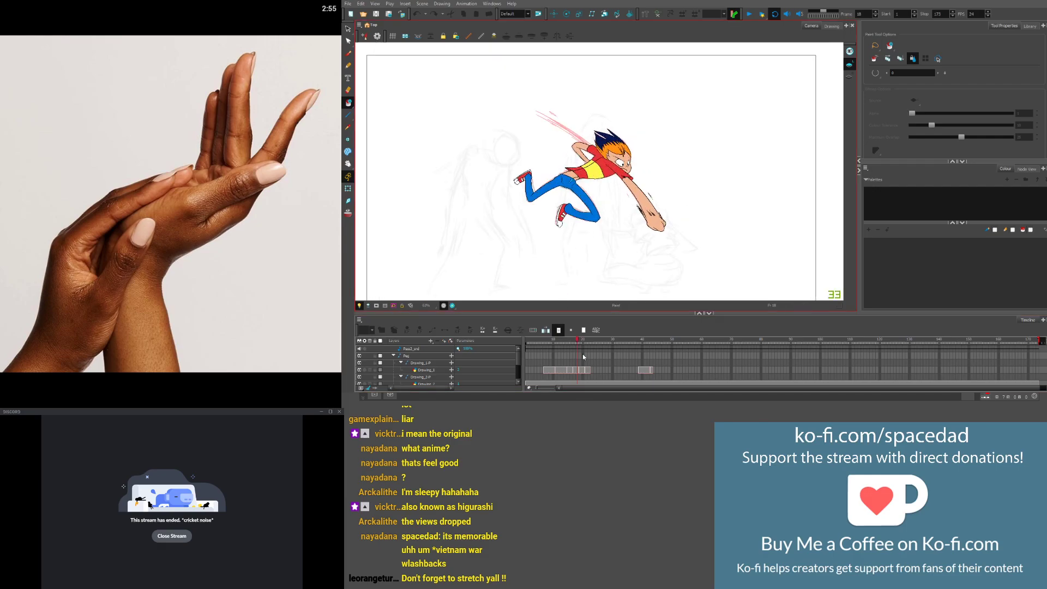
drag(579, 340, 555, 320)
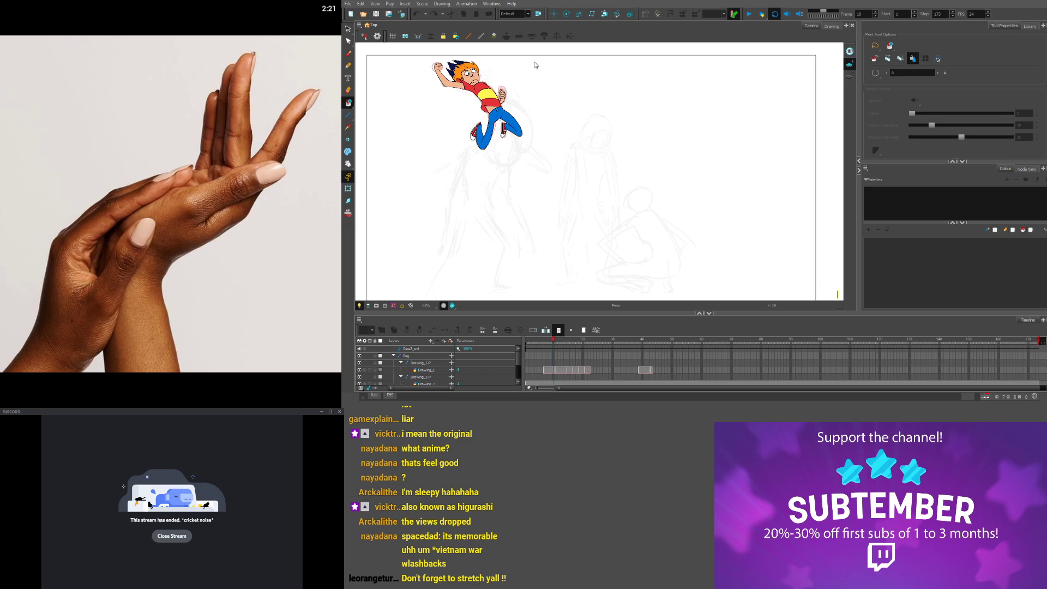
click(436, 110)
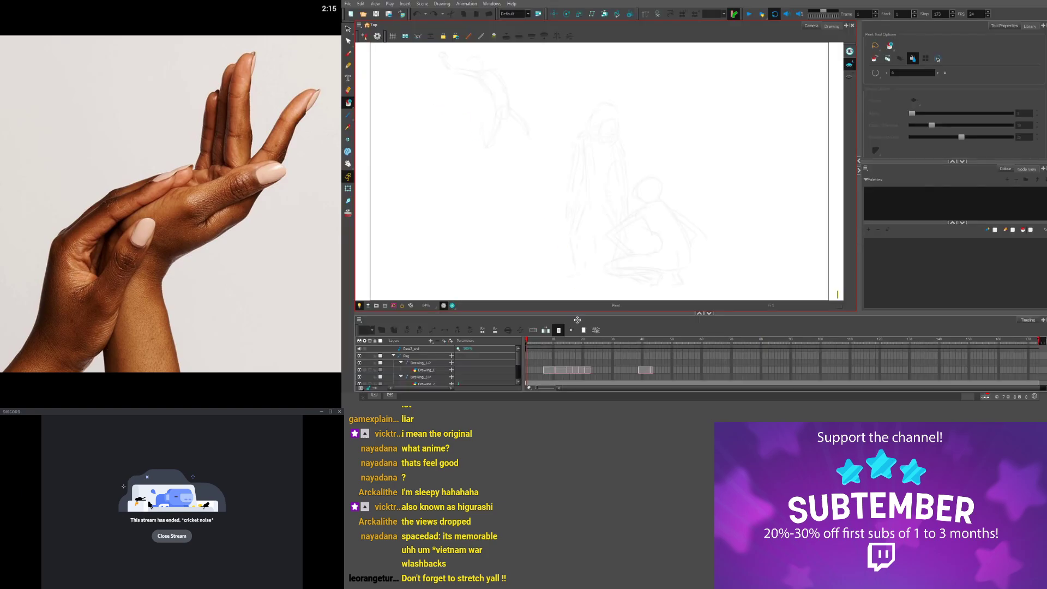
Advance to the follow-through pose on frame 43 and make the character's drawing active for the Paint tool
drag(632, 342, 652, 343)
scroll(645, 287, up, 3)
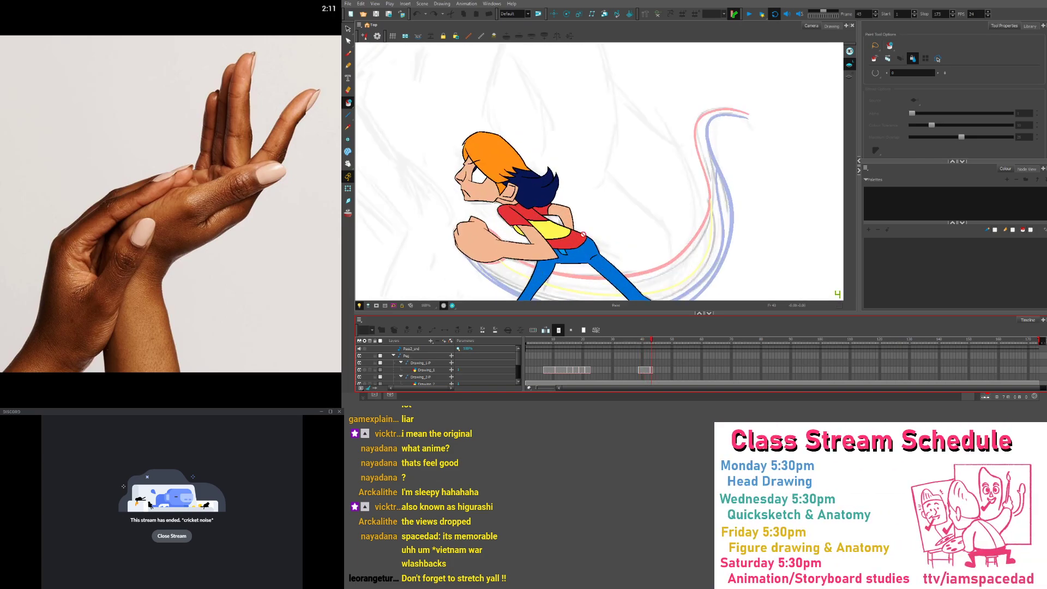
drag(616, 194, 813, 226)
scroll(718, 204, up, 3)
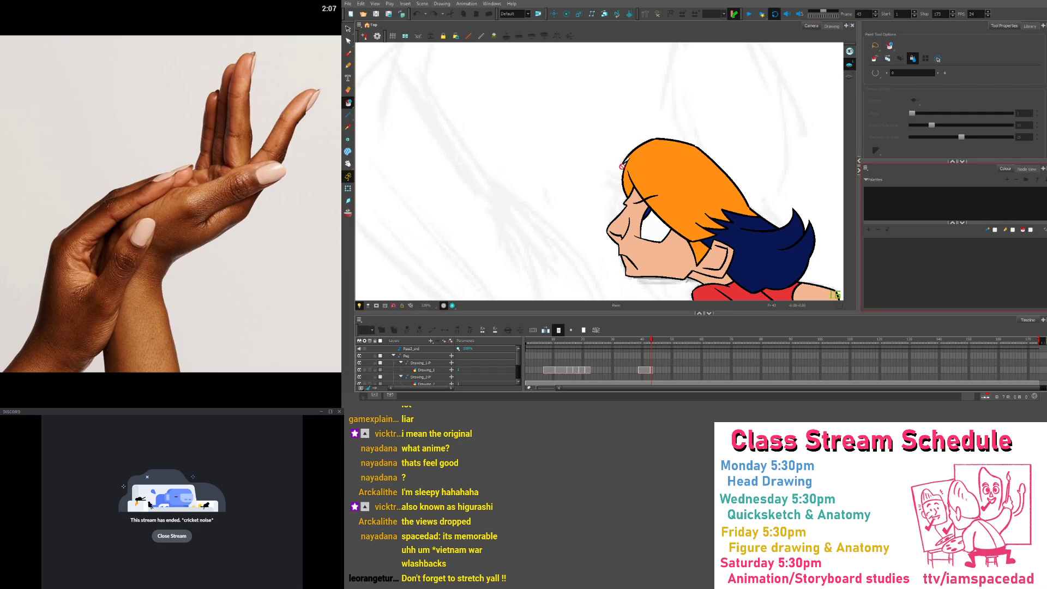
click(348, 30)
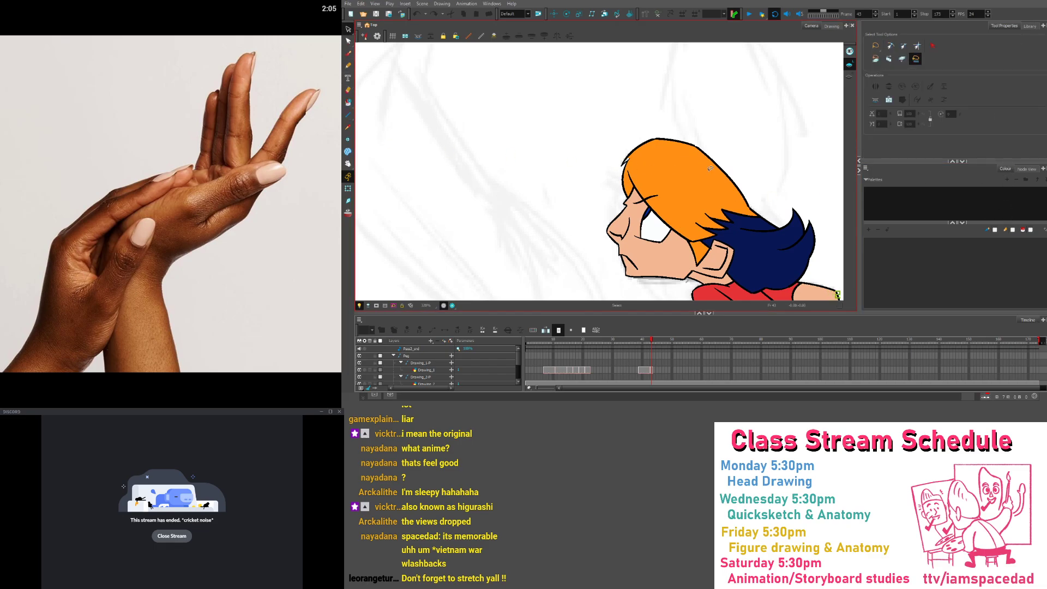
click(674, 180)
click(499, 122)
click(348, 102)
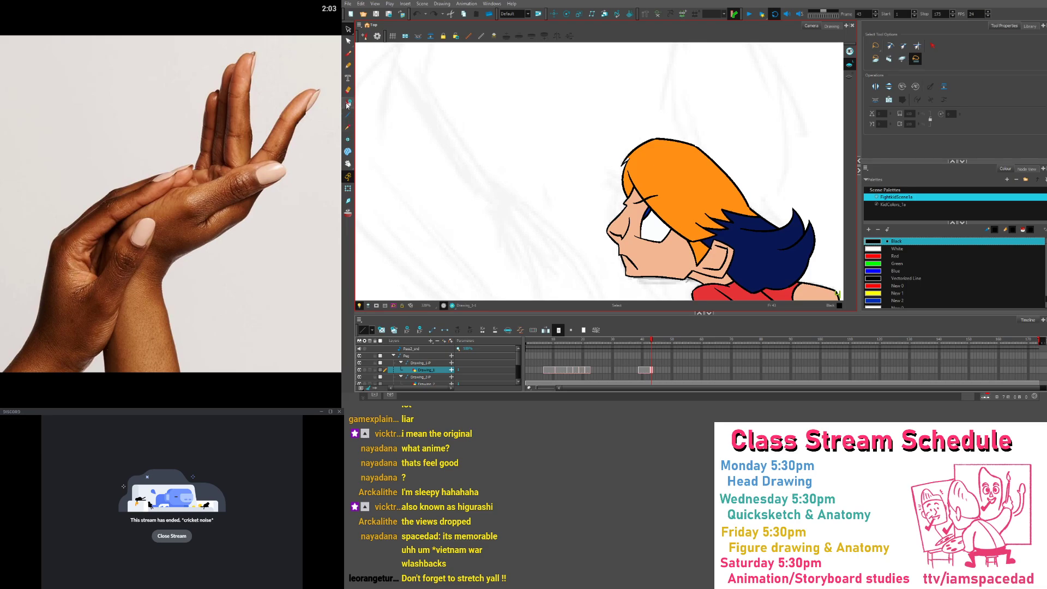
Fill the unpainted gap at the front tip of the hair with Kid_hairOrange from the KidColors_1a palette
scroll(602, 165, up, 2)
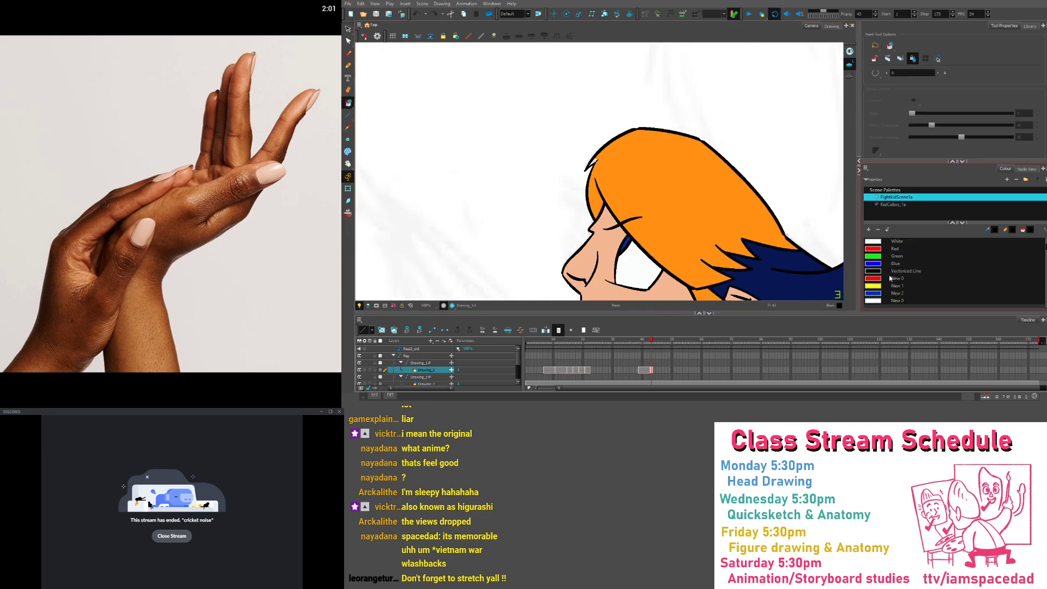
click(893, 205)
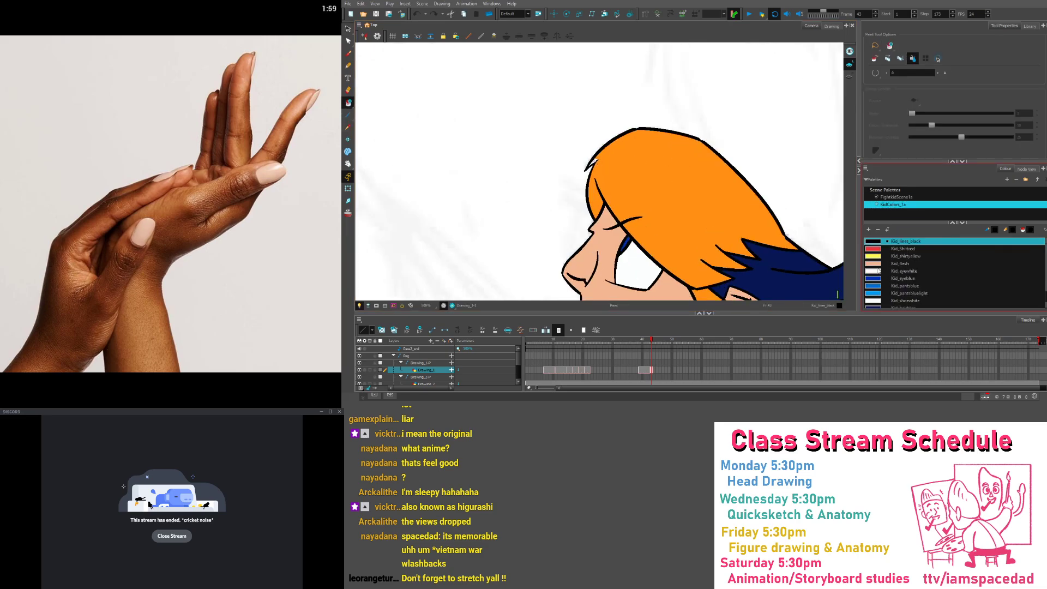
scroll(880, 270, down, 1)
click(906, 300)
scroll(737, 151, up, 4)
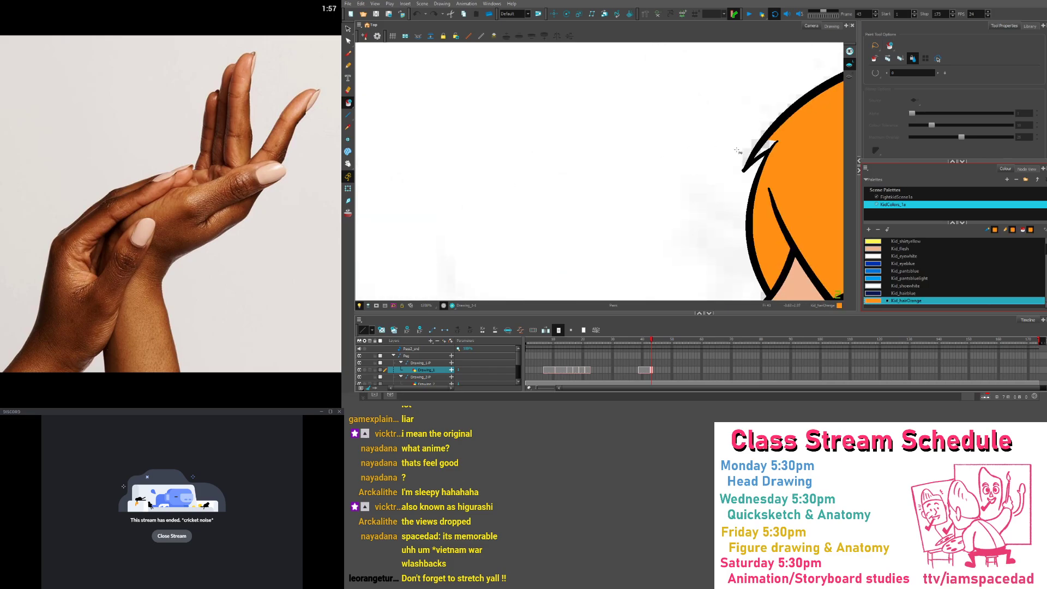
click(770, 146)
scroll(768, 150, down, 5)
drag(767, 175, 663, 83)
scroll(510, 156, down, 5)
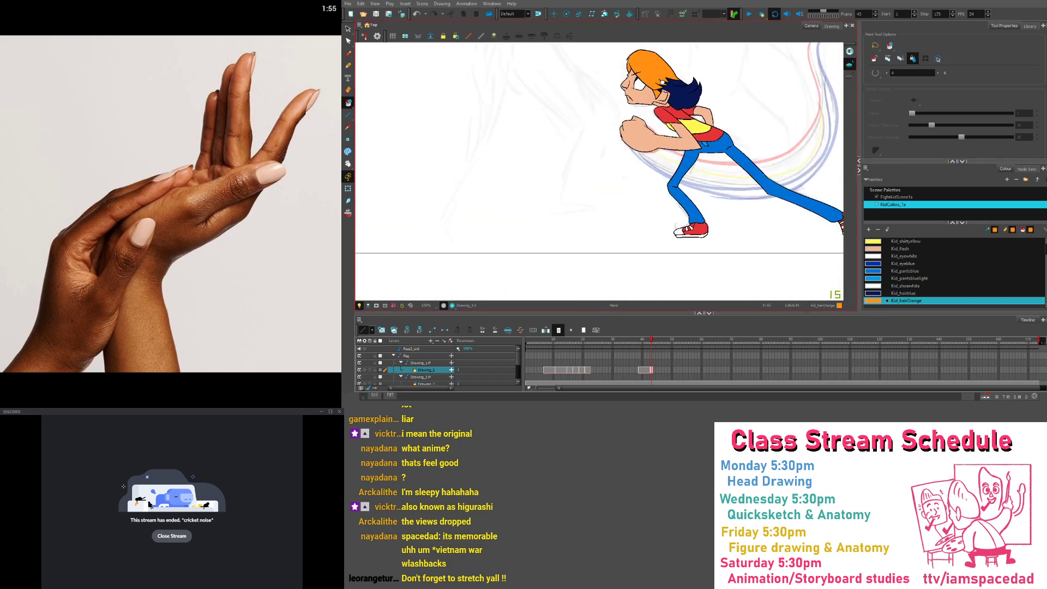
View the whole follow-through figure and go back frame by frame to the crouched wind-up on frame 39
scroll(648, 143, down, 2)
drag(659, 148, 607, 226)
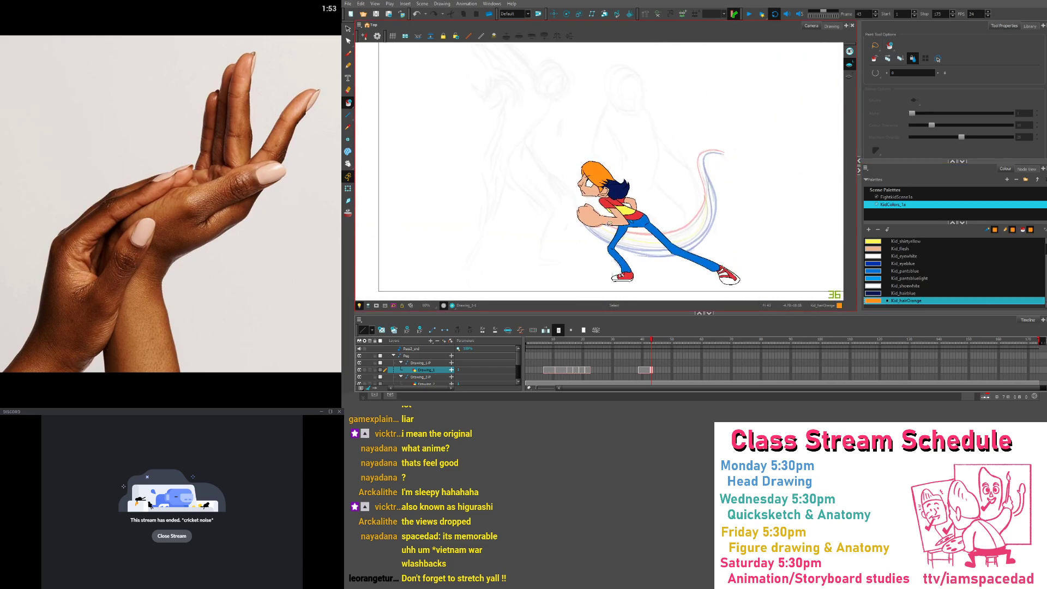
scroll(608, 224, up, 2)
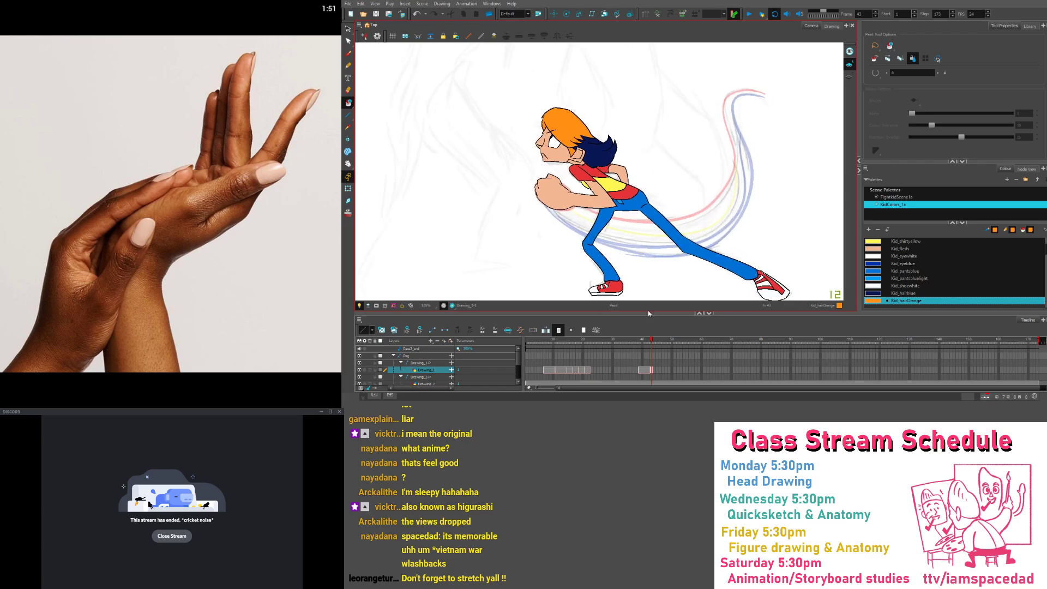
key(comma)
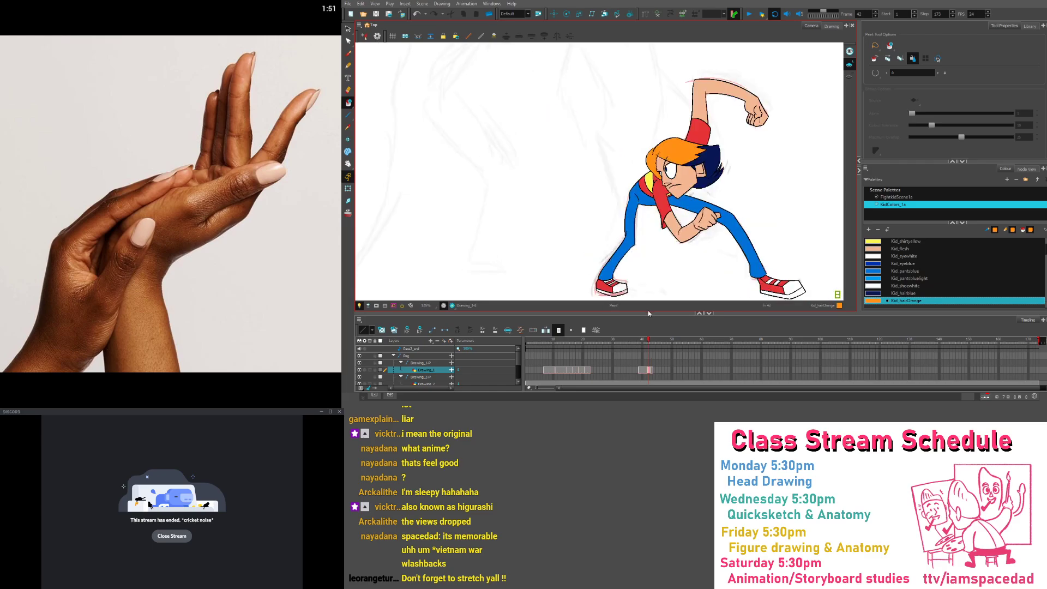
key(comma)
key(comma)
key(comma)
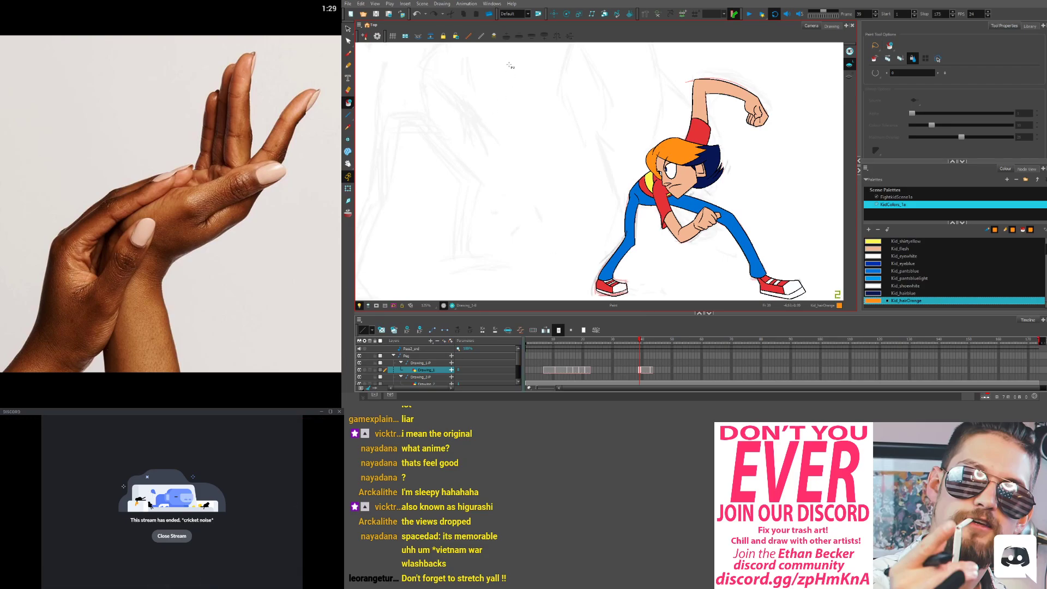
Play the complete animation once more, stop it, and return to the crouched wind-up on frame 40
click(749, 14)
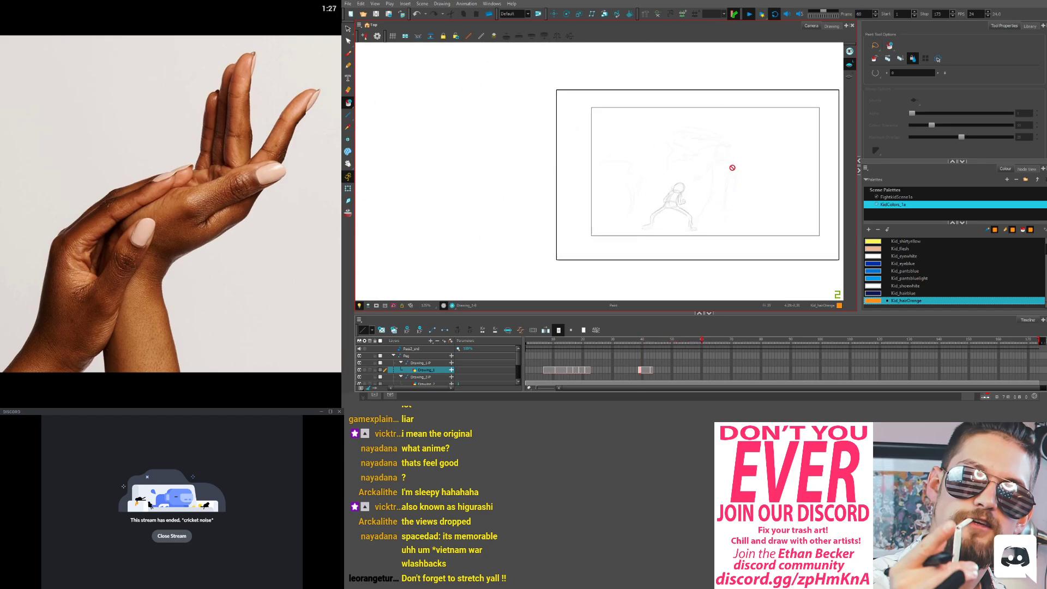
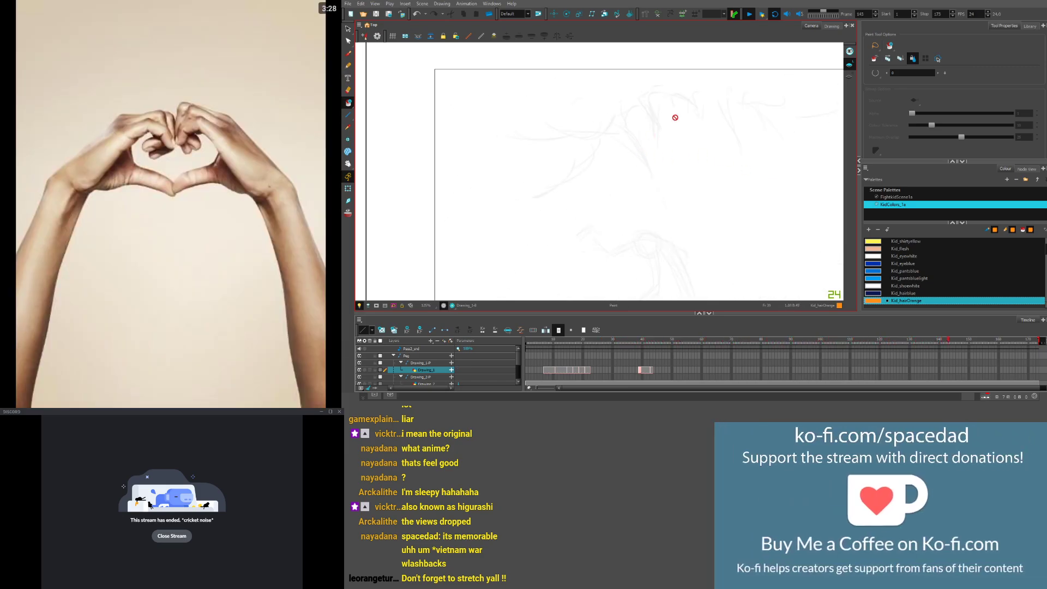
click(749, 15)
scroll(581, 224, down, 3)
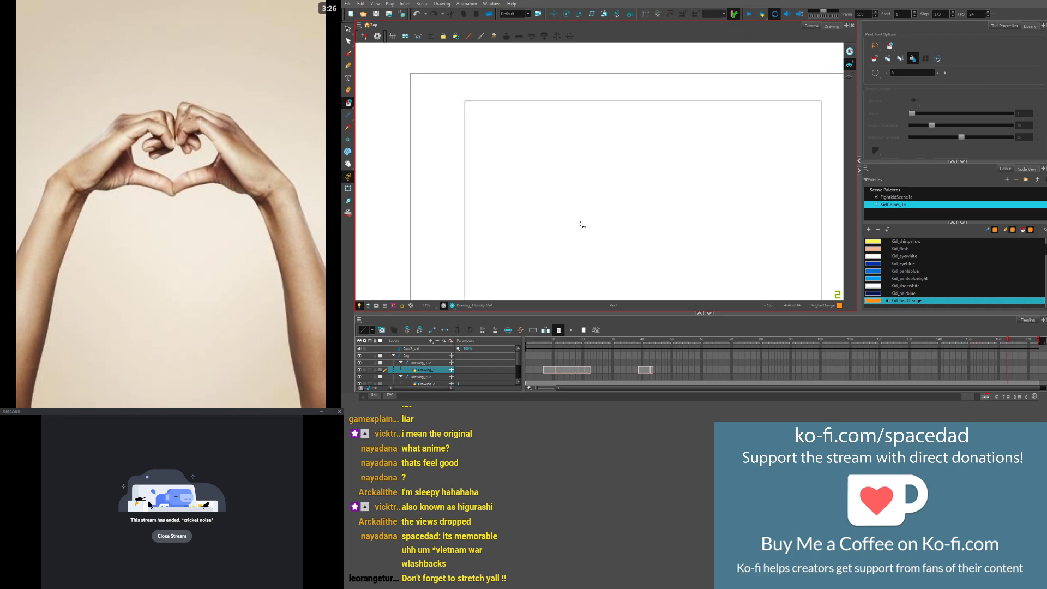
scroll(581, 224, down, 2)
click(643, 342)
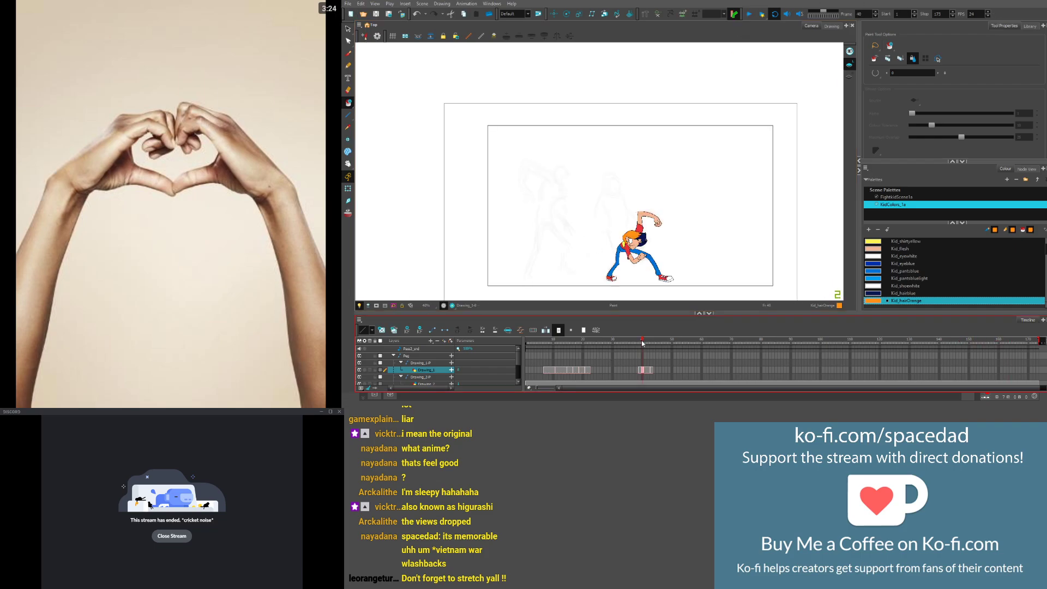
Switch to Clip Studio Paint, hide the folder of earlier hand studies, and add a new blank layer above it
click(1043, 3)
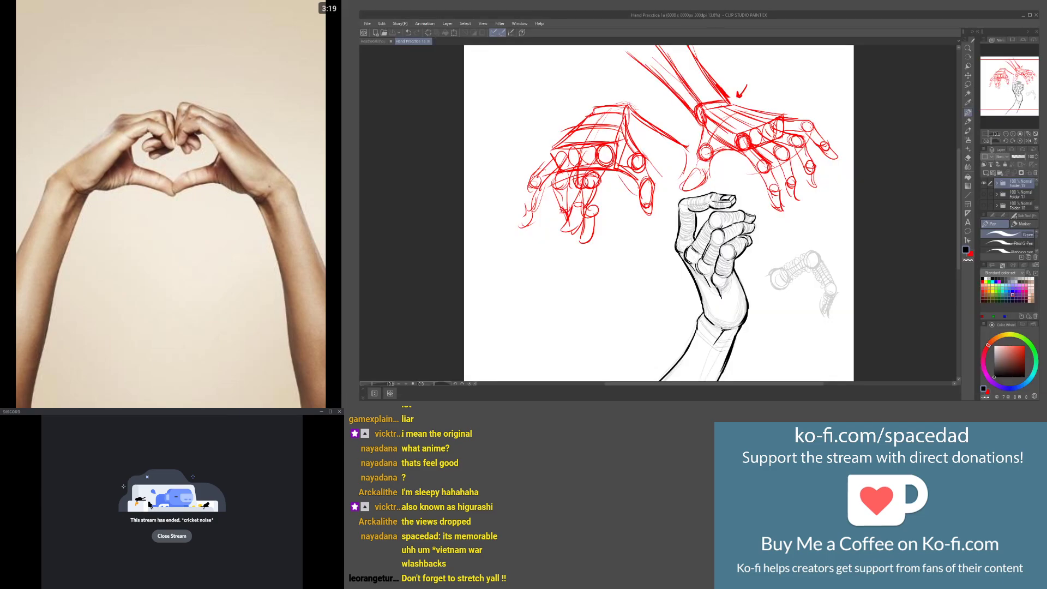
click(984, 184)
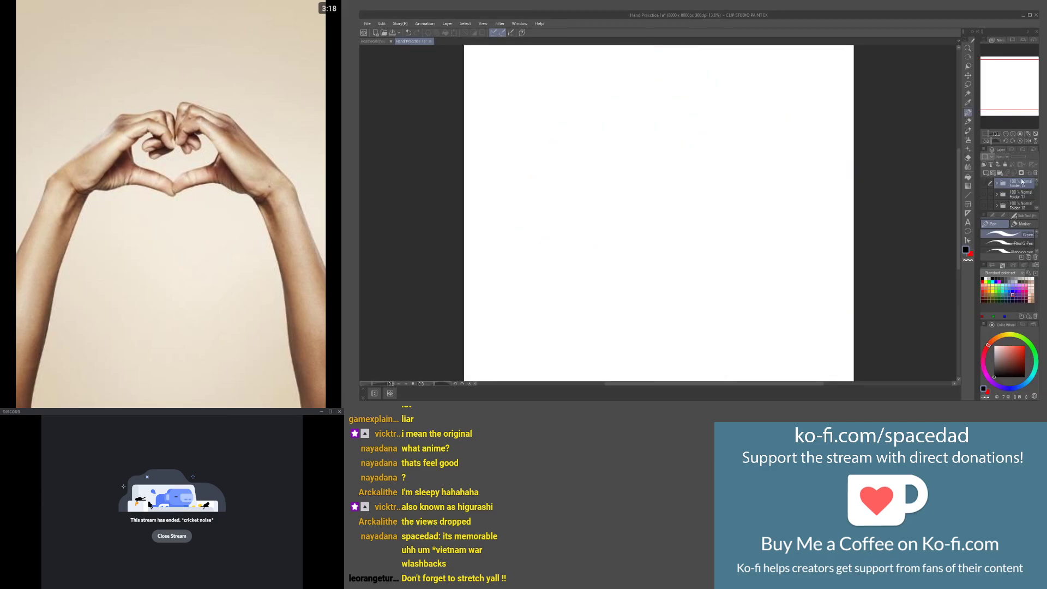
click(985, 173)
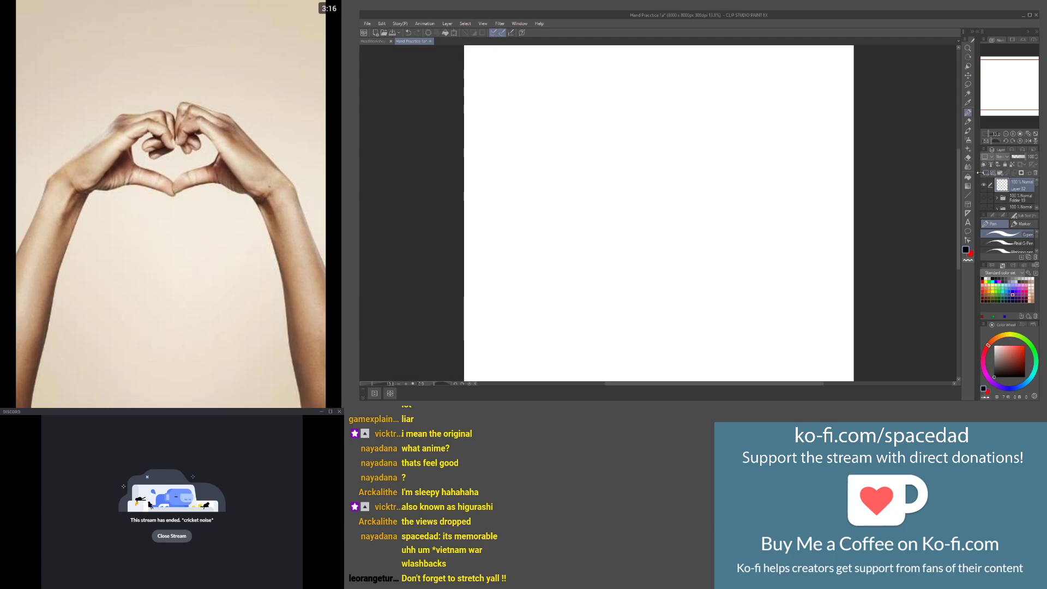
scroll(755, 169, up, 3)
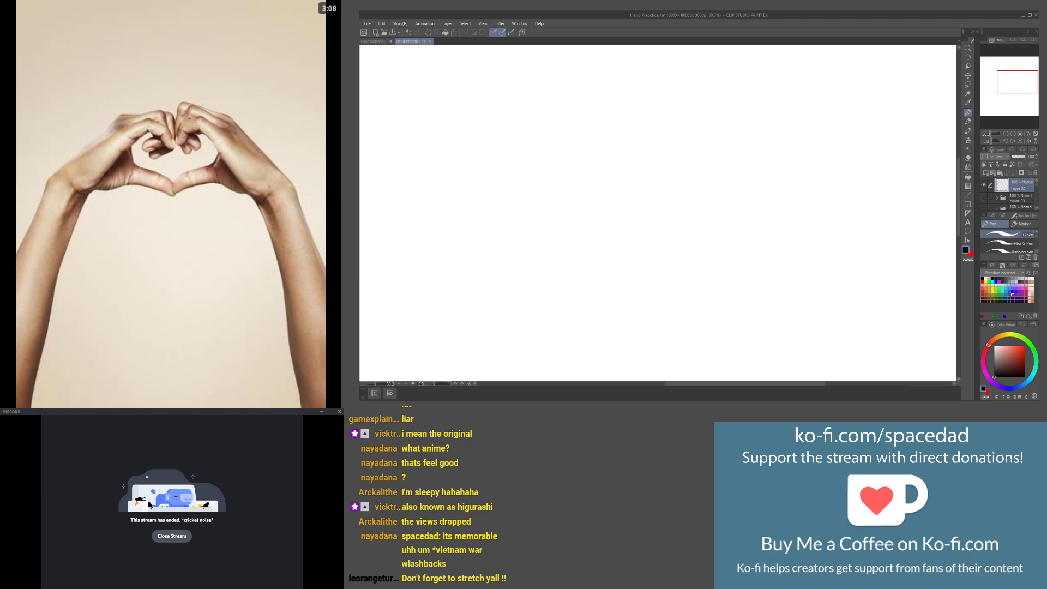
Close the ended Discord stream pop-out, clear Discord off the screen, and return to the blank hand practice canvas
click(340, 411)
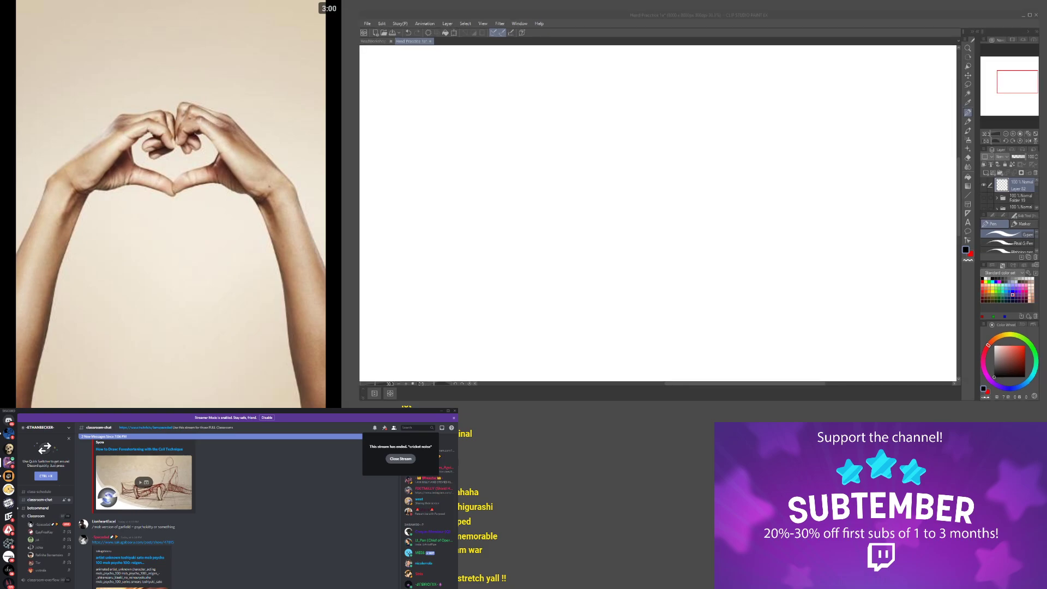
key(super+Up)
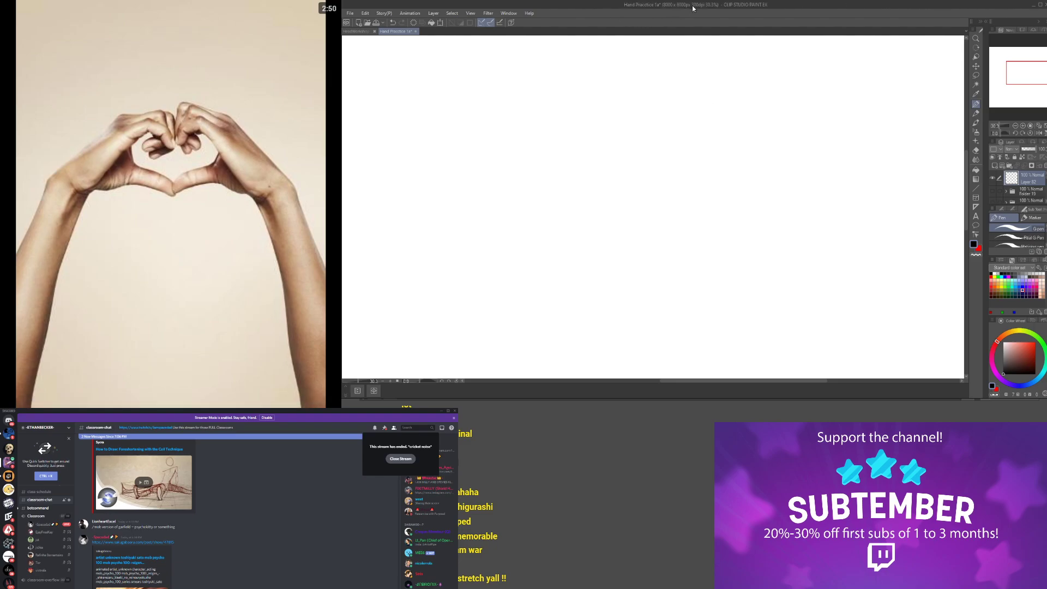
drag(697, 7, 698, 30)
double_click(698, 31)
key(super+d)
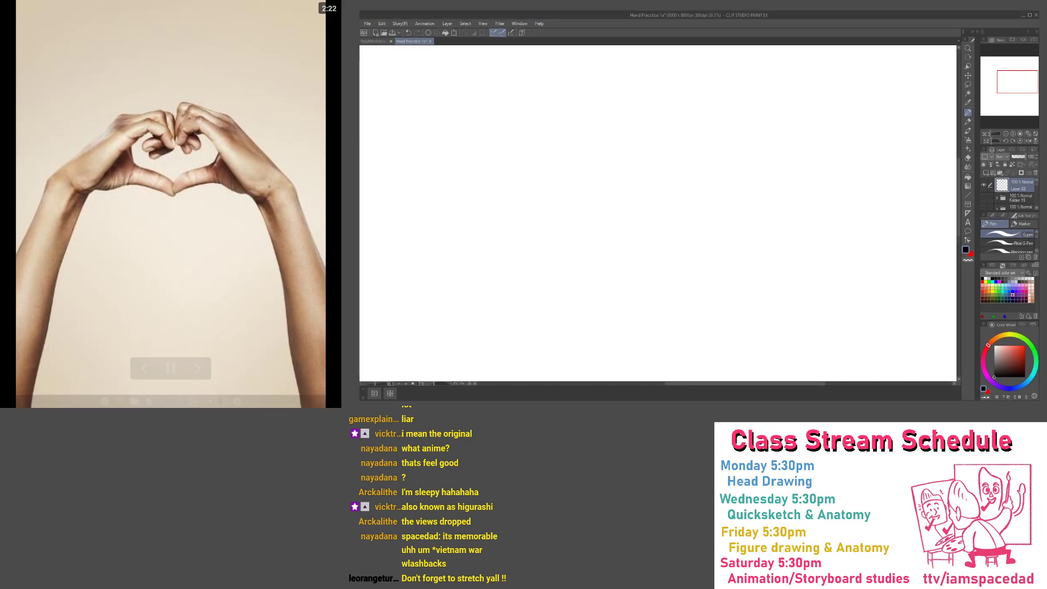
double_click(501, 16)
double_click(502, 17)
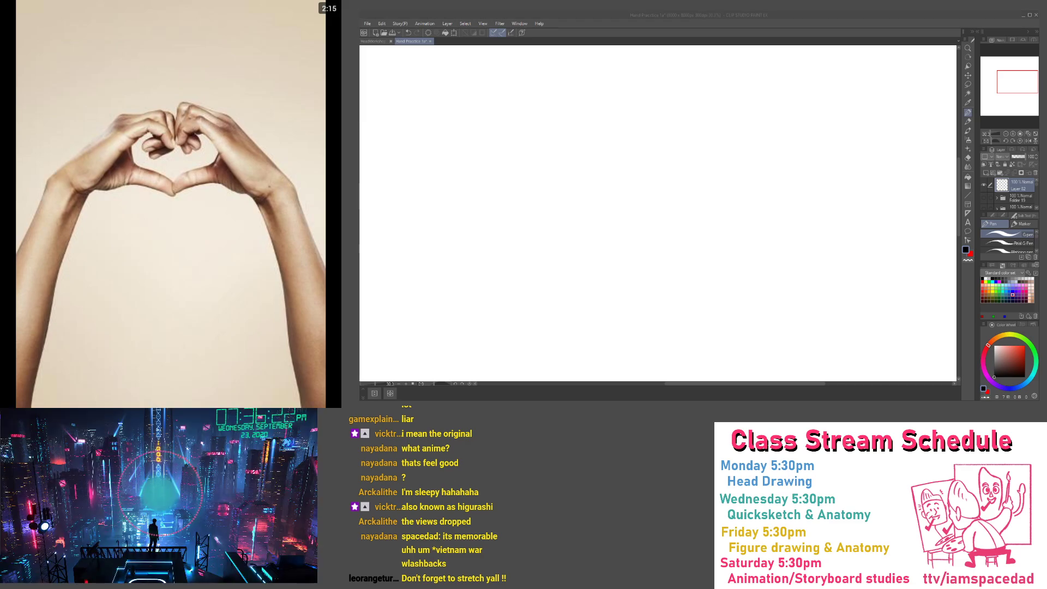
click(811, 20)
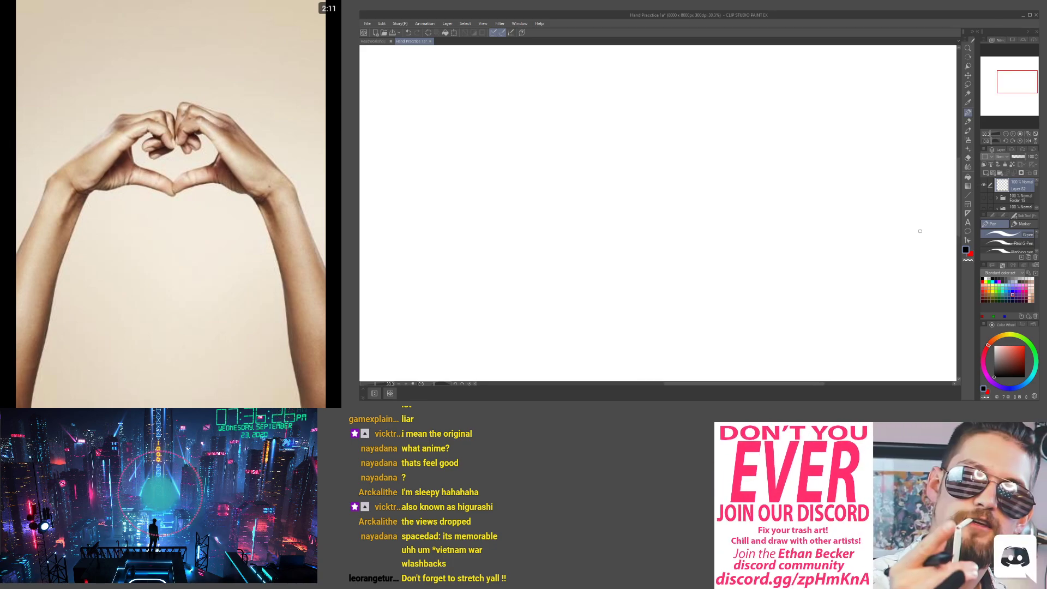
Sketch the palm in red as a rounded box in perspective, with its top plane, front face and side edge
click(971, 255)
mouse_move(807, 156)
mouse_down()
mouse_move(754, 151)
mouse_move(777, 144)
mouse_move(740, 144)
mouse_up()
drag(745, 140, 707, 165)
mouse_move(734, 152)
mouse_down()
mouse_move(657, 187)
mouse_move(807, 159)
mouse_move(817, 185)
mouse_move(774, 198)
mouse_up()
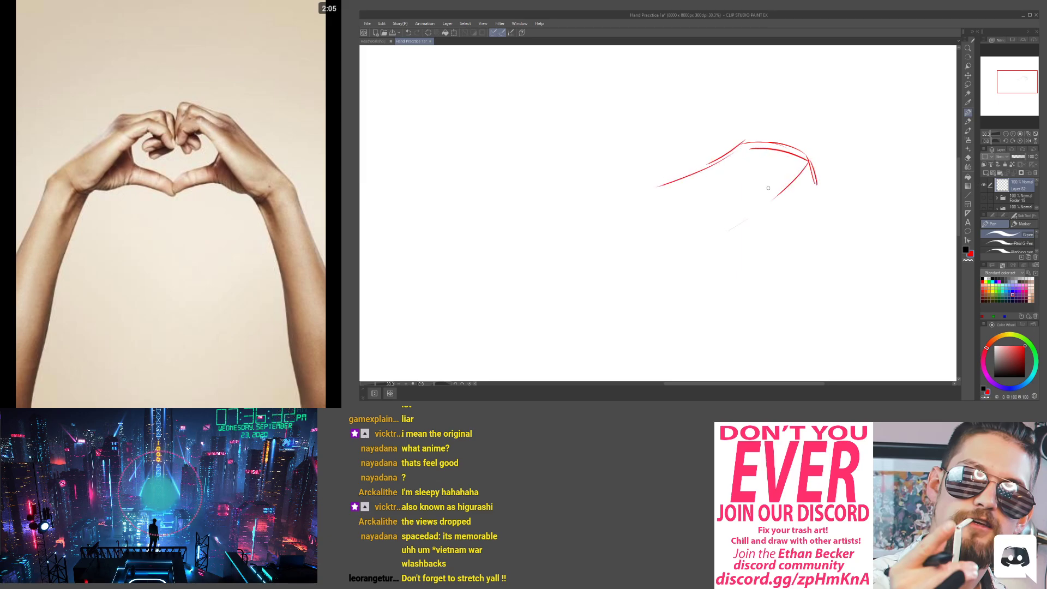
drag(799, 160, 721, 238)
drag(665, 212, 699, 229)
mouse_move(635, 200)
mouse_down()
mouse_move(646, 235)
mouse_move(711, 282)
mouse_up()
drag(713, 243, 722, 278)
mouse_move(809, 163)
mouse_down()
mouse_move(788, 236)
mouse_move(724, 288)
mouse_up()
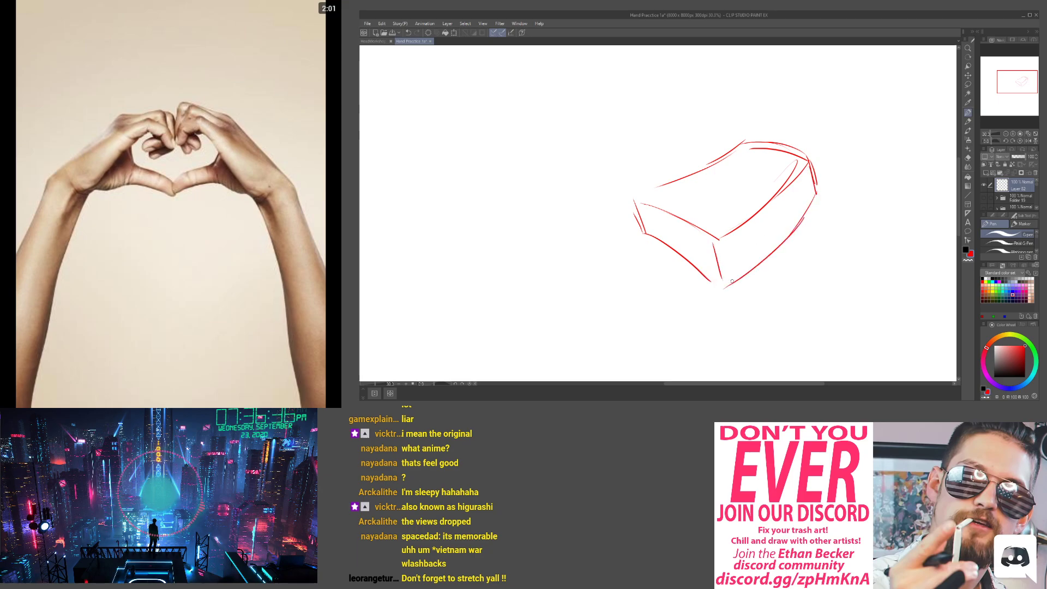
Block in the first finger segments as red cylinders extending from the front of the palm box
scroll(728, 288, down, 1)
drag(697, 241, 632, 281)
mouse_move(718, 281)
mouse_down()
mouse_move(651, 308)
mouse_move(635, 294)
mouse_move(648, 282)
mouse_up()
mouse_move(677, 232)
mouse_down()
mouse_move(618, 270)
mouse_move(628, 301)
mouse_move(611, 286)
mouse_move(611, 262)
mouse_up()
scroll(641, 238, down, 2)
scroll(686, 235, up, 2)
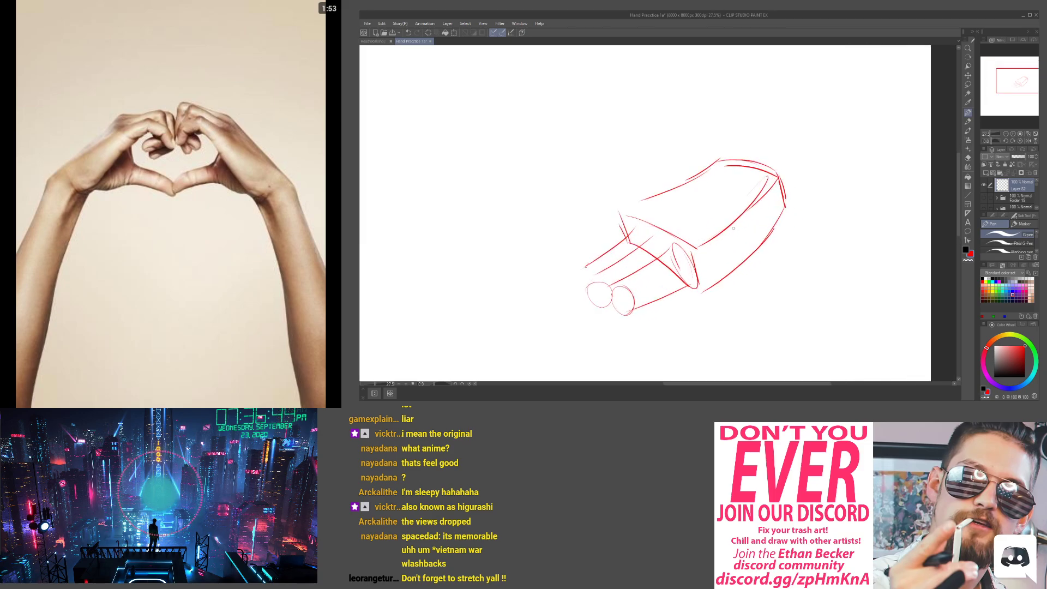
Draw red knuckle circles along the front edge of the palm box and round off the finger segments' ends with circles
mouse_move(736, 219)
mouse_down()
mouse_move(696, 236)
mouse_move(631, 220)
mouse_move(629, 235)
mouse_move(688, 234)
mouse_move(703, 275)
mouse_up()
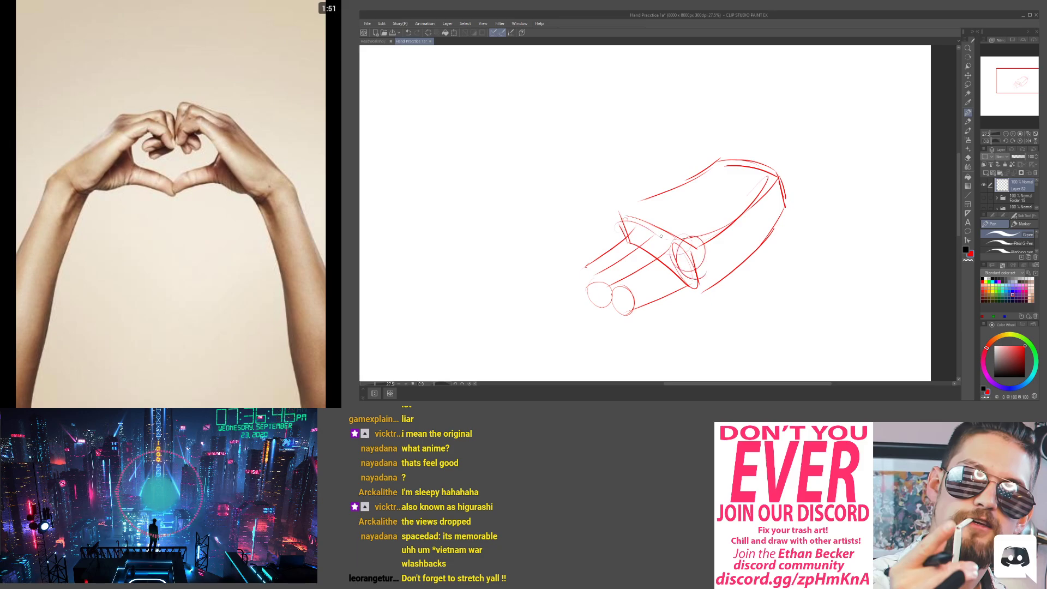
mouse_move(679, 229)
mouse_down()
mouse_move(657, 253)
mouse_move(640, 232)
mouse_move(657, 239)
mouse_move(584, 259)
mouse_up()
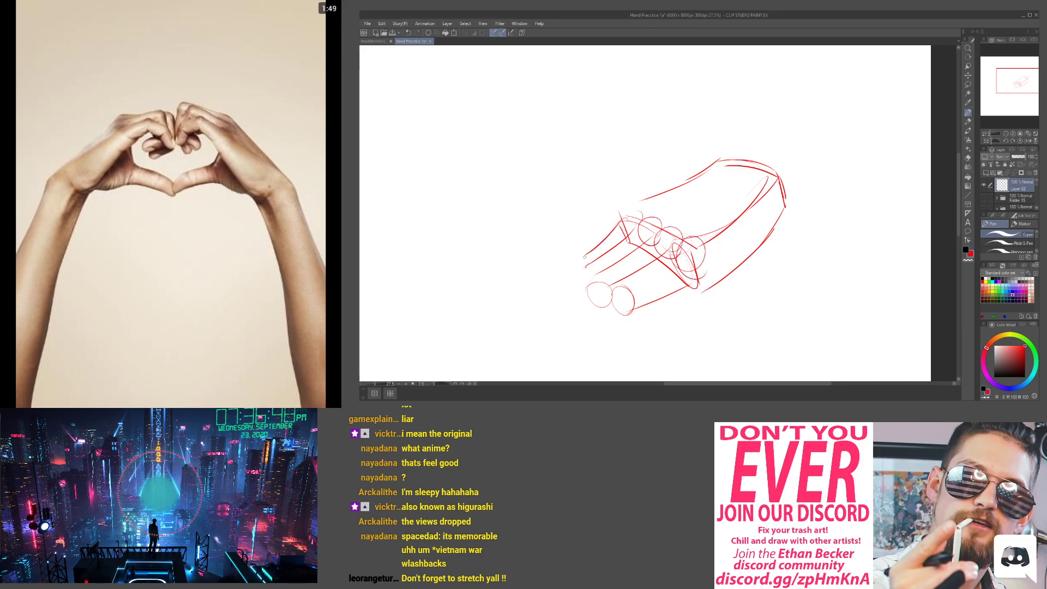
mouse_move(768, 211)
mouse_down()
mouse_move(671, 257)
mouse_move(637, 240)
mouse_up()
scroll(726, 131, down, 3)
scroll(602, 259, up, 2)
scroll(616, 246, up, 2)
scroll(615, 190, down, 3)
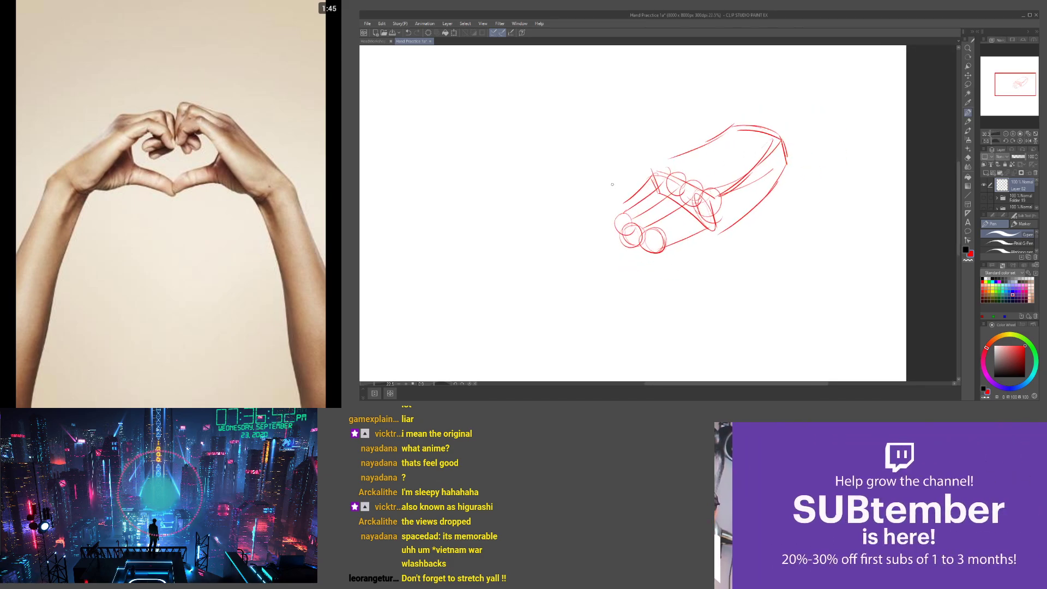
Hide the layer with the red box hand and add a new blank layer above it
click(984, 185)
click(986, 173)
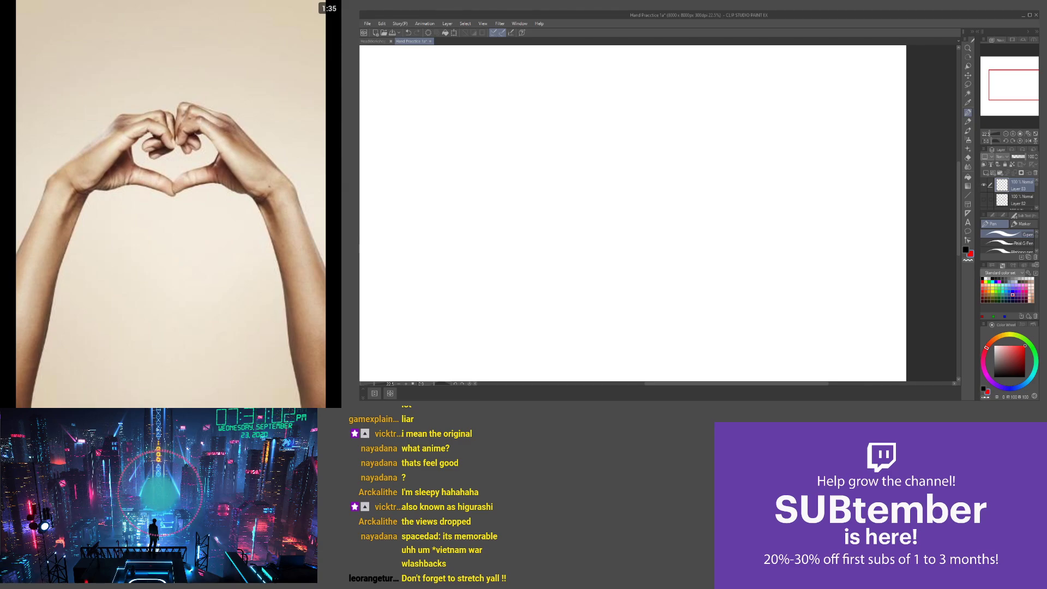
Switch to the reference slideshow and change the image to the shaded pencil drawing of a hand with downward-reaching fingers
key(alt+Tab)
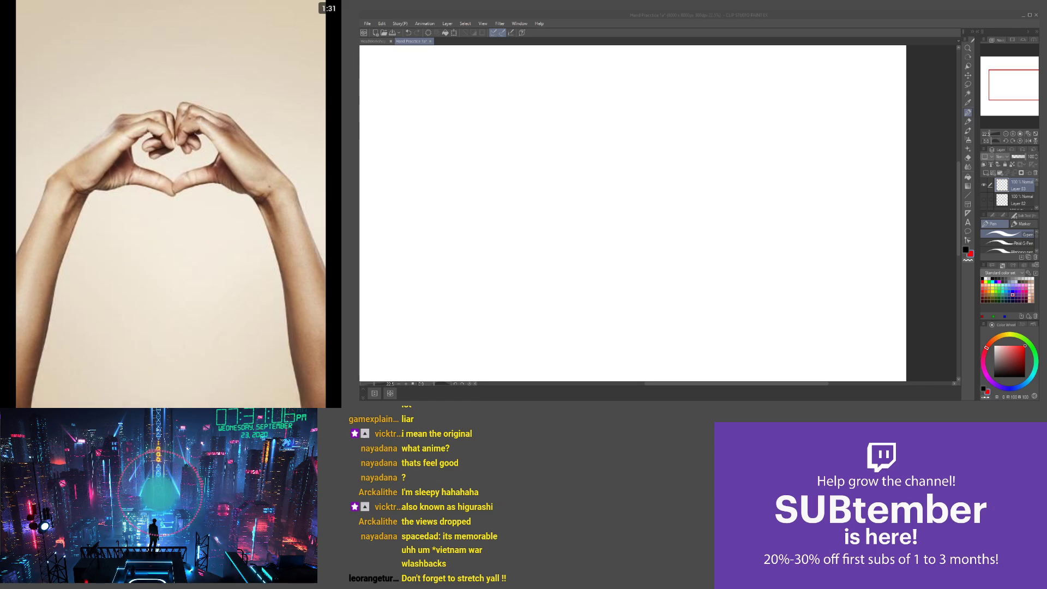
mouse_move(131, 5)
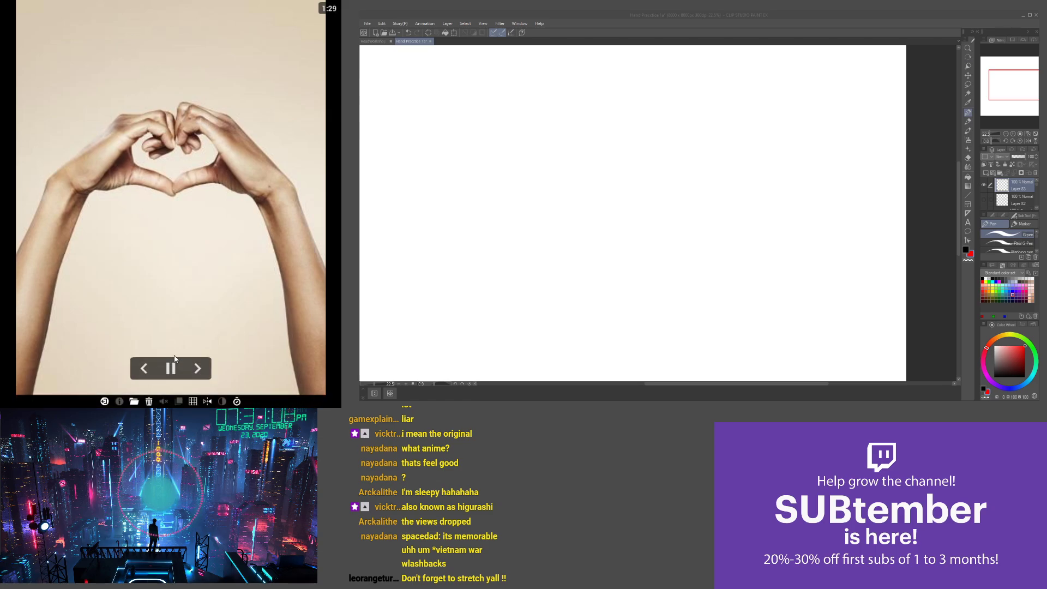
click(199, 368)
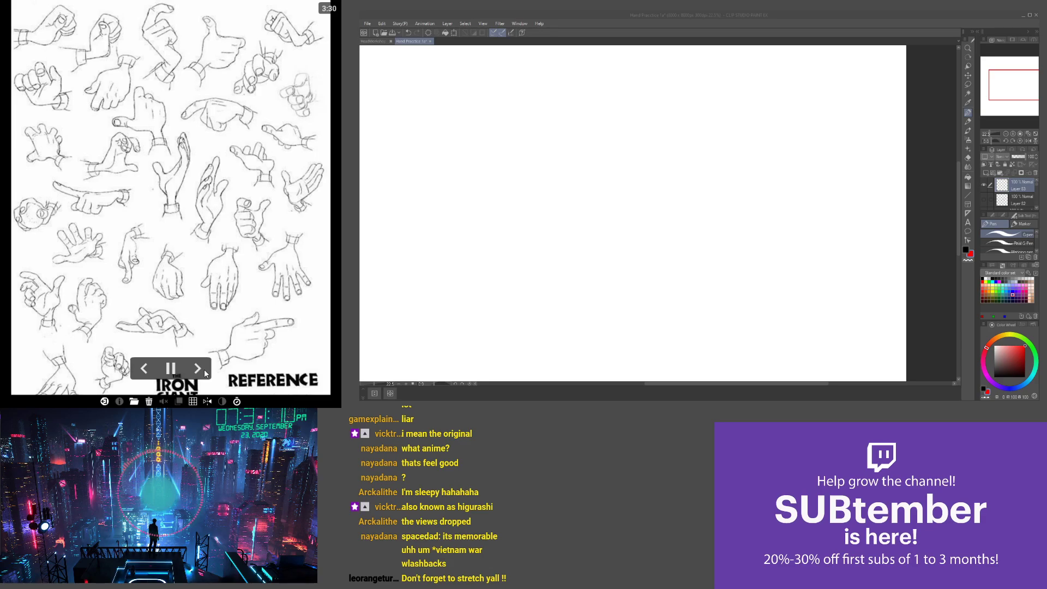
click(199, 368)
click(199, 368)
click(199, 369)
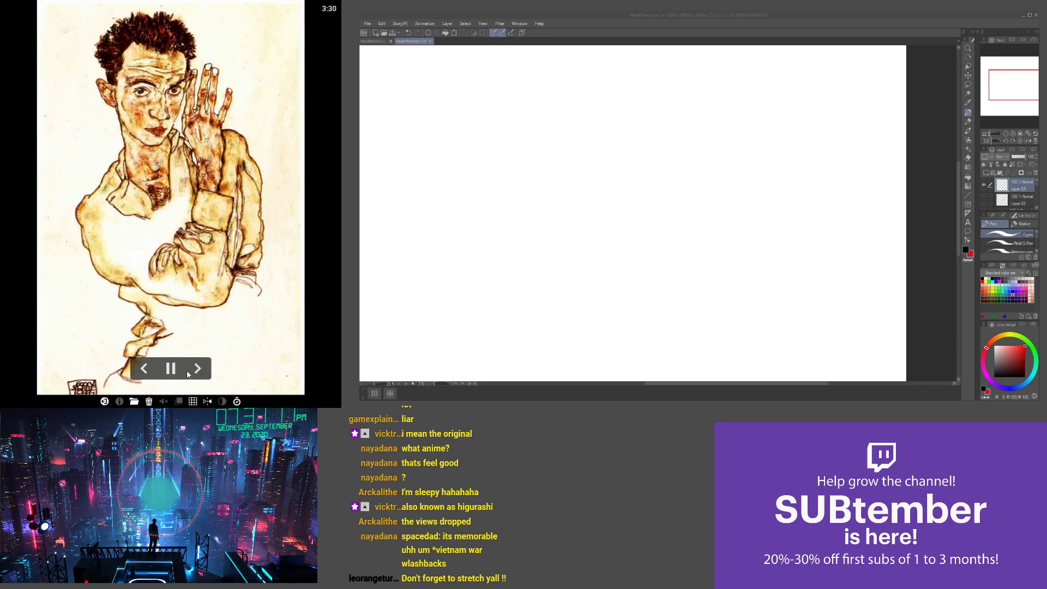
click(145, 370)
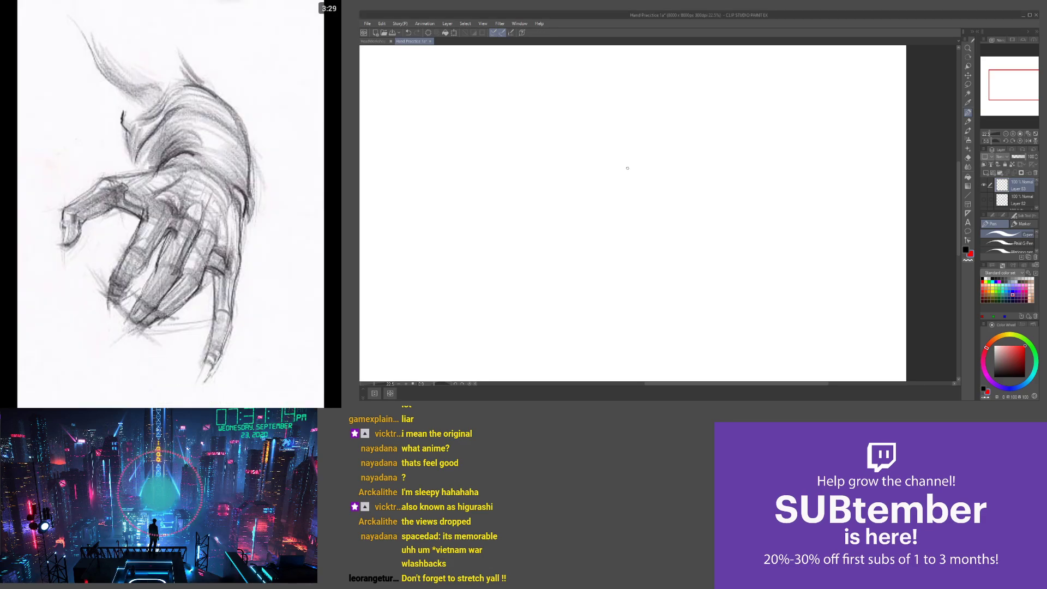
Sketch the palm in red as a box, with a slanted curved knuckle plane and the back of the hand behind it
mouse_move(625, 168)
mouse_down()
mouse_move(717, 253)
mouse_move(643, 142)
mouse_move(755, 233)
mouse_up()
mouse_move(654, 142)
mouse_down()
mouse_move(749, 230)
mouse_move(723, 252)
mouse_up()
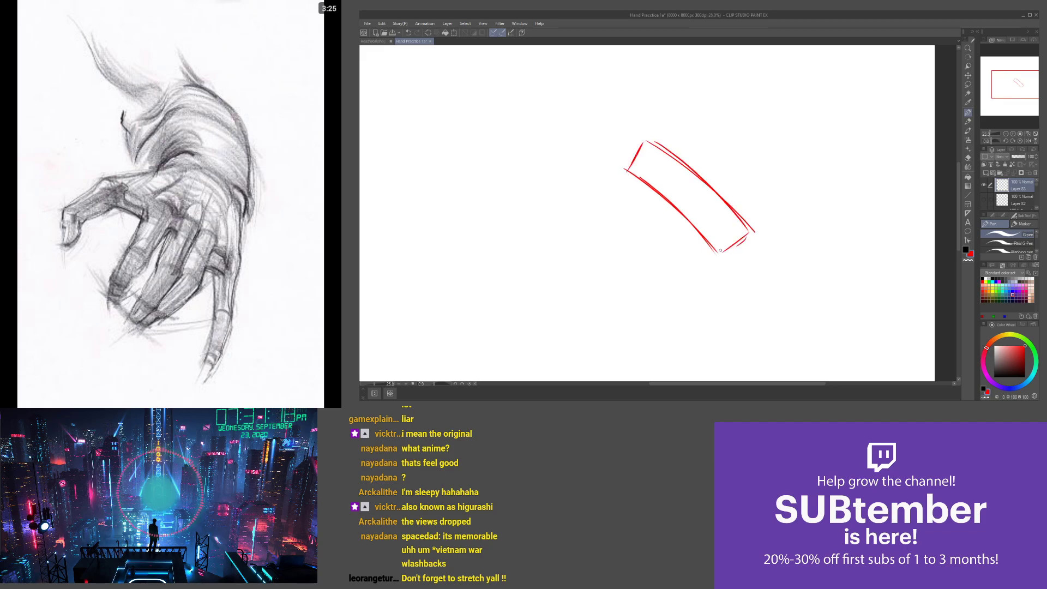
mouse_move(646, 141)
mouse_down()
mouse_move(719, 128)
mouse_move(761, 162)
mouse_up()
mouse_move(726, 129)
mouse_down()
mouse_move(772, 177)
mouse_move(762, 172)
mouse_up()
drag(770, 175, 756, 228)
drag(768, 182, 753, 235)
scroll(706, 156, down, 1)
drag(692, 216, 714, 240)
drag(639, 169, 725, 247)
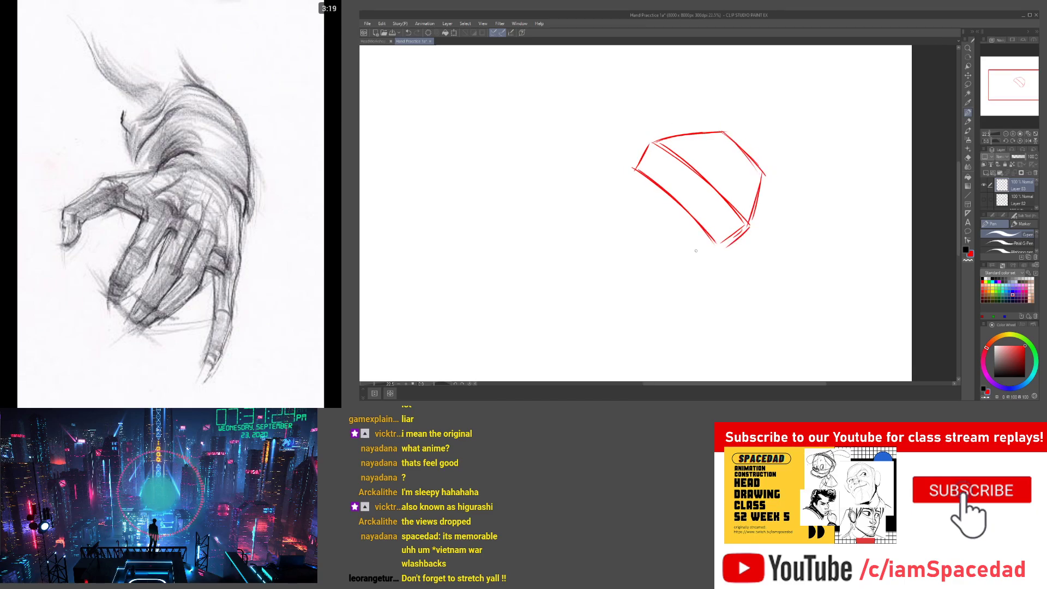
Draw the first finger from the palm's near corner as a cylinder with wrapping contour rings and a bent-down tip
scroll(628, 172, up, 1)
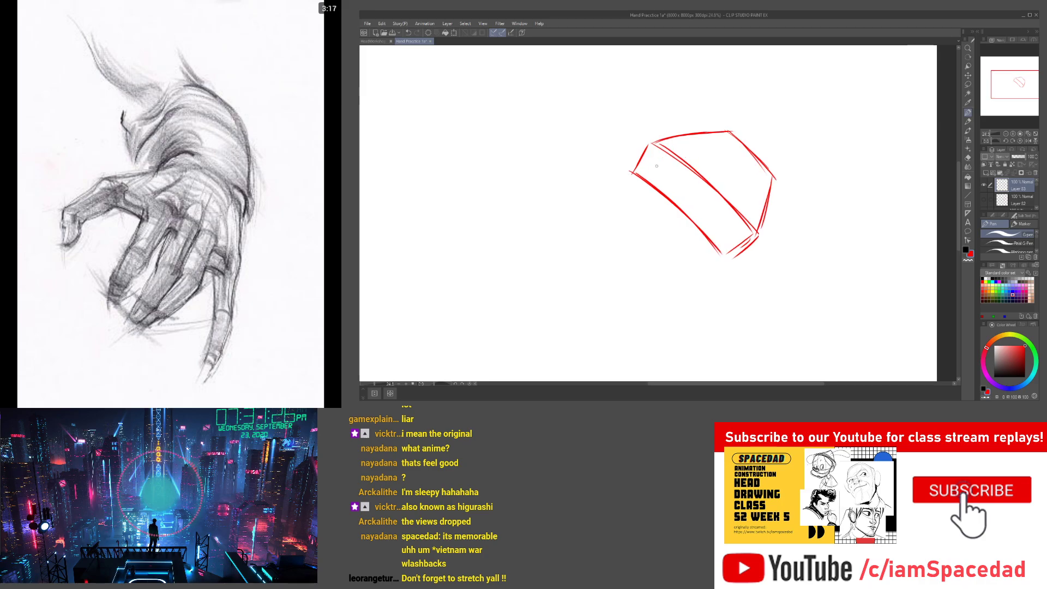
scroll(671, 185, down, 2)
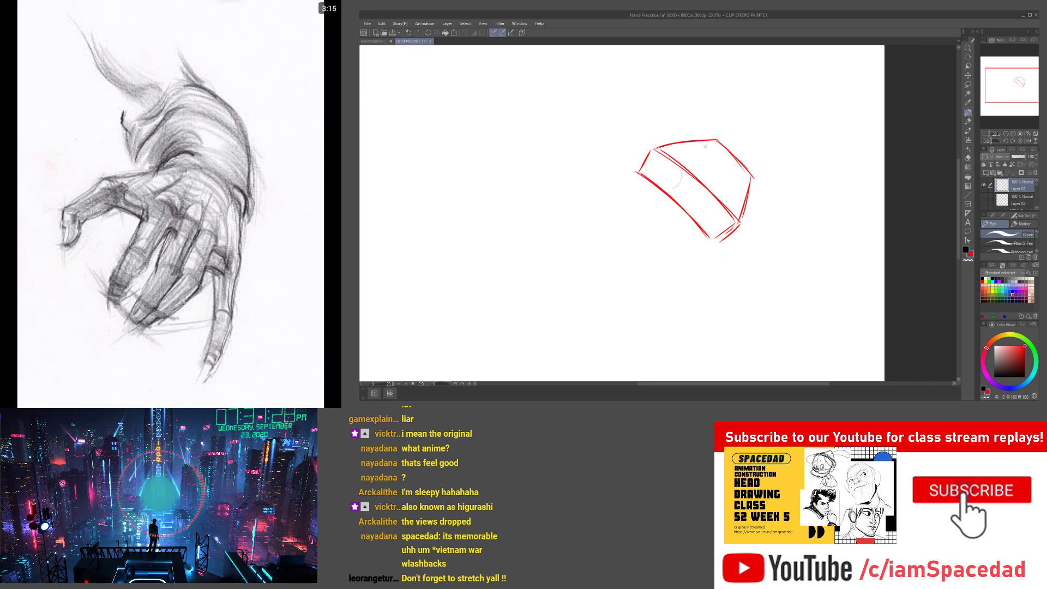
scroll(623, 162, up, 1)
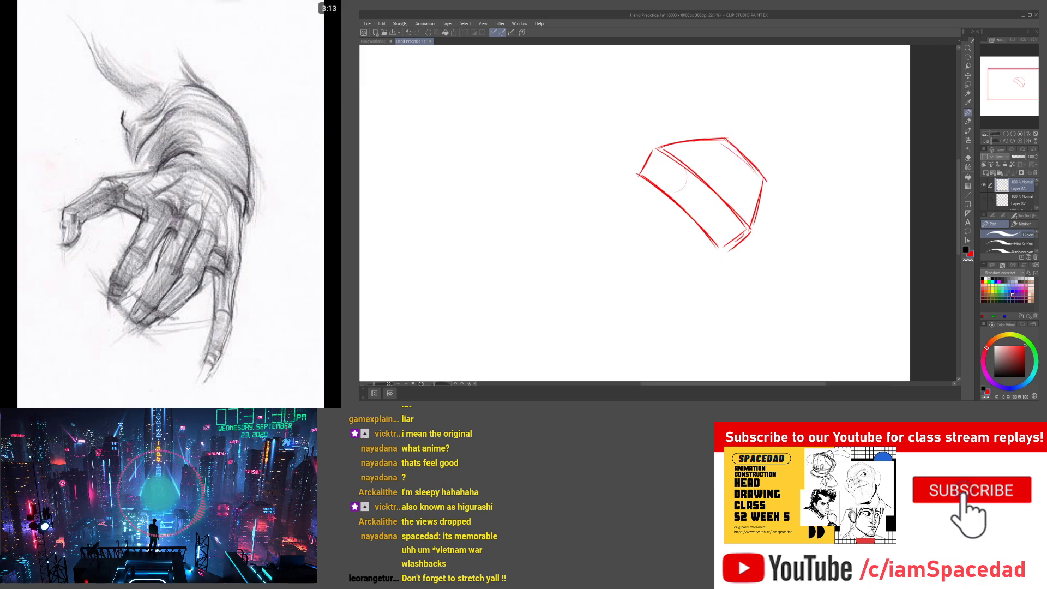
mouse_move(632, 179)
mouse_down()
mouse_move(643, 163)
mouse_move(625, 152)
mouse_up()
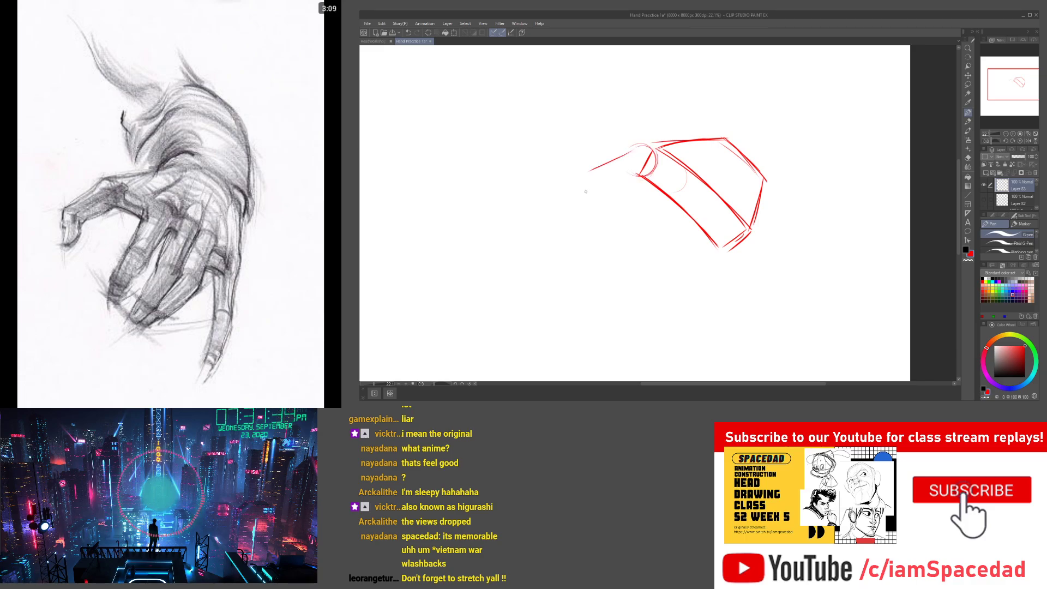
mouse_move(649, 173)
mouse_down()
mouse_move(594, 189)
mouse_move(573, 207)
mouse_move(592, 212)
mouse_move(598, 168)
mouse_move(608, 176)
mouse_move(650, 161)
mouse_up()
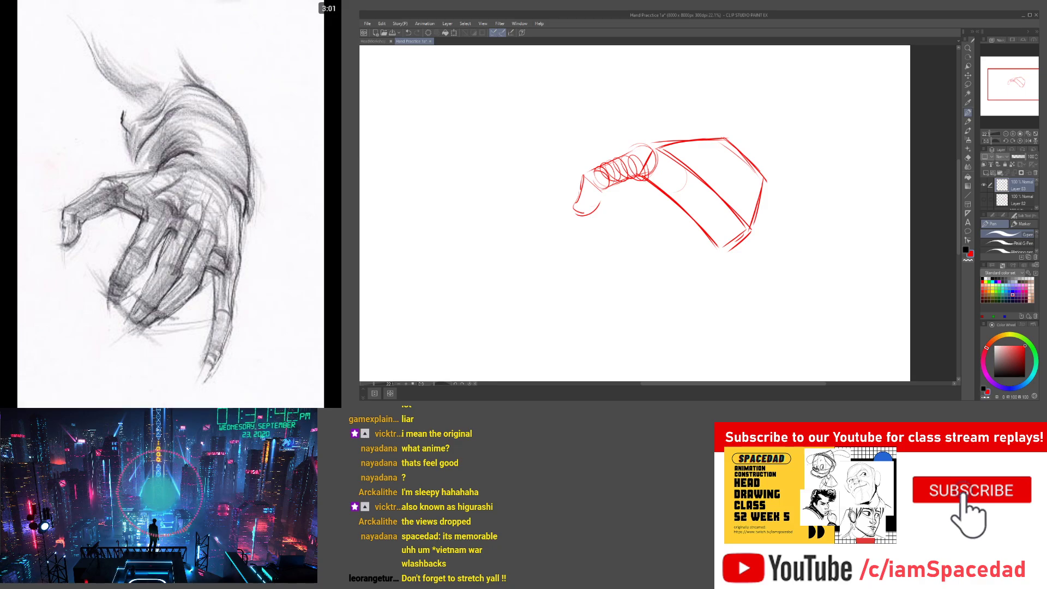
Check the hand reference and draw three knuckle circles along the palm's slanted front plane
key(alt+Tab)
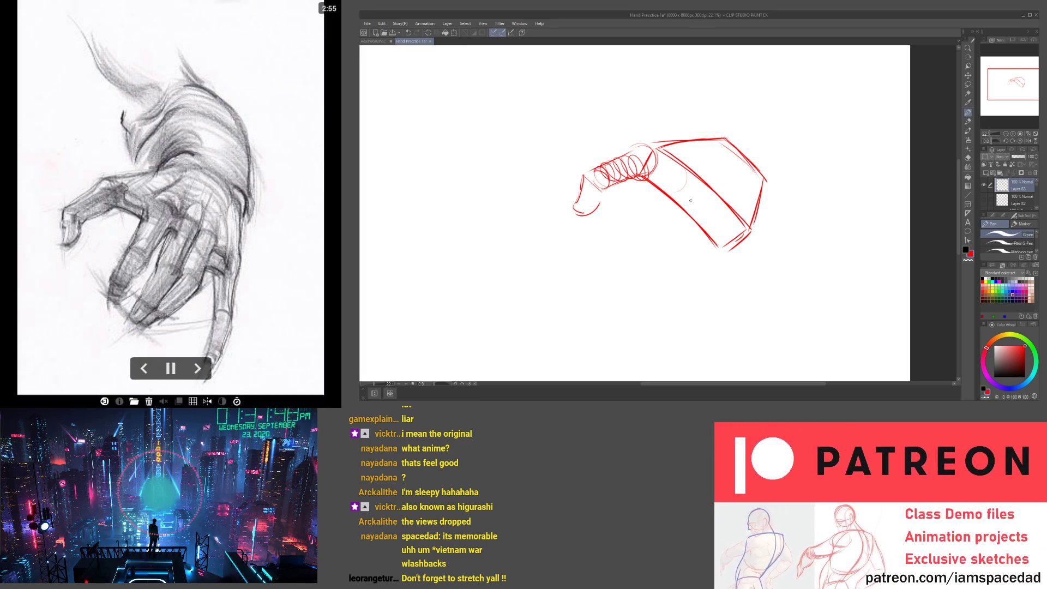
mouse_move(691, 200)
mouse_down()
mouse_move(688, 180)
mouse_move(672, 180)
mouse_up()
mouse_move(715, 213)
mouse_down()
mouse_move(693, 214)
mouse_move(715, 197)
mouse_move(734, 243)
mouse_up()
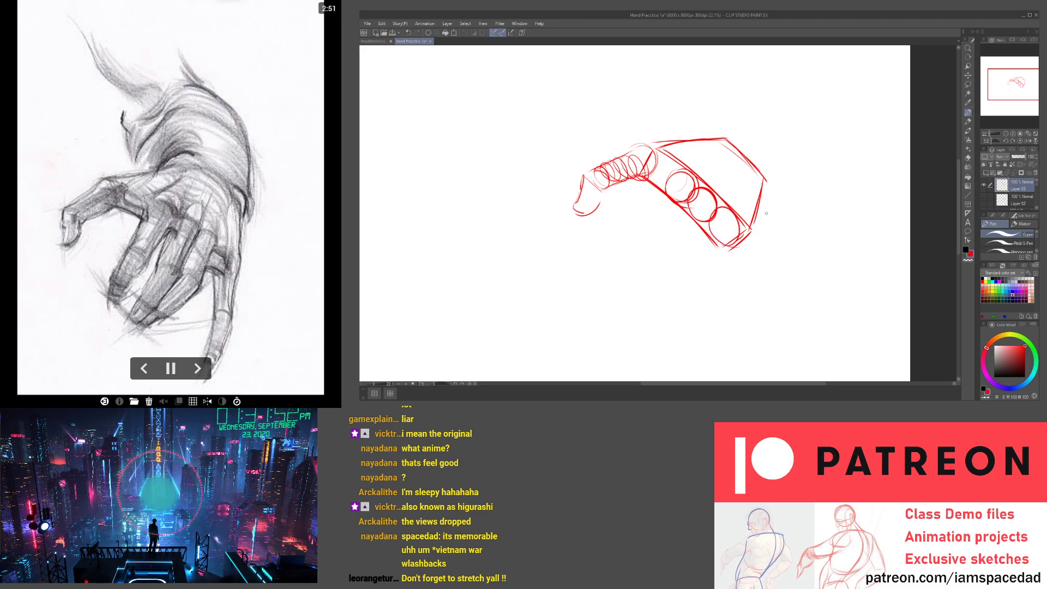
Restate the palm's outline with heavier strokes, extend its outer side downward, and add a little-finger knuckle circle at the corner
mouse_move(769, 177)
mouse_down()
mouse_move(762, 242)
mouse_move(698, 177)
mouse_up()
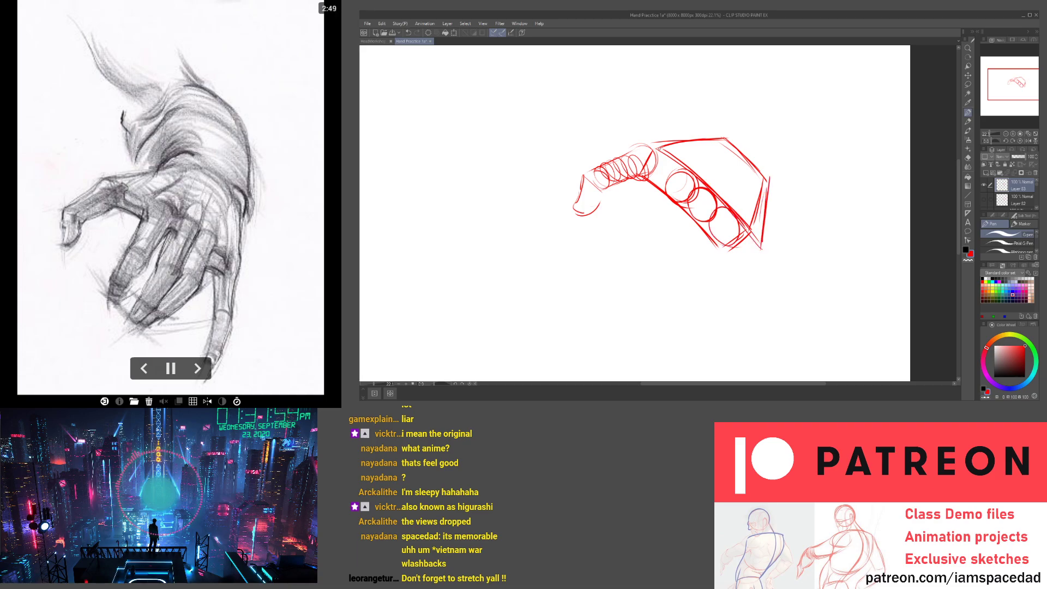
mouse_move(664, 146)
mouse_down()
mouse_move(740, 141)
mouse_move(762, 167)
mouse_up()
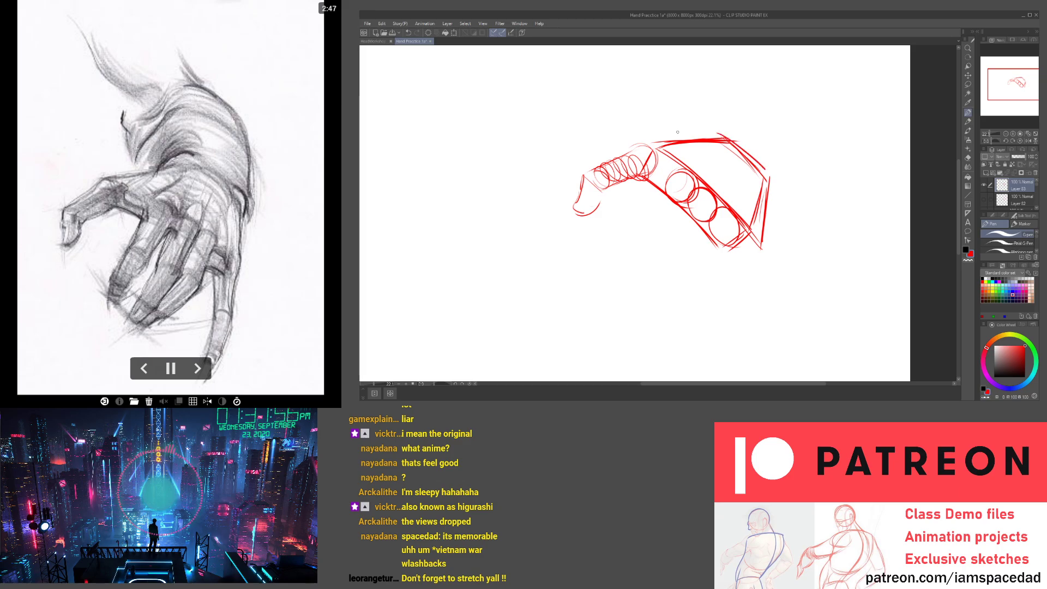
drag(658, 140, 726, 133)
mouse_move(700, 133)
mouse_down()
mouse_move(659, 136)
mouse_move(767, 175)
mouse_move(760, 243)
mouse_move(740, 252)
mouse_move(765, 266)
mouse_up()
drag(769, 176, 766, 263)
mouse_move(768, 206)
mouse_down()
mouse_move(735, 303)
mouse_move(719, 245)
mouse_move(659, 190)
mouse_up()
drag(727, 256, 641, 177)
drag(721, 247, 648, 178)
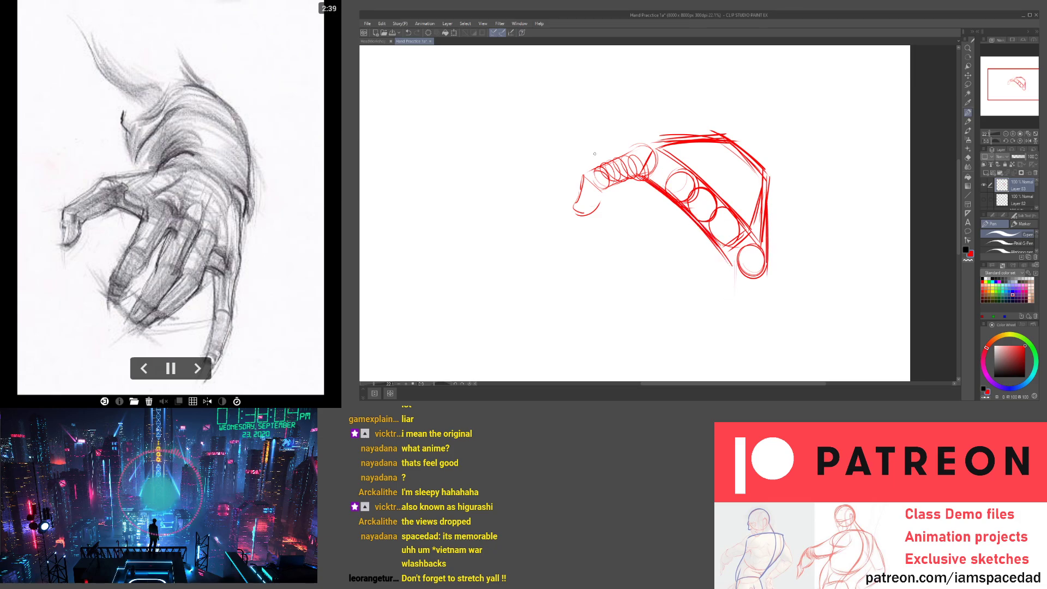
Circle the first finger's knuckle and block in the three middle fingers' first segments with lines ending in joint circles
mouse_move(591, 198)
mouse_down()
mouse_move(675, 128)
mouse_move(672, 150)
mouse_move(661, 126)
mouse_move(695, 160)
mouse_move(678, 214)
mouse_up()
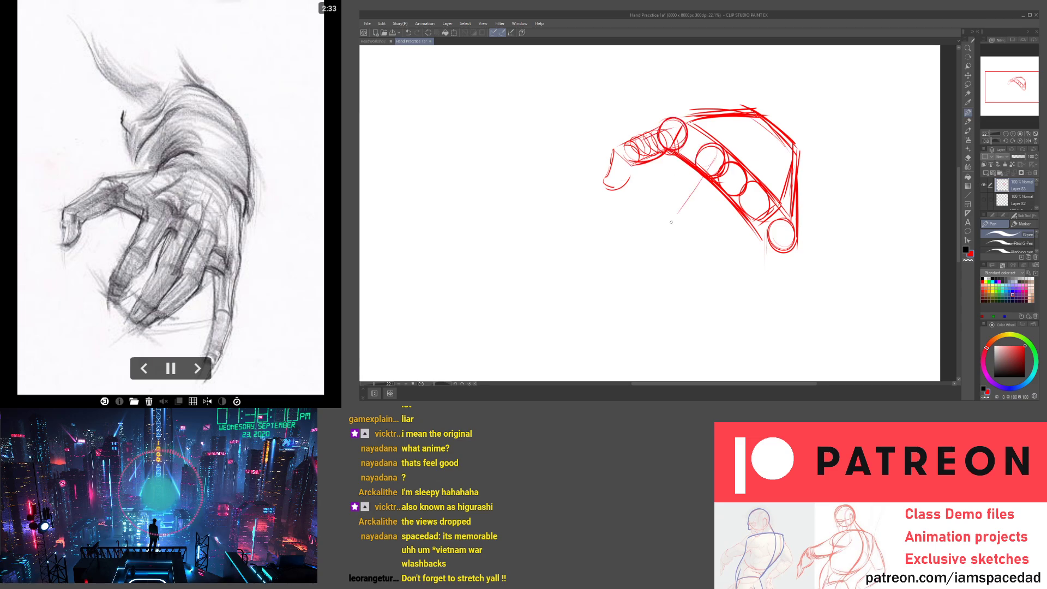
mouse_move(703, 175)
mouse_down()
mouse_move(673, 234)
mouse_move(673, 204)
mouse_move(688, 247)
mouse_up()
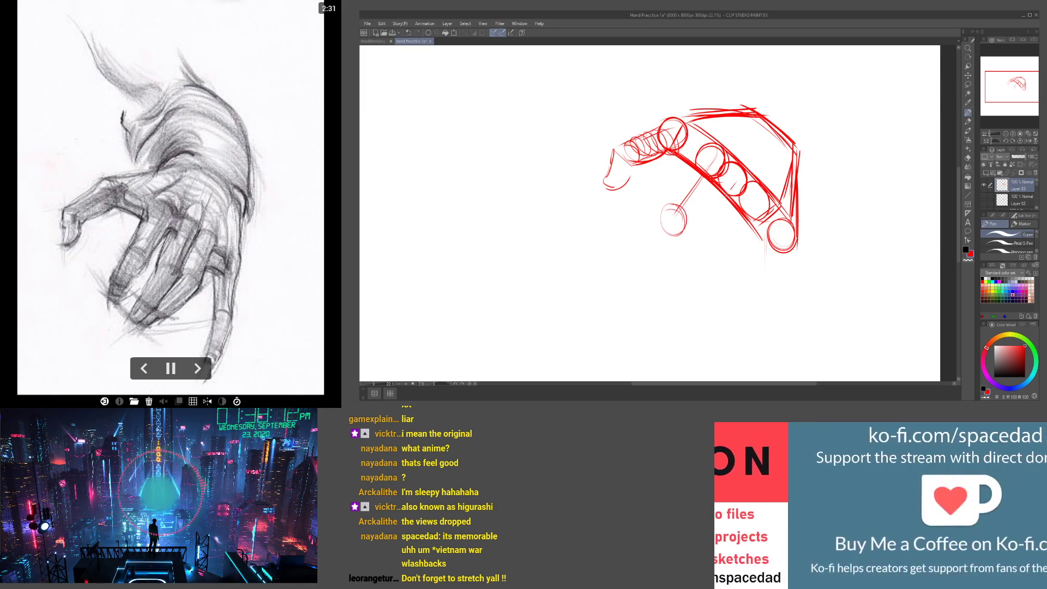
drag(736, 181, 696, 245)
mouse_move(704, 230)
mouse_down()
mouse_move(692, 252)
mouse_move(756, 223)
mouse_move(712, 262)
mouse_move(738, 248)
mouse_move(773, 315)
mouse_up()
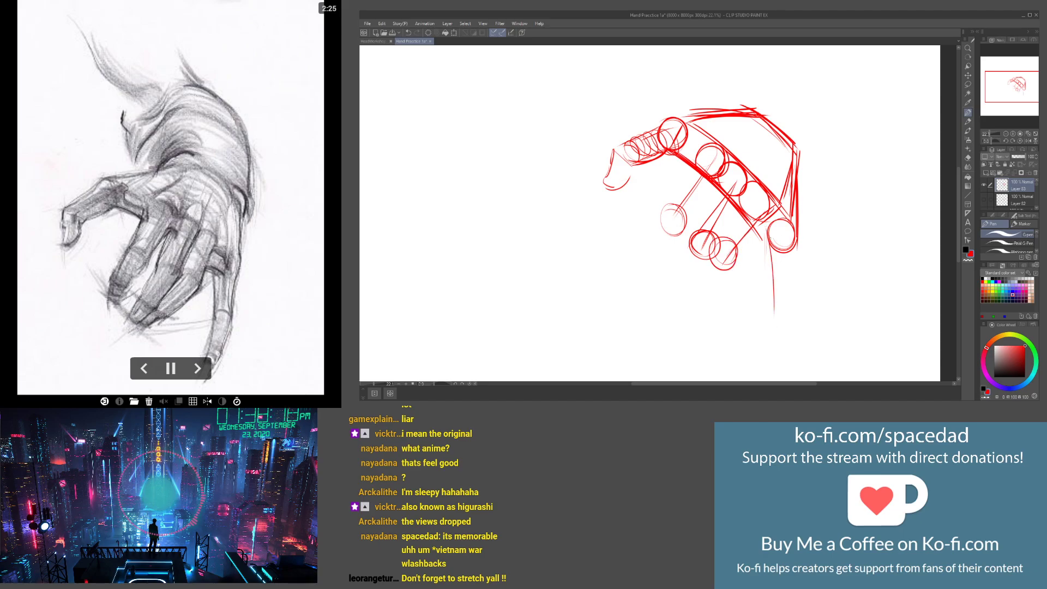
Extend the little finger with a long downward stroke and reinforce its knuckle and the palm's outer edge
drag(769, 243, 764, 343)
mouse_move(770, 228)
mouse_down()
mouse_move(761, 349)
mouse_move(789, 214)
mouse_up()
mouse_move(797, 145)
mouse_down()
mouse_move(796, 221)
mouse_move(792, 177)
mouse_up()
drag(775, 128, 797, 151)
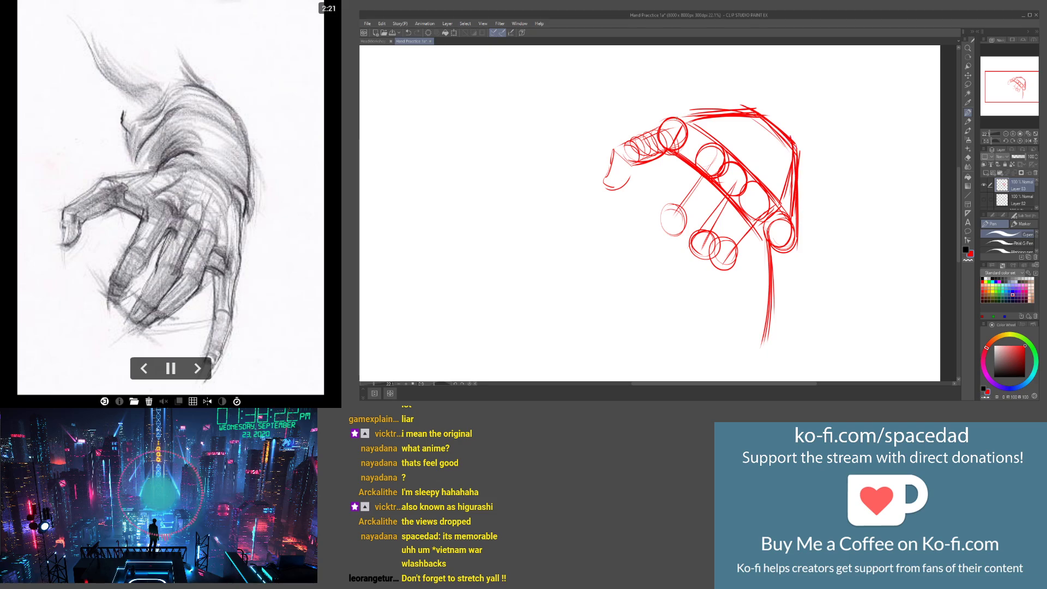
Sketch the red knuckle line and the outer contour of the back of the hand with overlapping straight strokes
mouse_move(677, 119)
mouse_down()
mouse_move(742, 104)
mouse_move(799, 149)
mouse_move(792, 237)
mouse_up()
drag(800, 178, 798, 208)
drag(740, 85, 741, 168)
drag(797, 234, 786, 128)
mouse_move(798, 234)
mouse_down()
mouse_move(786, 111)
mouse_move(741, 92)
mouse_up()
mouse_move(788, 134)
mouse_down()
mouse_move(727, 86)
mouse_move(694, 136)
mouse_up()
Block in the wrist and forearm above the hand with angular red strokes
mouse_move(733, 86)
mouse_down()
mouse_move(690, 141)
mouse_move(751, 190)
mouse_move(795, 134)
mouse_move(809, 158)
mouse_up()
drag(801, 141, 798, 241)
drag(734, 88, 689, 150)
drag(693, 145, 711, 199)
drag(678, 162, 654, 95)
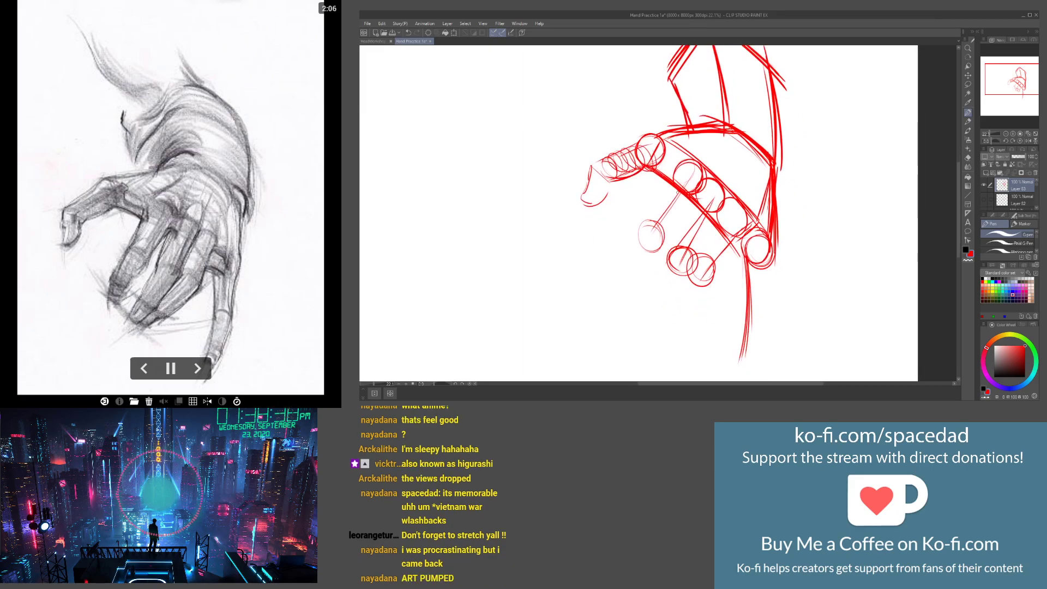
Add red guide lines across the back of the hand, fanning from the wrist to the knuckle circles
drag(671, 176, 740, 245)
mouse_move(649, 135)
mouse_down()
mouse_move(688, 159)
mouse_move(699, 152)
mouse_move(687, 163)
mouse_up()
drag(746, 140, 719, 181)
mouse_move(746, 138)
mouse_down()
mouse_move(720, 180)
mouse_move(745, 207)
mouse_move(751, 200)
mouse_up()
drag(769, 155, 764, 241)
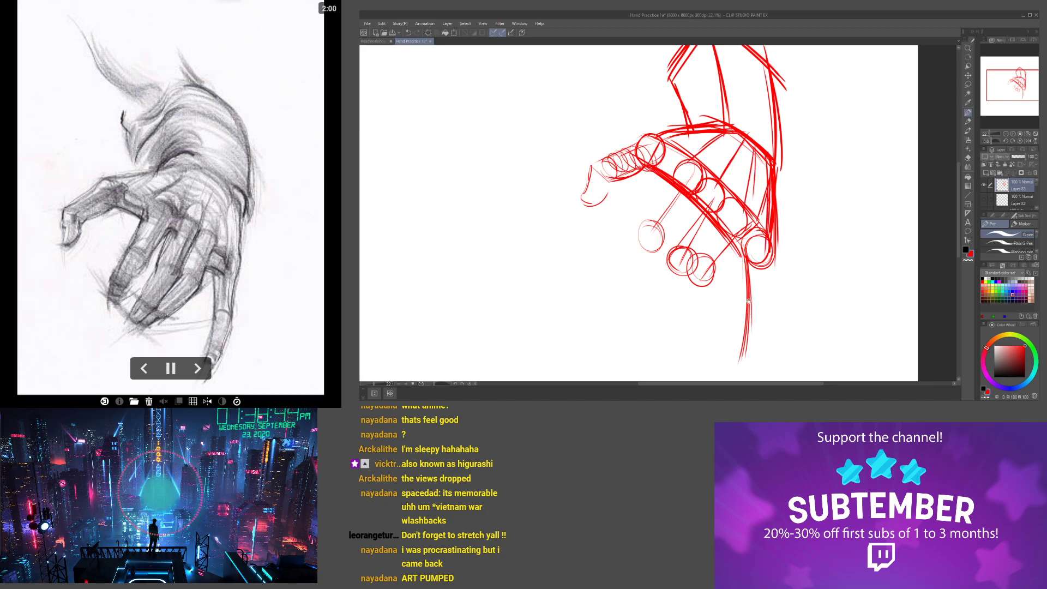
Rough in the curved red guide below the finger joints that marks where the fingertips end
drag(749, 301, 746, 265)
drag(728, 218, 677, 279)
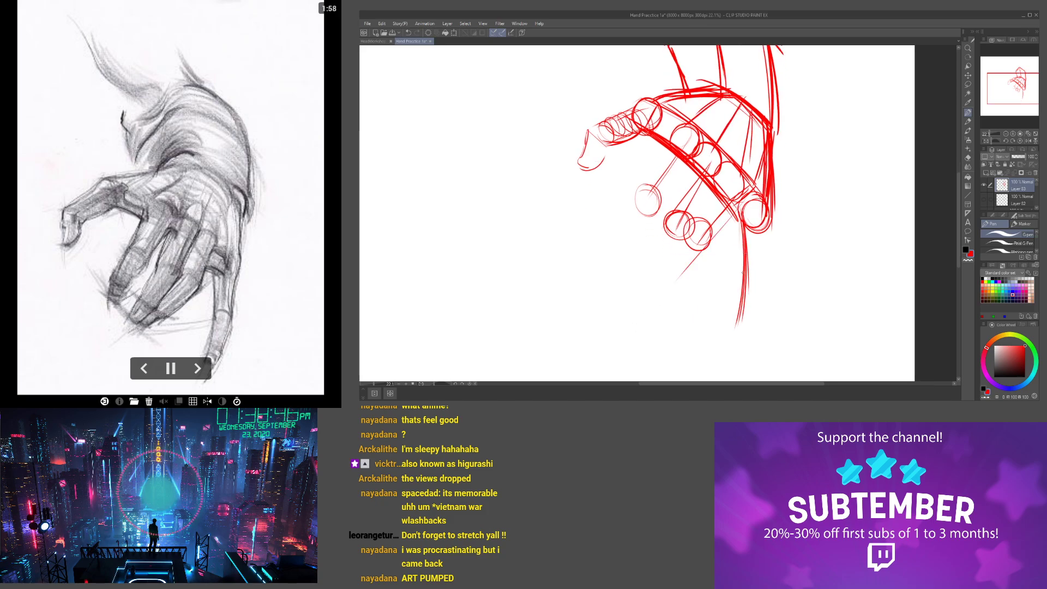
drag(769, 253, 656, 299)
drag(721, 280, 649, 294)
drag(615, 264, 675, 298)
drag(610, 252, 683, 305)
Draw the red side lines of the index, middle and ring fingers from the knuckles down to the fingertip arc
drag(638, 187, 618, 260)
mouse_move(692, 166)
mouse_down()
mouse_move(653, 214)
mouse_move(631, 269)
mouse_up()
drag(709, 155, 626, 289)
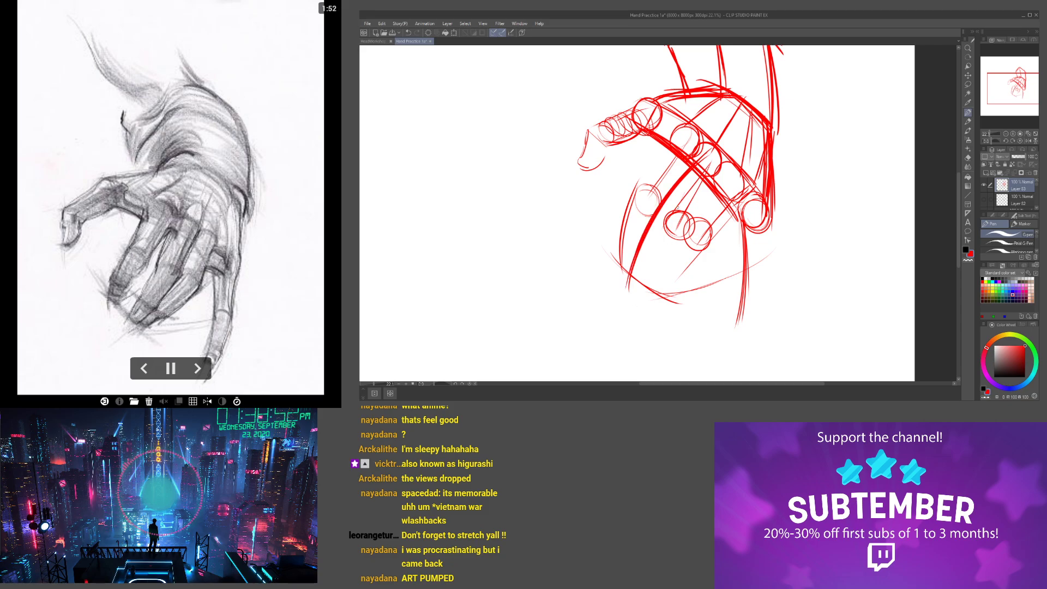
drag(674, 204, 636, 277)
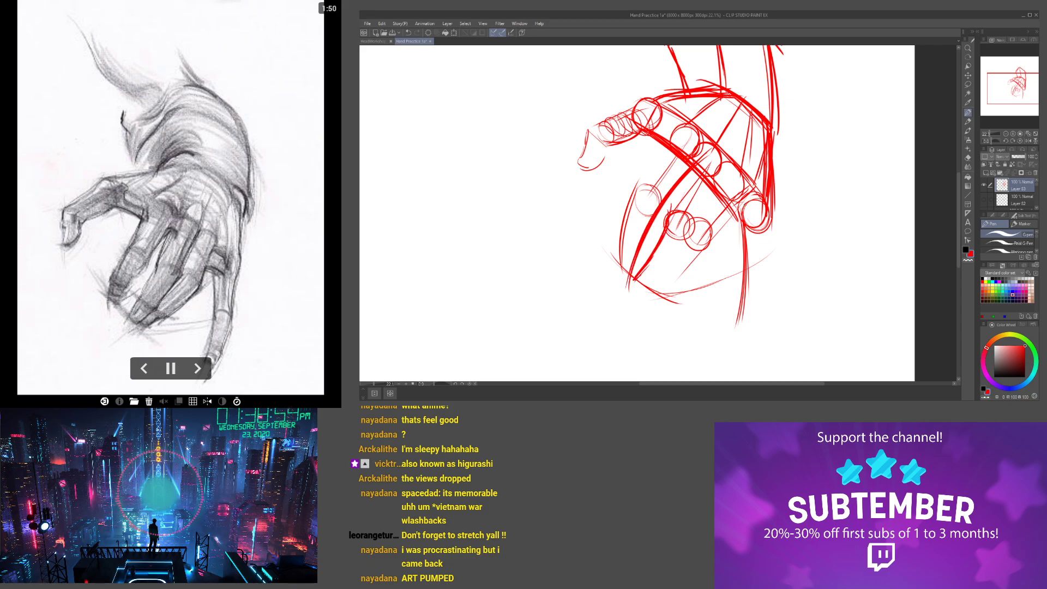
drag(744, 206, 663, 291)
drag(708, 243, 654, 299)
drag(719, 196, 644, 284)
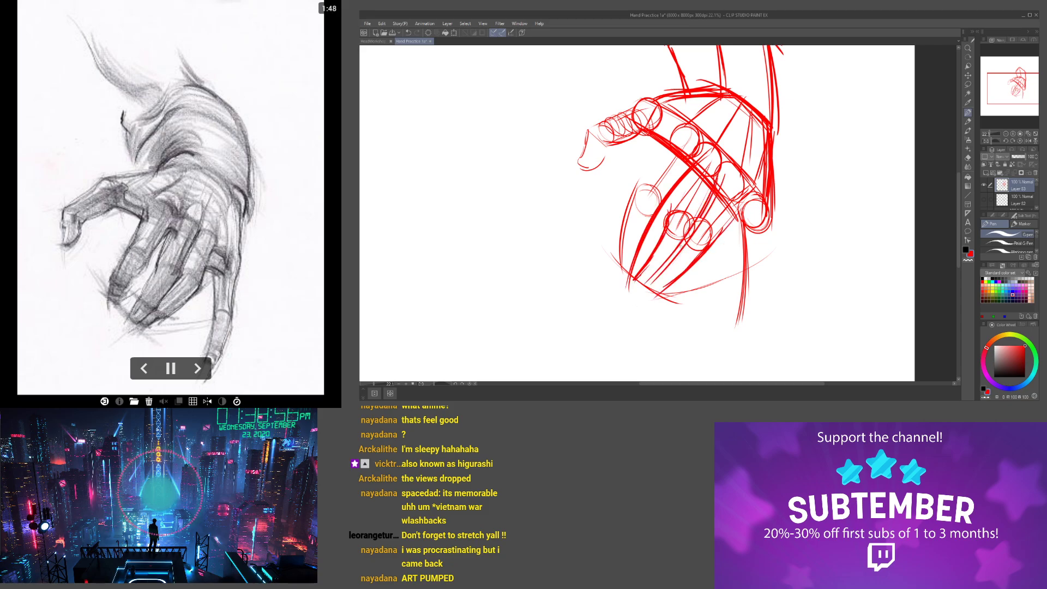
drag(702, 217, 634, 298)
Outline the thumb and its tip in red, and extend the fingertip arc up toward the thumb
mouse_move(682, 127)
mouse_down()
mouse_move(605, 148)
mouse_move(598, 164)
mouse_up()
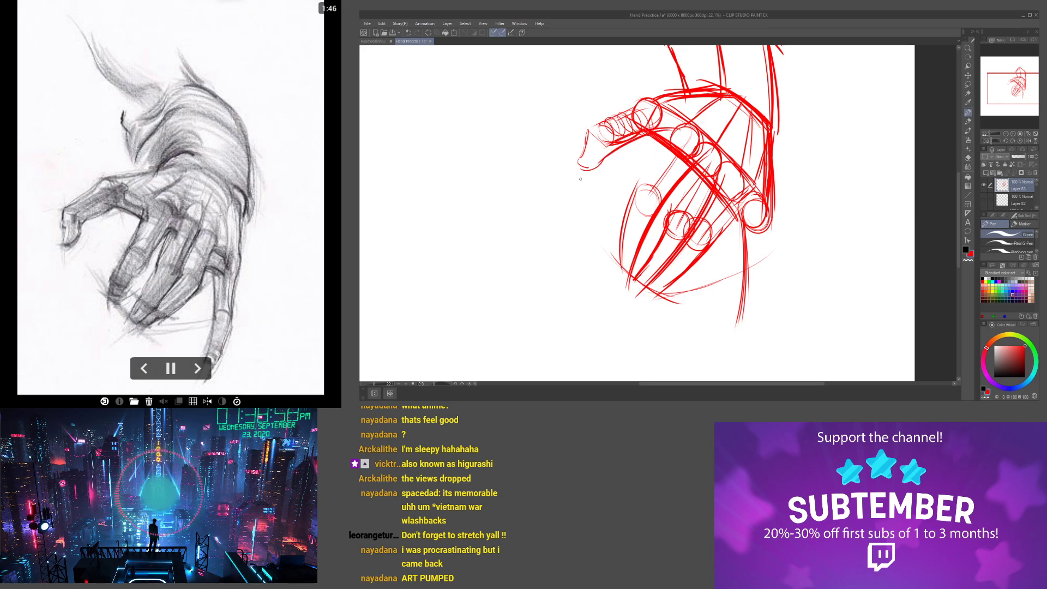
drag(632, 281, 575, 193)
mouse_move(586, 128)
mouse_down()
mouse_move(570, 173)
mouse_move(595, 169)
mouse_up()
drag(634, 106, 582, 136)
drag(653, 107, 589, 140)
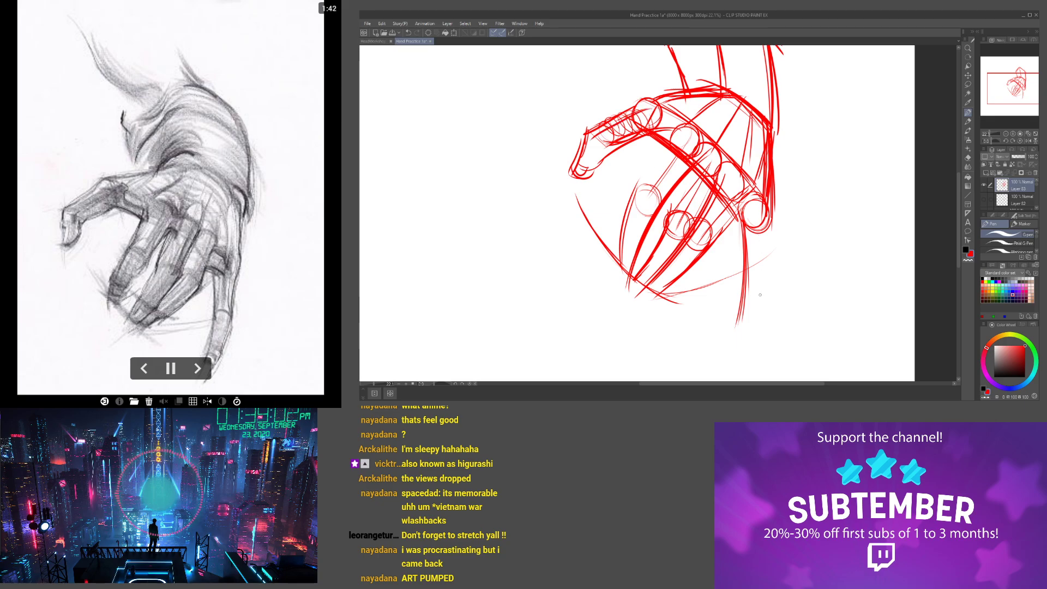
Outline the outer side and the tip of the extended little finger in red
mouse_move(763, 222)
mouse_down()
mouse_move(760, 272)
mouse_move(771, 276)
mouse_move(755, 332)
mouse_up()
drag(748, 288, 726, 352)
drag(756, 320, 739, 347)
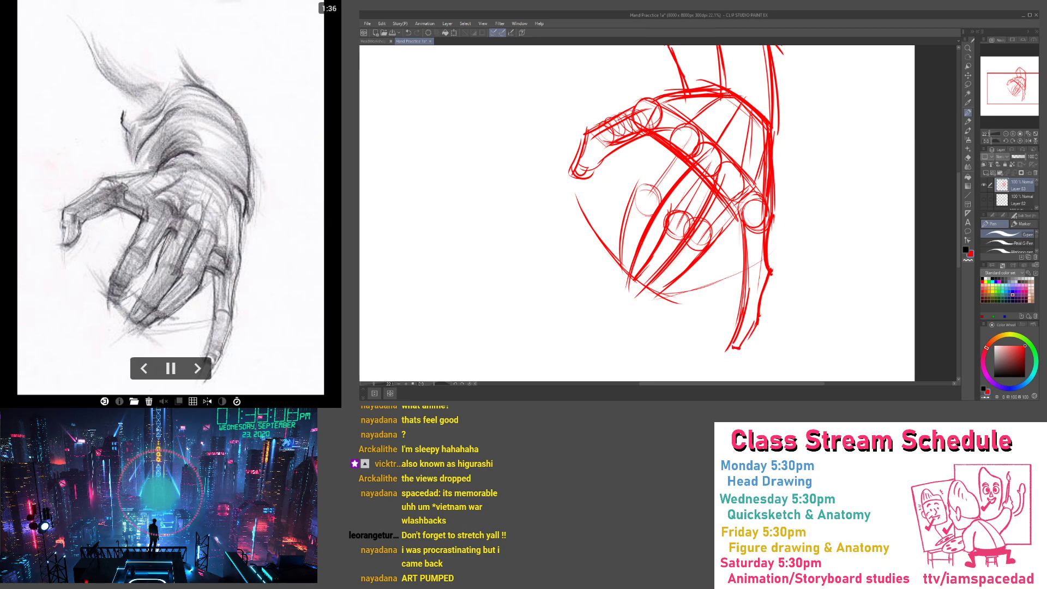
Sketch the remaining red joint circles and fingertip shapes on the index, middle and ring fingers
drag(715, 231, 708, 249)
mouse_move(709, 230)
mouse_down()
mouse_move(691, 241)
mouse_move(690, 214)
mouse_move(648, 213)
mouse_move(623, 229)
mouse_move(626, 250)
mouse_move(678, 261)
mouse_up()
drag(648, 279, 689, 283)
mouse_move(632, 224)
mouse_down()
mouse_move(625, 246)
mouse_move(654, 266)
mouse_up()
drag(670, 267, 687, 281)
mouse_move(677, 165)
mouse_down()
mouse_move(648, 229)
mouse_move(656, 209)
mouse_up()
drag(721, 232, 702, 285)
drag(709, 258, 702, 287)
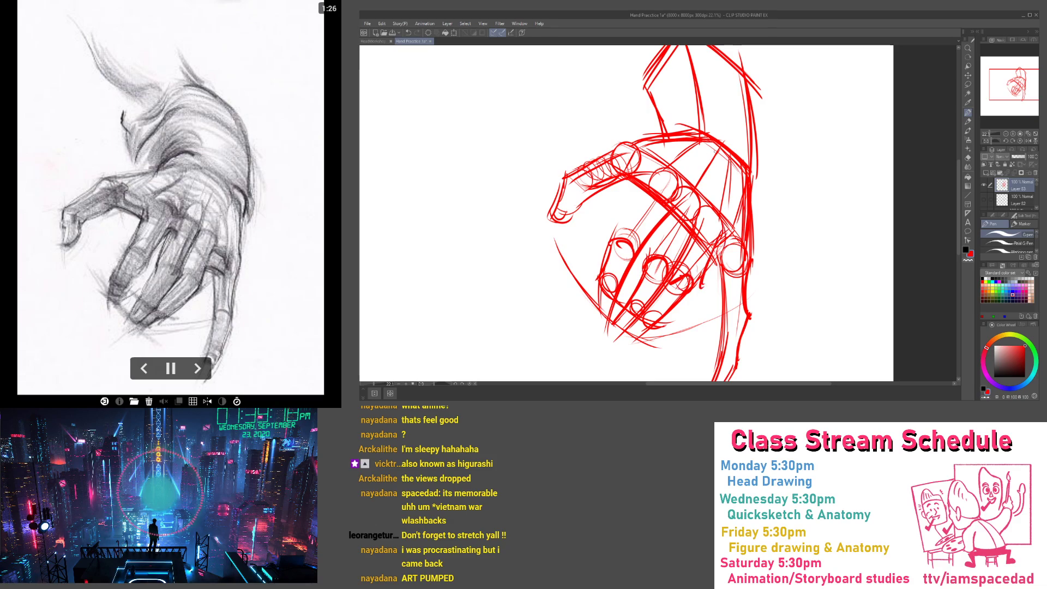
Close the top of the red forearm block and reinforce its outer edge
drag(694, 142, 737, 180)
drag(688, 80, 681, 108)
mouse_move(681, 77)
mouse_down()
mouse_move(747, 134)
mouse_move(650, 116)
mouse_move(676, 74)
mouse_move(736, 117)
mouse_move(750, 222)
mouse_up()
Lower the red sketch layer's opacity, add a new layer above it and switch the drawing colour to black
click(1015, 157)
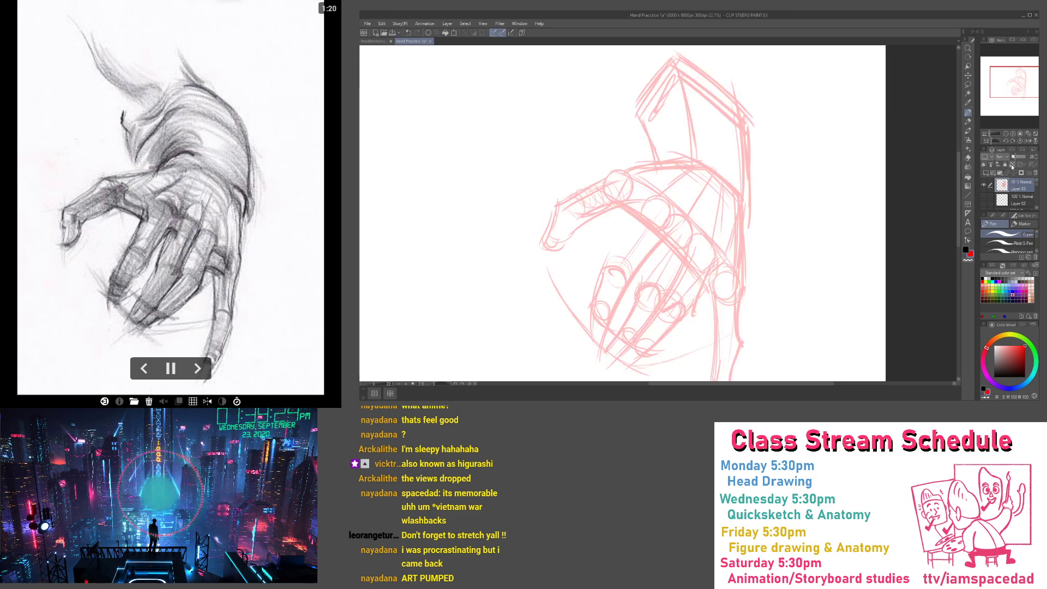
click(986, 173)
drag(548, 192, 612, 216)
key(x)
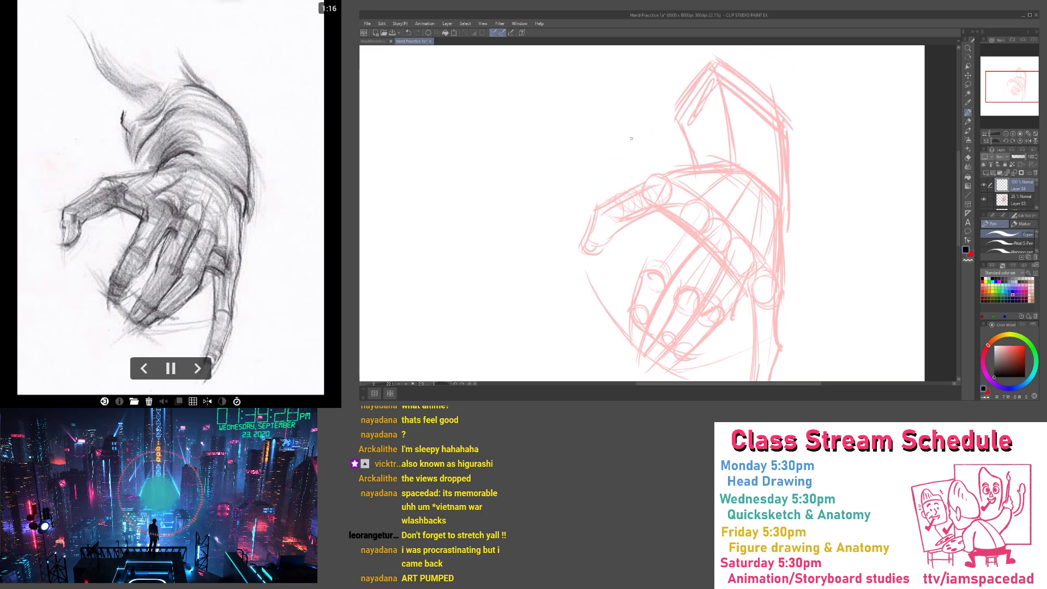
Draw the index knuckle circle in black, followed by the zigzag of knuckle peaks running toward the little finger
scroll(670, 237, up, 2)
mouse_move(692, 203)
mouse_down()
mouse_move(725, 214)
mouse_move(718, 192)
mouse_move(689, 206)
mouse_move(733, 220)
mouse_move(738, 257)
mouse_up()
scroll(686, 212, up, 1)
scroll(676, 251, down, 4)
scroll(680, 234, up, 2)
scroll(714, 240, up, 1)
drag(707, 224, 692, 205)
scroll(701, 256, down, 1)
scroll(740, 249, up, 1)
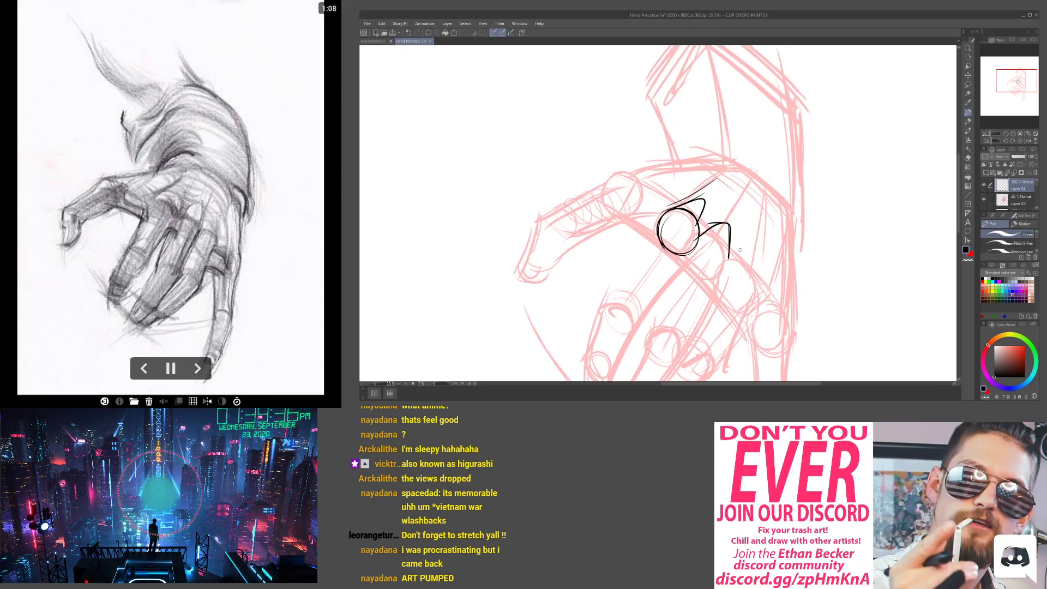
drag(728, 264, 749, 243)
mouse_move(754, 240)
mouse_down()
mouse_move(762, 292)
mouse_move(754, 251)
mouse_up()
scroll(731, 207, down, 3)
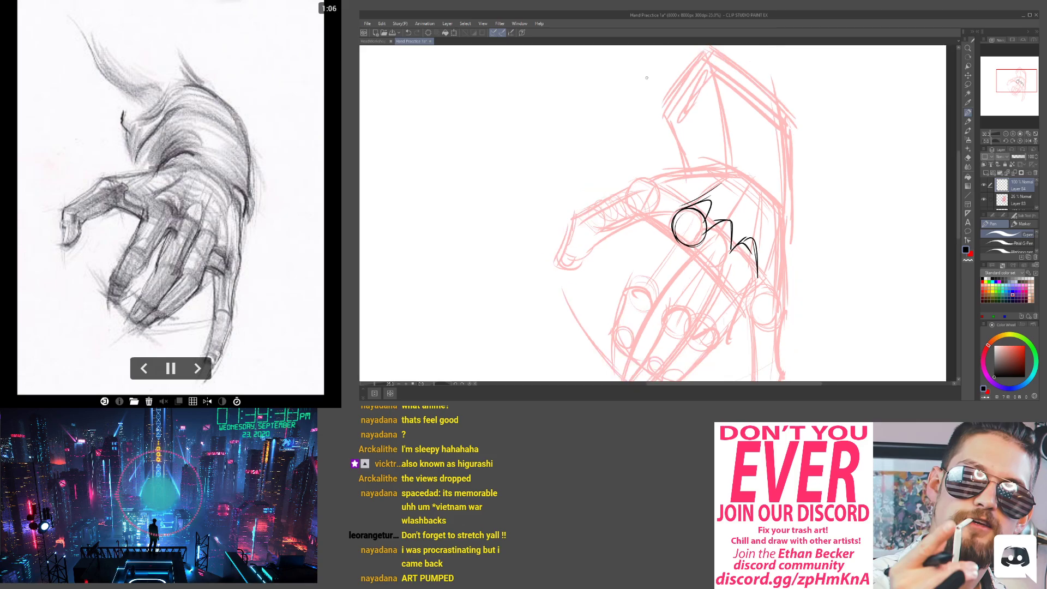
Draw the black thumb joint circles, the thumb's upper and lower edges, and the web toward the index knuckle
scroll(631, 105, up, 1)
drag(674, 225, 643, 203)
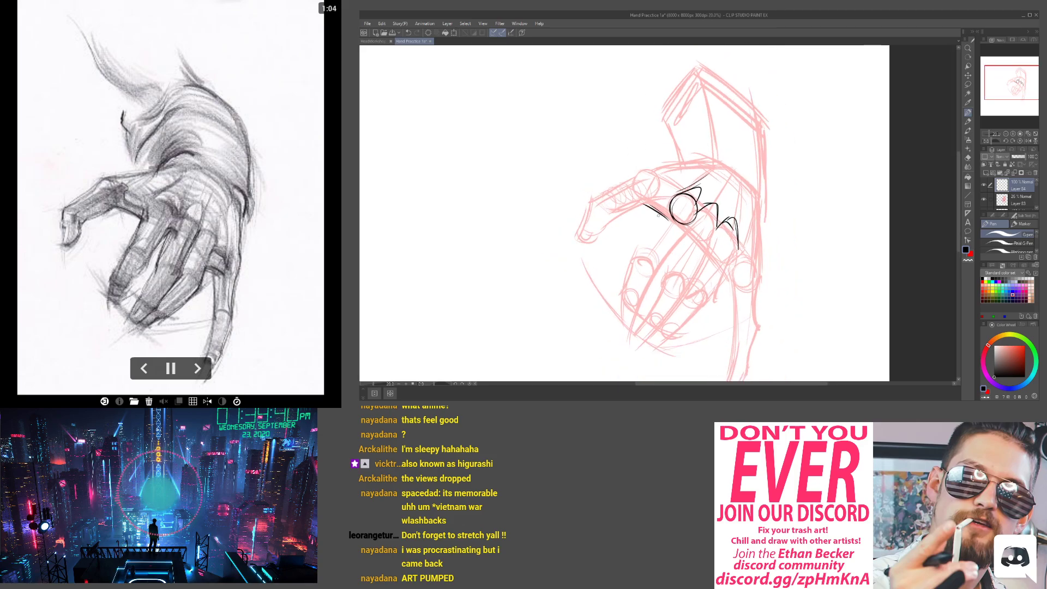
scroll(654, 180, up, 1)
scroll(652, 172, up, 1)
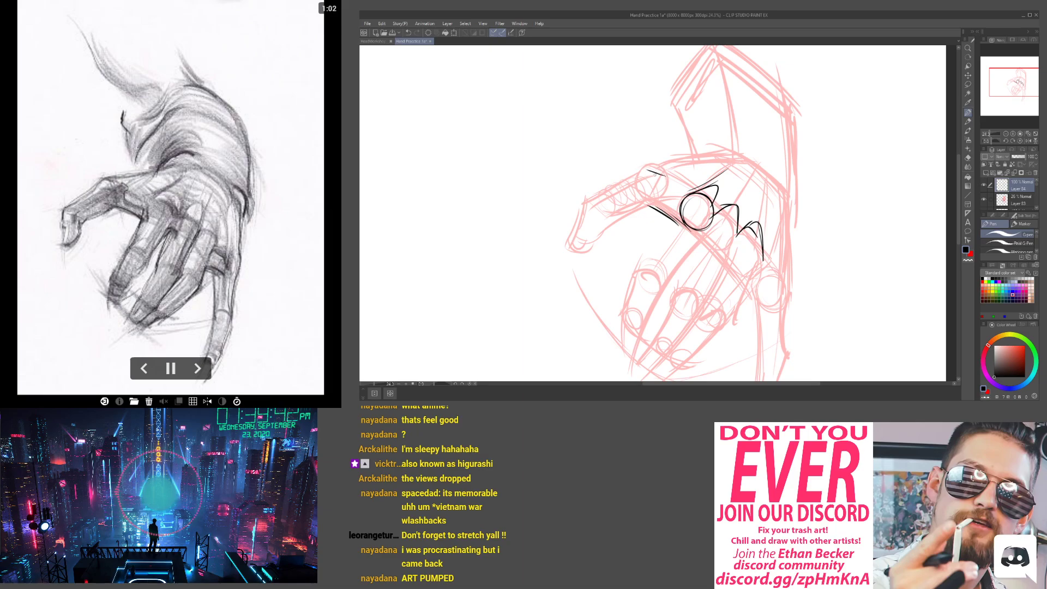
scroll(652, 171, up, 2)
mouse_move(622, 183)
mouse_down()
mouse_move(648, 165)
mouse_move(657, 213)
mouse_move(654, 164)
mouse_move(604, 194)
mouse_move(672, 163)
mouse_move(566, 209)
mouse_move(578, 249)
mouse_move(606, 218)
mouse_move(570, 248)
mouse_move(670, 216)
mouse_up()
scroll(662, 168, up, 1)
scroll(591, 231, up, 1)
drag(608, 249, 651, 223)
mouse_move(549, 220)
mouse_down()
mouse_move(618, 195)
mouse_move(632, 201)
mouse_move(618, 233)
mouse_up()
drag(630, 192, 616, 240)
drag(629, 184, 608, 251)
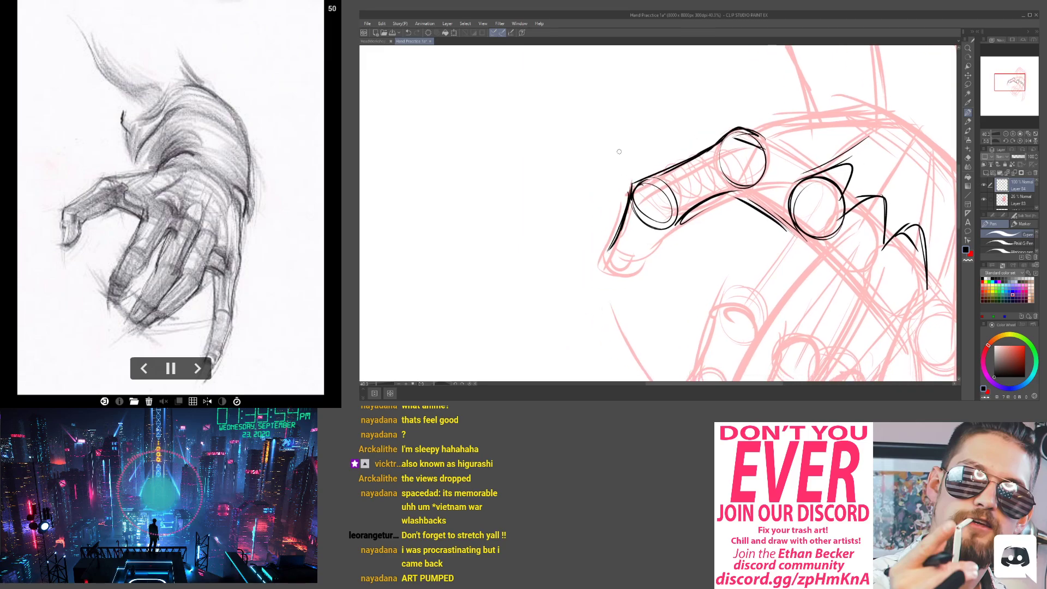
key(ctrl+z)
key(ctrl+z)
Redraw the thumb's outer joint and outline its last segment and rounded tip in black
mouse_move(637, 183)
mouse_down()
mouse_move(626, 210)
mouse_move(646, 221)
mouse_up()
mouse_move(635, 184)
mouse_down()
mouse_move(668, 220)
mouse_move(642, 187)
mouse_move(611, 256)
mouse_move(619, 275)
mouse_up()
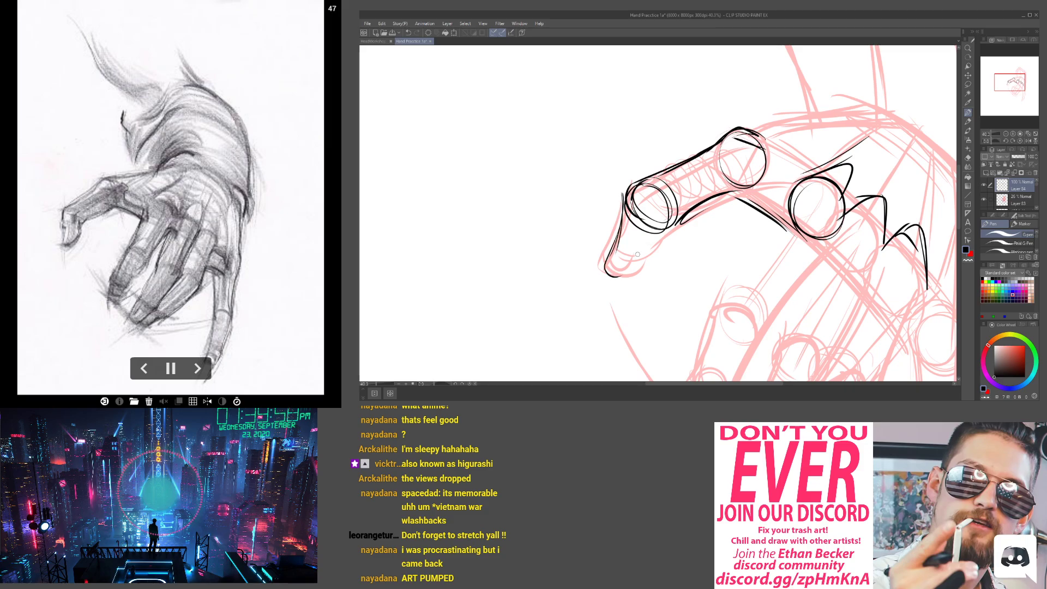
mouse_move(682, 214)
mouse_down()
mouse_move(636, 279)
mouse_move(616, 280)
mouse_move(631, 283)
mouse_up()
mouse_move(605, 262)
mouse_down()
mouse_move(615, 279)
mouse_move(643, 274)
mouse_up()
Ink the upper contour of the hand from thumb to wrist and the line running beneath the knuckles
mouse_move(660, 236)
mouse_down()
mouse_move(724, 201)
mouse_move(596, 249)
mouse_move(547, 288)
mouse_up()
mouse_move(568, 235)
mouse_down()
mouse_move(692, 202)
mouse_move(682, 200)
mouse_move(791, 268)
mouse_up()
drag(720, 214, 798, 294)
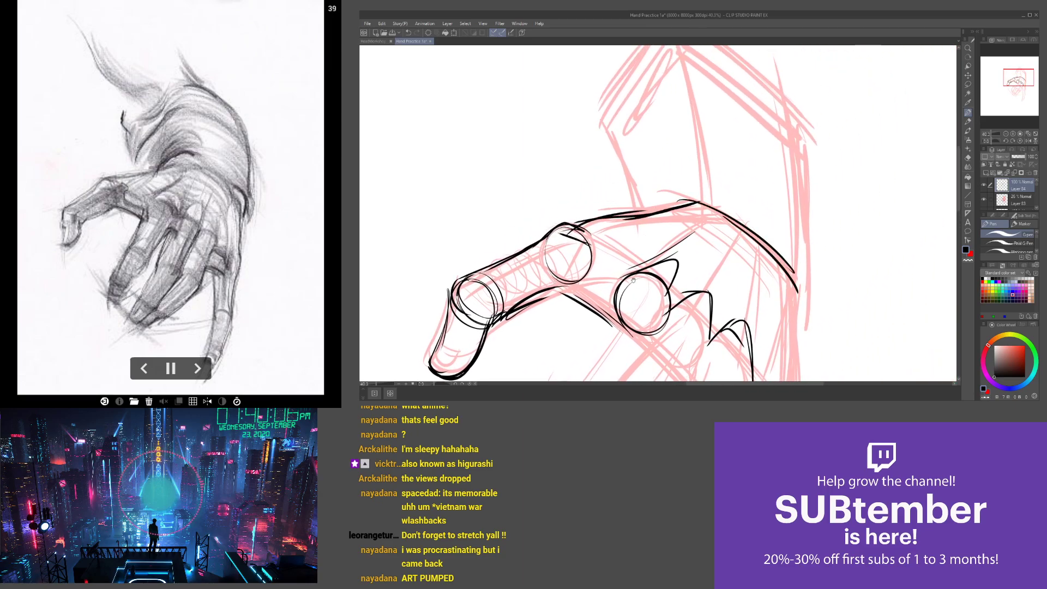
drag(633, 280, 603, 165)
drag(534, 169, 676, 284)
drag(586, 201, 717, 355)
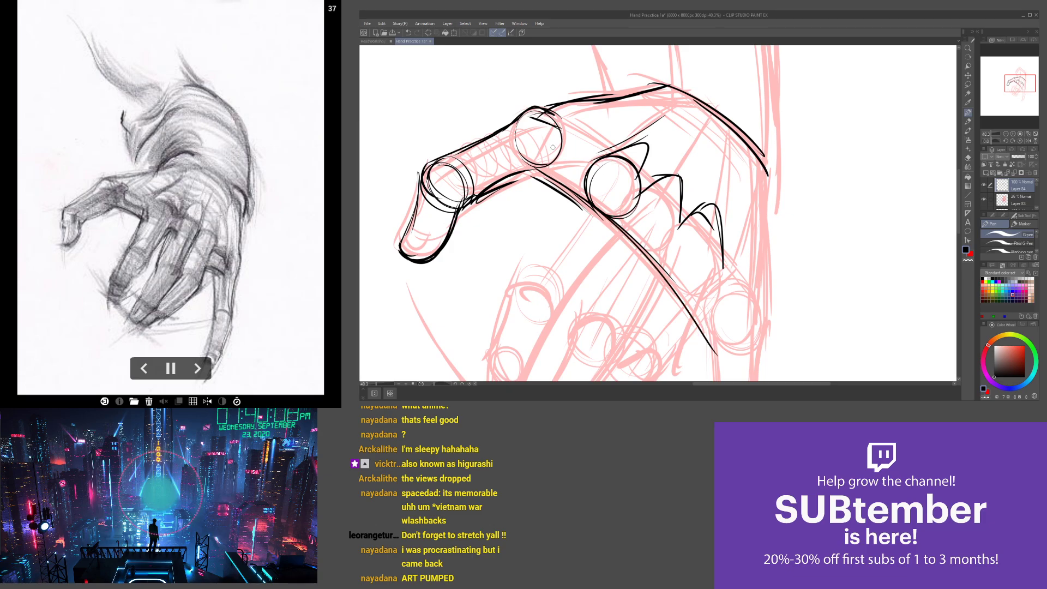
Draw black knuckle circles for the middle, ring and little fingers and strengthen the peaks behind them
scroll(553, 147, down, 3)
scroll(552, 147, up, 1)
drag(669, 167, 667, 243)
mouse_move(668, 249)
mouse_down()
mouse_move(643, 270)
mouse_move(662, 257)
mouse_up()
mouse_move(663, 251)
mouse_down()
mouse_move(613, 191)
mouse_move(586, 167)
mouse_up()
mouse_move(661, 245)
mouse_down()
mouse_move(596, 174)
mouse_move(630, 126)
mouse_up()
mouse_move(567, 152)
mouse_down()
mouse_move(606, 138)
mouse_move(552, 179)
mouse_up()
drag(554, 186, 647, 277)
mouse_move(647, 270)
mouse_down()
mouse_move(668, 254)
mouse_move(630, 243)
mouse_move(597, 197)
mouse_move(616, 215)
mouse_up()
scroll(616, 220, up, 1)
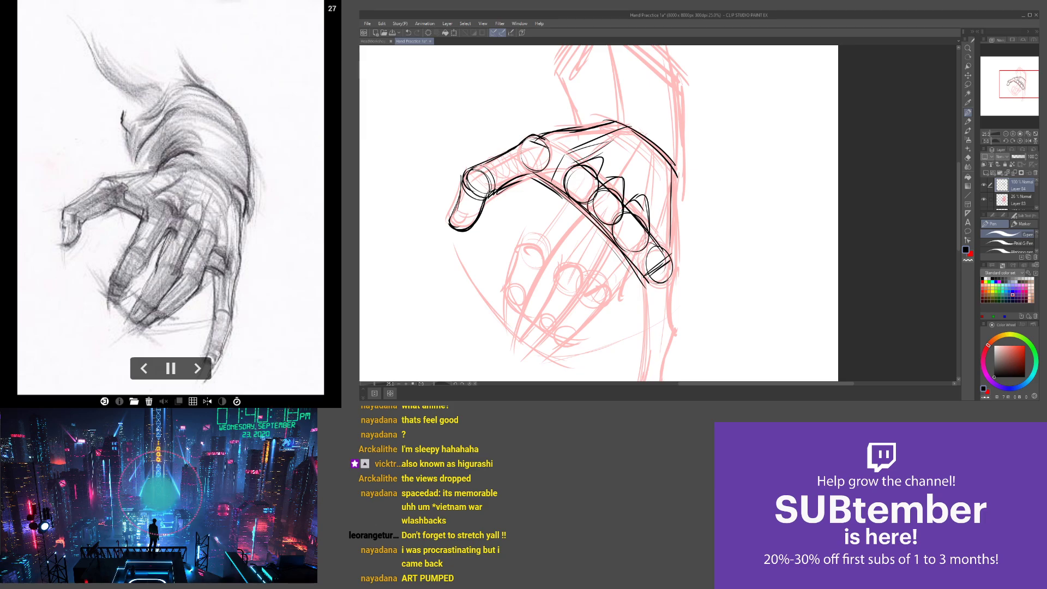
Add the edge line beside the index knuckle and the hand's outer edge from wrist to little-finger knuckle
drag(570, 153, 556, 185)
drag(676, 175, 679, 271)
scroll(615, 220, up, 2)
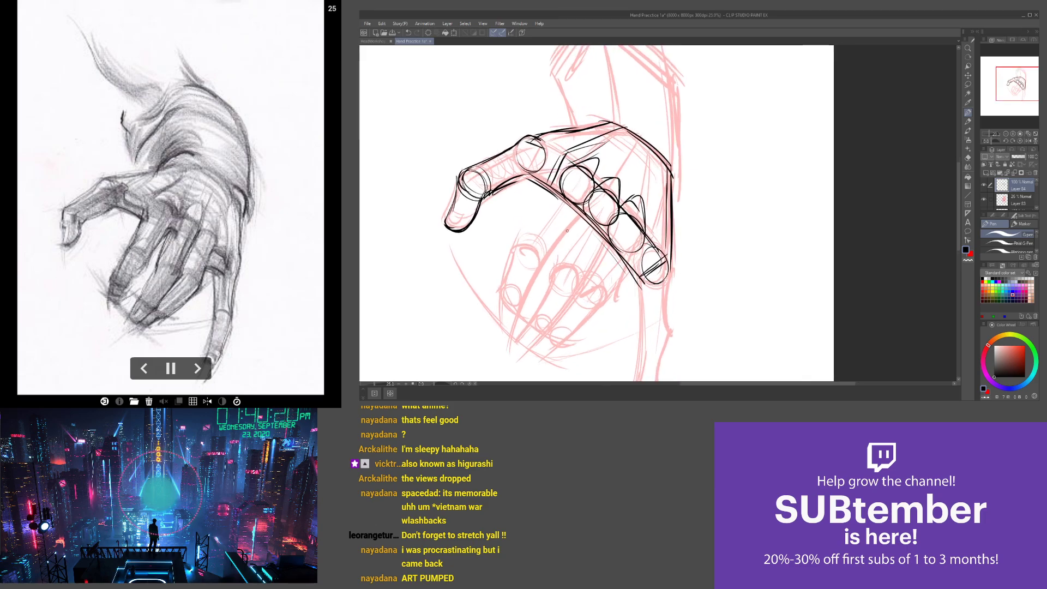
Draw black circles for the middle joints of the index, middle and ring fingers
scroll(594, 222, up, 1)
mouse_move(570, 276)
mouse_down()
mouse_move(563, 310)
mouse_move(606, 299)
mouse_move(613, 319)
mouse_up()
mouse_move(519, 243)
mouse_down()
mouse_move(529, 281)
mouse_move(520, 283)
mouse_up()
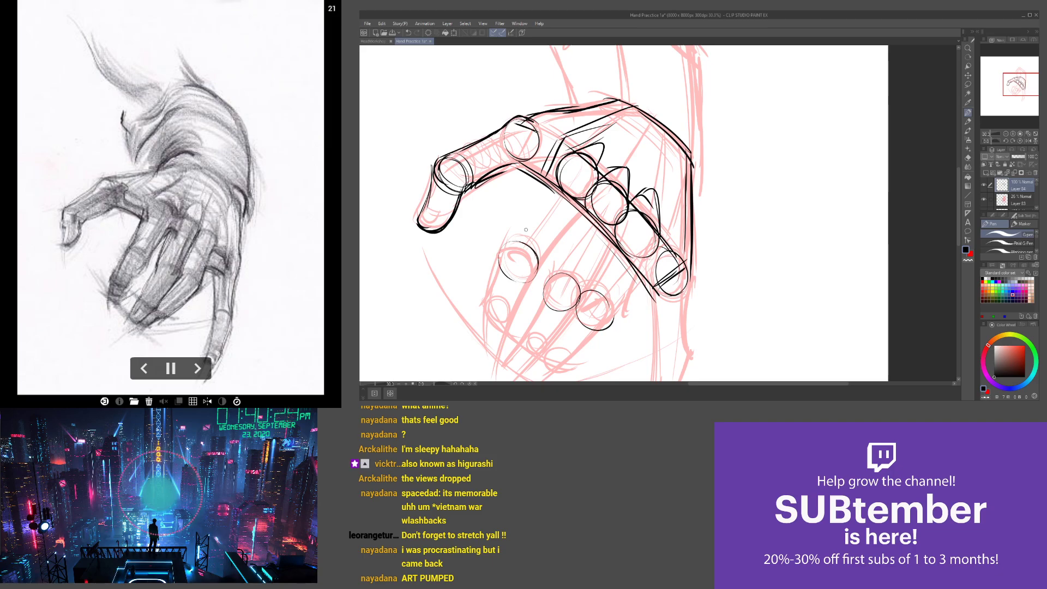
Connect the knuckles to the middle joints with black side lines for the index, middle and ring fingers
drag(562, 174, 505, 240)
mouse_move(583, 209)
mouse_down()
mouse_move(539, 274)
mouse_move(584, 206)
mouse_up()
mouse_move(507, 237)
mouse_down()
mouse_move(553, 187)
mouse_move(586, 188)
mouse_move(553, 271)
mouse_up()
drag(593, 198, 553, 275)
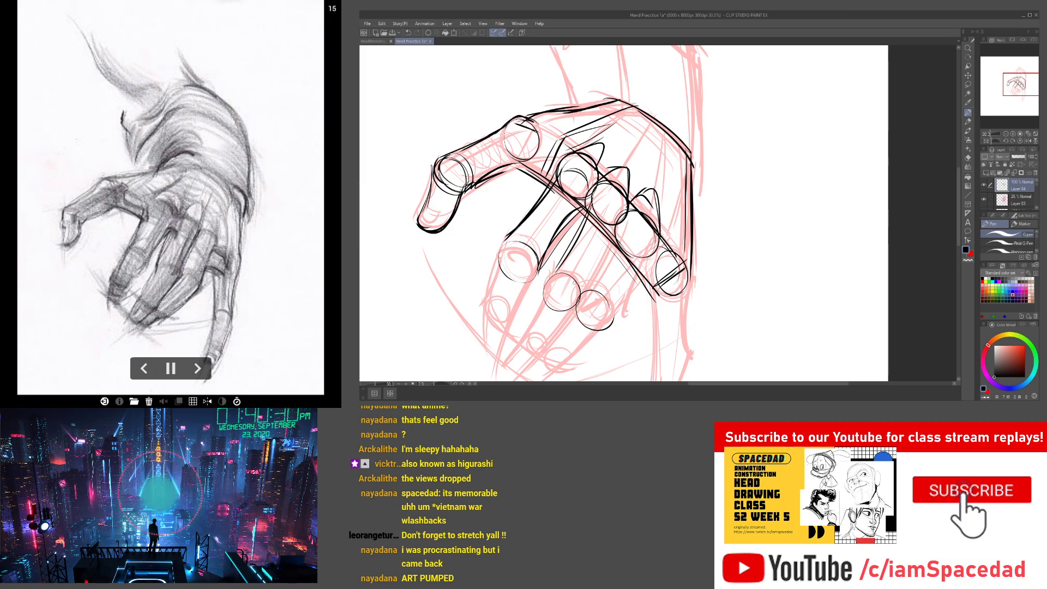
drag(578, 207, 582, 295)
drag(619, 227, 586, 288)
drag(652, 254, 616, 324)
Sketch the black fingertip arc sweeping from below the thumb across to the little finger
scroll(566, 193, down, 3)
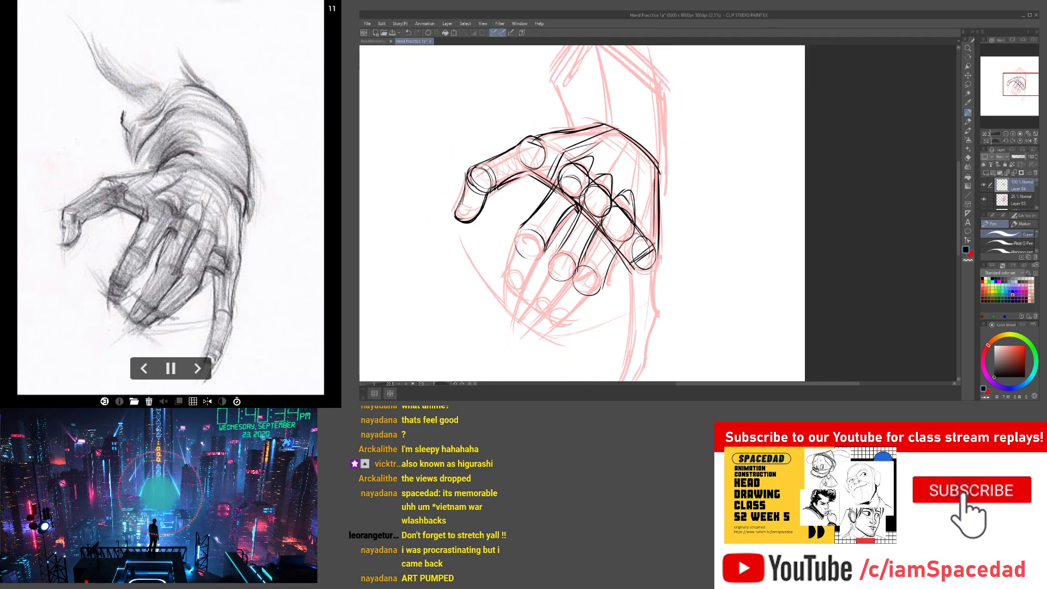
mouse_move(470, 224)
mouse_down()
mouse_move(585, 324)
mouse_move(576, 328)
mouse_move(597, 329)
mouse_up()
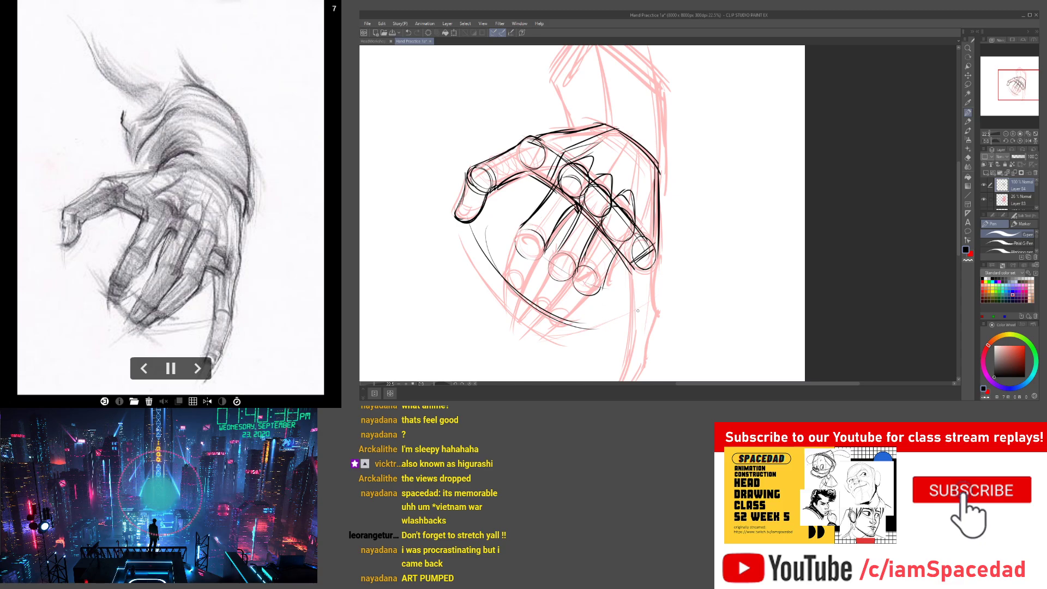
drag(655, 310, 548, 329)
drag(635, 314, 545, 334)
drag(473, 234, 558, 242)
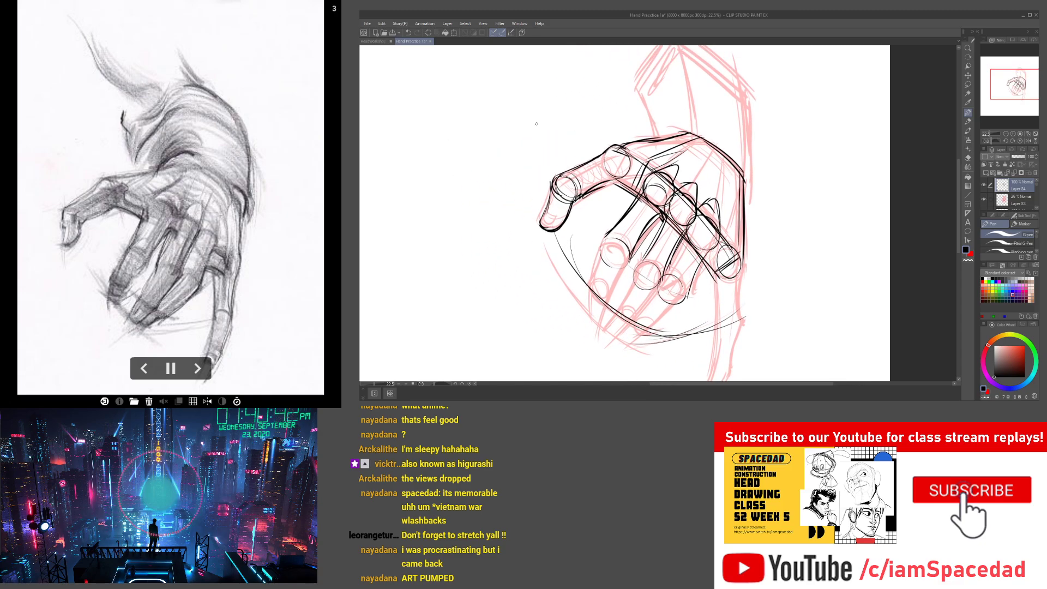
Group the hand sketch's layers into a folder, collapse it and add a new empty layer above it
scroll(552, 213, up, 1)
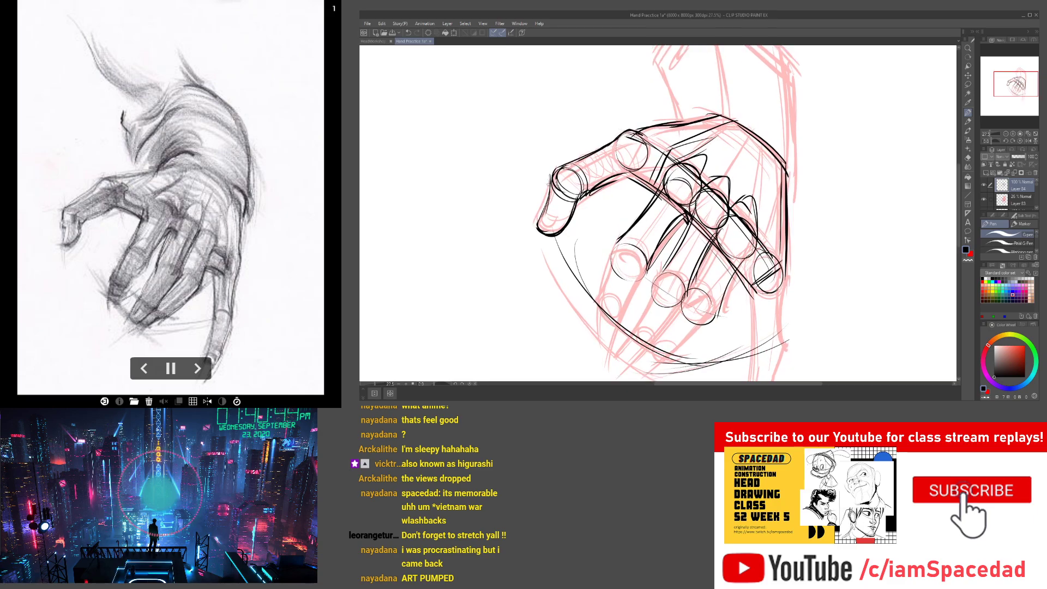
scroll(555, 219, down, 3)
scroll(583, 205, up, 1)
scroll(594, 193, down, 2)
scroll(596, 194, up, 1)
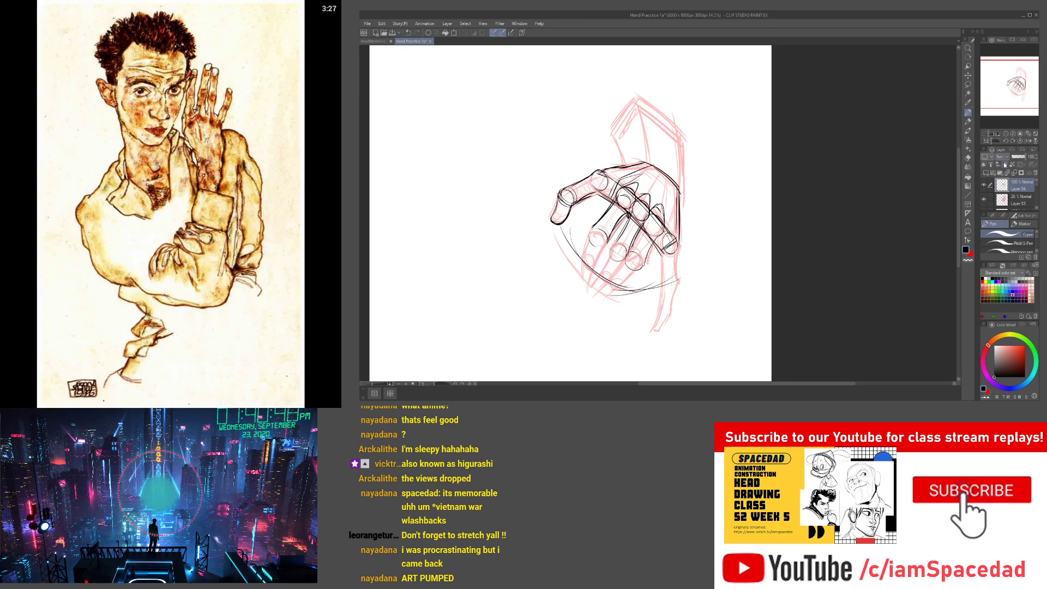
scroll(1014, 190, down, 2)
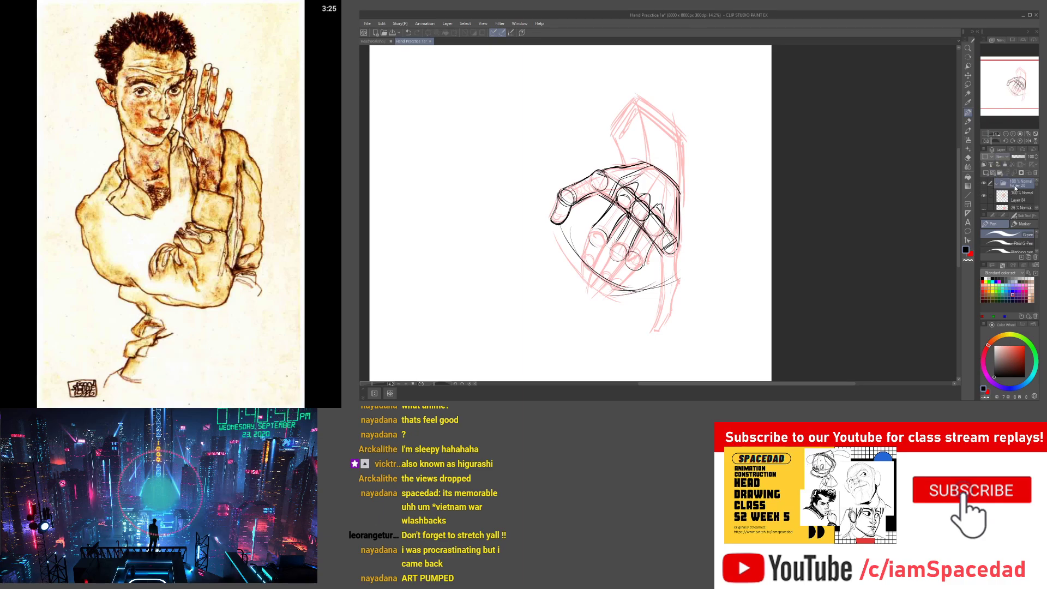
scroll(1020, 196, up, 2)
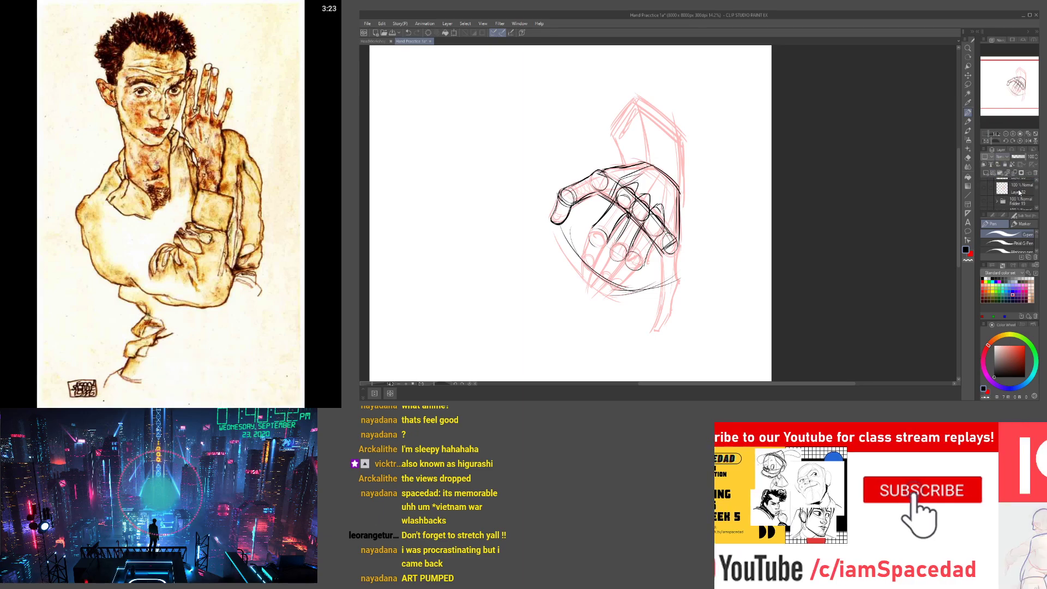
drag(1018, 187, 993, 187)
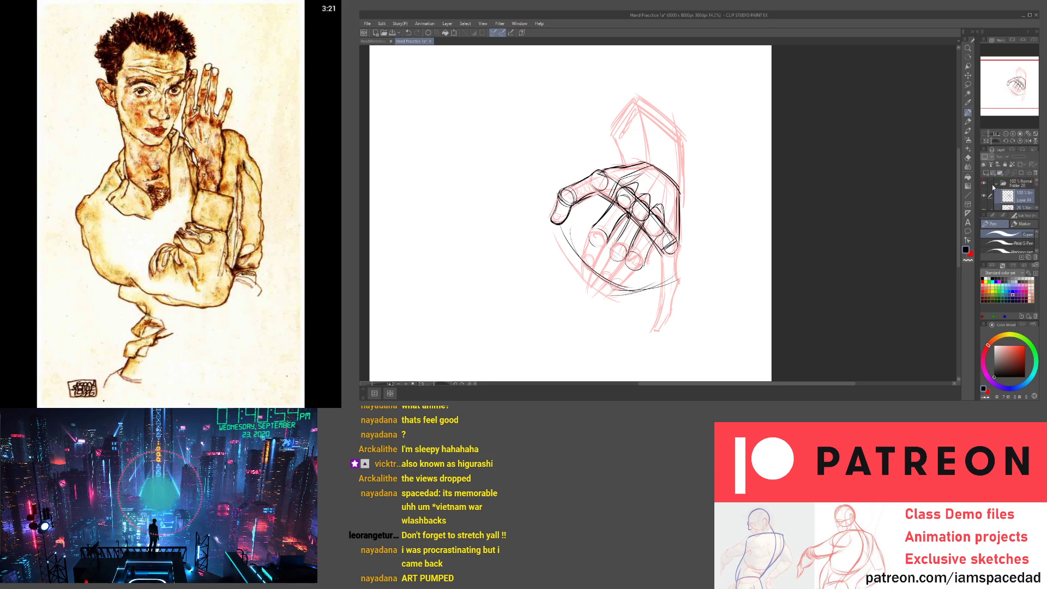
click(997, 184)
click(984, 183)
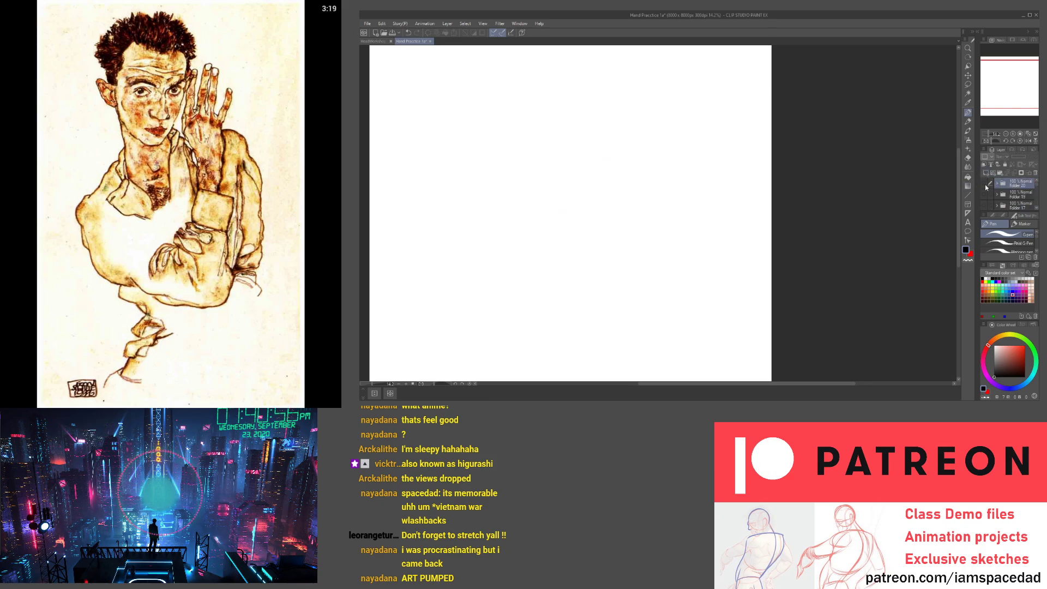
click(985, 183)
click(986, 173)
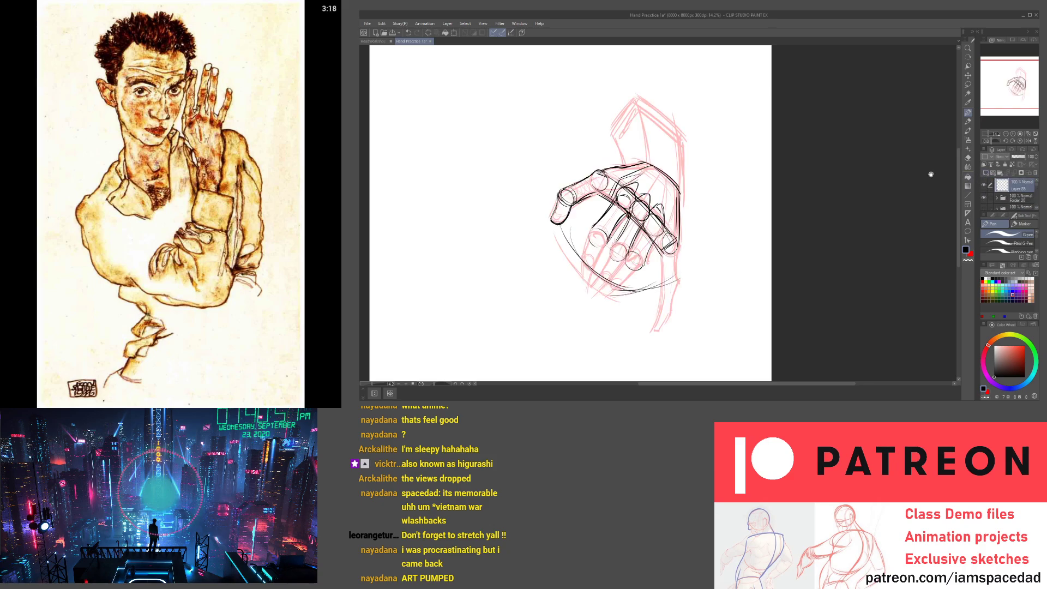
Scale down the grouped hand sketch, move it to the page's right edge, and reselect the empty layer above it
click(1005, 198)
key(ctrl+t)
drag(550, 93, 610, 191)
drag(656, 226, 711, 163)
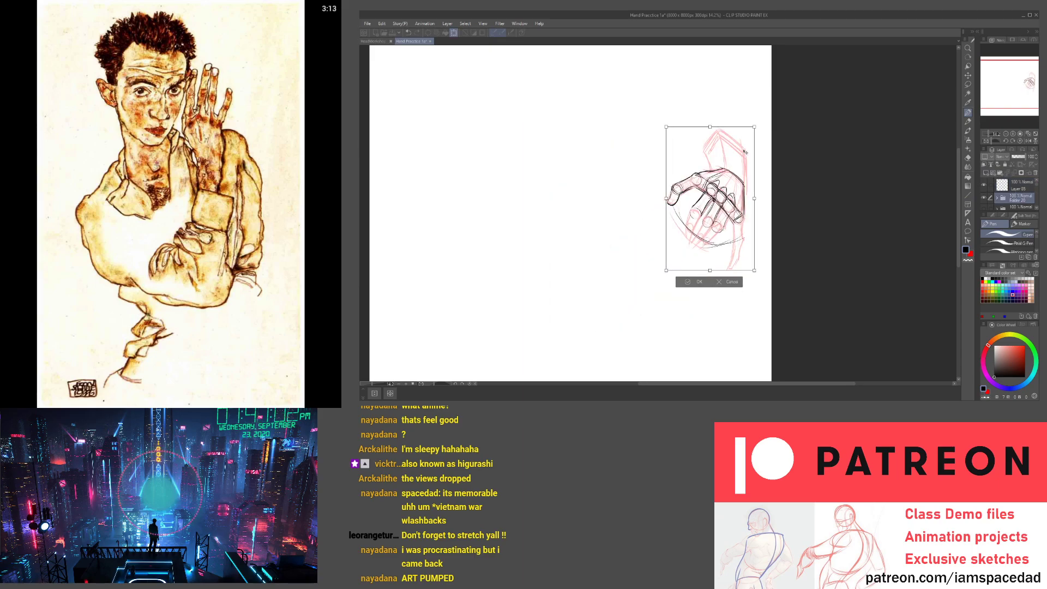
click(1005, 190)
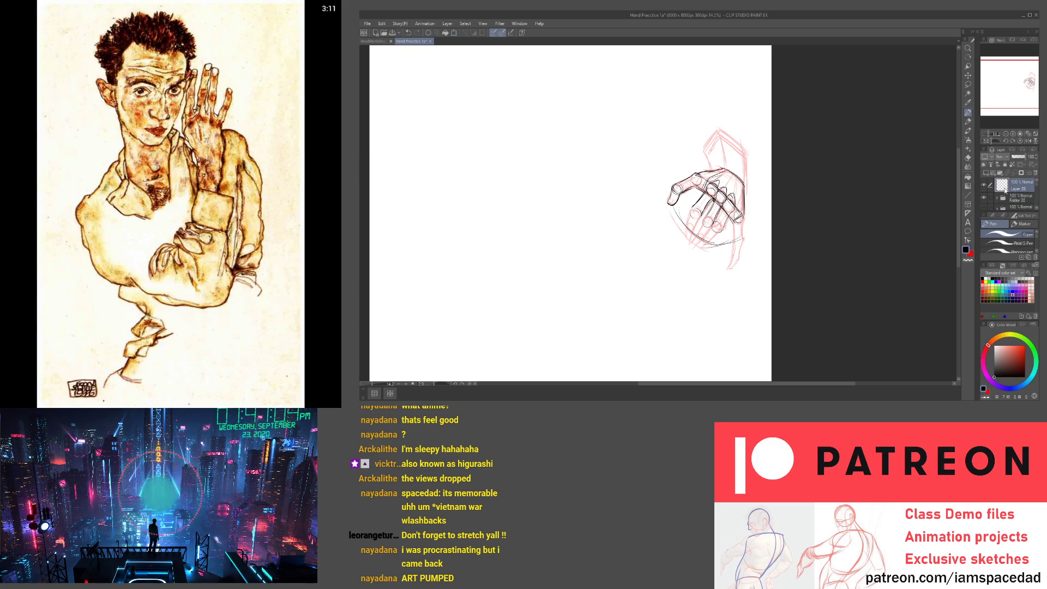
Sketch the raised hand's palm block in red, with an arched knuckle line, slanted sides and a side plane
scroll(651, 135, up, 4)
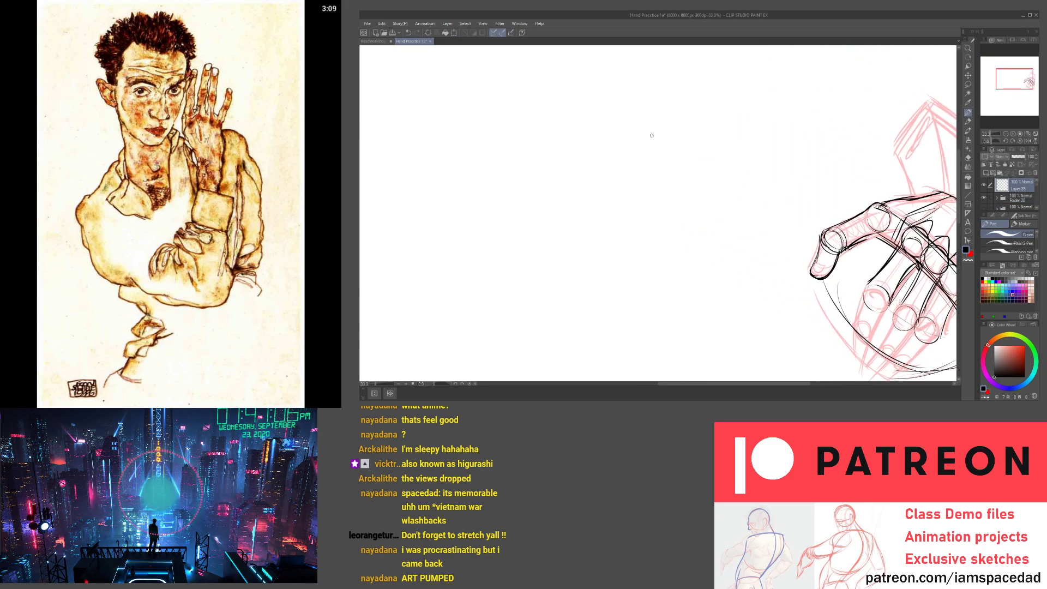
key(x)
mouse_move(638, 163)
mouse_down()
mouse_move(657, 175)
mouse_move(662, 150)
mouse_move(644, 146)
mouse_up()
mouse_move(687, 162)
mouse_down()
mouse_move(645, 150)
mouse_move(555, 177)
mouse_up()
mouse_move(645, 147)
mouse_down()
mouse_move(553, 179)
mouse_move(609, 301)
mouse_up()
drag(552, 190, 616, 326)
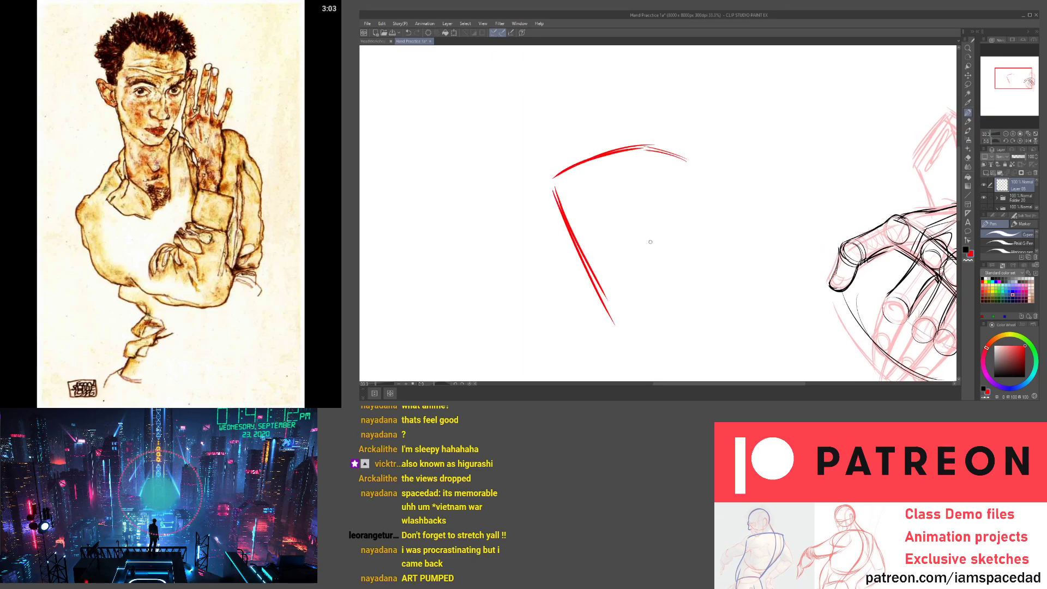
drag(657, 146, 705, 300)
drag(667, 162, 710, 310)
mouse_move(646, 144)
mouse_down()
mouse_move(687, 161)
mouse_move(718, 285)
mouse_move(706, 303)
mouse_move(613, 331)
mouse_up()
Close the palm's wrist edge and draw four red knuckle circles, redoing the rightmost one at the palm's upper right corner
mouse_move(695, 306)
mouse_down()
mouse_move(603, 334)
mouse_move(611, 322)
mouse_move(555, 189)
mouse_up()
mouse_move(612, 311)
mouse_down()
mouse_move(574, 179)
mouse_move(576, 208)
mouse_move(554, 195)
mouse_move(571, 174)
mouse_move(584, 208)
mouse_move(555, 201)
mouse_move(606, 180)
mouse_move(590, 199)
mouse_move(636, 160)
mouse_move(621, 189)
mouse_move(609, 161)
mouse_move(656, 157)
mouse_up()
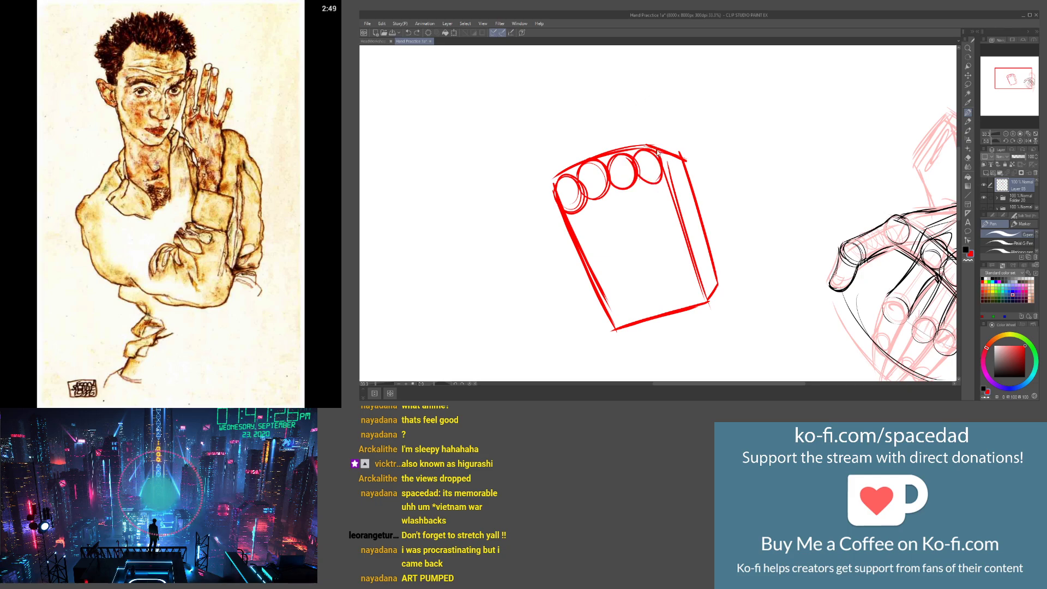
key(ctrl+z)
mouse_move(645, 155)
mouse_down()
mouse_move(648, 178)
mouse_move(681, 173)
mouse_move(685, 203)
mouse_move(654, 180)
mouse_move(662, 197)
mouse_move(642, 225)
mouse_move(657, 181)
mouse_up()
scroll(623, 152, down, 2)
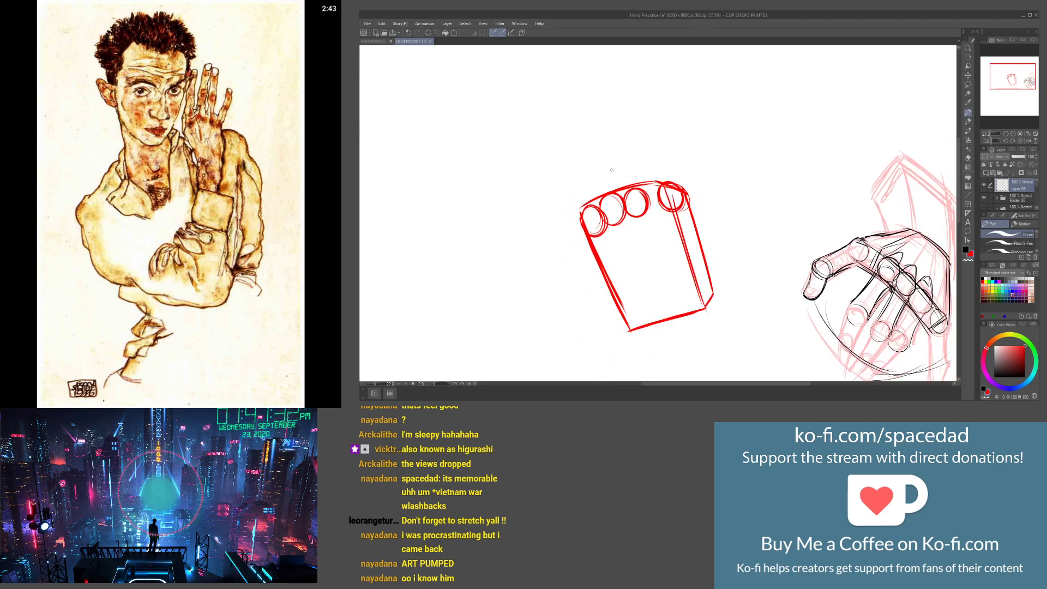
Draw long red gesture lines rising from the four knuckles for the directions of the fingers
mouse_move(595, 190)
mouse_down()
mouse_move(608, 243)
mouse_move(590, 129)
mouse_up()
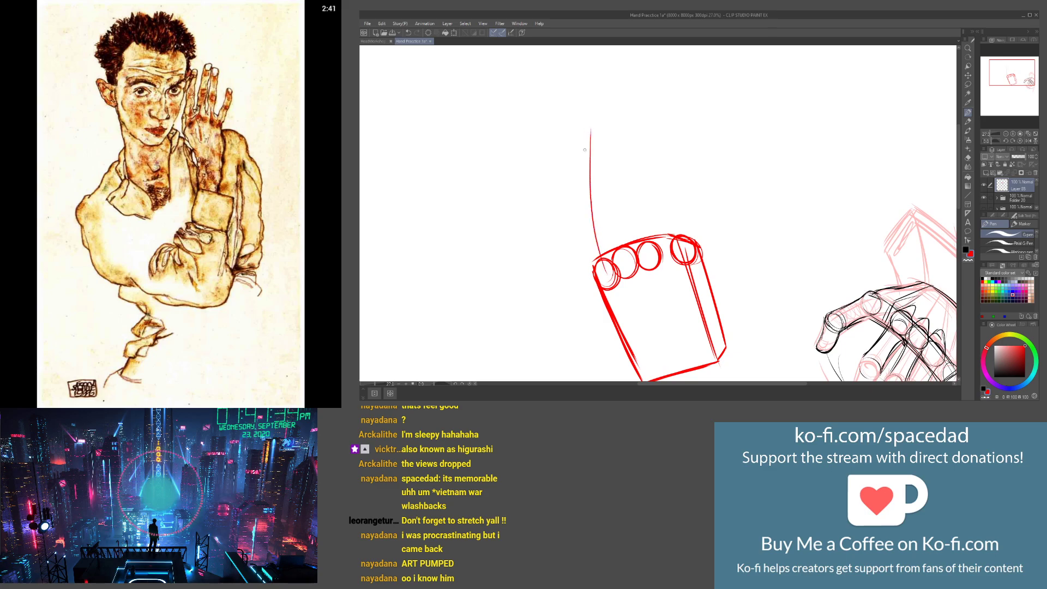
drag(603, 280, 585, 149)
mouse_move(622, 244)
mouse_down()
mouse_move(625, 104)
mouse_move(619, 244)
mouse_up()
drag(628, 88, 620, 146)
drag(647, 103, 643, 247)
drag(696, 216, 702, 141)
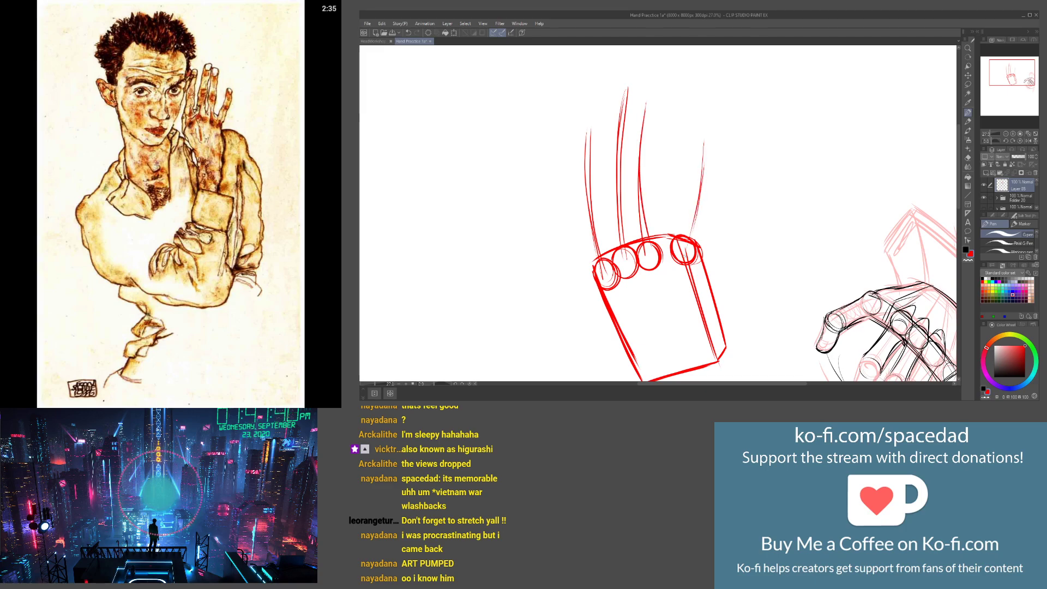
drag(691, 234, 703, 139)
Reinforce the palm block's sides and wrist edge in red, and run bone lines from the middle knuckles to the wrist
drag(657, 292, 701, 284)
mouse_move(634, 134)
mouse_down()
mouse_move(648, 270)
mouse_move(619, 212)
mouse_move(621, 245)
mouse_up()
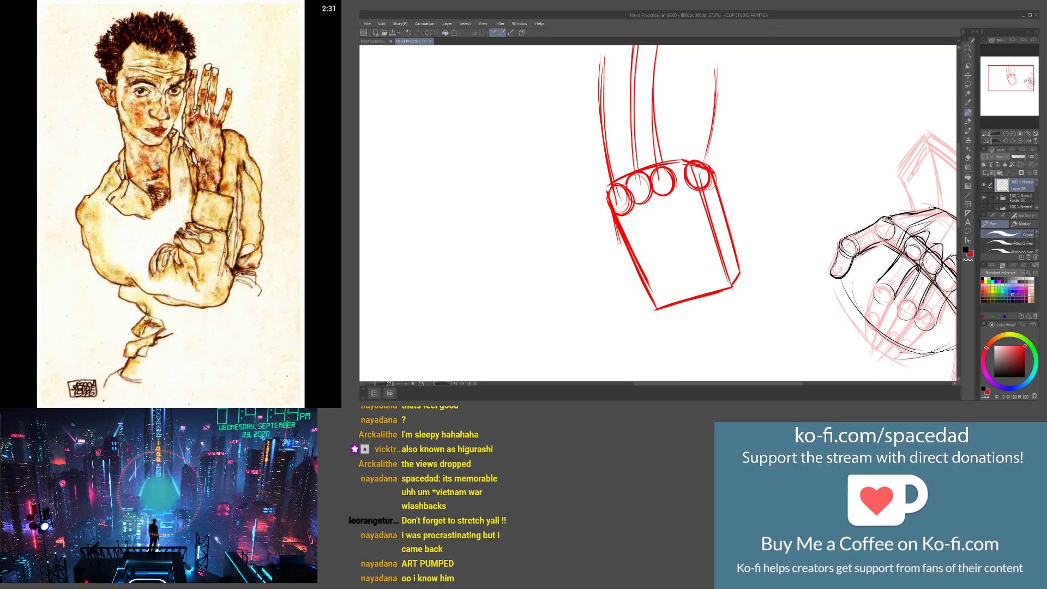
drag(605, 200, 648, 292)
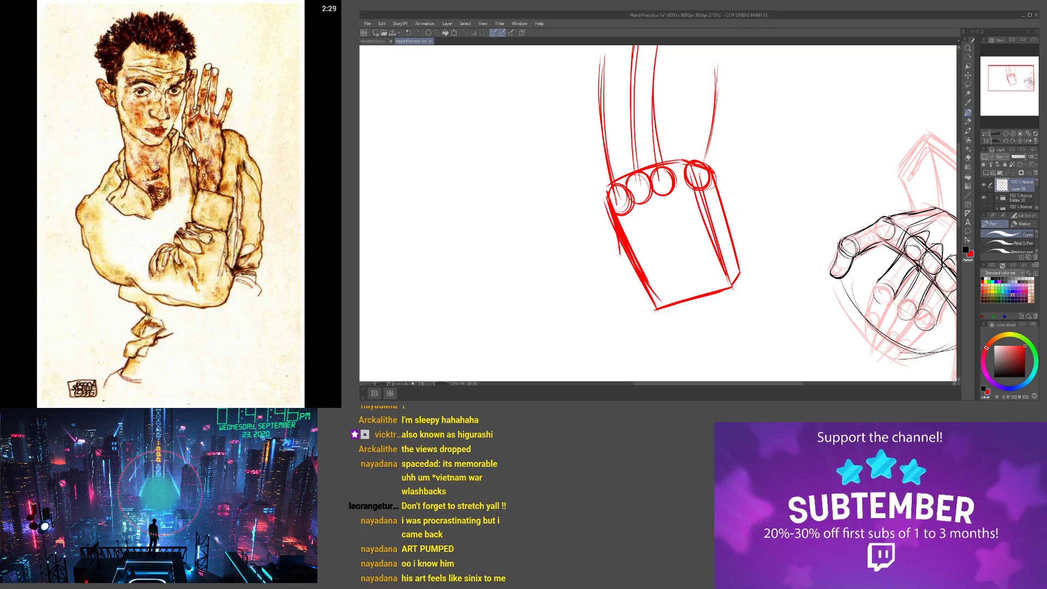
drag(728, 275, 734, 290)
drag(712, 173, 743, 271)
mouse_move(714, 182)
mouse_down()
mouse_move(744, 271)
mouse_move(733, 281)
mouse_up()
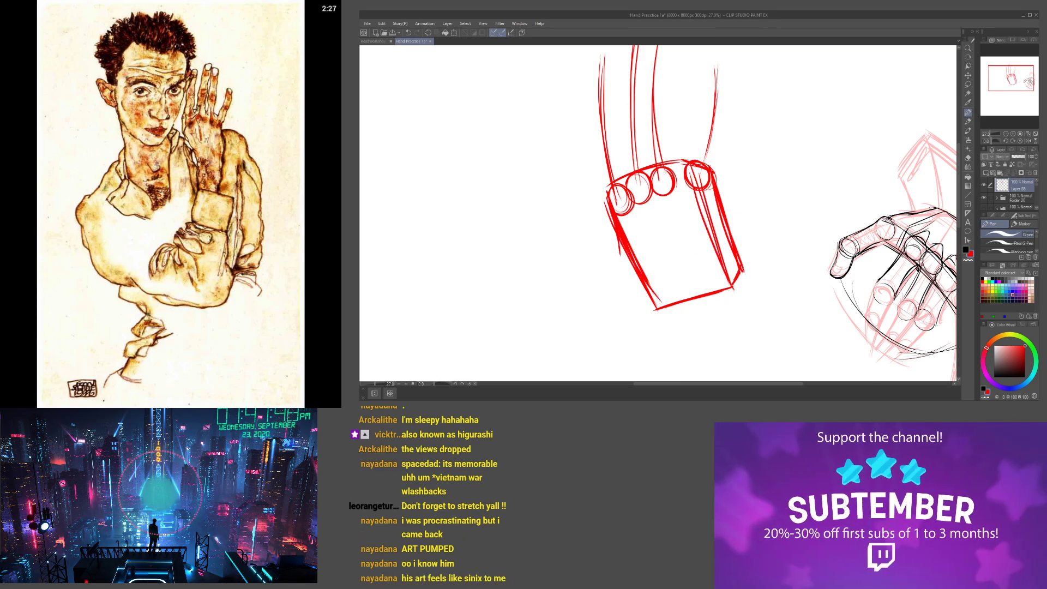
drag(660, 309, 734, 287)
drag(665, 188, 701, 292)
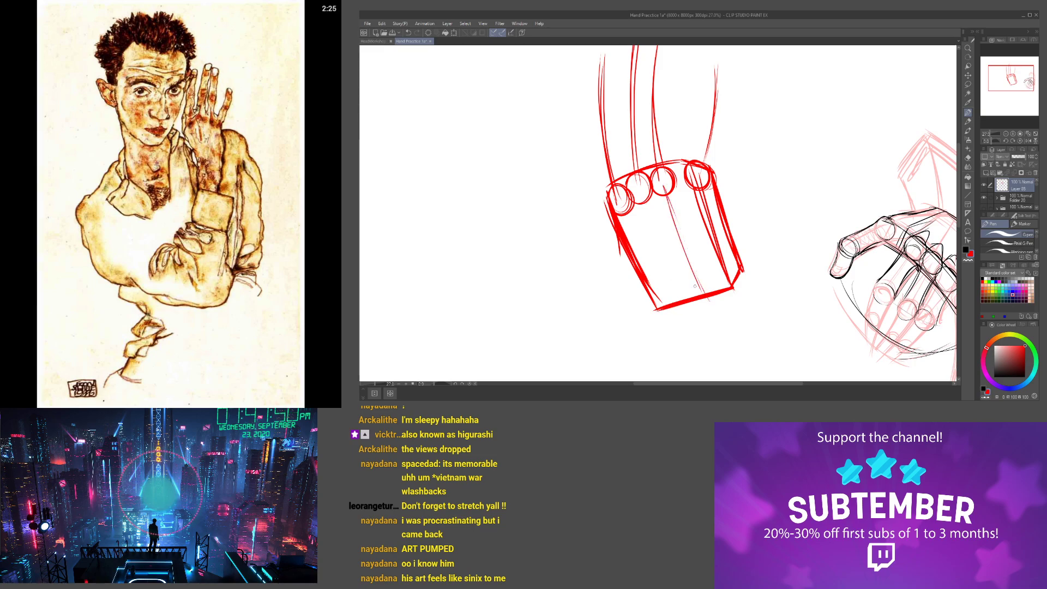
drag(641, 210, 692, 298)
Sketch the small bulge beside the palm's left edge and add joint circles on the two middle fingers and the rightmost finger
mouse_move(705, 148)
mouse_down()
mouse_move(707, 168)
mouse_move(699, 149)
mouse_up()
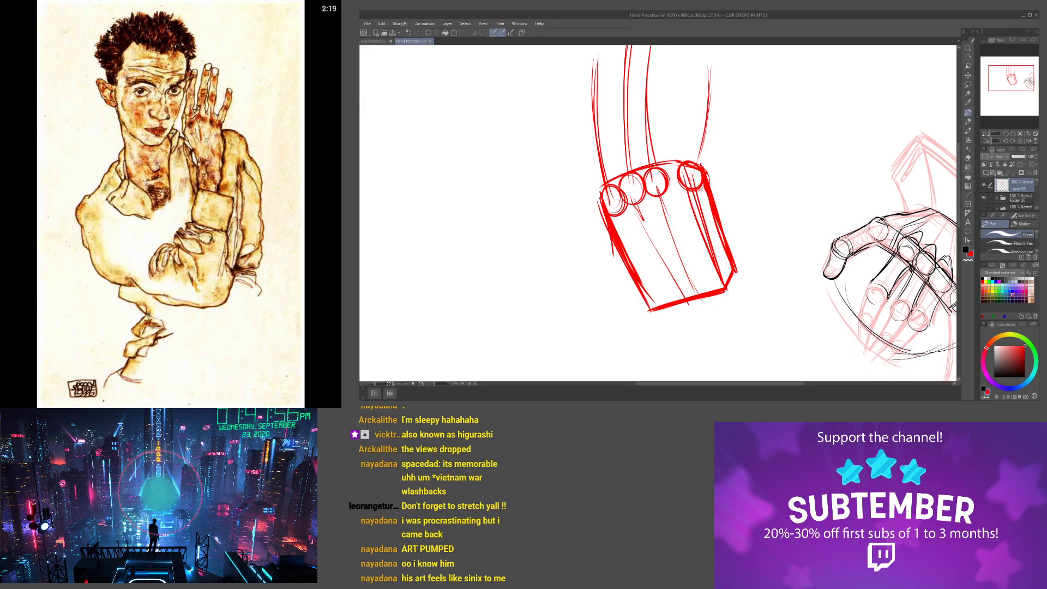
mouse_move(640, 259)
mouse_down()
mouse_move(671, 270)
mouse_move(689, 309)
mouse_move(637, 260)
mouse_move(650, 250)
mouse_up()
drag(649, 252, 642, 288)
mouse_move(646, 236)
mouse_down()
mouse_move(639, 259)
mouse_move(622, 215)
mouse_move(621, 230)
mouse_up()
mouse_move(635, 154)
mouse_down()
mouse_move(601, 168)
mouse_move(617, 178)
mouse_move(627, 169)
mouse_move(610, 188)
mouse_move(654, 168)
mouse_move(658, 189)
mouse_move(706, 201)
mouse_move(693, 203)
mouse_up()
mouse_move(700, 163)
mouse_down()
mouse_move(710, 160)
mouse_move(699, 167)
mouse_up()
mouse_move(692, 211)
mouse_down()
mouse_move(699, 257)
mouse_move(707, 253)
mouse_up()
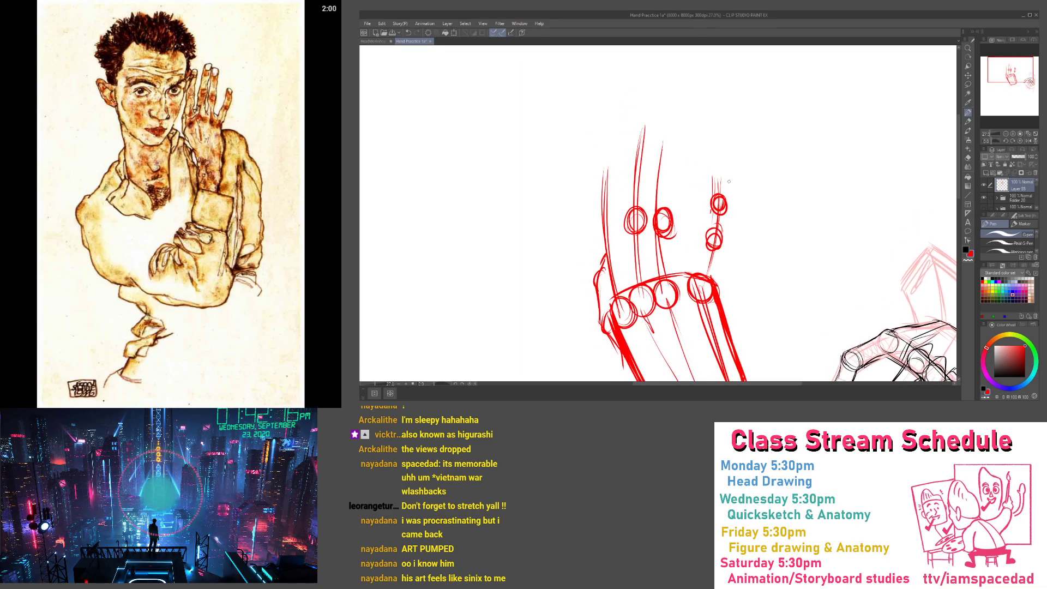
Outline the rightmost finger's segments around its joints in red and cap its tip
mouse_move(726, 174)
mouse_down()
mouse_move(708, 158)
mouse_move(719, 176)
mouse_move(705, 252)
mouse_move(682, 252)
mouse_up()
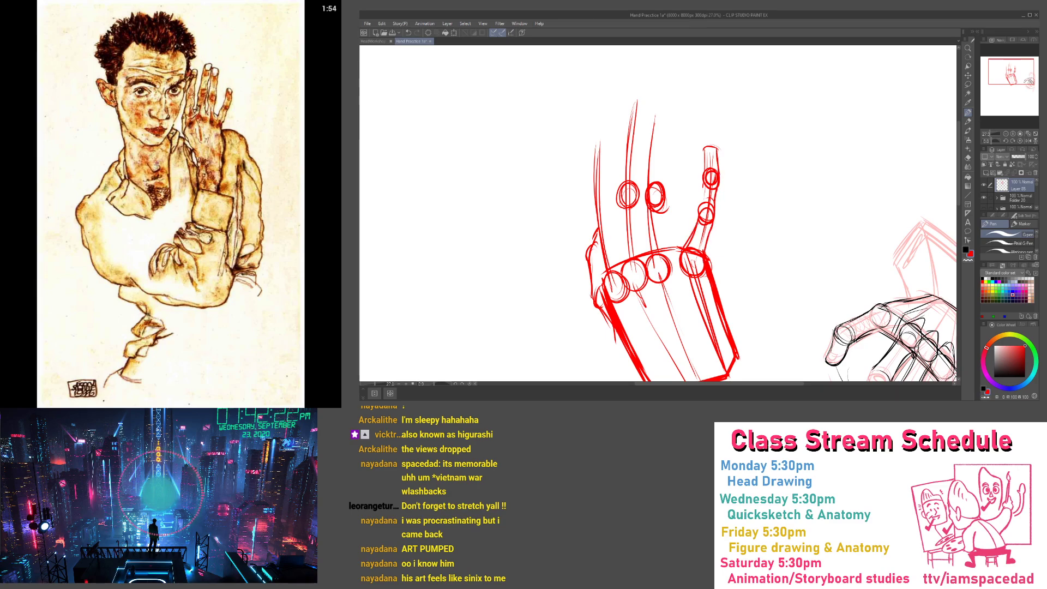
drag(710, 211, 698, 231)
drag(712, 218, 697, 230)
drag(702, 188, 698, 218)
drag(642, 162, 647, 223)
drag(710, 210, 709, 234)
mouse_move(711, 214)
mouse_down()
mouse_move(688, 149)
mouse_move(701, 154)
mouse_up()
drag(645, 245, 651, 199)
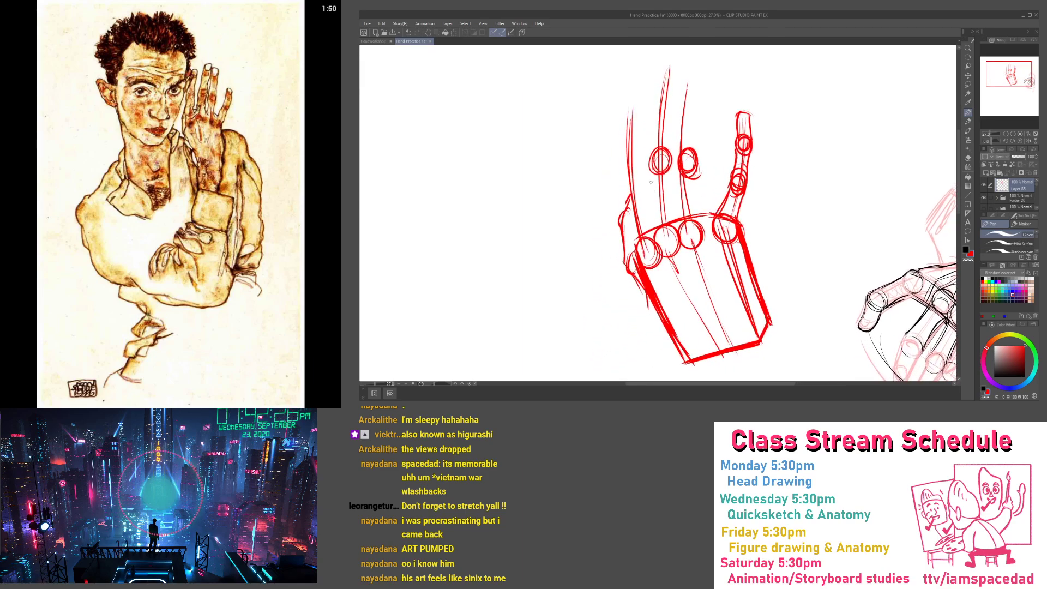
Draw a light red arc through the fingers' middle joints and place the leftmost finger's joint circle on its gesture line
drag(654, 162, 651, 238)
mouse_move(731, 173)
mouse_down()
mouse_move(639, 165)
mouse_move(625, 197)
mouse_move(633, 180)
mouse_up()
scroll(632, 190, up, 2)
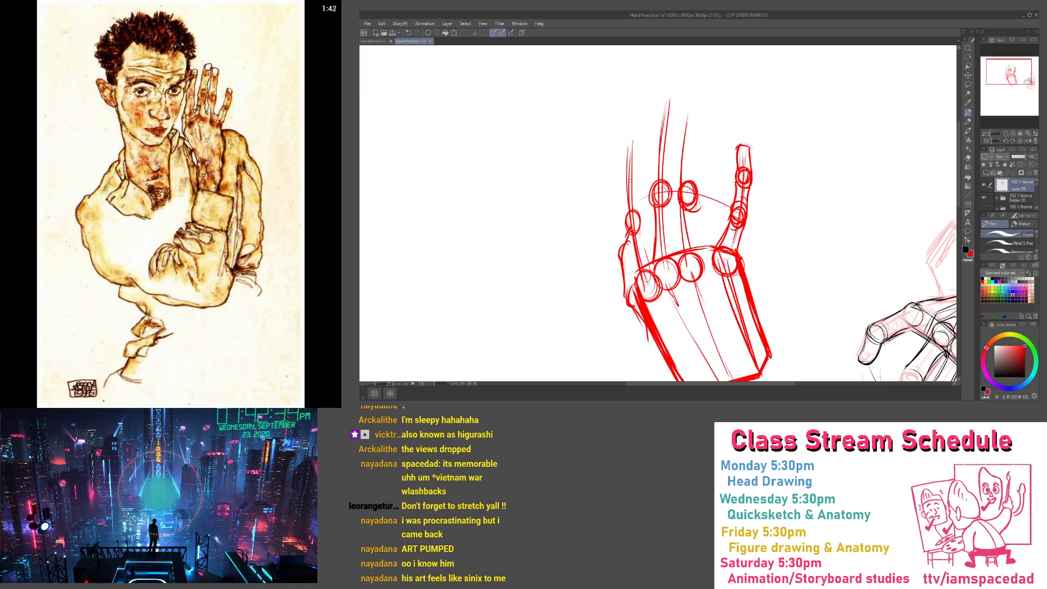
Add upper joint circles to the three left fingers and start connecting their joints with red side lines
drag(621, 93, 599, 106)
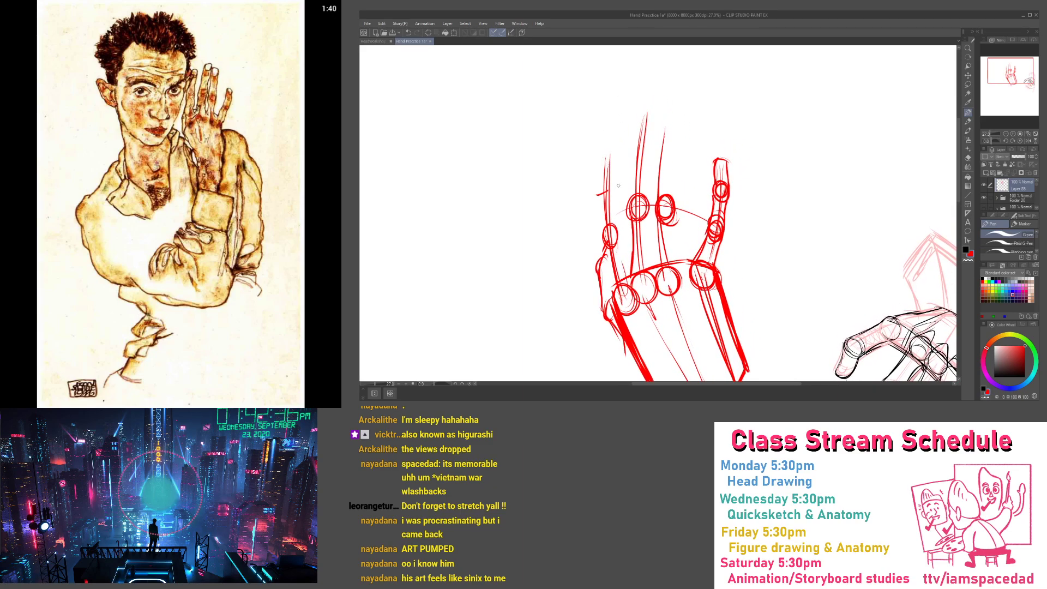
drag(610, 218, 603, 219)
drag(666, 208, 675, 223)
drag(608, 217, 616, 218)
mouse_move(607, 173)
mouse_down()
mouse_move(604, 217)
mouse_move(648, 167)
mouse_move(667, 203)
mouse_move(653, 103)
mouse_move(686, 206)
mouse_up()
scroll(666, 173, up, 3)
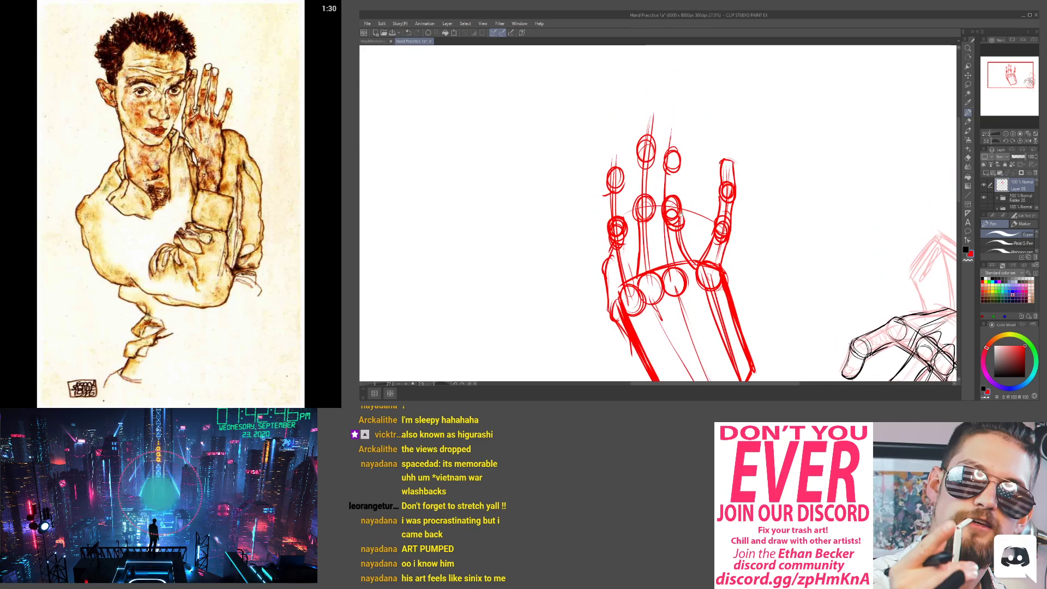
Draw the end segments of the three left fingers and close them with rounded tips
scroll(684, 187, up, 2)
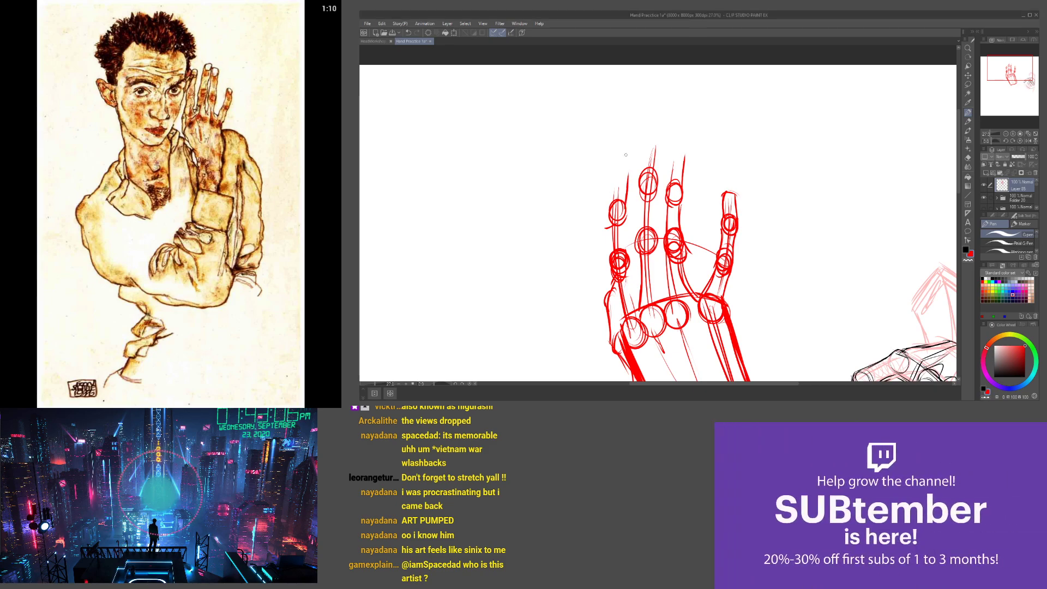
mouse_move(614, 172)
mouse_down()
mouse_move(628, 171)
mouse_move(610, 203)
mouse_move(647, 137)
mouse_move(664, 134)
mouse_move(659, 171)
mouse_move(643, 188)
mouse_up()
mouse_move(662, 144)
mouse_down()
mouse_move(656, 180)
mouse_move(685, 154)
mouse_up()
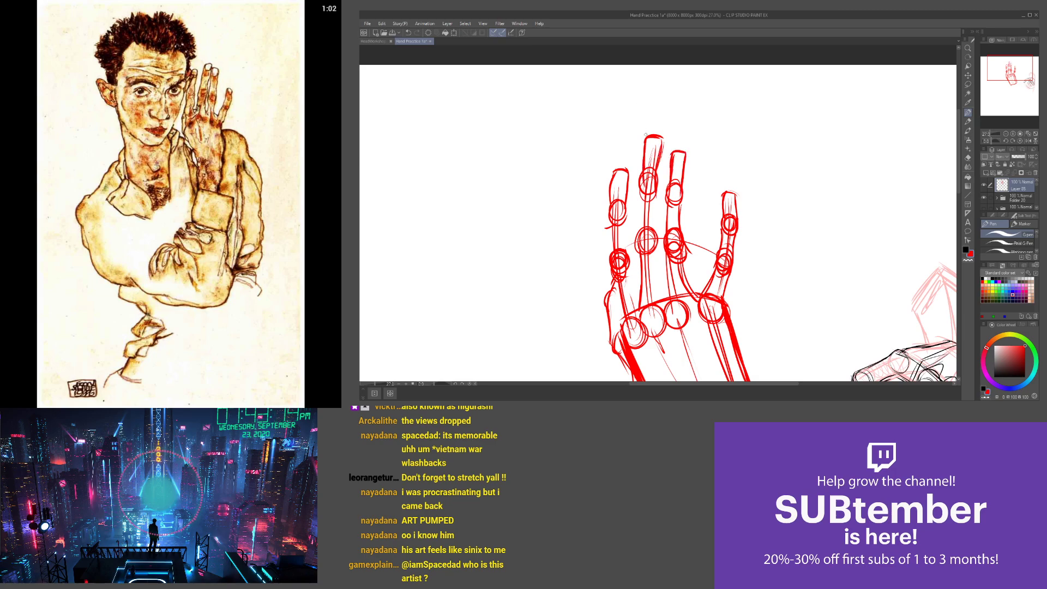
Strengthen the side lines between the joints of the leftmost and longest fingers in red
mouse_move(636, 216)
mouse_down()
mouse_move(625, 168)
mouse_move(652, 192)
mouse_up()
drag(645, 144, 648, 252)
drag(643, 215, 655, 263)
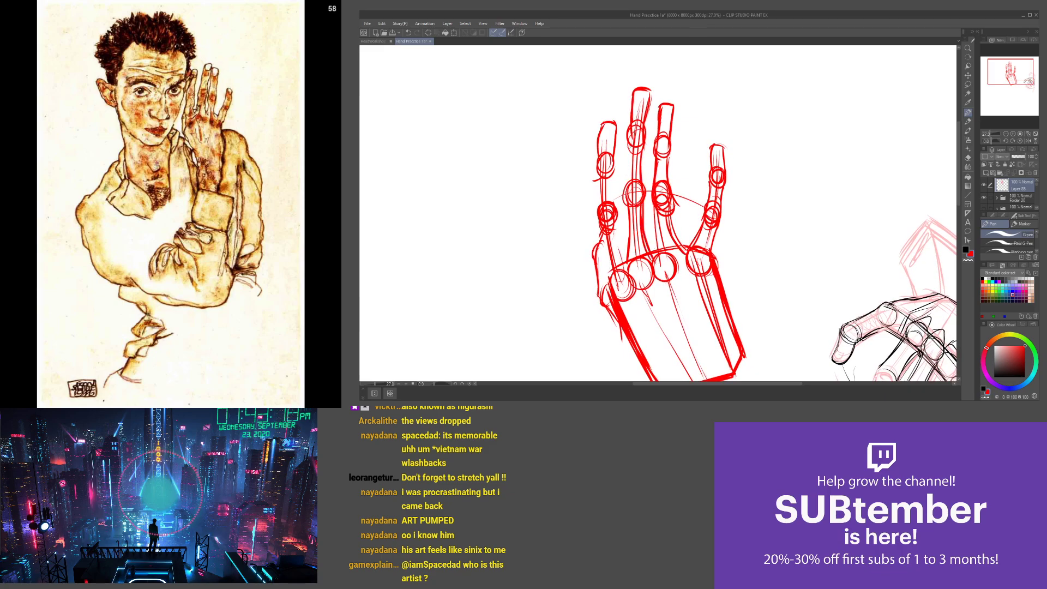
drag(630, 145, 627, 200)
drag(611, 166, 612, 201)
mouse_move(600, 173)
mouse_down()
mouse_move(601, 217)
mouse_move(625, 262)
mouse_move(611, 277)
mouse_up()
Redraw the third knuckle and strengthen the bone lines across the palm, the wrist edge and the leftmost finger's base
drag(659, 239, 654, 250)
mouse_move(677, 216)
mouse_down()
mouse_move(669, 275)
mouse_move(651, 192)
mouse_up()
drag(648, 186, 697, 325)
drag(629, 216, 679, 319)
mouse_move(619, 207)
mouse_down()
mouse_move(667, 300)
mouse_move(644, 318)
mouse_up()
mouse_move(711, 297)
mouse_down()
mouse_move(627, 322)
mouse_move(652, 319)
mouse_up()
drag(591, 206, 587, 234)
drag(600, 180, 619, 249)
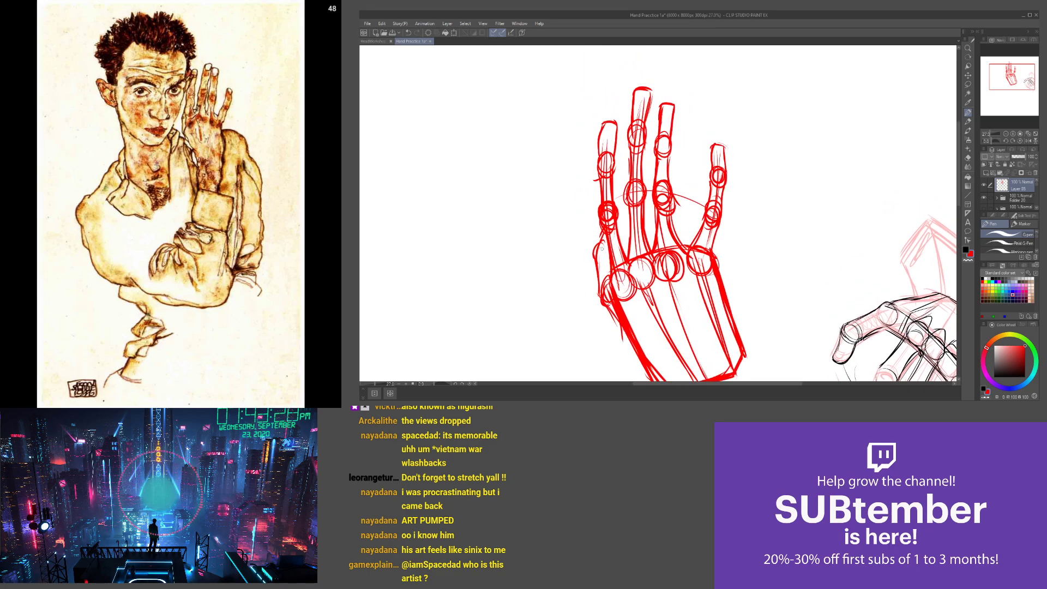
Darken the contours of the three left fingers and begin marking a nail on the longest fingertip
drag(615, 164, 610, 237)
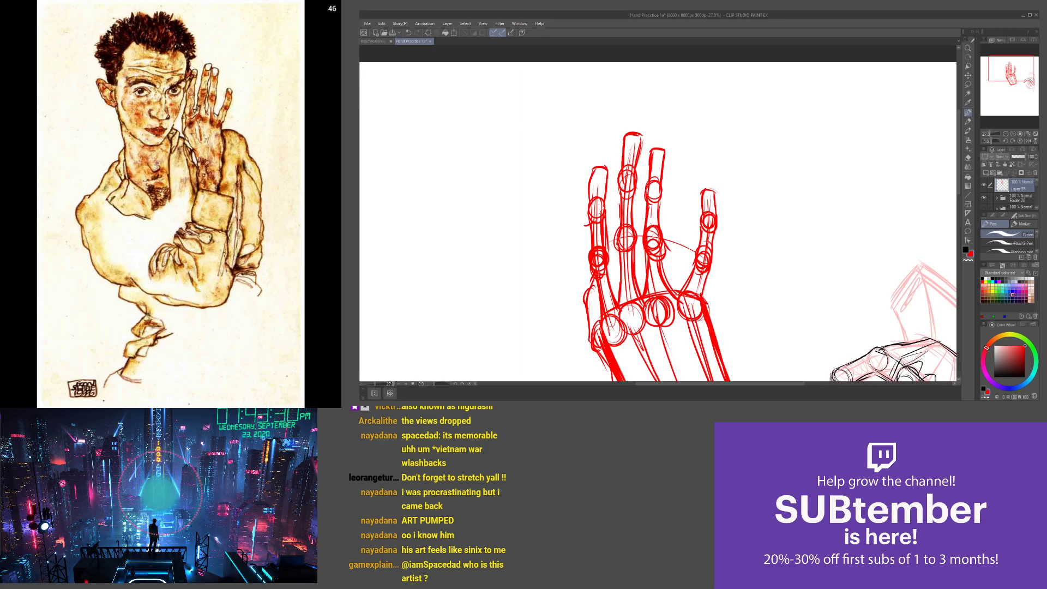
drag(667, 258, 645, 204)
drag(633, 129, 640, 239)
drag(604, 140, 601, 216)
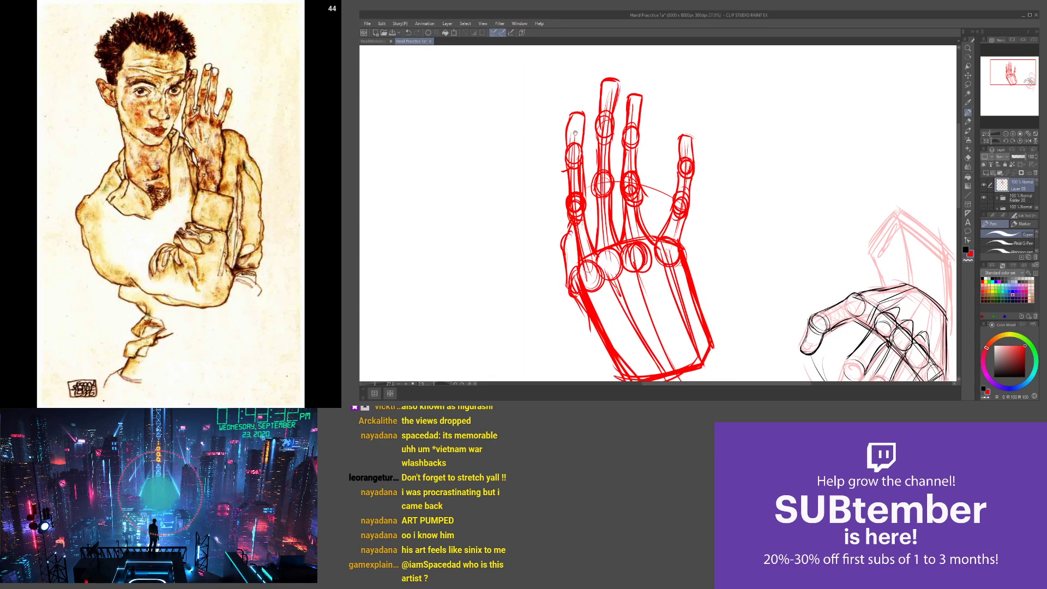
drag(572, 137, 591, 210)
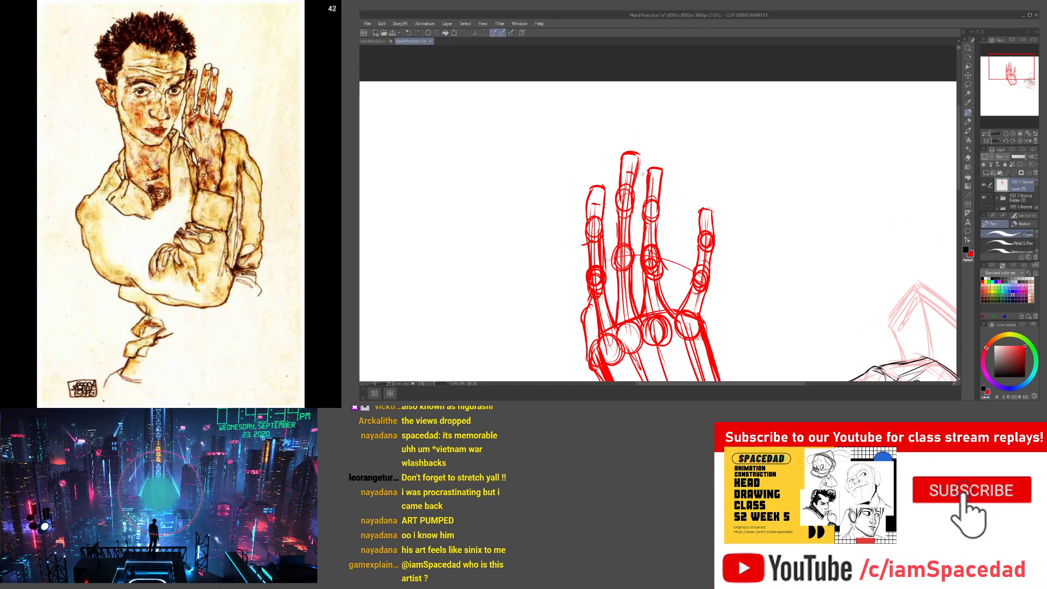
drag(664, 238, 634, 105)
mouse_move(631, 128)
mouse_down()
mouse_move(645, 183)
mouse_move(626, 129)
mouse_move(635, 185)
mouse_up()
drag(628, 175, 660, 277)
mouse_move(577, 191)
mouse_down()
mouse_move(634, 283)
mouse_move(597, 219)
mouse_up()
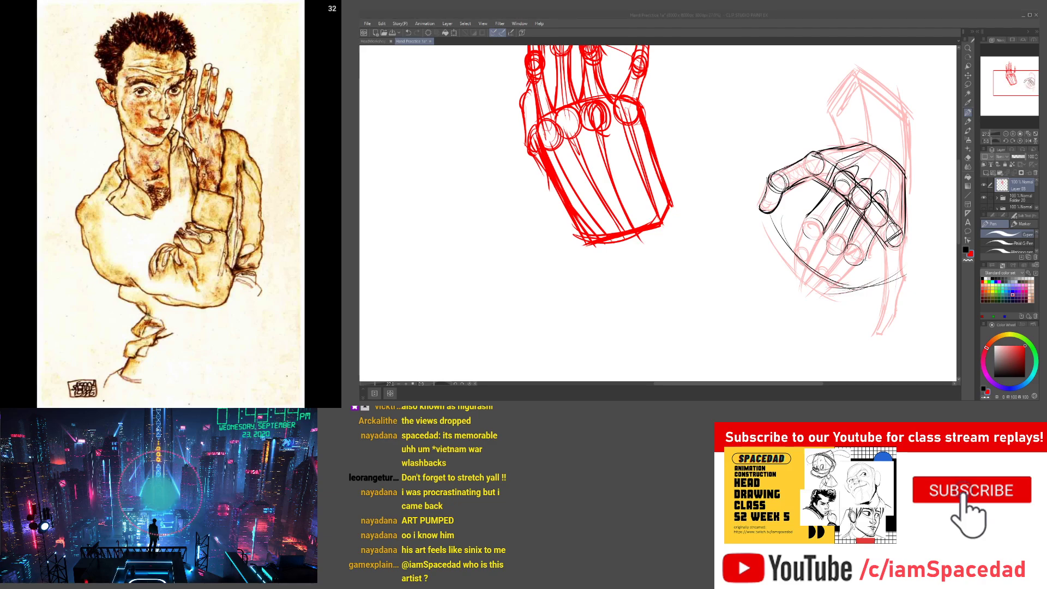
Sketch the wrist below the palm in red, with a curved lower edge and an oval wrist bone at the right corner
mouse_move(623, 250)
mouse_down()
mouse_move(655, 244)
mouse_move(667, 218)
mouse_move(675, 248)
mouse_up()
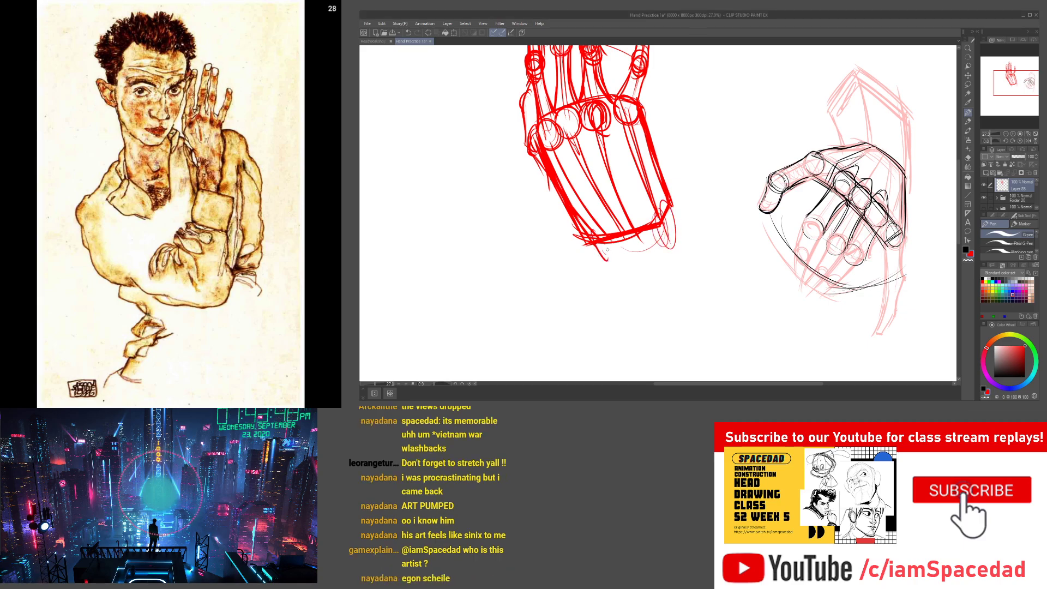
mouse_move(594, 244)
mouse_down()
mouse_move(631, 262)
mouse_move(671, 244)
mouse_up()
mouse_move(605, 265)
mouse_down()
mouse_move(674, 241)
mouse_move(655, 251)
mouse_up()
drag(671, 213, 668, 244)
drag(525, 142, 594, 198)
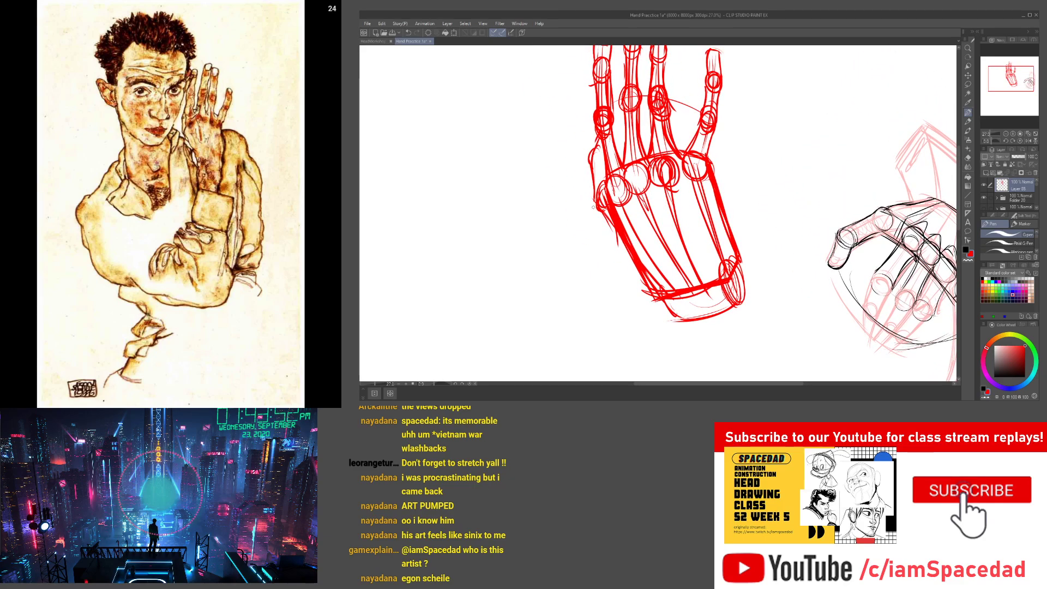
Draw small red fingernails on the tips of the four raised fingers
scroll(590, 191, down, 2)
scroll(594, 175, up, 1)
scroll(594, 174, up, 1)
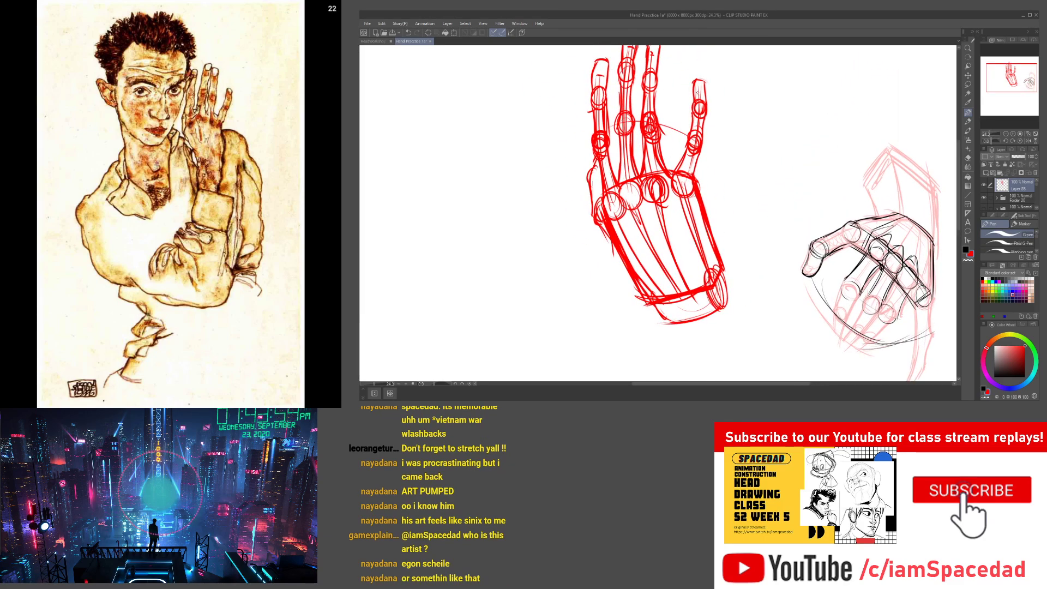
mouse_move(604, 55)
mouse_down()
mouse_move(607, 169)
mouse_move(616, 169)
mouse_up()
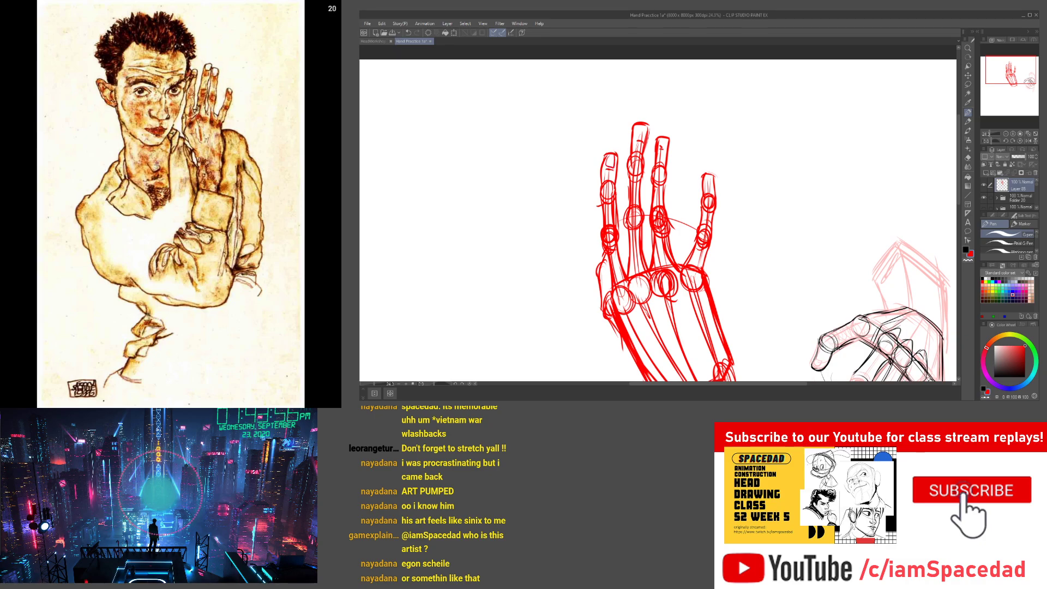
drag(664, 141, 713, 186)
drag(630, 215, 640, 220)
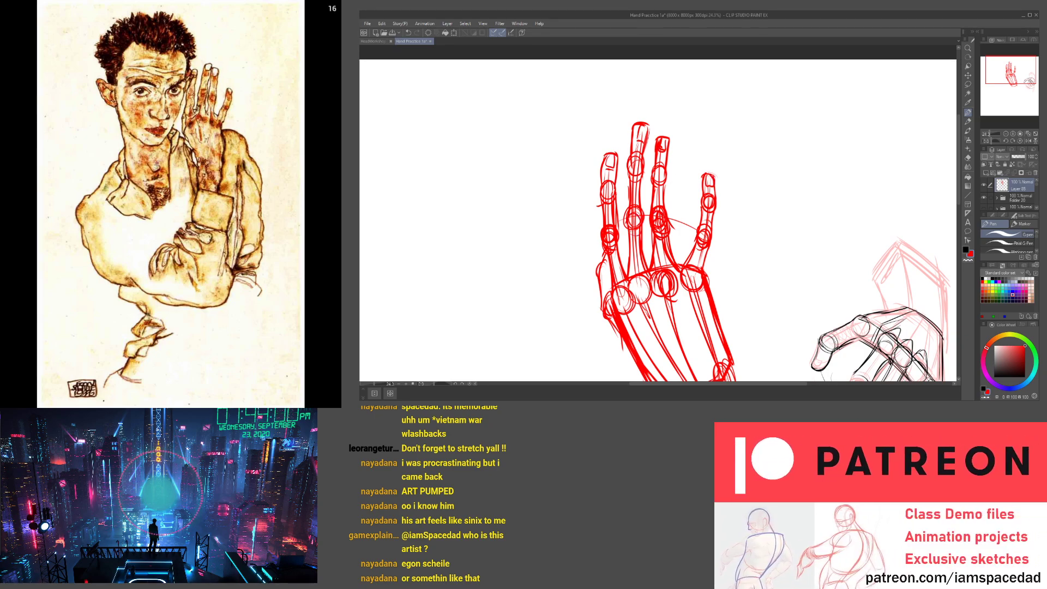
Add an elliptical cross-section below the palm to define the wrist of the upright hand in red
scroll(594, 159, down, 2)
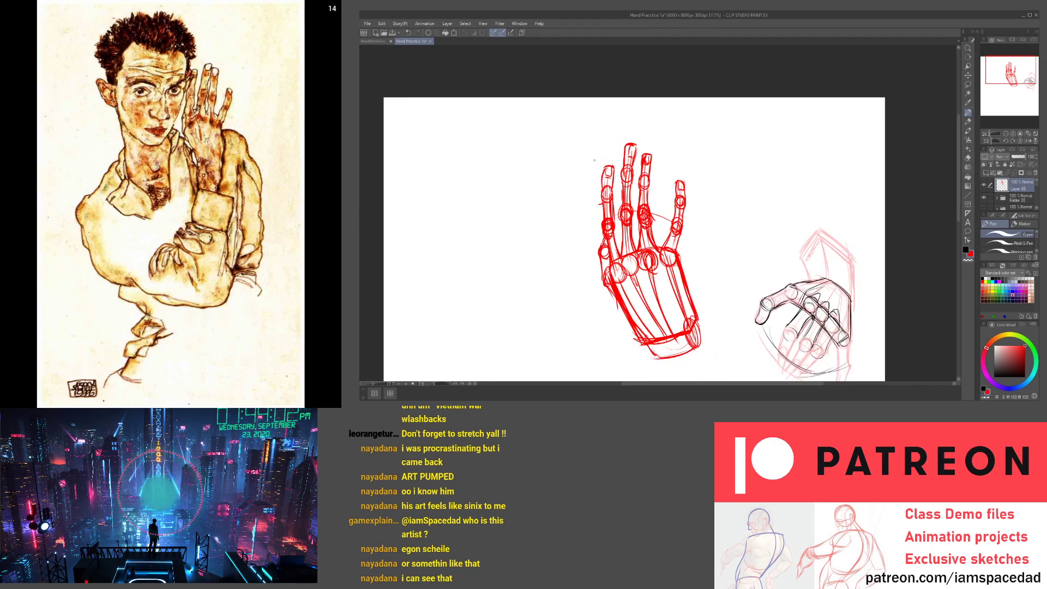
drag(677, 351, 679, 274)
scroll(660, 269, up, 1)
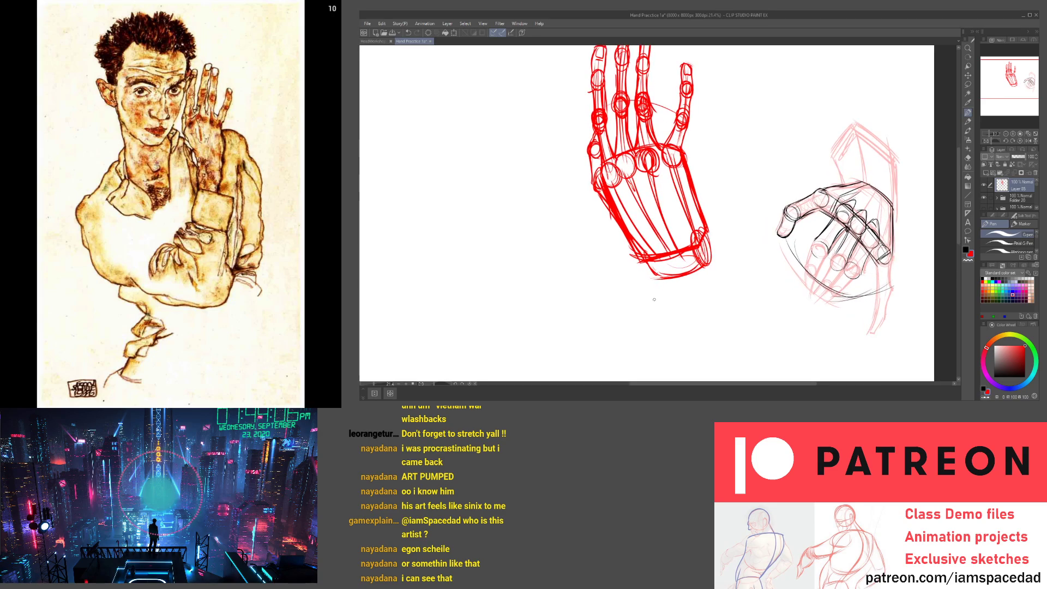
mouse_move(661, 269)
mouse_down()
mouse_move(683, 265)
mouse_move(706, 282)
mouse_up()
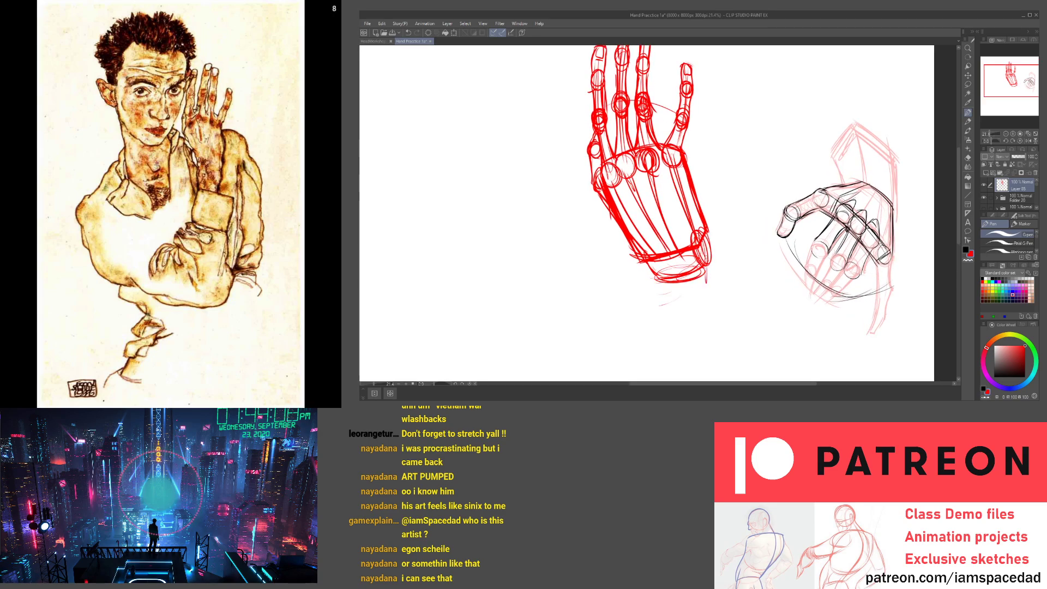
Extend the upright hand into a forearm with long, slightly curved red contours on both sides of the wrist
scroll(655, 332, down, 2)
drag(713, 215, 709, 258)
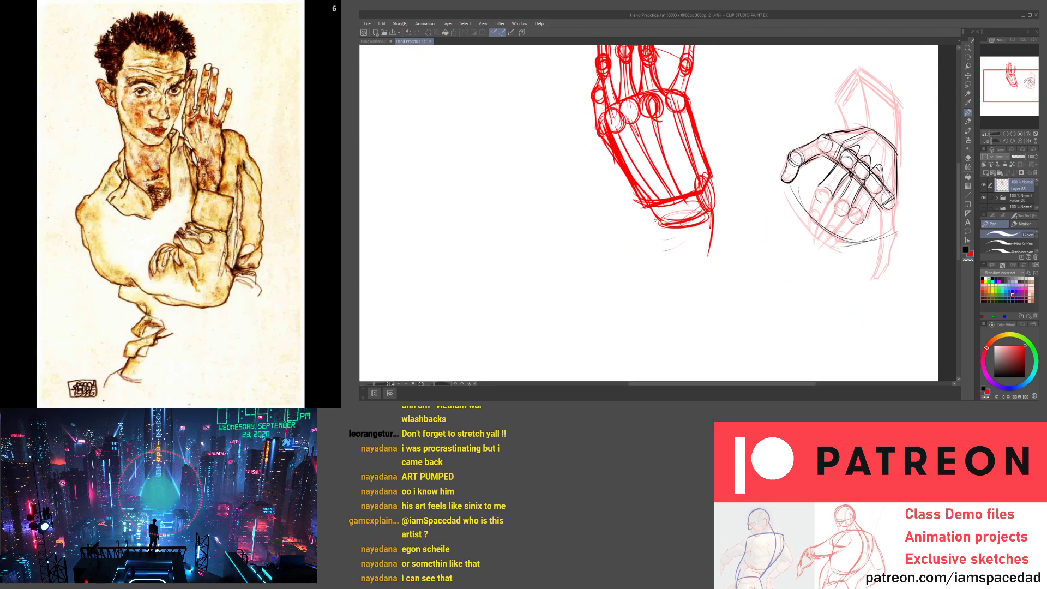
mouse_move(656, 218)
mouse_down()
mouse_move(659, 251)
mouse_move(634, 343)
mouse_move(656, 255)
mouse_move(669, 264)
mouse_up()
drag(713, 225, 704, 308)
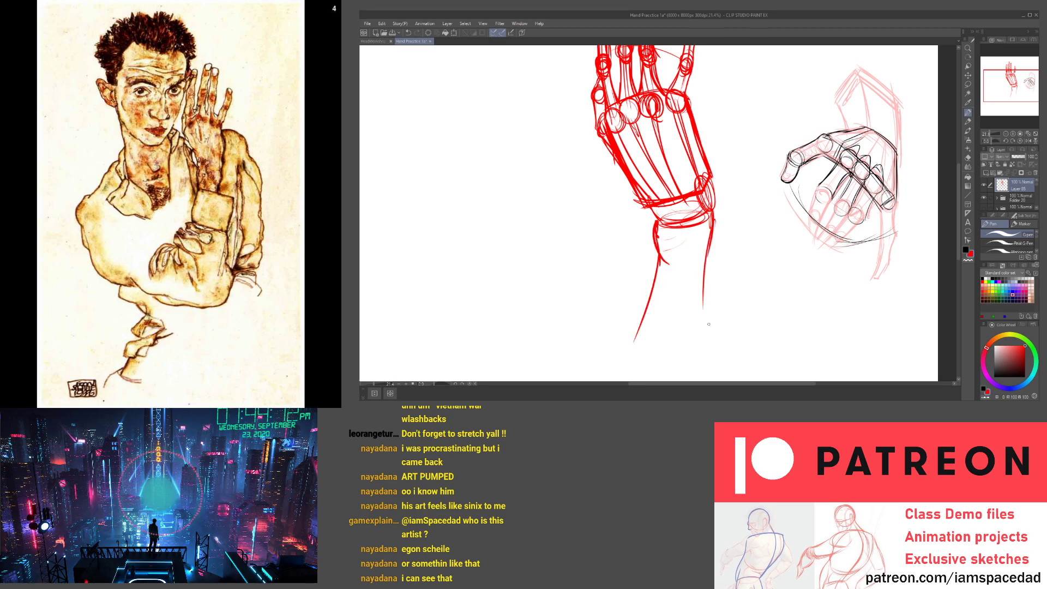
mouse_move(712, 244)
mouse_down()
mouse_move(706, 354)
mouse_move(693, 380)
mouse_up()
scroll(640, 335, down, 3)
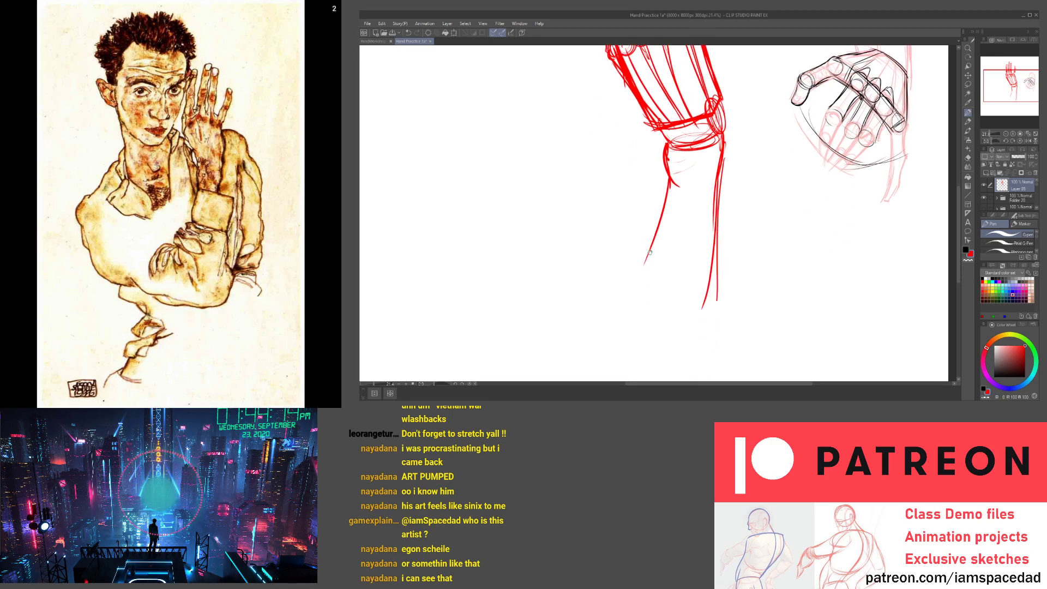
drag(666, 190, 624, 310)
mouse_move(717, 222)
mouse_down()
mouse_move(688, 374)
mouse_move(696, 381)
mouse_up()
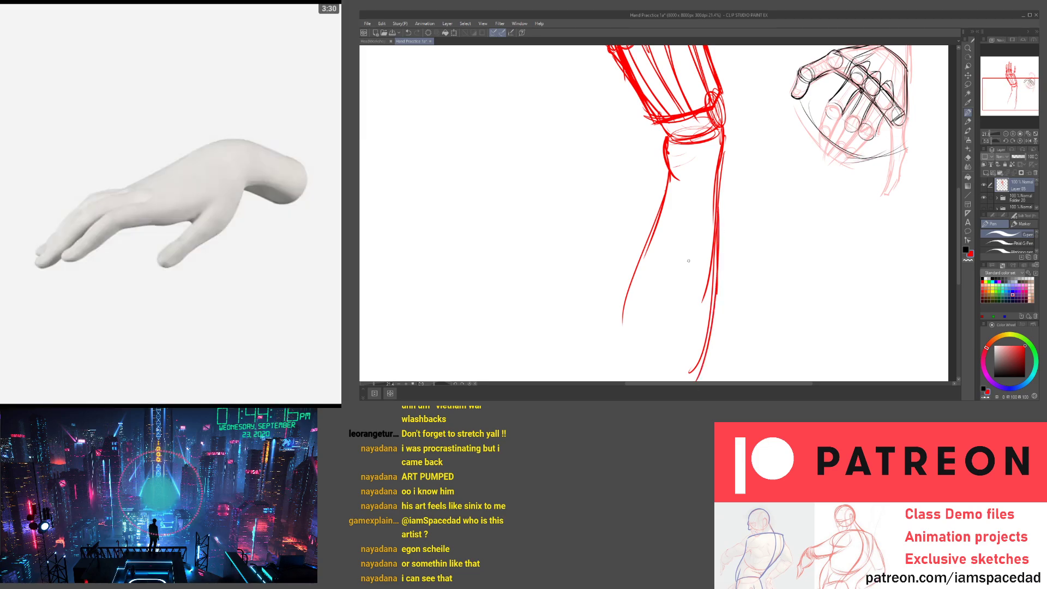
scroll(657, 280, down, 3)
drag(649, 266, 653, 342)
Move the finished arm sketch farther right on the page and add a new layer for the next study
key(ctrl+minus)
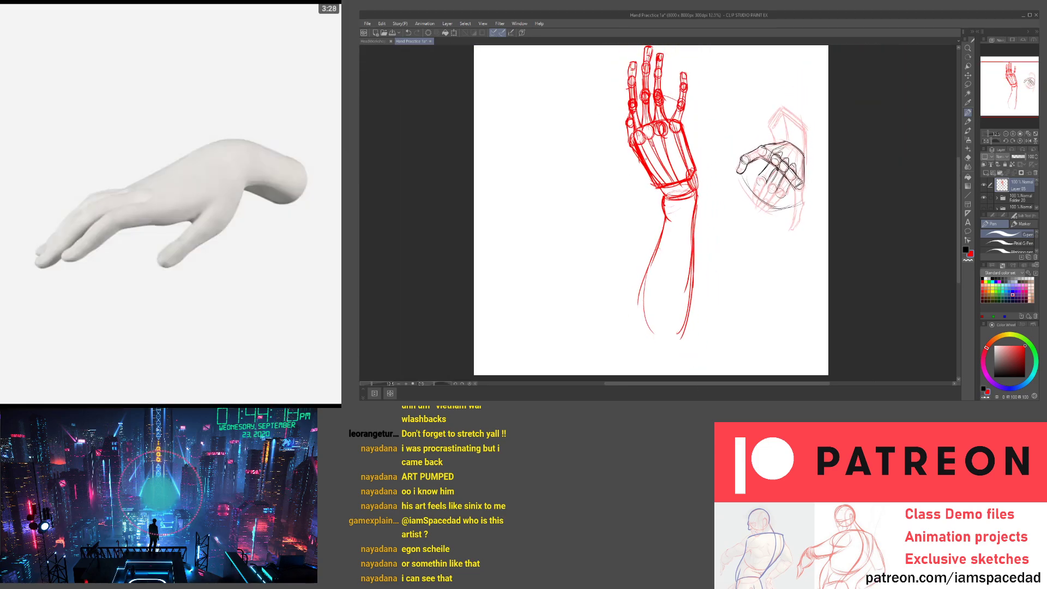
key(ctrl+t)
mouse_move(651, 164)
mouse_down()
mouse_move(616, 235)
mouse_move(660, 222)
mouse_move(653, 247)
mouse_move(649, 233)
mouse_up()
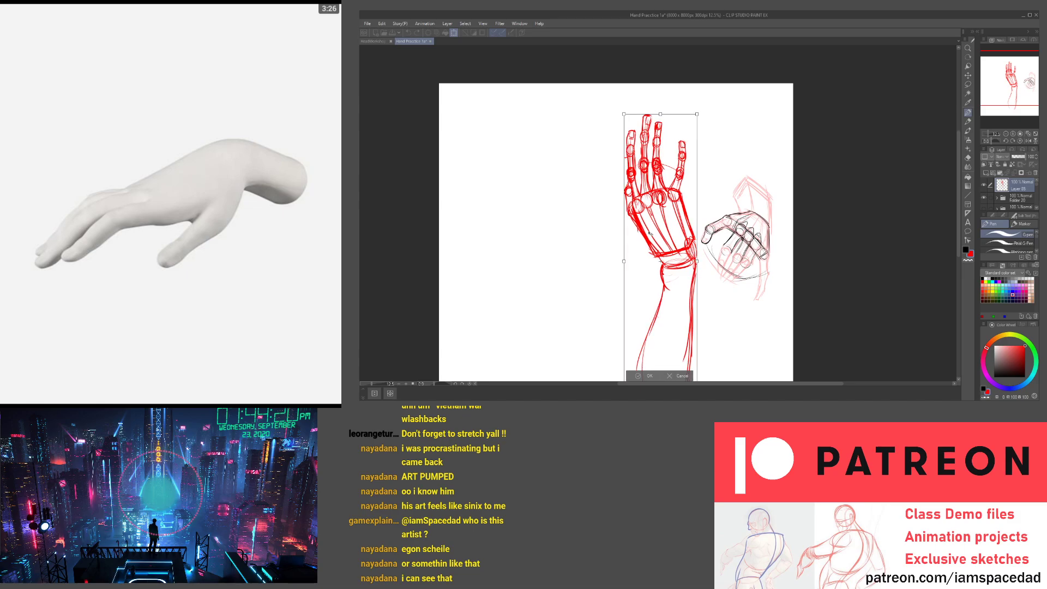
click(986, 172)
Rough in the back-of-hand contour and wrist-end edge of the downward-reaching hand in red, in the empty space beside the arm study
key(ctrl+plus)
key(ctrl+plus)
key(ctrl+plus)
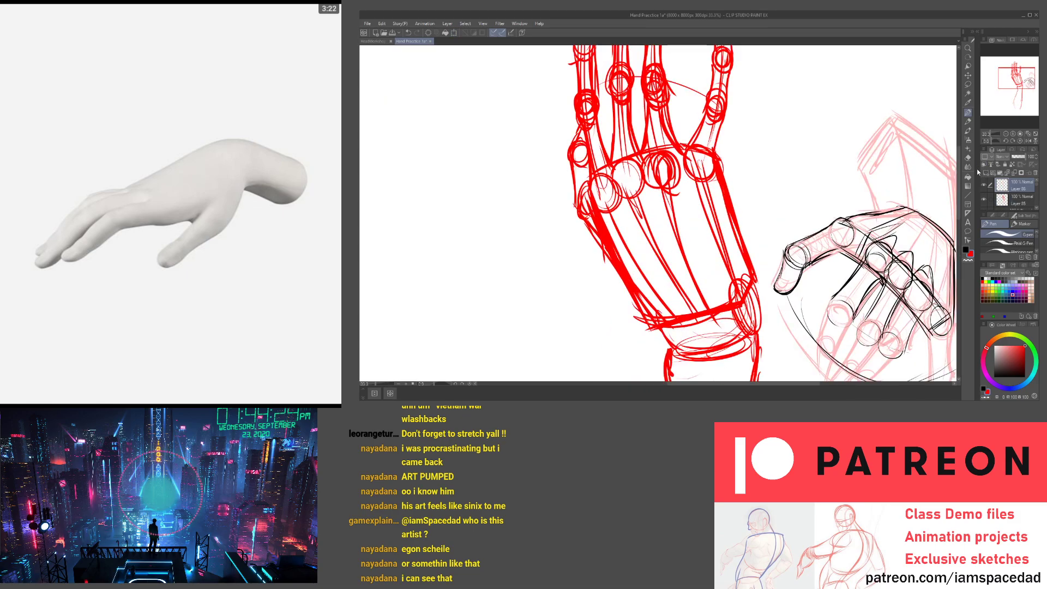
drag(519, 234, 751, 264)
scroll(673, 164, down, 1)
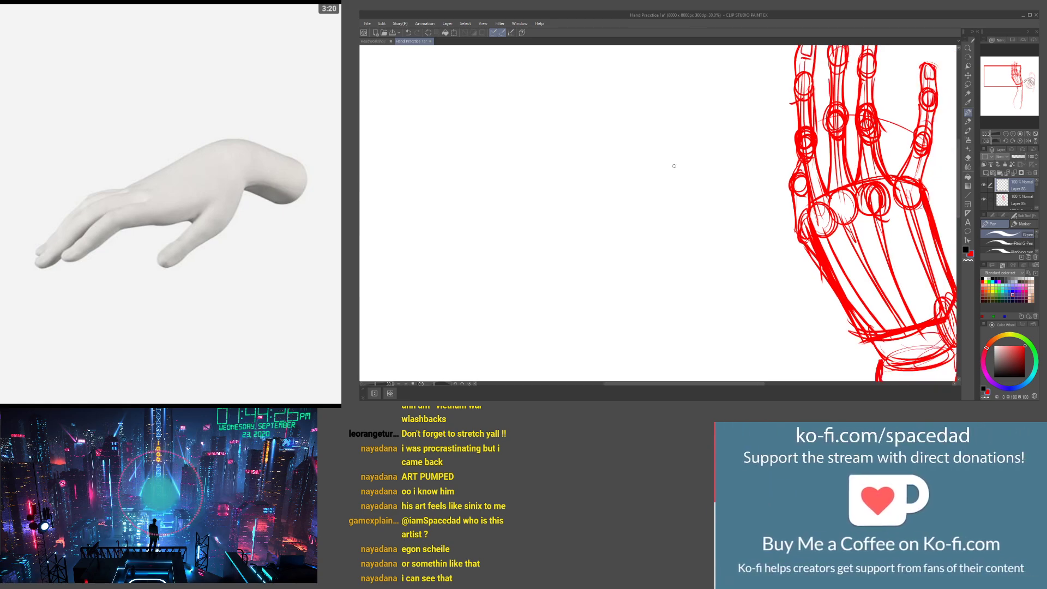
mouse_move(712, 160)
mouse_down()
mouse_move(644, 154)
mouse_move(536, 206)
mouse_move(645, 157)
mouse_move(686, 169)
mouse_move(688, 205)
mouse_up()
scroll(644, 154, down, 1)
mouse_move(690, 181)
mouse_down()
mouse_move(689, 209)
mouse_move(589, 221)
mouse_up()
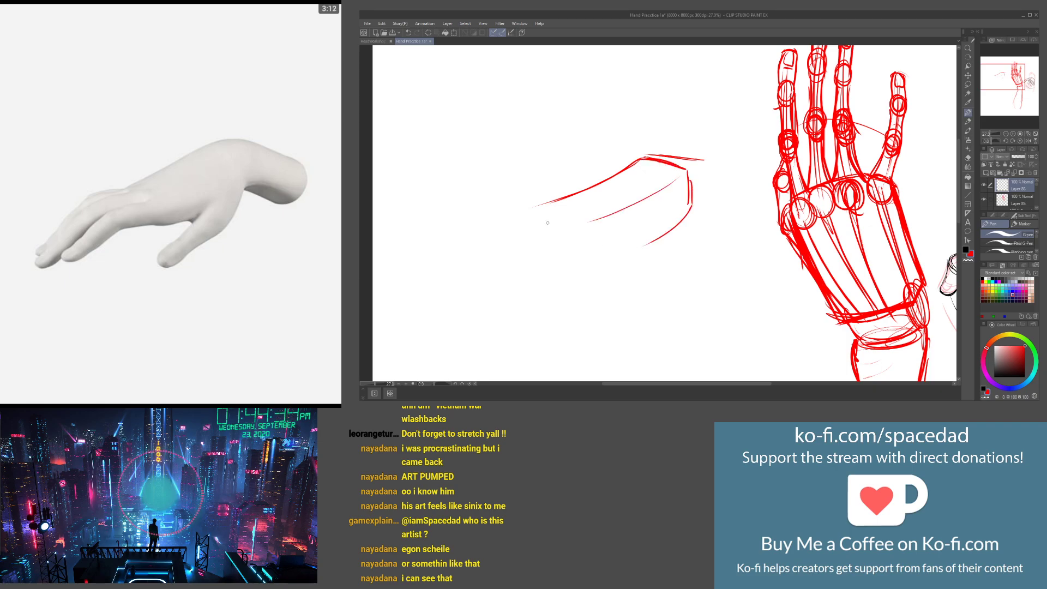
Close the palm into a curved box by adding its knuckle-end face, inner ridge and lower edge
drag(525, 213, 592, 226)
drag(587, 227, 588, 241)
drag(688, 173, 592, 223)
drag(690, 219, 598, 264)
scroll(535, 234, up, 1)
drag(517, 211, 515, 258)
mouse_move(514, 255)
mouse_down()
mouse_move(571, 276)
mouse_move(610, 275)
mouse_up()
scroll(648, 218, down, 2)
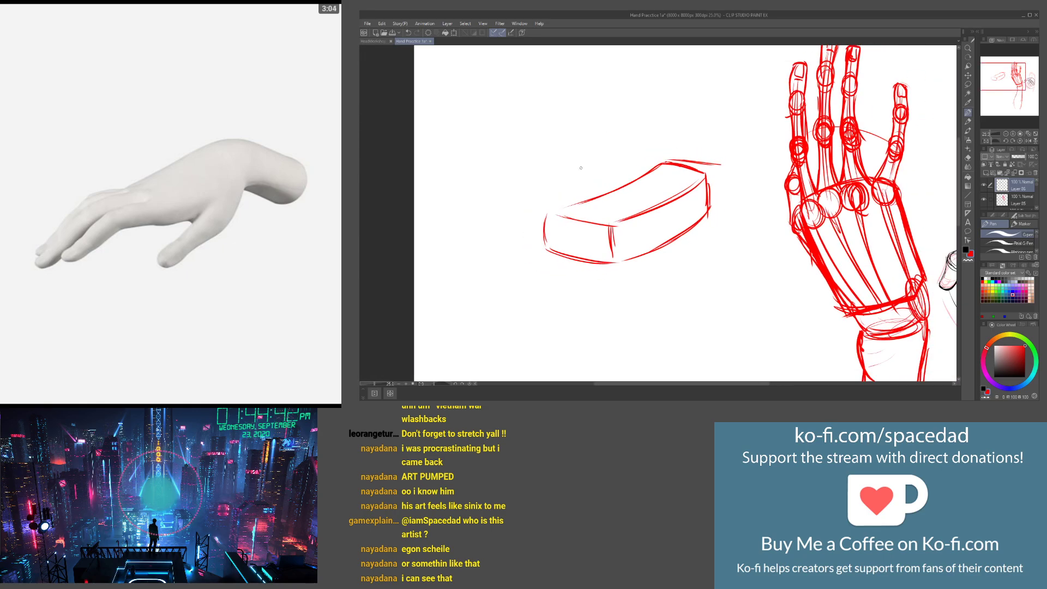
Shift the palm box up and toward the arm study, and strengthen the edges of its knuckle end
key(ctrl+t)
mouse_move(591, 211)
mouse_down()
mouse_move(626, 175)
mouse_move(659, 223)
mouse_up()
key(Return)
drag(656, 188, 658, 216)
mouse_move(588, 175)
mouse_down()
mouse_move(654, 188)
mouse_move(613, 183)
mouse_move(589, 207)
mouse_up()
mouse_move(588, 173)
mouse_down()
mouse_move(591, 211)
mouse_move(653, 226)
mouse_up()
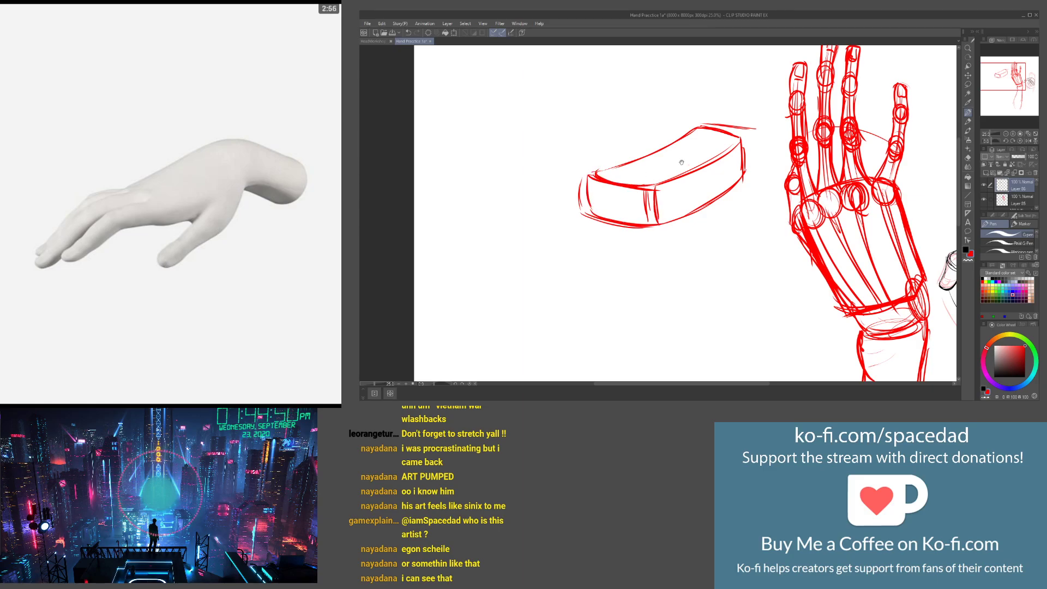
Sketch the short forearm behind the palm box with straight upper and lower edges and a rounded cut end
mouse_move(682, 162)
mouse_down()
mouse_move(663, 244)
mouse_move(617, 155)
mouse_up()
key(ctrl+t)
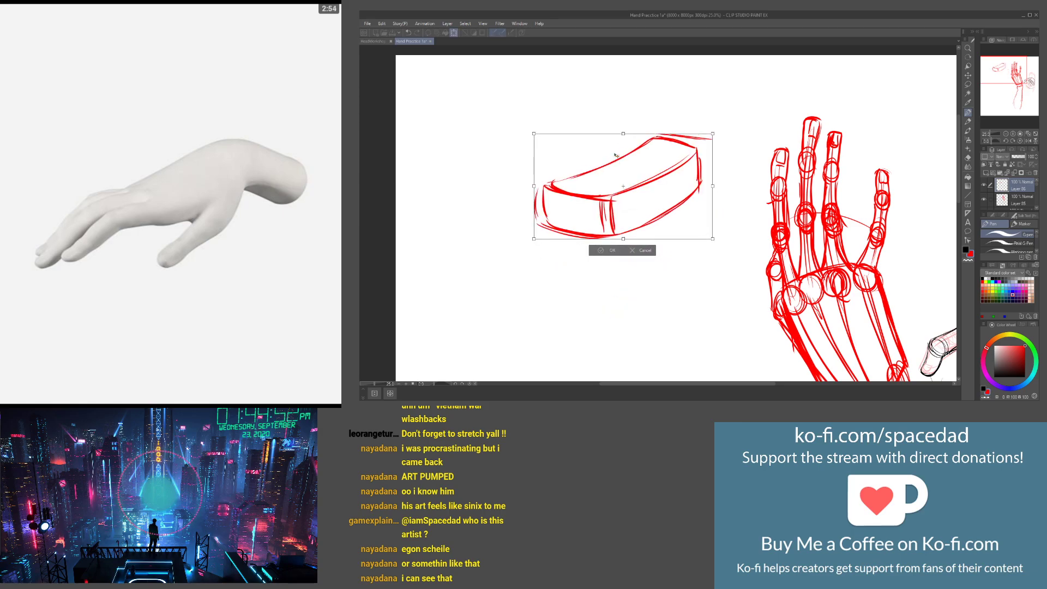
key(Return)
scroll(651, 137, up, 1)
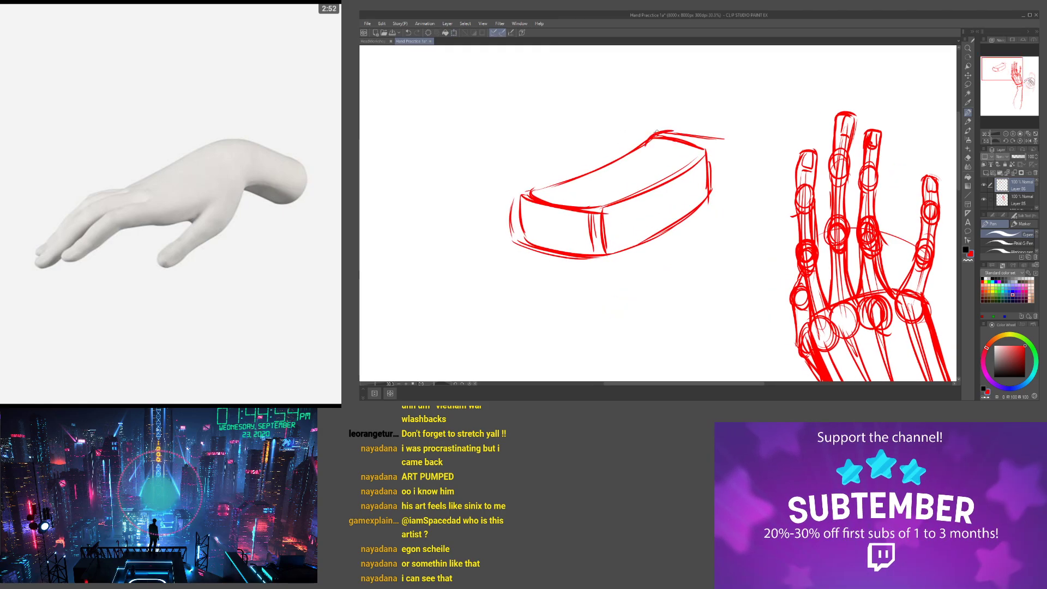
mouse_move(669, 131)
mouse_down()
mouse_move(756, 152)
mouse_move(738, 149)
mouse_up()
drag(735, 148, 765, 157)
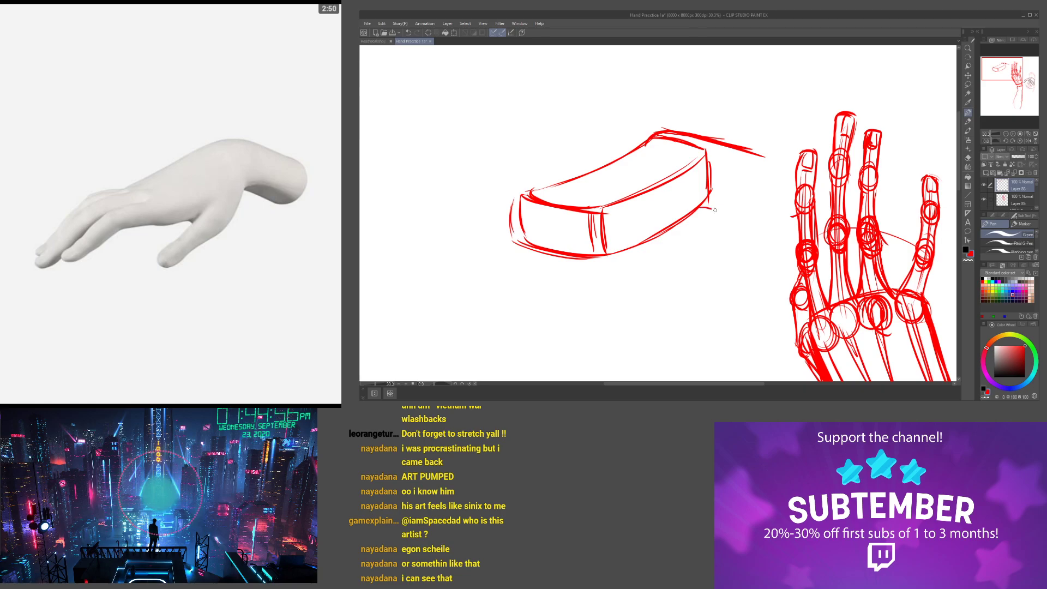
mouse_move(710, 208)
mouse_down()
mouse_move(760, 231)
mouse_move(764, 221)
mouse_up()
mouse_move(767, 159)
mouse_down()
mouse_move(775, 223)
mouse_move(787, 196)
mouse_move(756, 150)
mouse_up()
drag(680, 124, 758, 150)
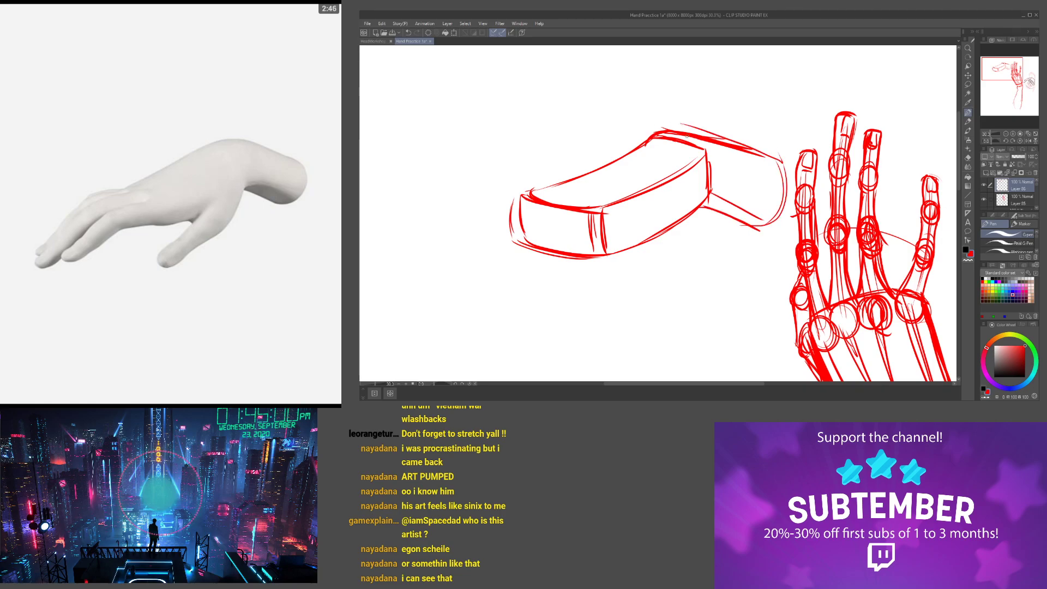
Sketch the upper and lower contours of the finger group, bending downward from the knuckle end of the palm
mouse_move(660, 134)
mouse_down()
mouse_move(520, 195)
mouse_move(503, 222)
mouse_move(602, 193)
mouse_up()
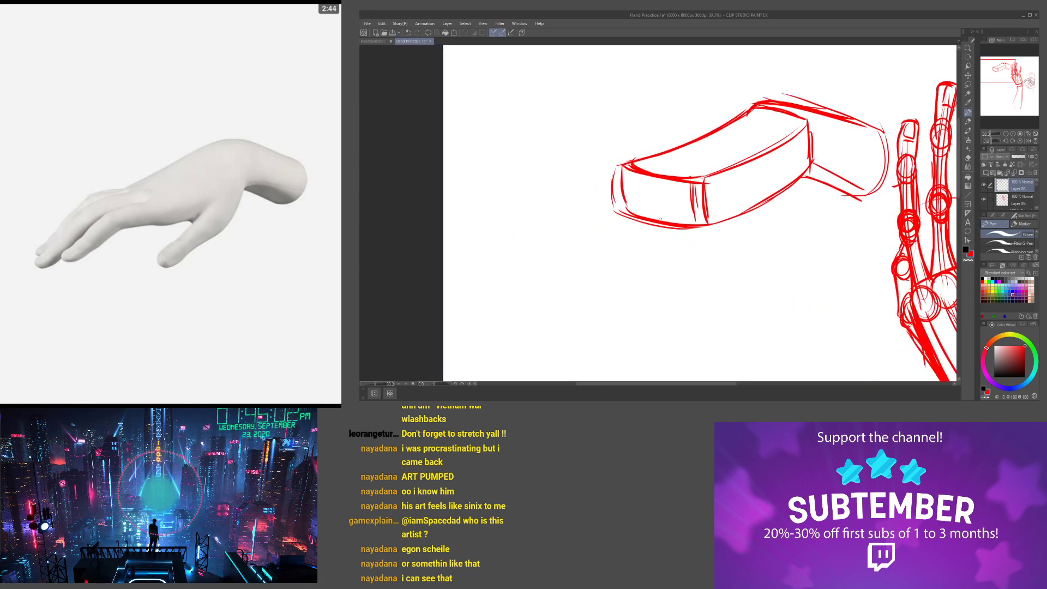
drag(672, 228, 615, 232)
mouse_move(705, 226)
mouse_down()
mouse_move(597, 236)
mouse_move(506, 301)
mouse_up()
drag(509, 300, 566, 263)
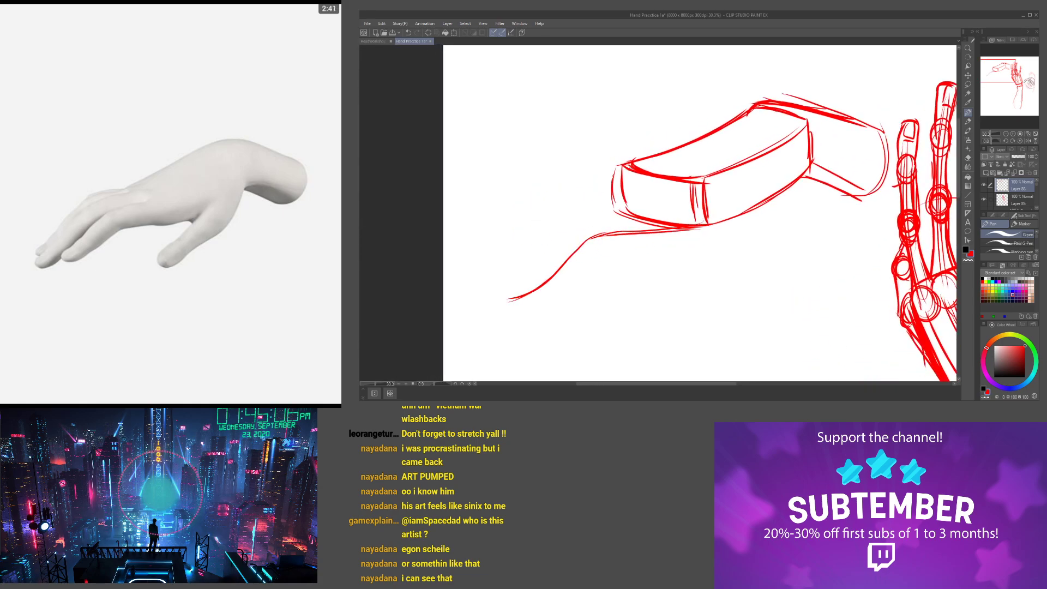
drag(627, 169, 575, 179)
mouse_move(612, 173)
mouse_down()
mouse_move(545, 187)
mouse_move(489, 266)
mouse_move(520, 269)
mouse_up()
drag(677, 182, 604, 223)
Draw an elongated oval for the thumb base below the wrist end of the palm
drag(736, 217, 720, 248)
mouse_move(688, 197)
mouse_down()
mouse_move(670, 227)
mouse_move(683, 265)
mouse_up()
drag(736, 221, 692, 263)
drag(740, 175, 680, 268)
mouse_move(728, 176)
mouse_down()
mouse_move(678, 258)
mouse_move(725, 178)
mouse_up()
drag(736, 218, 676, 293)
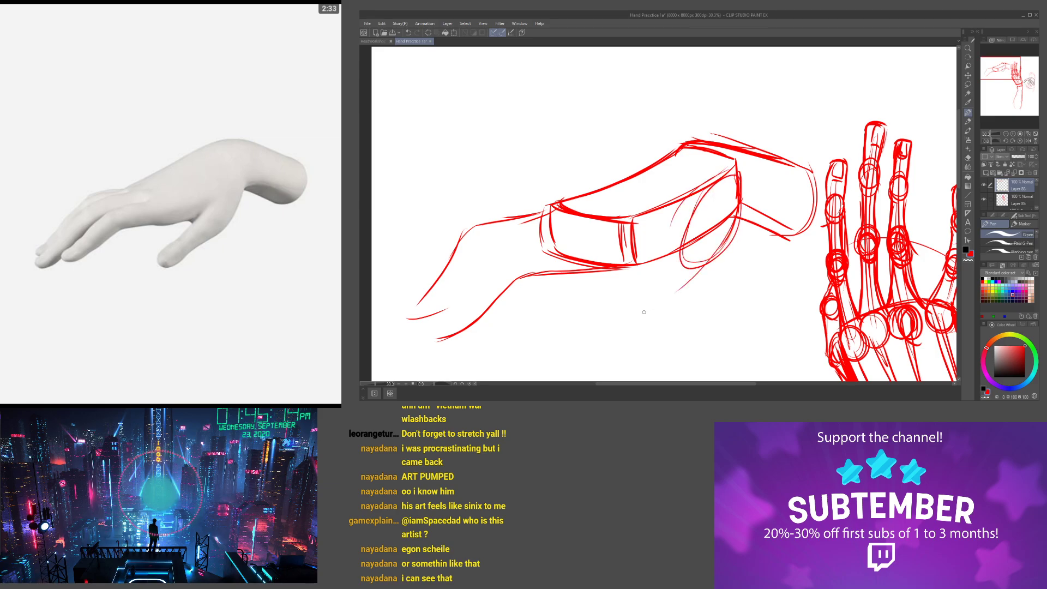
Draw the hanging thumb's outline with a rounded tip, connected to the oval at its base
drag(692, 214, 633, 317)
mouse_move(691, 227)
mouse_down()
mouse_move(626, 294)
mouse_move(623, 326)
mouse_up()
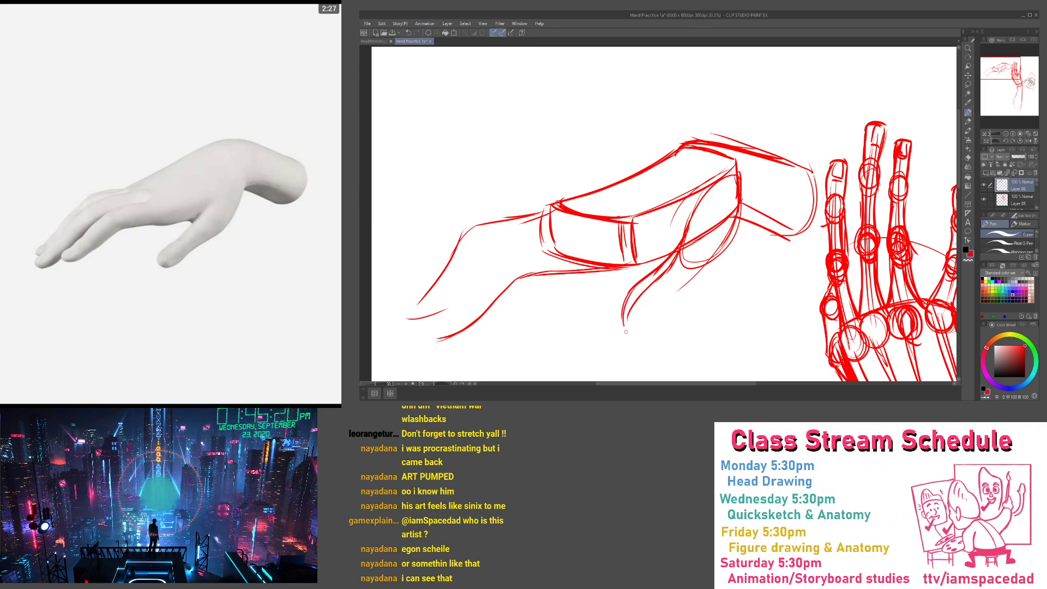
mouse_move(661, 277)
mouse_down()
mouse_move(648, 289)
mouse_move(664, 275)
mouse_up()
mouse_move(741, 194)
mouse_down()
mouse_move(723, 254)
mouse_move(667, 296)
mouse_move(650, 327)
mouse_move(625, 334)
mouse_up()
mouse_move(666, 298)
mouse_down()
mouse_move(645, 334)
mouse_move(632, 337)
mouse_move(711, 198)
mouse_up()
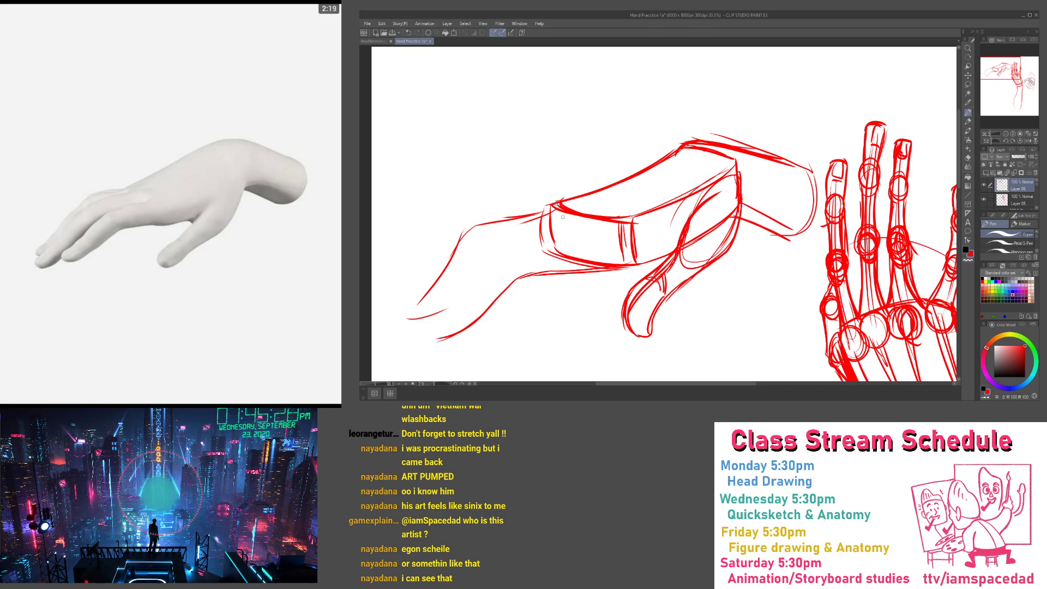
Mark the front finger's joints with circles at the knuckle and middle joint, plus smaller ovals toward the fingertip
mouse_move(533, 236)
mouse_down()
mouse_move(595, 205)
mouse_move(608, 233)
mouse_move(573, 230)
mouse_up()
mouse_move(685, 197)
mouse_down()
mouse_move(672, 192)
mouse_move(682, 229)
mouse_up()
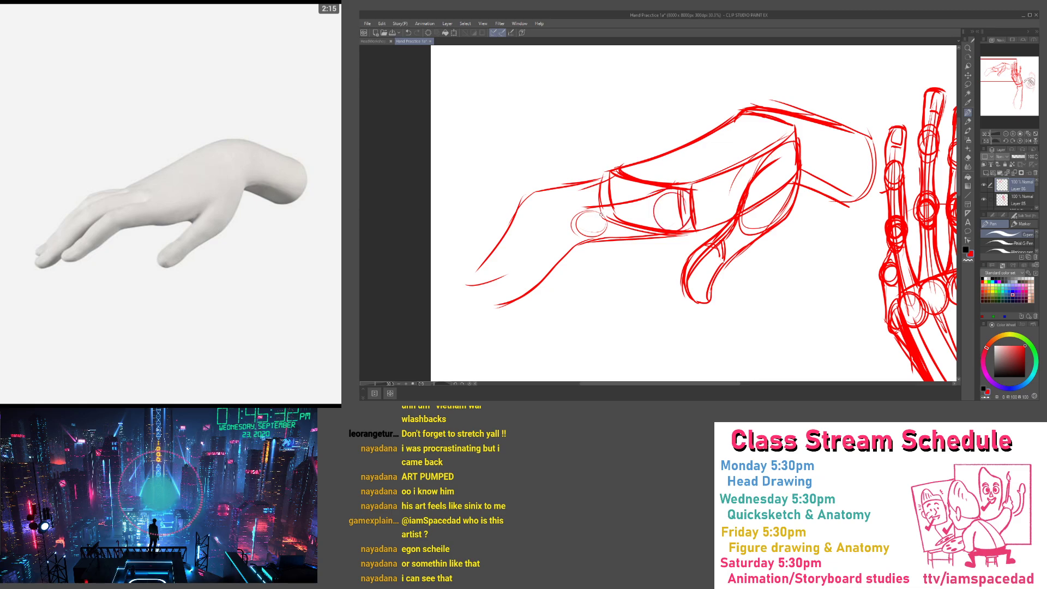
drag(584, 210, 573, 228)
mouse_move(523, 287)
mouse_down()
mouse_move(533, 272)
mouse_move(524, 295)
mouse_up()
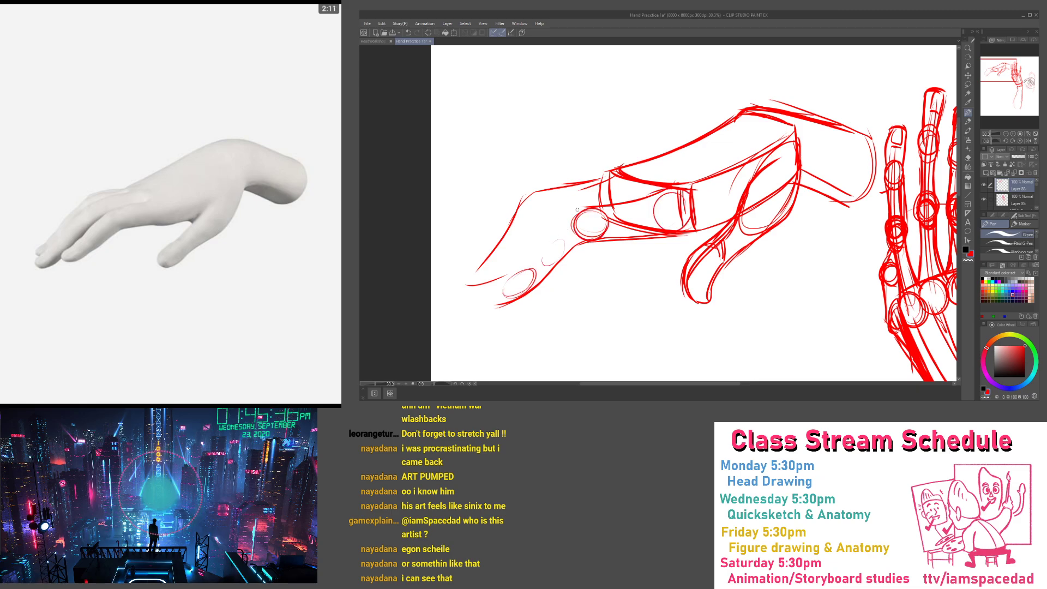
drag(577, 209, 533, 260)
Define the upper finger segments beyond the knuckles and reinforce the sloping contour of the back of the hand
drag(563, 188, 605, 209)
mouse_move(551, 190)
mouse_down()
mouse_move(539, 198)
mouse_move(591, 208)
mouse_move(550, 228)
mouse_move(575, 217)
mouse_up()
mouse_move(500, 239)
mouse_down()
mouse_move(531, 232)
mouse_move(545, 251)
mouse_move(654, 196)
mouse_up()
drag(581, 238, 630, 211)
drag(550, 250, 573, 244)
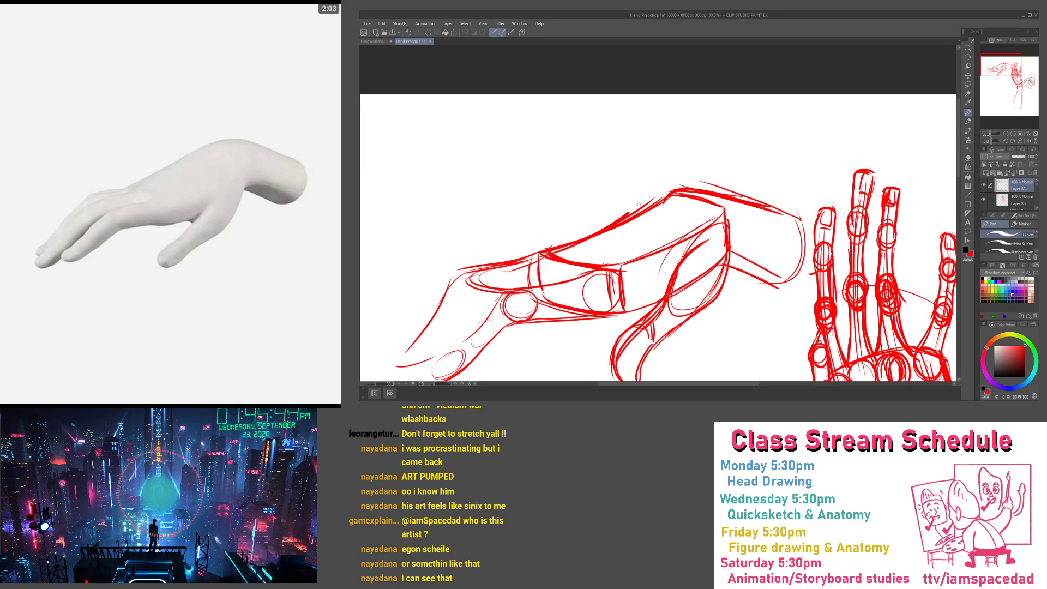
drag(629, 213, 653, 193)
drag(591, 233, 616, 213)
Add an oval at the wrist joint and darken the forearm's edges and rounded end
mouse_move(531, 257)
mouse_down()
mouse_move(666, 186)
mouse_move(639, 216)
mouse_move(688, 225)
mouse_move(641, 216)
mouse_move(660, 257)
mouse_up()
drag(666, 220, 681, 273)
drag(618, 203, 683, 220)
mouse_move(696, 227)
mouse_down()
mouse_move(737, 239)
mouse_move(719, 301)
mouse_up()
drag(697, 297, 729, 303)
mouse_move(403, 376)
mouse_down()
mouse_move(619, 286)
mouse_move(642, 287)
mouse_move(600, 301)
mouse_move(640, 291)
mouse_up()
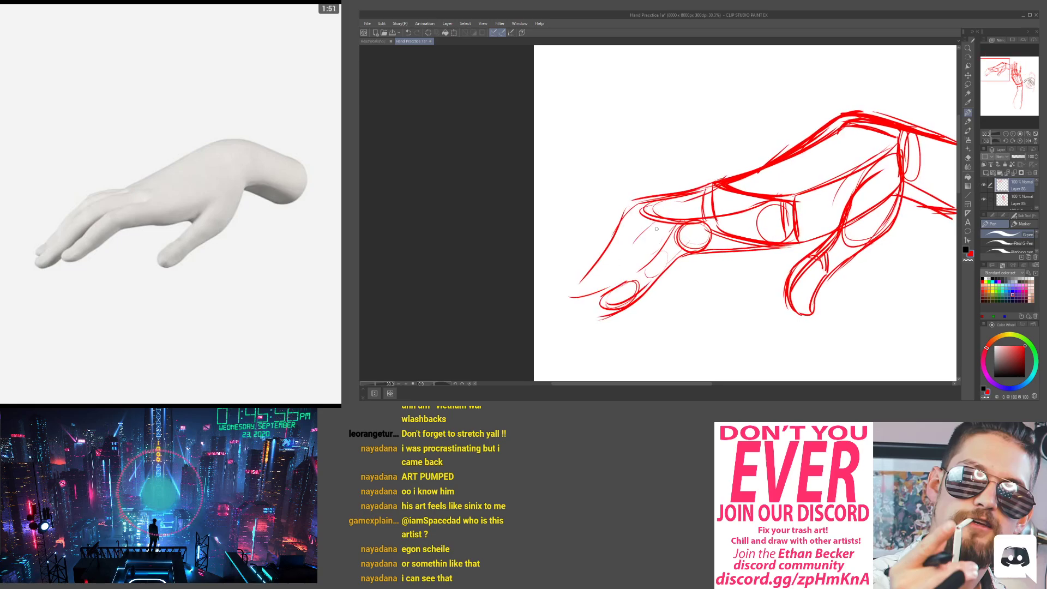
Separate a second finger behind the front one and rough in its lower segments and tip
mouse_move(654, 220)
mouse_down()
mouse_move(613, 276)
mouse_move(590, 287)
mouse_up()
drag(579, 292, 605, 303)
drag(627, 274, 578, 300)
drag(702, 193, 588, 252)
Add joint circles to the thumb and strengthen its contours
mouse_move(783, 226)
mouse_down()
mouse_move(728, 280)
mouse_move(775, 284)
mouse_up()
mouse_move(783, 218)
mouse_down()
mouse_move(734, 286)
mouse_move(753, 301)
mouse_up()
mouse_move(714, 314)
mouse_down()
mouse_move(709, 336)
mouse_move(719, 322)
mouse_up()
mouse_move(763, 261)
mouse_down()
mouse_move(718, 282)
mouse_move(807, 310)
mouse_up()
drag(744, 272, 809, 315)
mouse_move(663, 254)
mouse_down()
mouse_move(732, 217)
mouse_move(779, 221)
mouse_up()
mouse_move(662, 272)
mouse_down()
mouse_move(667, 284)
mouse_move(609, 280)
mouse_up()
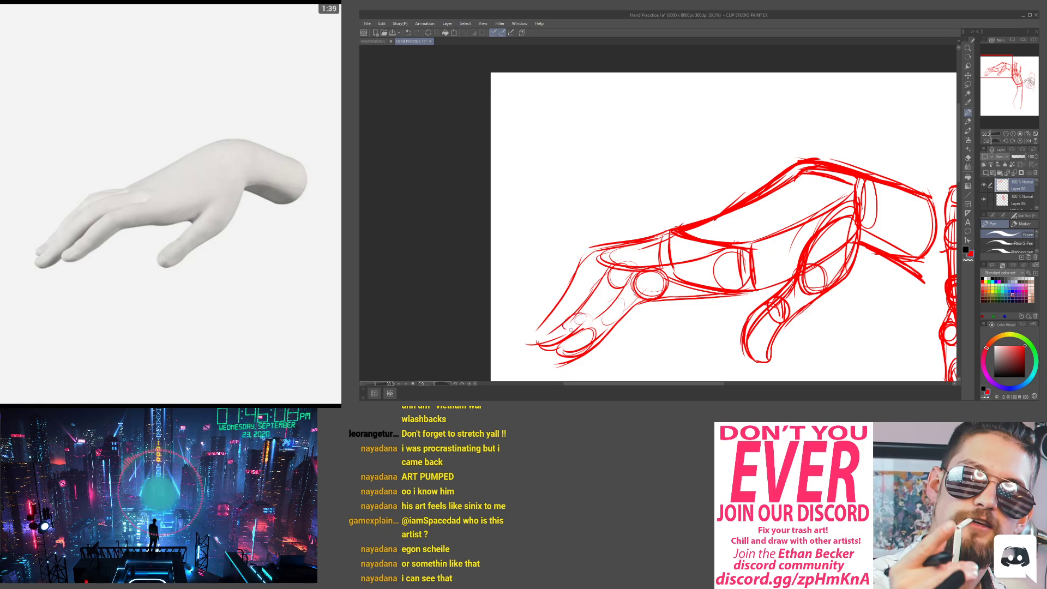
Erase the front finger's oversized tip and redraw the fingertips with slimmer, tapered outlines
mouse_move(549, 358)
mouse_down()
mouse_move(599, 314)
mouse_move(608, 322)
mouse_move(645, 295)
mouse_up()
key(e)
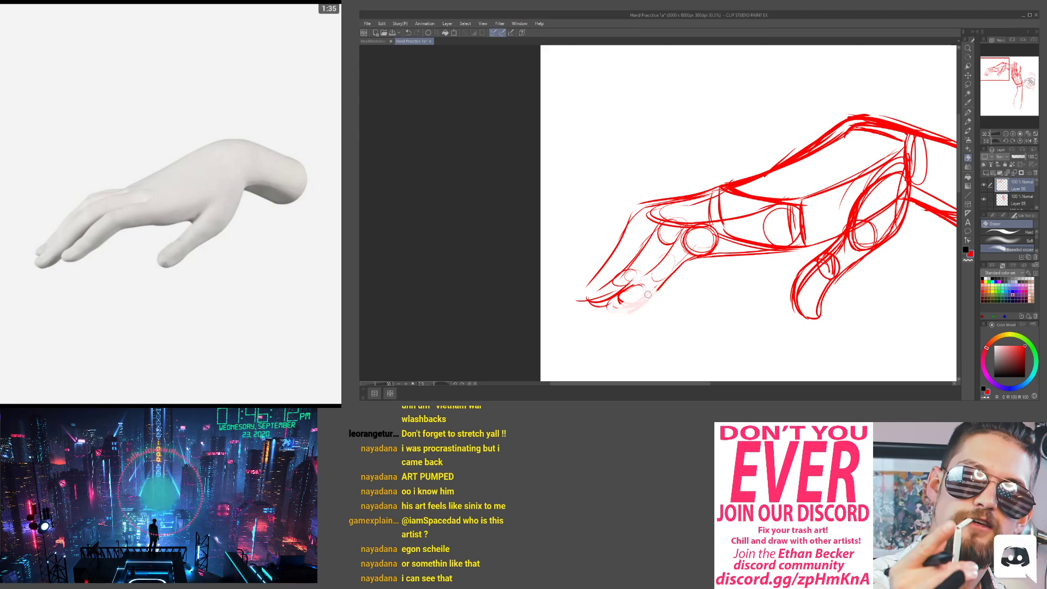
click(968, 112)
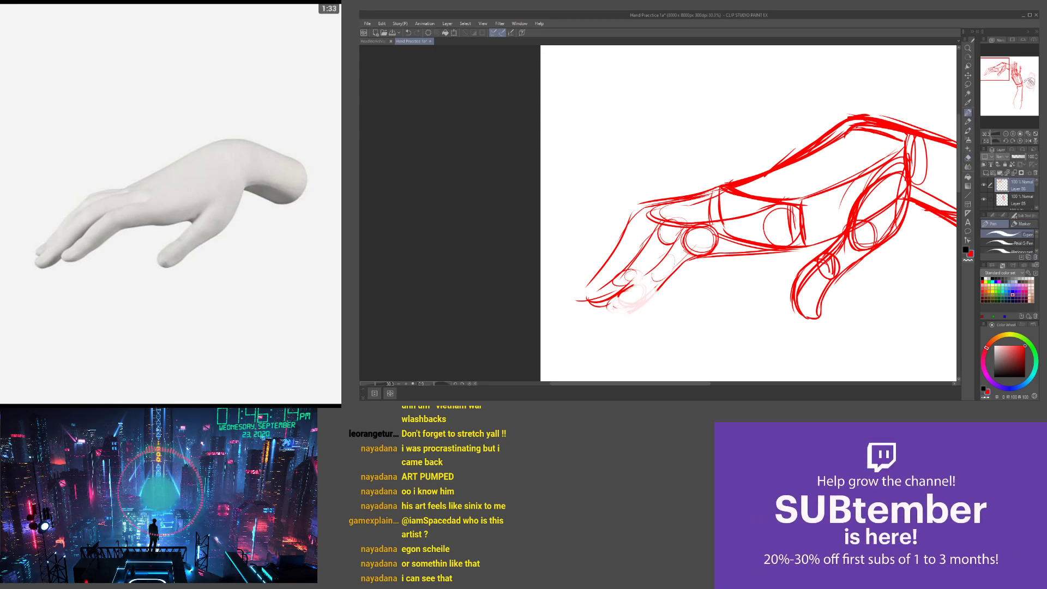
drag(687, 223, 628, 288)
mouse_move(688, 254)
mouse_down()
mouse_move(622, 303)
mouse_move(586, 299)
mouse_up()
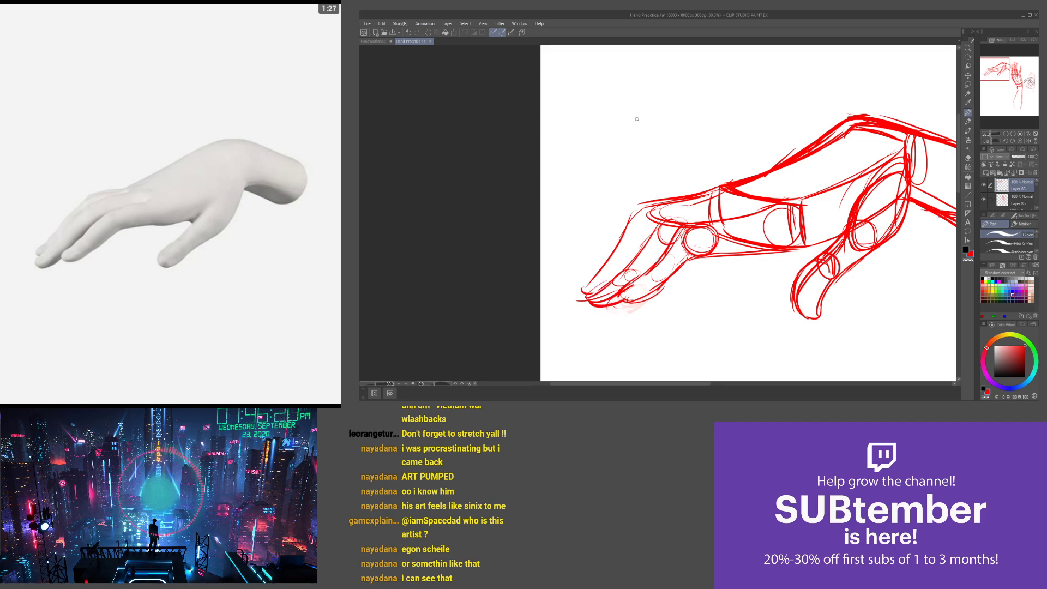
Refine the far finger's outline and the underside of the front finger
drag(613, 222, 594, 266)
drag(660, 264, 628, 283)
drag(695, 263, 627, 286)
drag(697, 263, 611, 285)
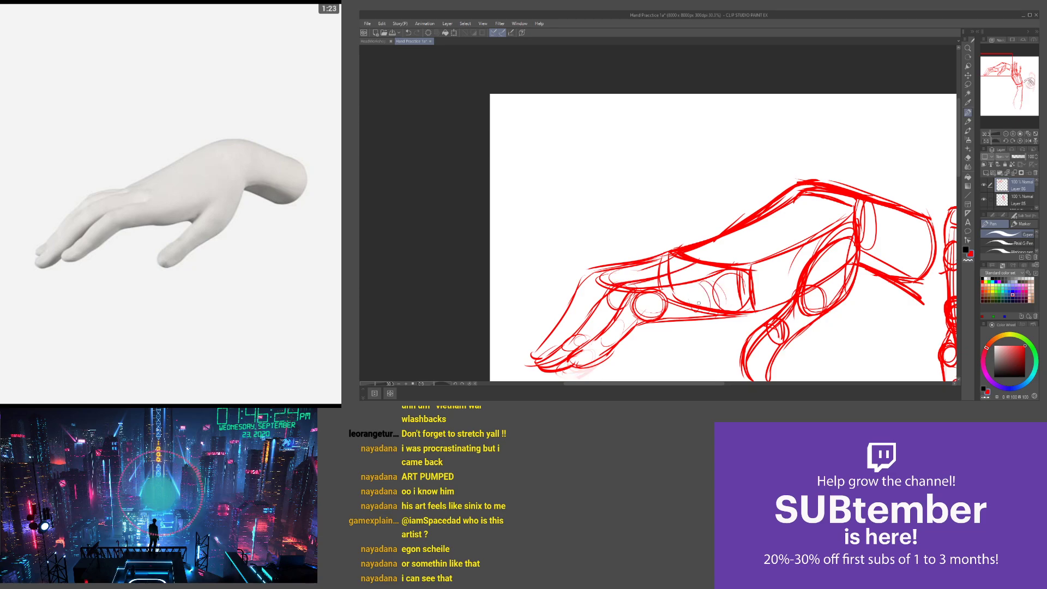
Wrap cross-contour lines around the front finger, its base knuckle and the thumb to show their volume
drag(676, 284, 682, 315)
mouse_move(669, 287)
mouse_down()
mouse_move(677, 312)
mouse_move(634, 325)
mouse_up()
drag(614, 313, 626, 336)
mouse_move(605, 324)
mouse_down()
mouse_move(617, 342)
mouse_move(608, 347)
mouse_up()
drag(585, 330, 594, 336)
mouse_move(692, 294)
mouse_down()
mouse_move(635, 301)
mouse_move(678, 316)
mouse_move(658, 316)
mouse_up()
drag(668, 289, 645, 315)
mouse_move(725, 311)
mouse_down()
mouse_move(699, 277)
mouse_move(719, 286)
mouse_move(690, 321)
mouse_up()
drag(671, 310, 688, 329)
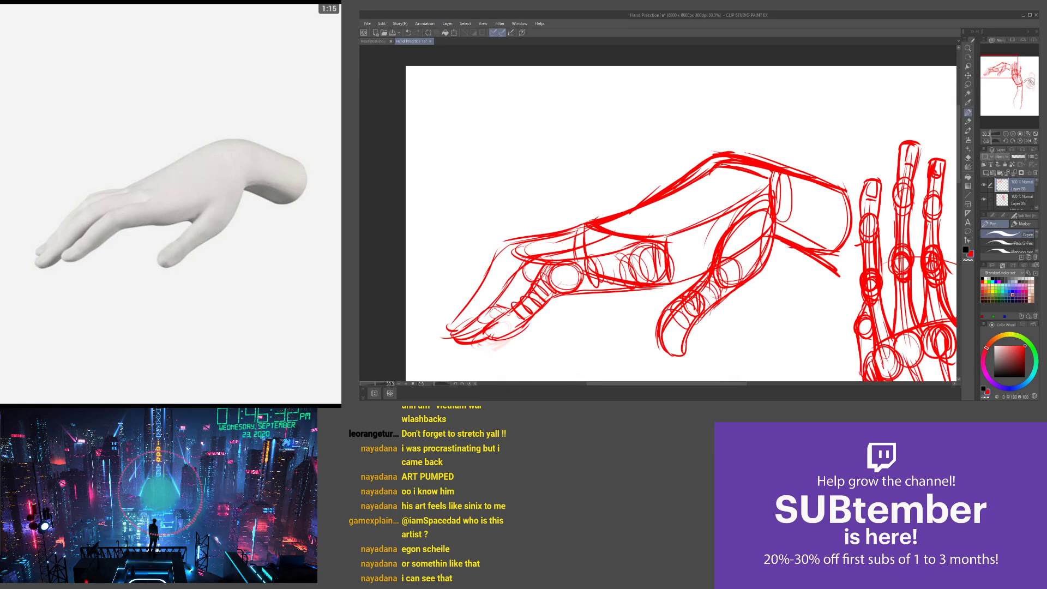
Lower the opacity of the red reaching-hand rough and add a new layer above it
click(1015, 158)
click(986, 173)
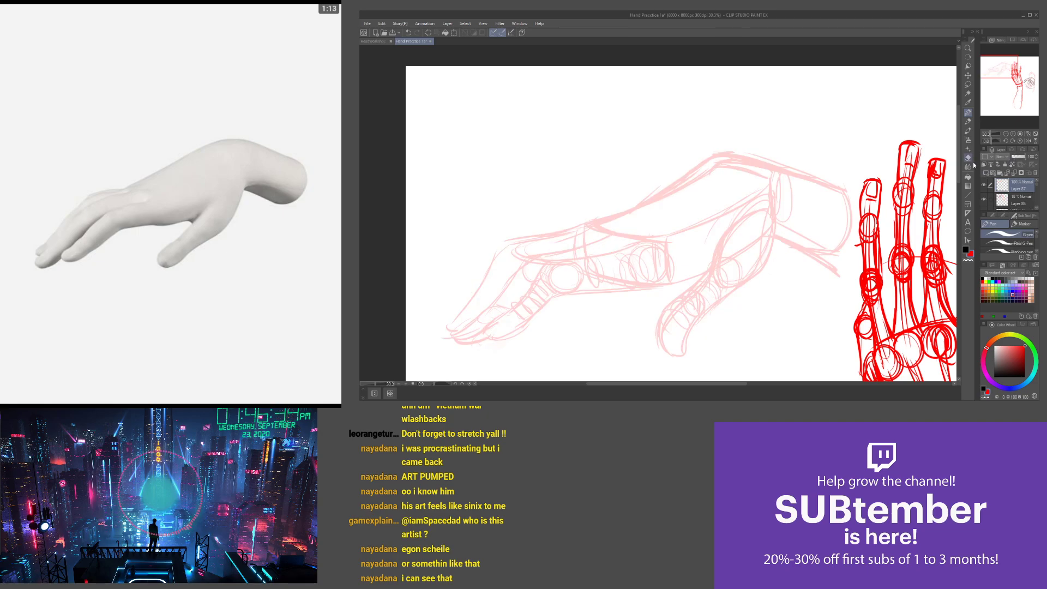
scroll(740, 216, down, 2)
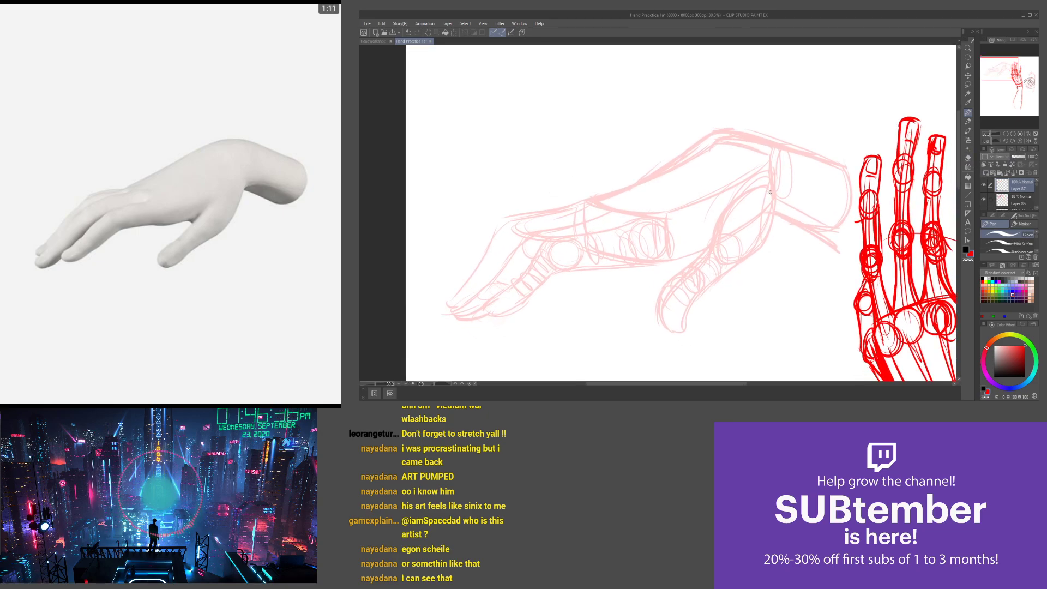
scroll(770, 192, up, 1)
drag(774, 173, 765, 248)
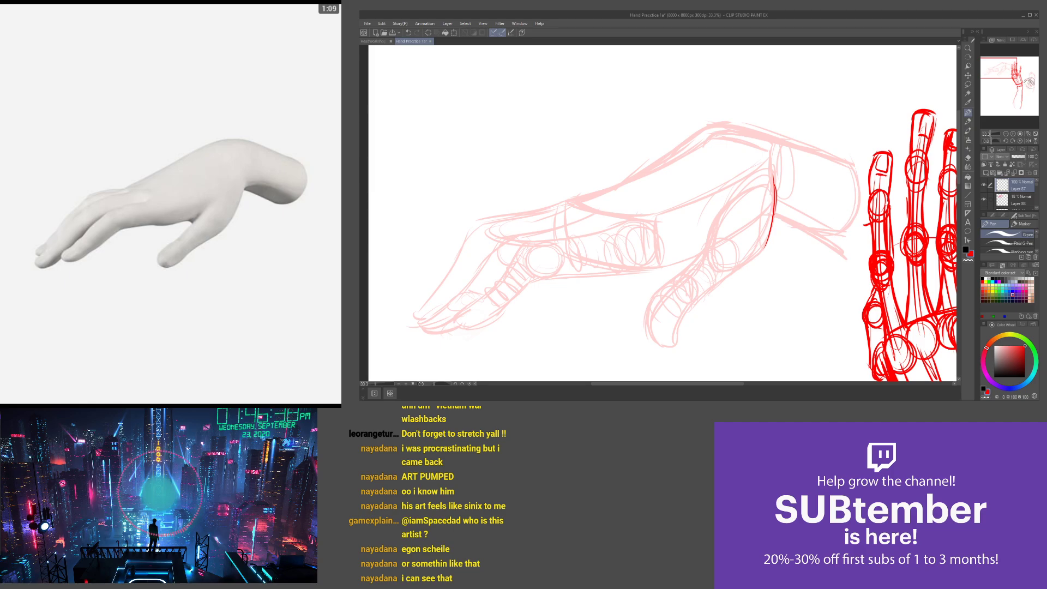
key(ctrl+z)
Draw black circles for the row of knuckles and the front finger's middle joint, then connect them with the finger's upper line
mouse_move(606, 206)
mouse_down()
mouse_move(667, 207)
mouse_move(712, 235)
mouse_move(649, 218)
mouse_move(641, 256)
mouse_move(638, 238)
mouse_up()
scroll(703, 248, up, 1)
scroll(638, 238, down, 1)
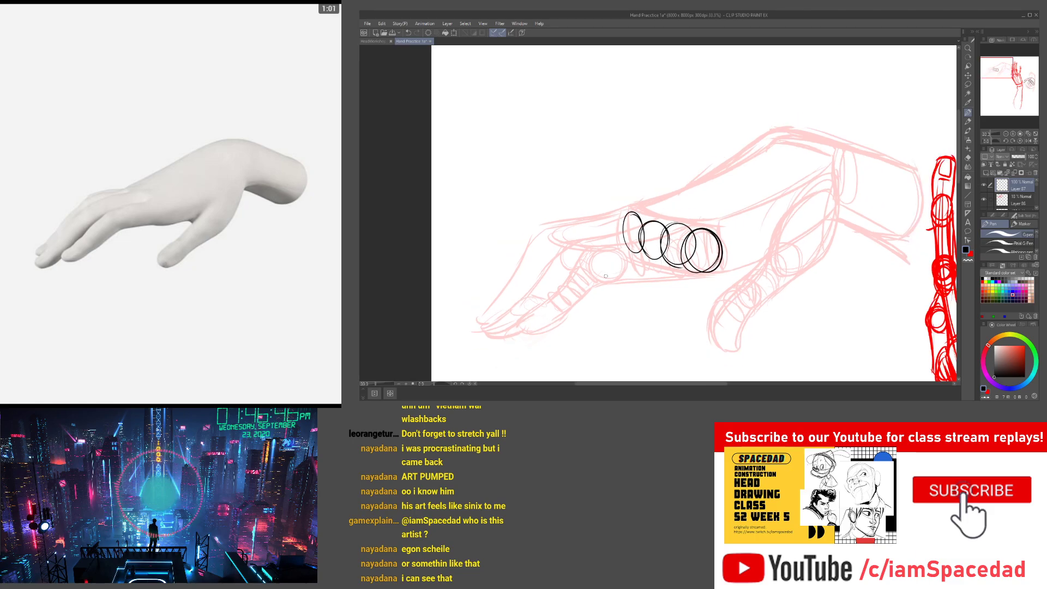
mouse_move(605, 276)
mouse_down()
mouse_move(606, 250)
mouse_move(606, 275)
mouse_up()
scroll(651, 274, up, 1)
drag(703, 228, 605, 244)
drag(674, 240, 604, 244)
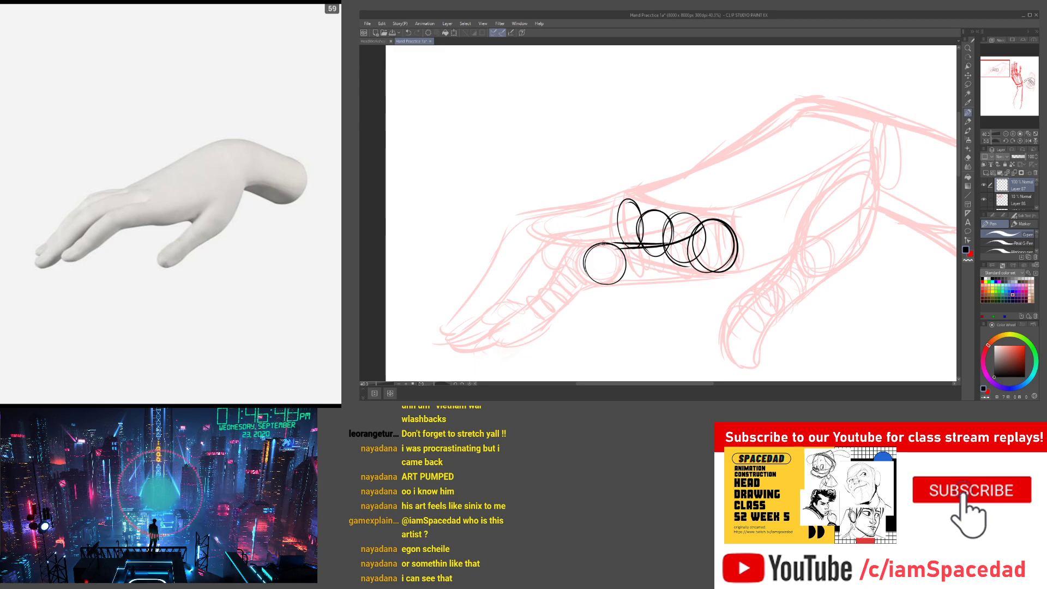
Draw the front finger's underside and coil lines around its segments, with a circle for the joint near the tip
drag(704, 263, 622, 276)
drag(710, 267, 651, 268)
mouse_move(713, 237)
mouse_down()
mouse_move(654, 237)
mouse_move(650, 257)
mouse_move(629, 256)
mouse_move(619, 240)
mouse_move(585, 281)
mouse_move(572, 261)
mouse_move(556, 314)
mouse_move(528, 337)
mouse_move(554, 322)
mouse_move(540, 306)
mouse_up()
scroll(544, 325, up, 1)
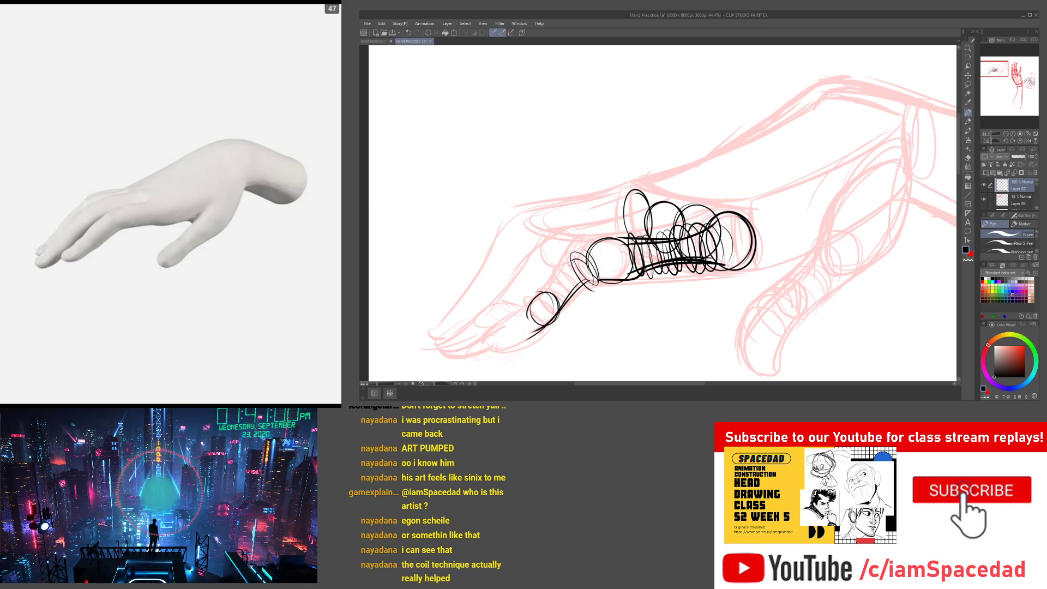
drag(591, 261, 548, 305)
scroll(619, 256, down, 1)
mouse_move(642, 239)
mouse_down()
mouse_move(591, 241)
mouse_move(594, 277)
mouse_move(589, 248)
mouse_up()
Build the thumb from overlapping coil ellipses and outline its curved, blunt tip
mouse_move(801, 223)
mouse_down()
mouse_move(736, 225)
mouse_move(759, 283)
mouse_up()
mouse_move(728, 249)
mouse_down()
mouse_move(755, 285)
mouse_move(743, 296)
mouse_up()
mouse_move(730, 253)
mouse_down()
mouse_move(754, 279)
mouse_move(750, 292)
mouse_move(719, 285)
mouse_move(720, 260)
mouse_move(743, 270)
mouse_move(736, 302)
mouse_up()
drag(699, 277, 726, 304)
mouse_move(725, 283)
mouse_down()
mouse_move(709, 312)
mouse_move(717, 319)
mouse_move(689, 306)
mouse_move(704, 332)
mouse_move(667, 327)
mouse_move(675, 368)
mouse_up()
mouse_move(665, 316)
mouse_down()
mouse_move(674, 369)
mouse_move(686, 351)
mouse_up()
drag(682, 352, 694, 368)
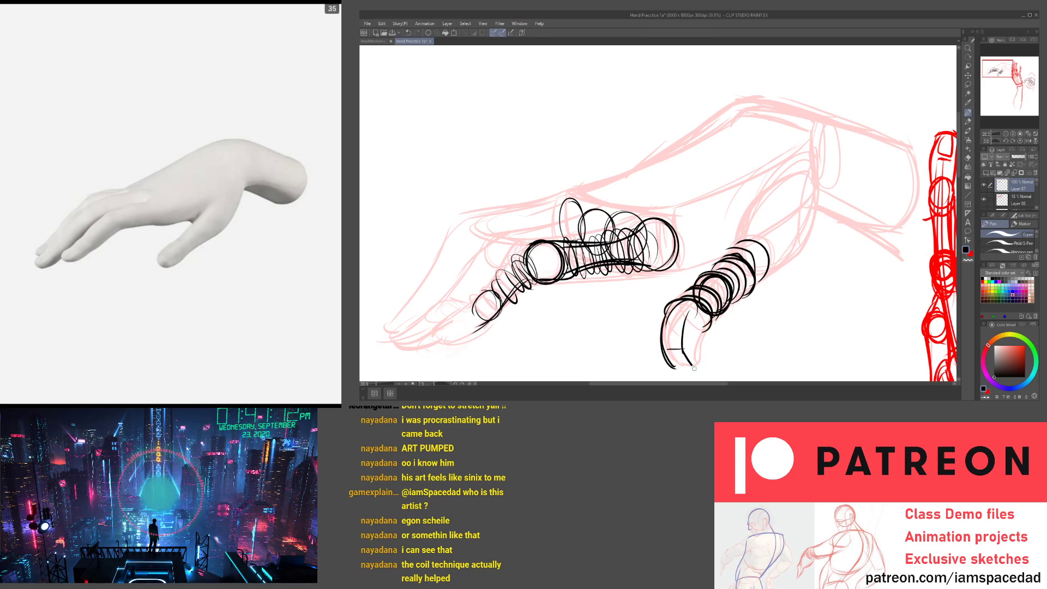
mouse_move(705, 330)
mouse_down()
mouse_move(700, 374)
mouse_move(680, 373)
mouse_up()
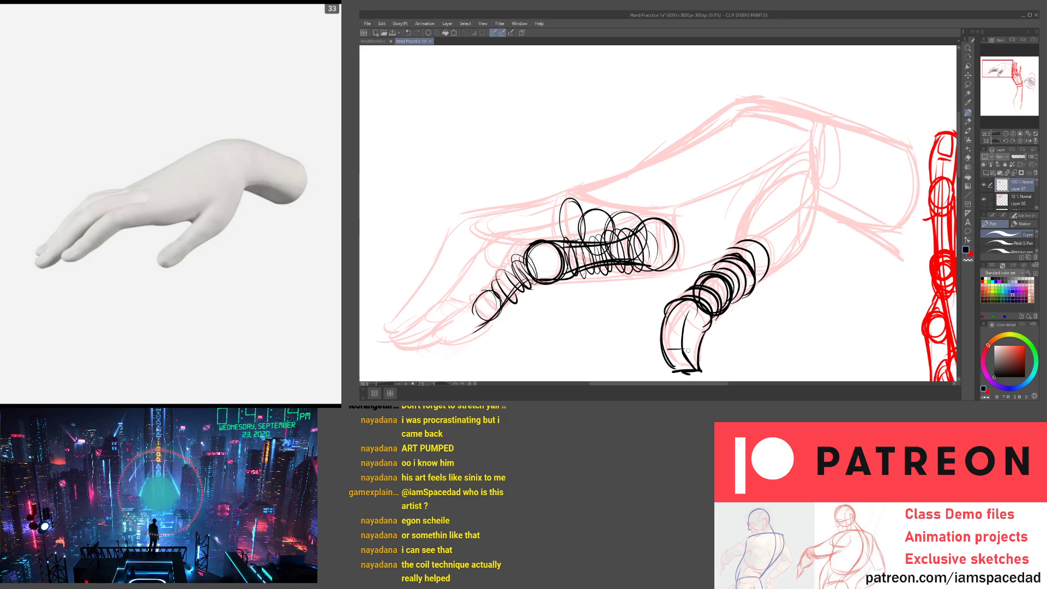
Outline the fleshy base of the thumb from the coils up to the wrist
mouse_move(725, 243)
mouse_down()
mouse_move(663, 306)
mouse_move(714, 242)
mouse_up()
drag(670, 299, 734, 228)
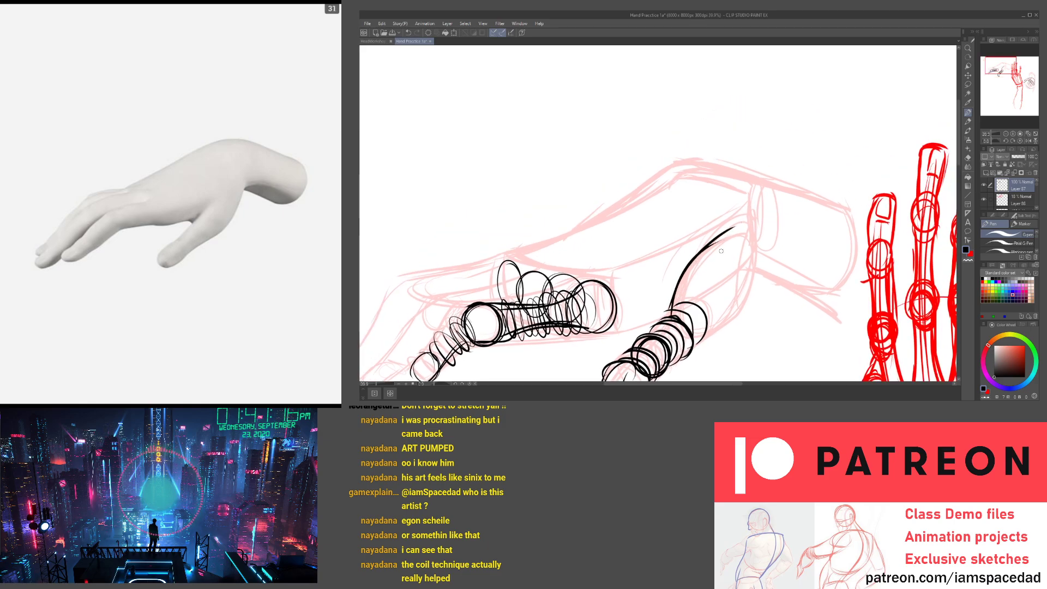
drag(752, 191, 756, 285)
drag(754, 227, 736, 324)
mouse_move(757, 266)
mouse_down()
mouse_move(726, 327)
mouse_move(696, 343)
mouse_up()
mouse_move(713, 336)
mouse_down()
mouse_move(742, 317)
mouse_move(744, 263)
mouse_move(742, 283)
mouse_move(682, 280)
mouse_move(793, 175)
mouse_up()
drag(680, 192, 700, 234)
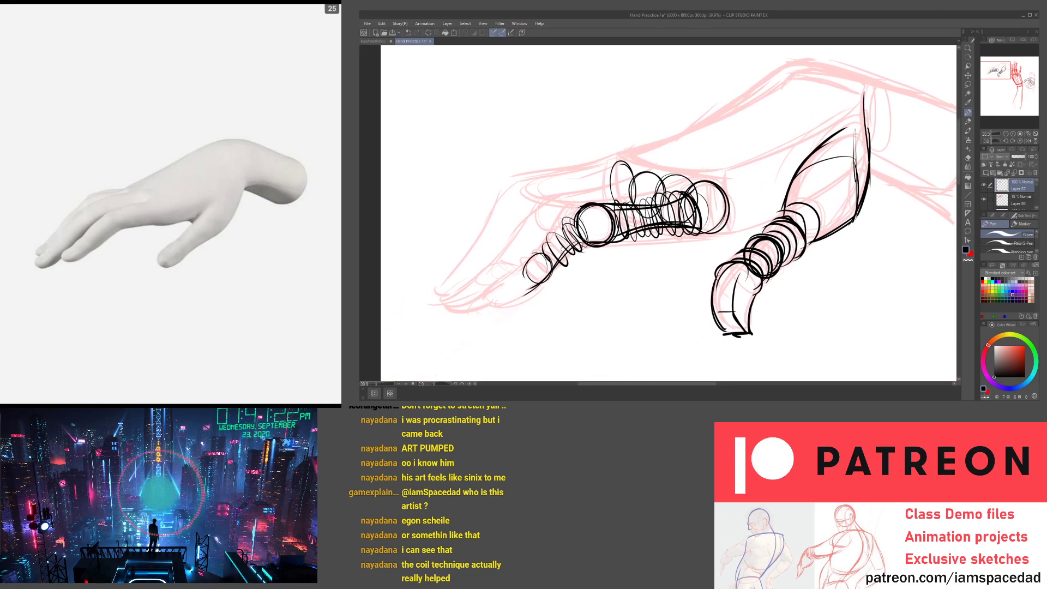
Outline the two nearest fingertips and place the second finger's middle joint circle with a line back to its knuckle
mouse_move(540, 251)
mouse_down()
mouse_move(560, 273)
mouse_move(486, 297)
mouse_move(488, 306)
mouse_move(537, 288)
mouse_move(543, 275)
mouse_move(445, 301)
mouse_move(488, 310)
mouse_up()
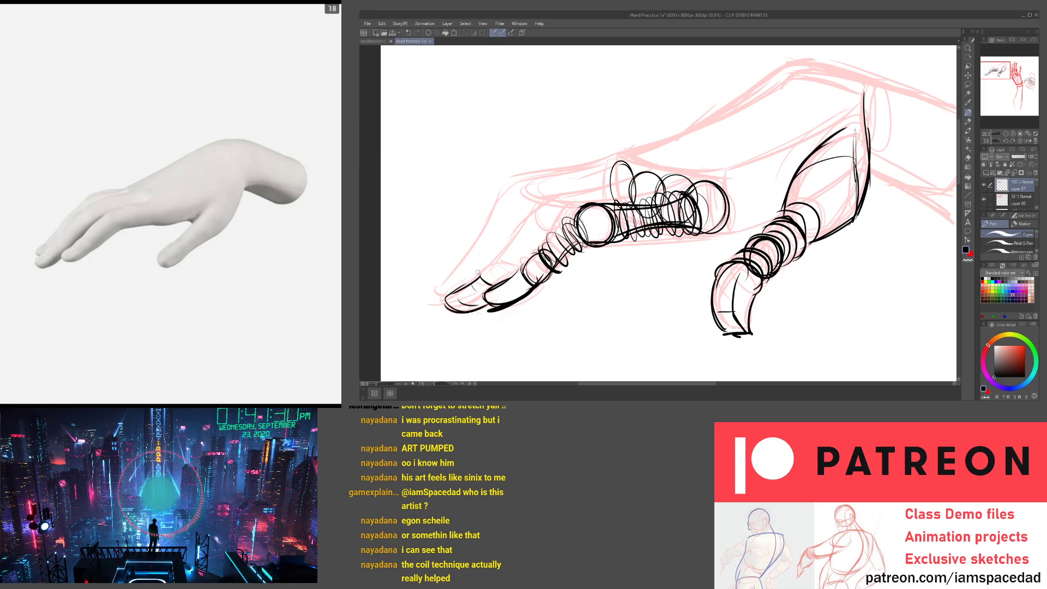
drag(542, 207, 559, 249)
mouse_move(587, 248)
mouse_down()
mouse_move(590, 267)
mouse_move(552, 252)
mouse_move(584, 269)
mouse_up()
drag(638, 231, 567, 244)
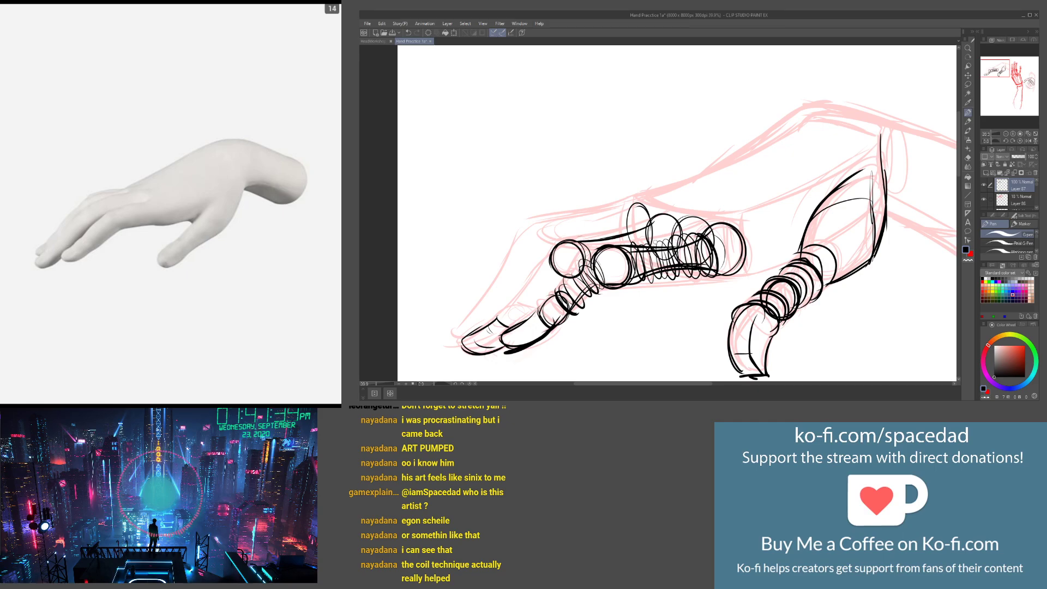
Undo the last strokes on the second finger and redraw its upper line and coils between knuckle and middle joint
key(ctrl+z)
key(ctrl+z)
drag(679, 228, 576, 241)
mouse_move(677, 232)
mouse_down()
mouse_move(578, 237)
mouse_move(708, 240)
mouse_move(702, 254)
mouse_up()
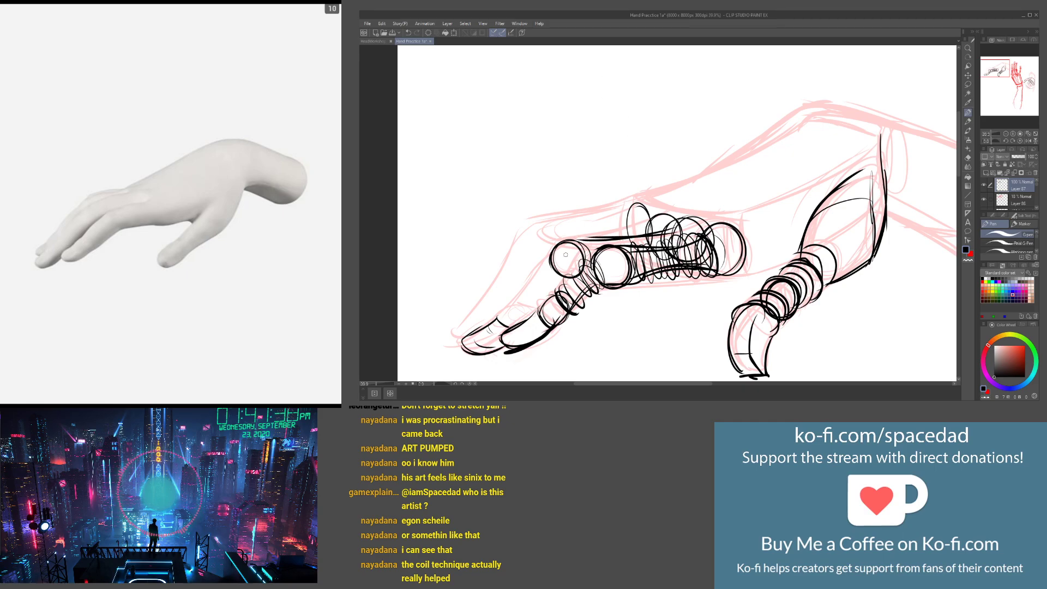
mouse_move(582, 237)
mouse_down()
mouse_move(557, 258)
mouse_move(563, 245)
mouse_move(614, 243)
mouse_up()
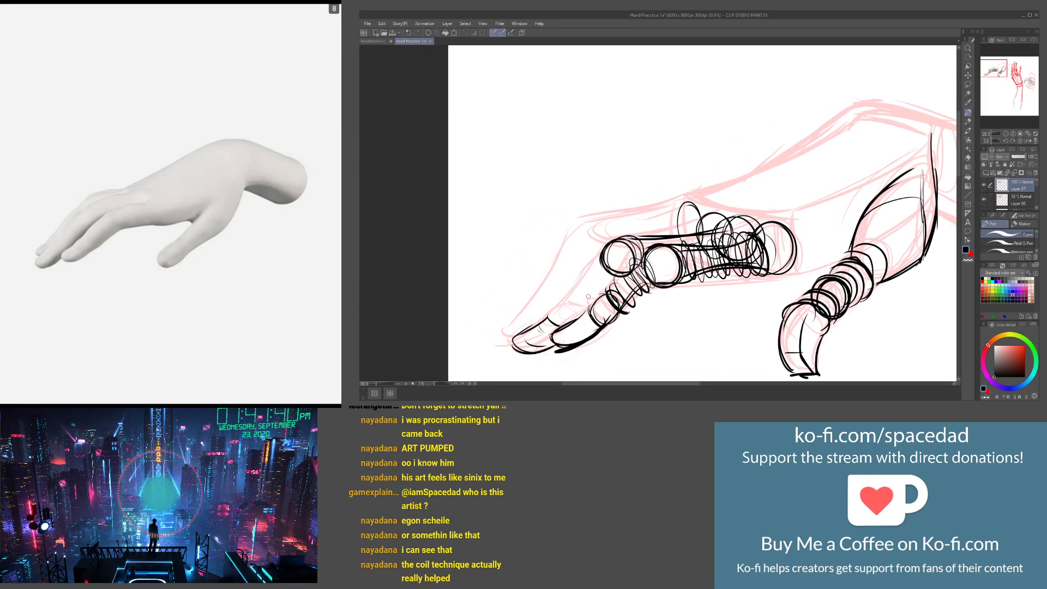
Add the second finger's end joint circle and darken the outlines of both front fingers toward their tips
mouse_move(575, 321)
mouse_down()
mouse_move(567, 300)
mouse_move(562, 327)
mouse_move(600, 264)
mouse_move(595, 292)
mouse_up()
mouse_move(547, 326)
mouse_down()
mouse_move(568, 285)
mouse_move(529, 303)
mouse_up()
mouse_move(538, 306)
mouse_down()
mouse_move(554, 309)
mouse_move(533, 313)
mouse_up()
mouse_move(540, 309)
mouse_down()
mouse_move(533, 299)
mouse_move(475, 366)
mouse_up()
drag(605, 294, 551, 339)
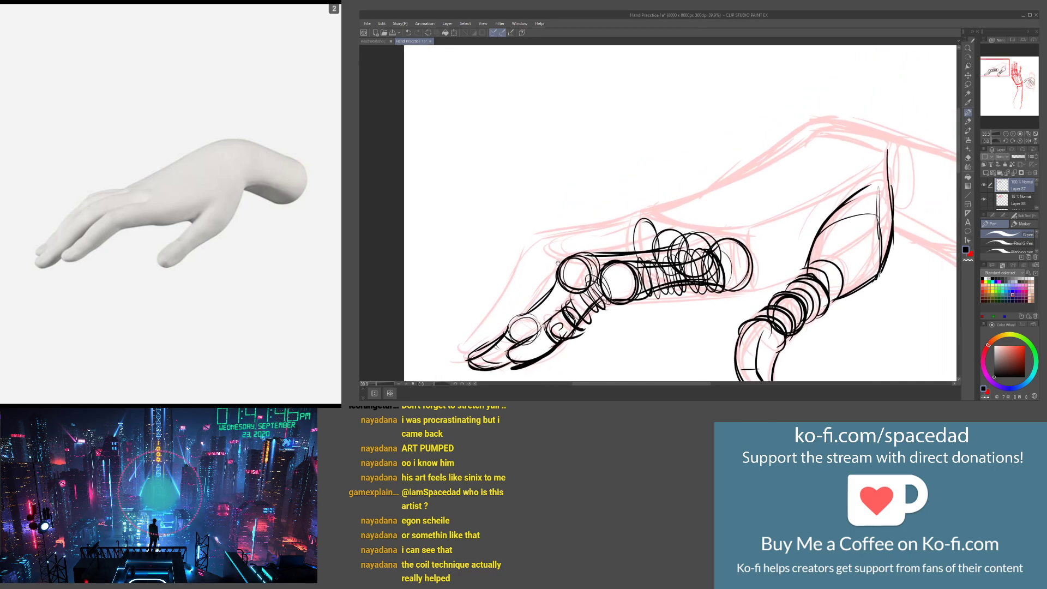
Draw the upper edges of the farther fingers behind the second finger's middle joint
mouse_move(627, 255)
mouse_down()
mouse_move(620, 292)
mouse_move(655, 282)
mouse_up()
drag(590, 294, 670, 281)
mouse_move(652, 275)
mouse_down()
mouse_move(551, 290)
mouse_move(548, 303)
mouse_up()
drag(568, 283, 547, 303)
drag(620, 265, 541, 275)
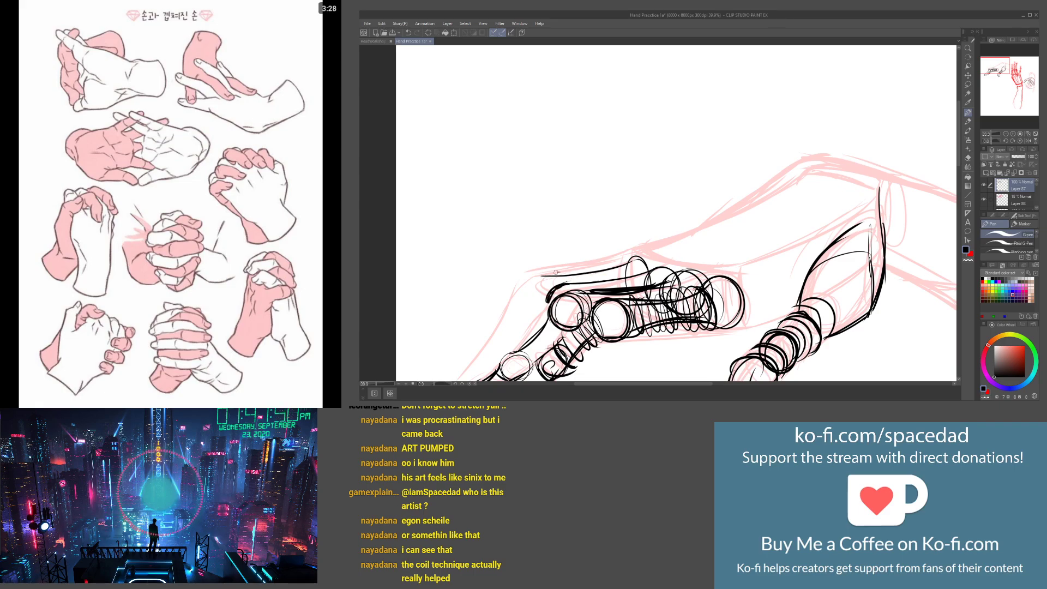
Outline the back of the hand, the palm's underside and the cut-off wrist in black
mouse_move(615, 264)
mouse_down()
mouse_move(545, 286)
mouse_move(583, 201)
mouse_move(595, 213)
mouse_move(456, 177)
mouse_move(428, 195)
mouse_move(394, 195)
mouse_up()
scroll(690, 293, up, 3)
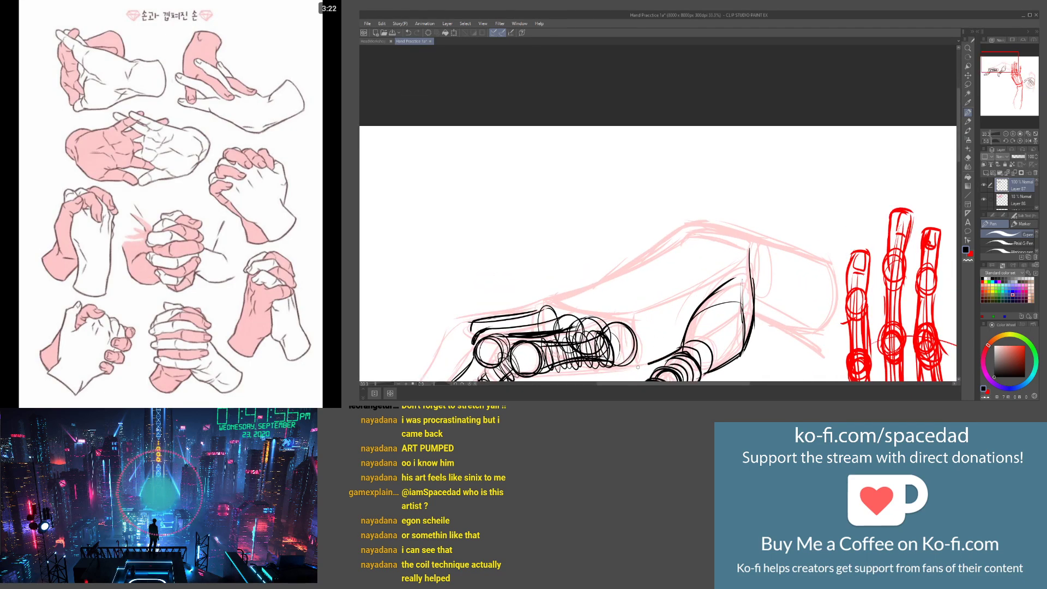
mouse_move(537, 300)
mouse_down()
mouse_move(690, 222)
mouse_move(811, 253)
mouse_up()
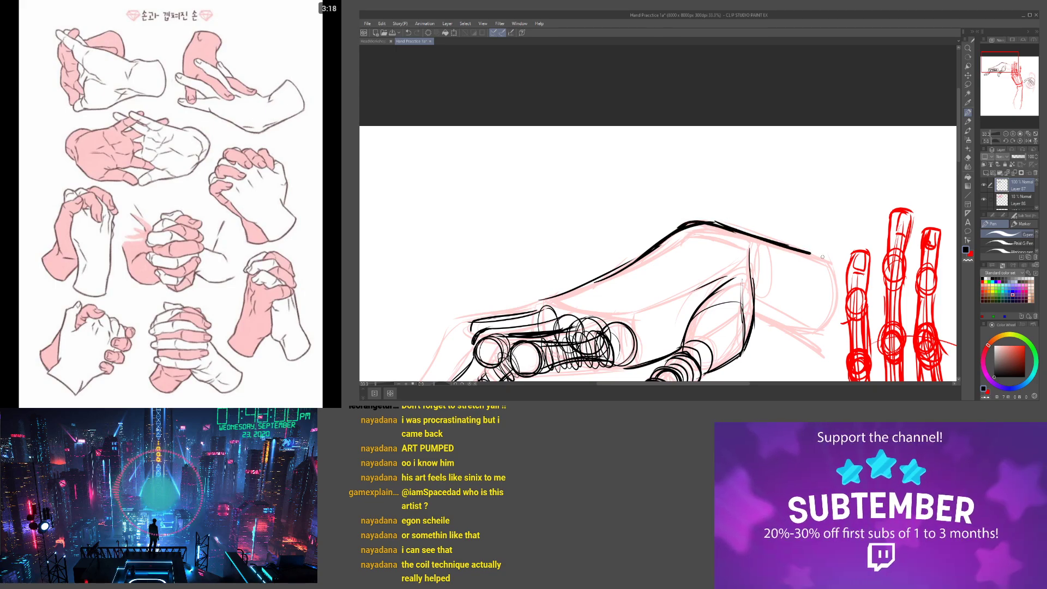
mouse_move(802, 330)
mouse_down()
mouse_move(835, 338)
mouse_move(835, 264)
mouse_move(835, 332)
mouse_up()
mouse_move(814, 327)
mouse_down()
mouse_move(773, 322)
mouse_move(767, 309)
mouse_up()
mouse_move(752, 275)
mouse_down()
mouse_move(775, 246)
mouse_move(763, 306)
mouse_move(622, 255)
mouse_up()
Add a new layer and switch the drawing colour to red for the next study
drag(619, 301, 542, 149)
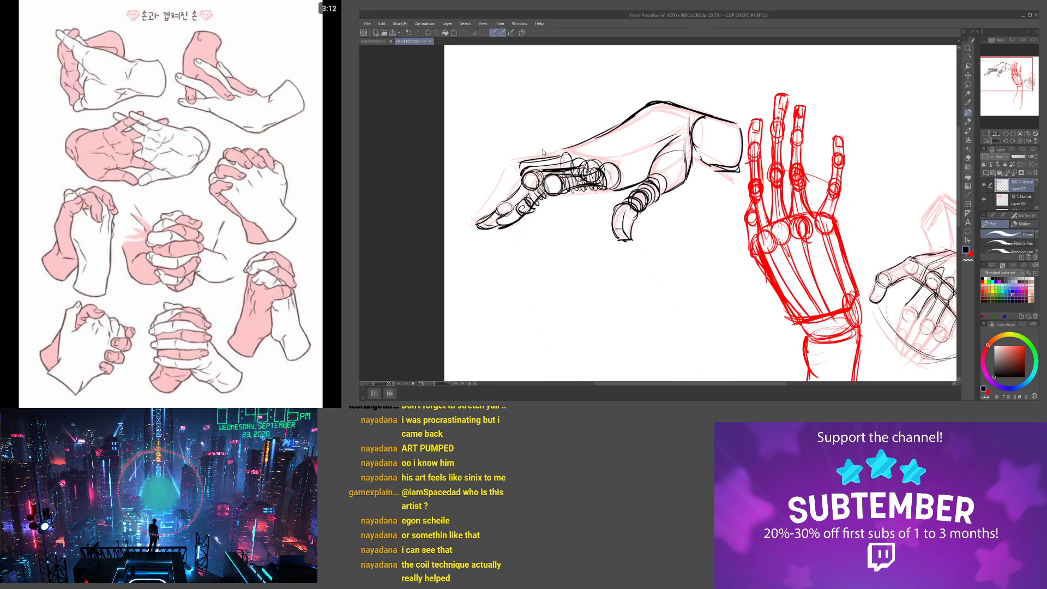
drag(671, 221, 574, 154)
click(986, 173)
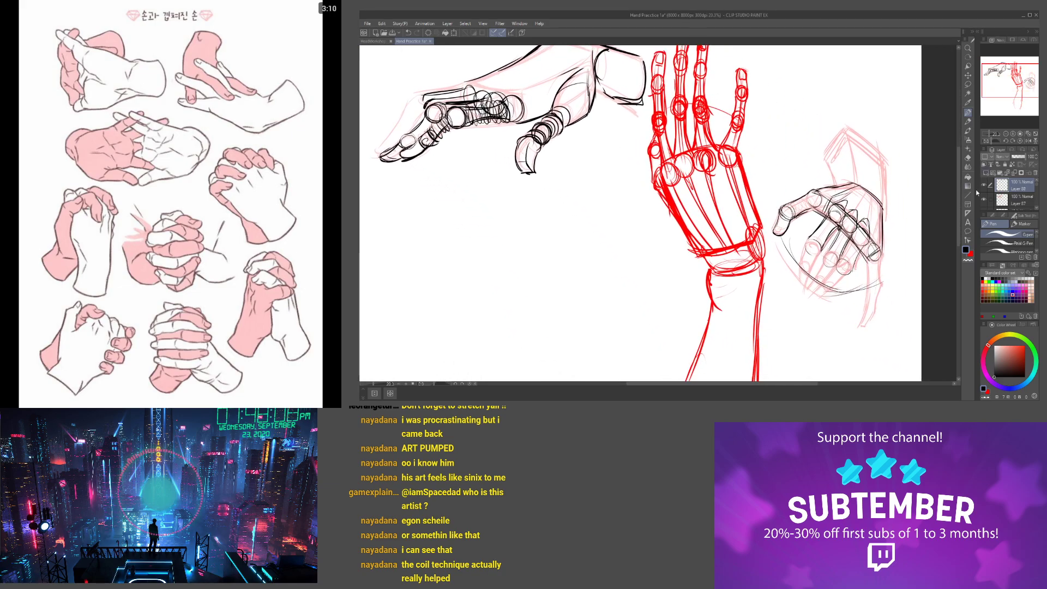
click(971, 254)
drag(532, 219, 558, 202)
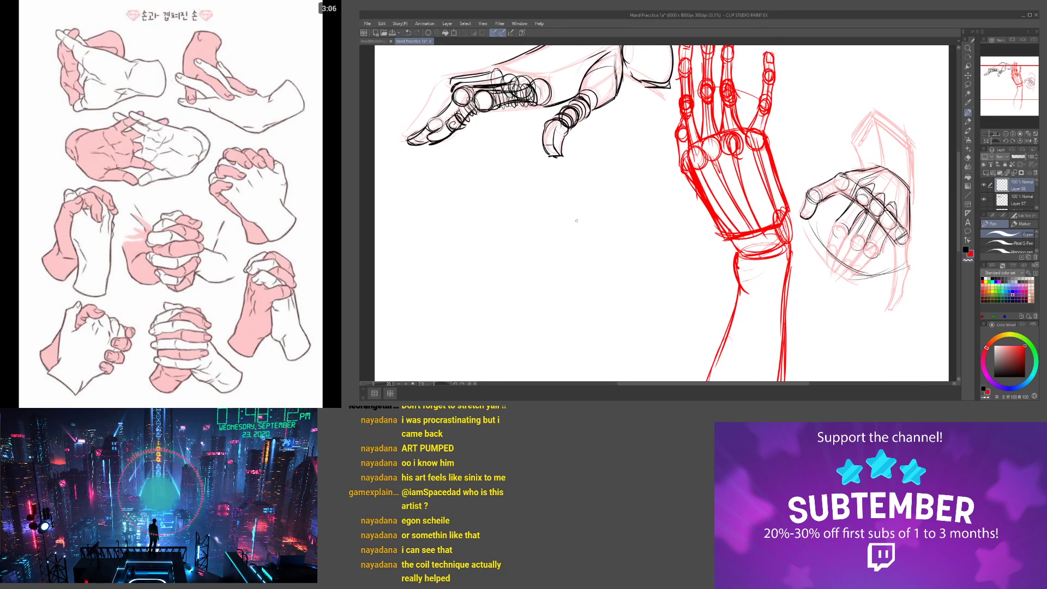
mouse_move(545, 226)
mouse_down()
mouse_move(568, 213)
mouse_move(575, 223)
mouse_up()
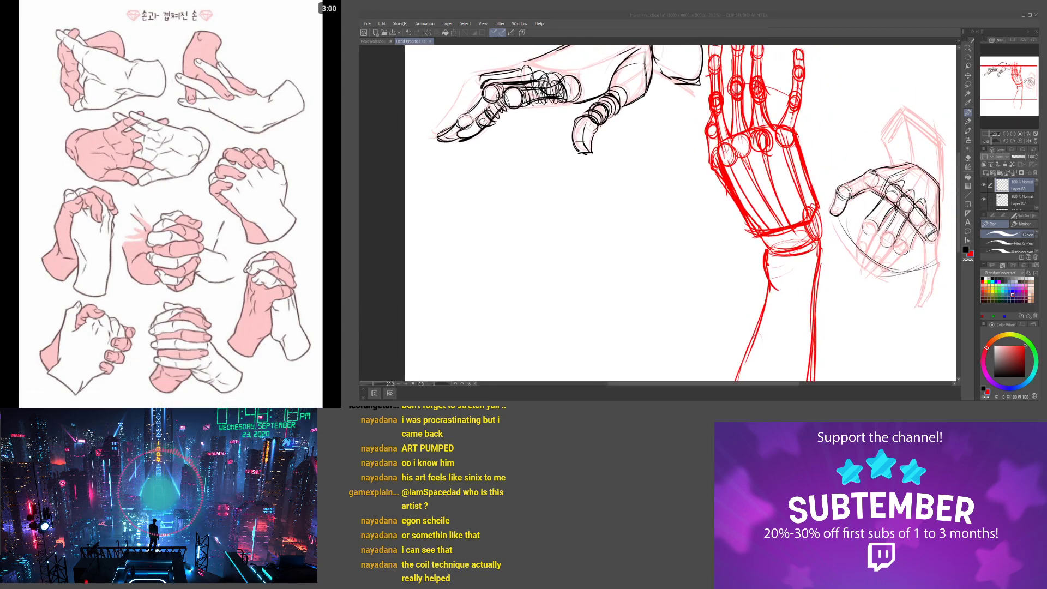
Rough the upper hand's cut-off forearm and wrist line in red in the empty area below the reaching hand
scroll(575, 212, up, 1)
drag(541, 175, 602, 203)
mouse_move(532, 188)
mouse_down()
mouse_move(556, 177)
mouse_move(594, 191)
mouse_up()
drag(529, 234, 570, 195)
drag(643, 164, 633, 189)
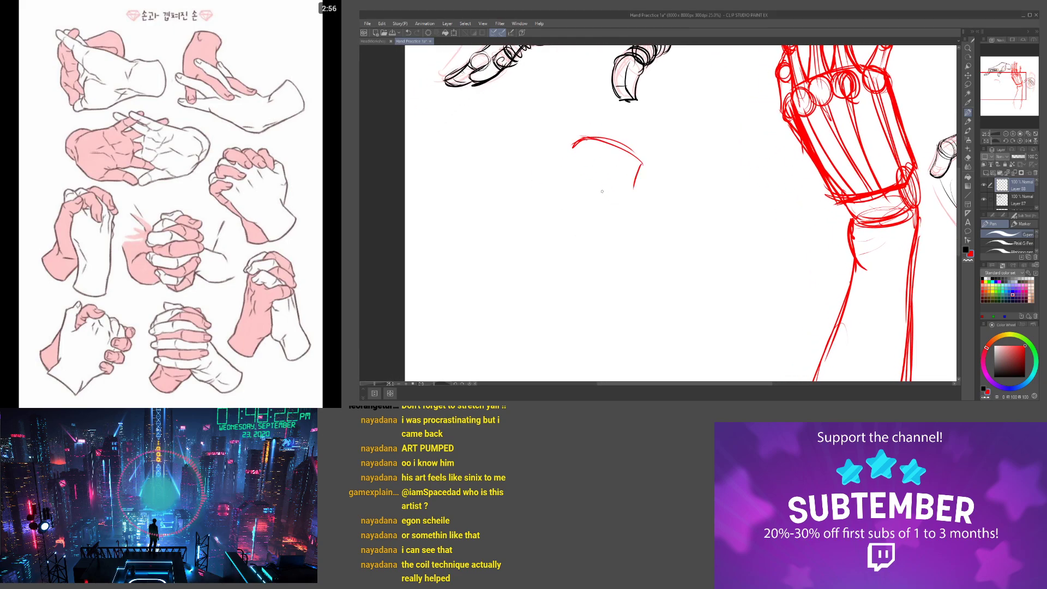
mouse_move(572, 157)
mouse_down()
mouse_move(549, 218)
mouse_move(549, 261)
mouse_up()
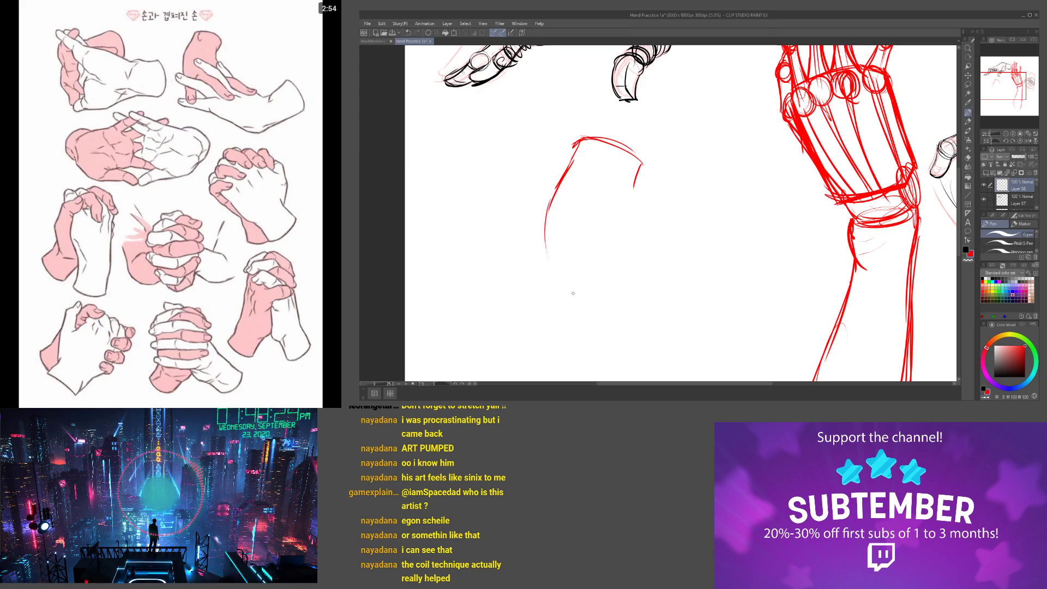
mouse_move(633, 199)
mouse_down()
mouse_move(589, 184)
mouse_move(550, 204)
mouse_up()
mouse_move(580, 184)
mouse_down()
mouse_move(572, 229)
mouse_move(581, 273)
mouse_up()
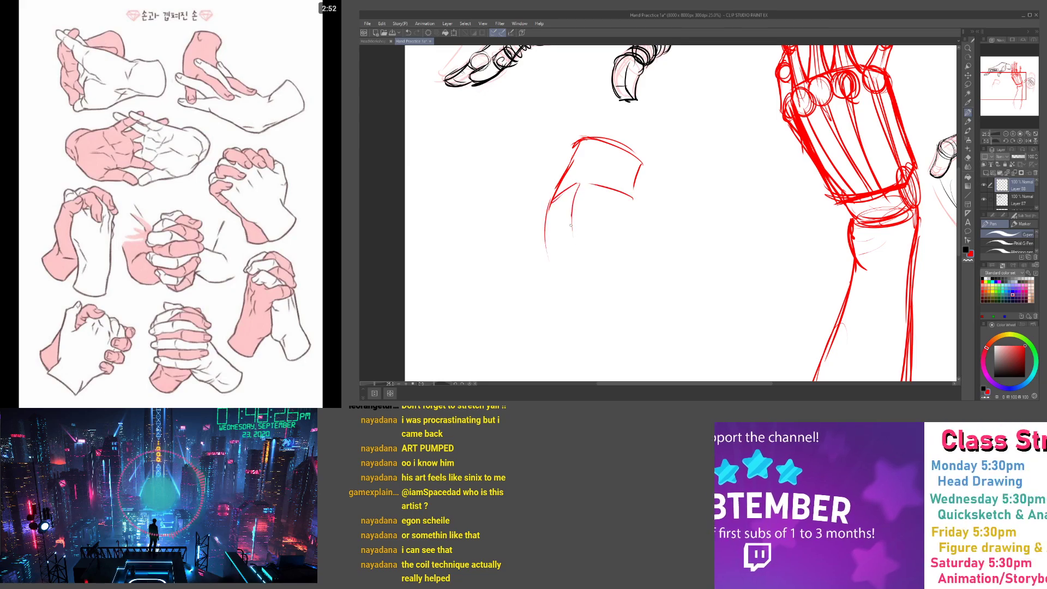
Block in the back of the upper hand below the wrist and close it with a double knuckle line
drag(569, 216, 584, 283)
drag(634, 200, 659, 278)
drag(636, 228, 661, 280)
drag(660, 278, 584, 288)
mouse_move(546, 229)
mouse_down()
mouse_move(565, 316)
mouse_move(574, 318)
mouse_up()
drag(656, 281, 576, 329)
drag(576, 329, 653, 304)
Block in the lower hand's palm as a slanted box and extend the forearm's upper edge from its wrist
drag(553, 247, 528, 165)
mouse_move(671, 253)
mouse_down()
mouse_move(589, 258)
mouse_move(584, 290)
mouse_move(653, 344)
mouse_up()
drag(600, 298, 640, 334)
drag(592, 256, 670, 327)
drag(592, 260, 669, 327)
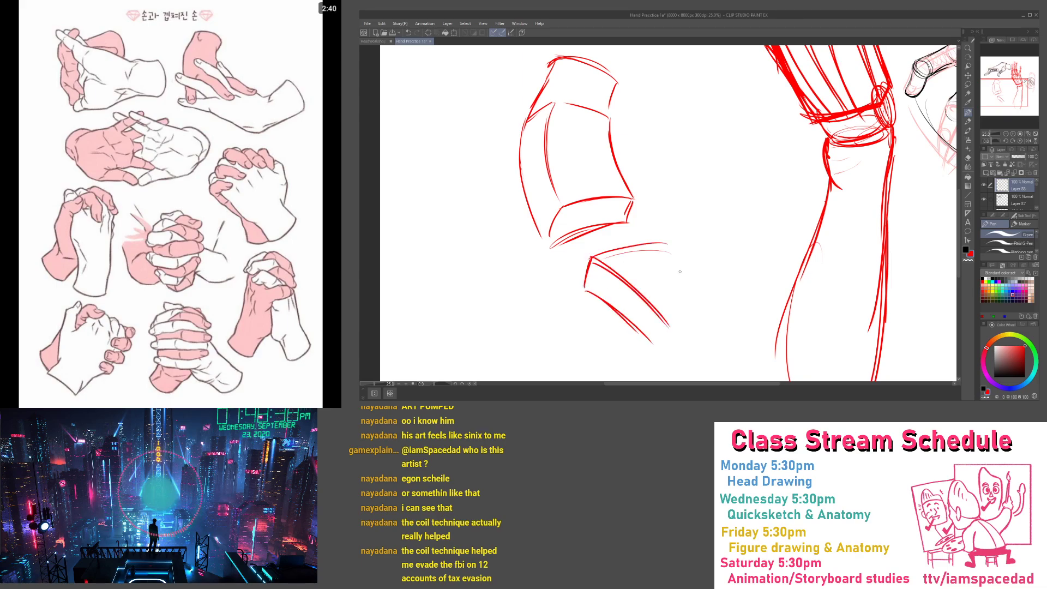
drag(684, 260, 715, 293)
mouse_move(663, 240)
mouse_down()
mouse_move(725, 305)
mouse_move(686, 342)
mouse_move(762, 262)
mouse_up()
mouse_move(717, 293)
mouse_down()
mouse_move(777, 237)
mouse_move(803, 304)
mouse_up()
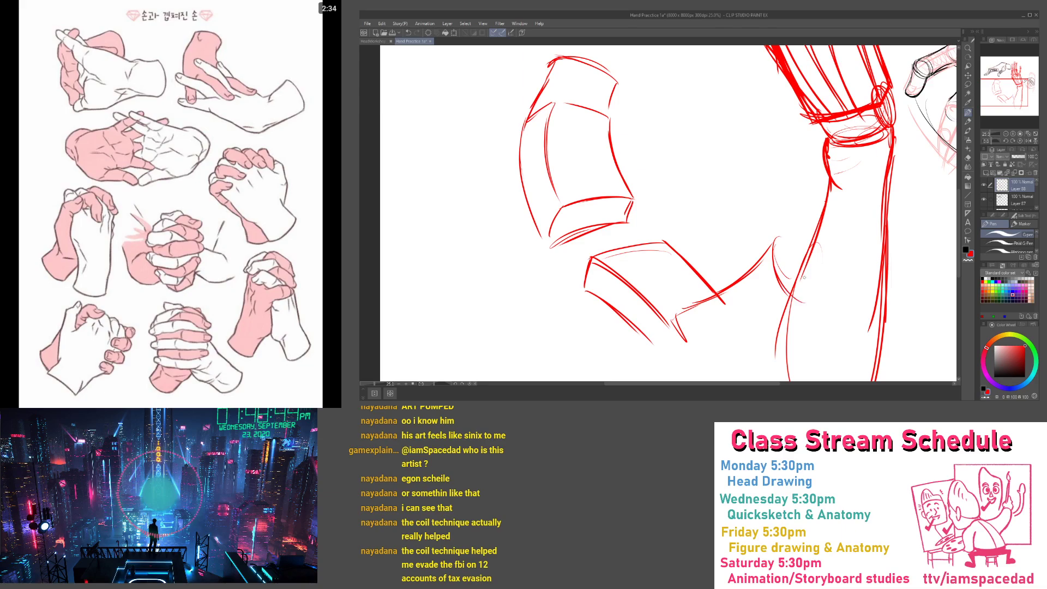
Close the lower forearm with a rounded end and draw its underside back to the heel of the palm
mouse_move(770, 241)
mouse_down()
mouse_move(810, 229)
mouse_move(814, 307)
mouse_up()
drag(840, 263, 802, 309)
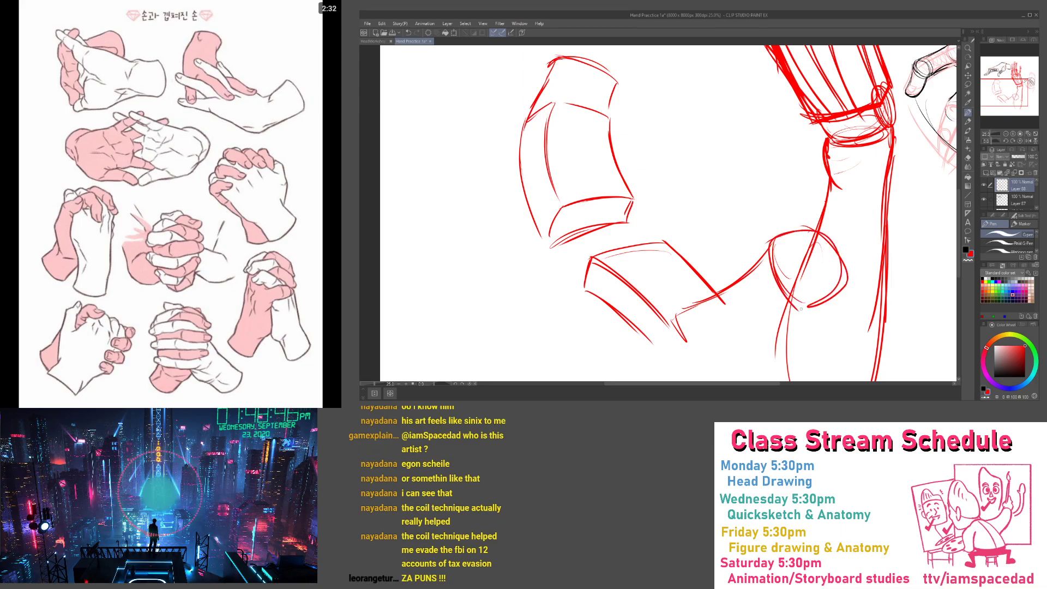
drag(681, 306, 668, 291)
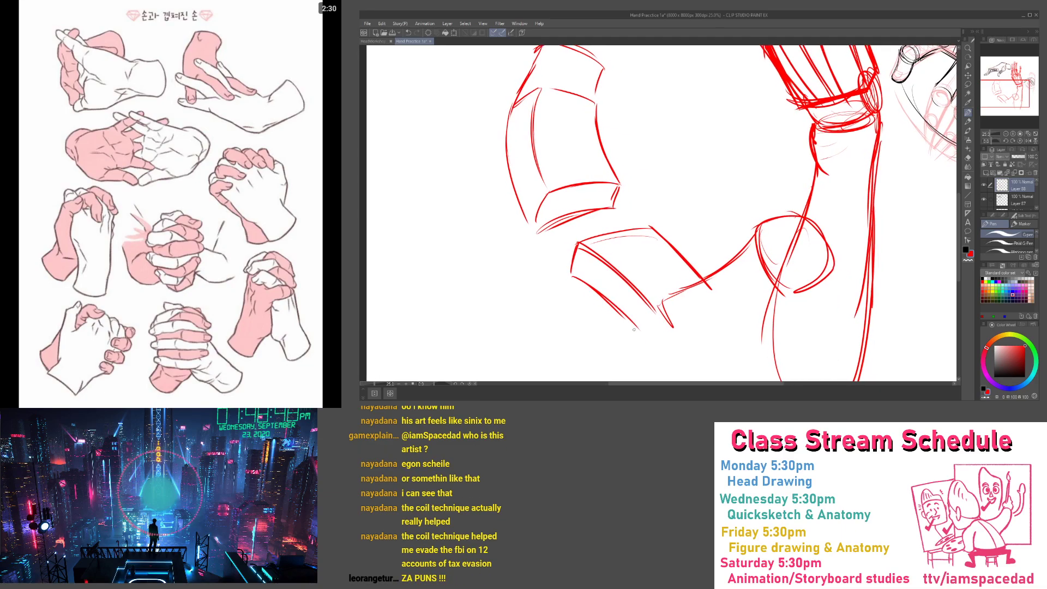
mouse_move(612, 311)
mouse_down()
mouse_move(653, 346)
mouse_move(708, 337)
mouse_move(811, 291)
mouse_up()
drag(760, 318, 692, 340)
mouse_move(708, 335)
mouse_down()
mouse_move(762, 314)
mouse_move(650, 346)
mouse_up()
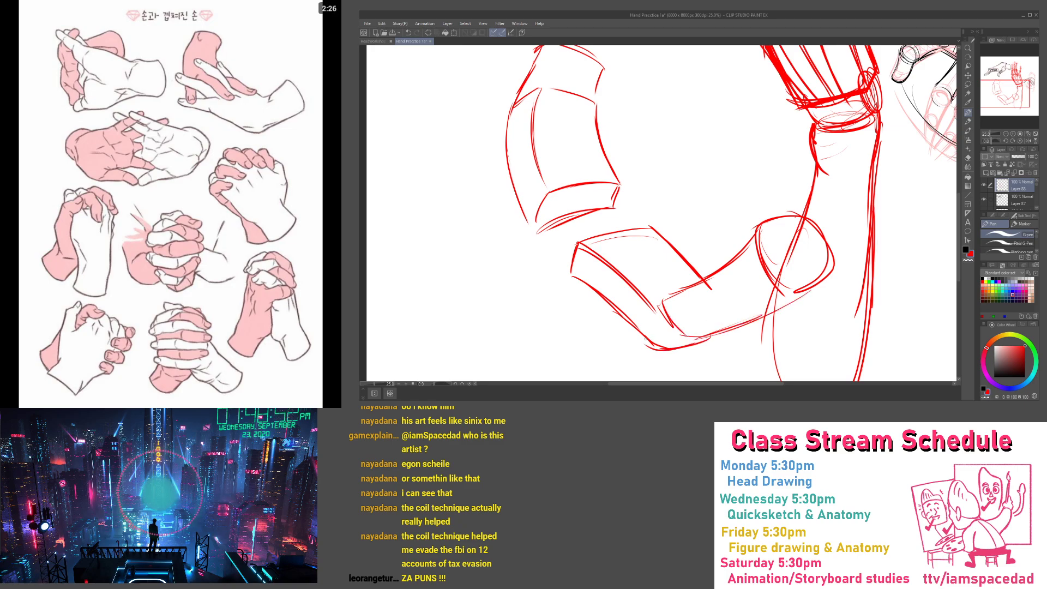
Add a knuckle circle at the lower palm's front corner and draw a long pointed finger extending from it
drag(582, 282, 646, 335)
mouse_move(593, 243)
mouse_down()
mouse_move(661, 290)
mouse_move(651, 317)
mouse_move(671, 330)
mouse_up()
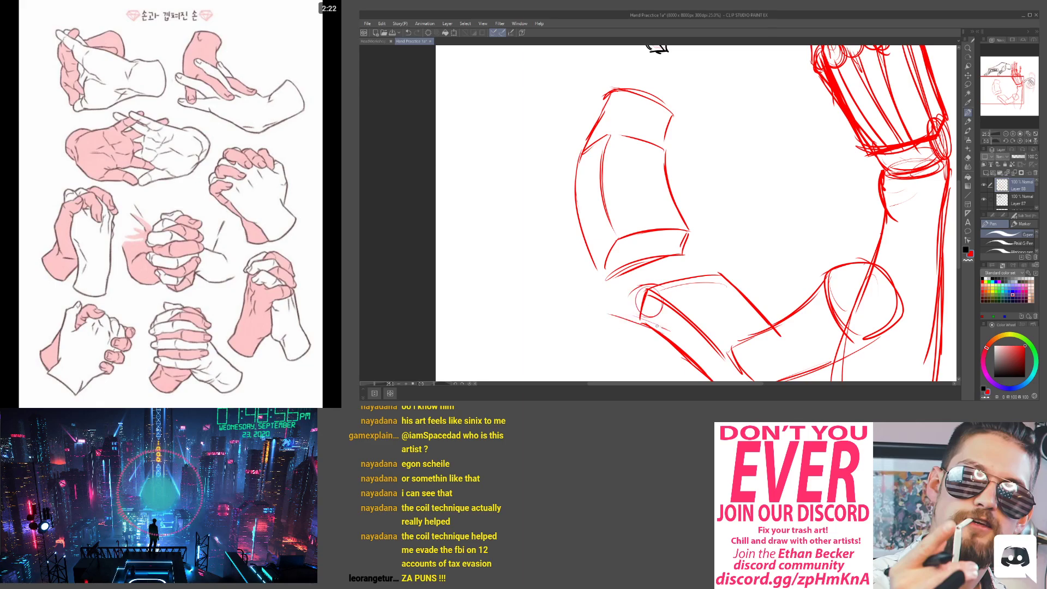
mouse_move(573, 311)
mouse_down()
mouse_move(665, 327)
mouse_move(565, 293)
mouse_up()
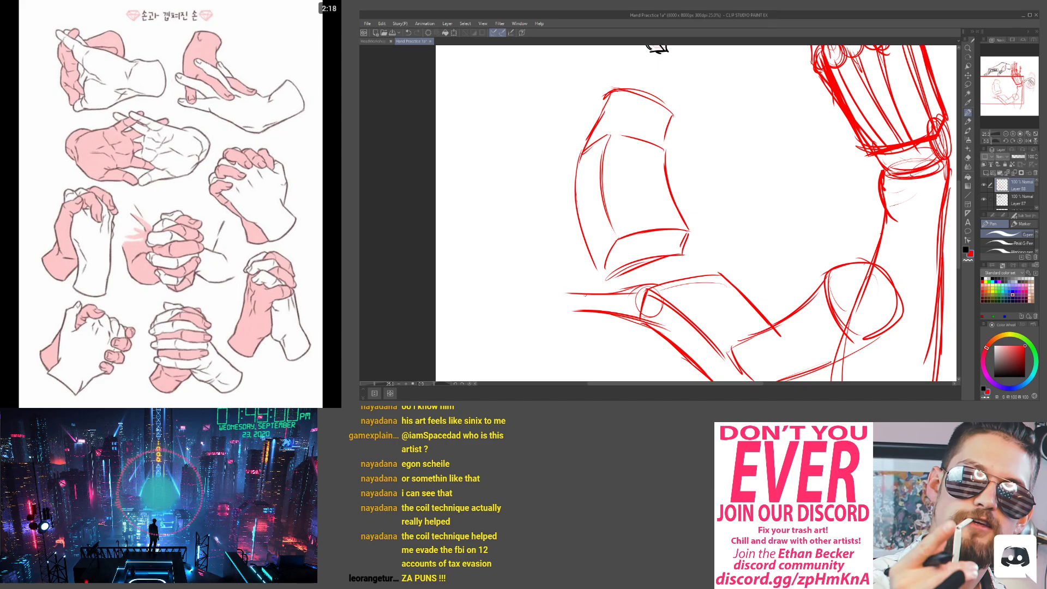
drag(565, 293, 596, 313)
Rough the upper hand's overlapping fingers with knuckle circles, crossing them over the lower hand's palm
mouse_move(607, 248)
mouse_down()
mouse_move(600, 275)
mouse_move(605, 251)
mouse_move(608, 306)
mouse_move(616, 303)
mouse_up()
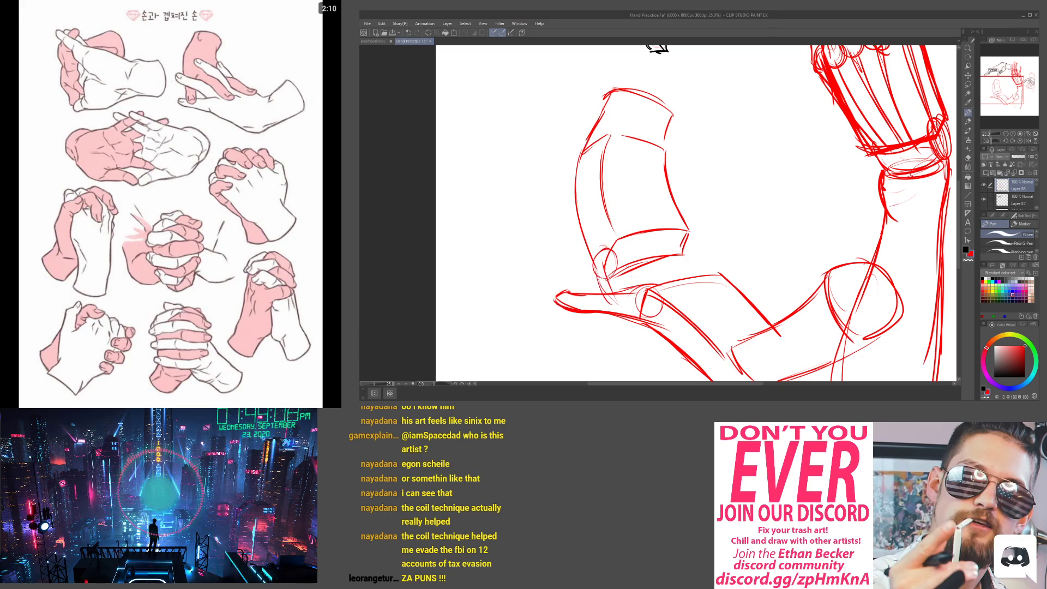
mouse_move(636, 242)
mouse_down()
mouse_move(632, 232)
mouse_move(664, 243)
mouse_move(702, 298)
mouse_up()
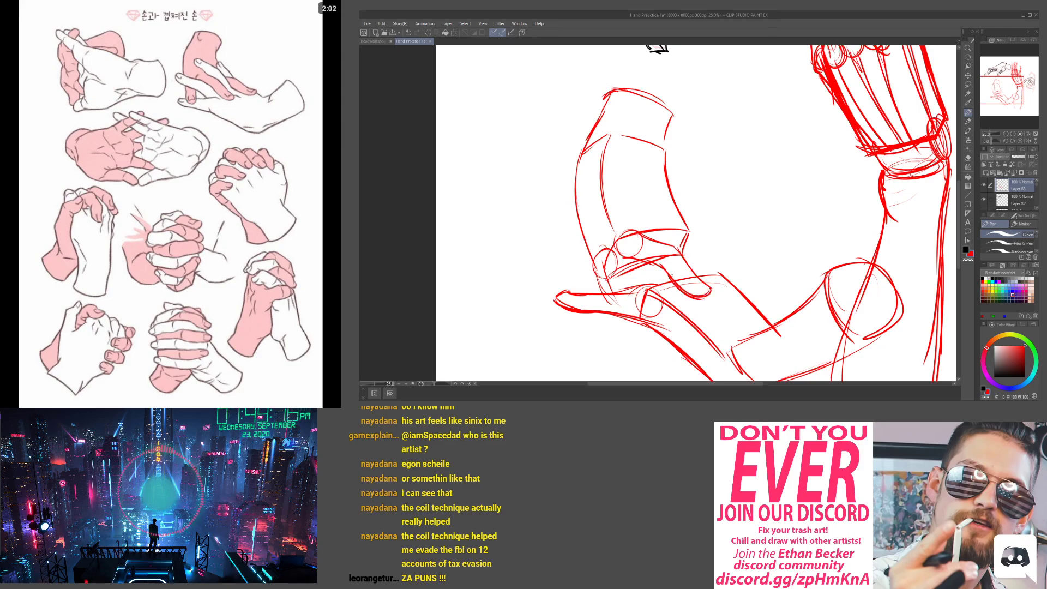
drag(628, 253, 670, 269)
drag(671, 231, 621, 206)
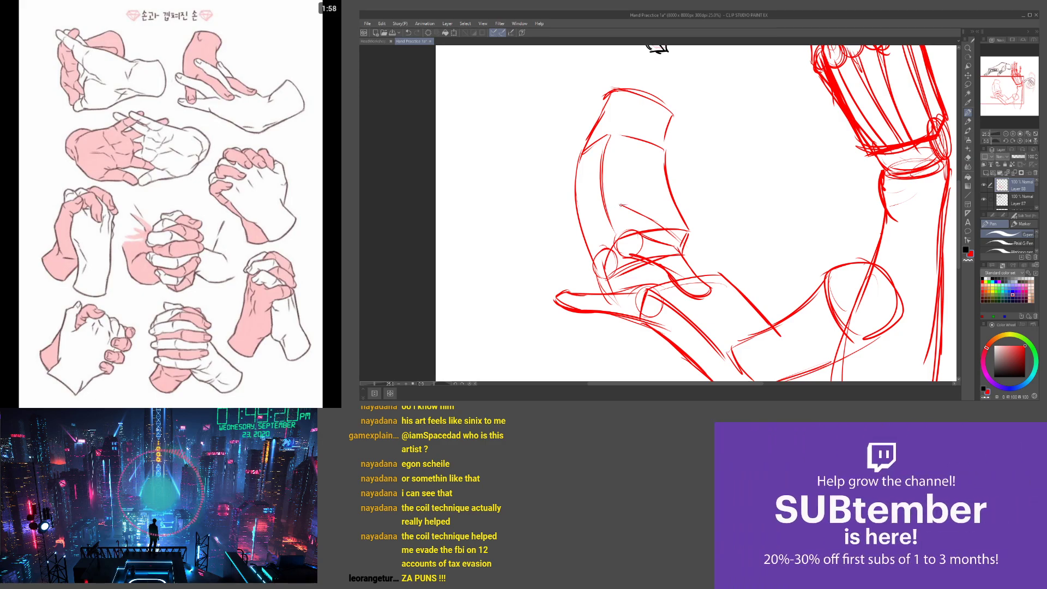
mouse_move(612, 217)
mouse_down()
mouse_move(646, 242)
mouse_move(674, 238)
mouse_move(716, 285)
mouse_up()
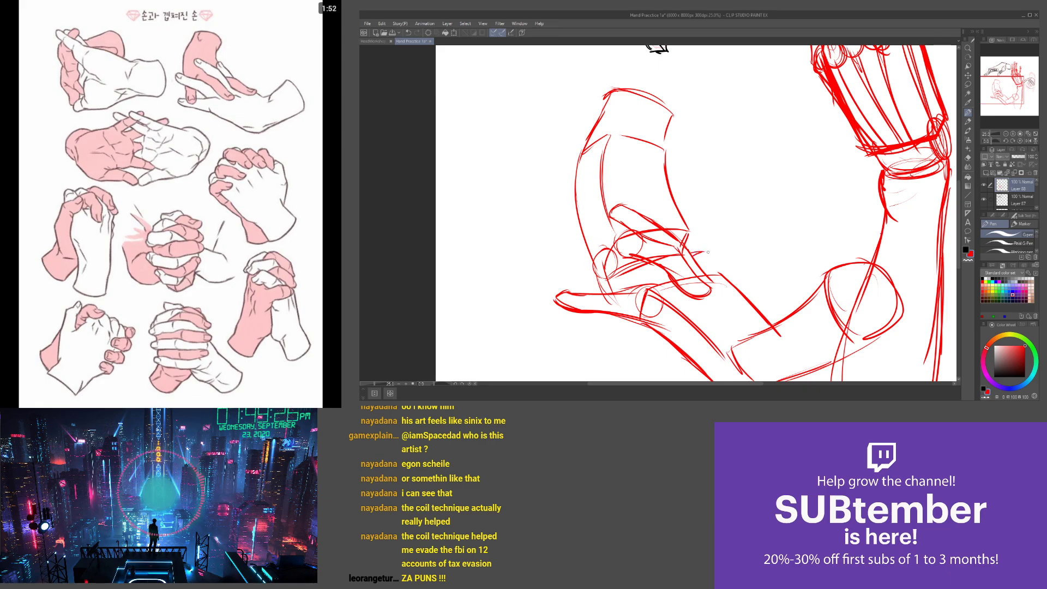
mouse_move(710, 255)
mouse_down()
mouse_move(758, 286)
mouse_move(706, 275)
mouse_up()
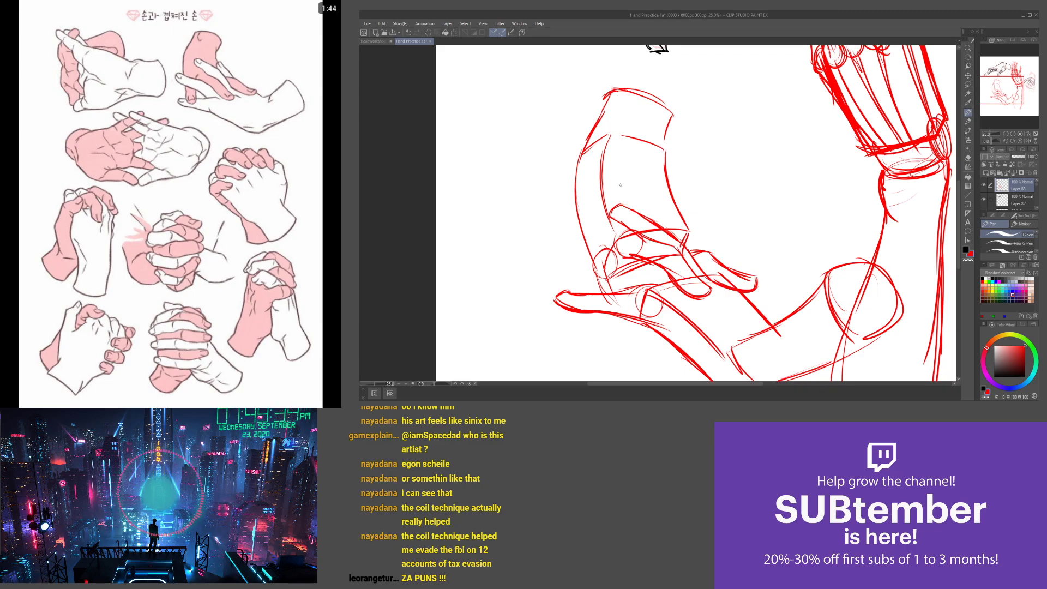
Strengthen the upper forearm's outline and open end in red, and mark its side plane running down into the hand
mouse_move(576, 191)
mouse_down()
mouse_move(571, 247)
mouse_move(572, 214)
mouse_move(612, 139)
mouse_move(673, 163)
mouse_up()
drag(673, 165, 660, 196)
drag(626, 141, 604, 194)
drag(627, 140, 603, 210)
scroll(604, 240, down, 2)
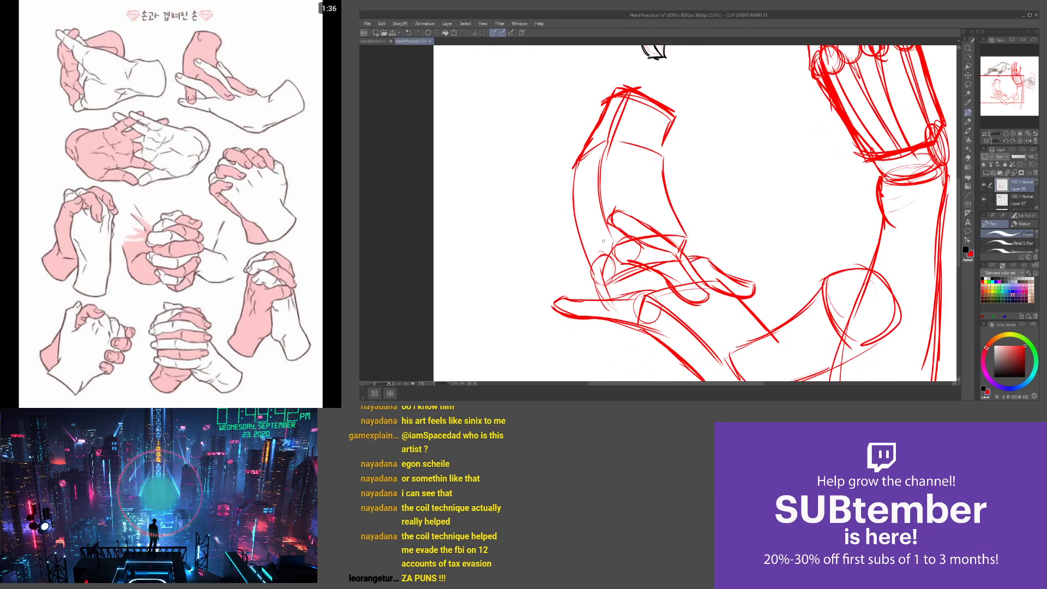
scroll(562, 150, down, 2)
scroll(592, 246, up, 4)
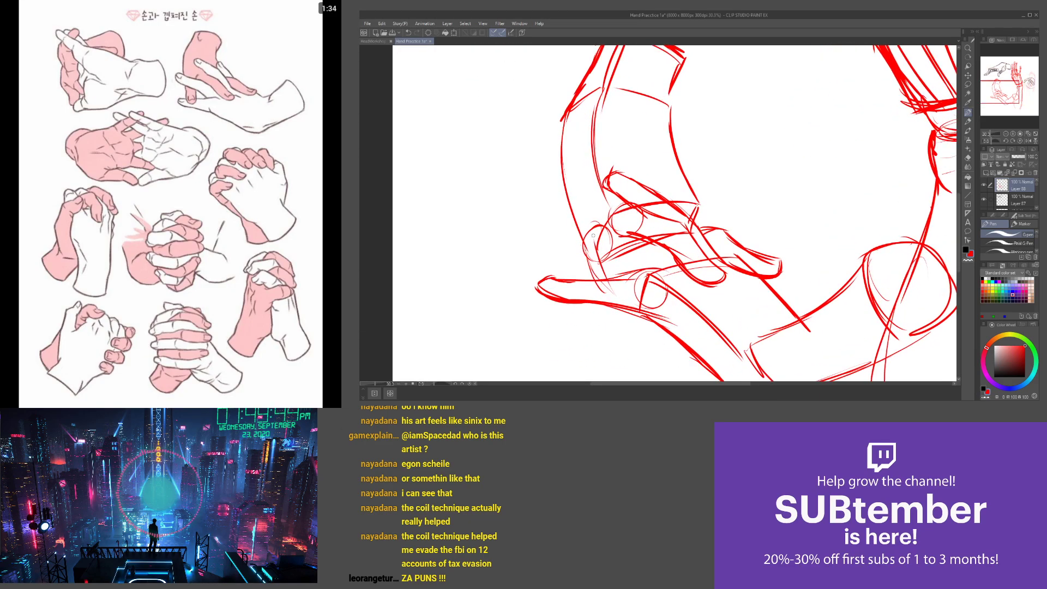
Rough a second long finger above the lower hand's pointed finger, and a short fingertip beside the upper hand's crossing fingers
mouse_move(594, 230)
mouse_down()
mouse_move(633, 238)
mouse_move(554, 233)
mouse_move(651, 273)
mouse_move(551, 230)
mouse_up()
scroll(682, 207, up, 1)
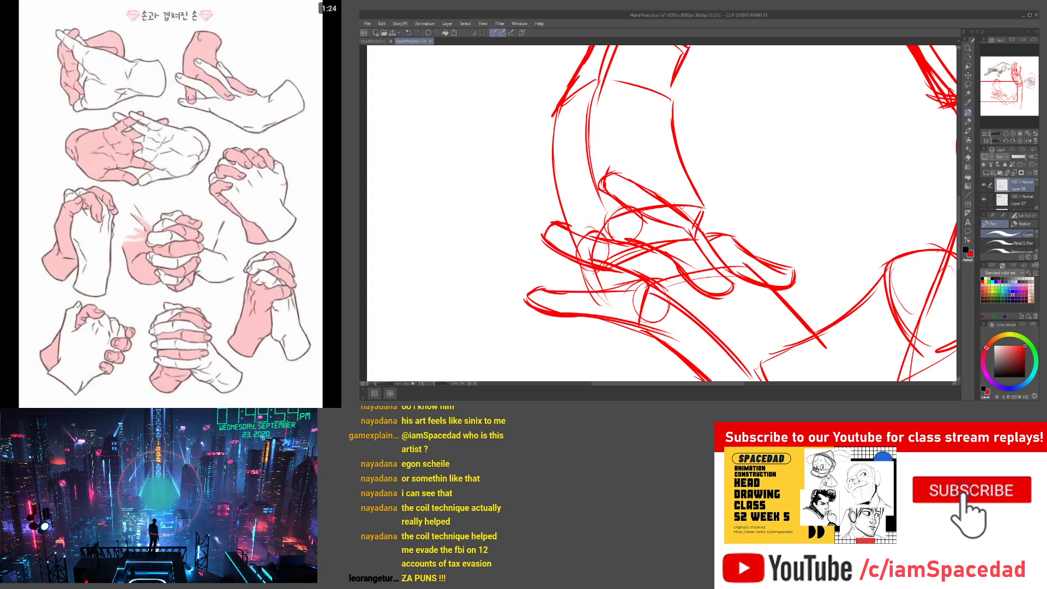
mouse_move(671, 174)
mouse_down()
mouse_move(664, 203)
mouse_move(674, 178)
mouse_move(729, 236)
mouse_move(675, 178)
mouse_move(675, 83)
mouse_move(679, 194)
mouse_move(697, 176)
mouse_move(707, 155)
mouse_move(642, 116)
mouse_move(593, 139)
mouse_move(594, 213)
mouse_up()
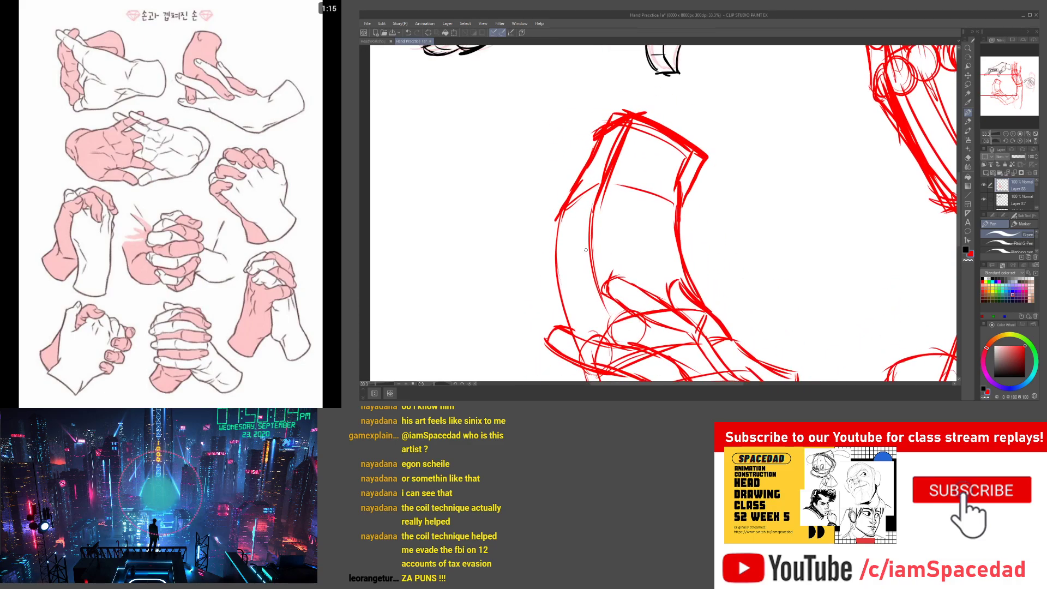
mouse_move(628, 297)
mouse_down()
mouse_move(632, 146)
mouse_move(628, 177)
mouse_move(605, 179)
mouse_move(657, 165)
mouse_up()
scroll(627, 147, down, 3)
scroll(628, 158, up, 3)
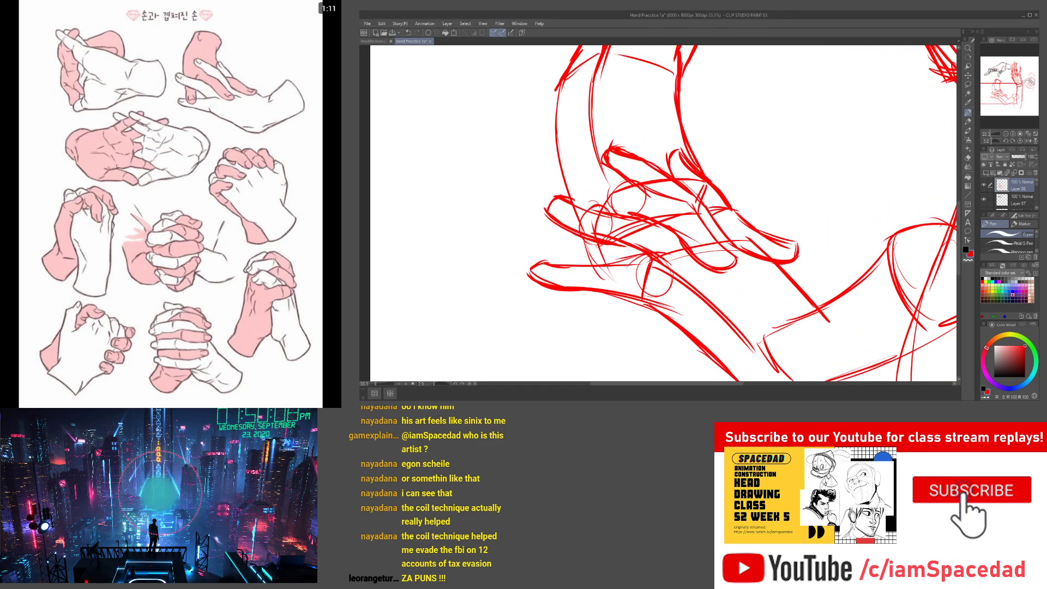
Reinforce the heel of the lower palm, the lower forearm's underside and the oval at its rounded end
scroll(663, 137, down, 4)
scroll(710, 281, up, 1)
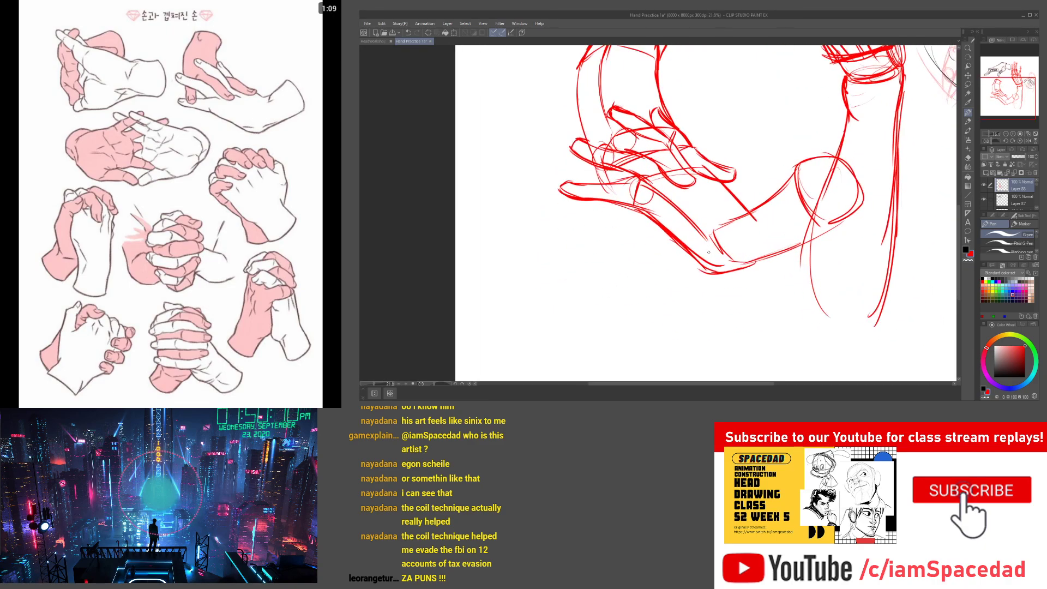
drag(718, 273, 852, 215)
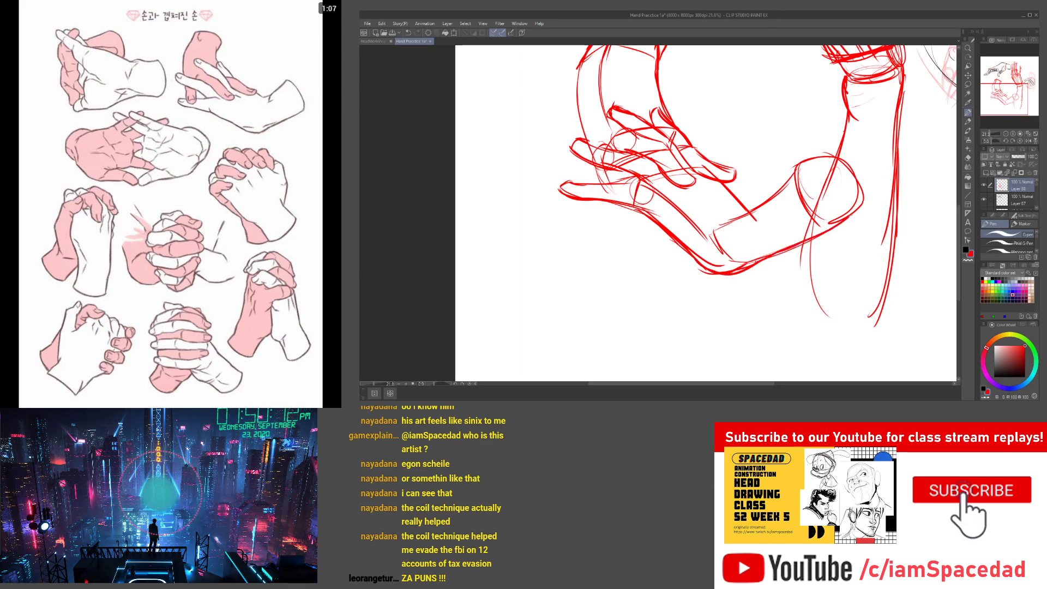
mouse_move(798, 168)
mouse_down()
mouse_move(815, 210)
mouse_move(862, 192)
mouse_move(823, 225)
mouse_move(711, 226)
mouse_move(738, 263)
mouse_up()
scroll(545, 163, up, 1)
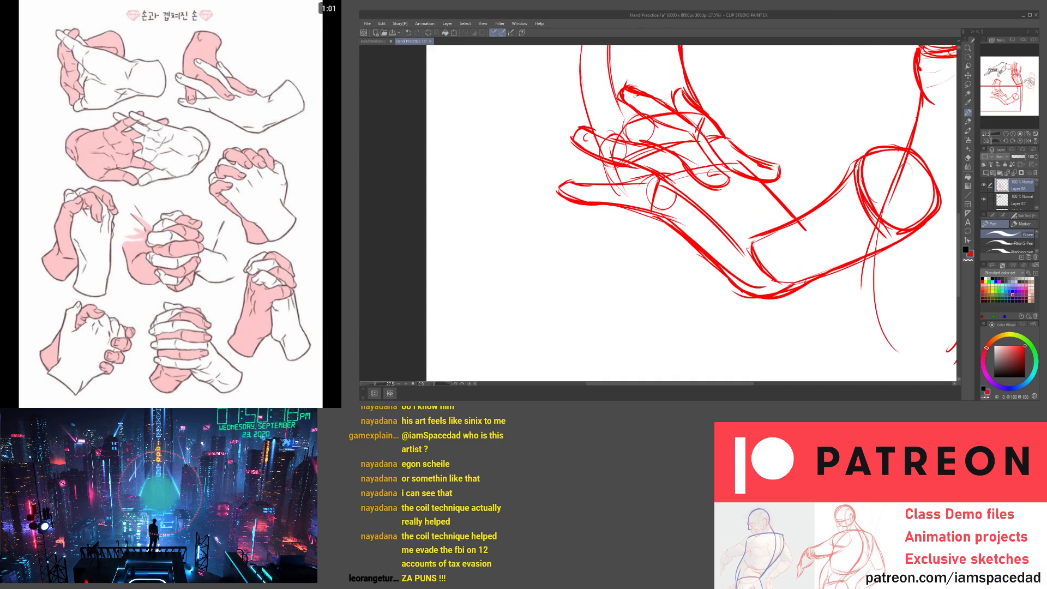
Lower the red sketch layer's opacity to about 20% and add a new layer above it
scroll(658, 273, down, 1)
mouse_move(607, 184)
mouse_down()
mouse_move(580, 248)
mouse_move(598, 212)
mouse_move(573, 259)
mouse_up()
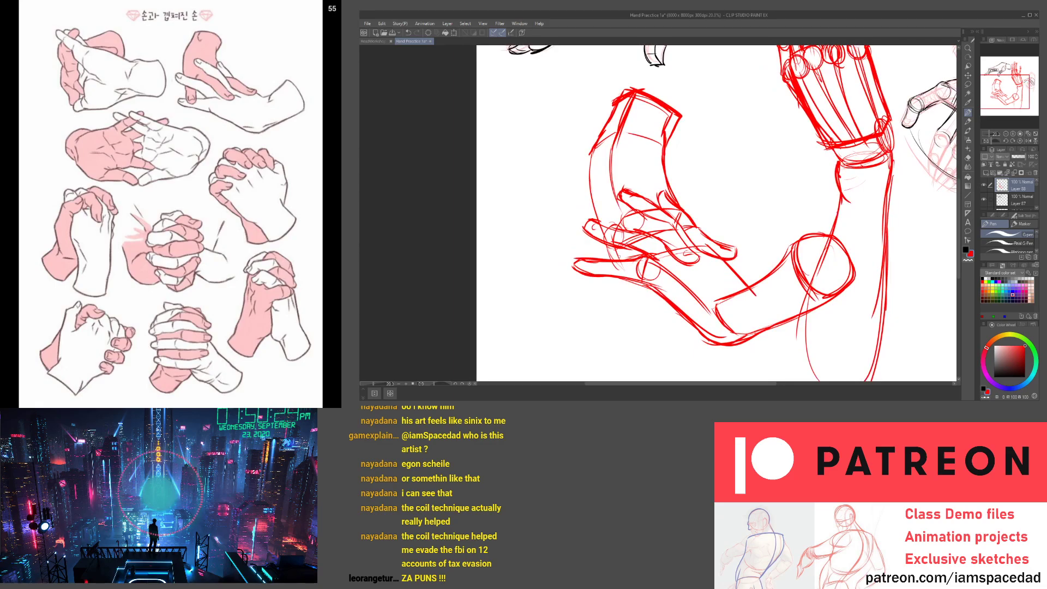
scroll(628, 240, up, 1)
click(1016, 159)
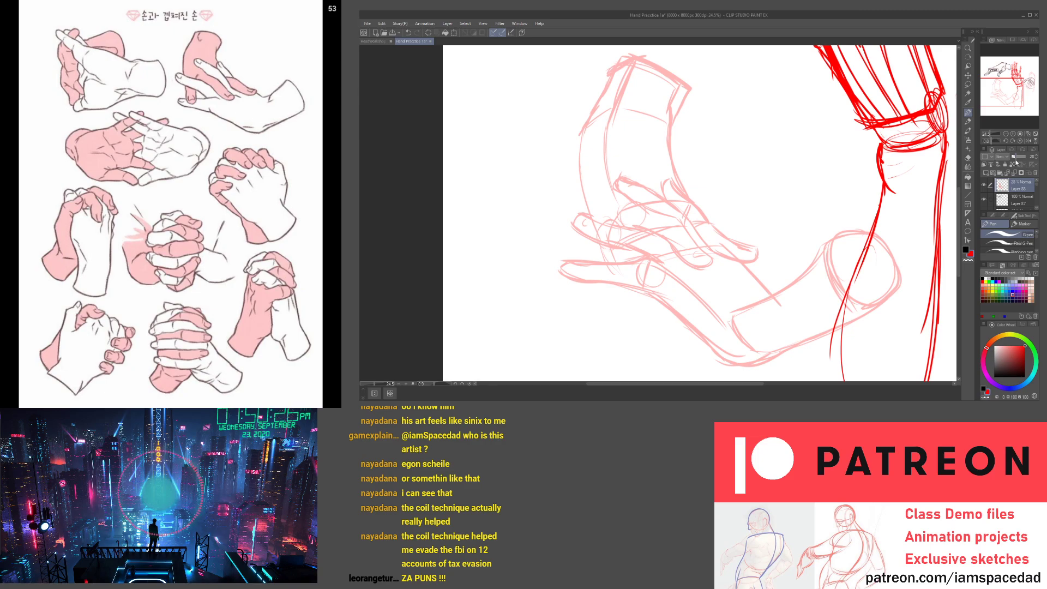
click(985, 174)
mouse_move(585, 202)
mouse_down()
mouse_move(548, 270)
mouse_move(563, 169)
mouse_move(582, 171)
mouse_move(563, 149)
mouse_move(579, 182)
mouse_move(607, 154)
mouse_move(627, 190)
mouse_up()
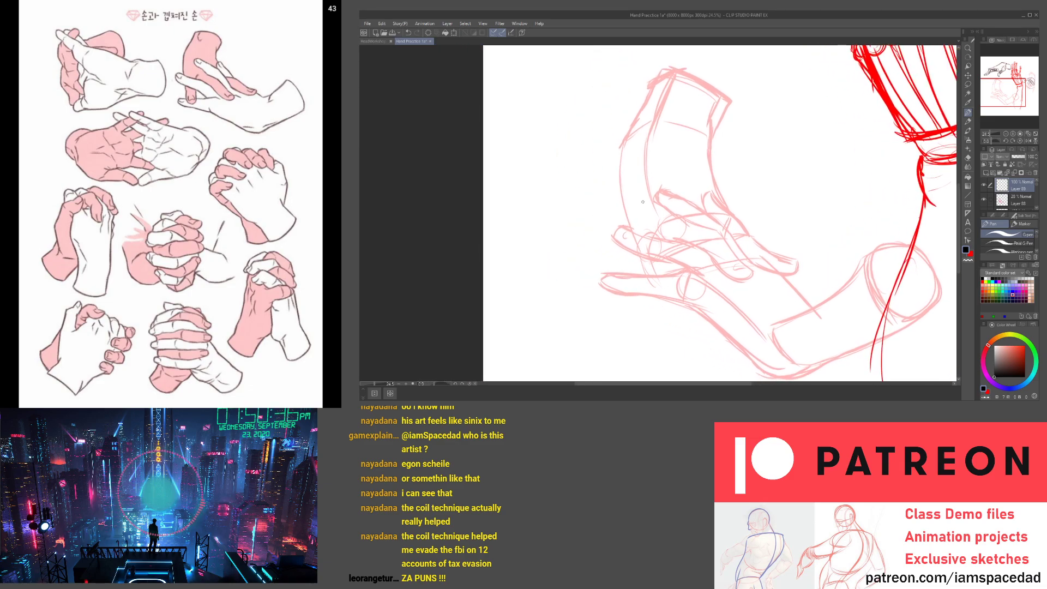
On the faded sketch layer, rough the upper hand's thumb hanging behind the lower fingers in red and correct the hand's outer edge
scroll(643, 285, up, 2)
drag(646, 280, 665, 289)
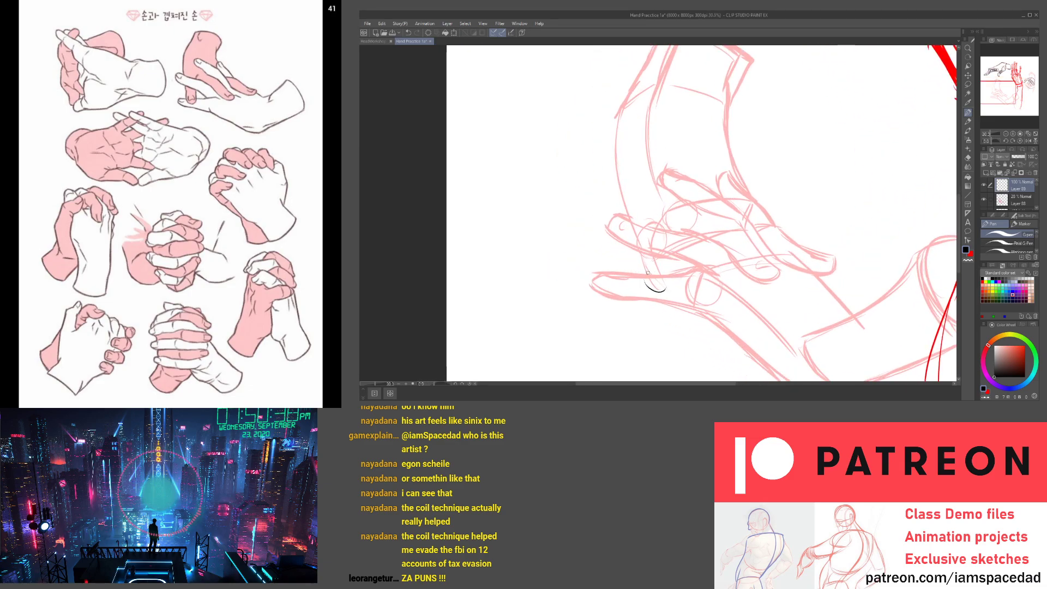
click(1009, 200)
key(ctrl+z)
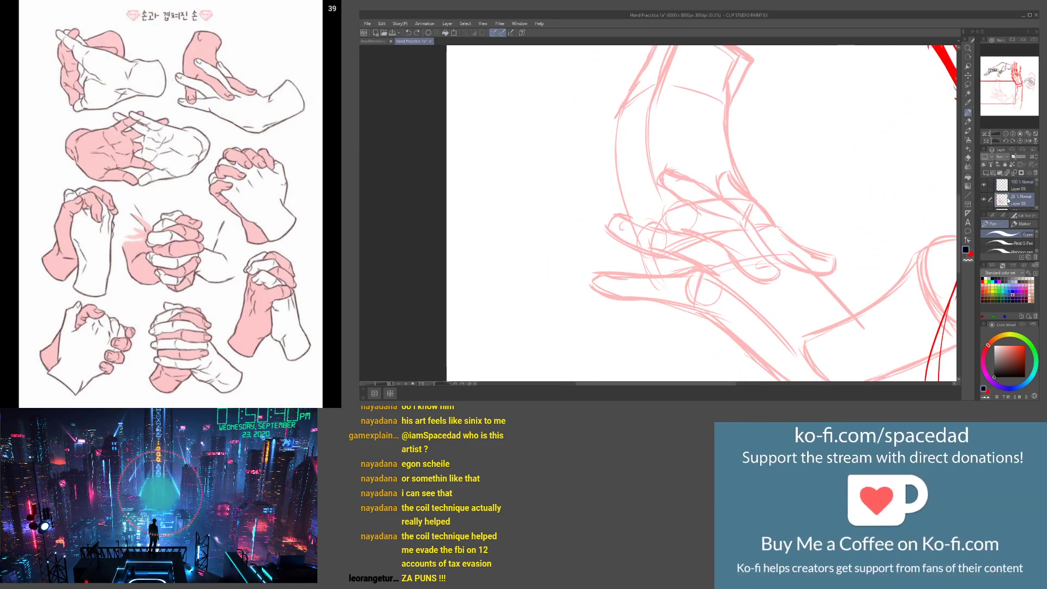
drag(631, 228, 644, 256)
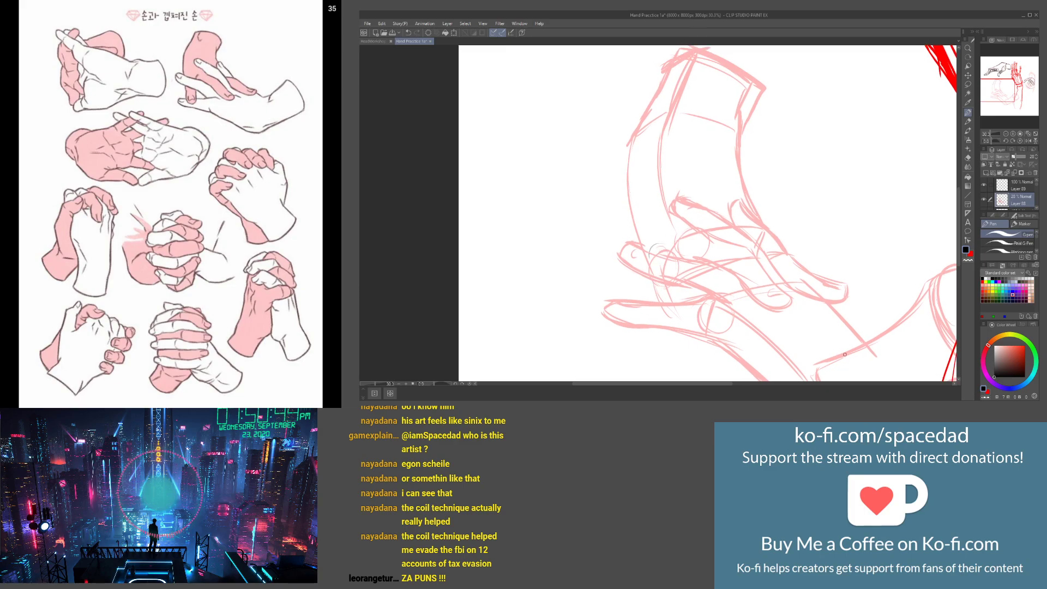
click(969, 254)
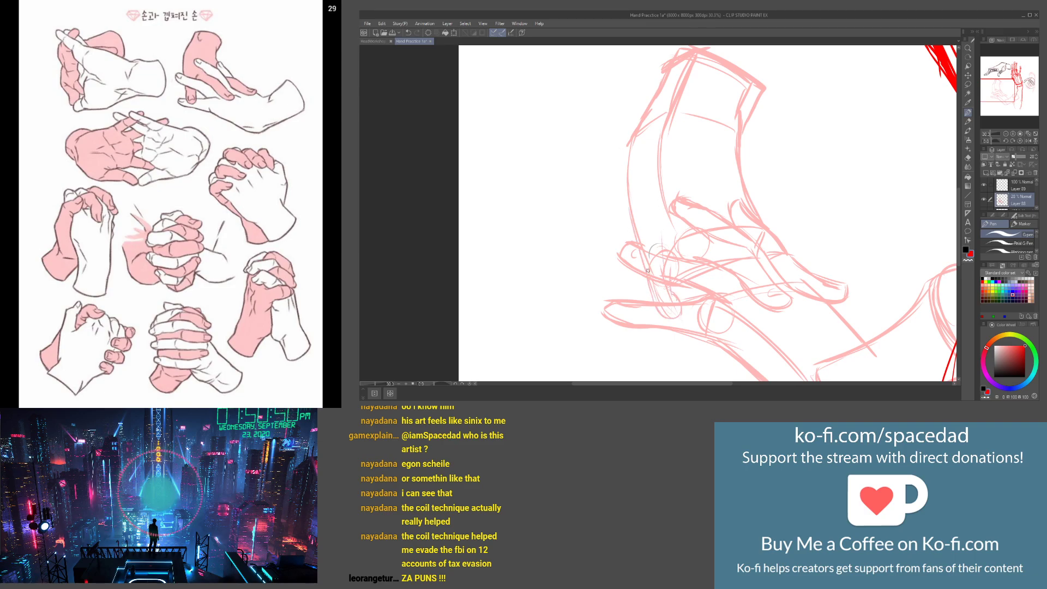
drag(633, 134, 624, 216)
drag(661, 288, 684, 321)
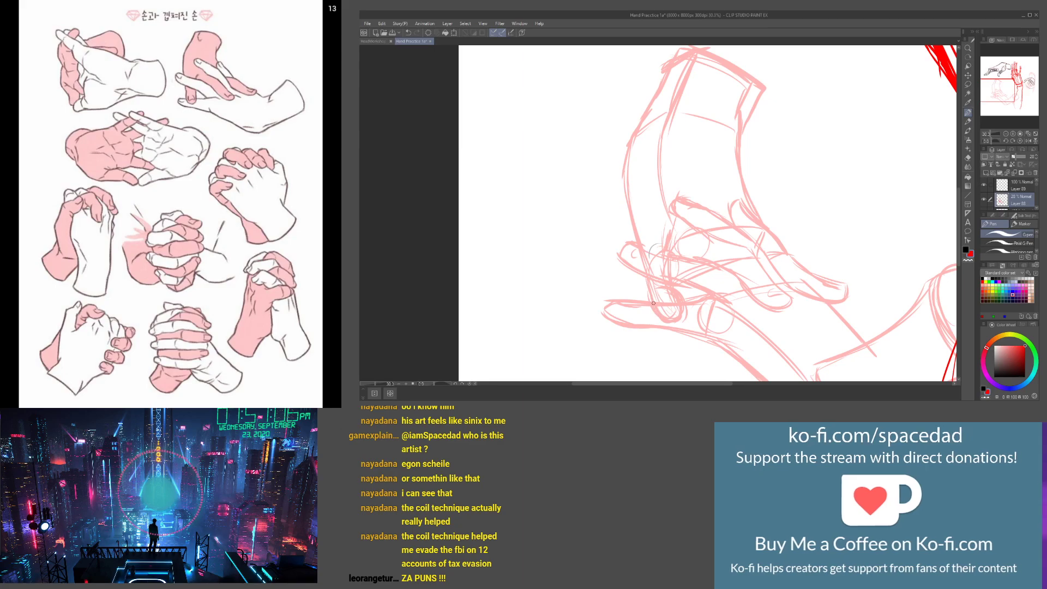
Save the drawing, return to the new layer and ink the upper forearm's angular end in black
click(1007, 186)
drag(576, 220, 486, 221)
key(ctrl+s)
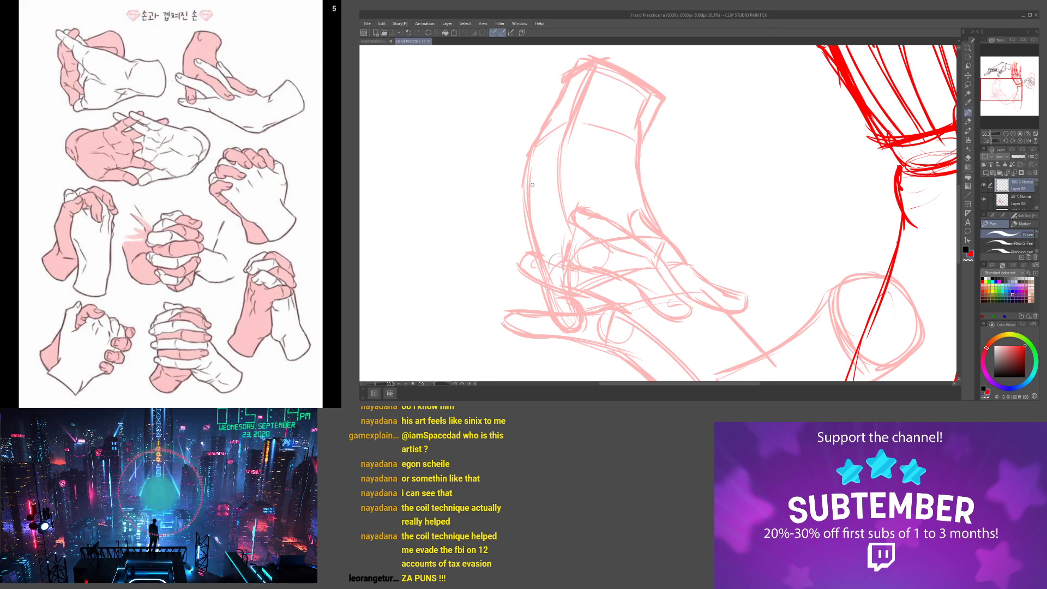
key(x)
drag(562, 184, 599, 231)
drag(613, 113, 587, 174)
mouse_move(611, 119)
mouse_down()
mouse_move(582, 180)
mouse_move(595, 160)
mouse_up()
mouse_move(609, 126)
mouse_down()
mouse_move(639, 112)
mouse_move(700, 148)
mouse_up()
drag(632, 113, 701, 150)
mouse_move(680, 138)
mouse_down()
mouse_move(670, 83)
mouse_move(672, 156)
mouse_up()
mouse_move(693, 116)
mouse_down()
mouse_move(673, 164)
mouse_move(674, 137)
mouse_up()
Ink both side contours of the upper hand from the wrist down to the fingers
mouse_move(605, 112)
mouse_down()
mouse_move(581, 148)
mouse_move(585, 251)
mouse_up()
drag(577, 181, 583, 233)
drag(693, 136, 698, 197)
drag(692, 155, 712, 228)
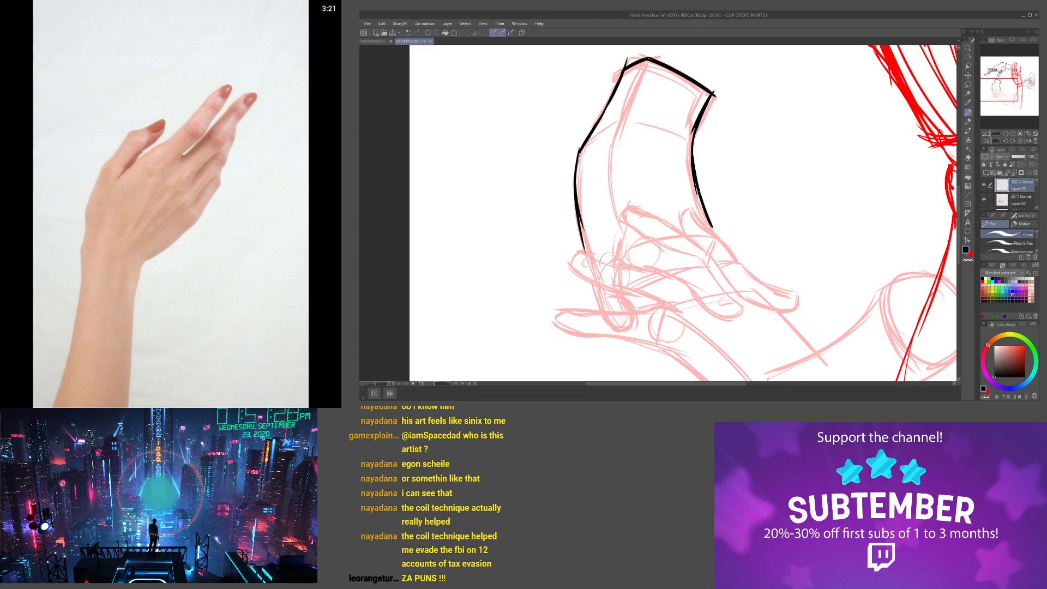
Ink the outlines of the lower hand's two long pointed fingers over the red rough
drag(698, 192, 680, 141)
mouse_move(562, 201)
mouse_down()
mouse_move(633, 219)
mouse_move(676, 243)
mouse_up()
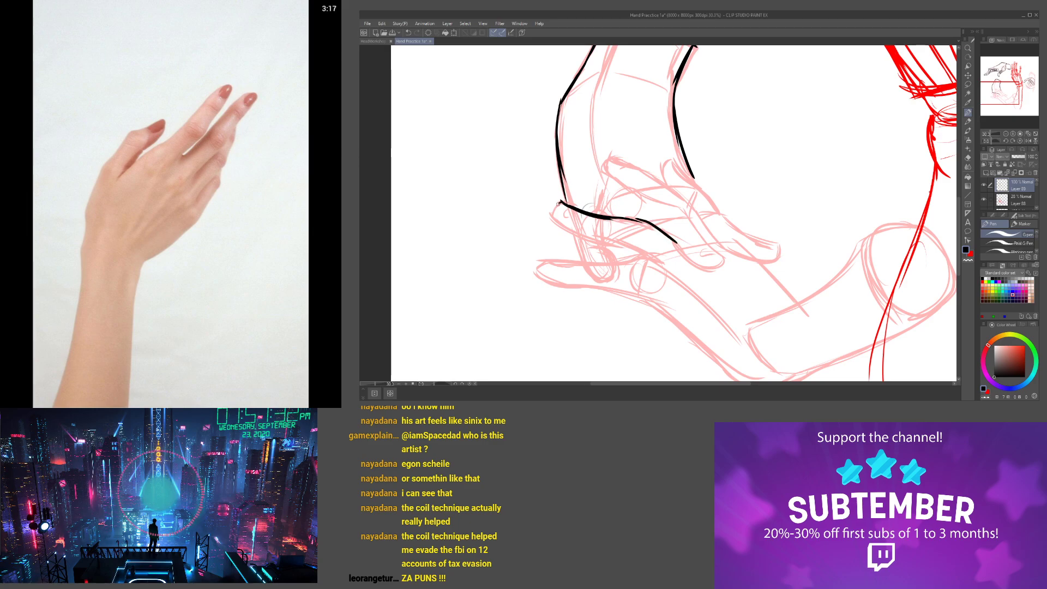
mouse_move(557, 204)
mouse_down()
mouse_move(647, 255)
mouse_move(548, 260)
mouse_move(552, 279)
mouse_move(649, 301)
mouse_up()
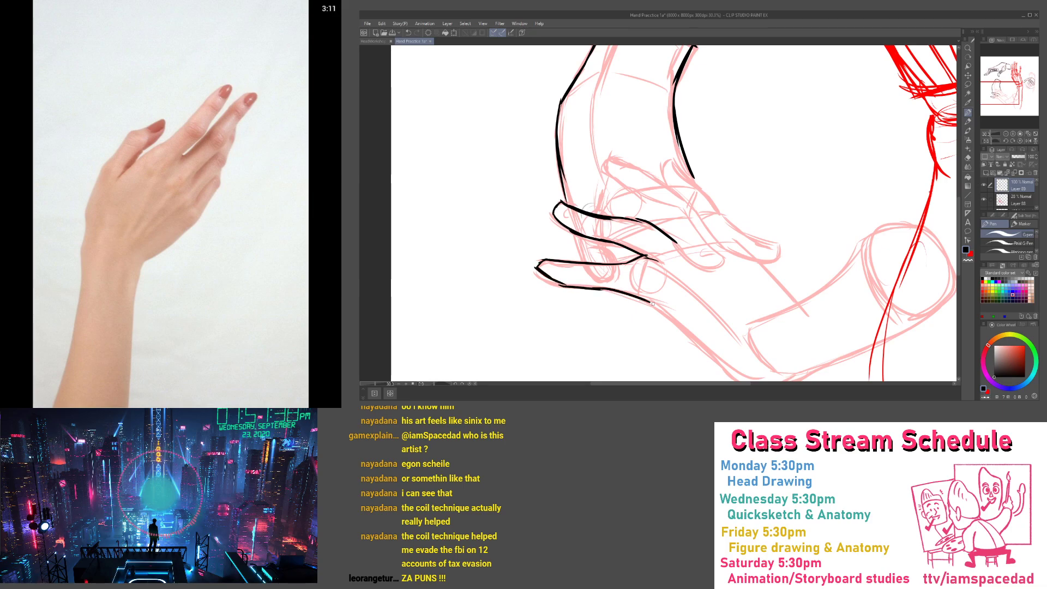
Ink the lower palm's underside down to its heel and the short upper edge leading to the wrist
drag(641, 265, 566, 189)
drag(567, 225, 663, 313)
mouse_move(630, 204)
mouse_down()
mouse_move(613, 247)
mouse_move(706, 271)
mouse_up()
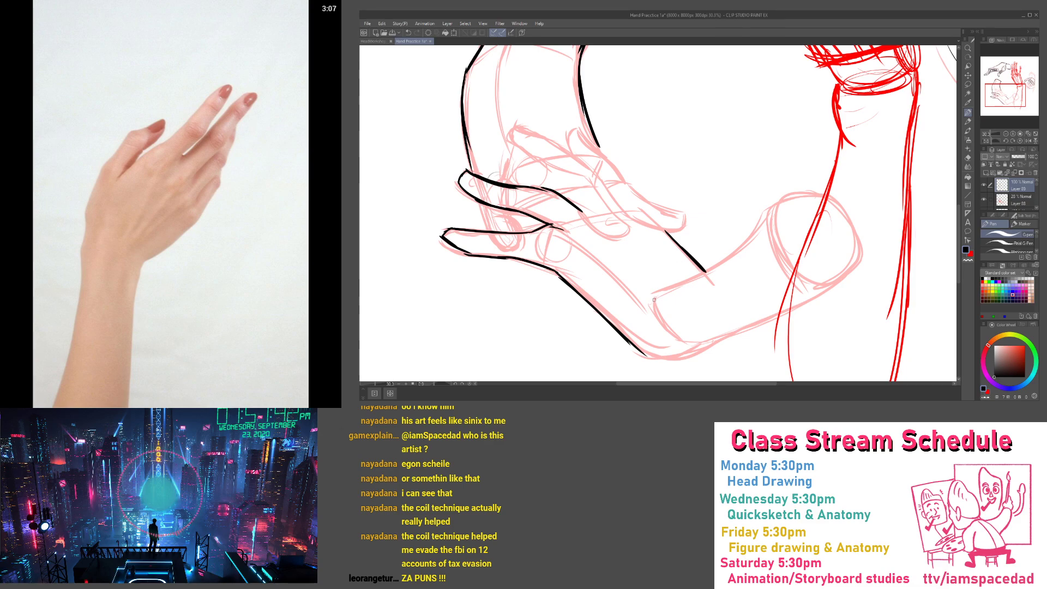
Ink the lower forearm's upper edge, rounded oval end and underside back to the wrist
mouse_move(652, 299)
mouse_down()
mouse_move(694, 280)
mouse_move(661, 286)
mouse_up()
drag(646, 322, 729, 248)
drag(730, 246, 704, 265)
mouse_move(696, 276)
mouse_down()
mouse_move(711, 261)
mouse_move(648, 203)
mouse_move(641, 210)
mouse_move(714, 203)
mouse_move(735, 254)
mouse_up()
drag(706, 202, 737, 261)
mouse_move(641, 212)
mouse_down()
mouse_move(653, 256)
mouse_move(689, 302)
mouse_up()
drag(738, 258, 685, 302)
mouse_move(688, 297)
mouse_down()
mouse_move(703, 278)
mouse_move(610, 312)
mouse_up()
drag(573, 268, 604, 304)
mouse_move(578, 281)
mouse_down()
mouse_move(551, 305)
mouse_move(586, 322)
mouse_move(645, 300)
mouse_move(613, 320)
mouse_move(578, 328)
mouse_up()
Add the lower hand's knuckle circle, the palm's inner plane line and small fingernails on both pointed fingers
mouse_move(486, 178)
mouse_down()
mouse_move(570, 209)
mouse_move(650, 318)
mouse_up()
drag(549, 239, 549, 243)
drag(533, 207, 615, 257)
drag(557, 277, 550, 284)
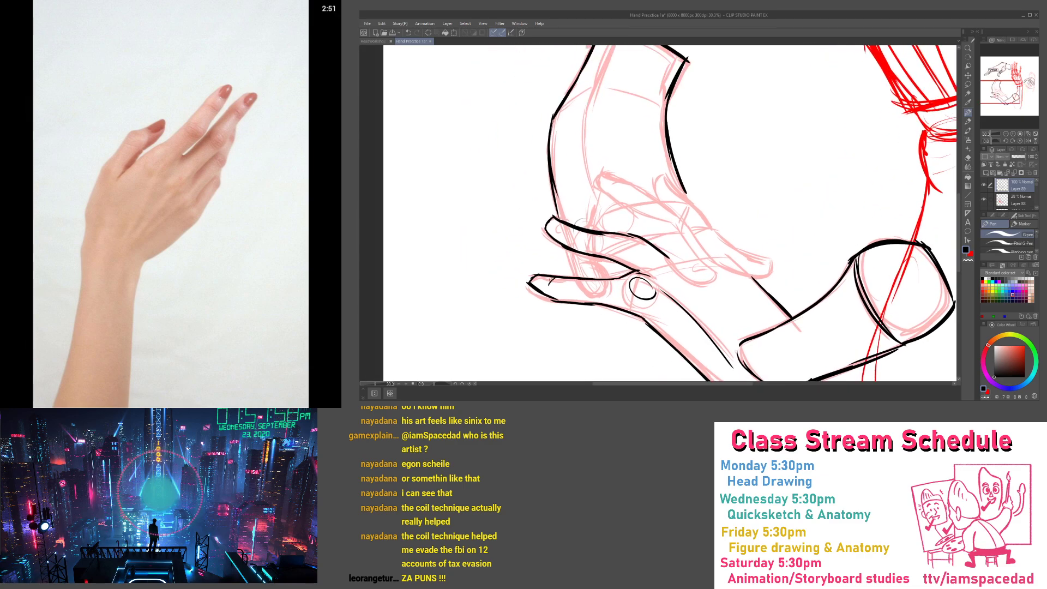
drag(563, 225, 554, 229)
Ink the upper forearm's side plane line, the curved wrist line and the plane line down the back of the hand
drag(606, 115, 592, 245)
mouse_move(607, 159)
mouse_down()
mouse_move(582, 227)
mouse_move(647, 236)
mouse_up()
mouse_move(545, 241)
mouse_down()
mouse_move(575, 218)
mouse_move(578, 314)
mouse_up()
scroll(575, 262, down, 2)
scroll(579, 284, up, 1)
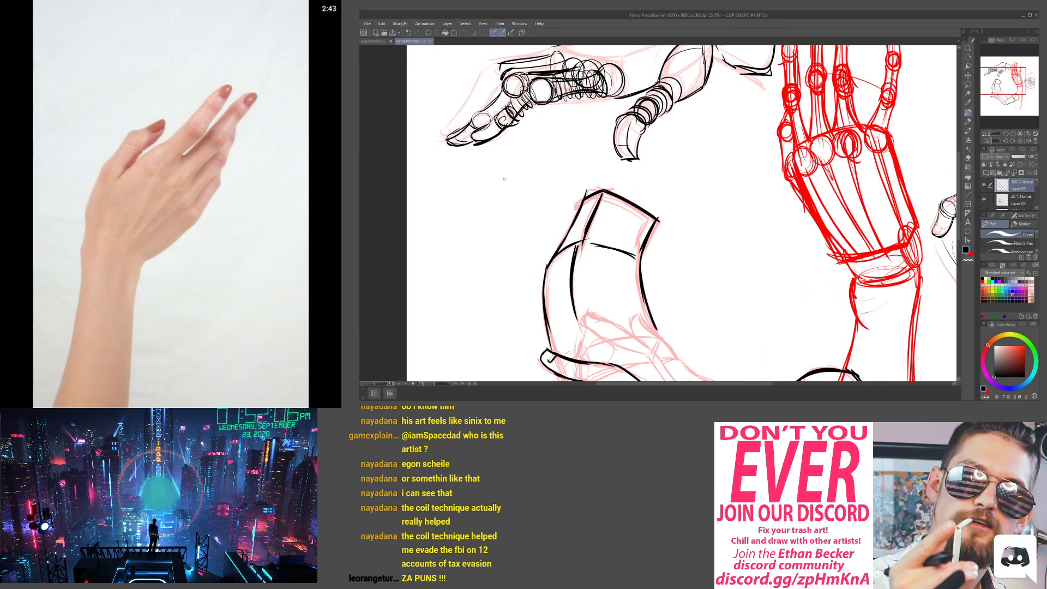
scroll(504, 179, down, 5)
scroll(556, 205, up, 1)
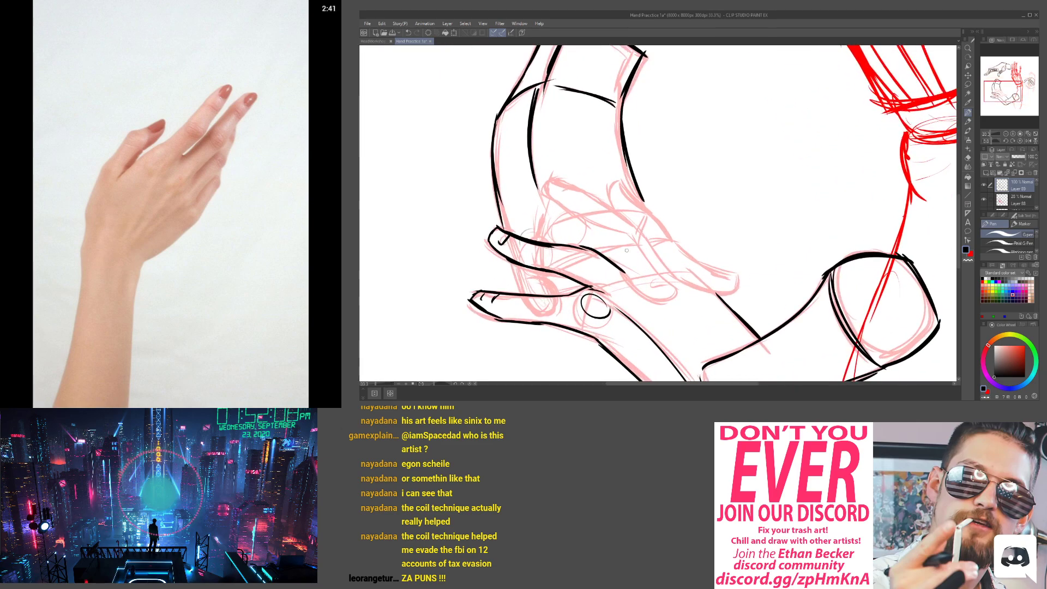
Ink the overlapping finger that crosses the lower palm, closing its rounded tip and adding a fingernail
scroll(571, 213, up, 1)
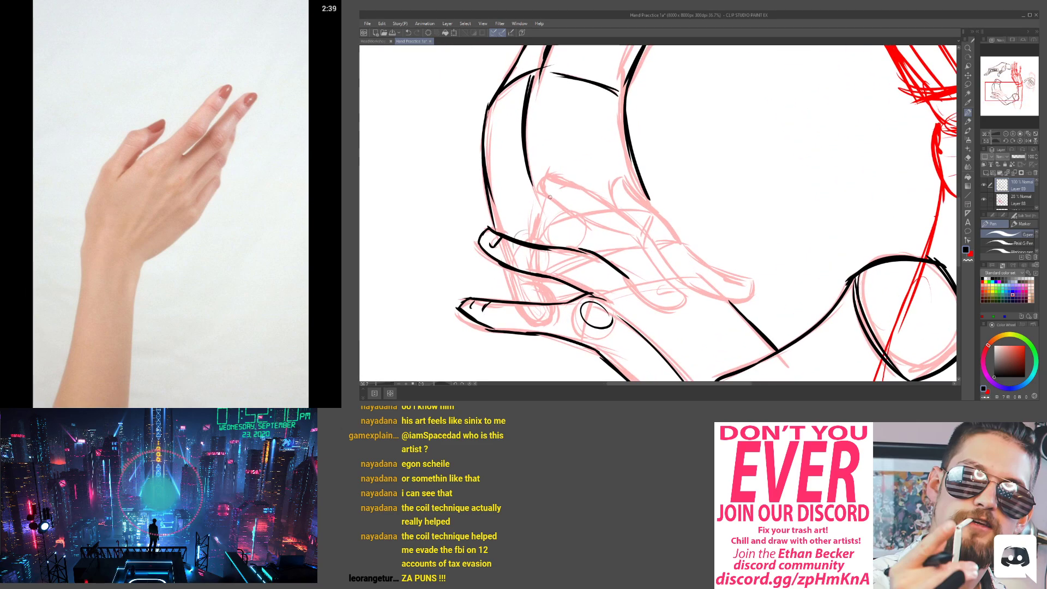
mouse_move(565, 207)
mouse_down()
mouse_move(646, 251)
mouse_move(686, 310)
mouse_move(661, 312)
mouse_up()
scroll(626, 276, up, 1)
mouse_move(625, 276)
mouse_down()
mouse_move(647, 303)
mouse_move(679, 317)
mouse_move(654, 310)
mouse_move(667, 284)
mouse_up()
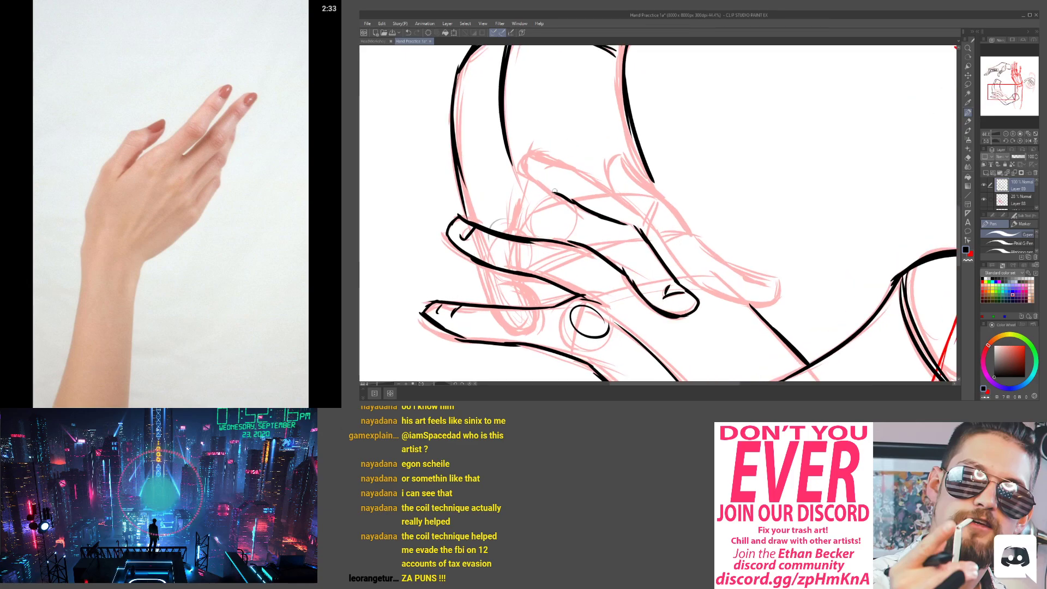
Ink the remaining crossing fingers over the lower palm with their tips and fingernails, plus the short finger beside them
mouse_move(555, 191)
mouse_down()
mouse_move(540, 202)
mouse_move(521, 157)
mouse_move(539, 148)
mouse_move(638, 211)
mouse_move(672, 252)
mouse_up()
drag(560, 173, 536, 159)
mouse_move(611, 194)
mouse_down()
mouse_move(613, 161)
mouse_move(663, 197)
mouse_up()
mouse_move(661, 238)
mouse_down()
mouse_move(781, 282)
mouse_move(780, 297)
mouse_move(693, 282)
mouse_move(766, 282)
mouse_up()
scroll(767, 282, down, 1)
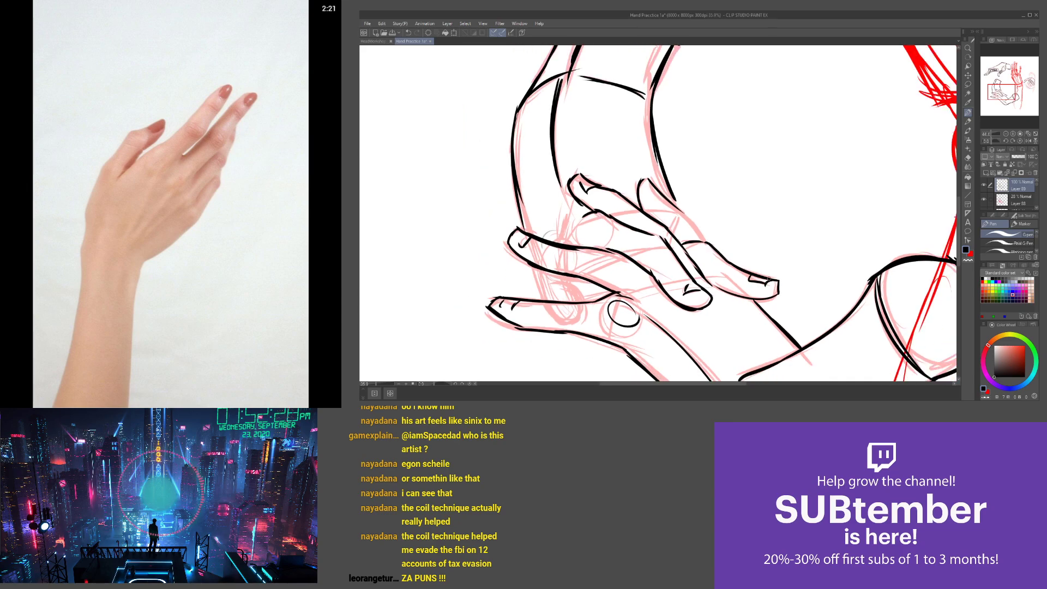
scroll(516, 195, down, 1)
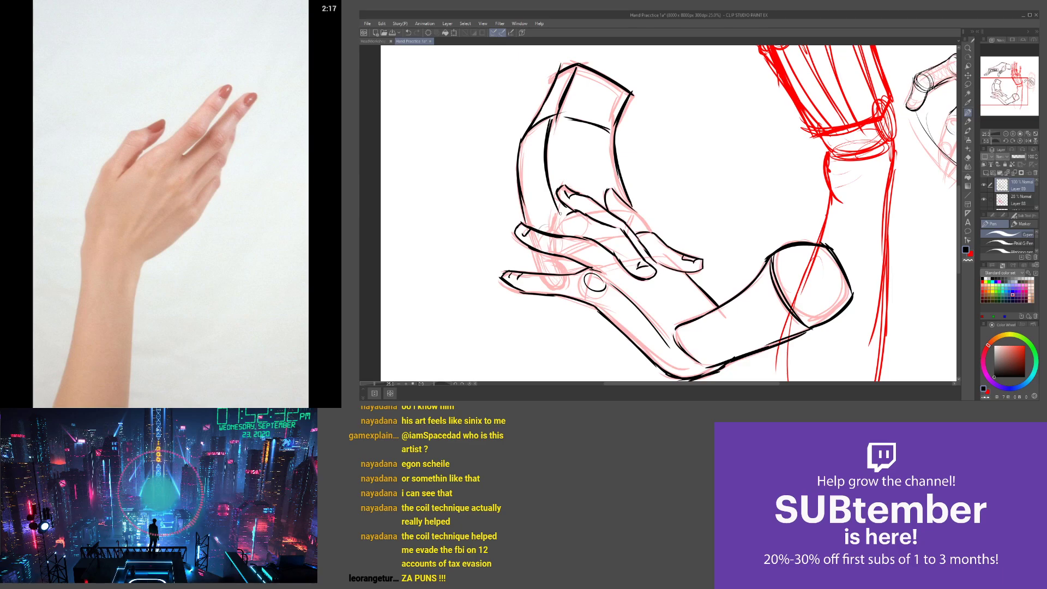
Add a second light knuckle circle on the lower hand and a curved joint line on the crossing finger
scroll(557, 221, up, 1)
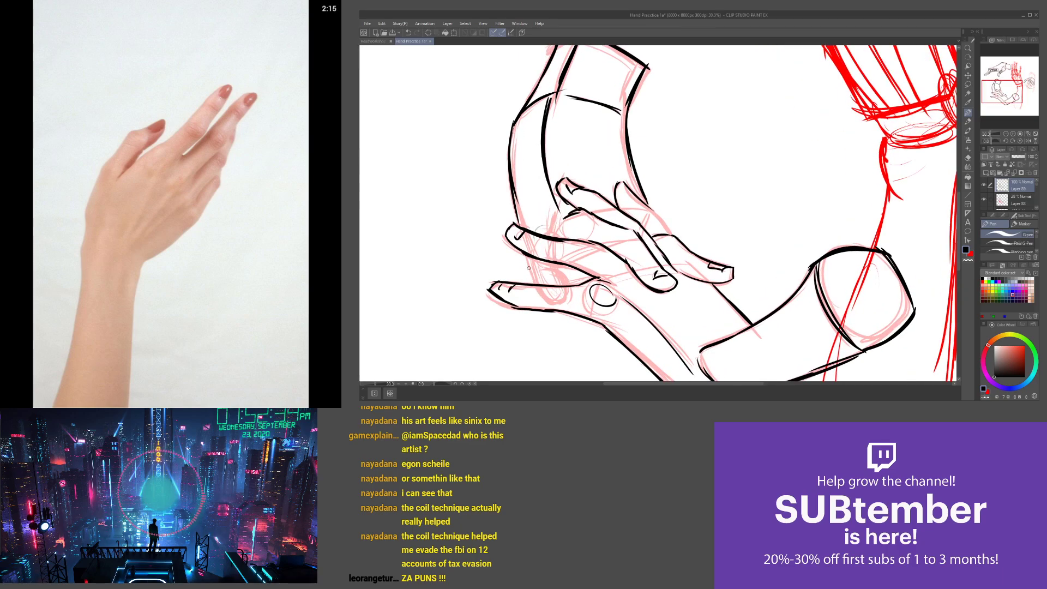
scroll(529, 267, up, 1)
scroll(572, 264, down, 2)
scroll(625, 267, up, 2)
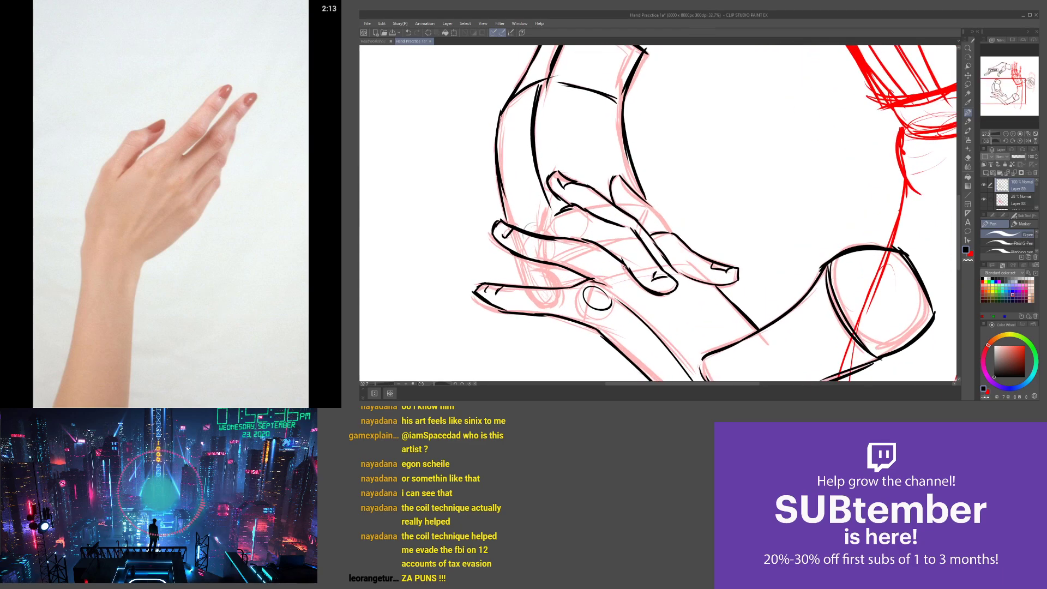
mouse_move(625, 267)
mouse_down()
mouse_move(604, 280)
mouse_move(628, 271)
mouse_up()
drag(616, 236, 632, 231)
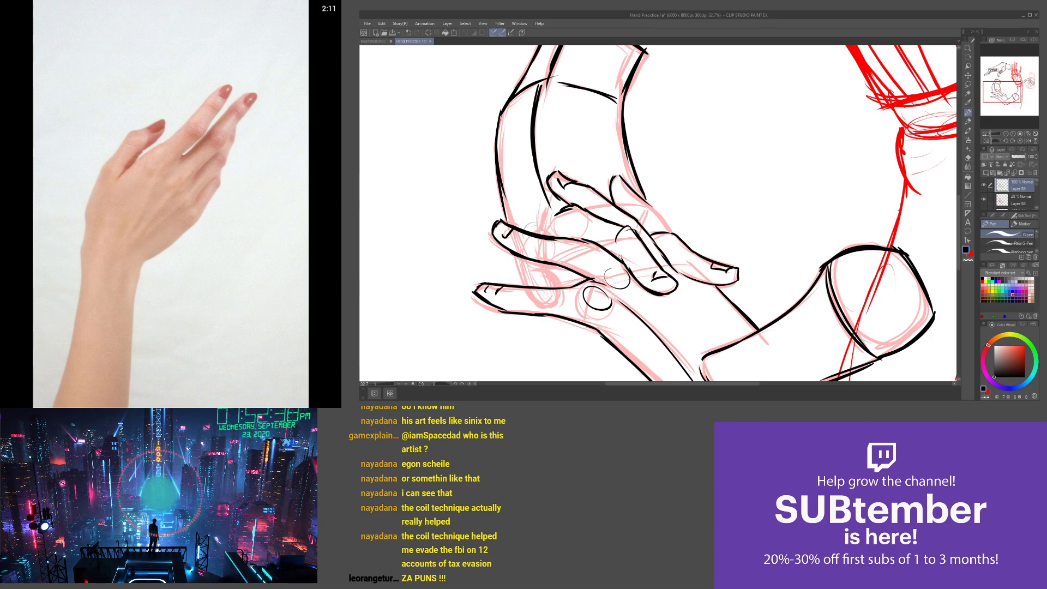
Detail the fingers with a nail on the short fingertip, joint creases and small curved knuckle marks
scroll(635, 234, up, 1)
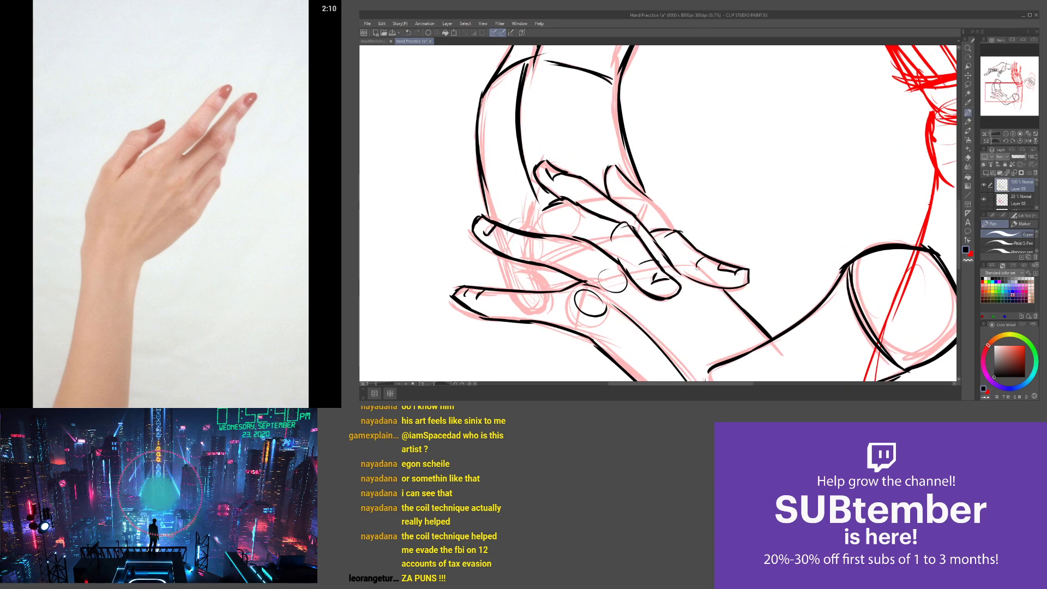
mouse_move(652, 201)
mouse_down()
mouse_move(676, 229)
mouse_move(635, 203)
mouse_up()
scroll(676, 229, up, 2)
drag(632, 188, 619, 183)
scroll(611, 158, down, 2)
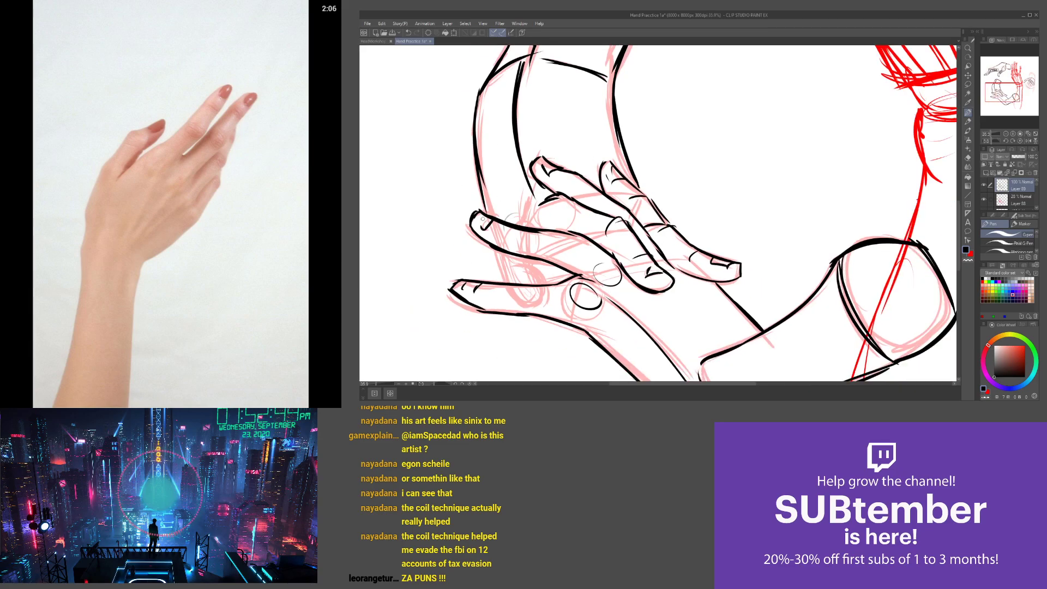
scroll(569, 234, up, 2)
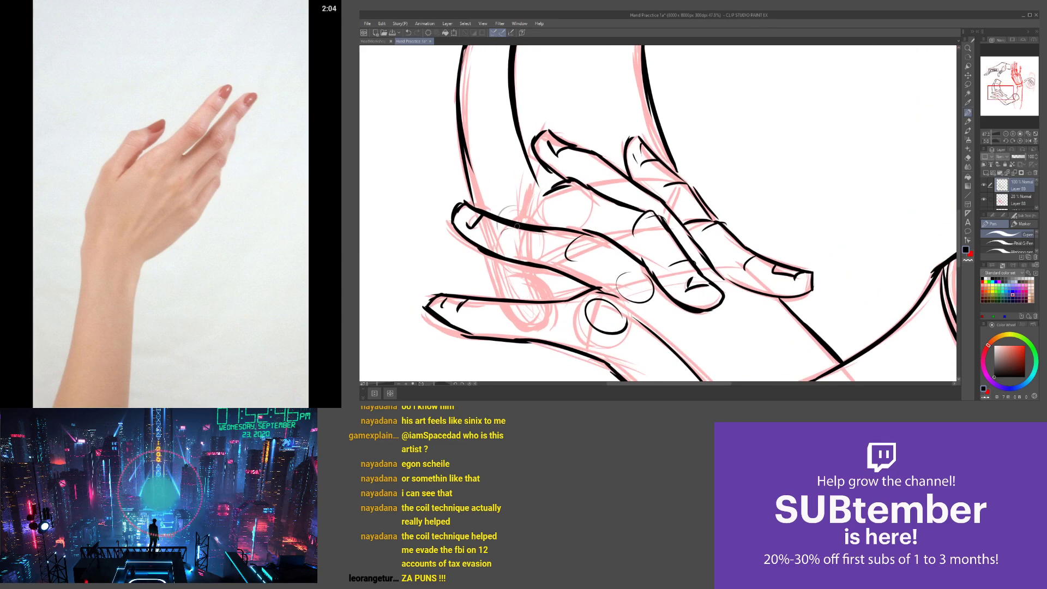
drag(507, 225, 504, 246)
scroll(496, 316, down, 2)
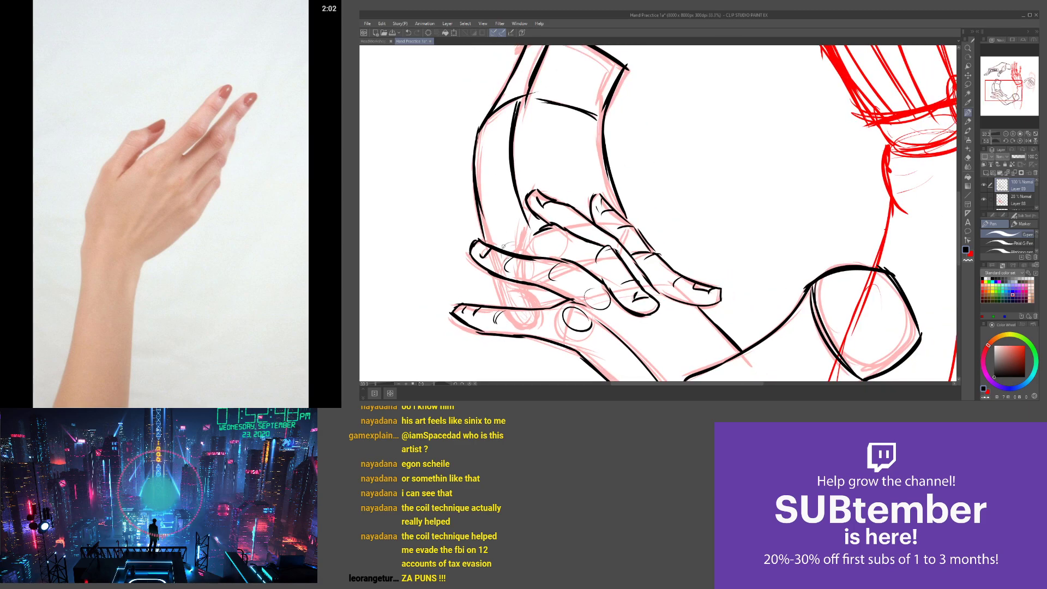
Add a short line on the lower hand's palm above the thumb-side fingers and thicken the forearm's lower edge in black
drag(499, 304, 523, 295)
key(e)
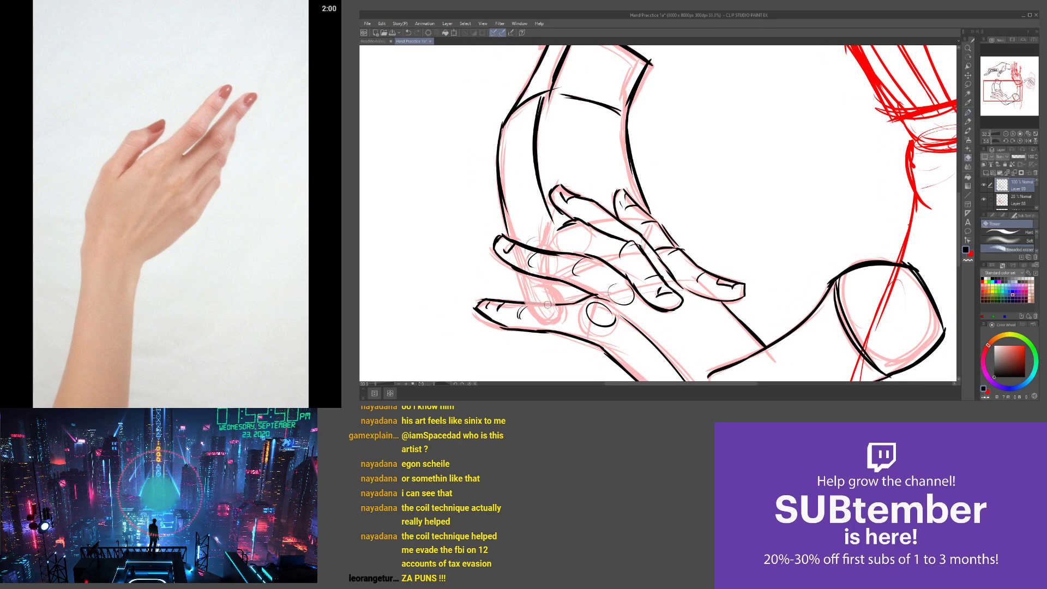
click(968, 112)
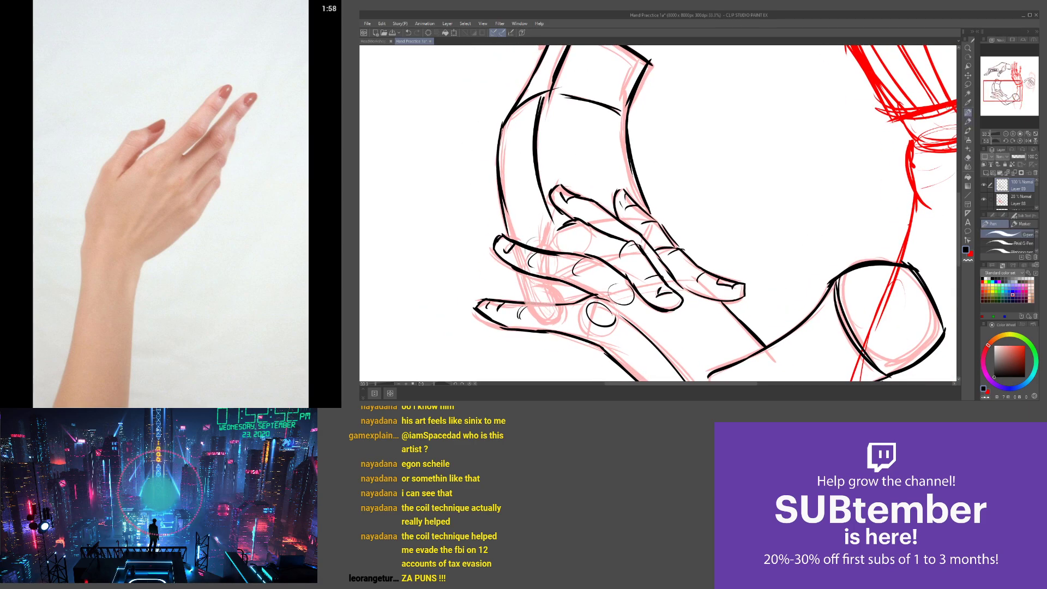
mouse_move(509, 268)
mouse_down()
mouse_move(554, 310)
mouse_move(545, 259)
mouse_up()
drag(582, 223, 581, 233)
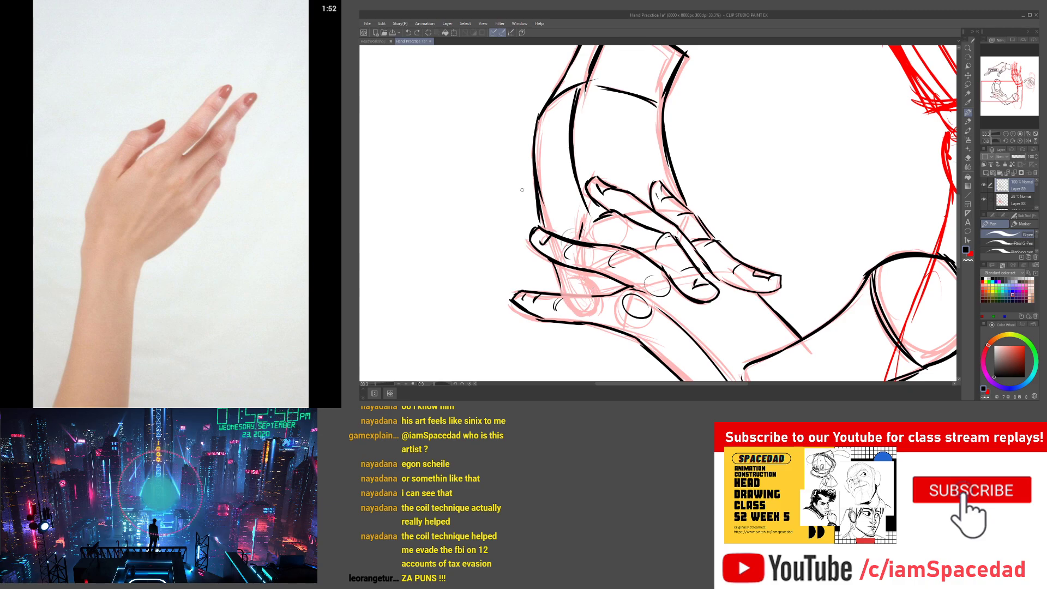
scroll(542, 131, down, 5)
drag(676, 102, 606, 174)
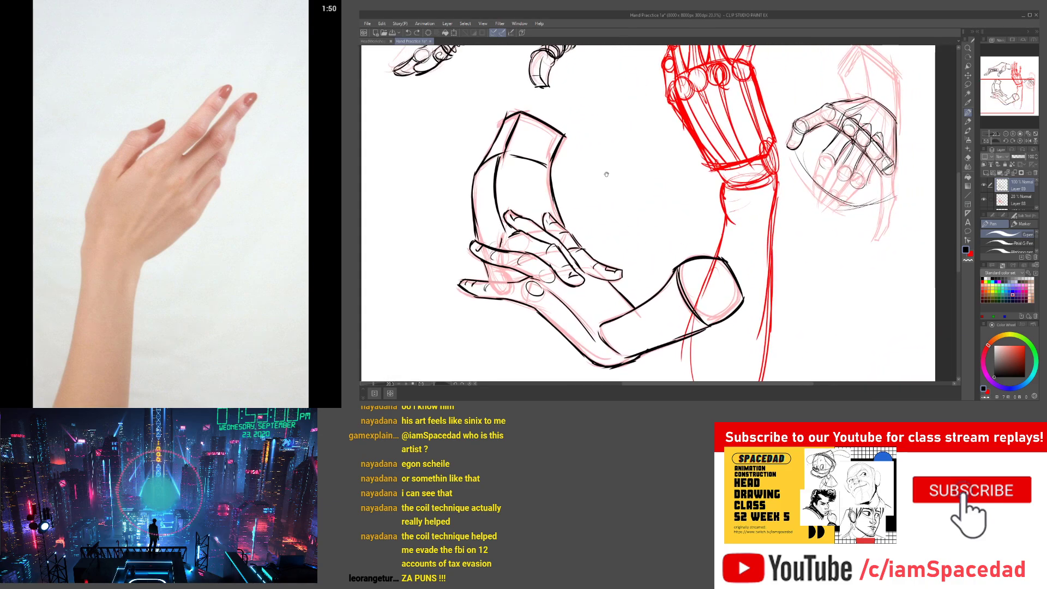
scroll(607, 174, up, 2)
drag(772, 339, 729, 367)
mouse_move(771, 341)
mouse_down()
mouse_move(715, 369)
mouse_move(703, 304)
mouse_move(659, 331)
mouse_up()
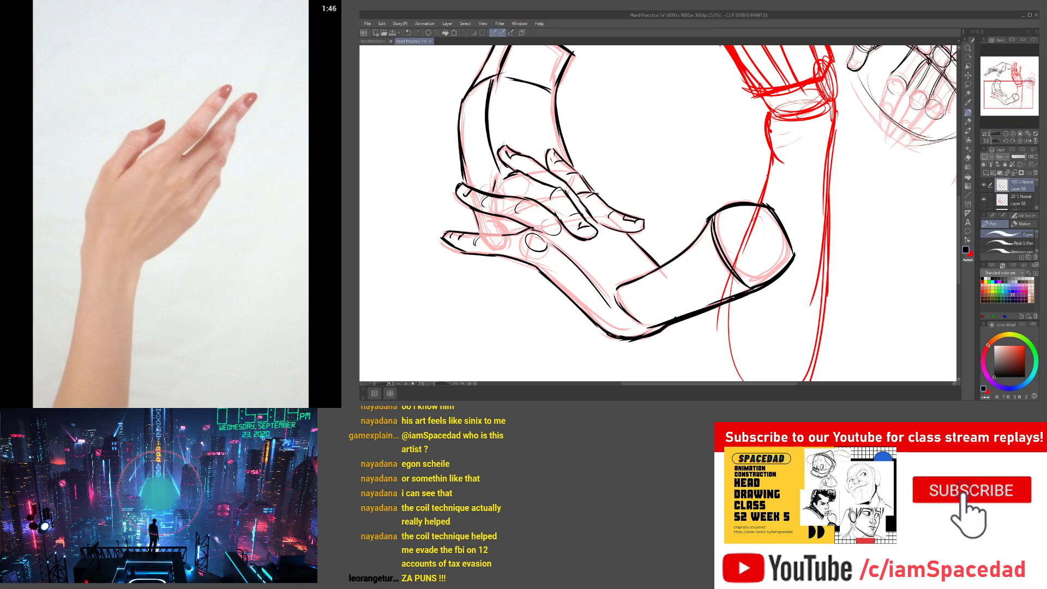
drag(532, 132, 598, 214)
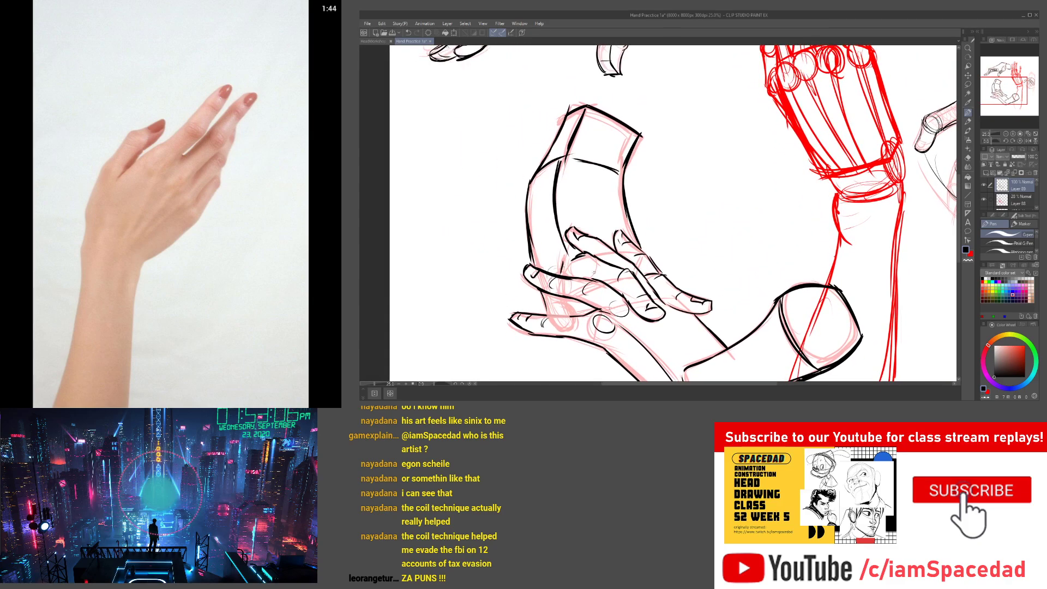
scroll(598, 214, down, 3)
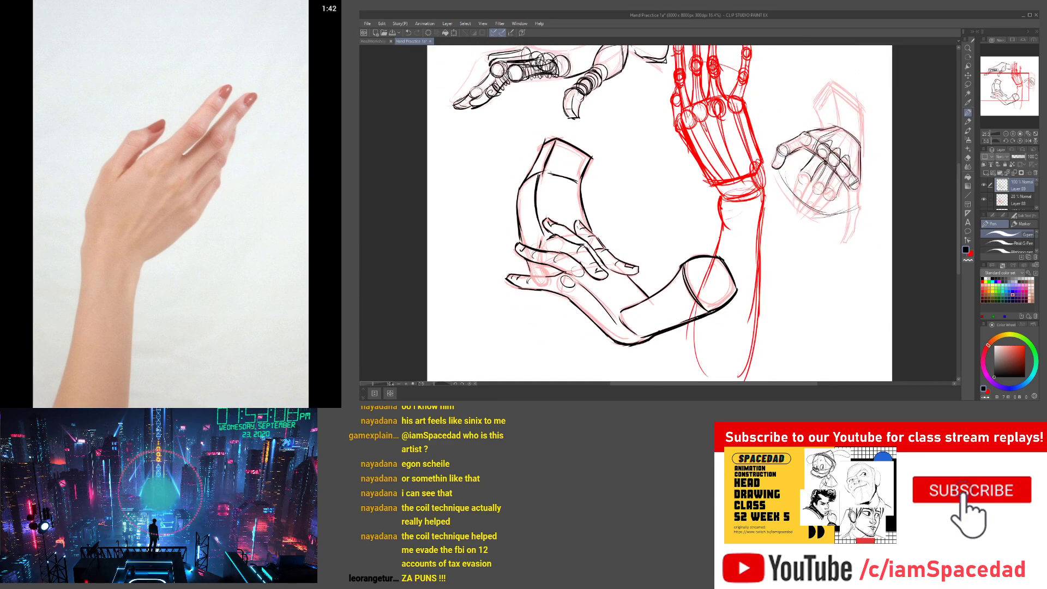
scroll(656, 216, down, 2)
drag(656, 216, 621, 153)
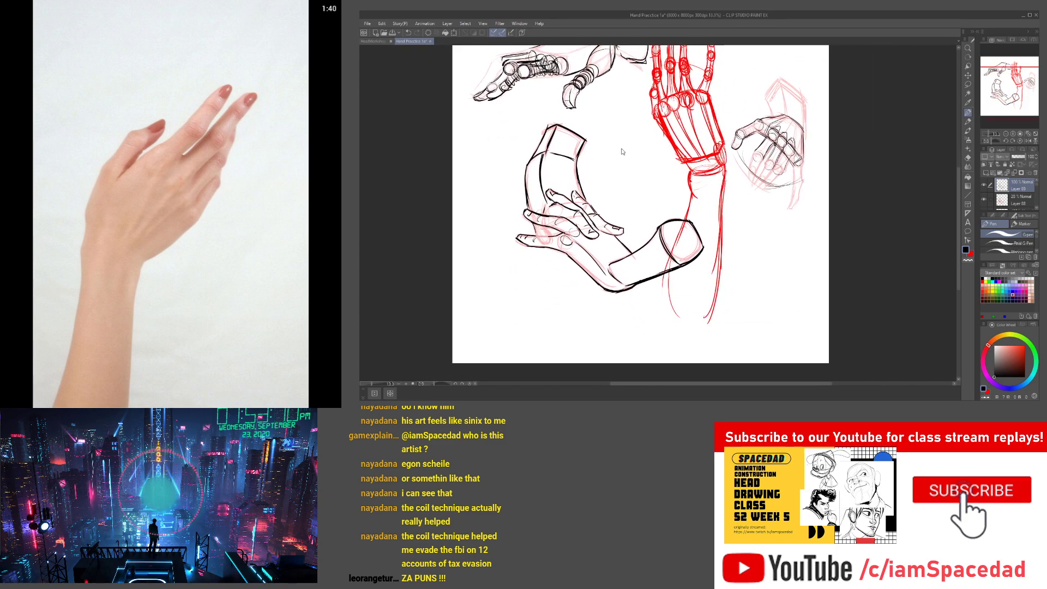
Add a new layer and outline a tapered palm block in black in the empty area below the small hand
click(985, 172)
drag(938, 176, 806, 376)
drag(736, 204, 732, 89)
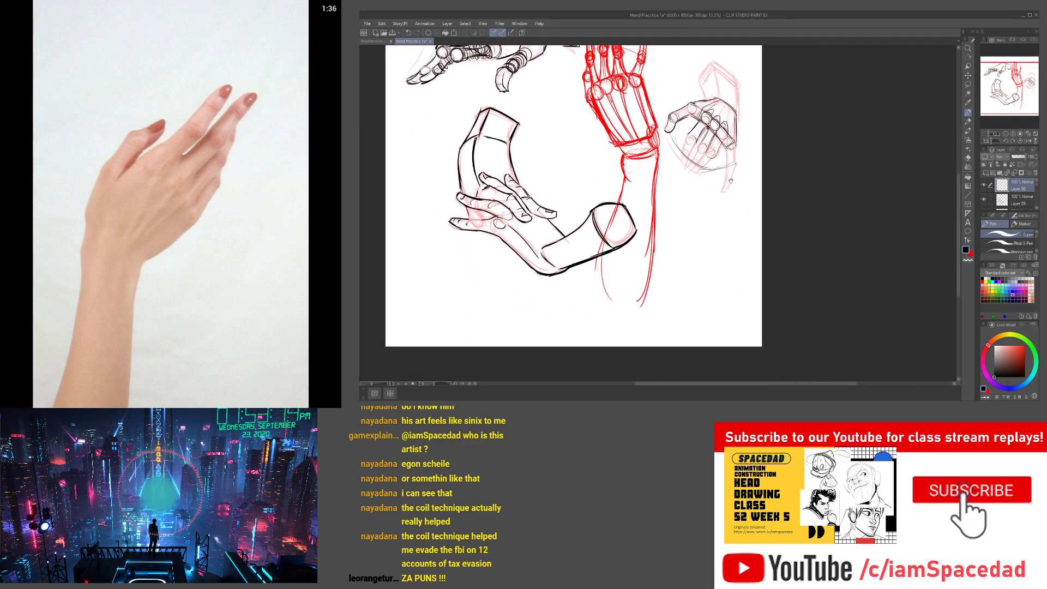
mouse_move(719, 260)
mouse_down()
mouse_move(729, 208)
mouse_move(745, 245)
mouse_up()
scroll(731, 208, up, 1)
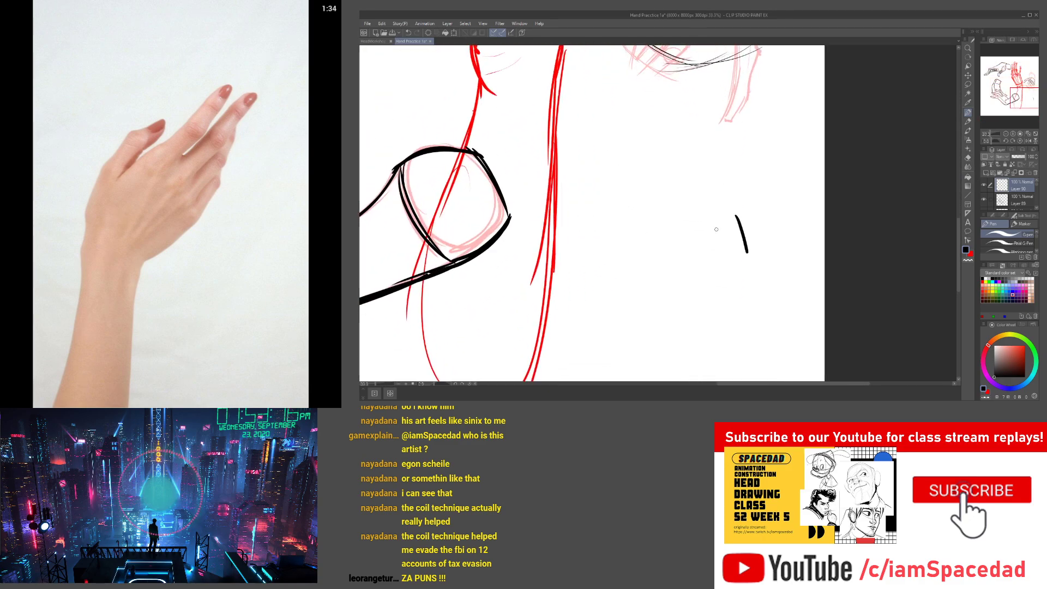
mouse_move(666, 235)
mouse_down()
mouse_move(739, 216)
mouse_move(677, 233)
mouse_move(619, 292)
mouse_up()
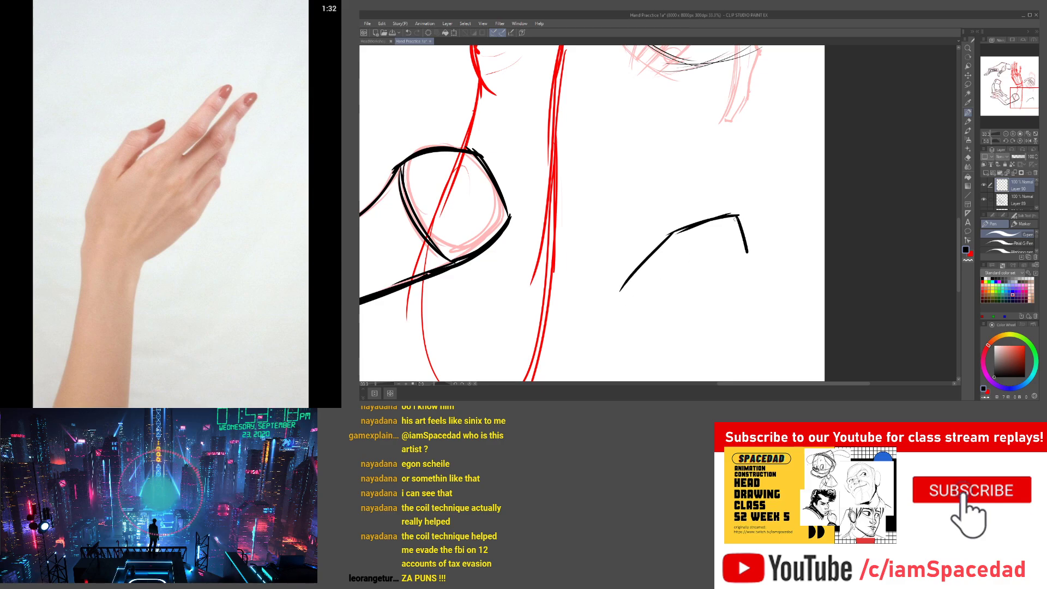
mouse_move(738, 216)
mouse_down()
mouse_move(688, 281)
mouse_move(710, 252)
mouse_move(698, 296)
mouse_move(737, 214)
mouse_move(747, 259)
mouse_move(717, 348)
mouse_up()
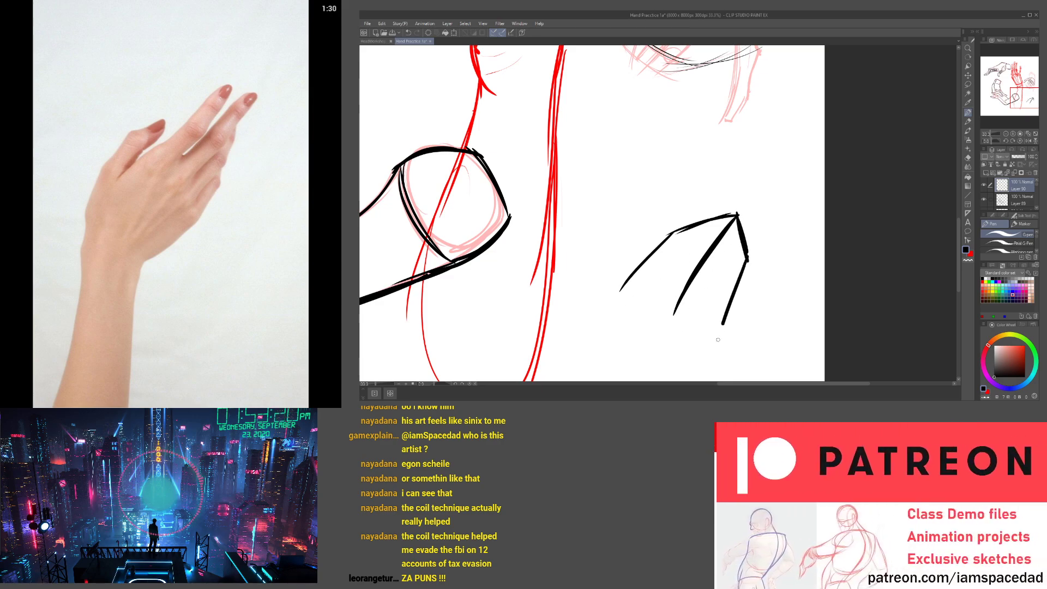
drag(731, 226, 671, 327)
Close the palm block's near end, connect its lower corners, and shade the end face with hatching strokes
mouse_move(610, 322)
mouse_down()
mouse_move(676, 323)
mouse_move(599, 330)
mouse_move(686, 225)
mouse_move(623, 288)
mouse_move(607, 242)
mouse_move(657, 286)
mouse_up()
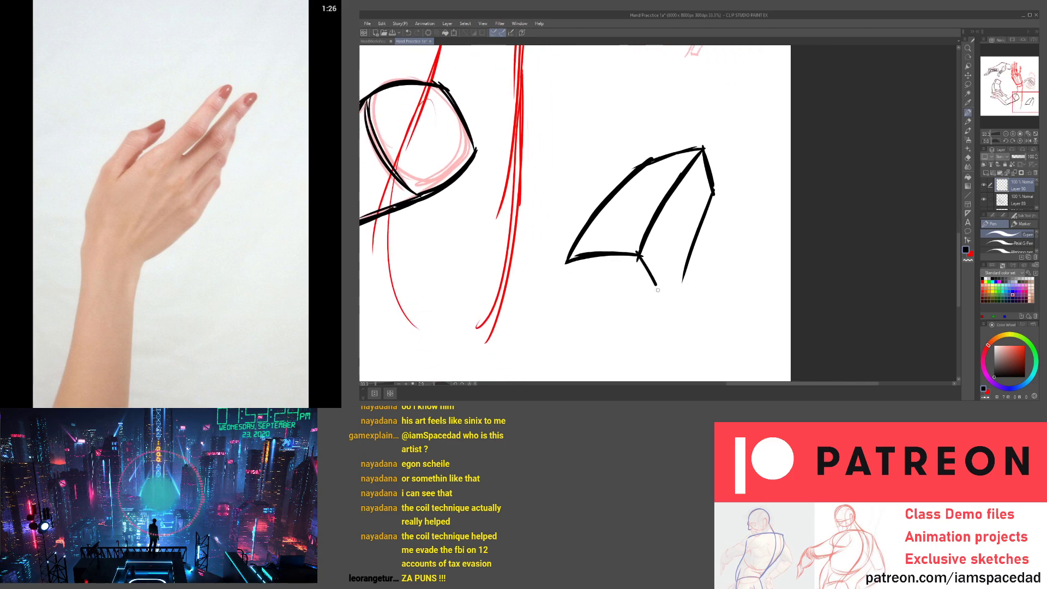
drag(641, 251, 665, 304)
mouse_move(716, 190)
mouse_down()
mouse_move(670, 308)
mouse_move(585, 293)
mouse_up()
drag(664, 306, 581, 293)
mouse_move(565, 265)
mouse_down()
mouse_move(584, 295)
mouse_move(642, 163)
mouse_up()
mouse_move(638, 256)
mouse_down()
mouse_move(632, 279)
mouse_move(625, 258)
mouse_move(591, 262)
mouse_move(586, 295)
mouse_move(675, 309)
mouse_up()
Examine the lower hand study's overlapping fingers and palm against the reference photo
drag(549, 286, 497, 256)
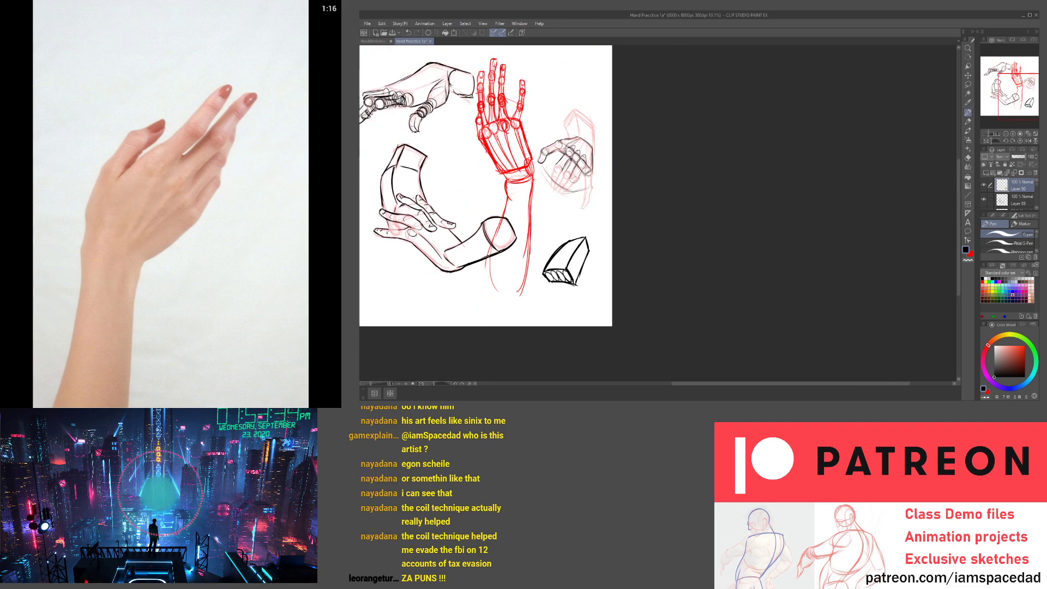
mouse_move(388, 173)
mouse_down()
mouse_move(508, 254)
mouse_move(529, 200)
mouse_up()
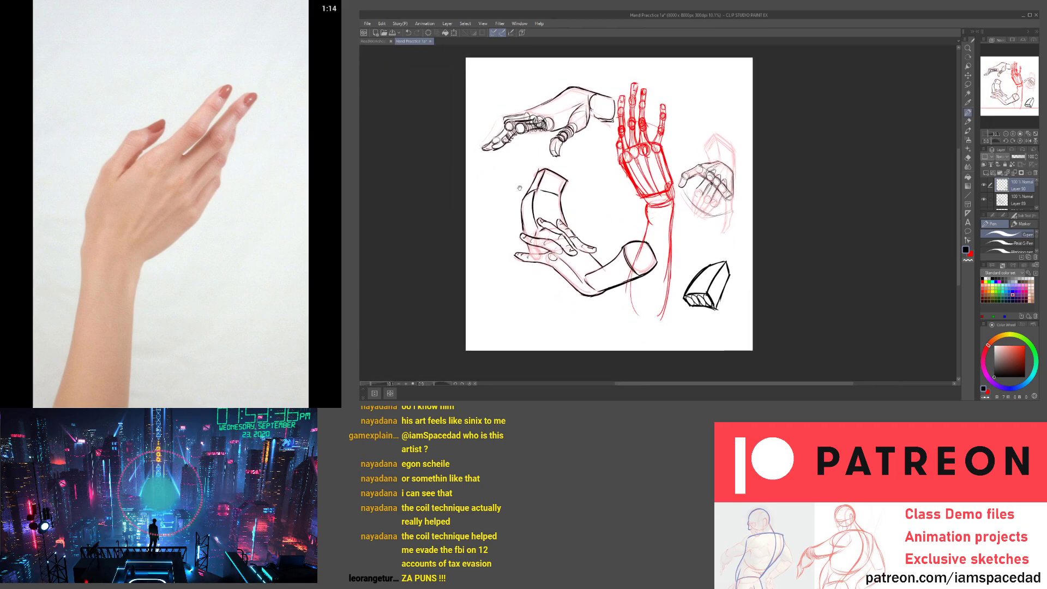
scroll(504, 191, up, 3)
scroll(504, 192, up, 2)
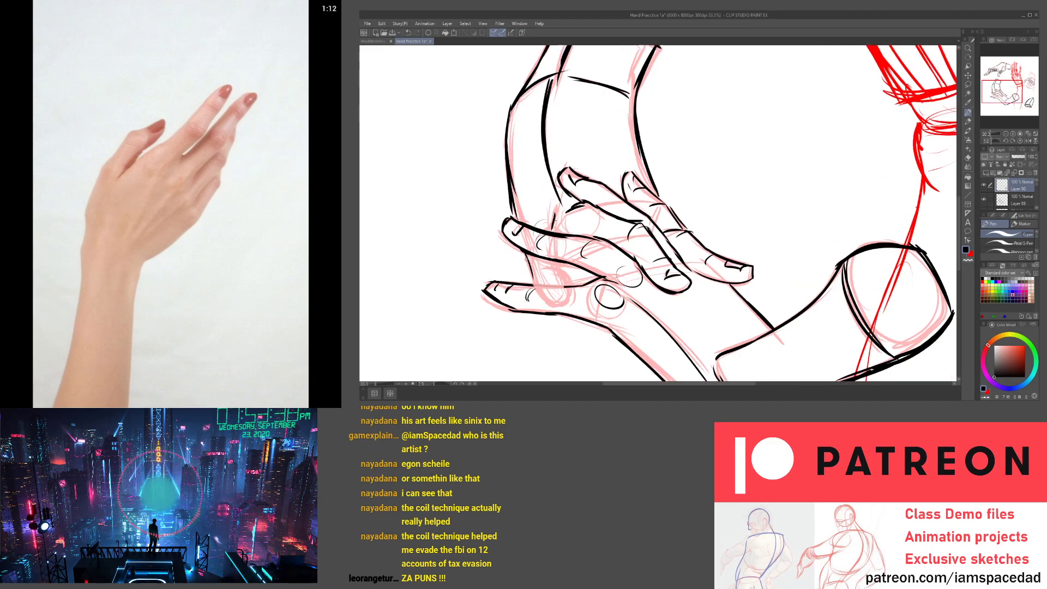
scroll(512, 207, down, 1)
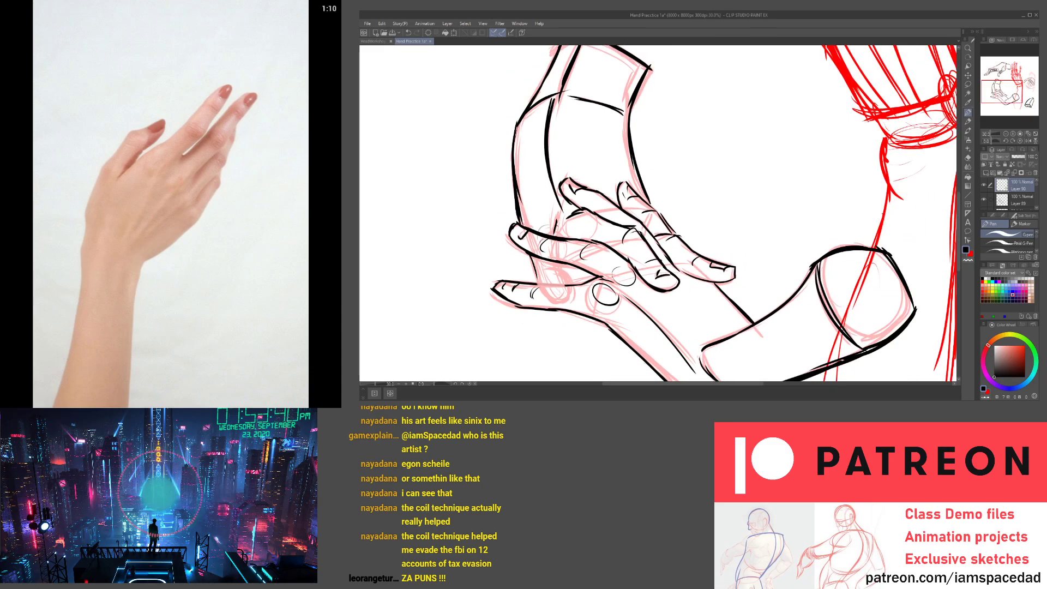
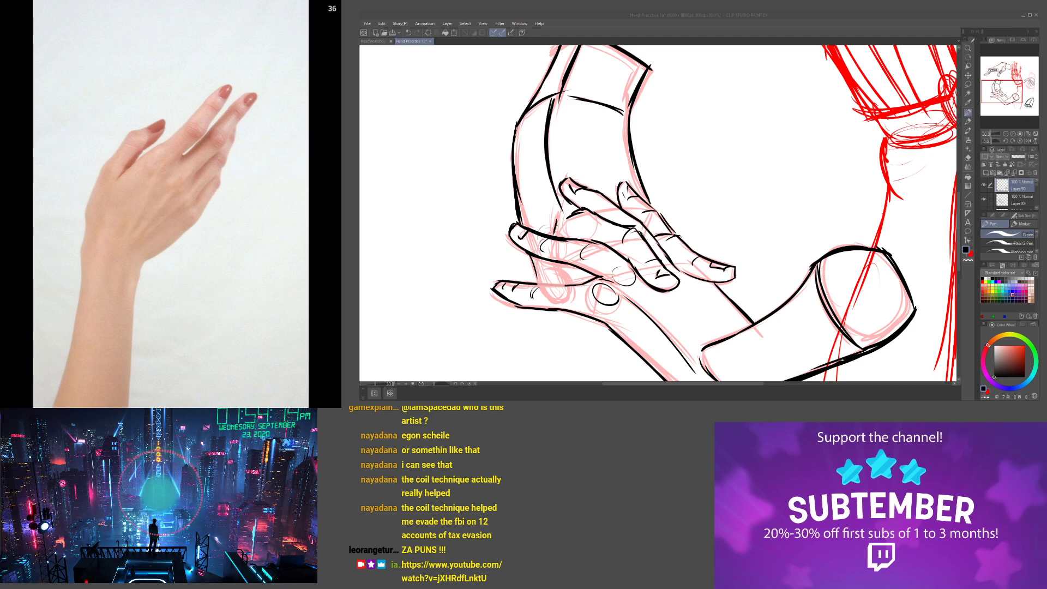
click(636, 29)
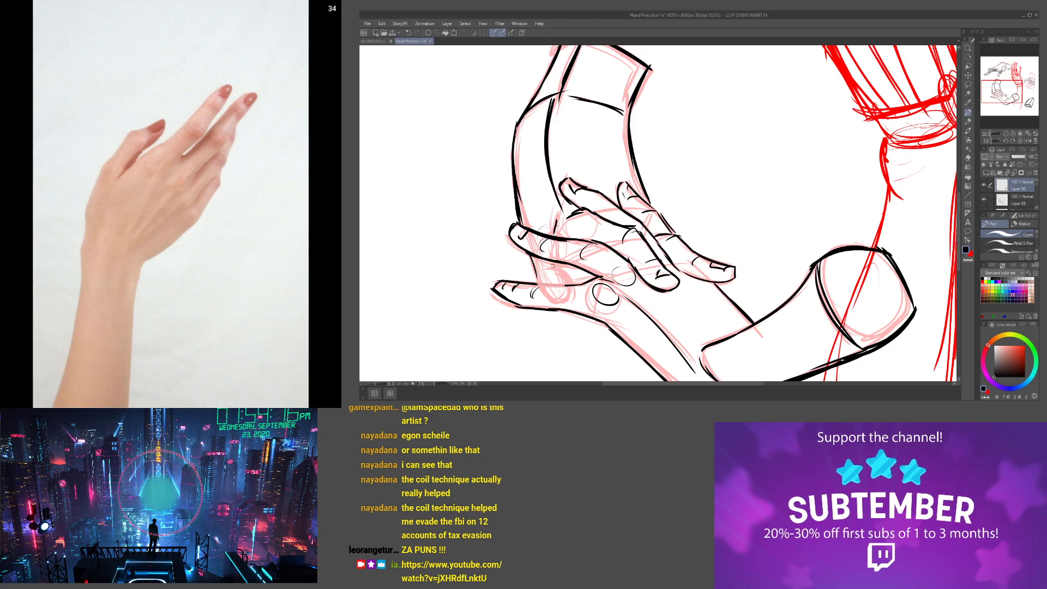
drag(581, 199, 624, 231)
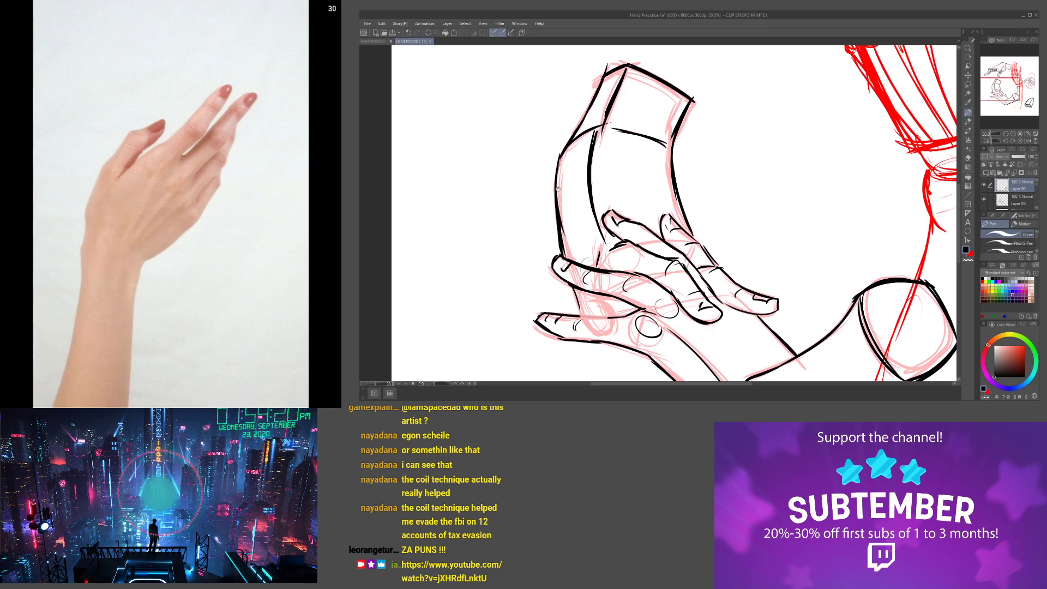
scroll(561, 243, up, 2)
mouse_move(572, 213)
mouse_down()
mouse_move(609, 133)
mouse_move(579, 190)
mouse_move(607, 172)
mouse_move(678, 208)
mouse_up()
drag(609, 168, 685, 219)
drag(655, 262, 632, 198)
drag(654, 146, 632, 198)
drag(620, 247, 634, 144)
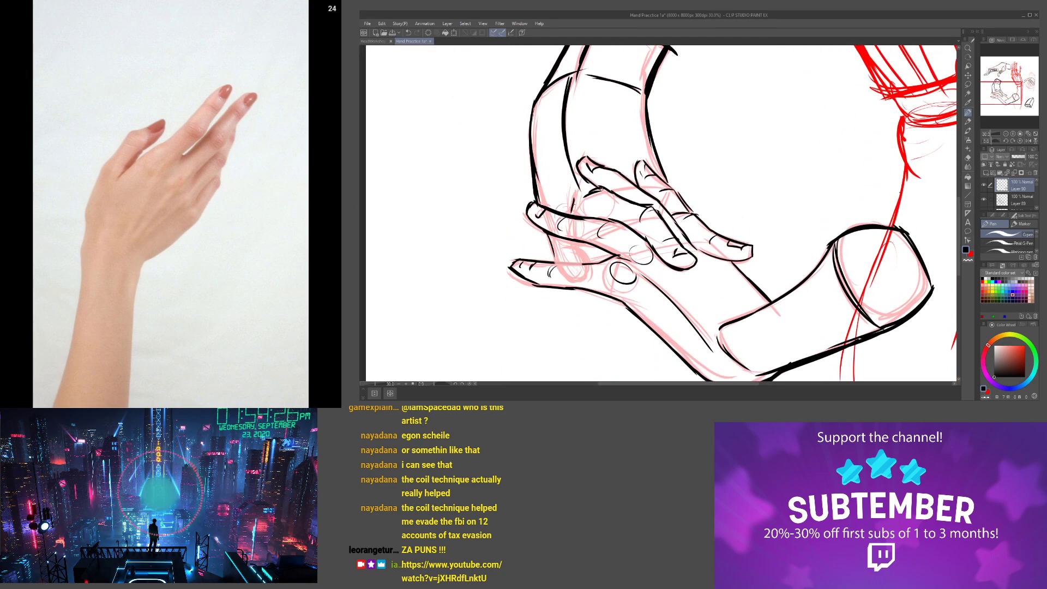
mouse_move(607, 195)
mouse_down()
mouse_move(727, 243)
mouse_move(663, 222)
mouse_move(710, 241)
mouse_up()
drag(558, 210, 635, 211)
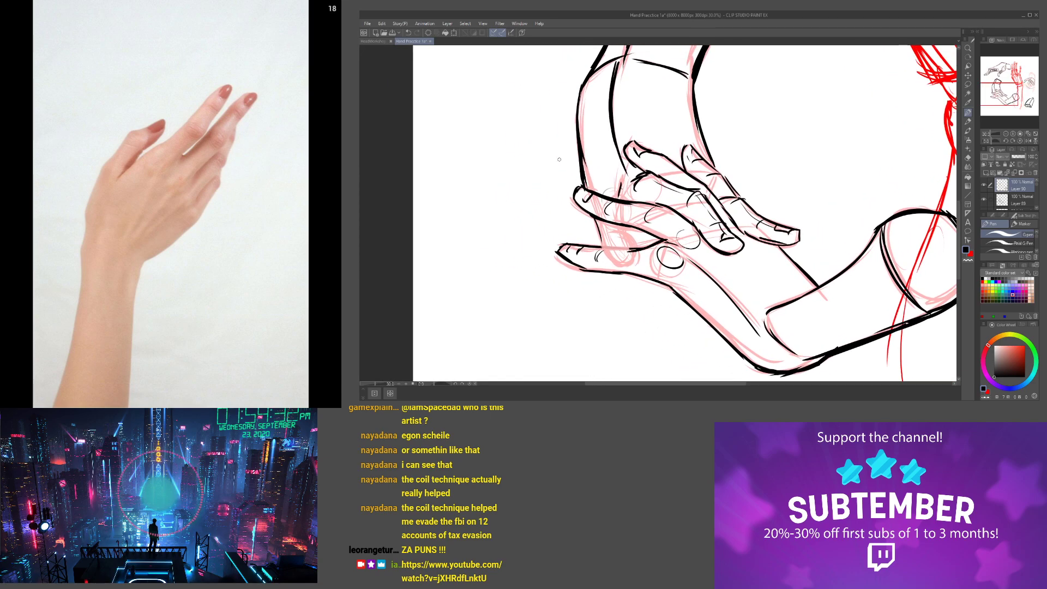
Create a new layer folder and gather the layers of the current hand studies into it
scroll(559, 160, down, 5)
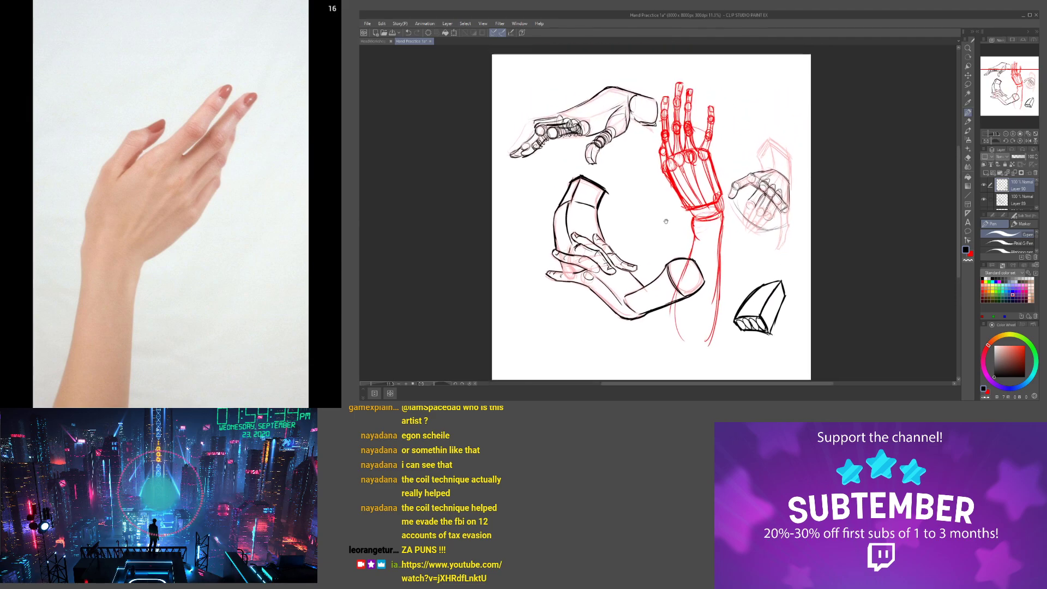
click(1000, 173)
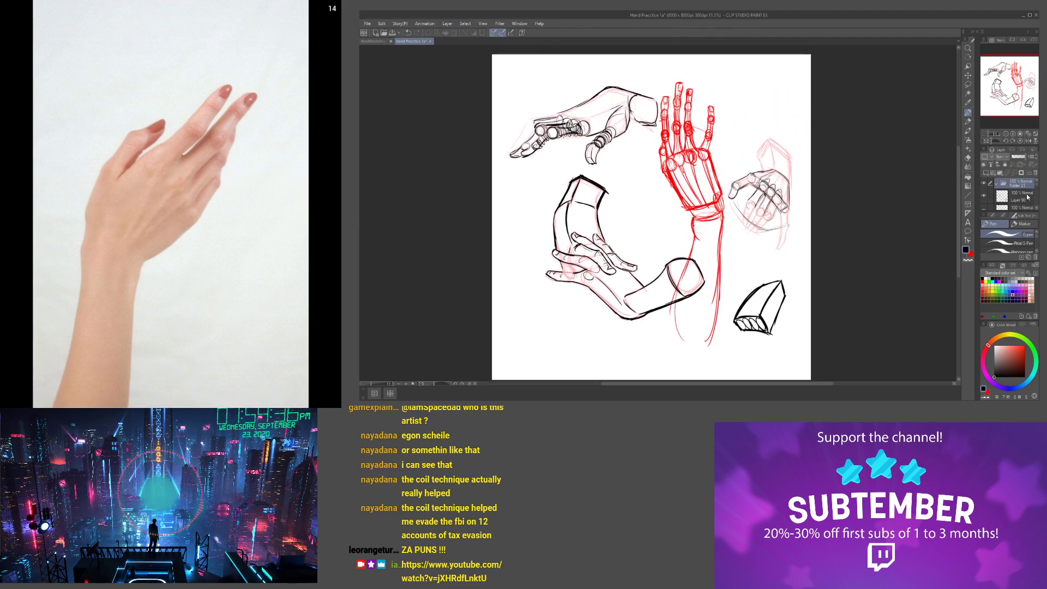
click(1016, 193)
scroll(1016, 194, down, 4)
scroll(1016, 194, up, 1)
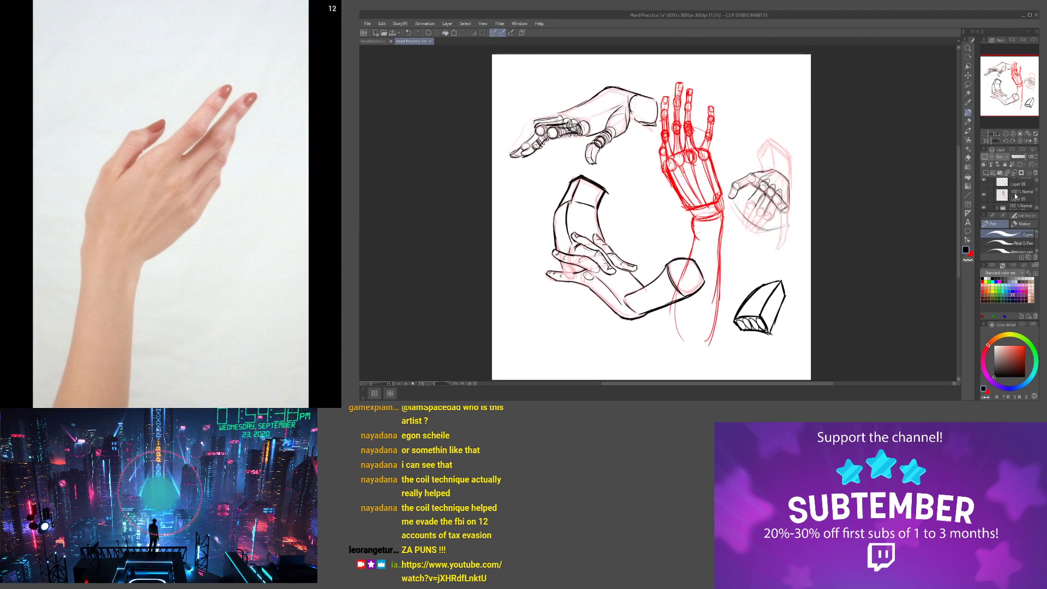
shift+click(1016, 196)
scroll(1015, 195, up, 3)
mouse_move(1016, 195)
mouse_down()
mouse_move(1014, 185)
mouse_move(983, 200)
mouse_up()
Collapse and hide the folder of finished studies, and add a new layer above it for the next study
click(1002, 185)
click(997, 184)
click(985, 173)
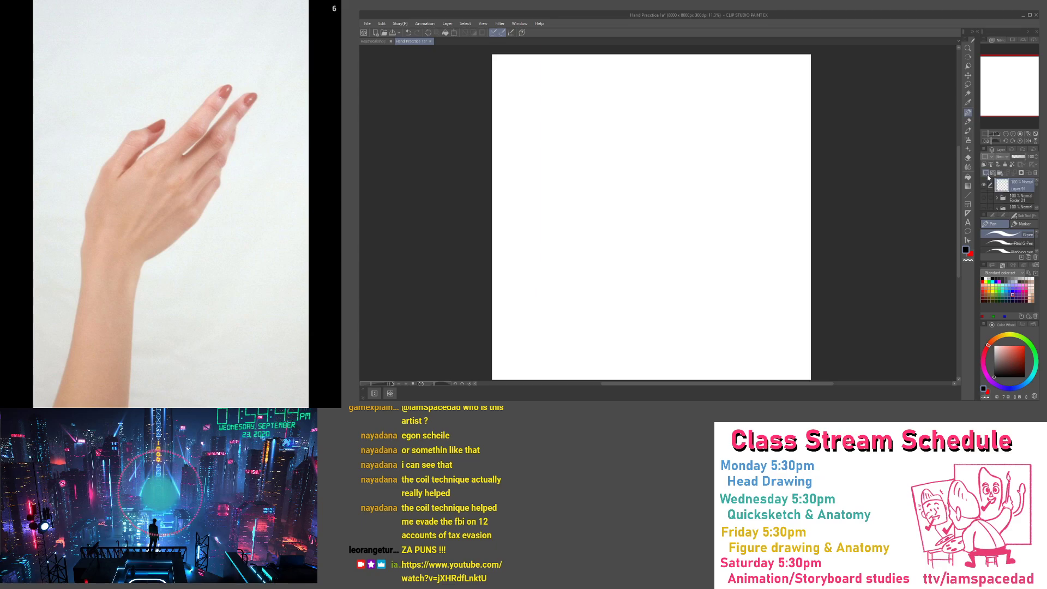
click(109, 3)
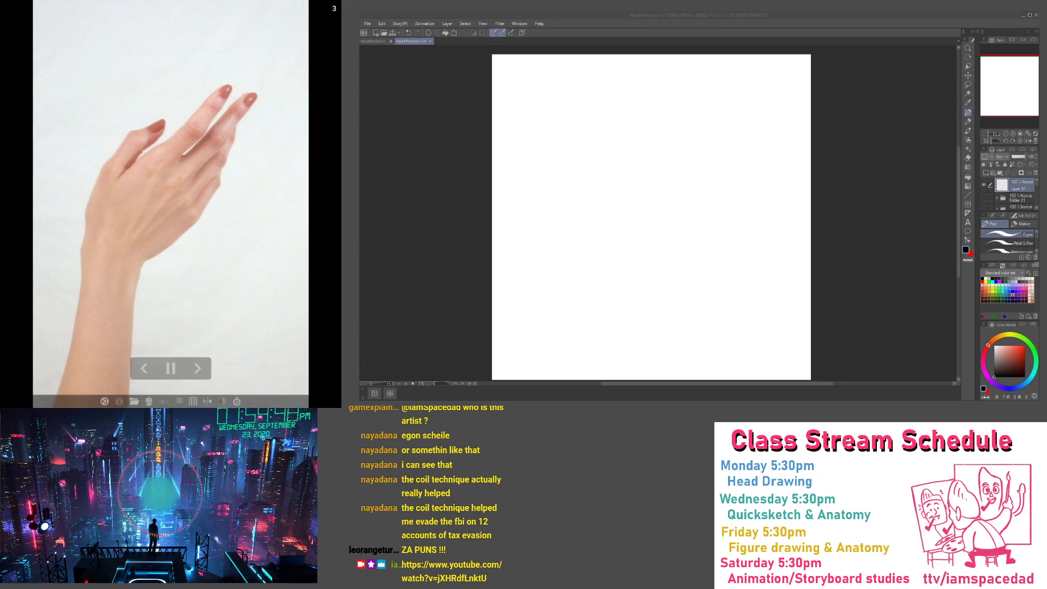
click(949, 119)
scroll(635, 190, up, 2)
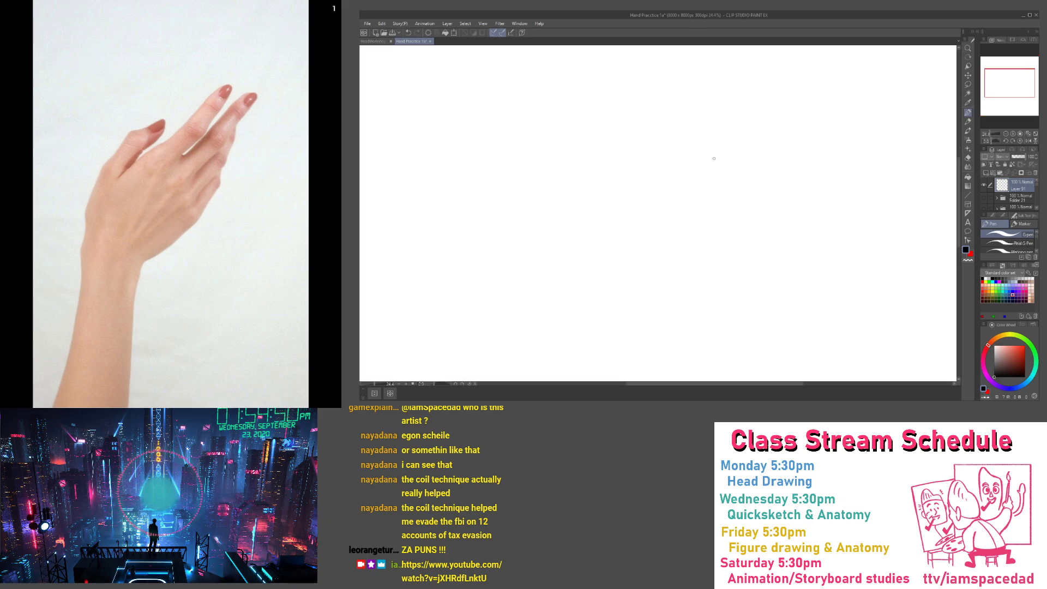
Rough in a palm box in black, outlining its slanted top plane and broad front face
mouse_move(706, 154)
mouse_down()
mouse_move(664, 147)
mouse_move(610, 195)
mouse_up()
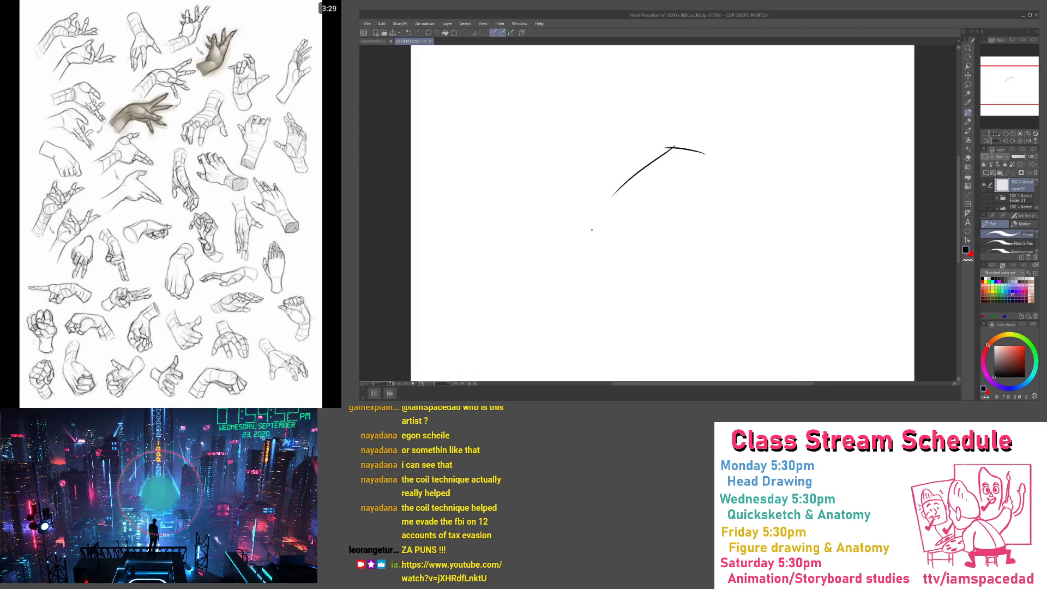
drag(671, 148, 592, 217)
mouse_move(709, 154)
mouse_down()
mouse_move(620, 228)
mouse_move(725, 240)
mouse_move(723, 262)
mouse_up()
drag(707, 156, 724, 266)
drag(714, 184, 720, 242)
mouse_move(660, 191)
mouse_down()
mouse_move(607, 243)
mouse_move(631, 300)
mouse_up()
drag(615, 242, 632, 318)
drag(724, 255, 640, 320)
Close the near end of the palm box's top plane and add the narrow side face with its lower edges
drag(615, 240, 582, 231)
mouse_move(584, 227)
mouse_down()
mouse_move(634, 173)
mouse_move(668, 156)
mouse_up()
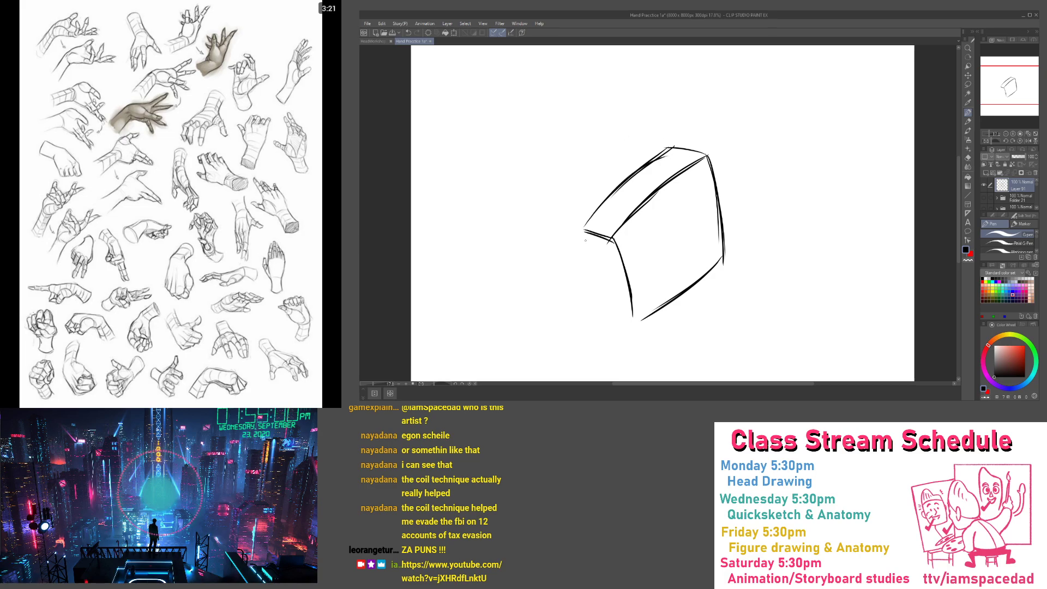
scroll(587, 243, down, 1)
drag(584, 234, 608, 301)
mouse_move(587, 236)
mouse_down()
mouse_move(608, 309)
mouse_move(631, 318)
mouse_move(681, 282)
mouse_up()
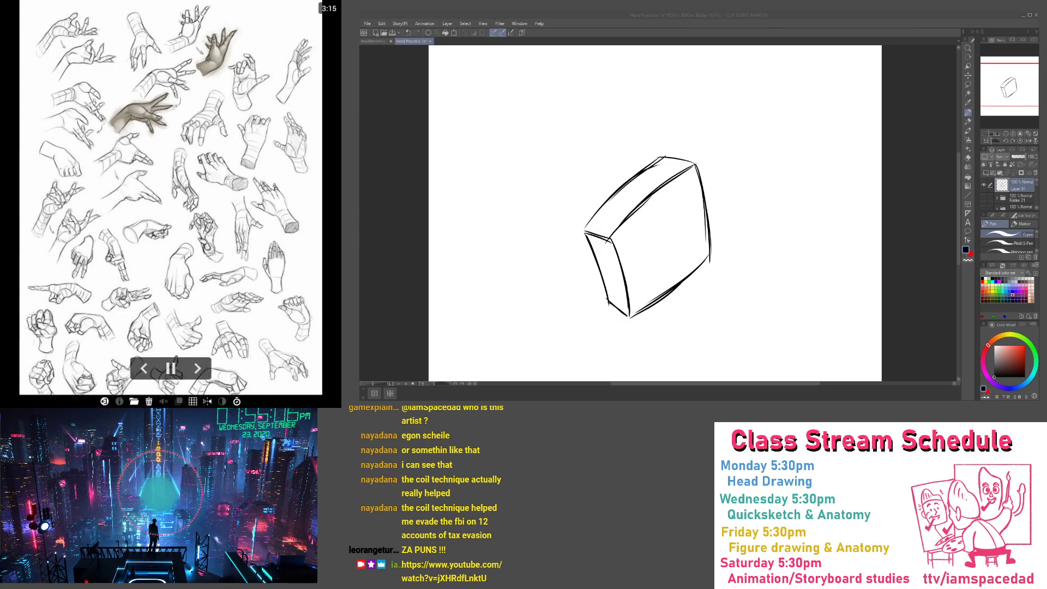
Draw a curved finger extending from the palm box's upper corner, with a blunt tip and curved joint lines
scroll(686, 176, up, 1)
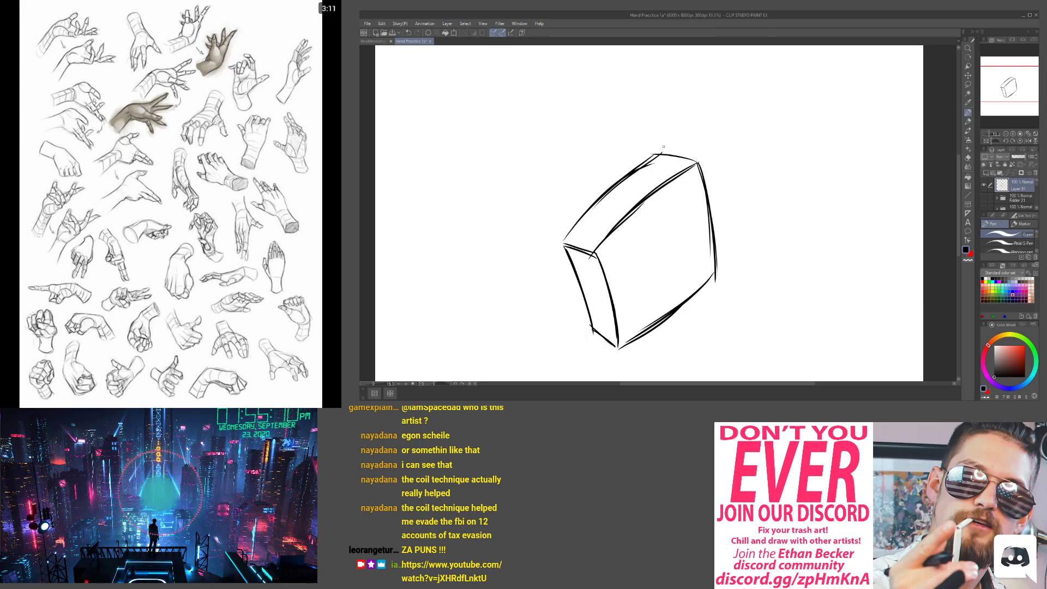
mouse_move(662, 149)
mouse_down()
mouse_move(610, 180)
mouse_move(709, 158)
mouse_up()
drag(610, 181, 740, 159)
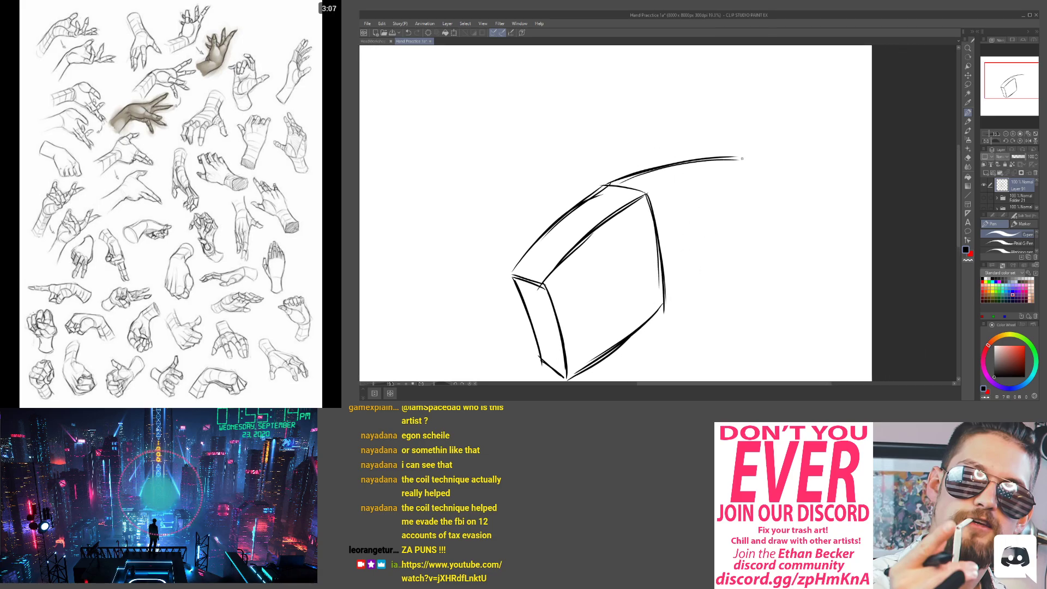
mouse_move(659, 209)
mouse_down()
mouse_move(765, 173)
mouse_move(623, 176)
mouse_move(746, 155)
mouse_up()
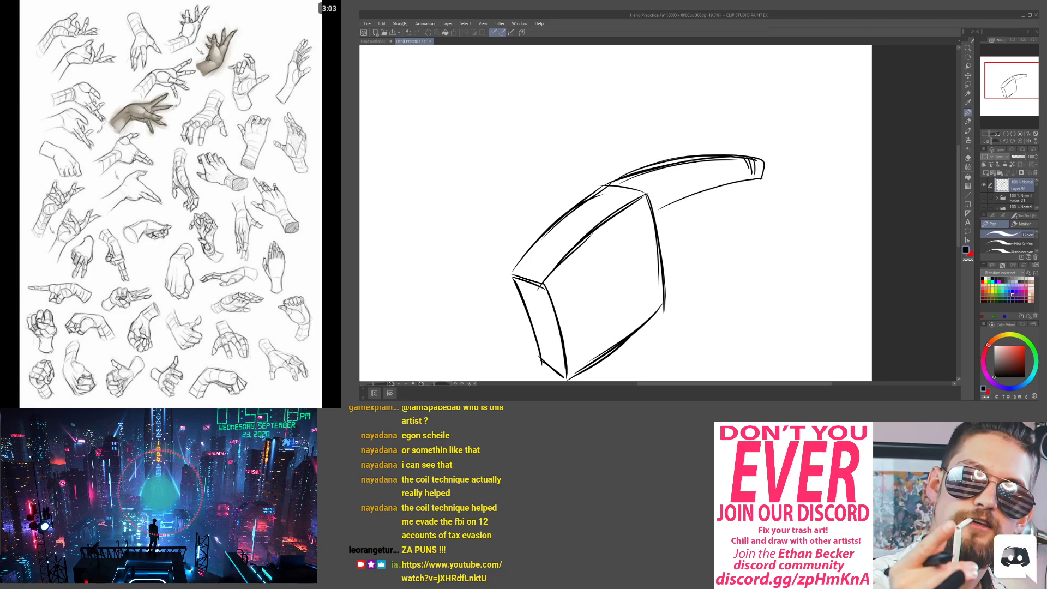
drag(679, 167, 683, 190)
drag(685, 166, 687, 193)
drag(721, 159, 720, 192)
Draw a second finger below the first with a blunt tip and joint lines, and circle the upper knuckles
mouse_move(655, 211)
mouse_down()
mouse_move(752, 195)
mouse_move(758, 203)
mouse_move(727, 203)
mouse_move(765, 199)
mouse_move(775, 210)
mouse_move(742, 231)
mouse_move(776, 218)
mouse_move(683, 243)
mouse_up()
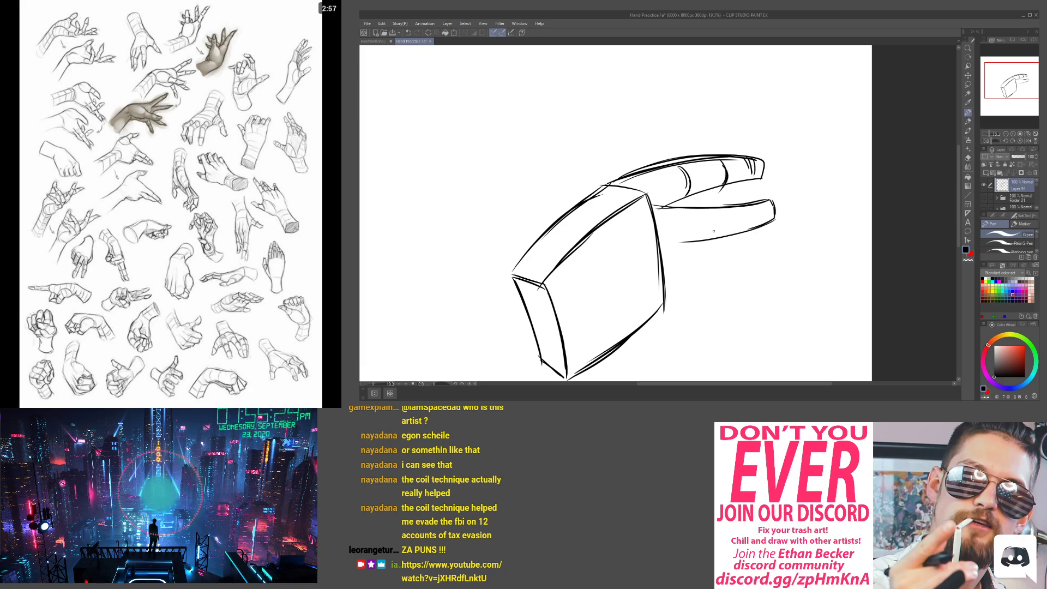
drag(752, 228, 651, 247)
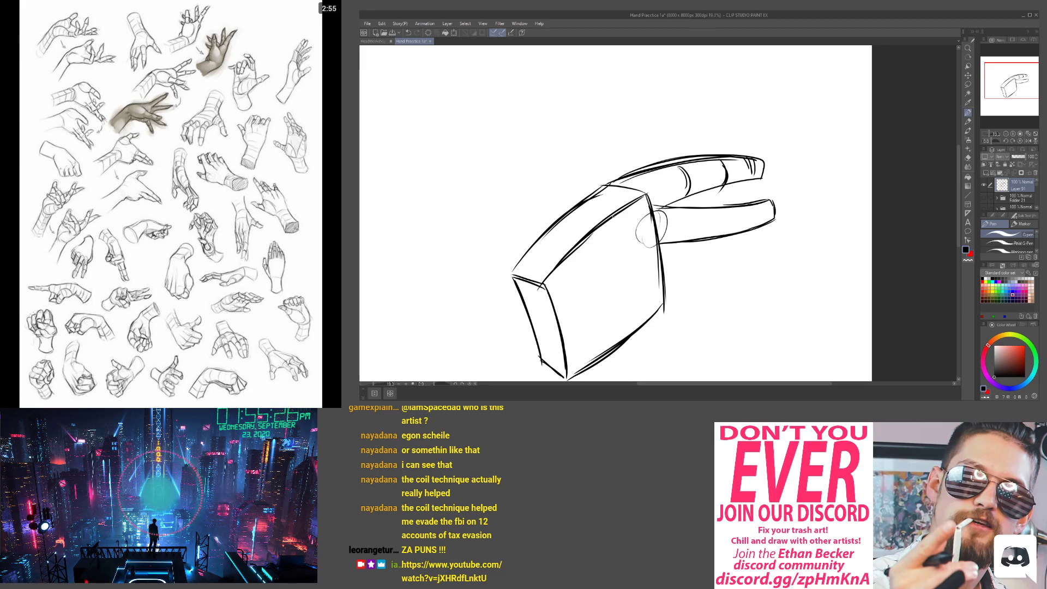
drag(599, 213, 641, 188)
mouse_move(543, 235)
mouse_down()
mouse_move(571, 201)
mouse_move(568, 188)
mouse_move(576, 230)
mouse_move(584, 212)
mouse_move(523, 247)
mouse_up()
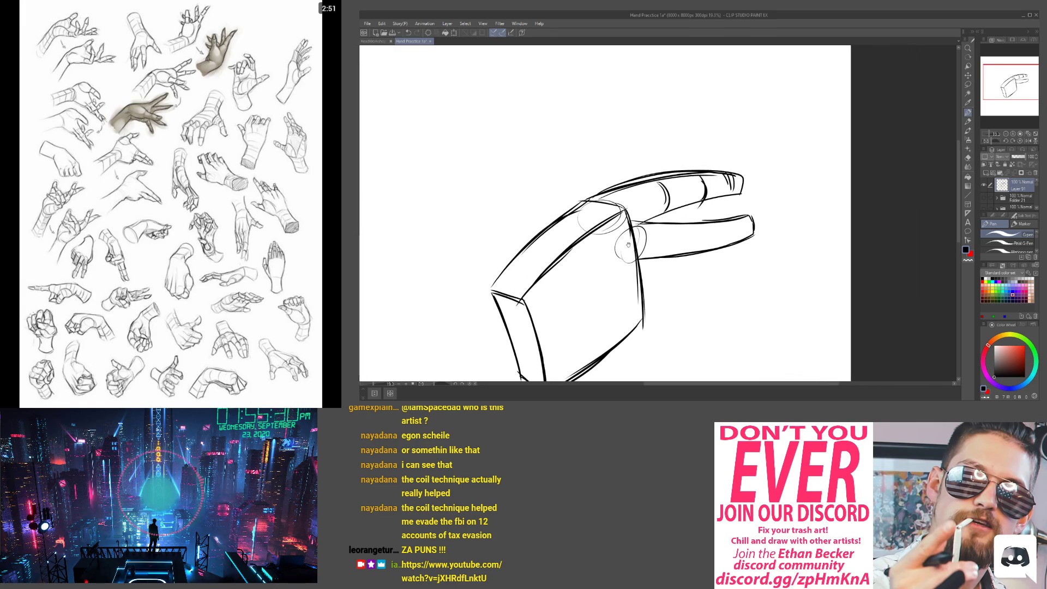
drag(727, 224, 724, 246)
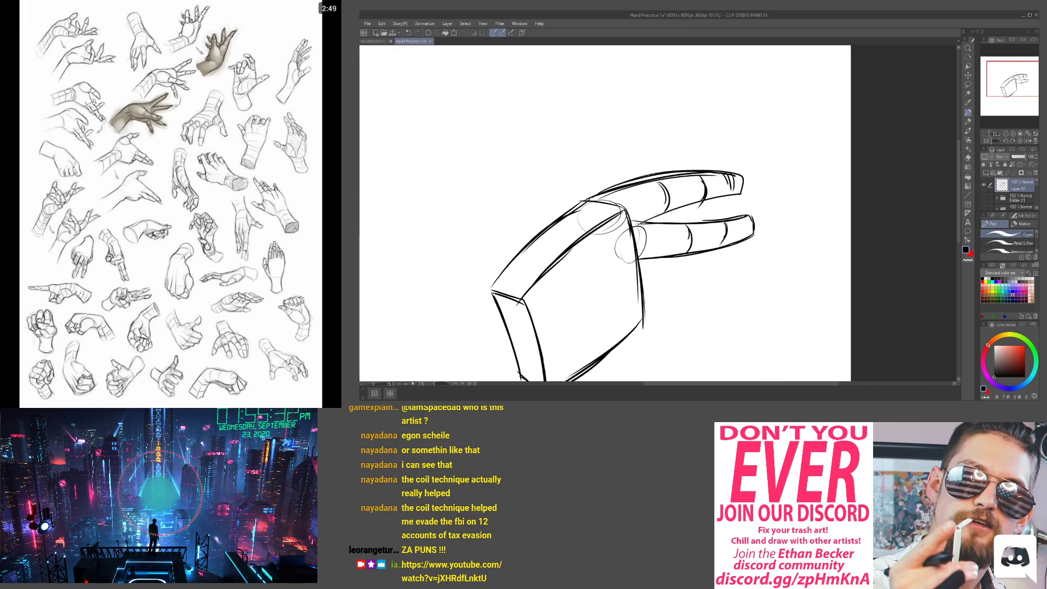
Sketch a third finger below the second, starting from a circled knuckle on the palm's far edge
mouse_move(626, 240)
mouse_down()
mouse_move(619, 206)
mouse_move(658, 231)
mouse_move(705, 234)
mouse_up()
mouse_move(636, 224)
mouse_down()
mouse_move(740, 220)
mouse_move(697, 259)
mouse_move(732, 241)
mouse_move(674, 262)
mouse_up()
drag(691, 253, 636, 257)
mouse_move(638, 259)
mouse_down()
mouse_move(683, 256)
mouse_move(643, 265)
mouse_move(627, 257)
mouse_move(698, 230)
mouse_move(698, 283)
mouse_up()
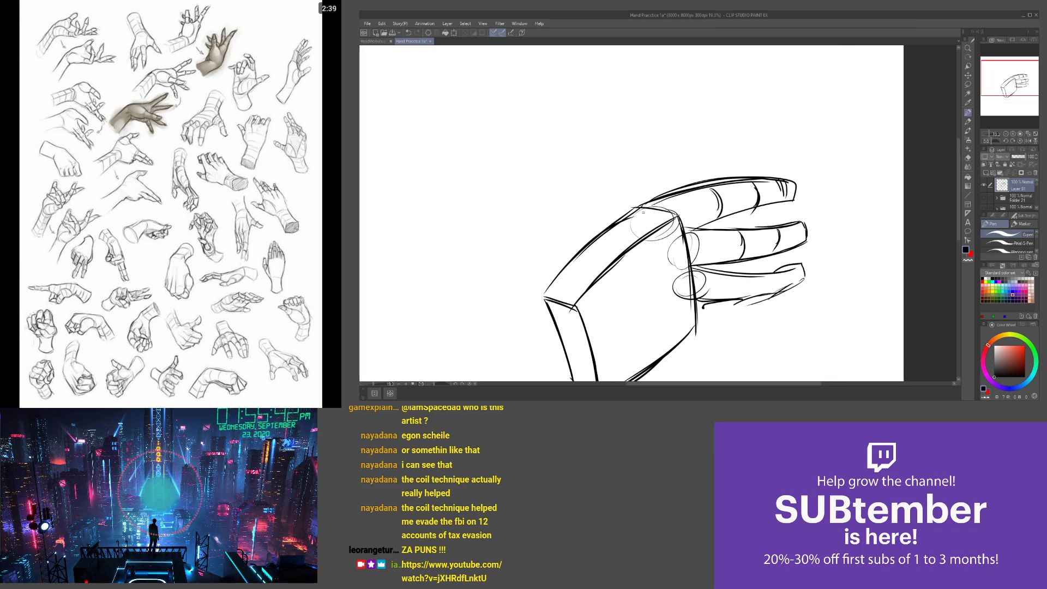
Add the partly hidden fourth finger with its knuckle circle, and draw light guide lines from the knuckles across the palm
mouse_move(646, 207)
mouse_down()
mouse_move(740, 188)
mouse_move(704, 213)
mouse_move(797, 196)
mouse_move(689, 198)
mouse_move(622, 130)
mouse_move(633, 142)
mouse_up()
mouse_move(700, 236)
mouse_down()
mouse_move(651, 259)
mouse_move(712, 239)
mouse_move(706, 257)
mouse_up()
mouse_move(779, 242)
mouse_down()
mouse_move(714, 275)
mouse_move(666, 276)
mouse_move(714, 265)
mouse_up()
drag(733, 191, 649, 269)
drag(742, 227, 727, 238)
drag(668, 276, 733, 232)
drag(676, 295, 738, 259)
drag(657, 164, 664, 211)
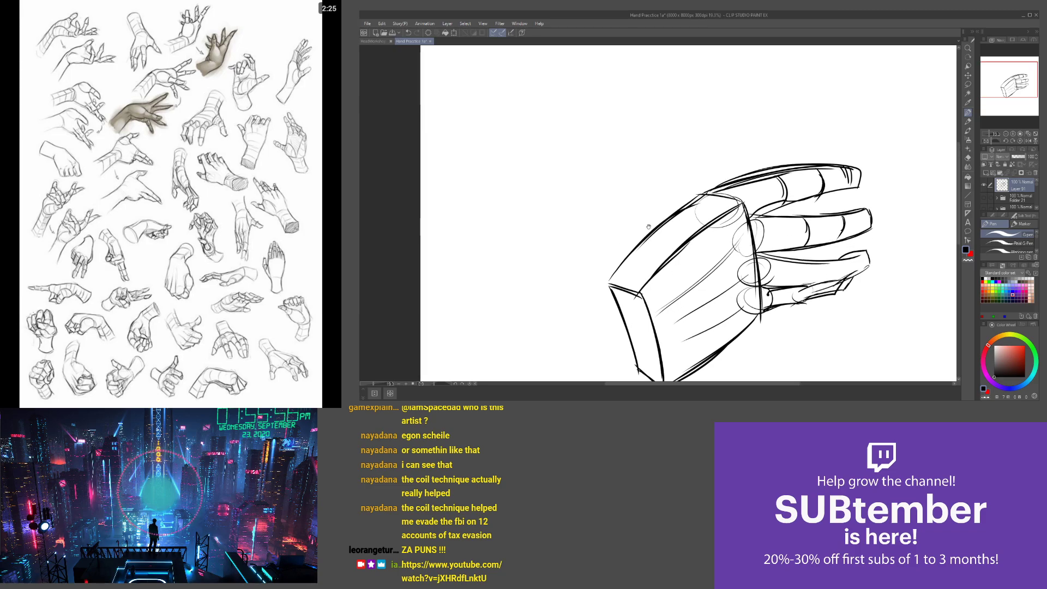
Rough in an upright thumb base with a joint circle, side lines down to the wrist and a web line to the palm
drag(645, 290, 631, 188)
drag(608, 229, 609, 283)
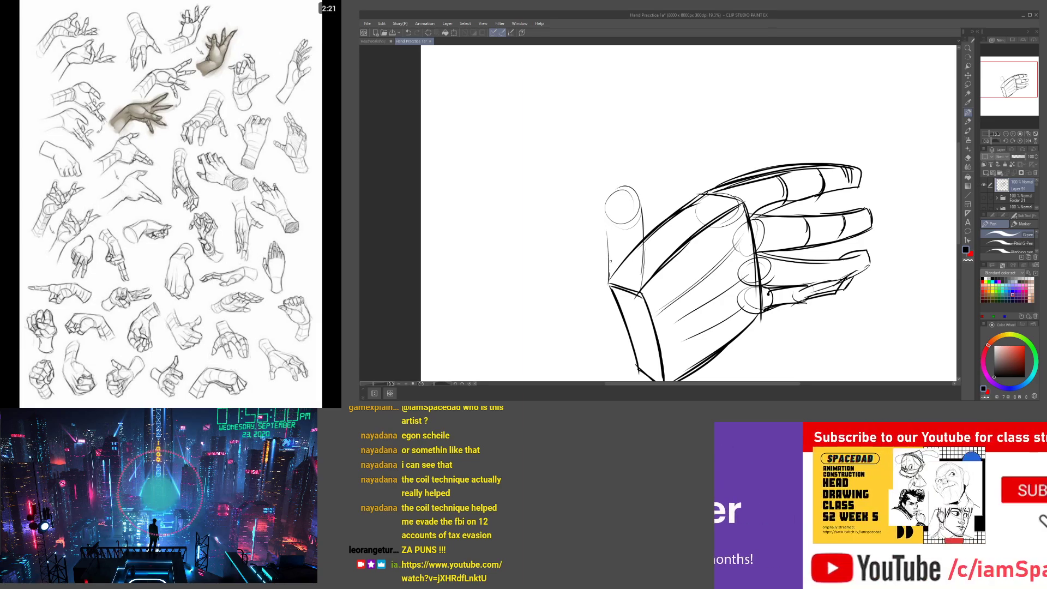
mouse_move(626, 194)
mouse_down()
mouse_move(611, 213)
mouse_move(663, 208)
mouse_move(697, 220)
mouse_up()
drag(632, 192, 627, 190)
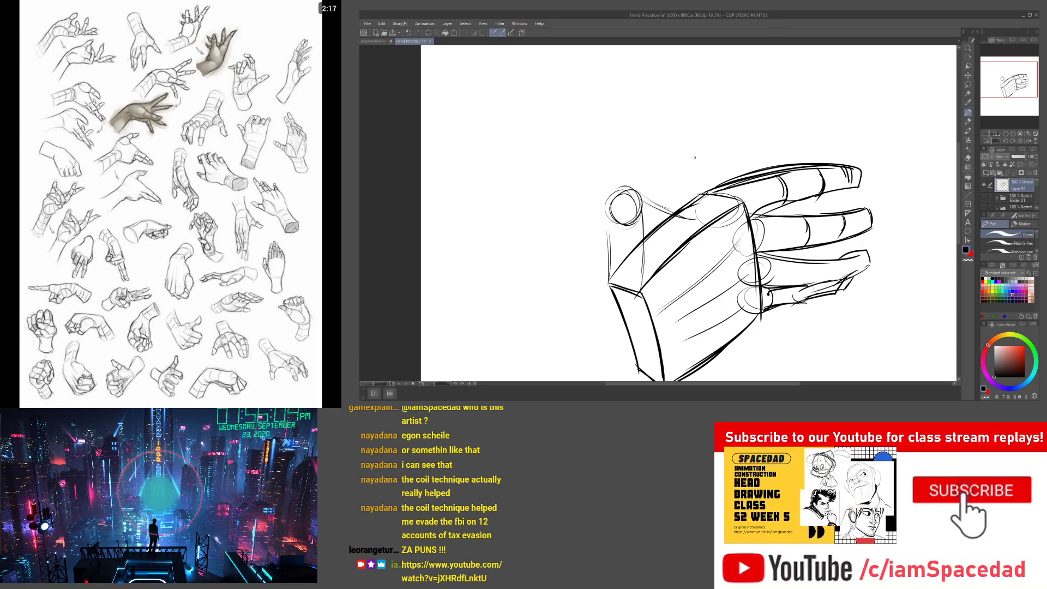
Thicken the fingertips and finger outlines, add joint circles to the third finger, and draw a contour line across the palm
scroll(799, 180, up, 2)
drag(875, 168, 874, 191)
drag(873, 191, 832, 198)
mouse_move(840, 190)
mouse_down()
mouse_move(871, 190)
mouse_move(889, 235)
mouse_move(857, 255)
mouse_move(889, 276)
mouse_move(855, 300)
mouse_move(855, 277)
mouse_move(748, 269)
mouse_up()
drag(785, 280, 741, 264)
scroll(739, 255, down, 1)
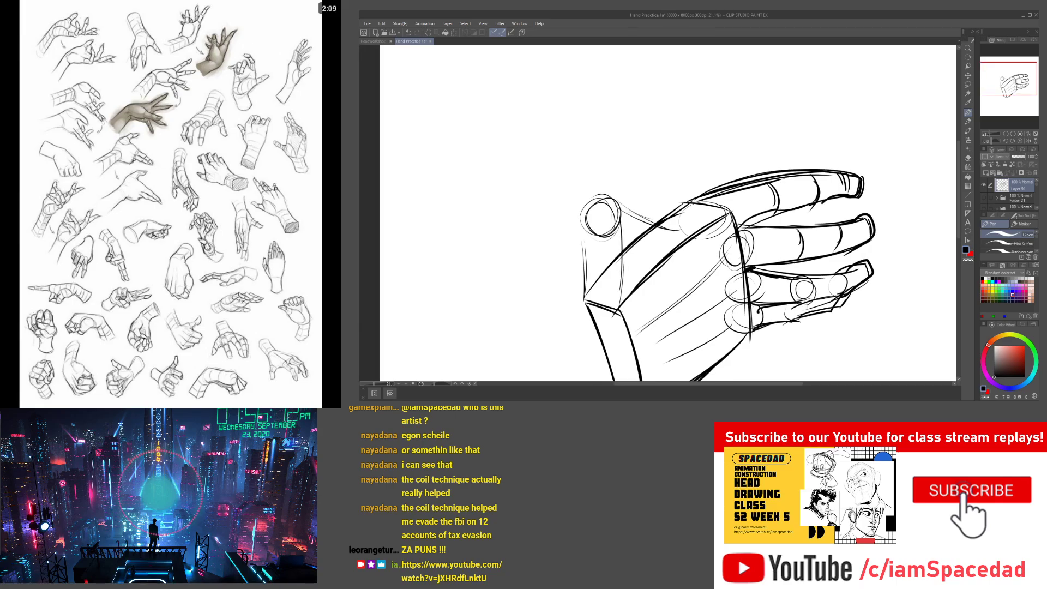
drag(700, 229, 731, 220)
scroll(737, 217, down, 2)
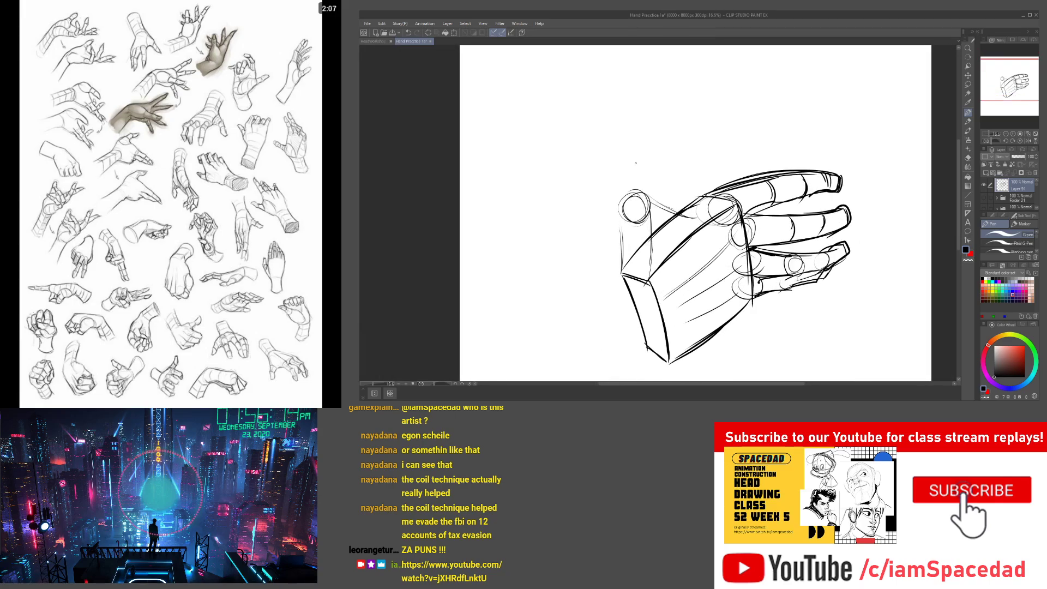
drag(634, 194, 617, 261)
drag(677, 220, 713, 301)
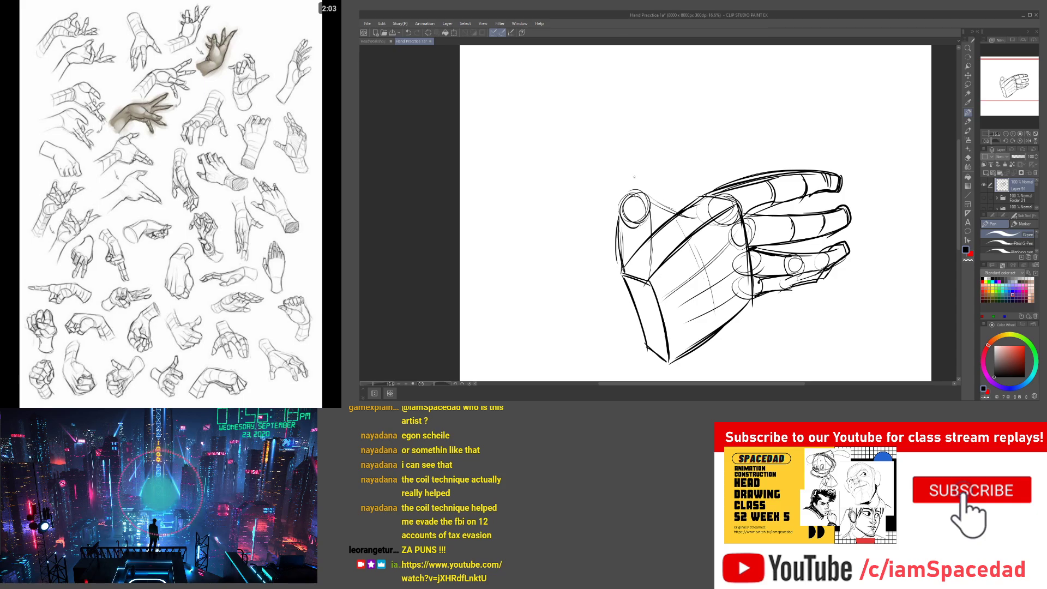
Draw the upright thumb's segments, bent-back tip and upper joint circle, and darken its web and outer edge
scroll(648, 155, up, 2)
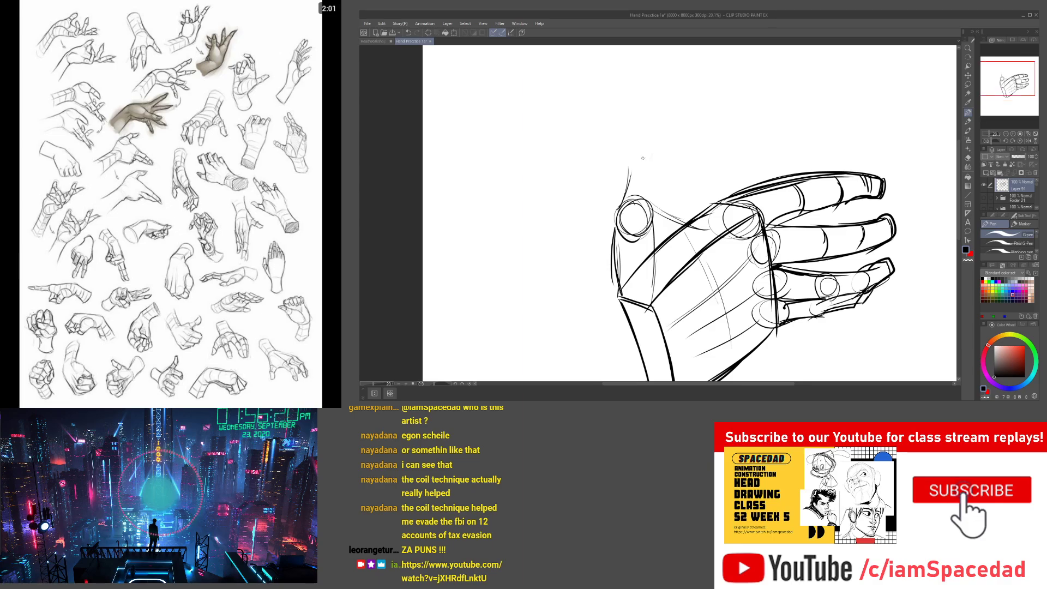
mouse_move(625, 158)
mouse_down()
mouse_move(655, 145)
mouse_move(652, 227)
mouse_up()
mouse_move(622, 167)
mouse_down()
mouse_move(616, 217)
mouse_move(658, 160)
mouse_up()
drag(654, 155, 658, 188)
mouse_move(623, 154)
mouse_down()
mouse_move(658, 113)
mouse_move(680, 108)
mouse_move(656, 168)
mouse_move(689, 204)
mouse_up()
scroll(669, 159, down, 2)
scroll(668, 180, up, 2)
drag(659, 173, 699, 209)
mouse_move(624, 199)
mouse_down()
mouse_move(620, 271)
mouse_move(655, 281)
mouse_up()
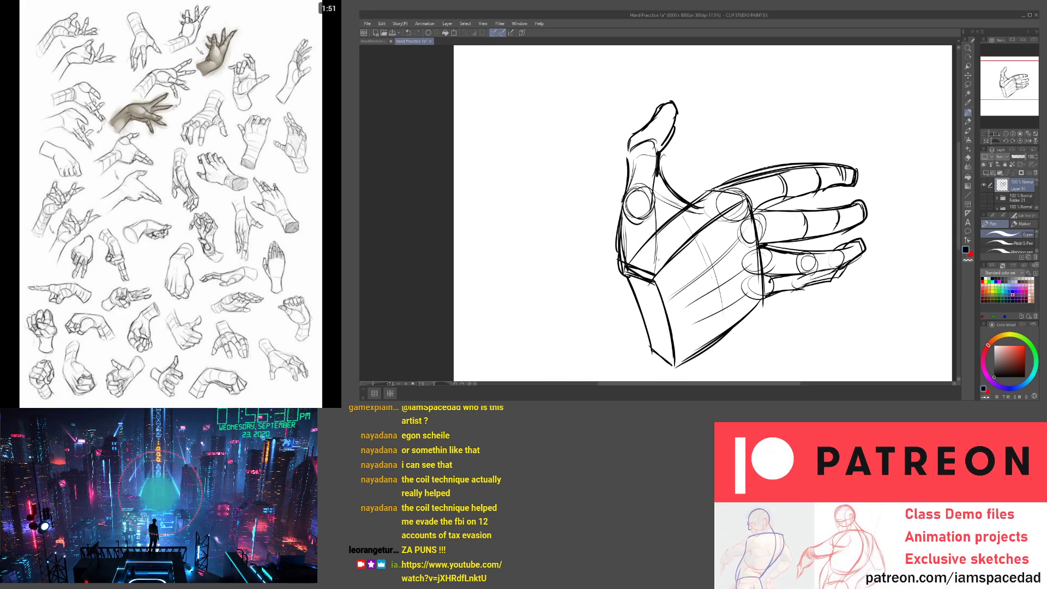
scroll(666, 113, up, 1)
mouse_move(645, 137)
mouse_down()
mouse_move(666, 126)
mouse_move(654, 161)
mouse_up()
Draw an oval wrist section around the palm box's near end and strengthen the edges where the thumb base meets it
scroll(609, 174, down, 2)
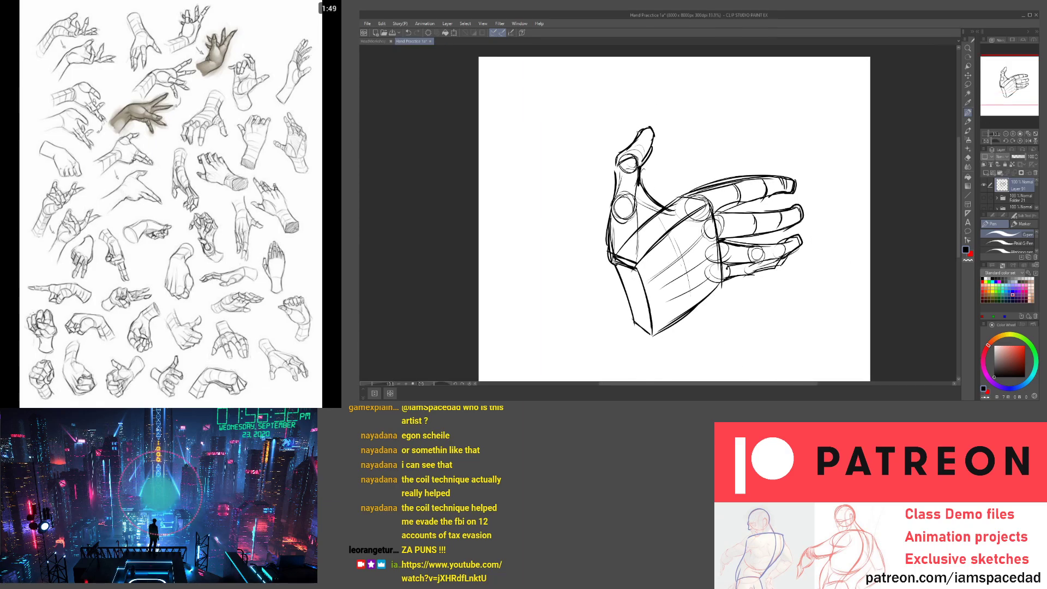
drag(659, 203, 692, 197)
drag(613, 331, 639, 319)
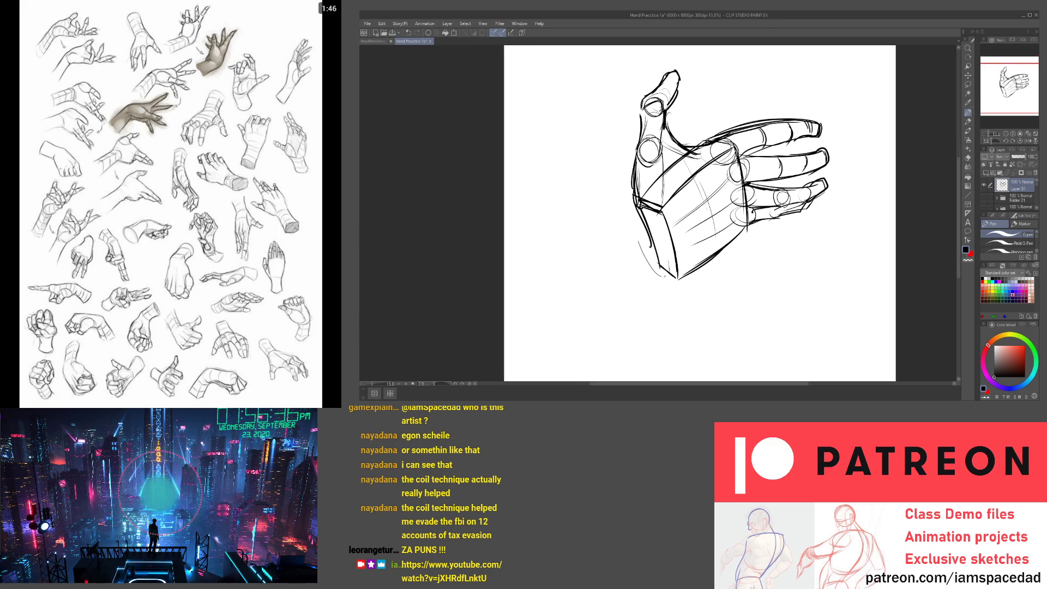
drag(665, 277, 634, 238)
scroll(624, 221, up, 3)
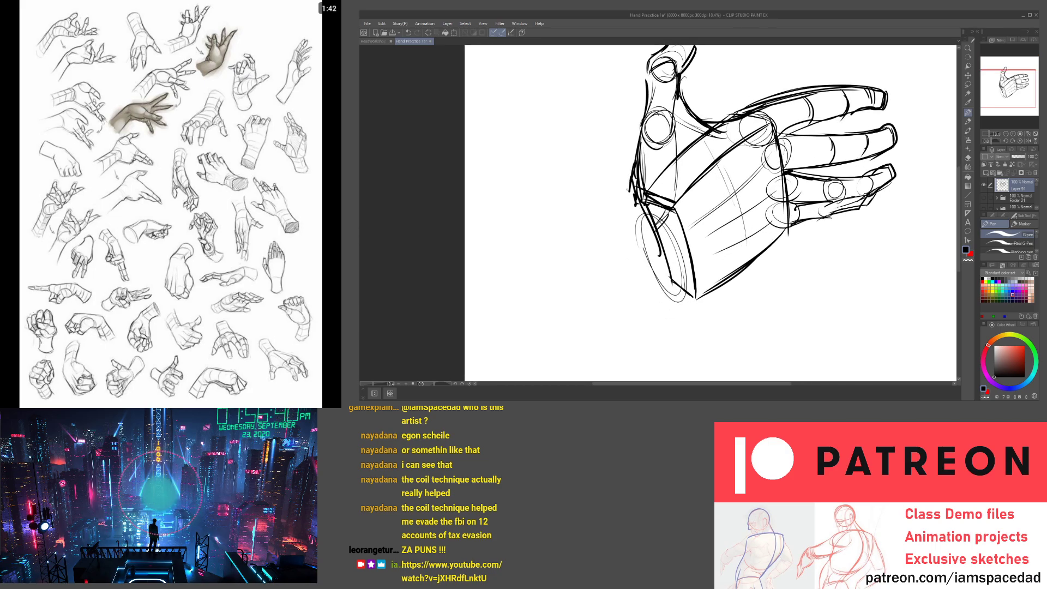
drag(632, 202, 628, 223)
scroll(622, 213, down, 3)
scroll(687, 119, up, 2)
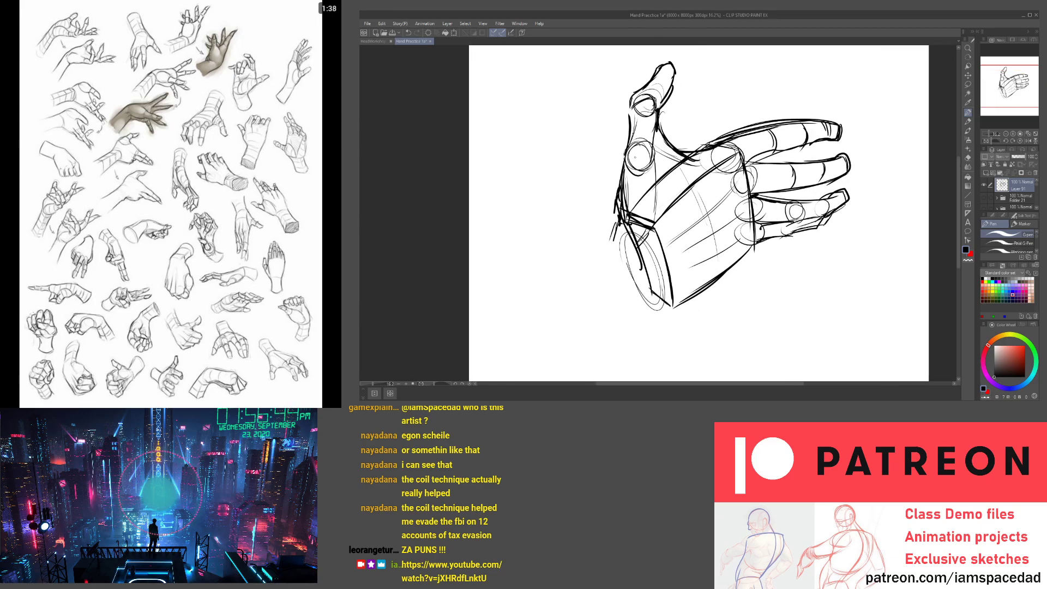
Erase the upright thumb down to a faint ghost
key(e)
drag(623, 133, 612, 190)
drag(611, 246, 655, 195)
mouse_move(654, 163)
mouse_down()
mouse_move(650, 131)
mouse_move(614, 221)
mouse_move(661, 207)
mouse_move(621, 187)
mouse_move(625, 206)
mouse_move(666, 121)
mouse_move(614, 200)
mouse_move(609, 261)
mouse_move(654, 201)
mouse_move(637, 222)
mouse_up()
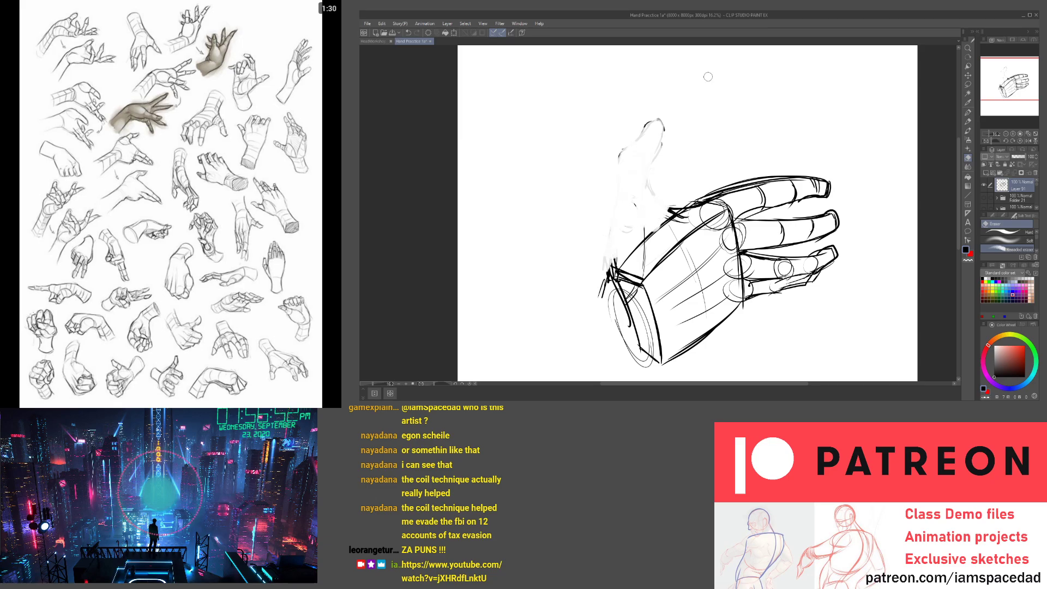
Redraw the thumb with the Pen from a joint circle, bending its tip toward the fingers and circling its base joint
click(968, 113)
scroll(651, 201, up, 2)
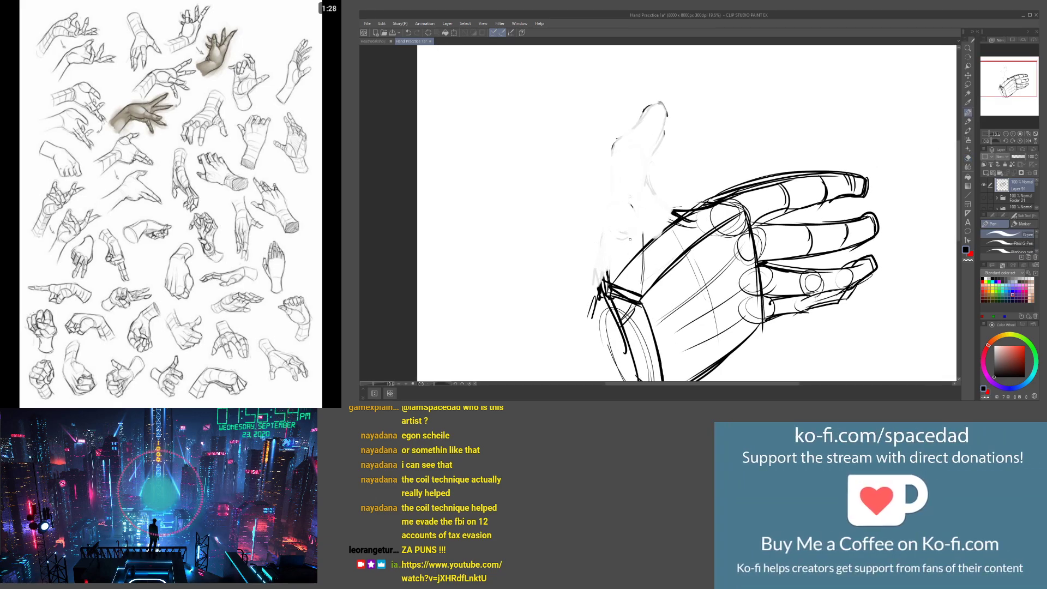
mouse_move(644, 206)
mouse_down()
mouse_move(635, 193)
mouse_move(624, 210)
mouse_move(648, 203)
mouse_move(623, 210)
mouse_move(647, 201)
mouse_up()
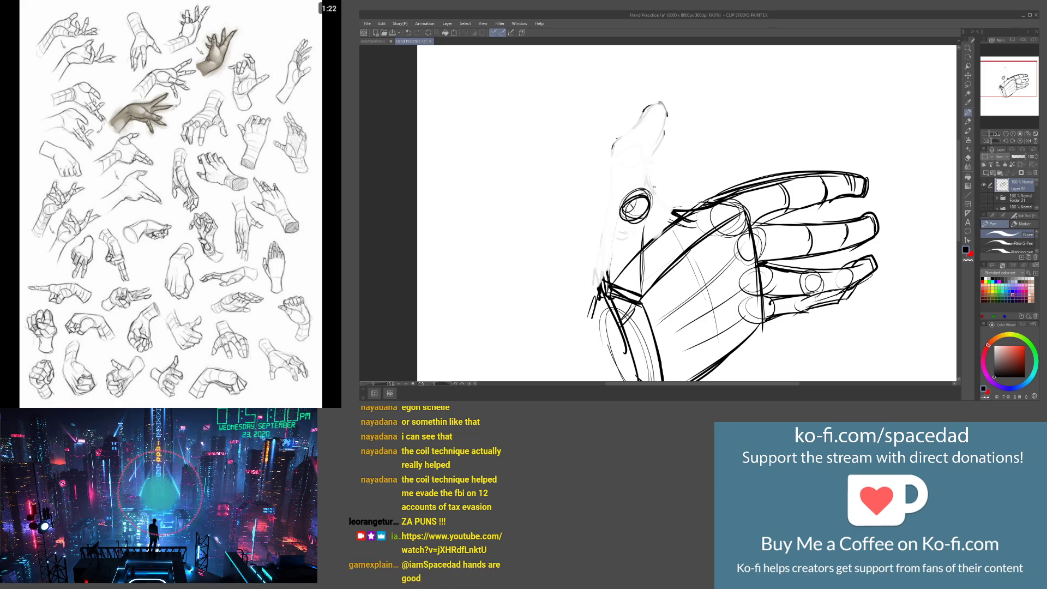
drag(649, 195, 605, 281)
mouse_move(649, 197)
mouse_down()
mouse_move(672, 183)
mouse_move(683, 201)
mouse_move(703, 174)
mouse_move(709, 193)
mouse_move(636, 194)
mouse_move(601, 271)
mouse_move(633, 269)
mouse_move(633, 305)
mouse_move(651, 260)
mouse_up()
mouse_move(654, 220)
mouse_down()
mouse_move(672, 244)
mouse_move(675, 208)
mouse_up()
mouse_move(649, 212)
mouse_down()
mouse_move(694, 202)
mouse_move(681, 201)
mouse_up()
mouse_move(669, 209)
mouse_down()
mouse_move(649, 227)
mouse_move(652, 212)
mouse_up()
drag(594, 295, 583, 279)
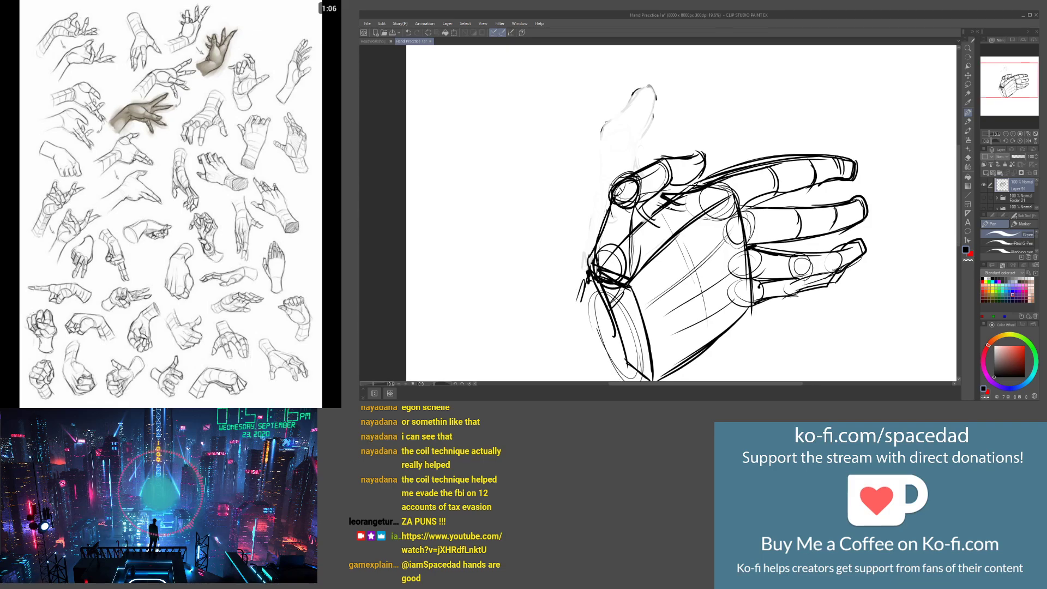
Erase the bent thumb down to a faint ghost
key(e)
mouse_move(611, 188)
mouse_down()
mouse_move(607, 180)
mouse_move(592, 261)
mouse_move(682, 174)
mouse_move(667, 164)
mouse_up()
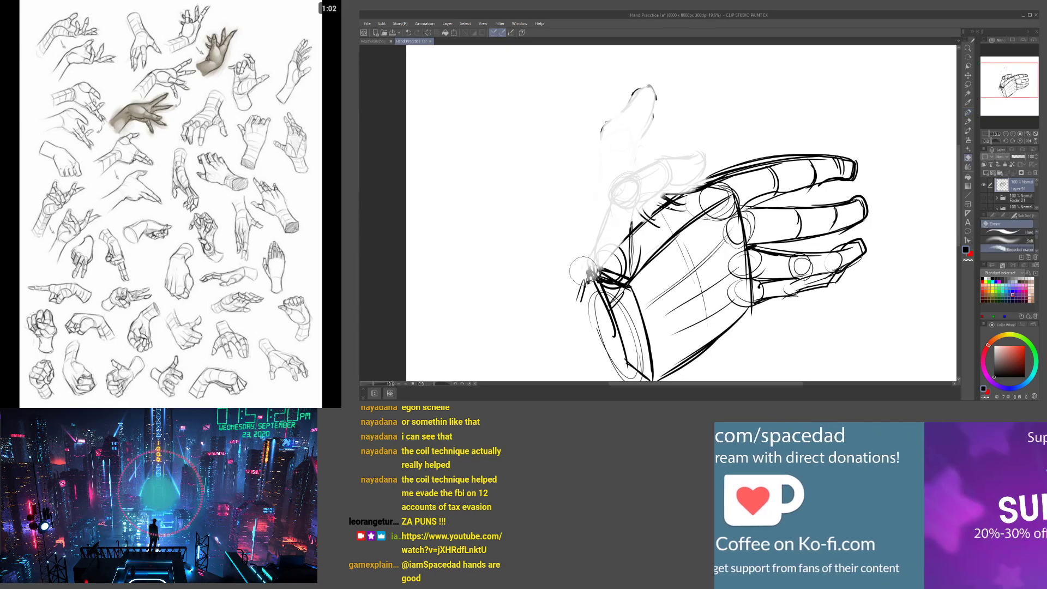
Draw a new thumb joint circle with the Pen and undo the stray curve beyond it
scroll(570, 148, down, 1)
scroll(571, 147, down, 1)
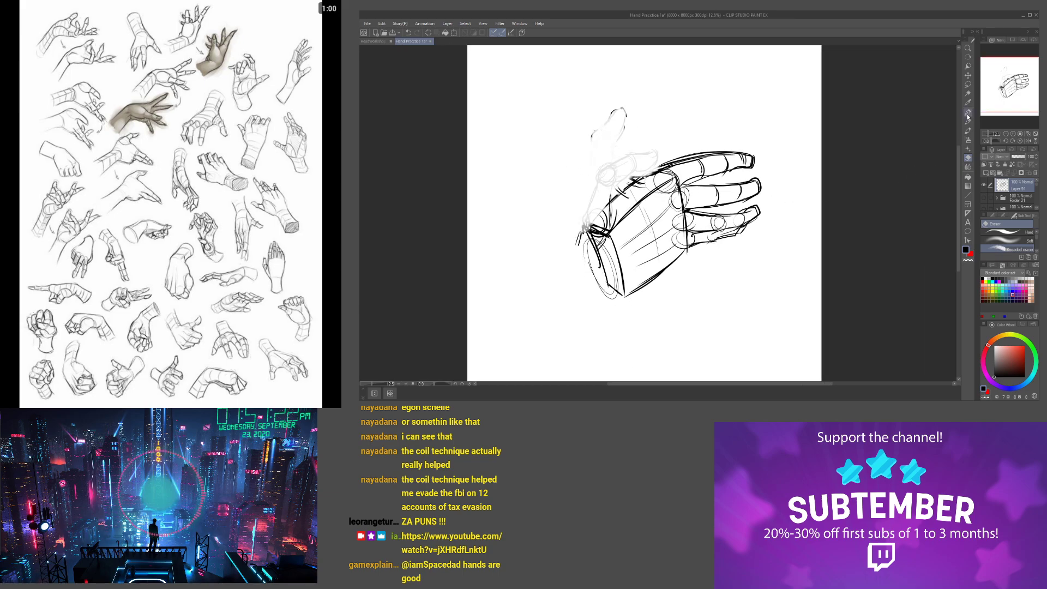
key(p)
scroll(579, 216, up, 3)
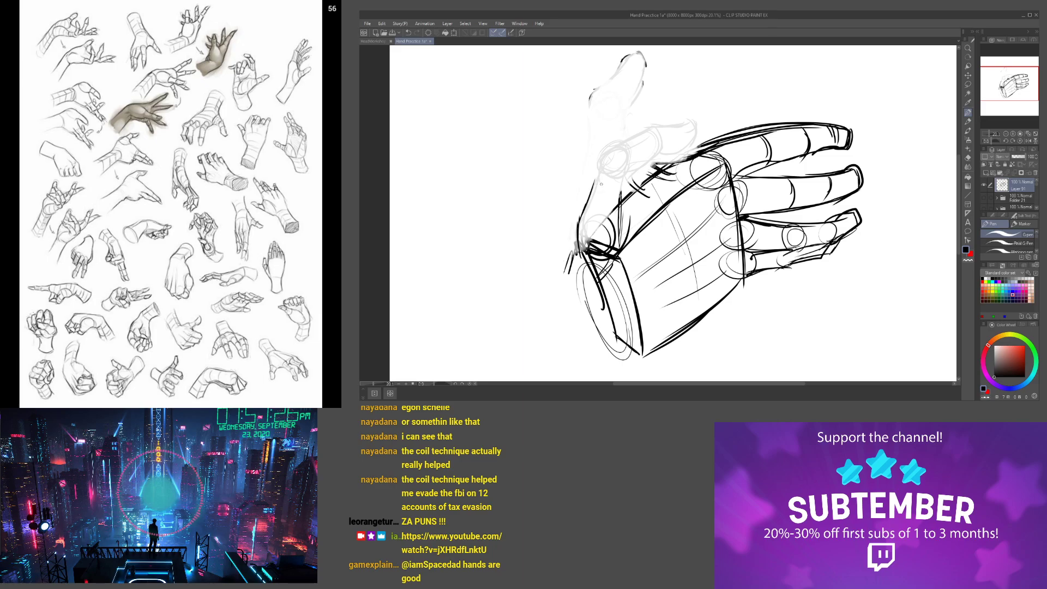
mouse_move(601, 184)
mouse_down()
mouse_move(607, 162)
mouse_move(619, 180)
mouse_up()
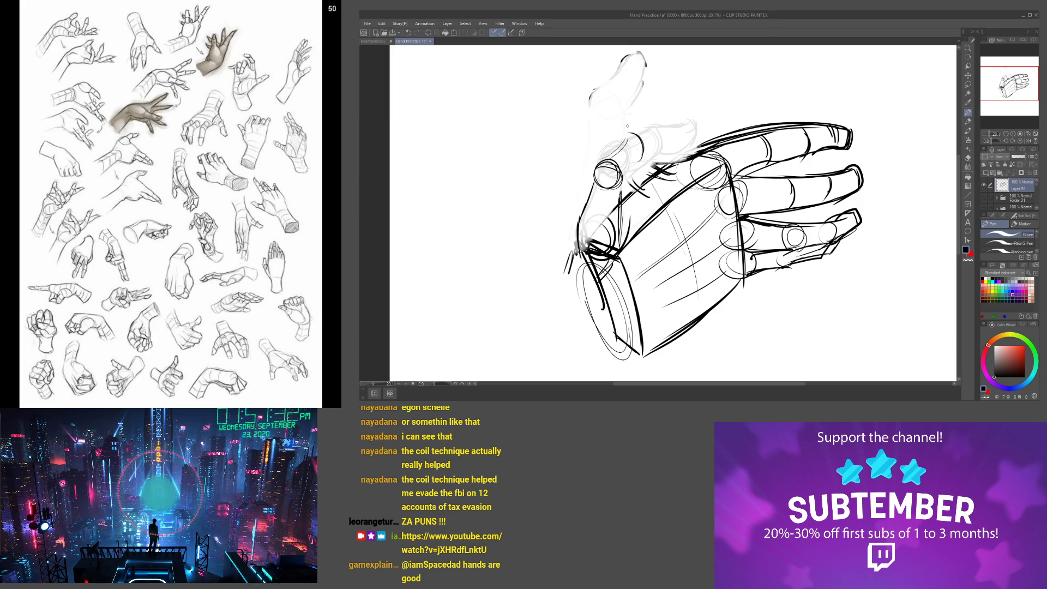
key(ctrl+z)
drag(655, 170, 644, 207)
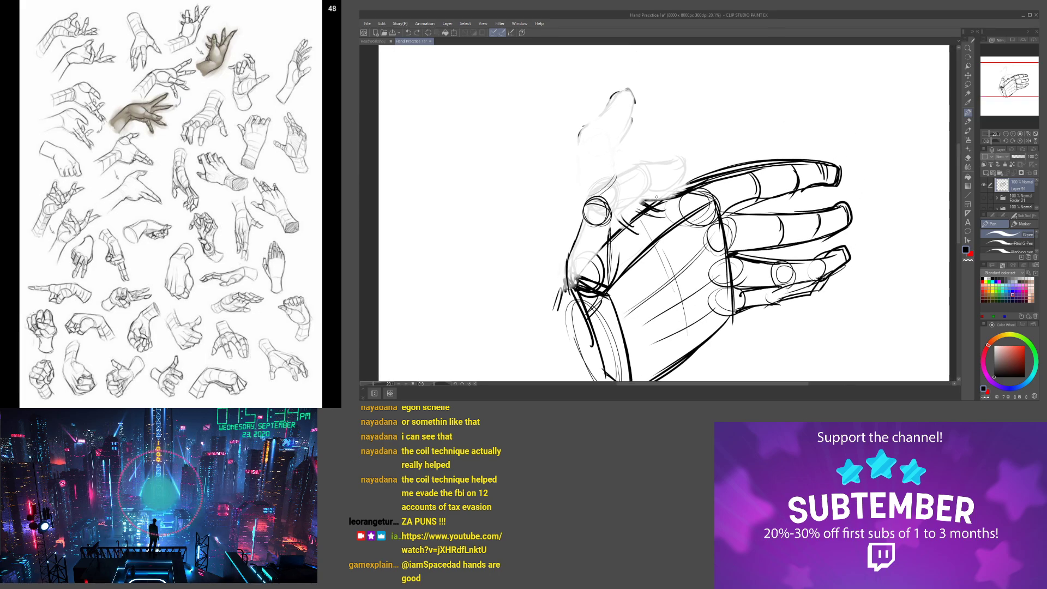
Darken the palm's upper edge from the wrist to the first knuckle and sketch the rounded thumb mound
drag(577, 277, 657, 196)
drag(577, 277, 673, 193)
drag(601, 248, 580, 271)
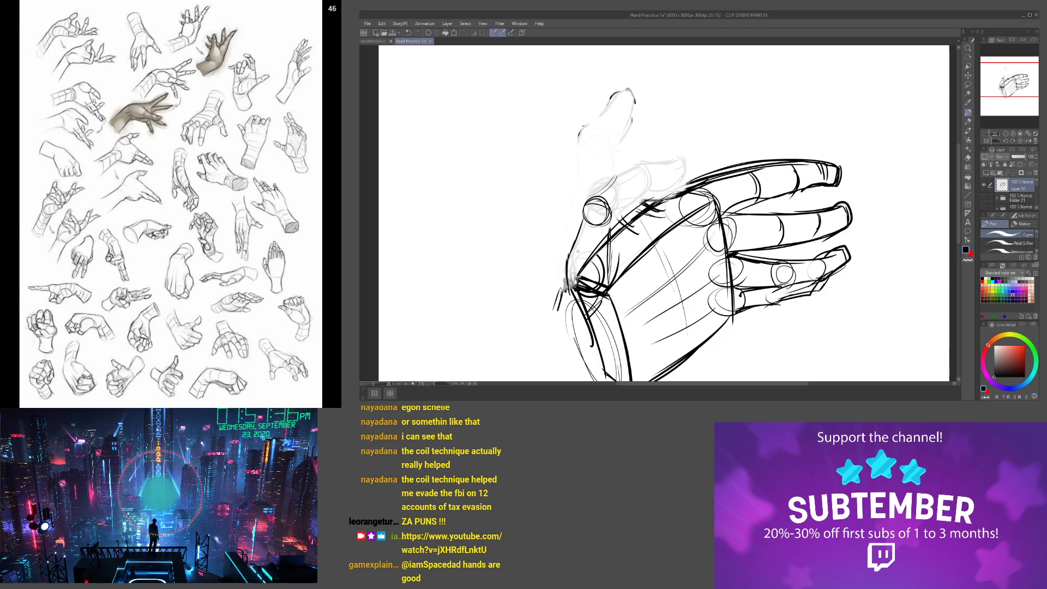
mouse_move(637, 231)
mouse_down()
mouse_move(579, 249)
mouse_move(609, 277)
mouse_move(616, 223)
mouse_up()
Draw a shorter thumb with an upper joint circle and a curved tip, and darken its outer edge to the wrist
mouse_move(604, 223)
mouse_down()
mouse_move(580, 212)
mouse_move(609, 199)
mouse_move(617, 146)
mouse_move(640, 130)
mouse_up()
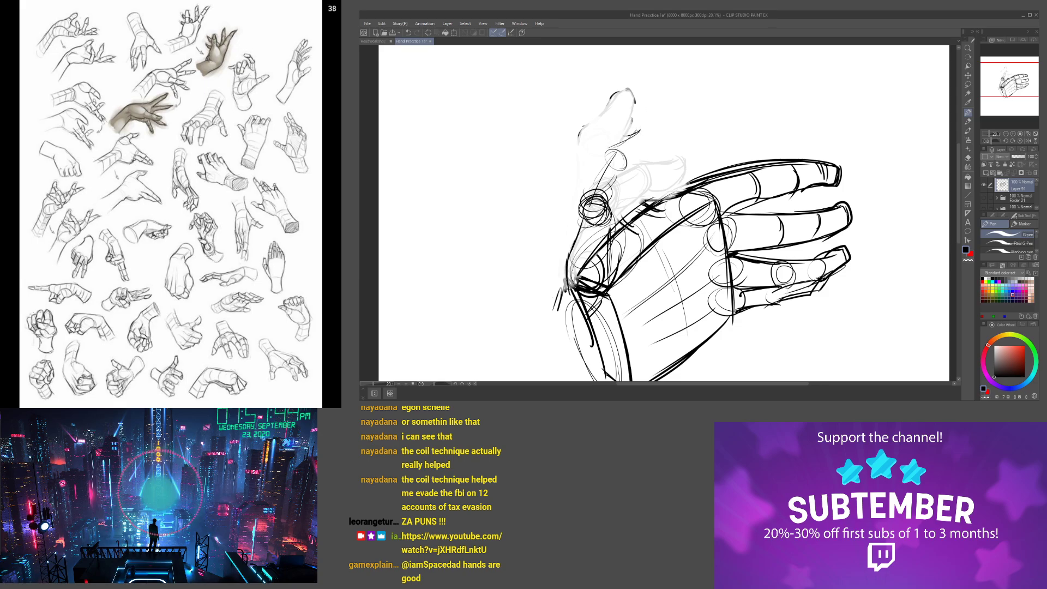
mouse_move(646, 130)
mouse_down()
mouse_move(639, 161)
mouse_move(638, 130)
mouse_move(577, 203)
mouse_up()
drag(623, 171, 608, 205)
mouse_move(624, 174)
mouse_down()
mouse_move(614, 222)
mouse_move(579, 204)
mouse_up()
drag(578, 206, 568, 284)
Reinforce the upper finger's outline and joint lines, mark the fingertip ends, and add a joint under the lowest finger
mouse_move(605, 152)
mouse_down()
mouse_move(592, 186)
mouse_move(627, 152)
mouse_move(614, 218)
mouse_move(725, 174)
mouse_move(829, 167)
mouse_up()
drag(766, 172, 758, 196)
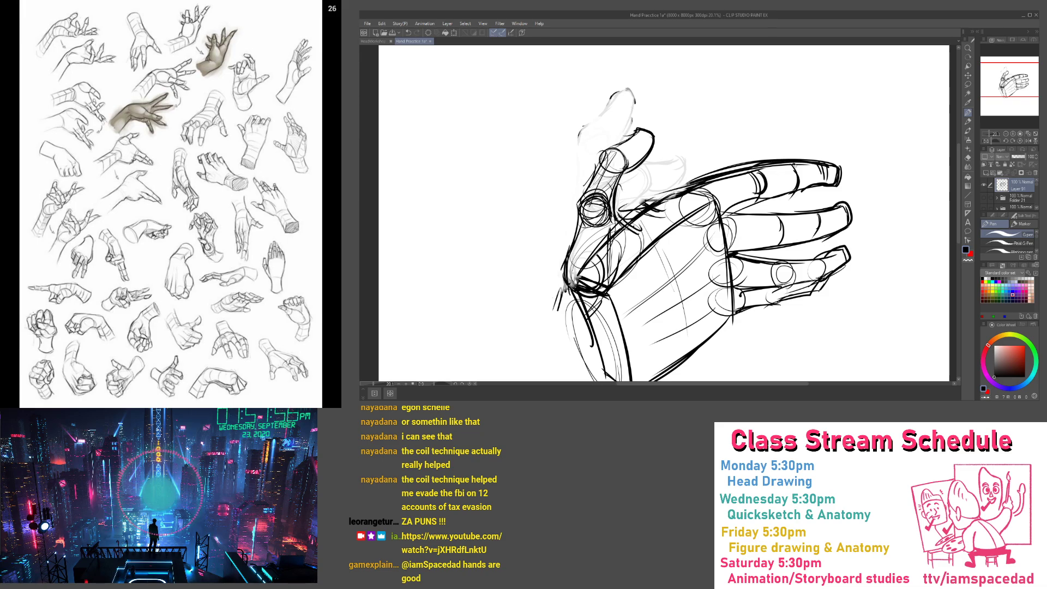
drag(801, 165, 795, 178)
drag(824, 165, 822, 181)
drag(846, 218, 842, 227)
drag(841, 254, 840, 264)
drag(764, 301, 790, 295)
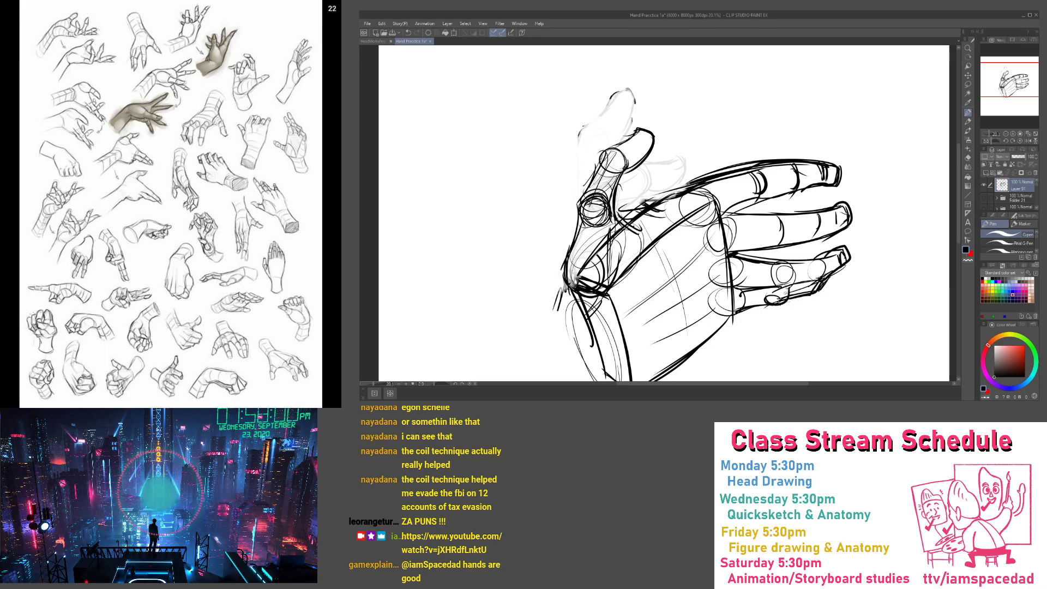
Add joint circles along the upper two fingers and thicken the top edge of the third finger
mouse_move(743, 254)
mouse_down()
mouse_move(798, 239)
mouse_move(780, 240)
mouse_up()
drag(766, 216, 766, 242)
drag(813, 215, 811, 235)
mouse_move(789, 172)
mouse_down()
mouse_move(784, 195)
mouse_move(801, 166)
mouse_up()
Reinforce the wrist oval, darken the palm's lower edge and thumb web, and draw the thumbnail
drag(622, 272, 678, 246)
mouse_move(638, 191)
mouse_down()
mouse_move(632, 280)
mouse_move(647, 303)
mouse_up()
mouse_move(631, 238)
mouse_down()
mouse_move(645, 312)
mouse_move(693, 367)
mouse_up()
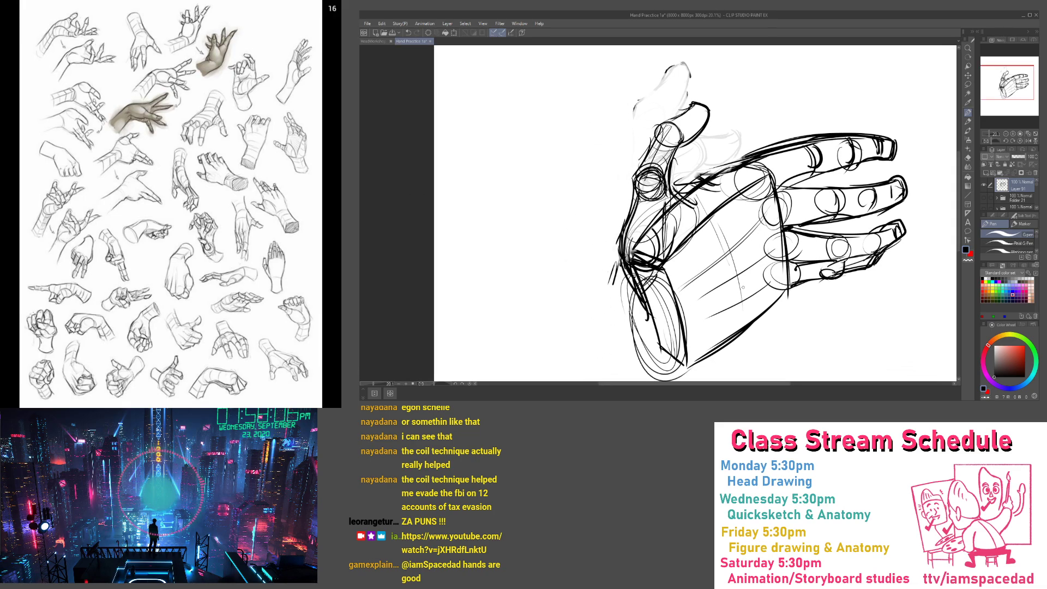
mouse_move(783, 284)
mouse_down()
mouse_move(688, 363)
mouse_move(655, 358)
mouse_up()
drag(720, 172, 658, 198)
mouse_move(685, 110)
mouse_down()
mouse_move(692, 120)
mouse_move(669, 125)
mouse_up()
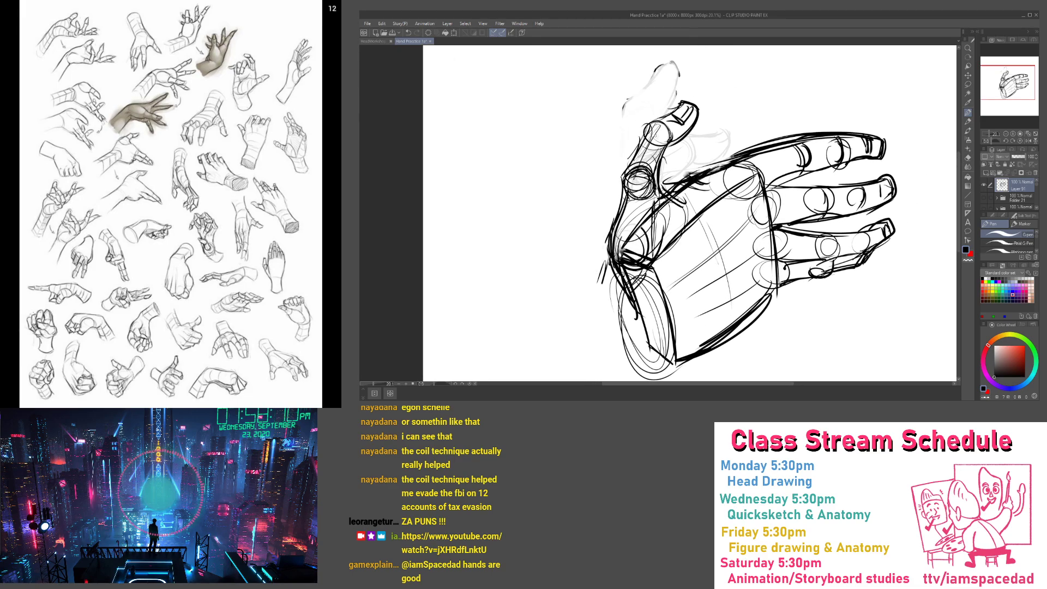
Extend the forearm's upper edge from the wrist, sketch overlapping wrist forms, and darken the lowest finger's knuckle circle
scroll(620, 229, down, 2)
mouse_move(626, 197)
mouse_down()
mouse_move(601, 319)
mouse_move(611, 268)
mouse_move(530, 250)
mouse_up()
scroll(610, 267, up, 1)
mouse_move(530, 250)
mouse_down()
mouse_move(663, 211)
mouse_move(662, 257)
mouse_move(539, 381)
mouse_move(679, 260)
mouse_up()
drag(686, 213, 657, 255)
drag(670, 298, 738, 247)
mouse_move(740, 243)
mouse_down()
mouse_move(723, 240)
mouse_move(737, 245)
mouse_up()
drag(718, 227, 659, 324)
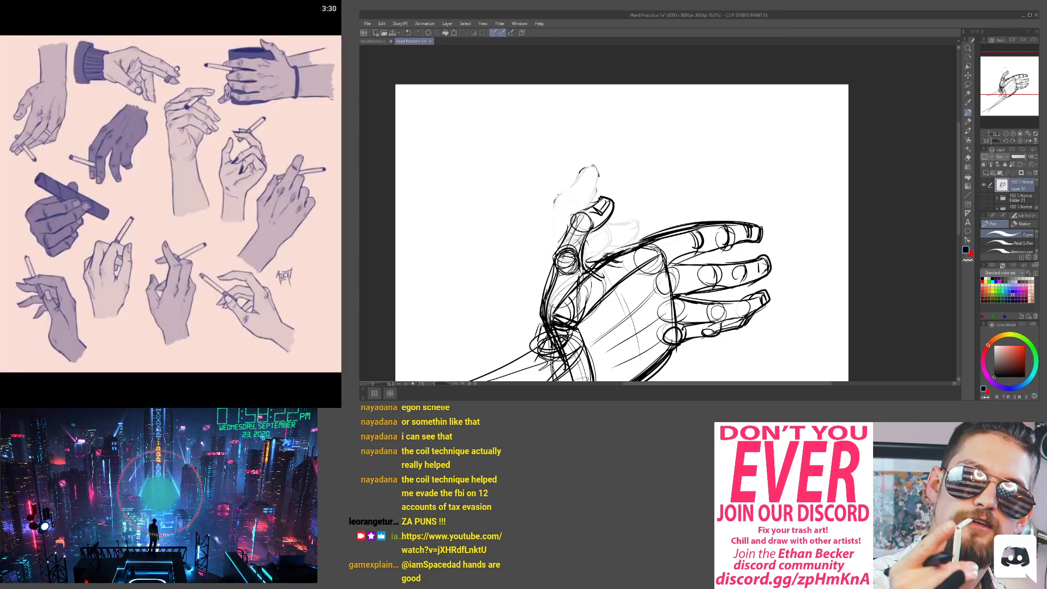
Darken the thumb's contours and draw the forearm's upper and lower edges extending away from the wrist
drag(592, 230, 580, 259)
mouse_move(592, 230)
mouse_down()
mouse_move(583, 251)
mouse_move(614, 214)
mouse_up()
drag(603, 179, 575, 250)
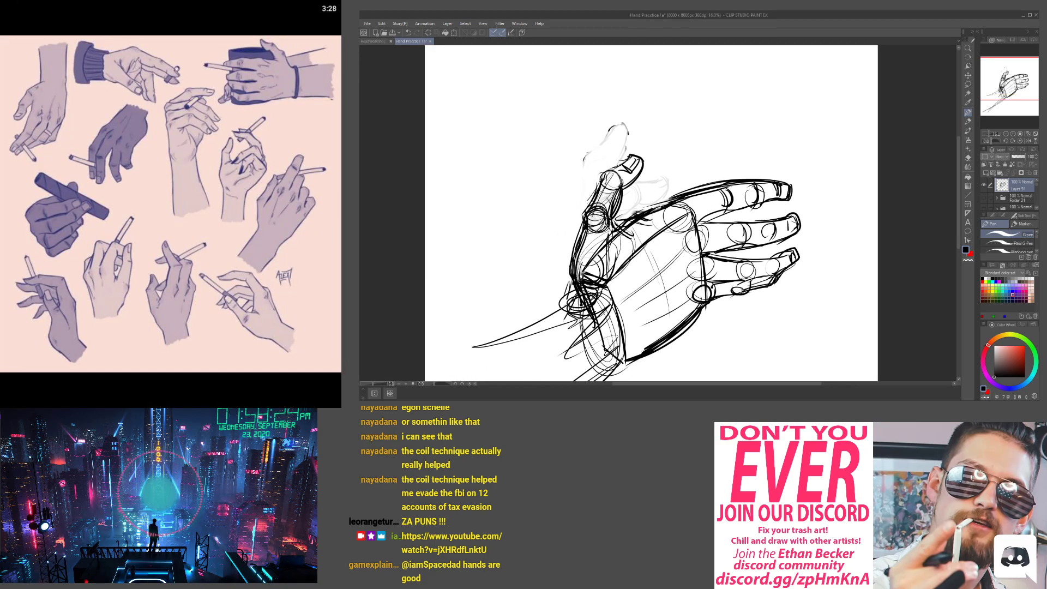
mouse_move(570, 307)
mouse_down()
mouse_move(610, 236)
mouse_move(486, 292)
mouse_up()
mouse_move(487, 292)
mouse_down()
mouse_move(621, 228)
mouse_move(581, 201)
mouse_up()
drag(691, 184, 683, 234)
File the finished hand study into a layer folder, hide it, and add a blank layer for the next study
click(1000, 175)
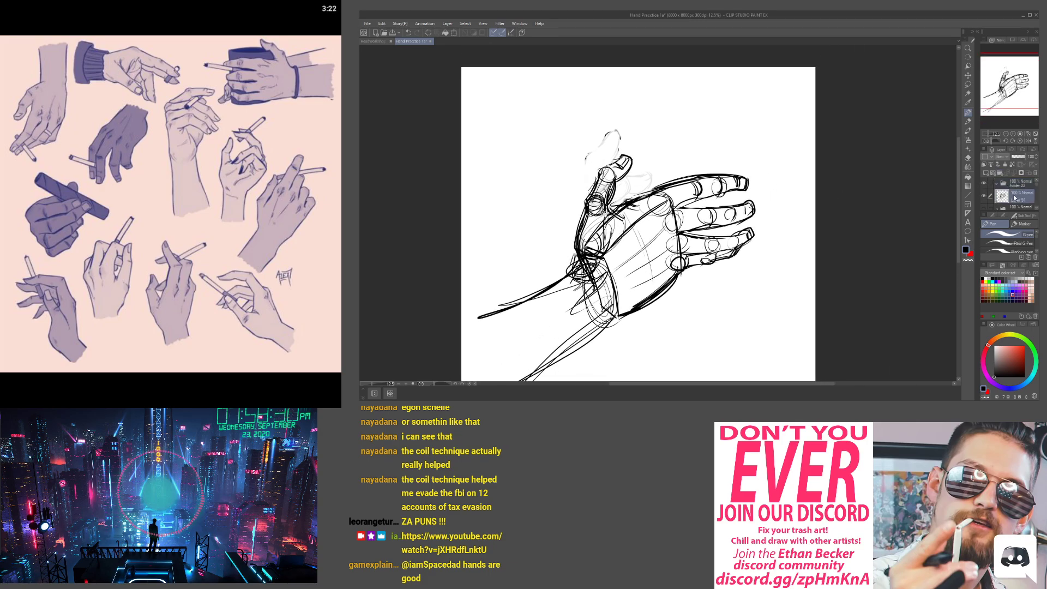
drag(1014, 189, 1012, 190)
click(997, 184)
click(984, 184)
click(986, 173)
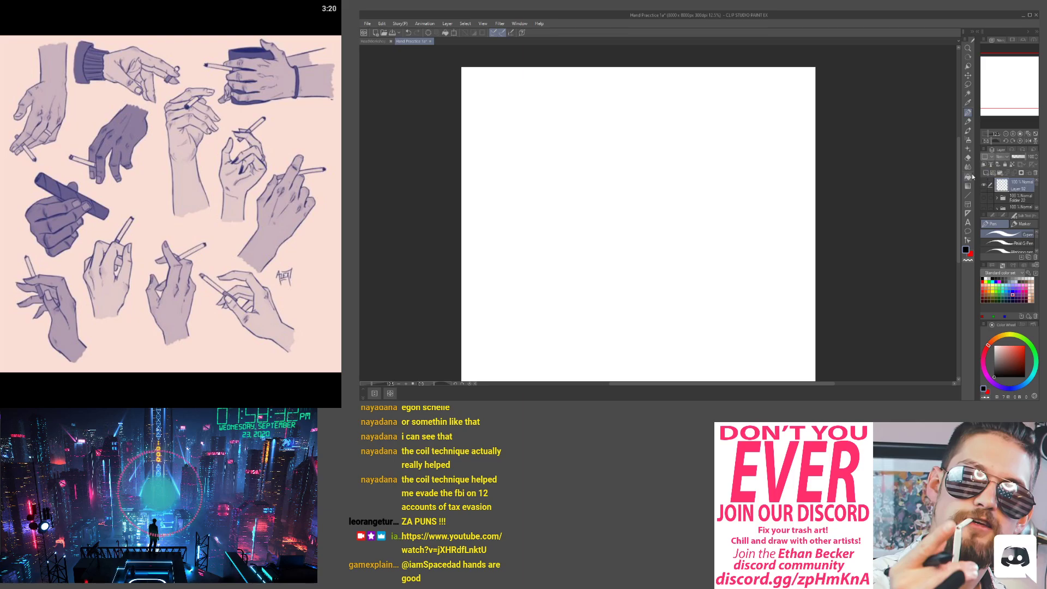
Sketch the palm as a tilted box with a slanted upper edge and a rounded wrist end
drag(648, 225, 666, 226)
scroll(665, 226, up, 1)
drag(674, 173, 750, 209)
mouse_move(644, 164)
mouse_down()
mouse_move(666, 286)
mouse_move(684, 325)
mouse_move(723, 200)
mouse_move(762, 211)
mouse_move(783, 324)
mouse_up()
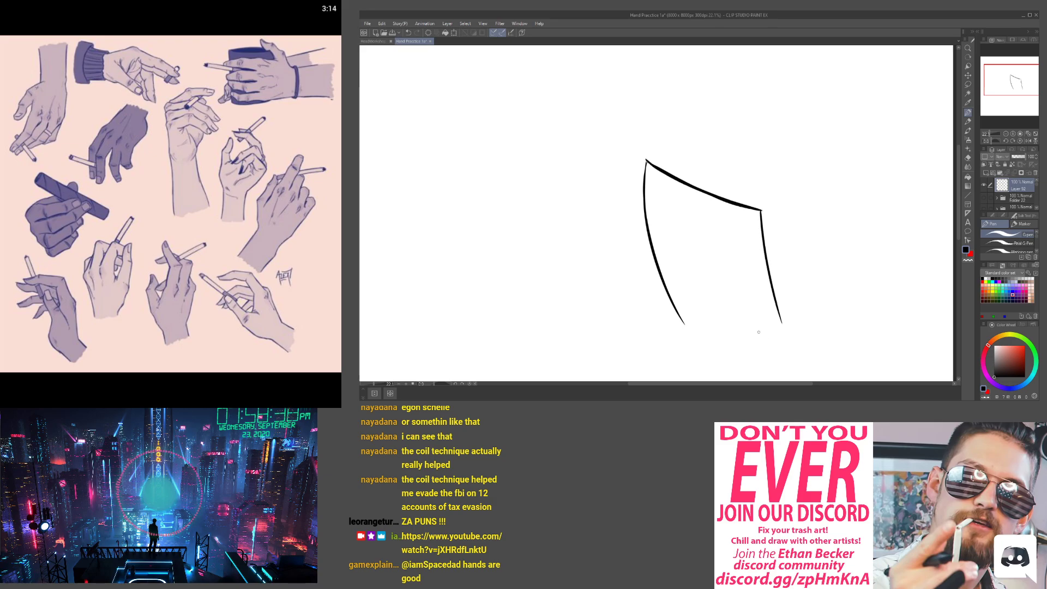
drag(679, 310, 783, 321)
drag(704, 329, 781, 323)
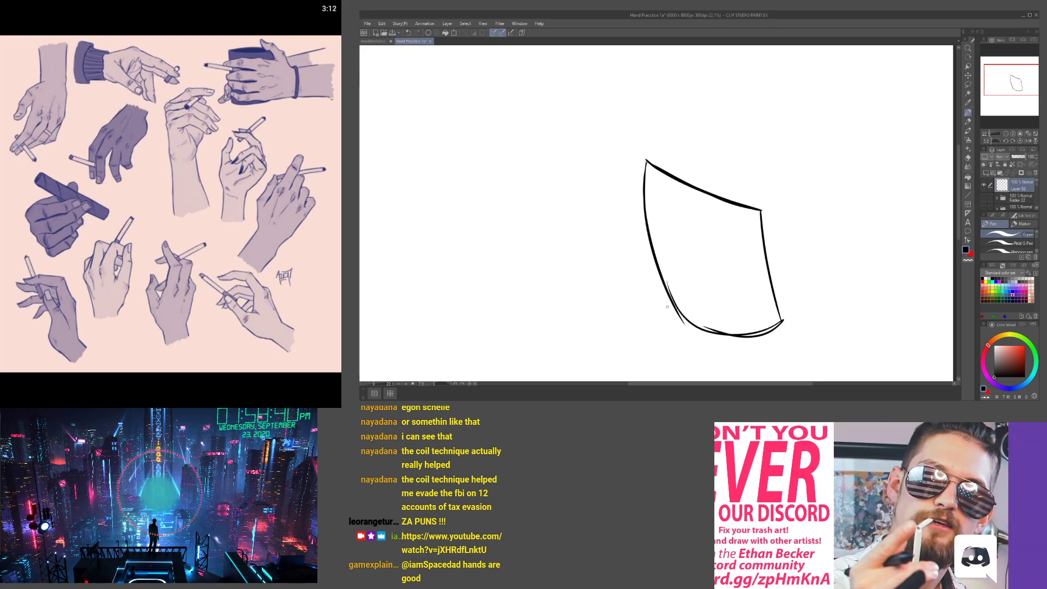
Attach the thumb to the palm's side with a wedge-shaped base, a joint circle and a pointed tip
drag(702, 334, 625, 292)
mouse_move(651, 247)
mouse_down()
mouse_move(616, 261)
mouse_move(620, 292)
mouse_move(698, 332)
mouse_up()
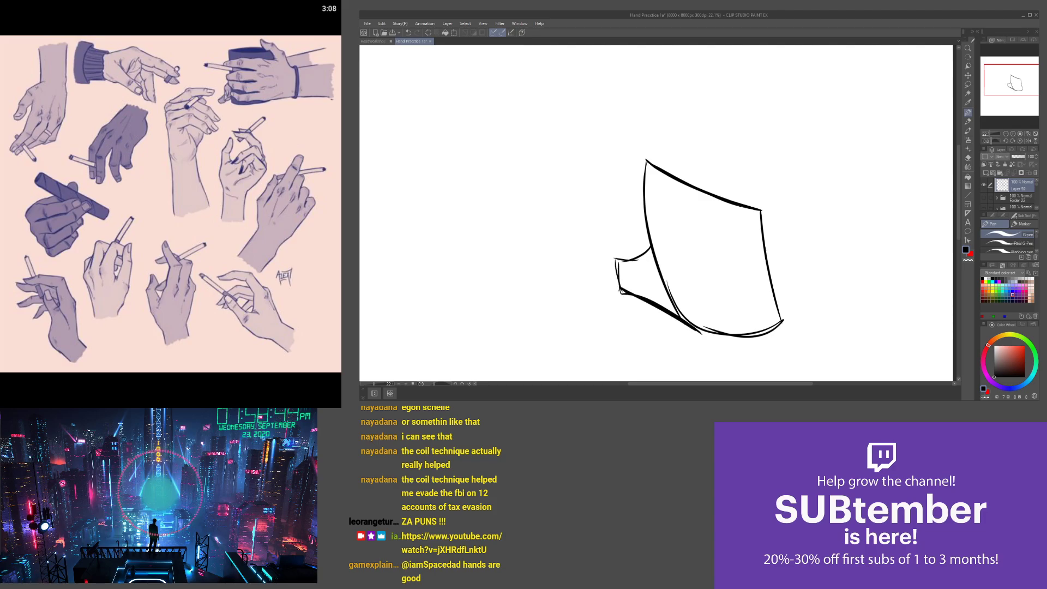
drag(611, 263, 616, 260)
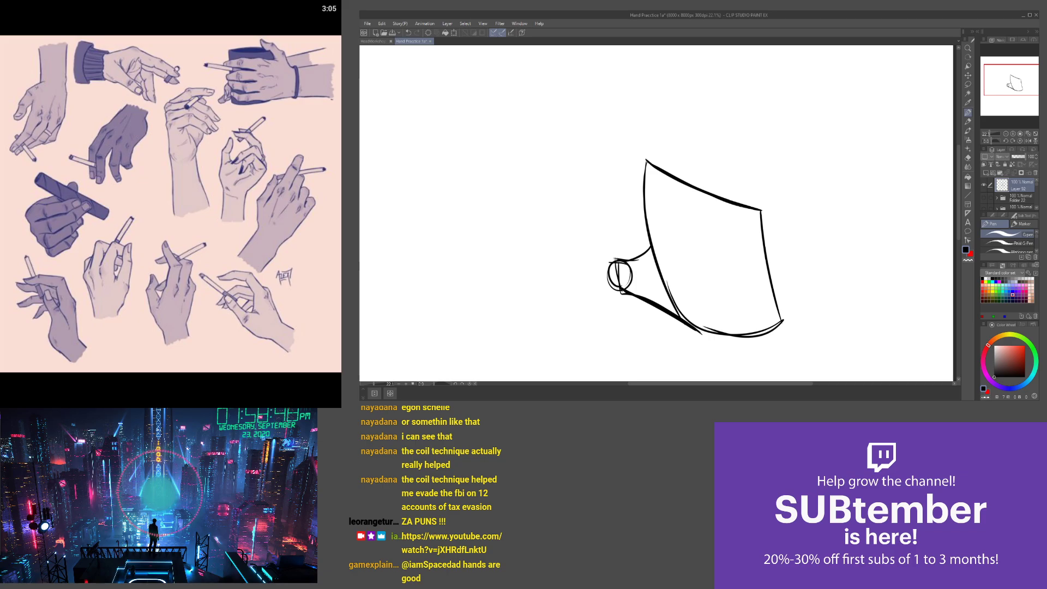
mouse_move(649, 232)
mouse_down()
mouse_move(614, 264)
mouse_move(628, 288)
mouse_up()
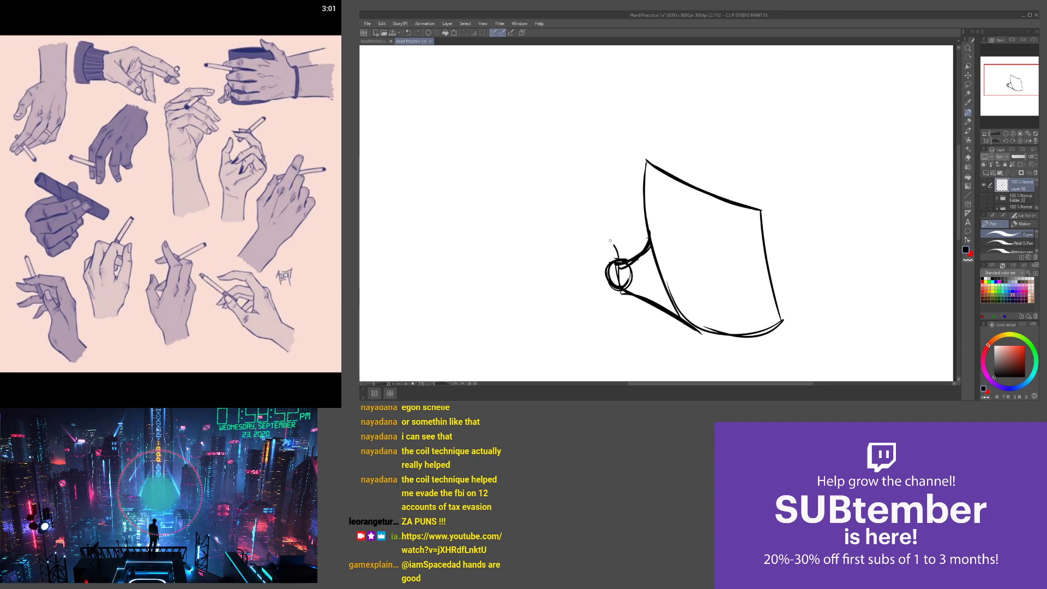
mouse_move(596, 235)
mouse_down()
mouse_move(622, 261)
mouse_move(616, 289)
mouse_move(617, 243)
mouse_move(635, 277)
mouse_move(661, 157)
mouse_move(676, 192)
mouse_move(654, 158)
mouse_move(763, 209)
mouse_move(760, 221)
mouse_up()
Curve the knuckle line over the palm's upper edge and draw tendon lines running down towards the wrist
drag(659, 163, 756, 207)
drag(678, 182, 728, 298)
drag(706, 173, 736, 298)
drag(729, 187, 748, 303)
drag(752, 205, 767, 295)
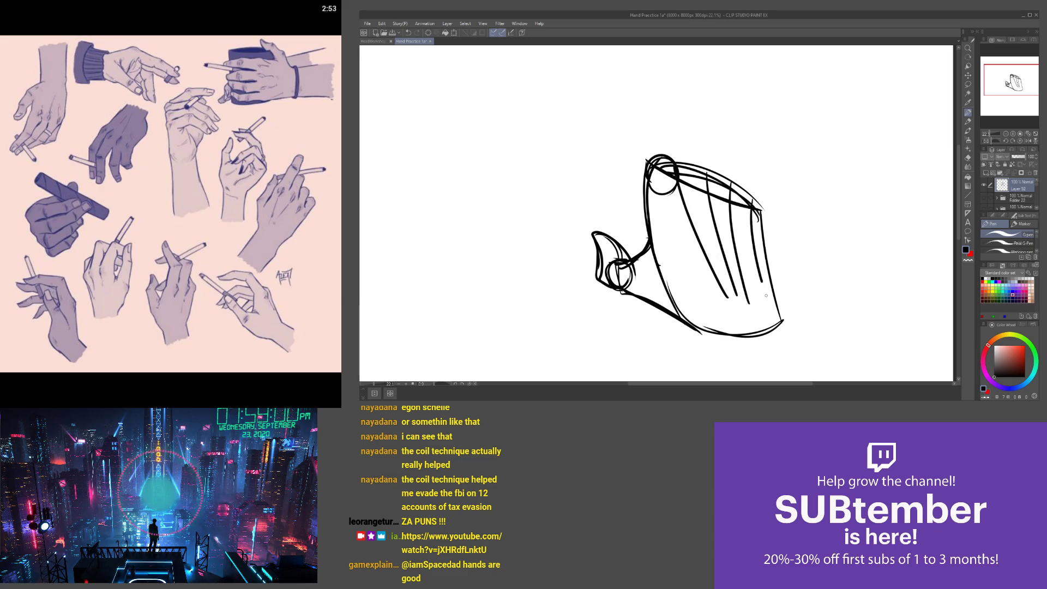
Draw the wrist oval, darken the thumb base, and start the fingers with joint circles and the first dividing line
mouse_move(711, 322)
mouse_down()
mouse_move(772, 297)
mouse_move(782, 327)
mouse_move(714, 335)
mouse_move(785, 347)
mouse_up()
mouse_move(666, 317)
mouse_down()
mouse_move(703, 333)
mouse_move(656, 369)
mouse_move(642, 319)
mouse_move(642, 342)
mouse_up()
drag(655, 205, 664, 136)
mouse_move(655, 240)
mouse_down()
mouse_move(668, 121)
mouse_move(664, 145)
mouse_move(682, 131)
mouse_move(660, 183)
mouse_up()
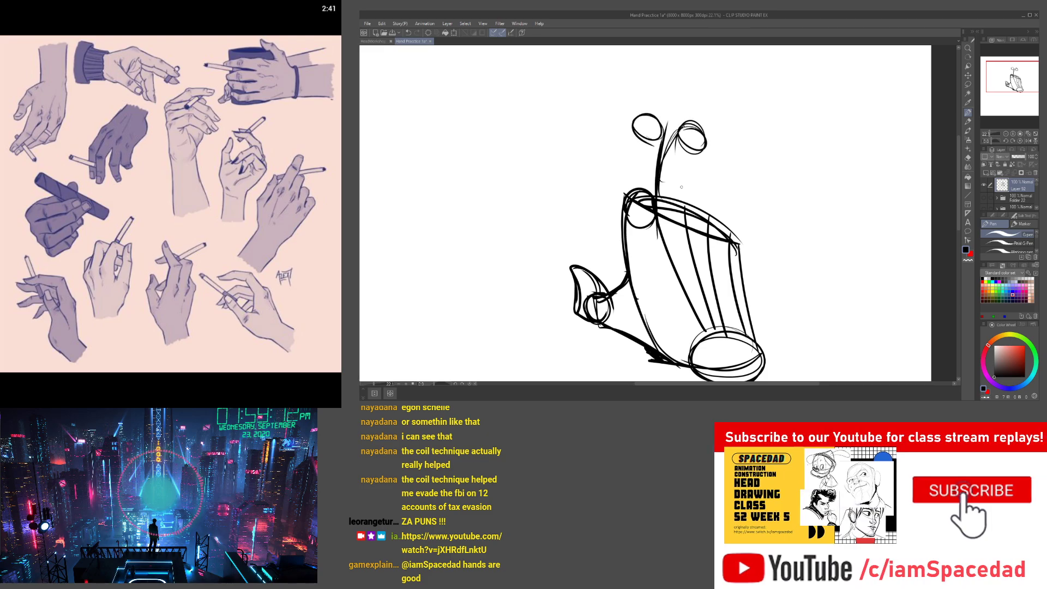
Add the remaining finger joint circles, connect the fingers to the knuckles, and draw the index finger's middle segment
drag(707, 145, 684, 225)
mouse_move(719, 170)
mouse_down()
mouse_move(706, 156)
mouse_move(726, 163)
mouse_up()
drag(726, 167, 708, 221)
mouse_move(748, 193)
mouse_down()
mouse_move(734, 177)
mouse_move(736, 291)
mouse_up()
drag(637, 133, 625, 252)
drag(639, 134, 640, 272)
mouse_move(649, 96)
mouse_down()
mouse_move(667, 137)
mouse_move(620, 92)
mouse_move(625, 109)
mouse_up()
drag(623, 109, 637, 143)
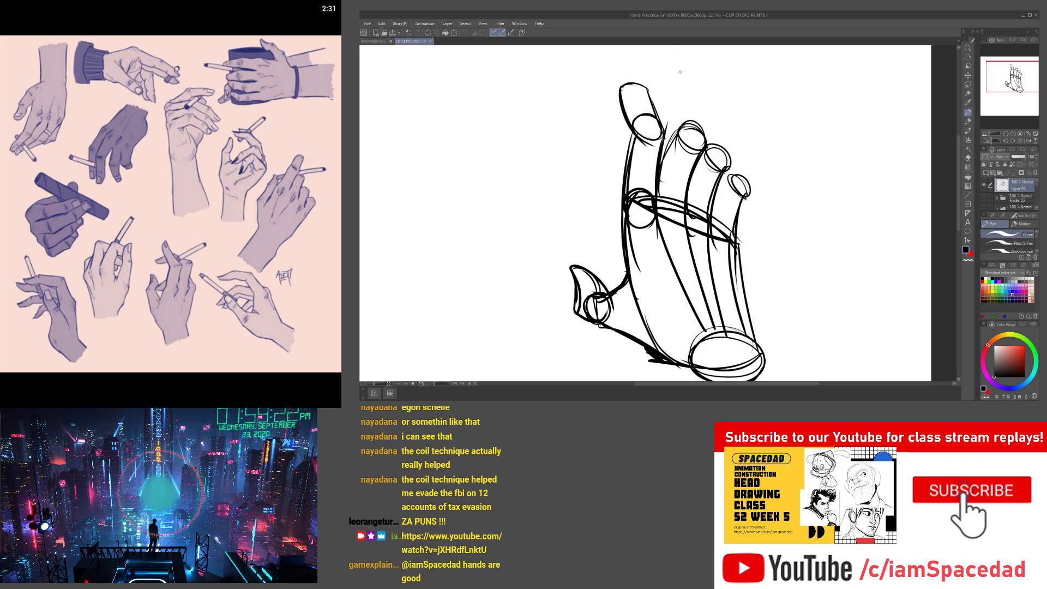
Outline the folded fingers' outer edge, bend the index fingertip outward, and add lines along the finger segments
drag(655, 100, 727, 146)
drag(694, 115, 751, 181)
drag(751, 187, 744, 214)
mouse_move(636, 83)
mouse_down()
mouse_move(650, 94)
mouse_move(628, 106)
mouse_up()
mouse_move(622, 87)
mouse_down()
mouse_move(631, 110)
mouse_move(600, 89)
mouse_move(631, 82)
mouse_move(626, 75)
mouse_move(602, 98)
mouse_up()
mouse_move(598, 74)
mouse_down()
mouse_move(605, 100)
mouse_move(638, 129)
mouse_move(653, 188)
mouse_up()
mouse_move(673, 116)
mouse_down()
mouse_move(698, 169)
mouse_move(677, 197)
mouse_up()
drag(709, 158, 722, 216)
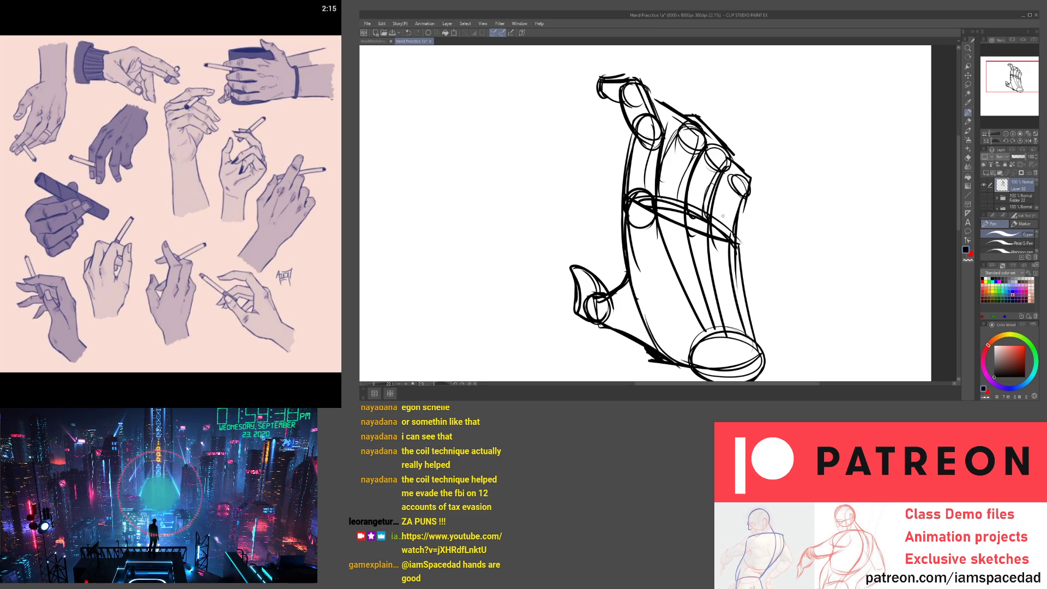
Add knuckle circles across the palm's upper edge and darken the contours of the thumb, palm and index finger
mouse_move(654, 205)
mouse_down()
mouse_move(651, 232)
mouse_move(703, 240)
mouse_move(653, 195)
mouse_move(636, 247)
mouse_up()
drag(725, 220, 629, 227)
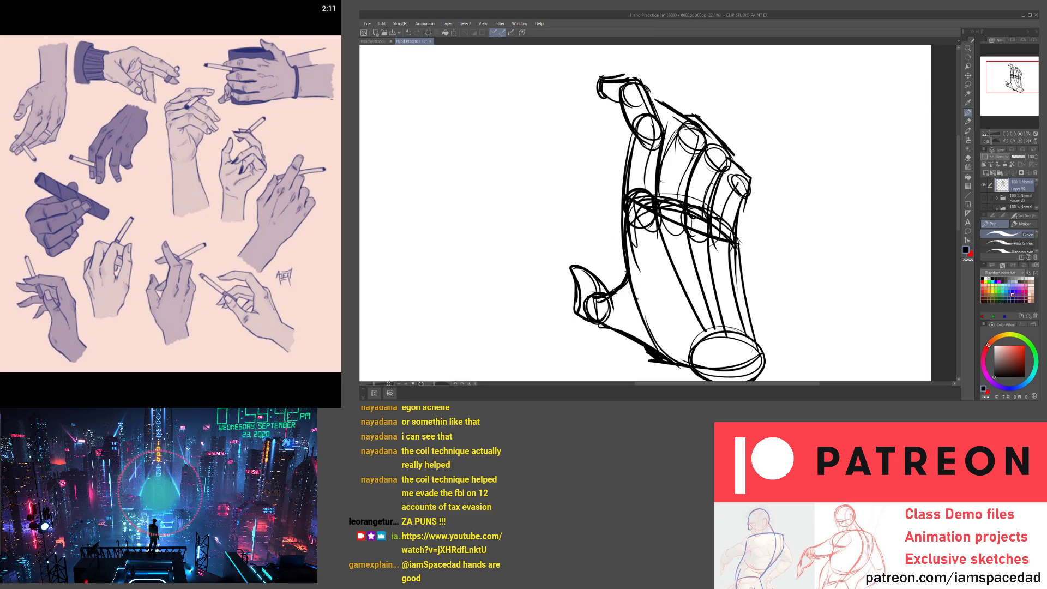
mouse_move(600, 298)
mouse_down()
mouse_move(612, 327)
mouse_move(578, 323)
mouse_move(682, 363)
mouse_up()
drag(633, 313, 649, 363)
drag(624, 234, 646, 343)
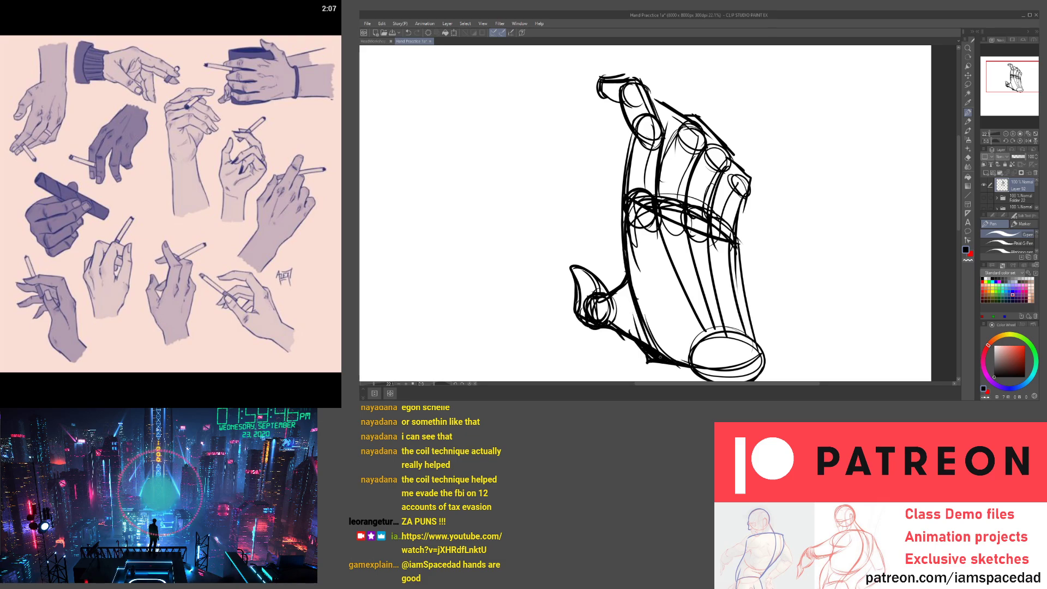
drag(636, 286, 628, 330)
mouse_move(621, 106)
mouse_down()
mouse_move(632, 191)
mouse_move(622, 218)
mouse_move(660, 241)
mouse_up()
drag(737, 261, 754, 340)
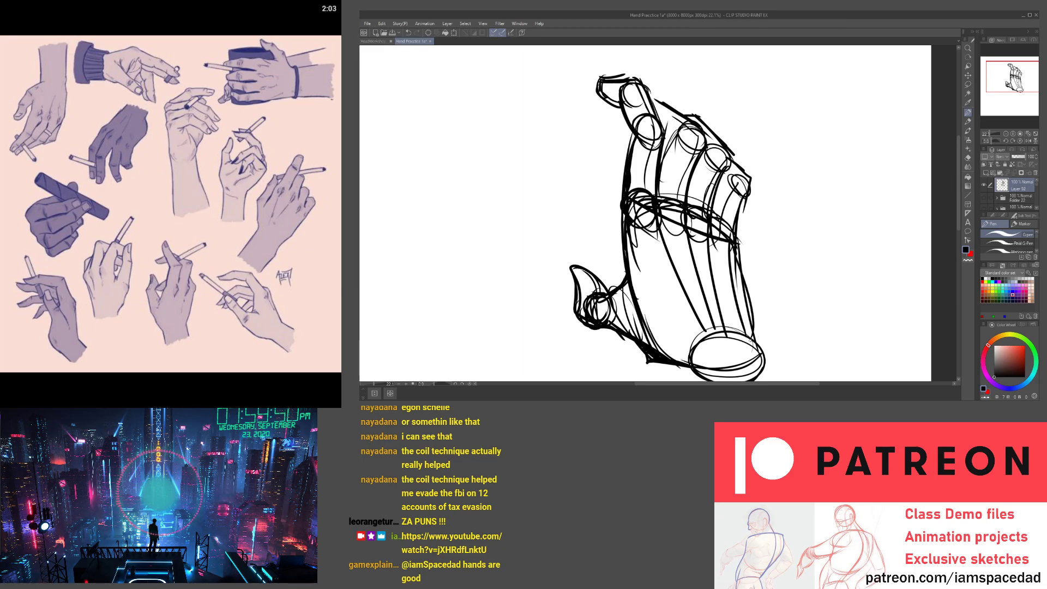
drag(746, 282, 760, 353)
Rework the wrist oval with a boxy wrist block and extend the forearm's edges and inner plane line from it
drag(663, 251, 593, 129)
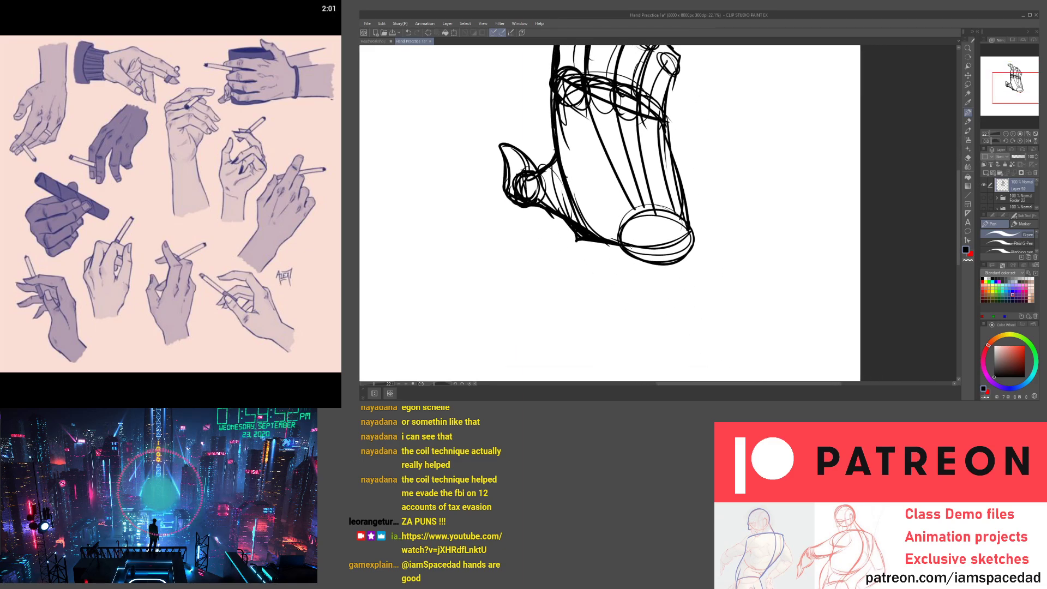
drag(633, 264, 682, 257)
drag(616, 227, 619, 258)
mouse_move(609, 230)
mouse_down()
mouse_move(614, 255)
mouse_move(657, 288)
mouse_up()
mouse_move(614, 227)
mouse_down()
mouse_move(647, 211)
mouse_move(679, 218)
mouse_up()
mouse_move(608, 222)
mouse_down()
mouse_move(635, 213)
mouse_move(663, 293)
mouse_up()
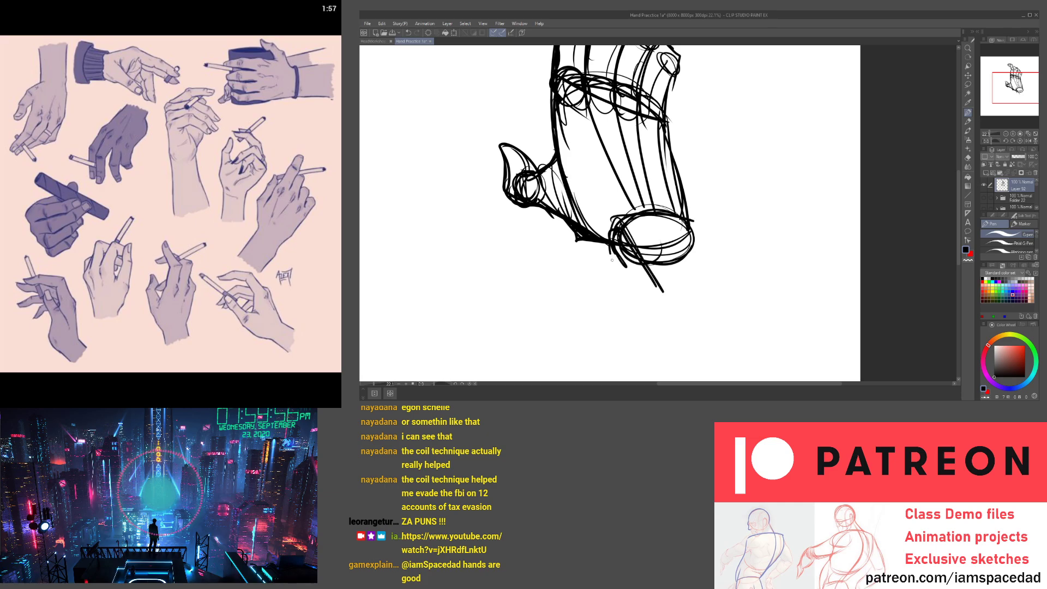
drag(602, 263, 620, 243)
drag(618, 263, 663, 345)
mouse_move(689, 218)
mouse_down()
mouse_move(705, 262)
mouse_move(792, 370)
mouse_up()
mouse_move(654, 259)
mouse_down()
mouse_move(701, 252)
mouse_move(636, 287)
mouse_up()
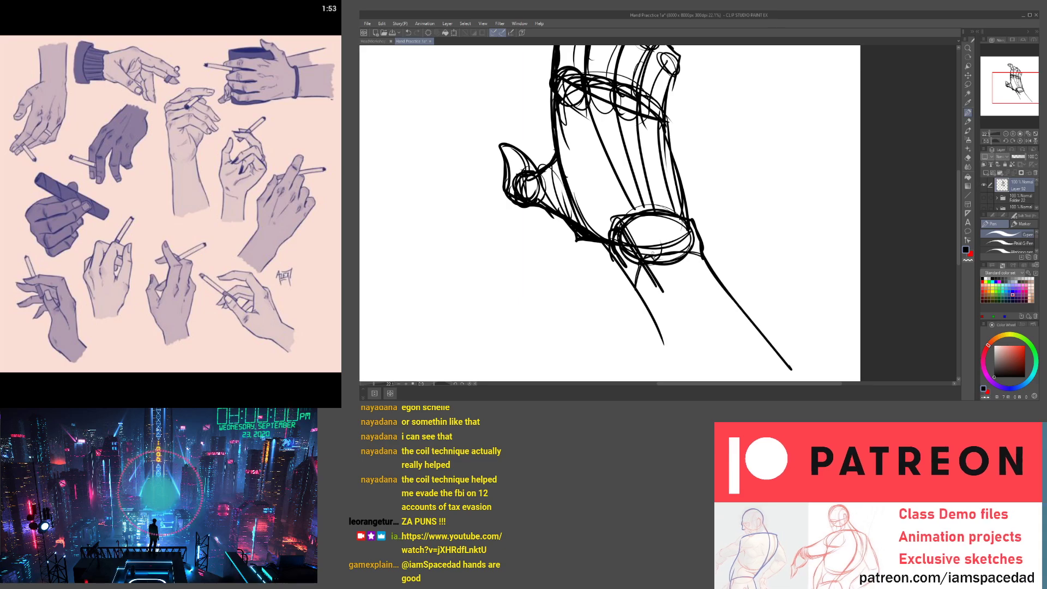
mouse_move(661, 236)
mouse_down()
mouse_move(701, 295)
mouse_move(733, 356)
mouse_up()
Thicken the thumb's lower contour and reinforce the finger joint circles and the index knuckle
drag(533, 159, 657, 304)
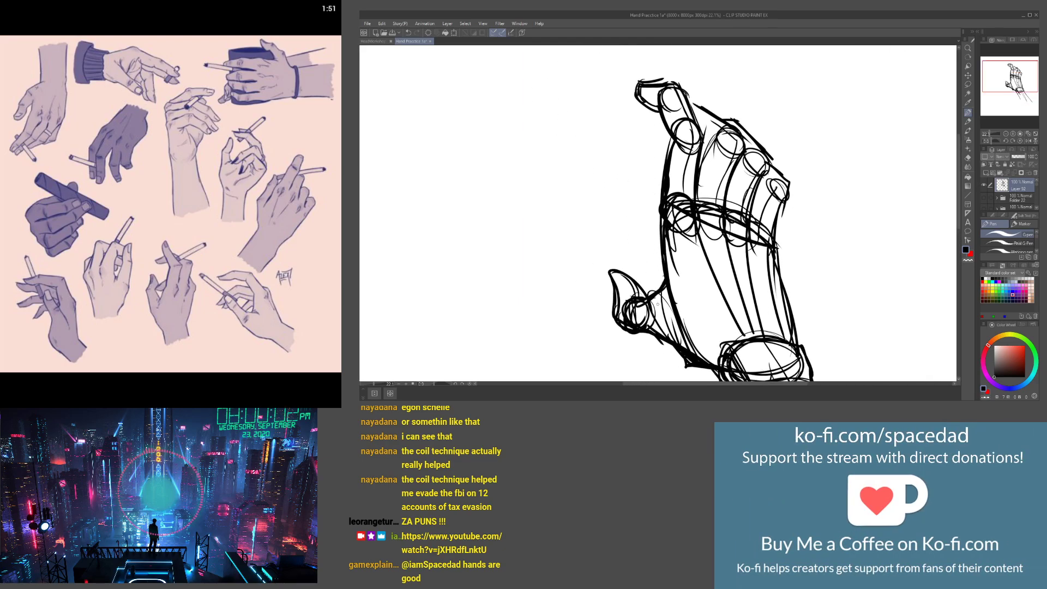
drag(668, 356, 701, 364)
mouse_move(687, 366)
mouse_down()
mouse_move(647, 338)
mouse_move(670, 354)
mouse_move(612, 333)
mouse_up()
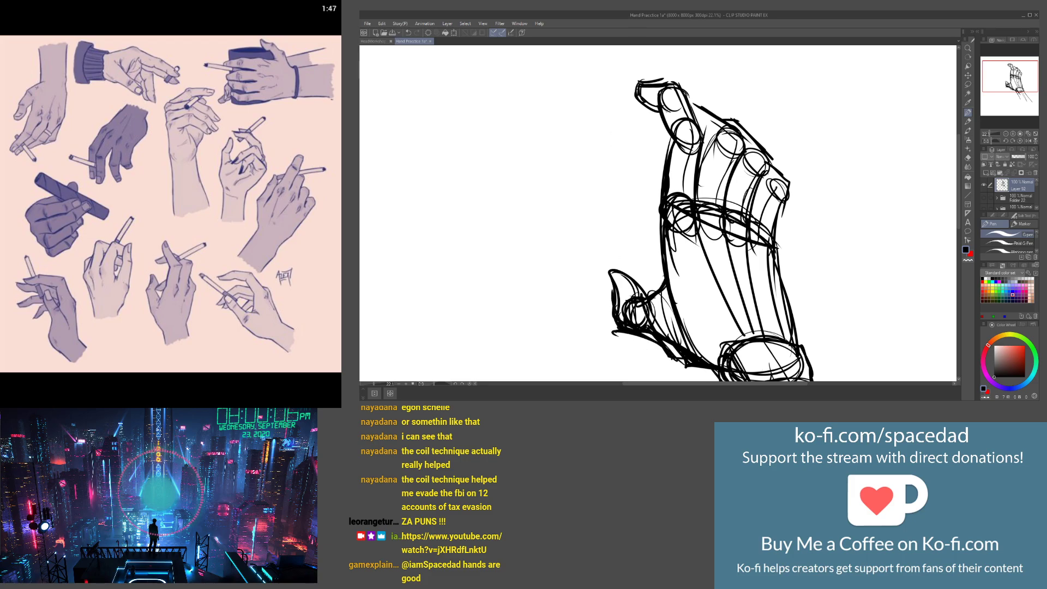
mouse_move(690, 130)
mouse_down()
mouse_move(743, 156)
mouse_move(728, 130)
mouse_up()
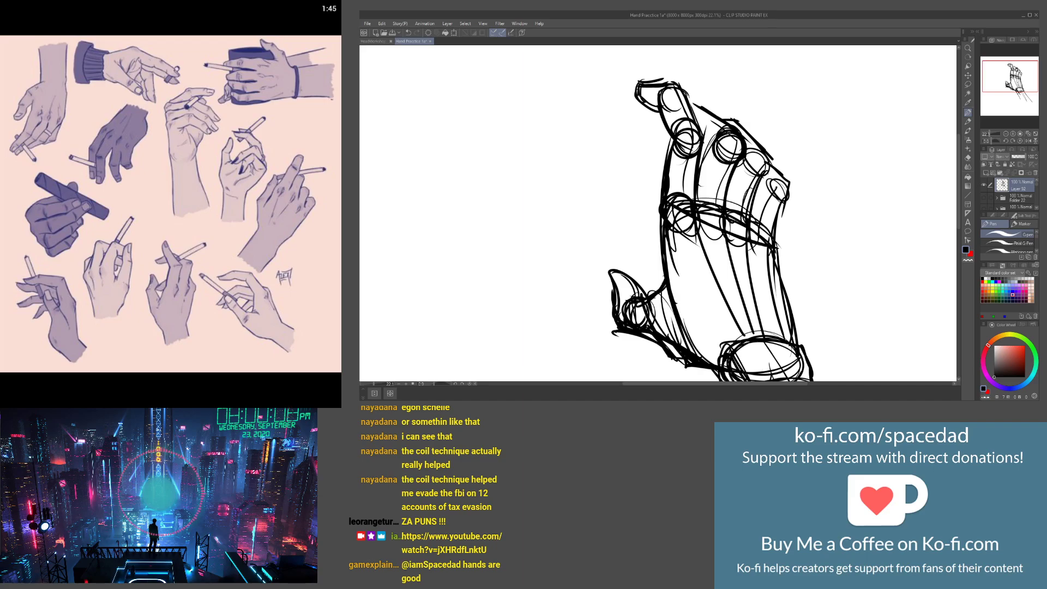
drag(772, 167, 779, 189)
mouse_move(716, 145)
mouse_down()
mouse_move(765, 161)
mouse_move(785, 193)
mouse_up()
drag(683, 250, 673, 256)
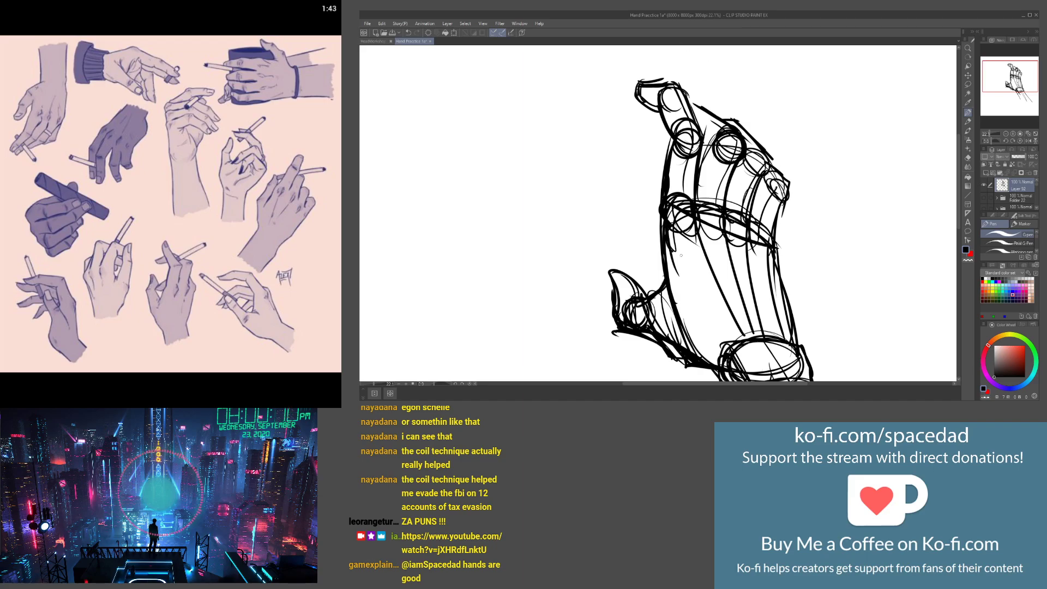
drag(702, 223, 676, 243)
Lasso the fingers and knuckles, transform them slightly down towards the palm, and deselect
key(k)
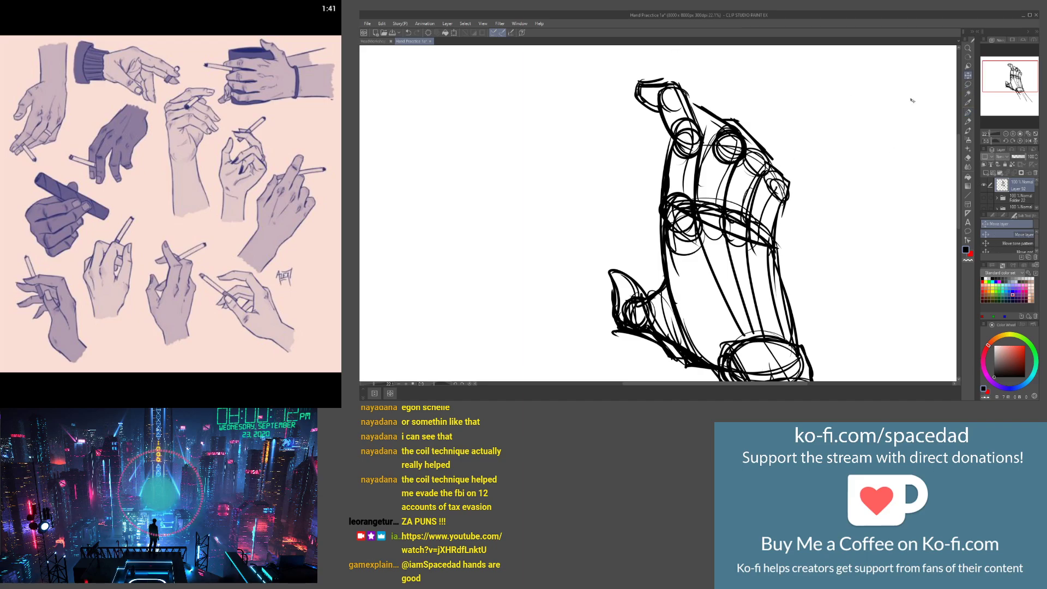
key(m)
mouse_move(657, 55)
mouse_down()
mouse_move(633, 223)
mouse_move(818, 191)
mouse_move(758, 79)
mouse_up()
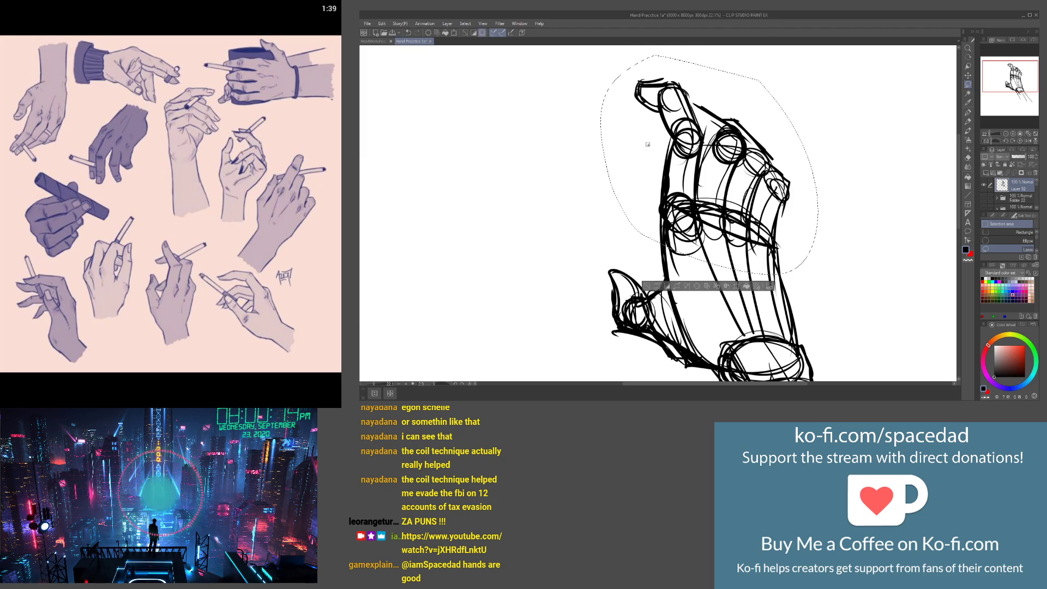
key(ctrl+t)
drag(664, 199, 665, 210)
key(Return)
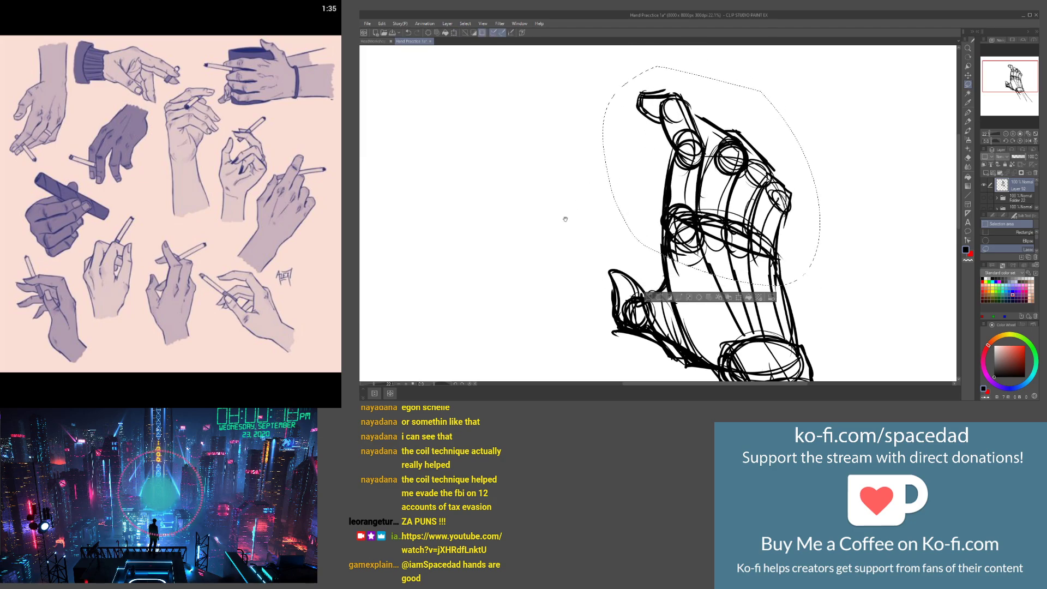
drag(549, 205, 545, 170)
key(ctrl+d)
Lower the rough sketch layer's opacity to 33% and add a new layer above it for refining
drag(608, 152, 583, 139)
click(1018, 158)
click(1014, 158)
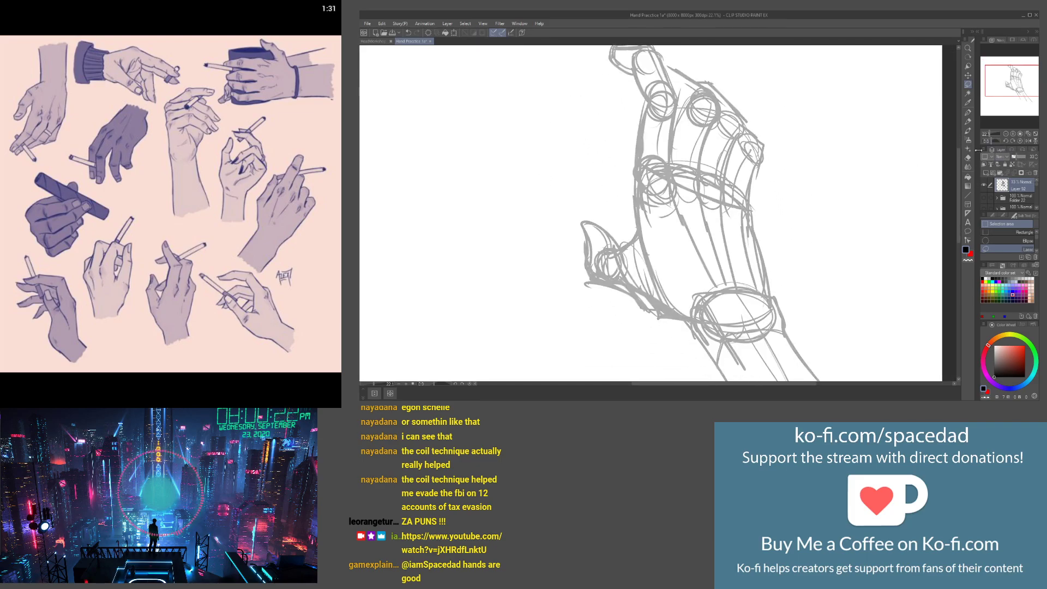
click(987, 174)
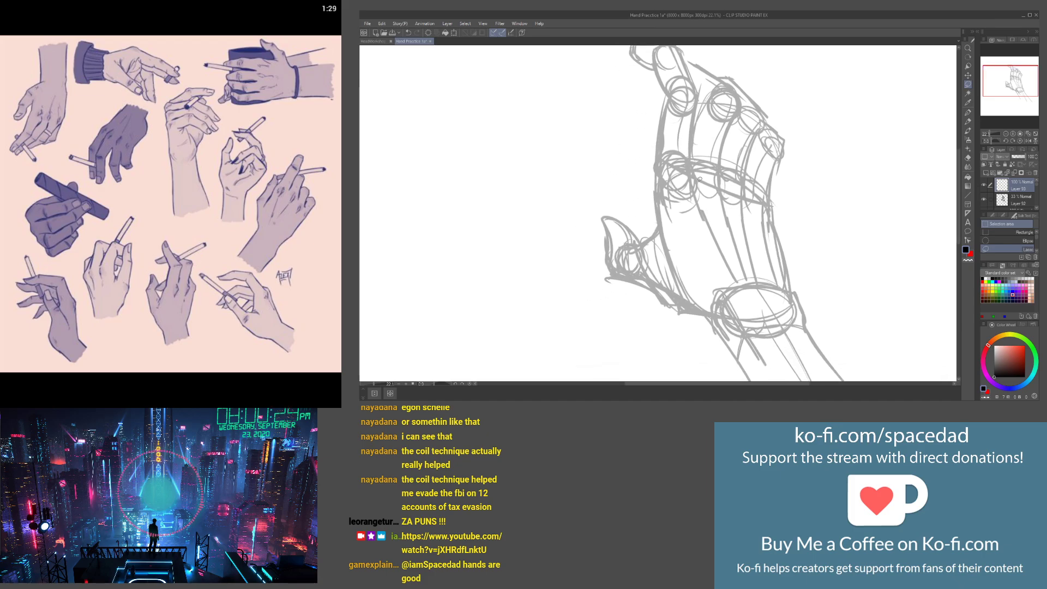
Redraw the palm outline and the thumb with its joint circle in clean black pen lines over the faded sketch
click(968, 114)
mouse_move(770, 204)
mouse_down()
mouse_move(690, 168)
mouse_move(662, 176)
mouse_move(663, 252)
mouse_move(730, 318)
mouse_move(787, 265)
mouse_move(775, 314)
mouse_move(706, 316)
mouse_up()
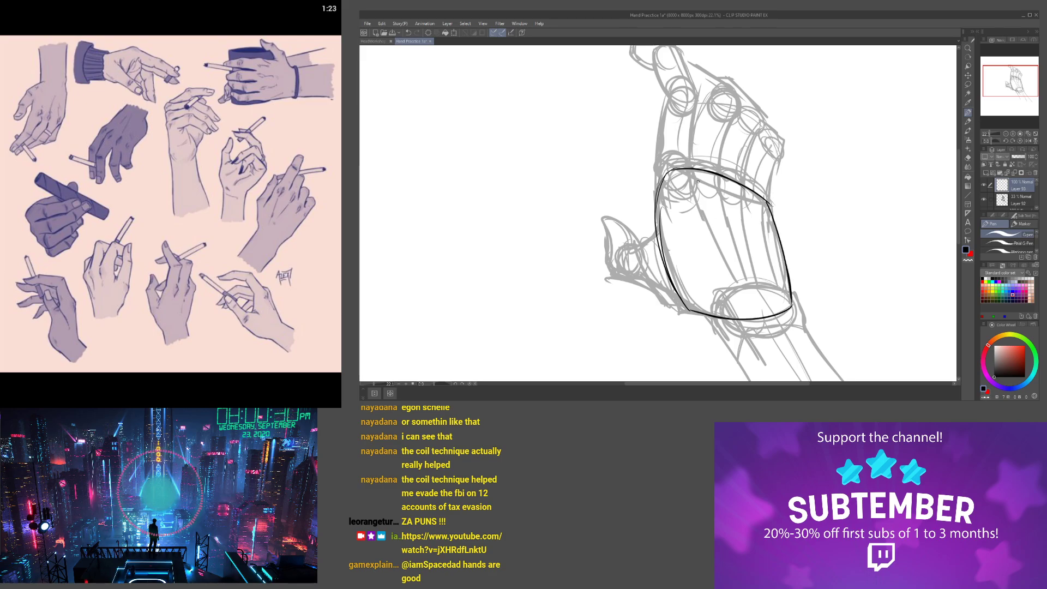
mouse_move(656, 233)
mouse_down()
mouse_move(627, 252)
mouse_move(610, 275)
mouse_move(632, 262)
mouse_move(619, 282)
mouse_up()
mouse_move(696, 313)
mouse_down()
mouse_move(619, 282)
mouse_move(621, 250)
mouse_move(596, 215)
mouse_move(605, 275)
mouse_move(607, 235)
mouse_up()
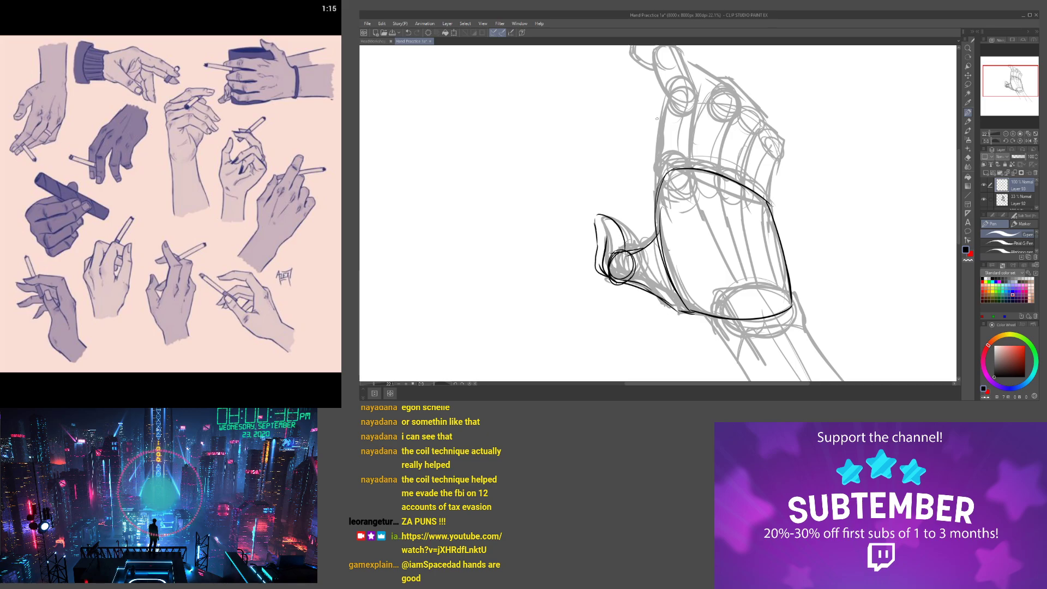
Draw the four knuckle circles in black along the palm's upper edge with tendon lines below the first two
mouse_move(674, 169)
mouse_down()
mouse_move(667, 230)
mouse_move(684, 238)
mouse_move(659, 221)
mouse_up()
mouse_move(707, 253)
mouse_down()
mouse_move(707, 240)
mouse_move(685, 276)
mouse_move(724, 340)
mouse_up()
drag(678, 252, 726, 350)
drag(706, 245, 735, 345)
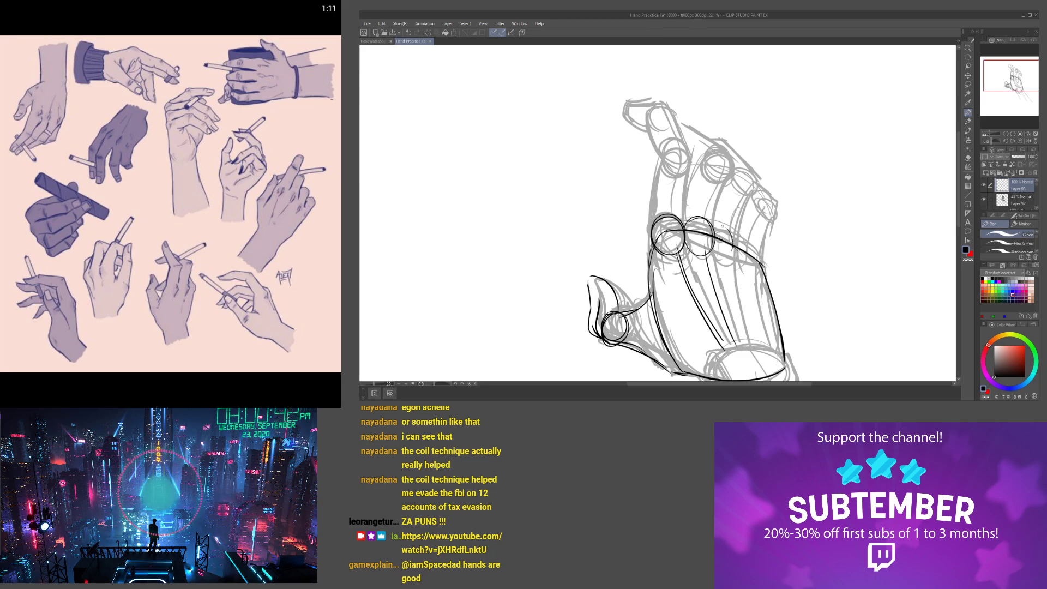
drag(730, 228, 712, 240)
mouse_move(713, 240)
mouse_down()
mouse_move(734, 230)
mouse_move(741, 262)
mouse_up()
drag(742, 262, 761, 256)
Draw the fingers' middle joint circles in black and connect them to the knuckles with finger side contours
mouse_move(680, 147)
mouse_down()
mouse_move(662, 161)
mouse_move(753, 185)
mouse_move(770, 207)
mouse_up()
drag(689, 173, 680, 223)
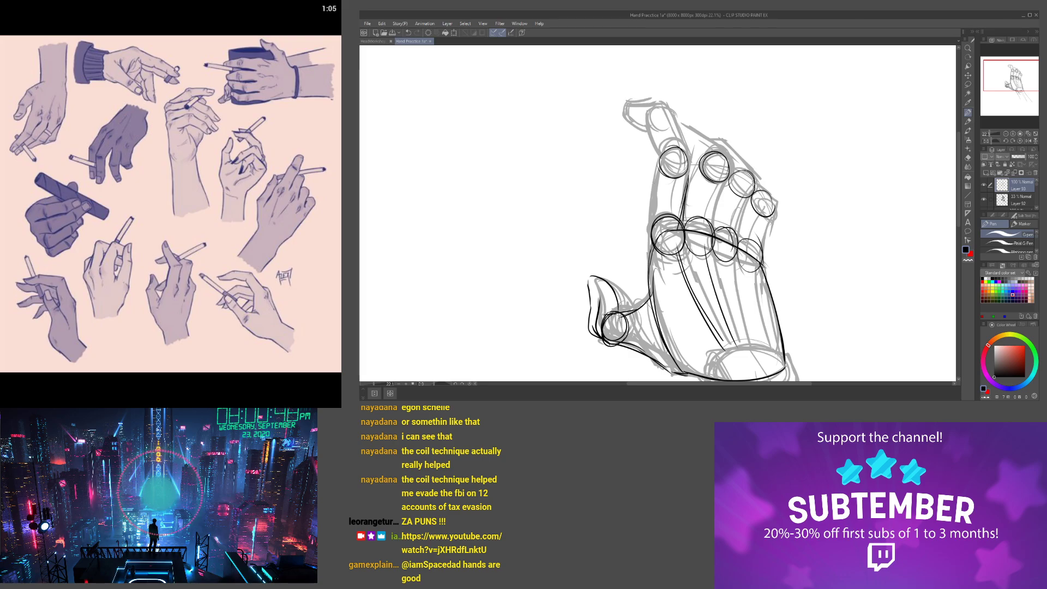
mouse_move(692, 184)
mouse_down()
mouse_move(684, 231)
mouse_move(700, 230)
mouse_up()
drag(722, 184, 707, 234)
drag(716, 229, 734, 238)
mouse_move(750, 195)
mouse_down()
mouse_move(736, 246)
mouse_move(762, 252)
mouse_up()
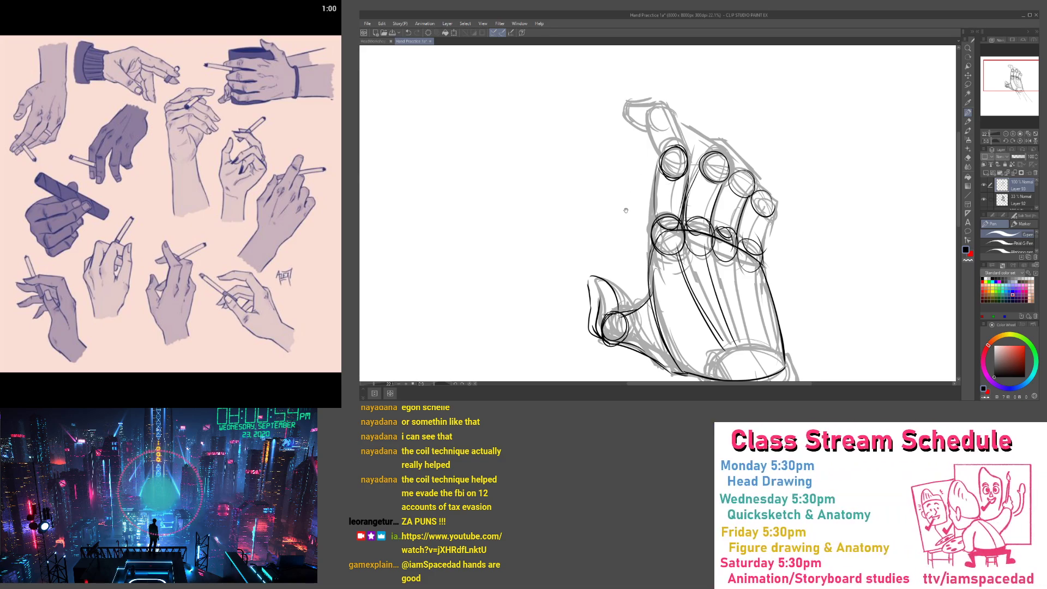
Redraw the wrist oval and boxy wrist block in black and extend the forearm's side and plane lines
scroll(621, 248, down, 3)
drag(693, 315, 633, 247)
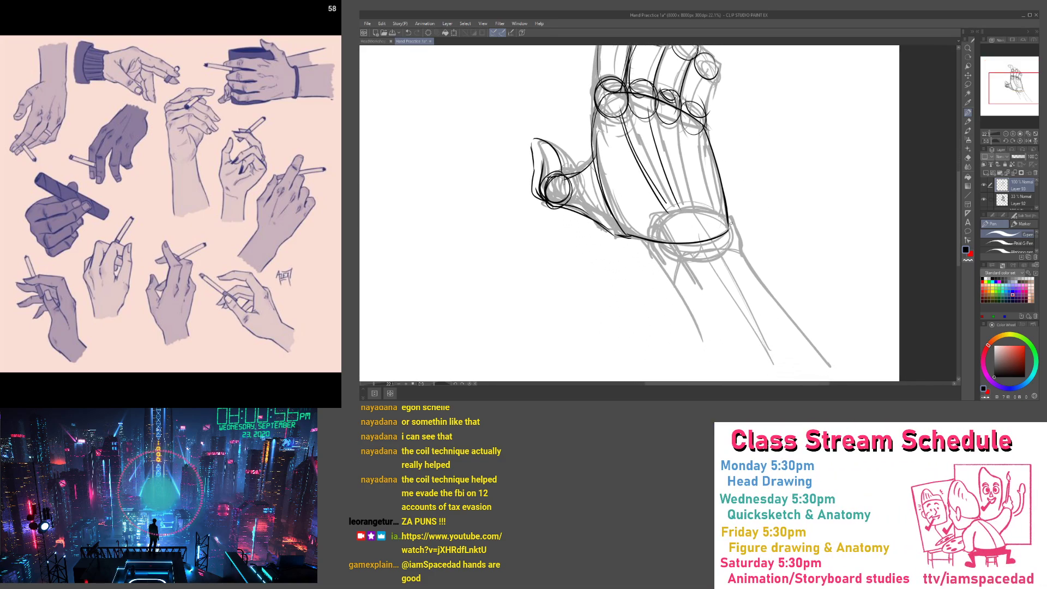
drag(702, 220, 725, 216)
mouse_move(659, 221)
mouse_down()
mouse_move(695, 274)
mouse_move(677, 261)
mouse_move(679, 231)
mouse_move(718, 233)
mouse_up()
mouse_move(718, 234)
mouse_down()
mouse_move(687, 229)
mouse_move(651, 260)
mouse_move(669, 327)
mouse_up()
scroll(649, 257, down, 1)
scroll(649, 256, right, 1)
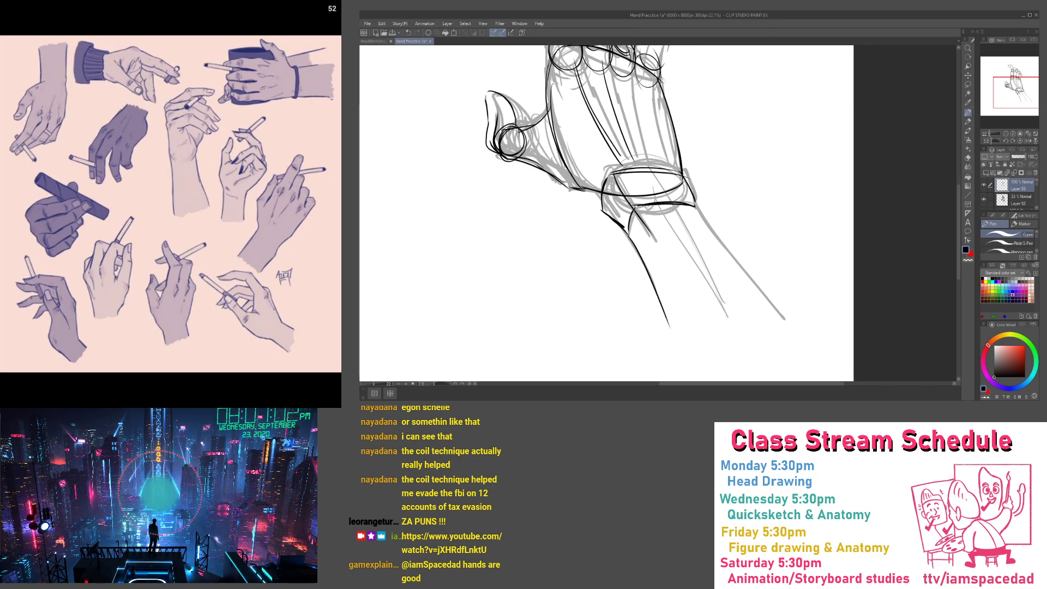
drag(638, 217, 721, 360)
drag(696, 207, 798, 349)
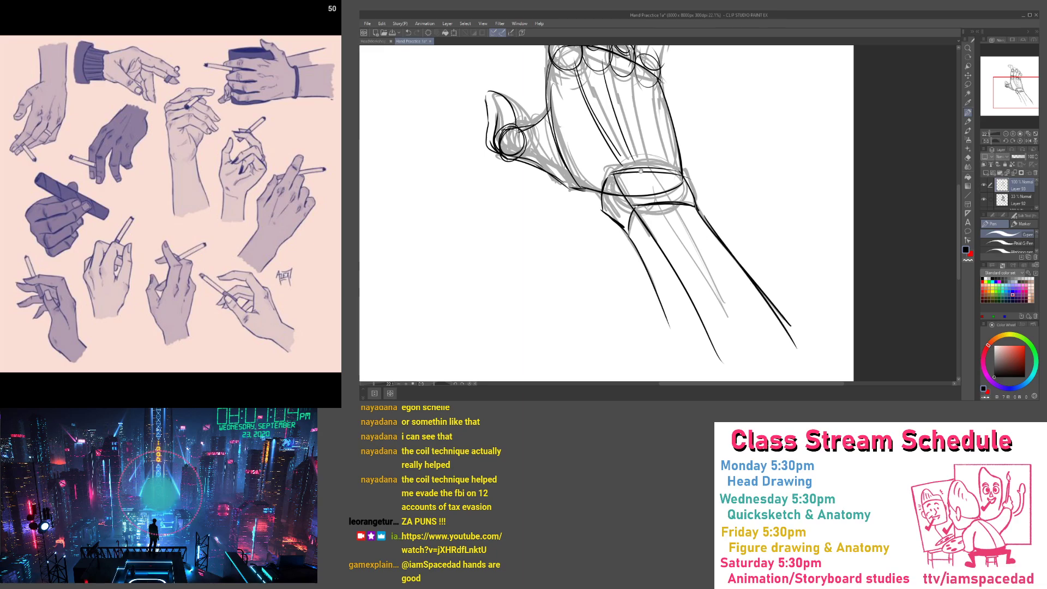
Redraw the index finger's upper segments in black with its last joint circle and bent fingertip
drag(649, 136, 711, 261)
mouse_move(669, 191)
mouse_down()
mouse_move(706, 288)
mouse_move(717, 290)
mouse_up()
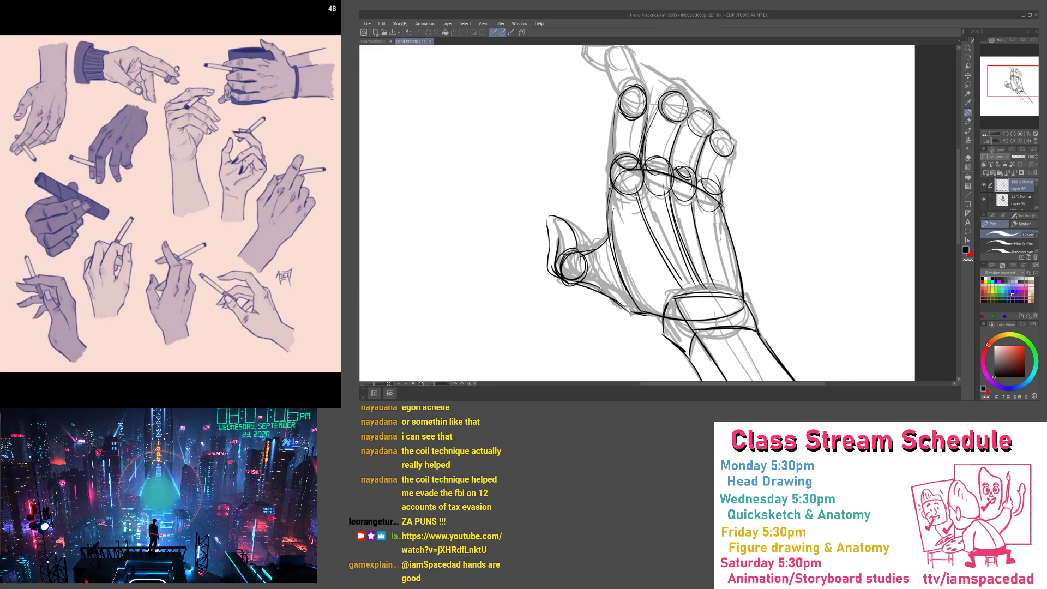
mouse_move(712, 209)
mouse_down()
mouse_move(728, 283)
mouse_move(667, 301)
mouse_up()
drag(635, 262, 661, 348)
drag(633, 152, 653, 237)
scroll(646, 210, up, 2)
mouse_move(647, 188)
mouse_down()
mouse_move(675, 190)
mouse_move(700, 243)
mouse_up()
mouse_move(653, 212)
mouse_down()
mouse_move(676, 186)
mouse_move(668, 217)
mouse_move(644, 211)
mouse_up()
drag(701, 131, 698, 121)
mouse_move(737, 274)
mouse_down()
mouse_move(722, 269)
mouse_move(692, 286)
mouse_up()
scroll(709, 224, up, 1)
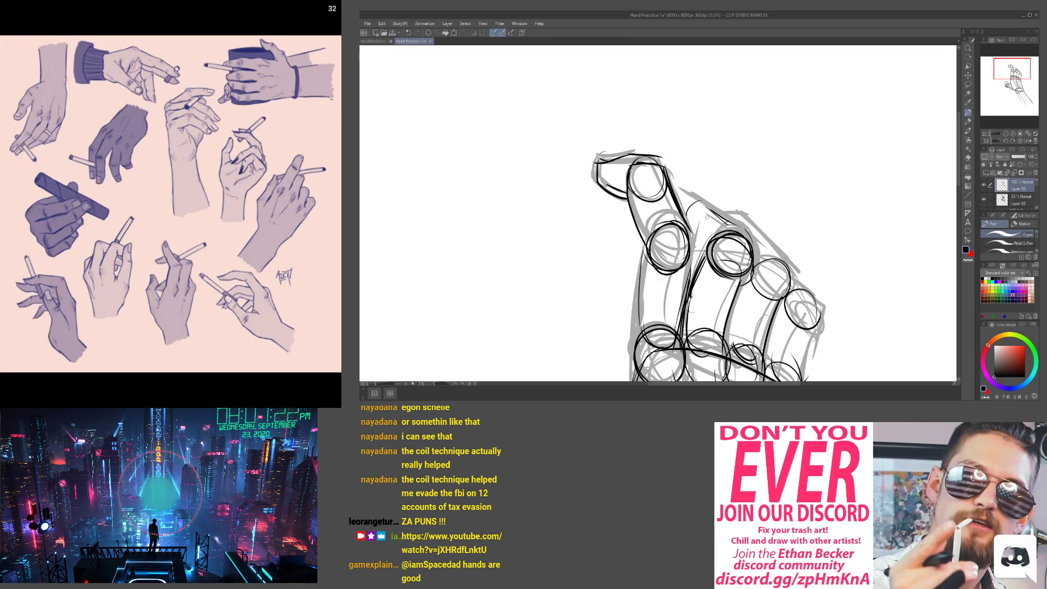
Outline the folded middle, ring and little fingers in black over their joint circles, including the little finger's outer side
scroll(731, 221, down, 1)
mouse_move(725, 221)
mouse_down()
mouse_move(758, 218)
mouse_move(797, 270)
mouse_up()
drag(735, 224, 748, 217)
scroll(763, 259, down, 2)
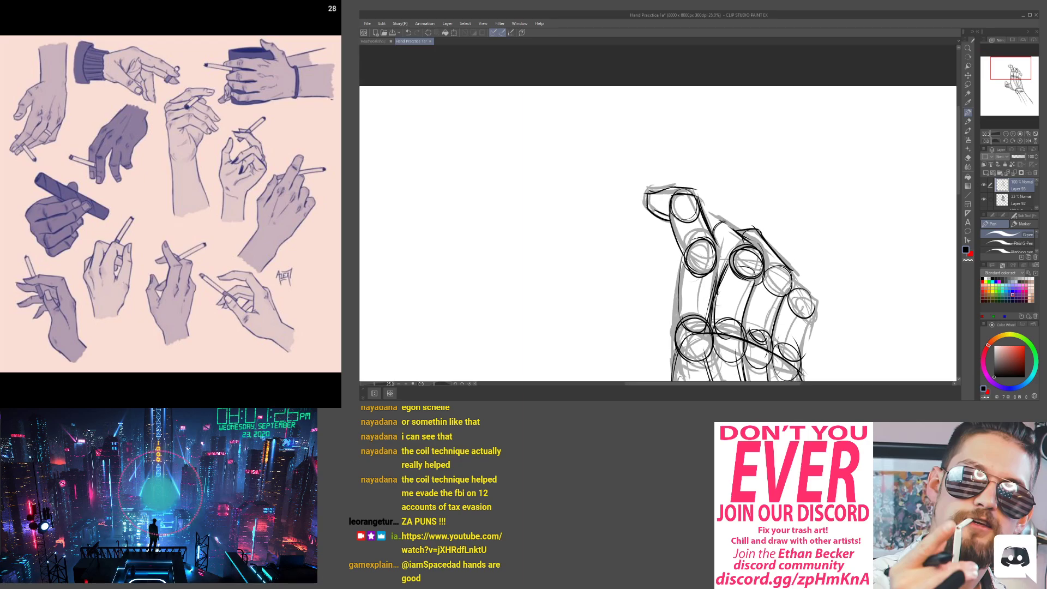
scroll(783, 265, up, 2)
drag(790, 278, 821, 301)
drag(818, 305, 800, 369)
mouse_move(785, 303)
mouse_down()
mouse_move(768, 369)
mouse_move(772, 314)
mouse_up()
drag(774, 313, 766, 380)
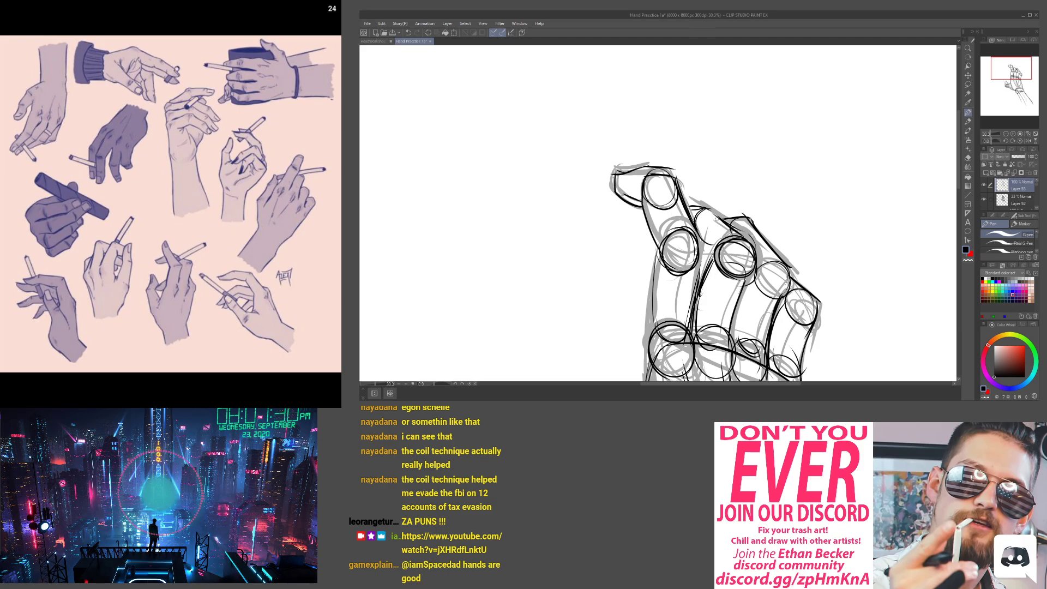
Add the bent middle finger's contour and darken the end of the index fingertip
drag(717, 218, 734, 223)
mouse_move(704, 208)
mouse_down()
mouse_move(750, 244)
mouse_move(717, 281)
mouse_move(676, 267)
mouse_up()
drag(617, 176, 620, 196)
scroll(656, 207, down, 5)
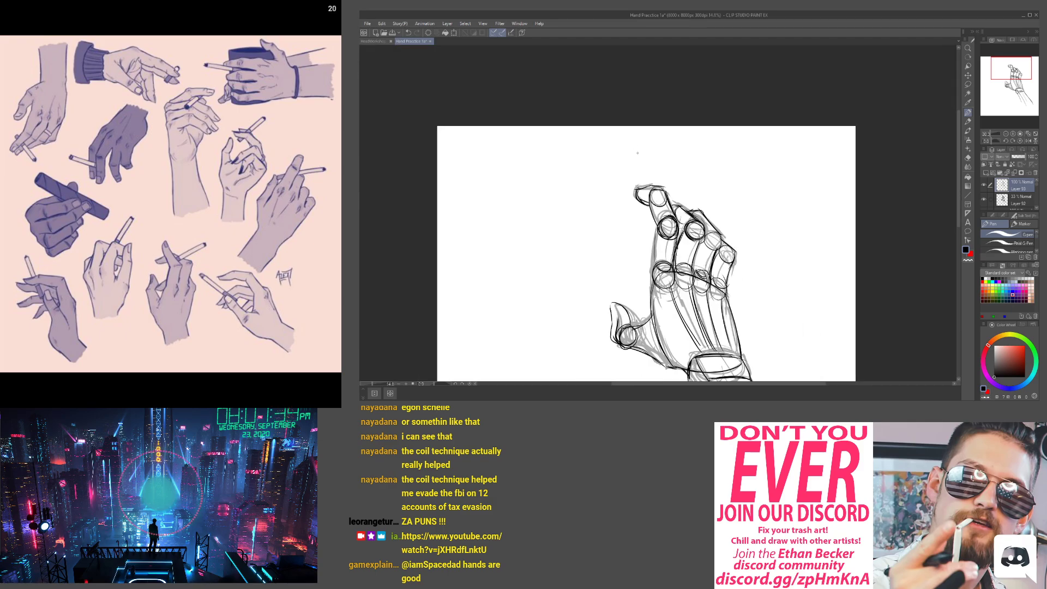
Reinforce the knuckle arc and the palm's side edges down to the wrist with darker black lines
scroll(655, 239, up, 3)
mouse_move(658, 227)
mouse_down()
mouse_move(654, 273)
mouse_move(666, 312)
mouse_move(679, 210)
mouse_move(724, 233)
mouse_up()
drag(720, 212, 738, 289)
mouse_move(736, 273)
mouse_down()
mouse_move(703, 190)
mouse_move(704, 210)
mouse_move(791, 335)
mouse_up()
mouse_move(631, 235)
mouse_down()
mouse_move(687, 320)
mouse_move(699, 306)
mouse_move(611, 268)
mouse_move(645, 274)
mouse_up()
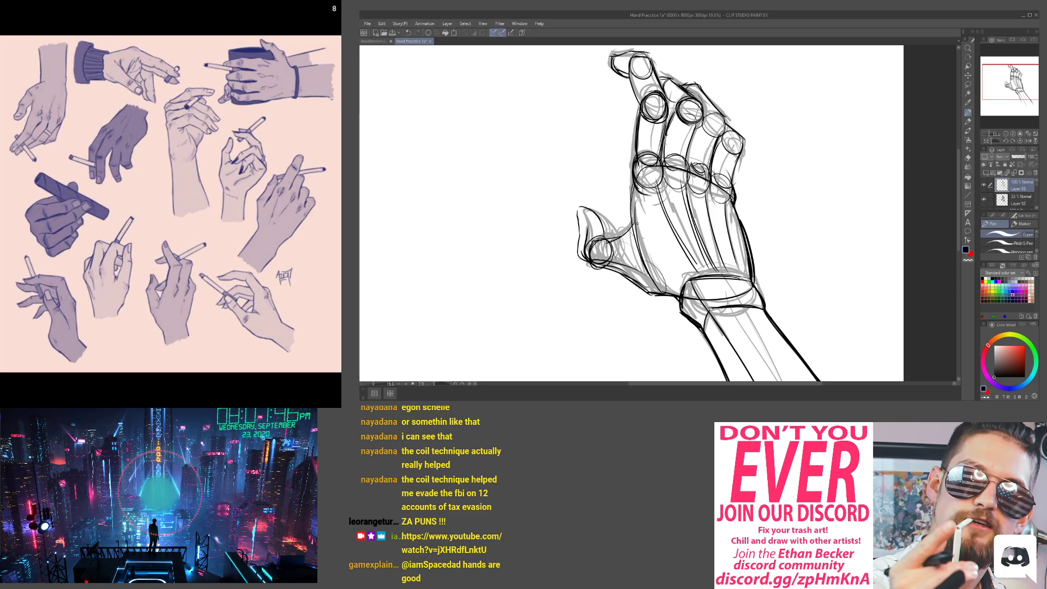
Complete the thumb's contour and darken the palm edge at its base in black
scroll(657, 262, up, 2)
mouse_move(598, 238)
mouse_down()
mouse_move(682, 271)
mouse_move(677, 292)
mouse_move(756, 272)
mouse_move(694, 296)
mouse_up()
mouse_move(644, 235)
mouse_down()
mouse_move(678, 294)
mouse_move(596, 263)
mouse_move(607, 286)
mouse_up()
mouse_move(618, 240)
mouse_down()
mouse_move(587, 332)
mouse_move(647, 152)
mouse_up()
scroll(628, 55, down, 9)
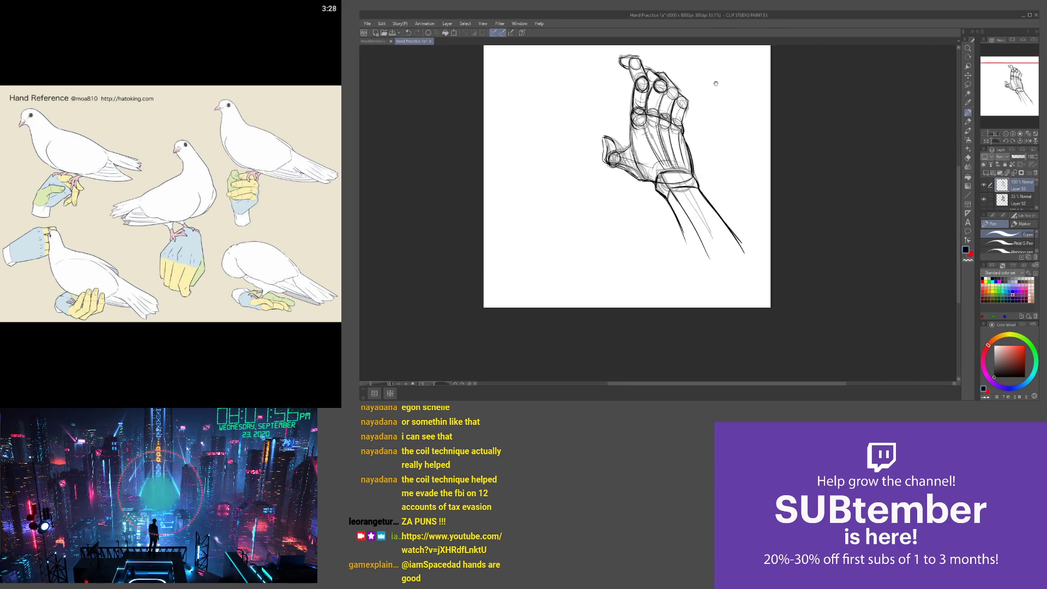
Group the finished hand study's layers into a new layer folder and collapse it
drag(715, 82, 769, 152)
click(1000, 173)
click(1014, 195)
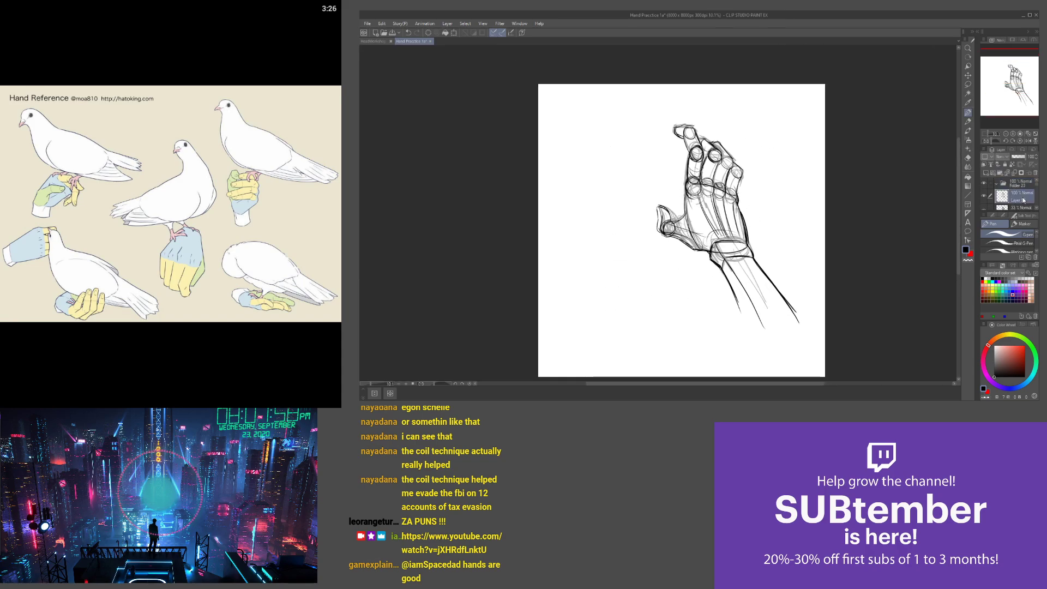
scroll(1014, 193, down, 1)
shift+click(1016, 188)
scroll(1016, 187, up, 2)
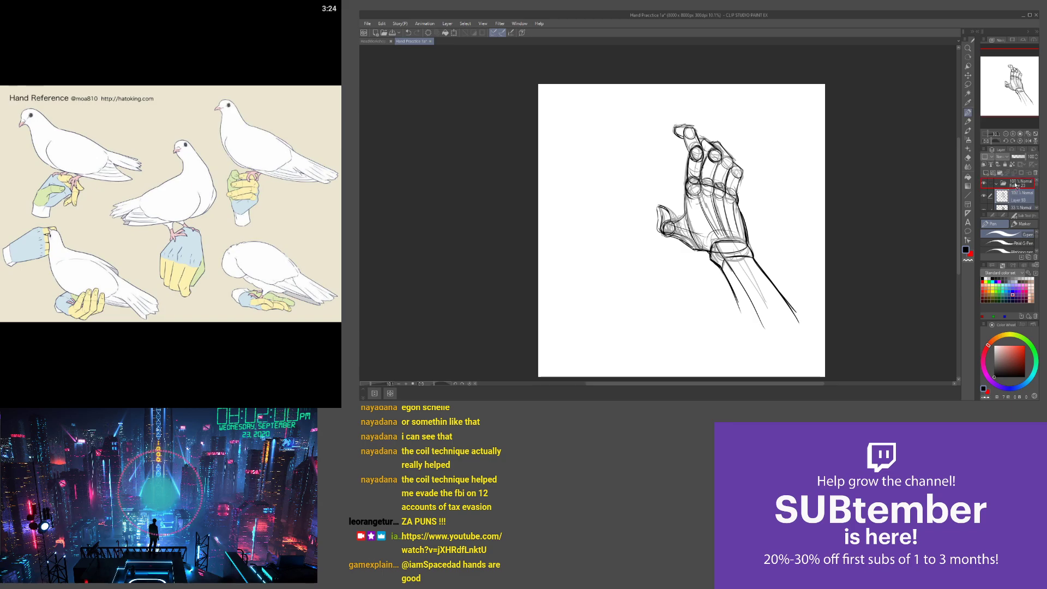
click(995, 185)
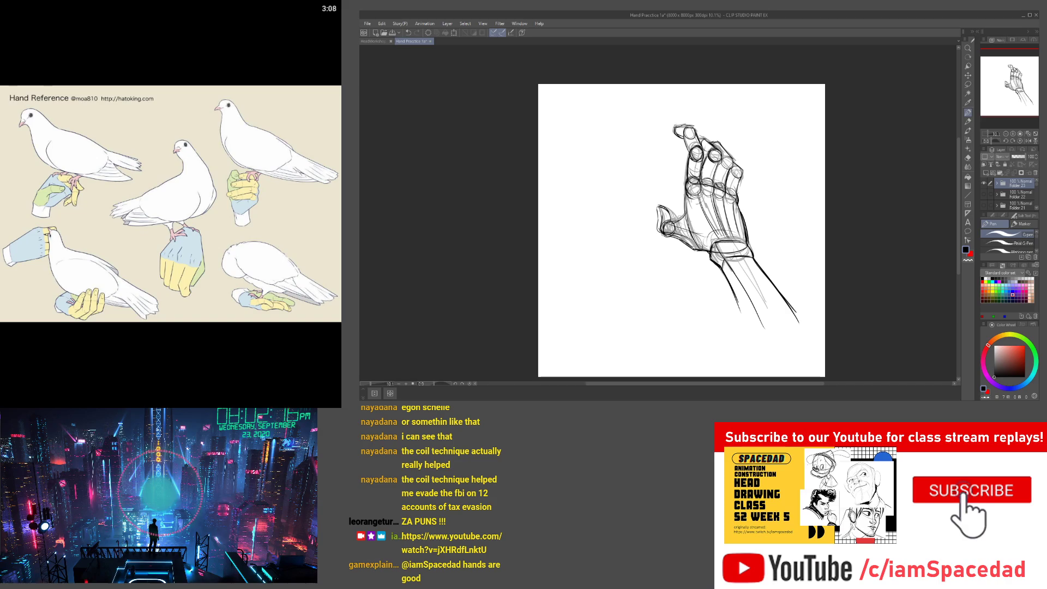
Hide the new folder and review the studies in Folders 22 through 19 by toggling their visibility
click(985, 184)
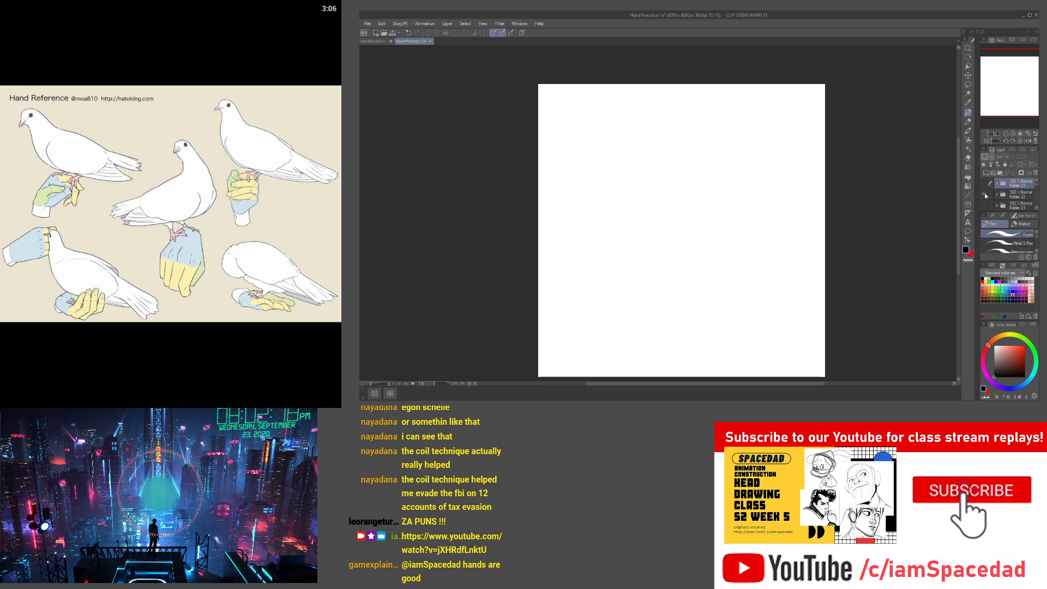
click(985, 194)
click(984, 194)
click(985, 206)
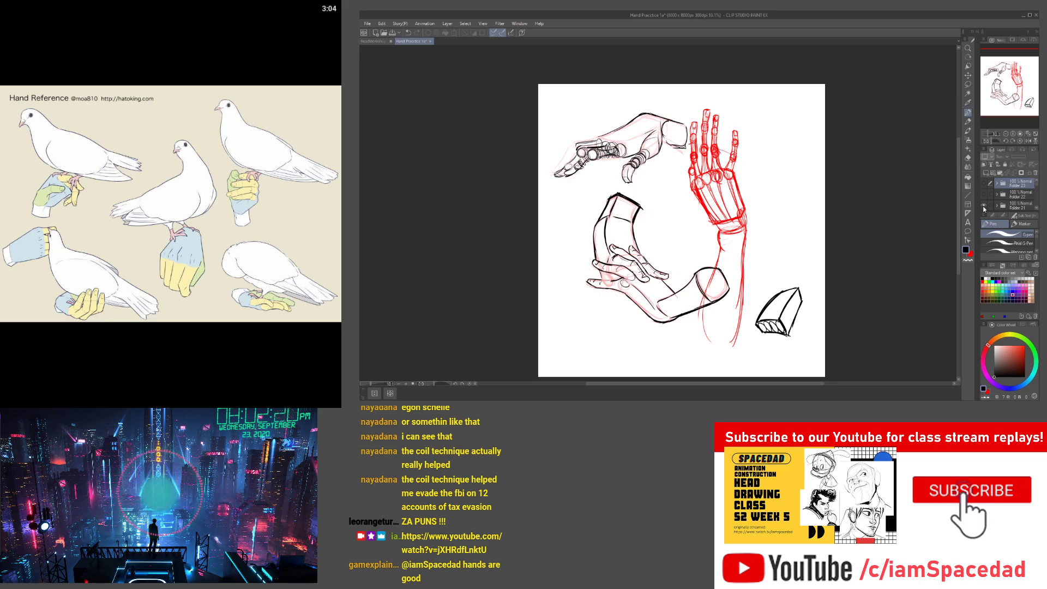
scroll(986, 205, down, 1)
scroll(982, 199, down, 1)
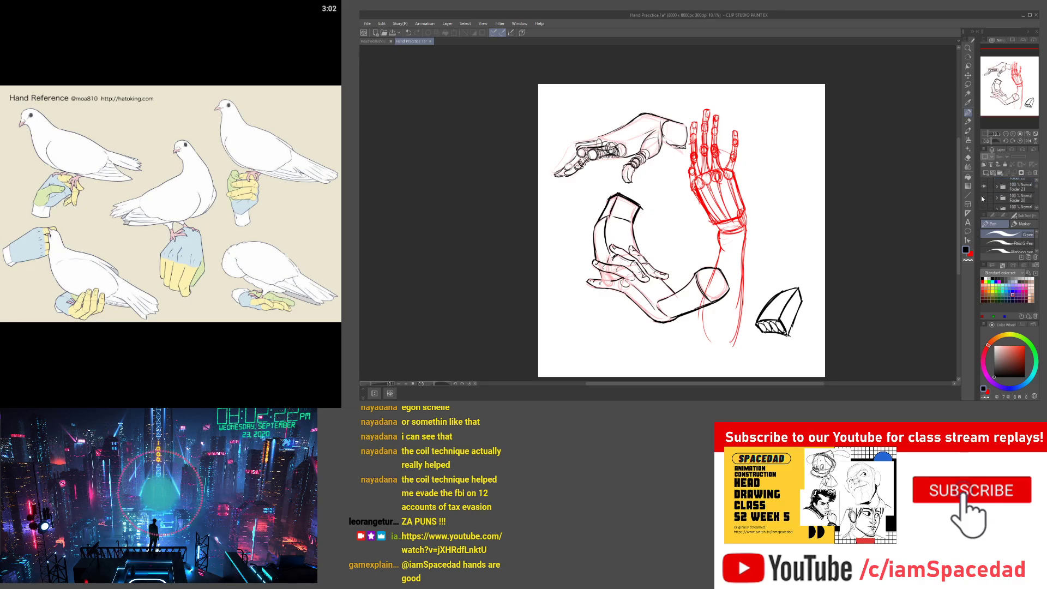
click(985, 186)
click(985, 197)
scroll(987, 200, down, 1)
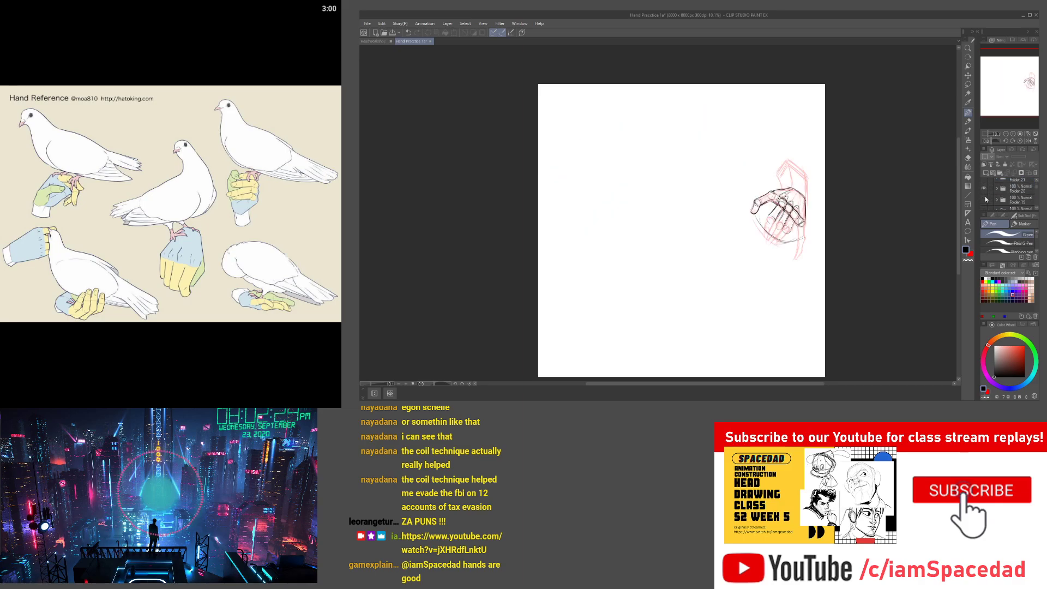
click(985, 189)
click(984, 200)
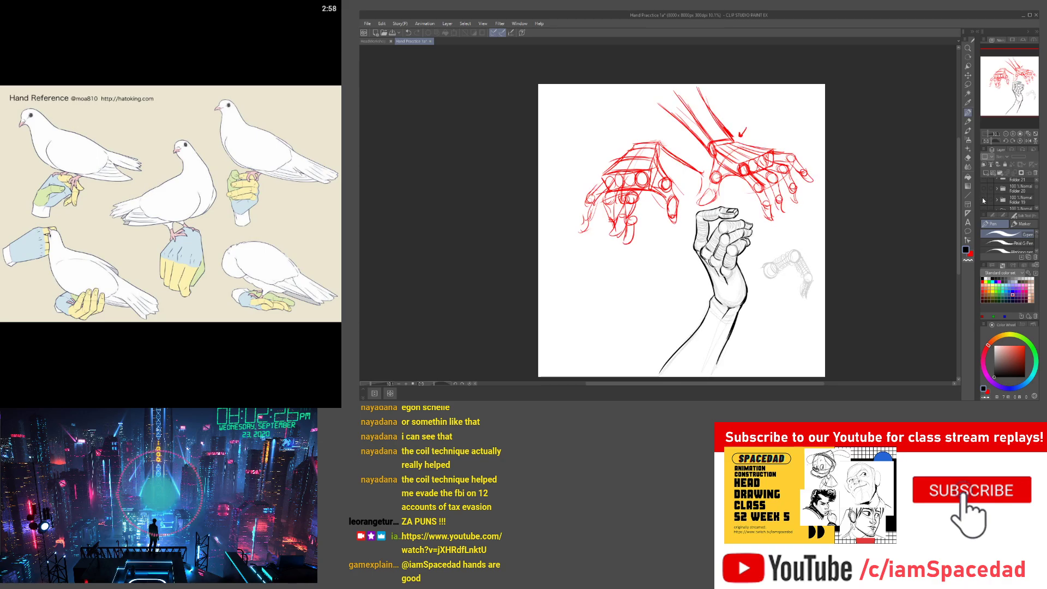
click(984, 199)
click(985, 189)
Move Folder 20's small hand sketch to the lower-left area of the canvas
click(1019, 190)
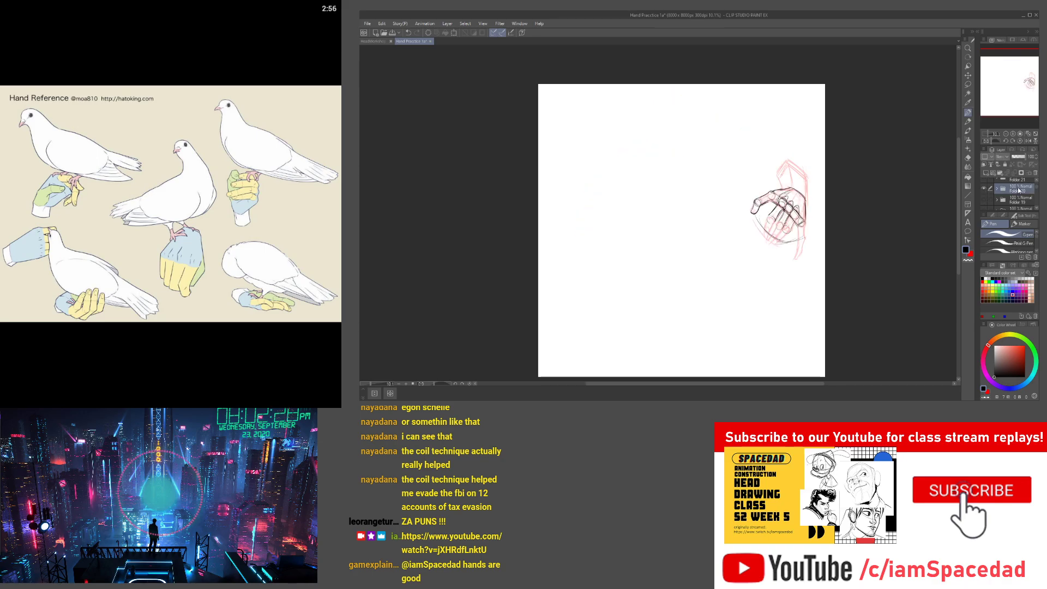
key(ctrl+t)
drag(764, 223, 602, 330)
key(Return)
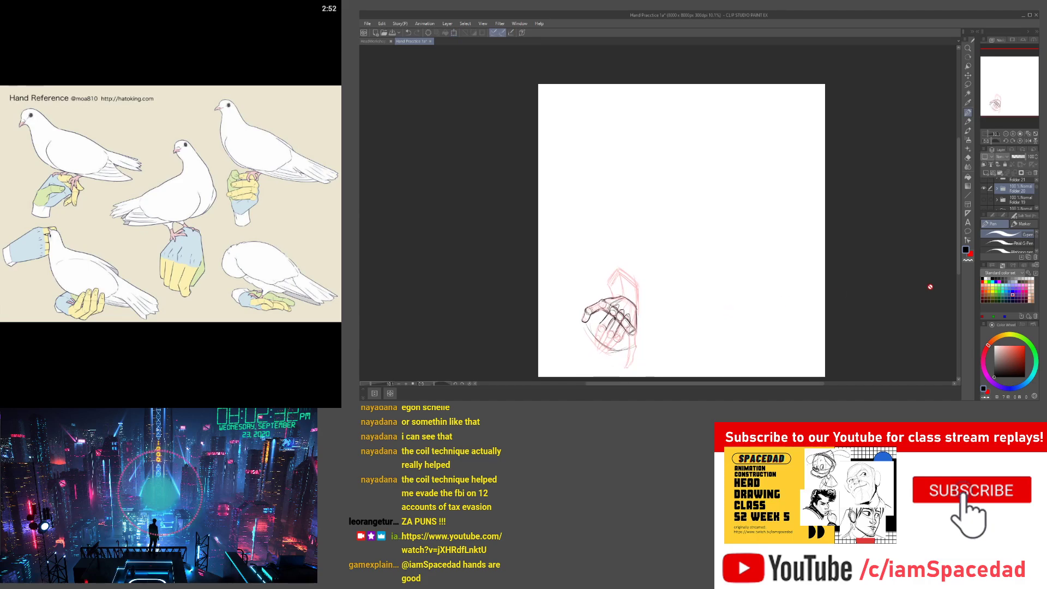
Examine Folder 19's red hand studies and black fist, and briefly check the older folders below it
scroll(1009, 188, up, 1)
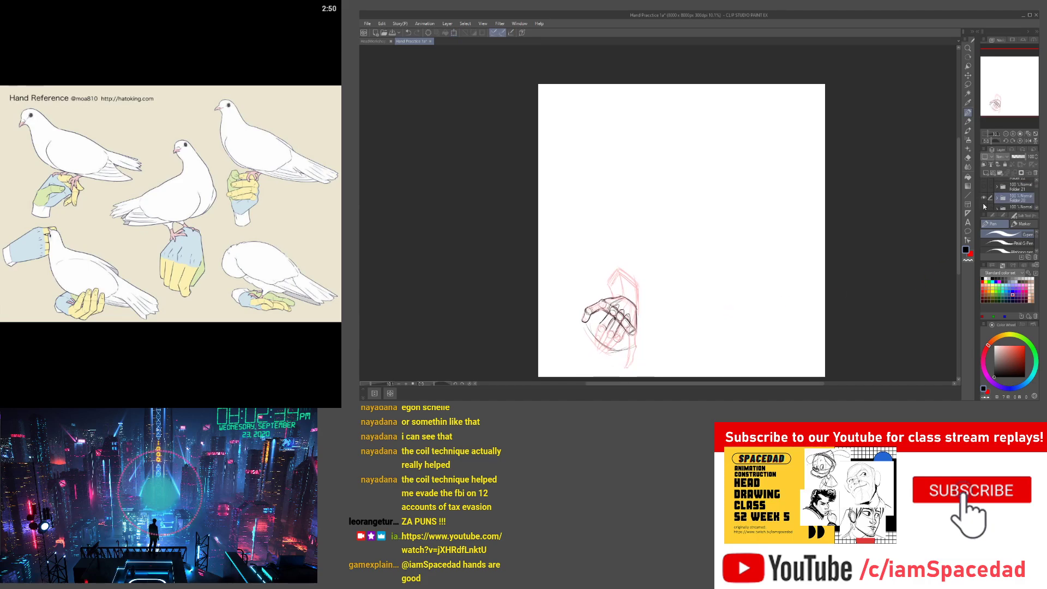
click(988, 190)
click(988, 190)
click(985, 199)
scroll(985, 200, down, 1)
click(985, 201)
scroll(764, 216, up, 1)
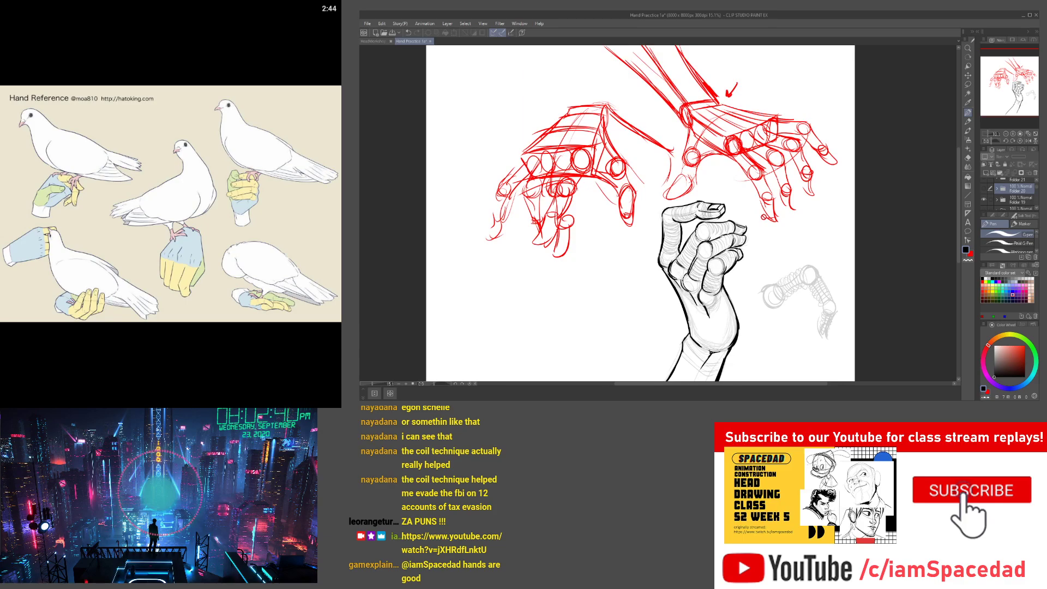
drag(803, 221, 775, 186)
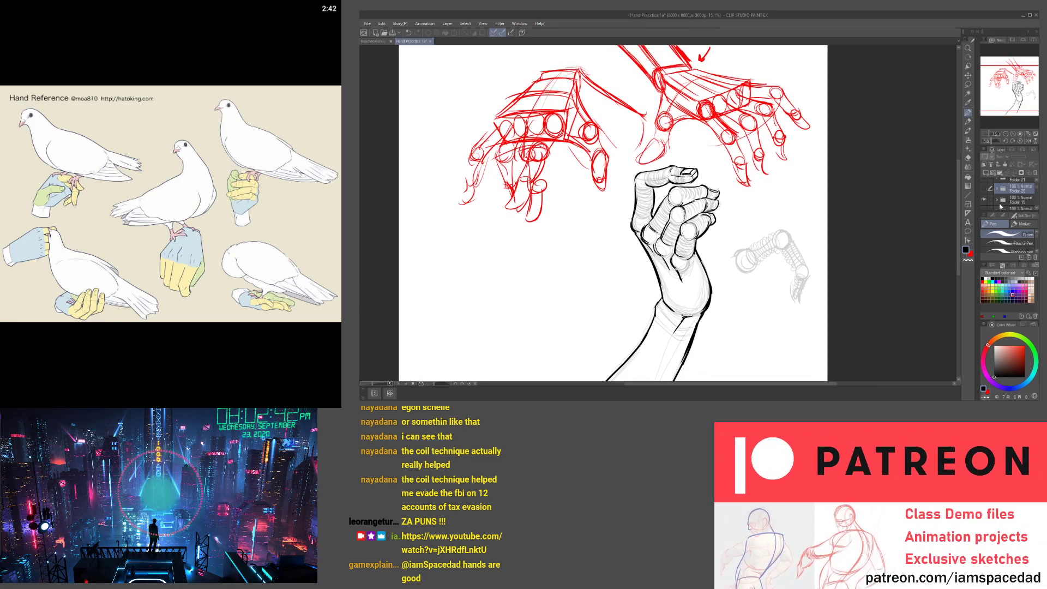
scroll(990, 204, down, 1)
click(984, 192)
scroll(985, 202, down, 1)
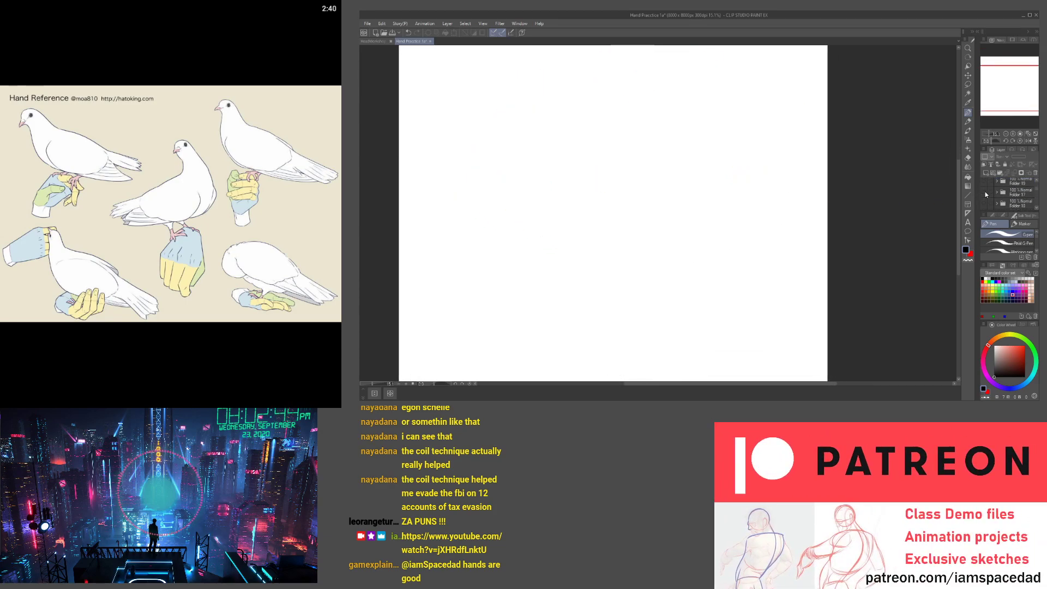
click(985, 192)
click(985, 193)
Review the hand studies in Folder 23 and Folder 22 one at a time
scroll(983, 196, up, 3)
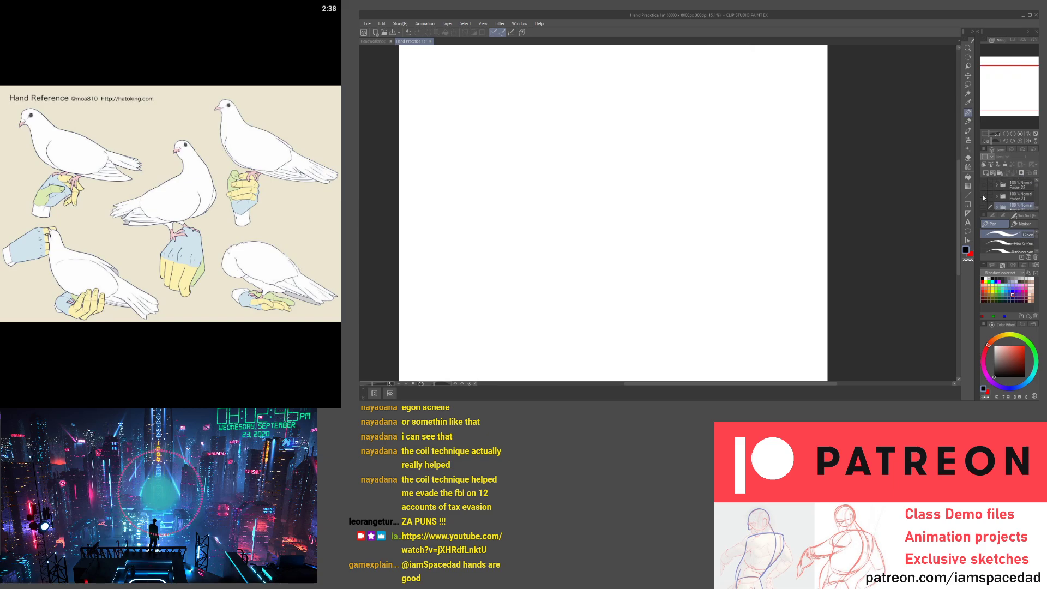
scroll(982, 195, up, 1)
click(984, 183)
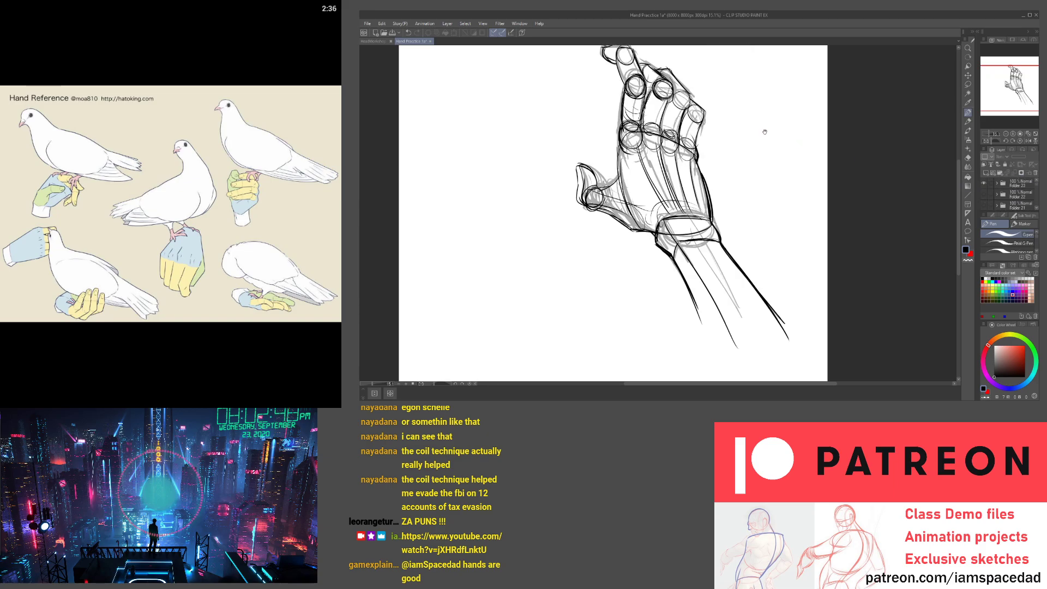
drag(764, 132, 877, 203)
click(983, 183)
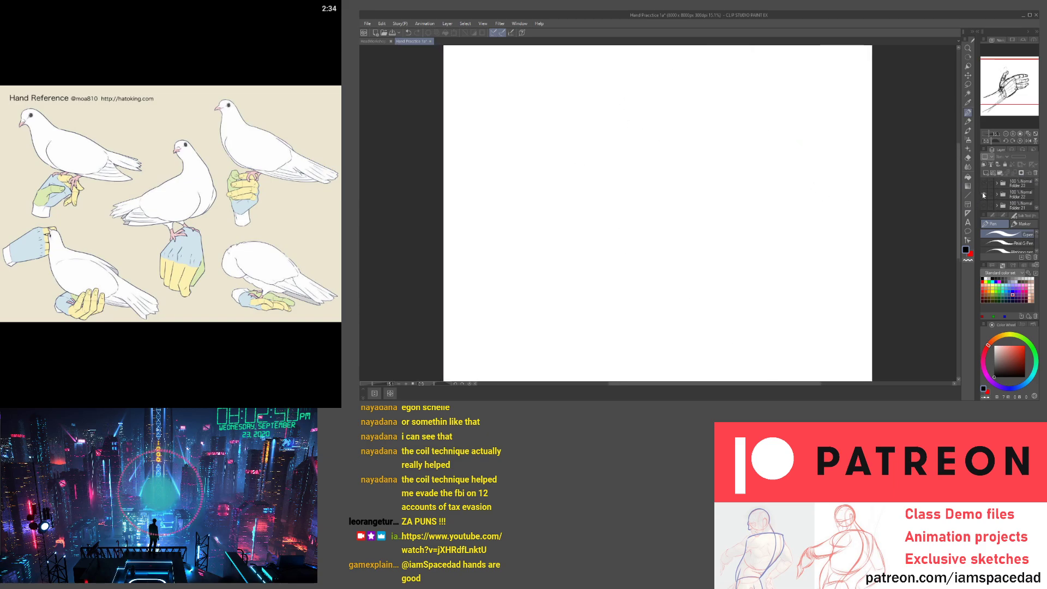
click(983, 193)
click(984, 194)
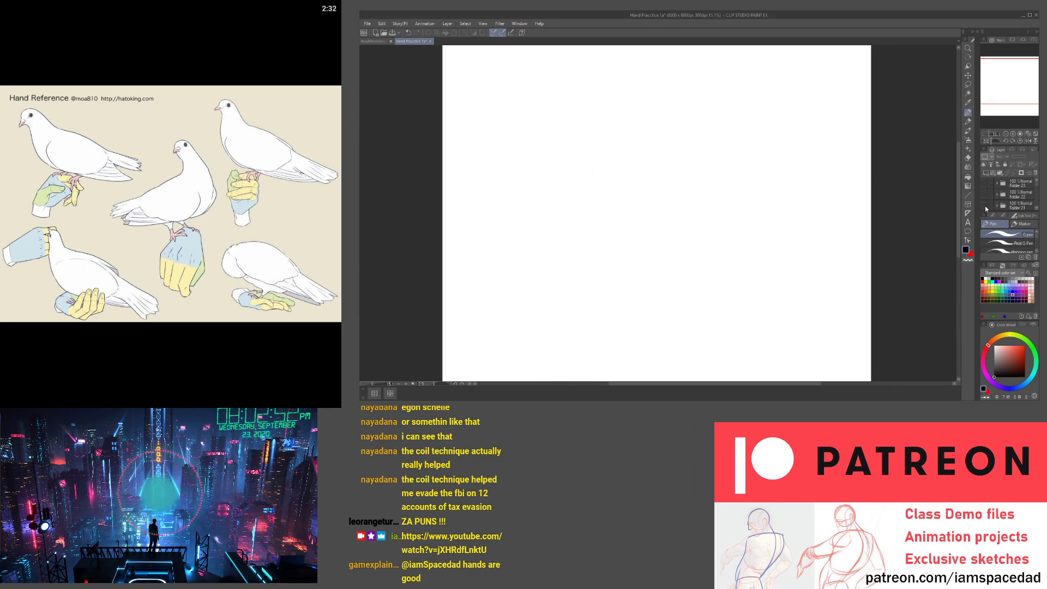
Show only Folder 21's hand studies and save the document
click(984, 205)
mouse_move(855, 219)
mouse_down()
mouse_move(865, 154)
mouse_move(948, 197)
mouse_move(907, 181)
mouse_up()
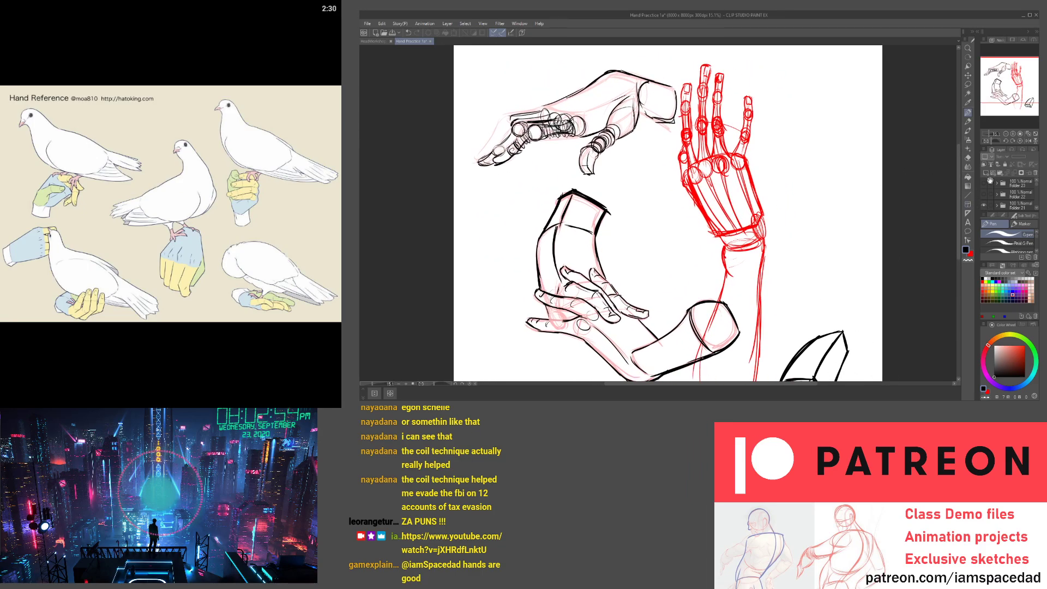
scroll(786, 227, down, 1)
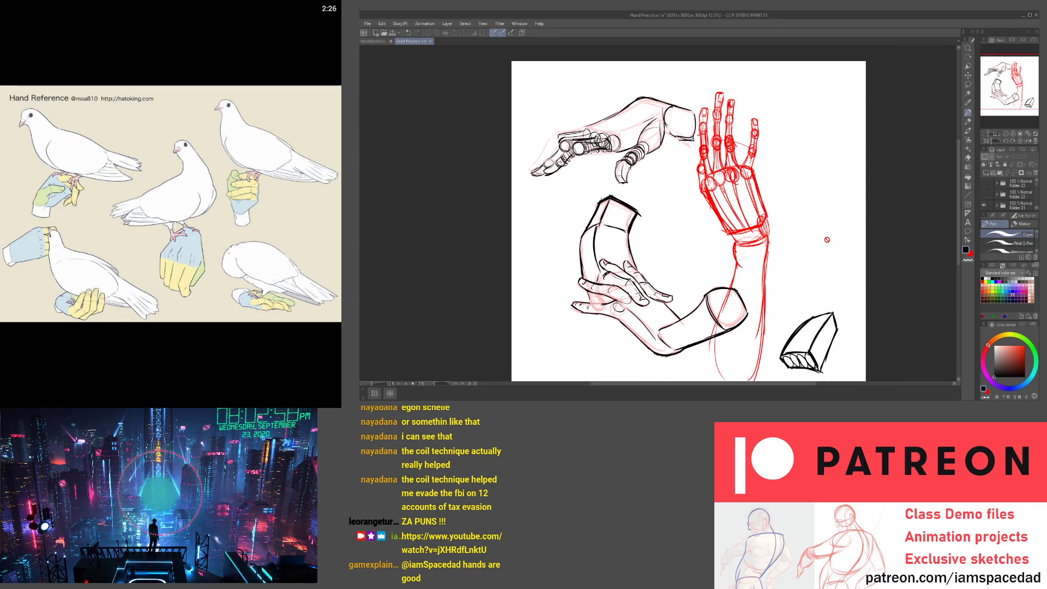
key(ctrl+s)
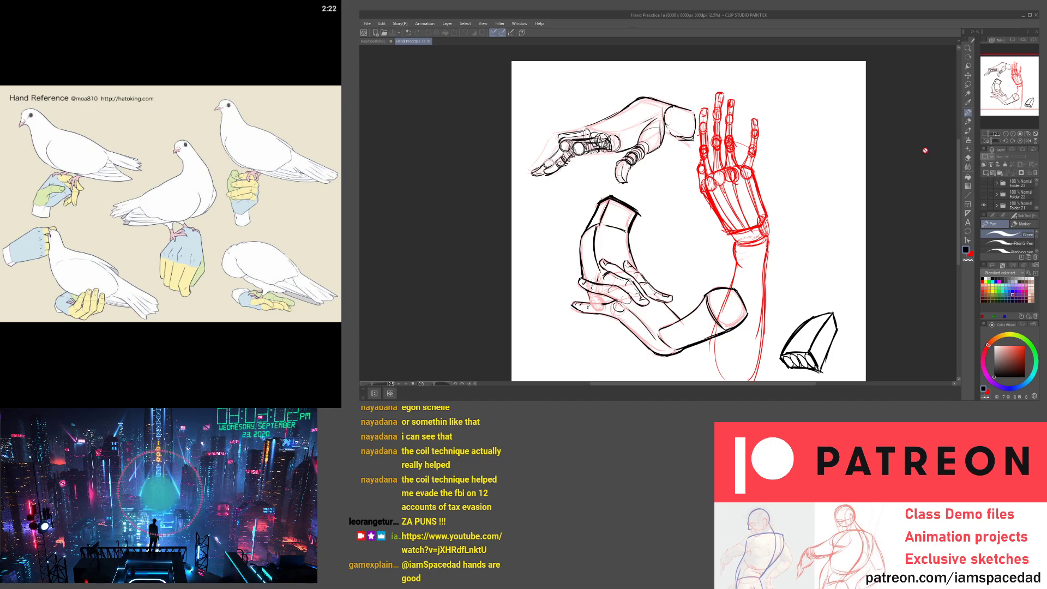
Hide Folder 21 and display Folder 20 together with Folder 23 to compare their placement on the canvas
scroll(1009, 206, down, 1)
click(984, 198)
click(985, 209)
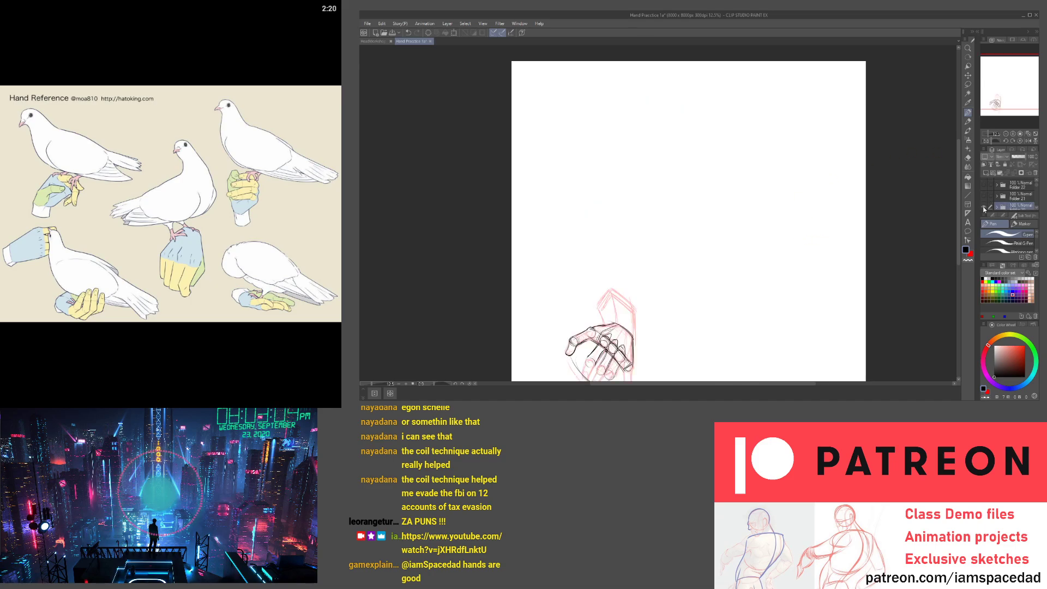
scroll(1012, 199, up, 1)
click(985, 185)
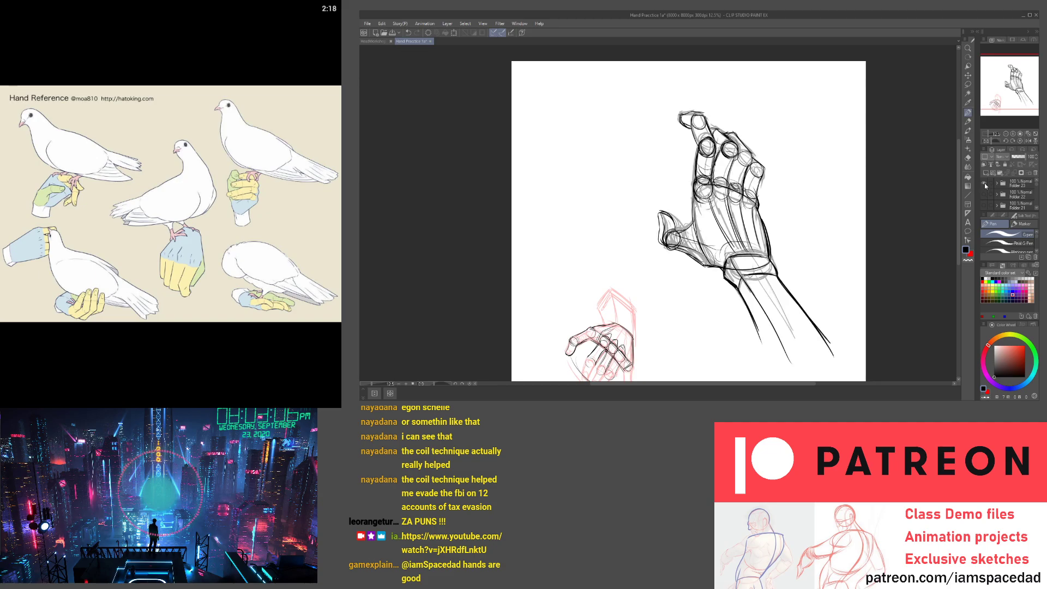
Hide the compared folders and check the studies in Folders 21, 22 and 23 separately
click(985, 185)
scroll(985, 189, down, 1)
click(985, 190)
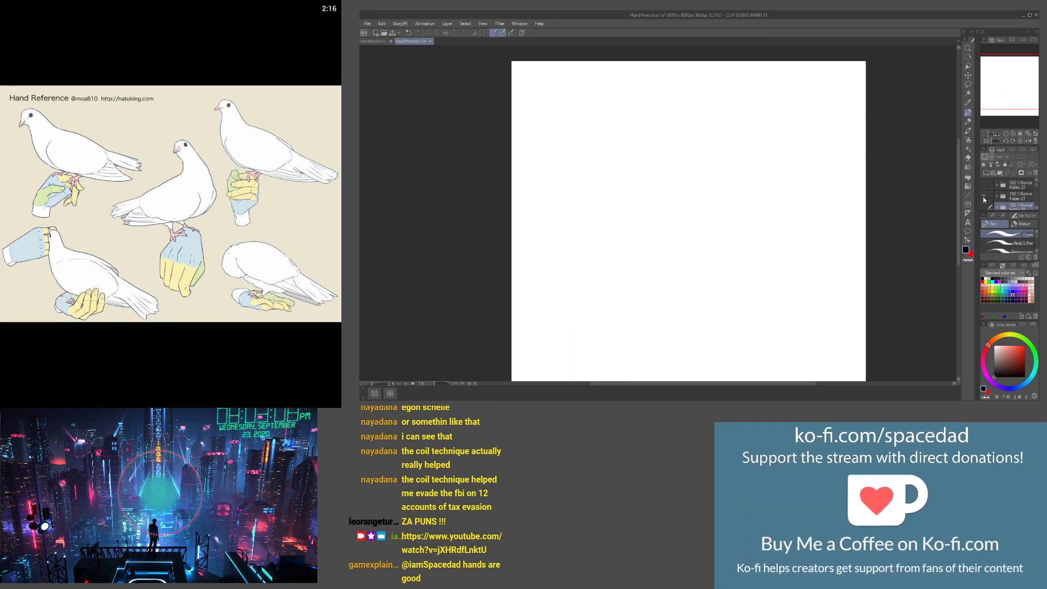
click(985, 198)
scroll(985, 197, up, 1)
click(986, 199)
click(987, 194)
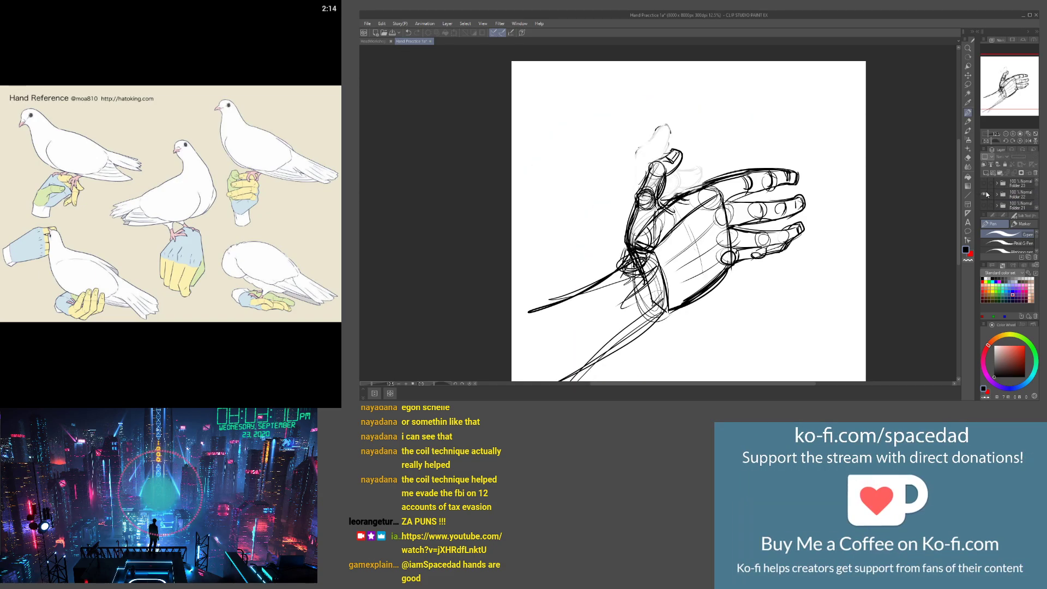
click(985, 195)
click(986, 185)
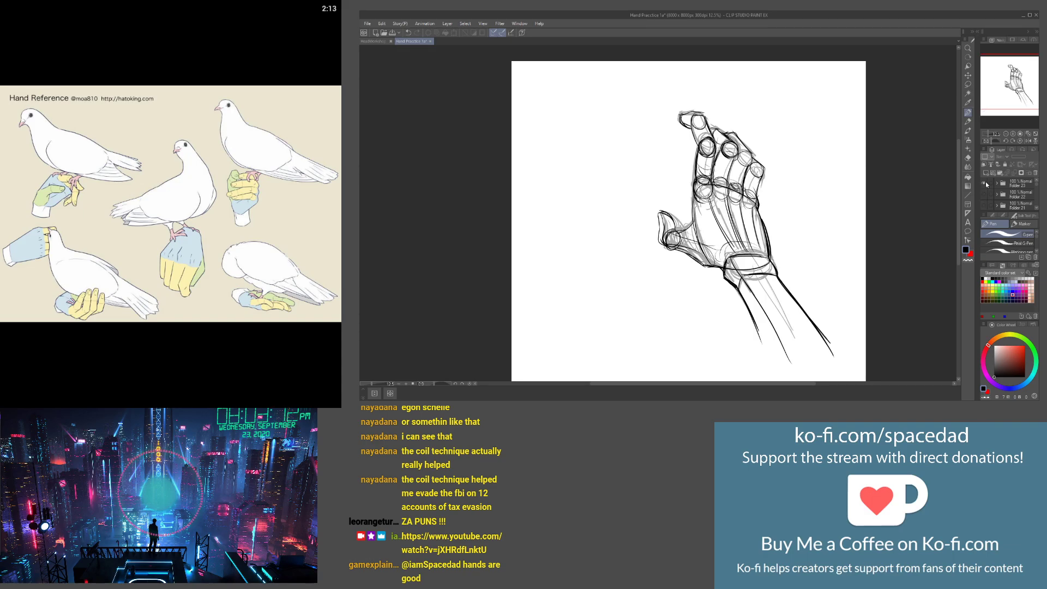
click(986, 187)
Check the older folders containing the head sketches and the coloured full-body character
scroll(986, 188, down, 2)
click(985, 187)
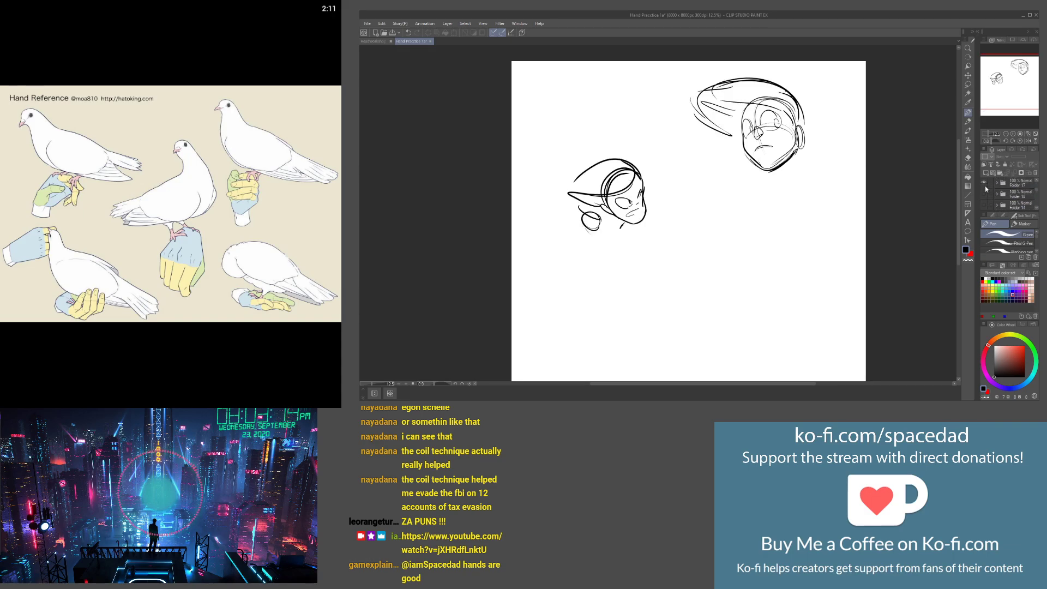
click(985, 189)
click(986, 195)
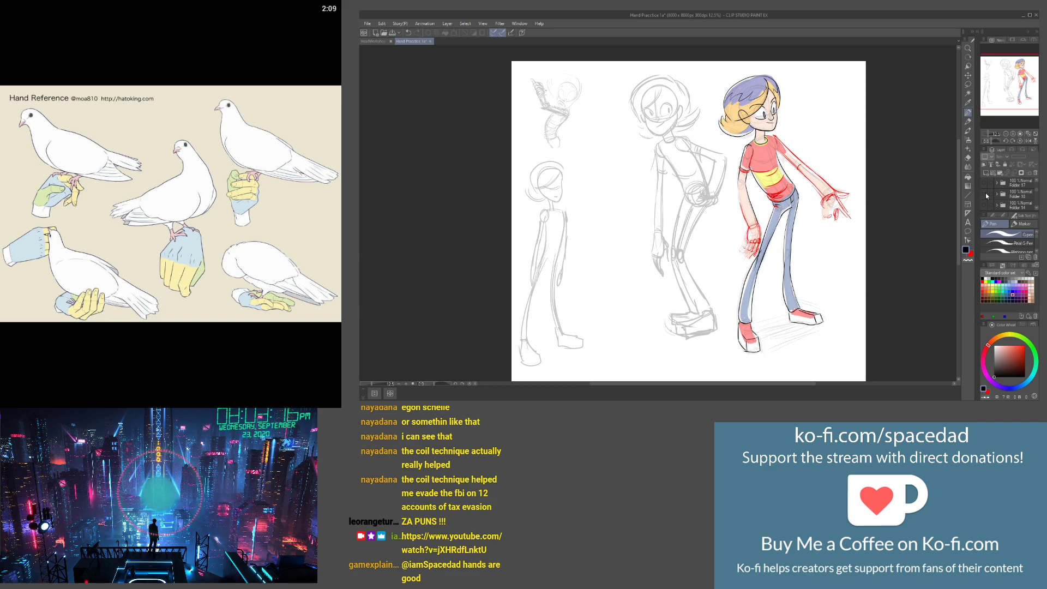
View the leaning short-haired character in Folder 14, followed by the folder with the arms-raised figure sketches
click(986, 196)
click(985, 204)
drag(830, 200, 768, 142)
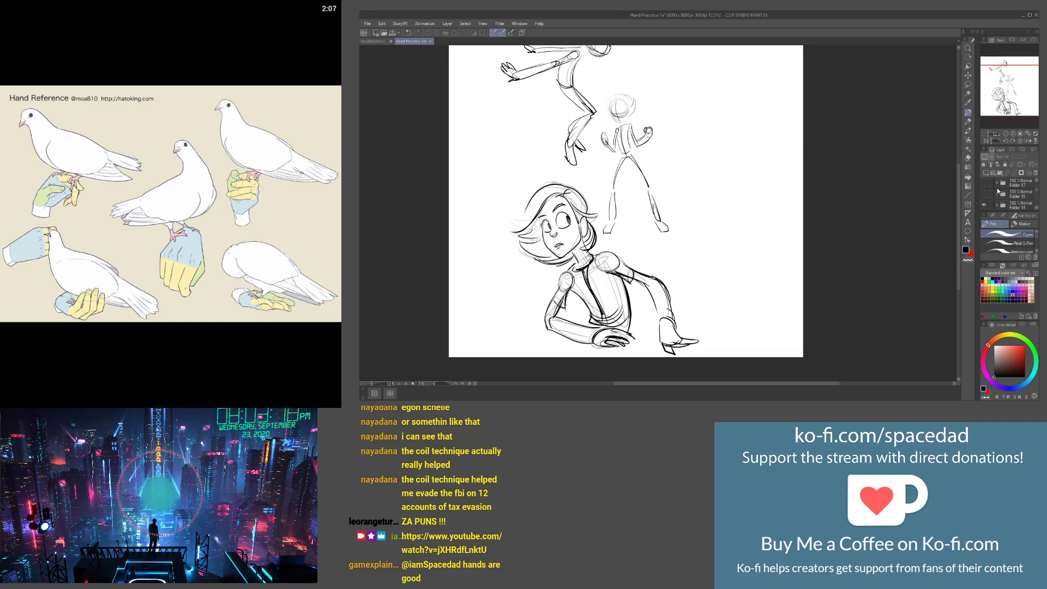
scroll(999, 192, down, 1)
click(985, 186)
click(985, 197)
drag(872, 193, 934, 247)
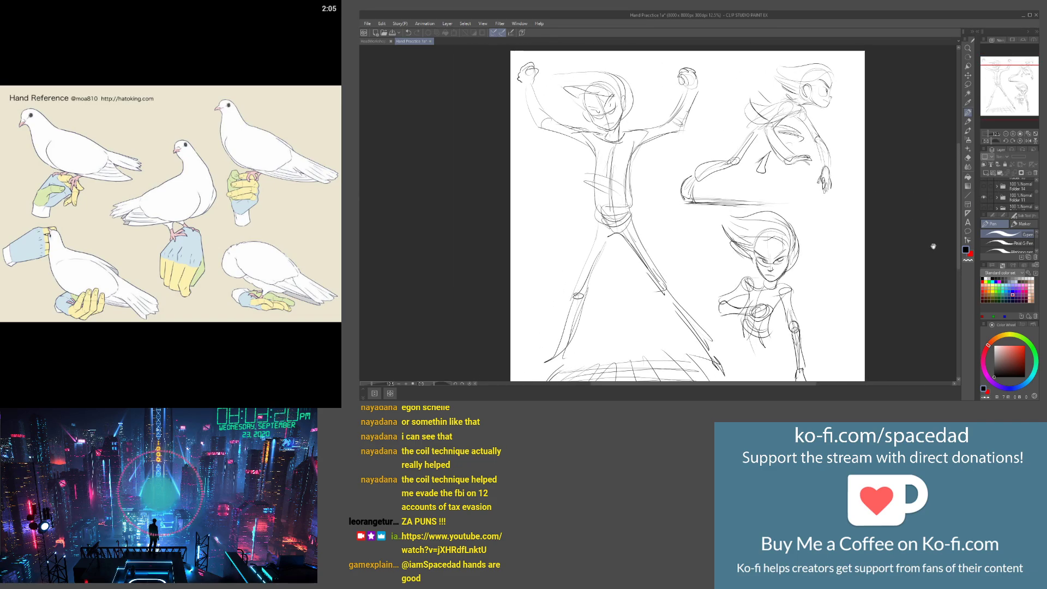
Check the full-body figure sketches in Folder 10 and the gesture drawings in Folder 9 separately
scroll(1007, 207, down, 1)
click(985, 204)
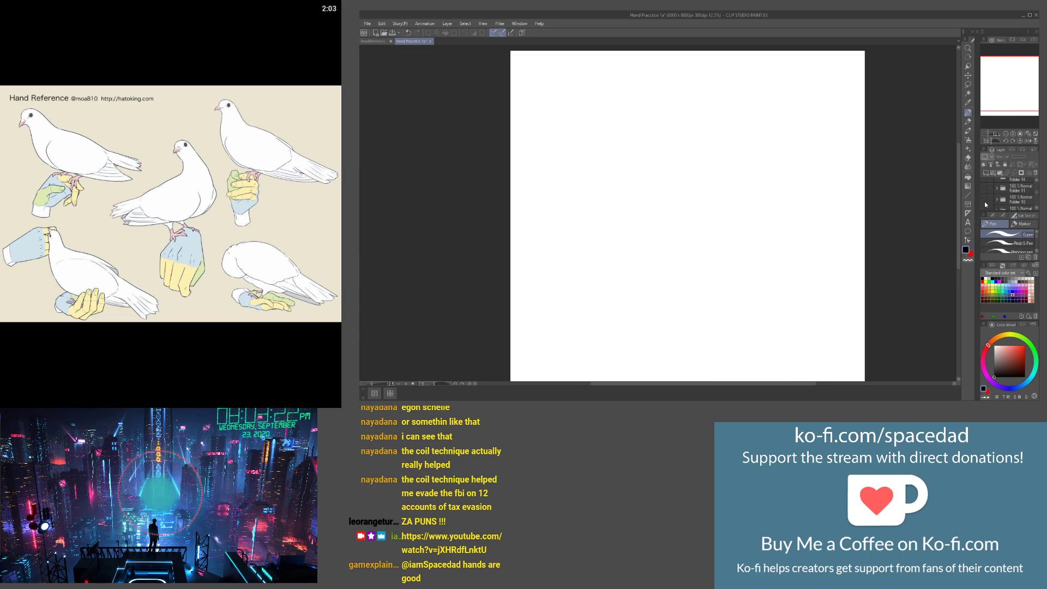
click(984, 201)
drag(856, 210, 901, 200)
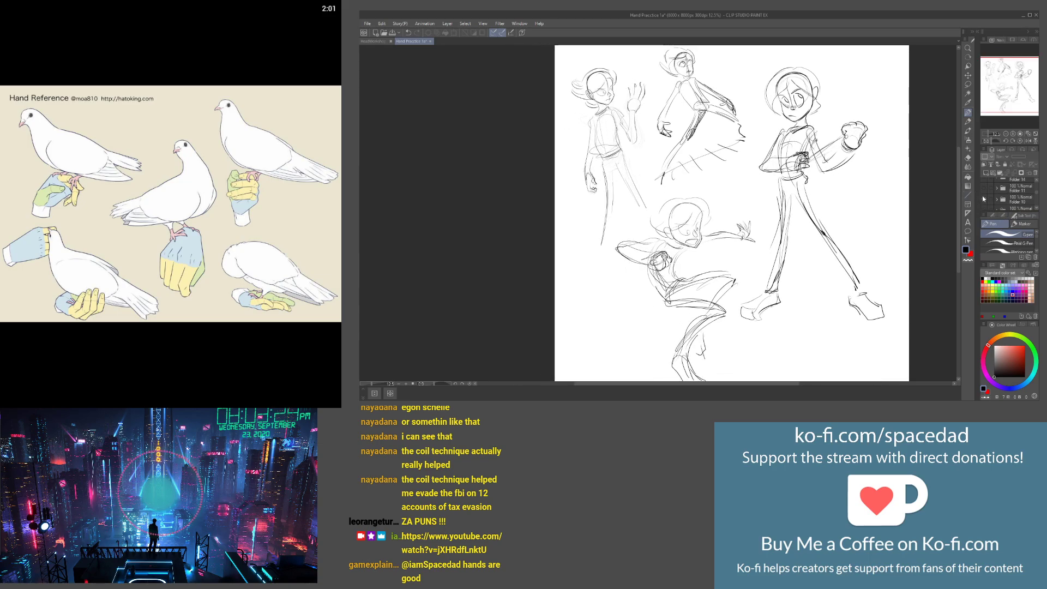
scroll(984, 199, down, 1)
click(984, 189)
click(984, 200)
mouse_move(934, 167)
mouse_down()
mouse_move(896, 148)
mouse_move(934, 190)
mouse_up()
View Folder 8's loose figure gesture, followed by the red and black hand constructions in Folder 7
scroll(984, 200, down, 1)
click(984, 192)
click(984, 202)
scroll(995, 192, down, 2)
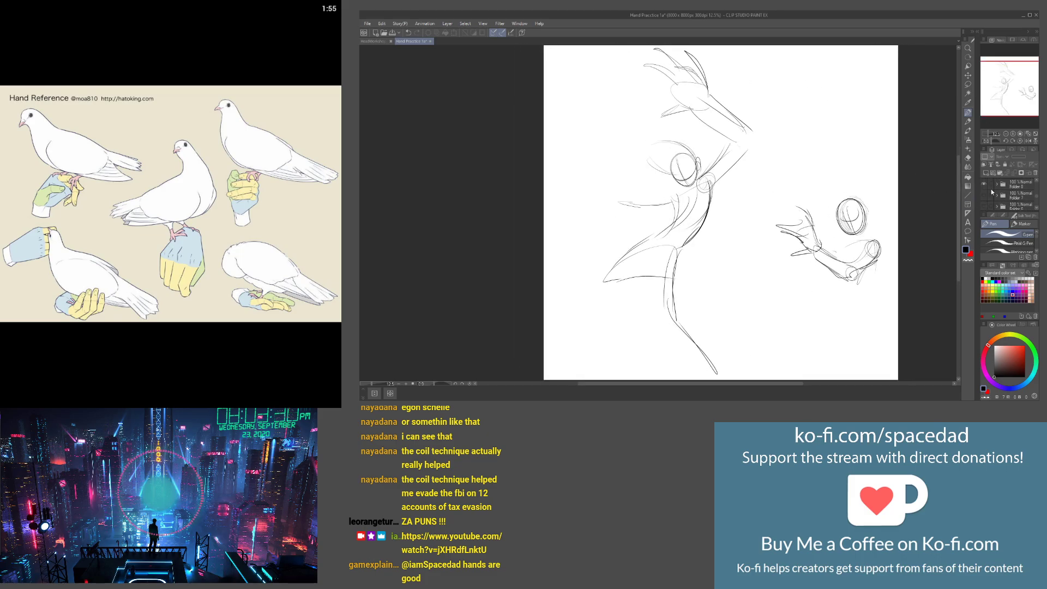
click(984, 186)
click(984, 194)
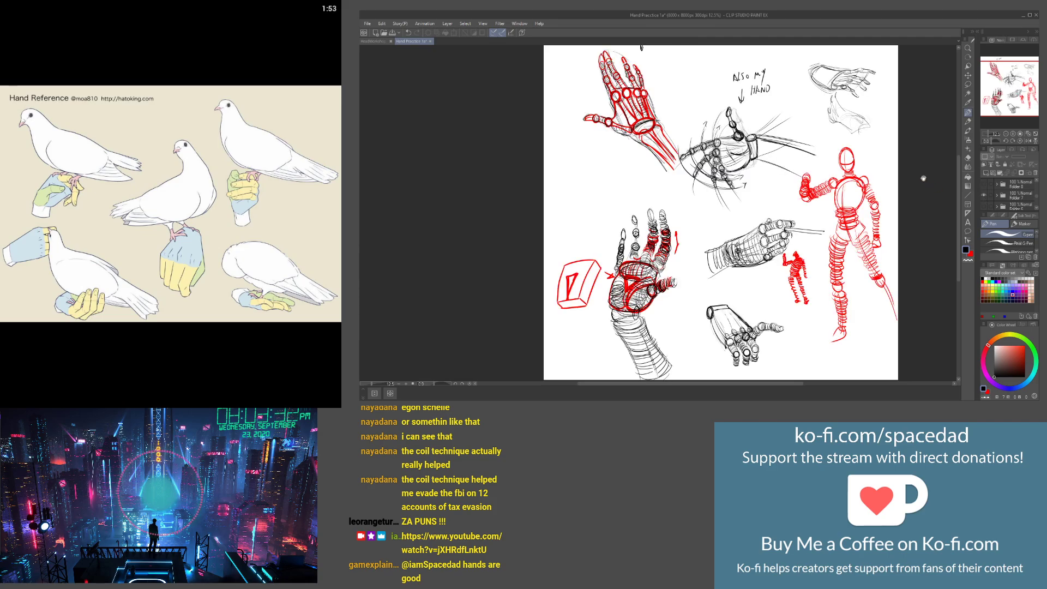
mouse_move(924, 178)
mouse_down()
mouse_move(889, 175)
mouse_move(900, 188)
mouse_up()
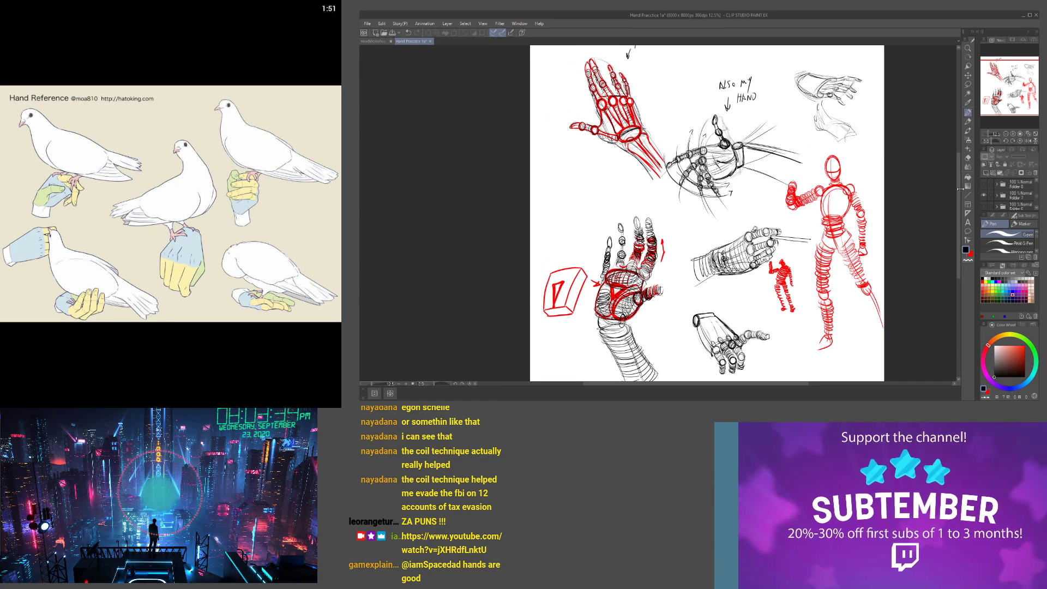
scroll(996, 193, down, 1)
scroll(996, 193, up, 1)
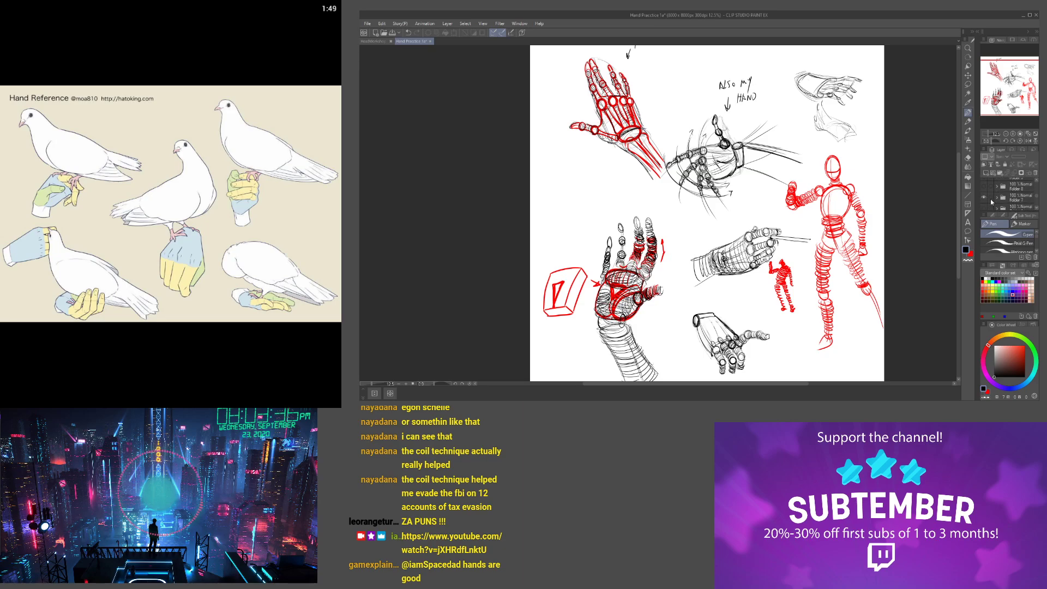
Hide Folder 7 and examine the blue hand constructions in Folder 2
click(984, 197)
scroll(996, 193, down, 5)
click(984, 189)
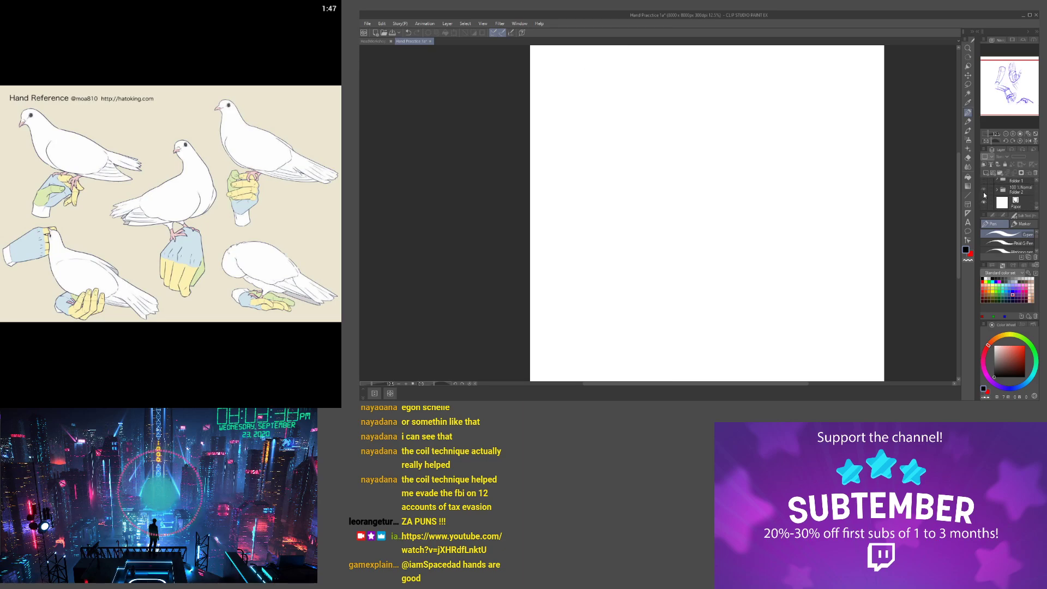
drag(867, 182, 836, 193)
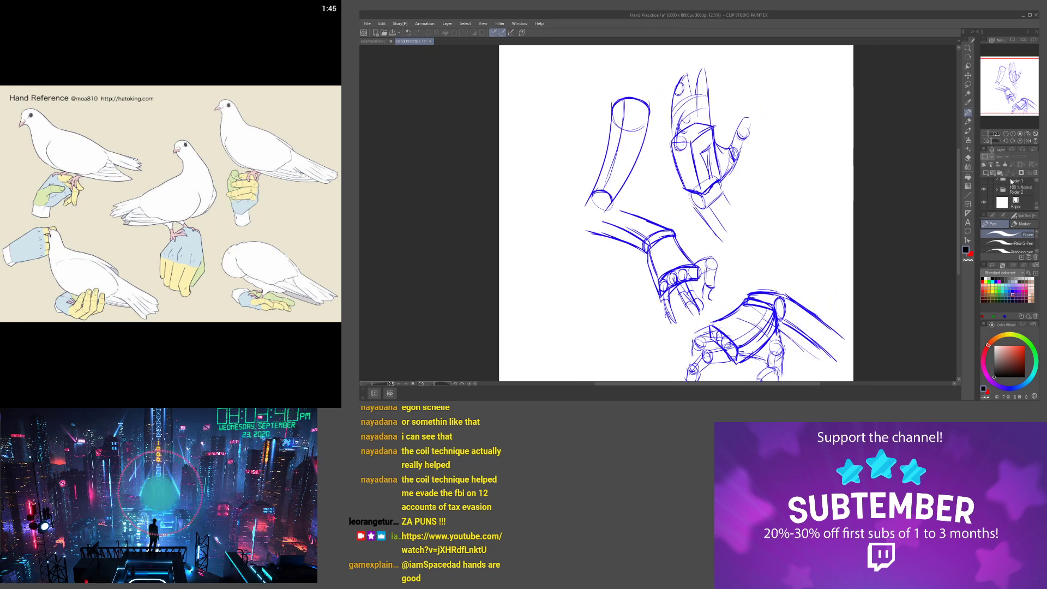
scroll(811, 218, up, 2)
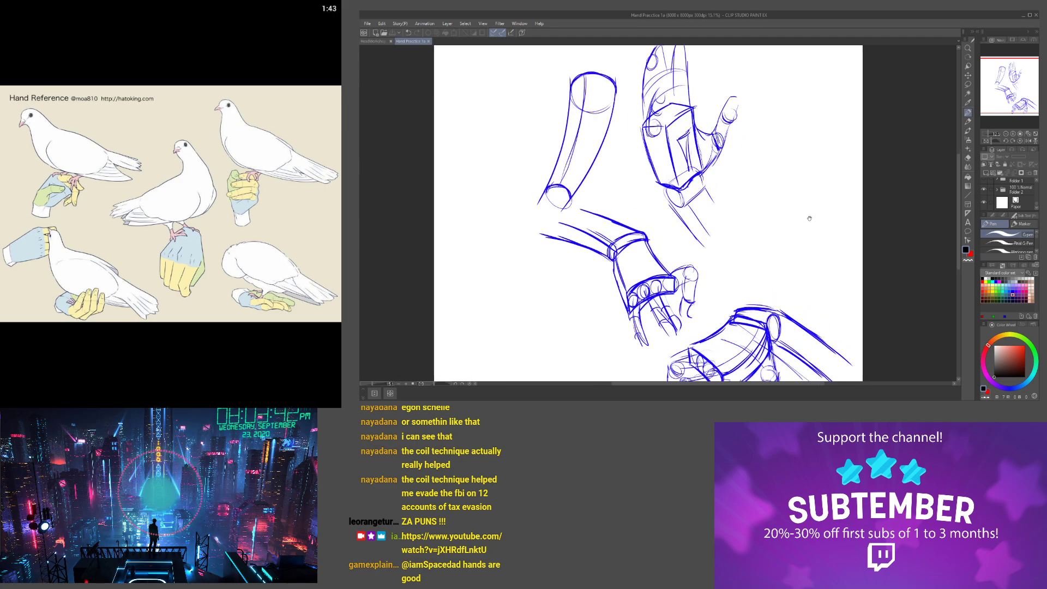
mouse_move(809, 218)
mouse_down()
mouse_move(787, 135)
mouse_move(813, 201)
mouse_up()
scroll(814, 201, down, 1)
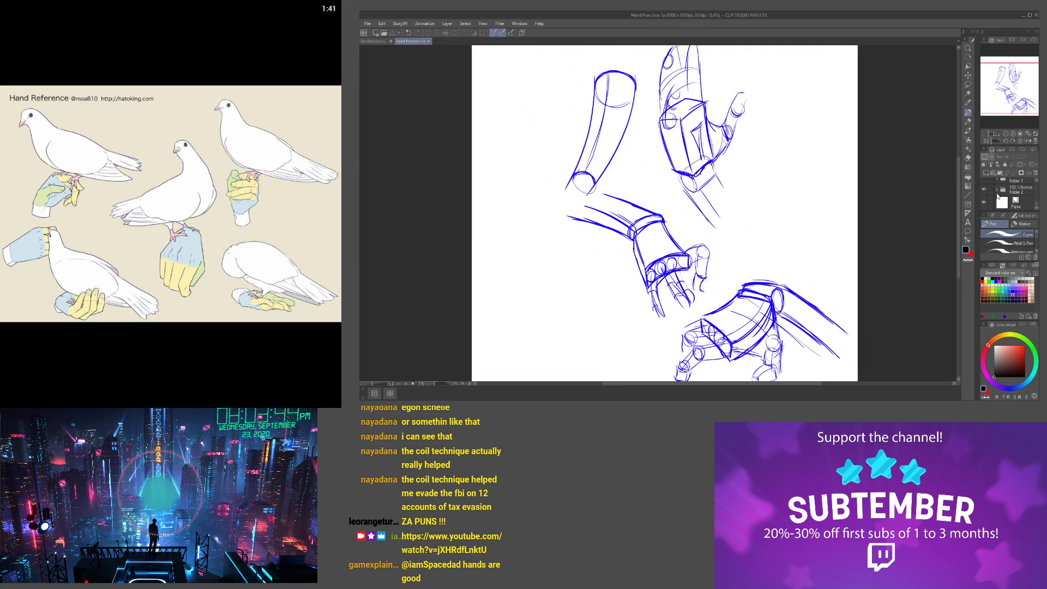
Hide Folder 2 and show Folder 1's black hand and forearm studies
scroll(998, 196, up, 2)
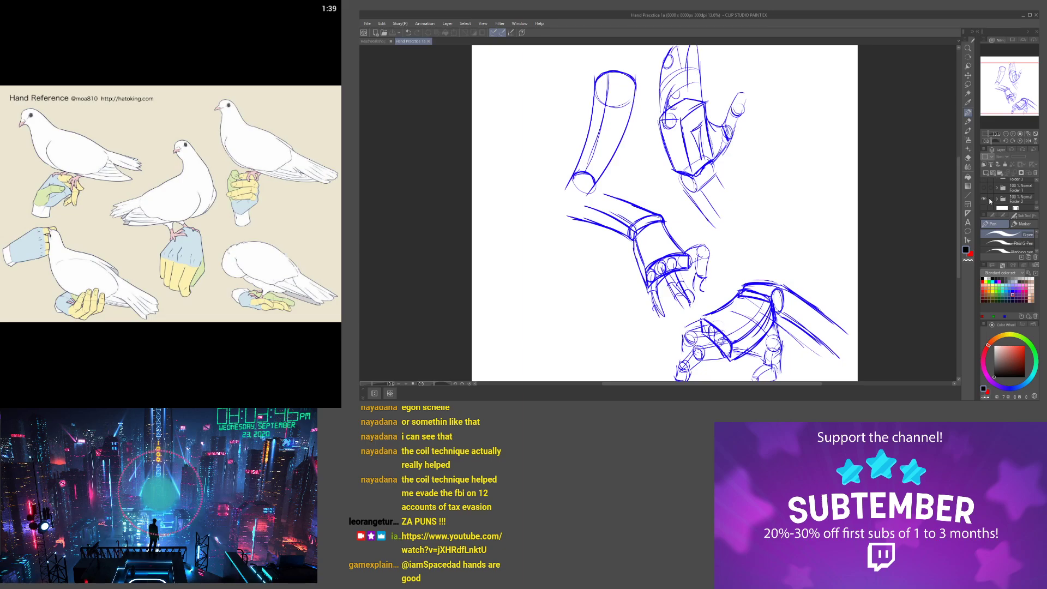
click(985, 201)
click(985, 190)
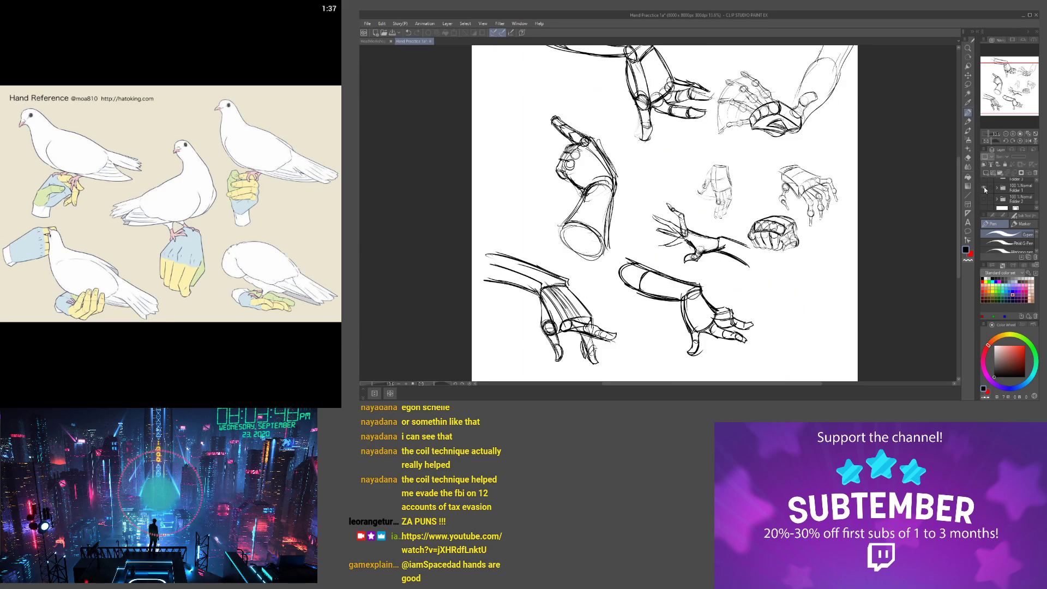
scroll(985, 190, up, 1)
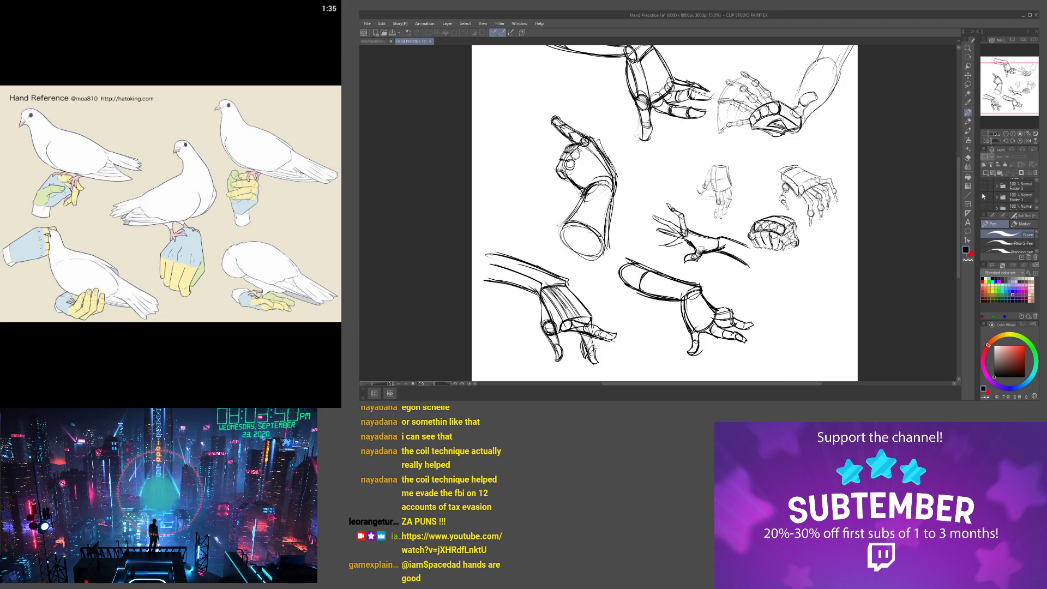
Replace Folder 1 with Folder 3 and examine its hand studies, portraits and red hand construction
click(984, 198)
click(984, 186)
scroll(985, 188, up, 1)
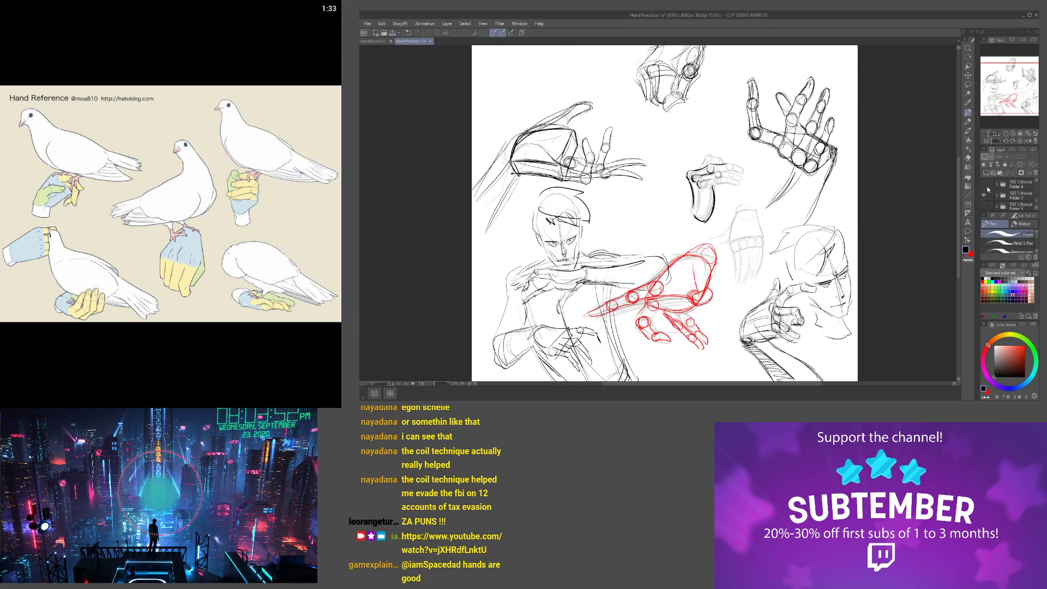
scroll(853, 211, up, 2)
drag(847, 213, 822, 162)
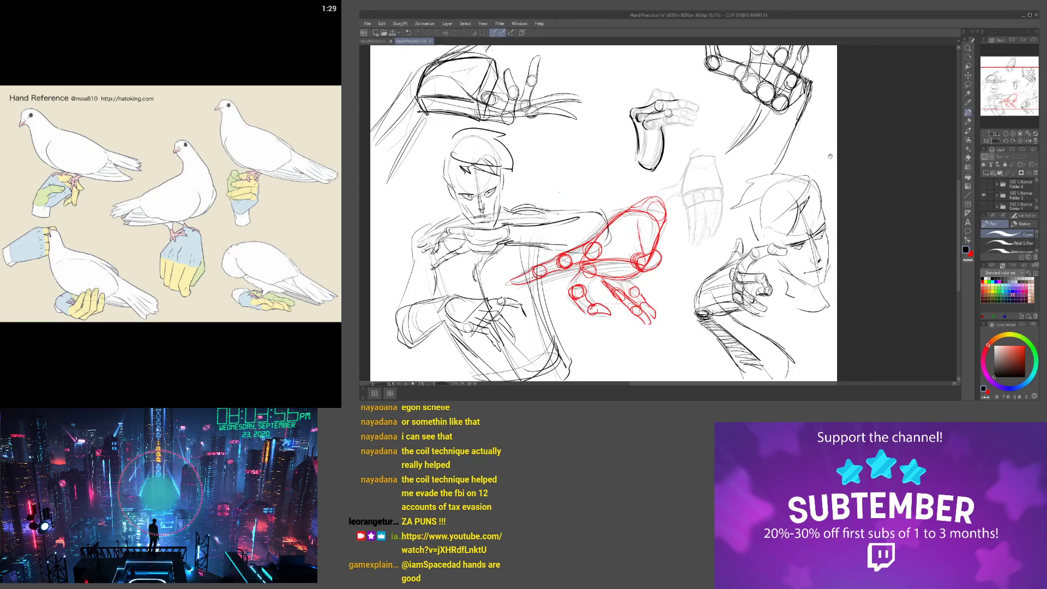
Check the jointed hand studies in Folder 4 and the arm sketches in Folder 5 one after the other
scroll(988, 186, up, 1)
click(984, 205)
click(984, 194)
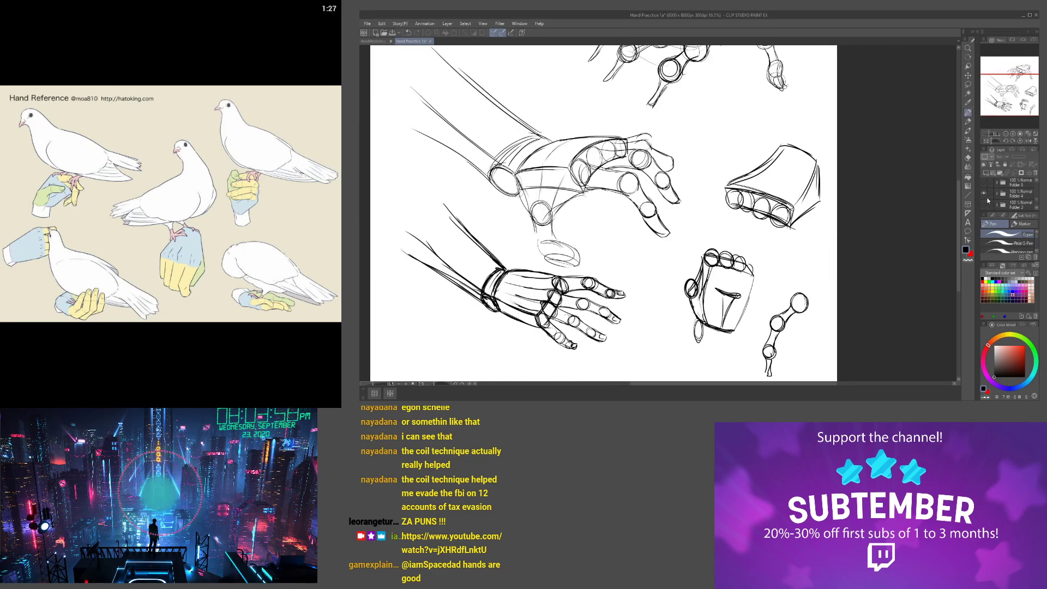
scroll(987, 199, up, 1)
click(985, 202)
click(985, 192)
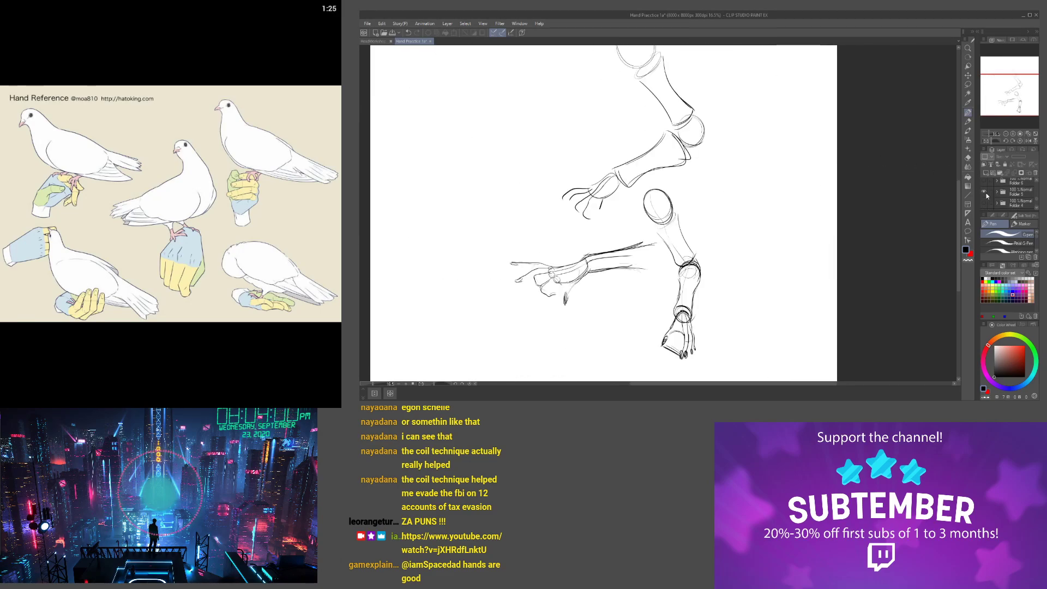
Hide Folder 5 and view the round-palm hand sketches in Folder 6
scroll(986, 198, up, 1)
click(984, 201)
click(985, 190)
drag(722, 168, 741, 156)
scroll(983, 192, up, 1)
Show Folder 7 on its own and examine its red and black coil-style hand constructions
click(984, 200)
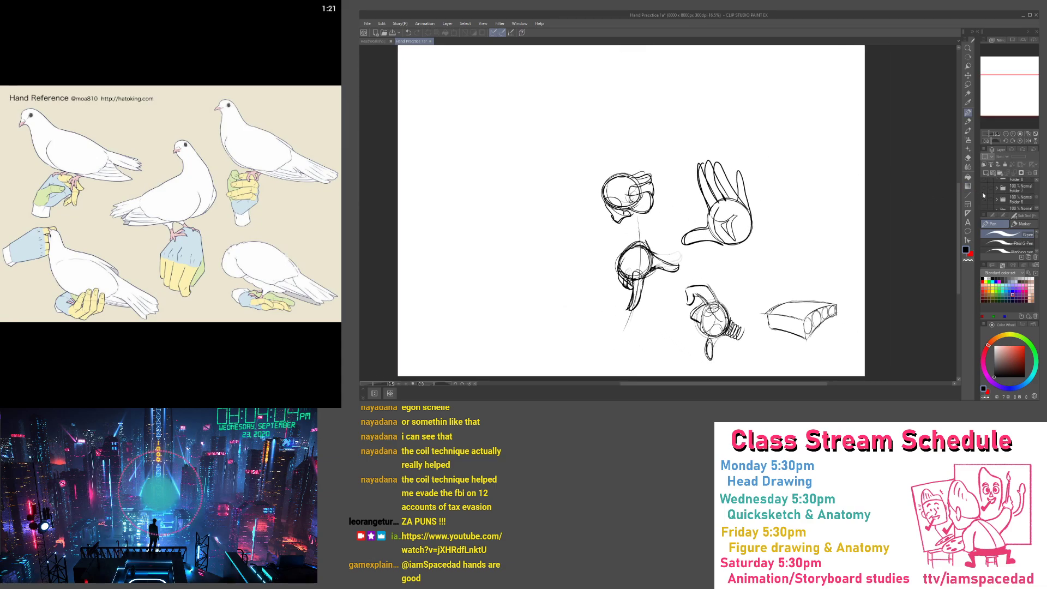
click(984, 189)
drag(886, 182, 910, 231)
scroll(846, 180, down, 3)
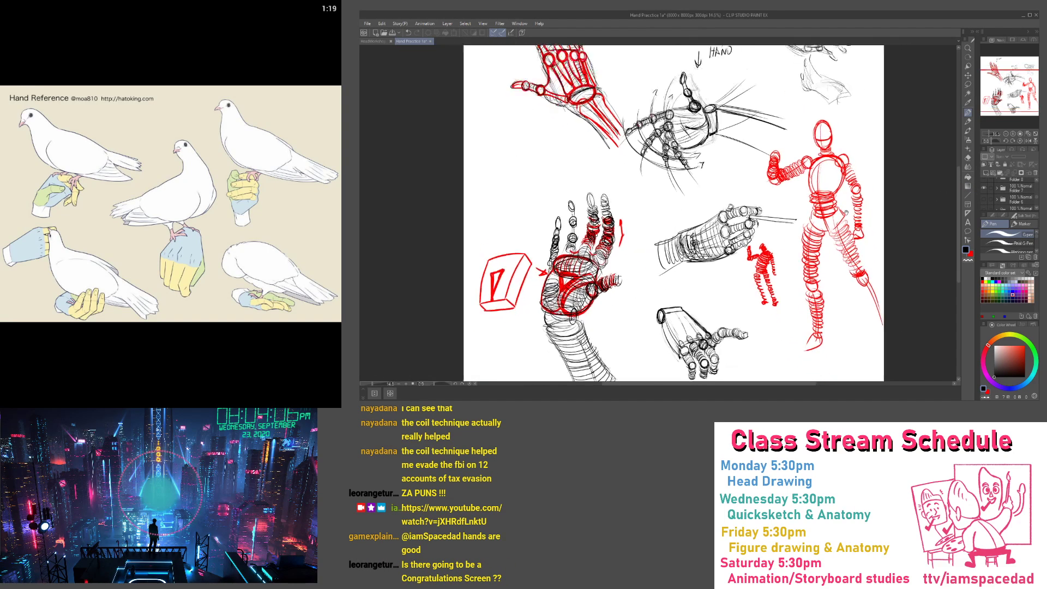
scroll(778, 146, up, 4)
scroll(855, 269, up, 5)
drag(778, 146, 736, 194)
scroll(855, 269, down, 7)
scroll(984, 207, up, 1)
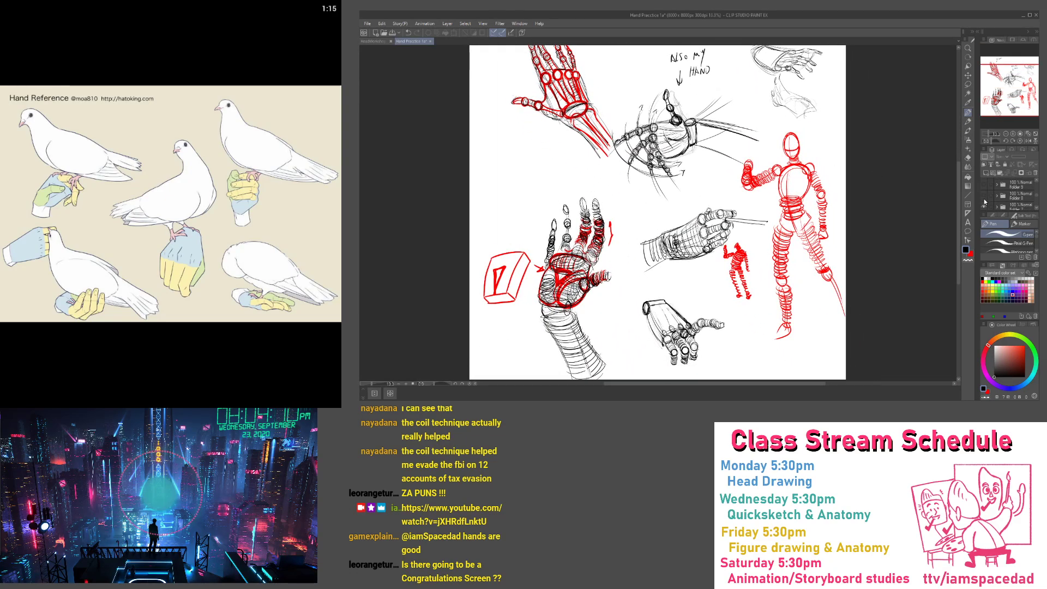
View the gesture sketches in Folder 8 and Folder 9 one at a time
click(984, 206)
click(983, 195)
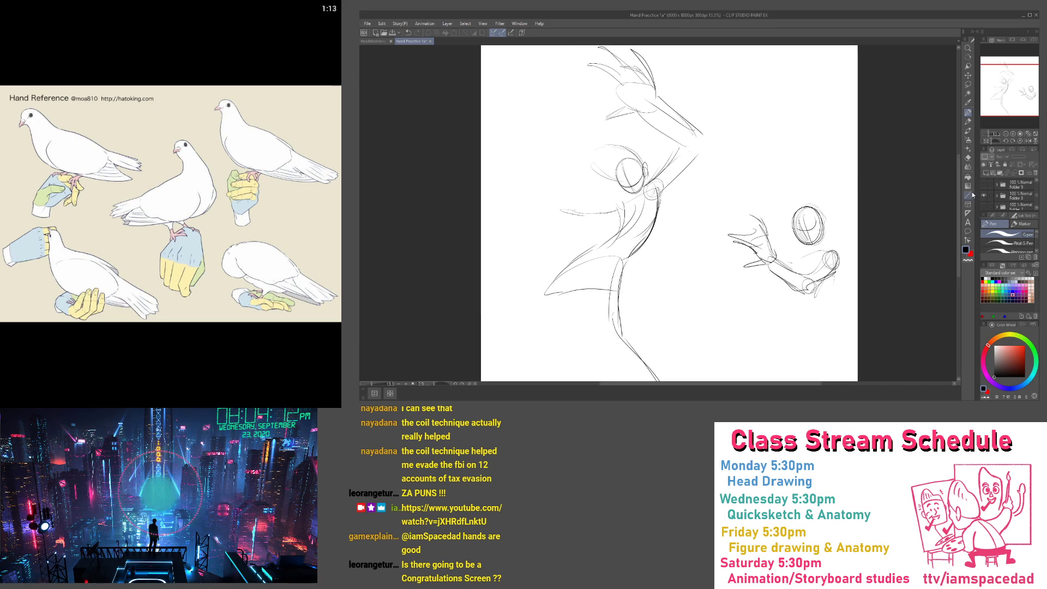
click(985, 196)
click(984, 185)
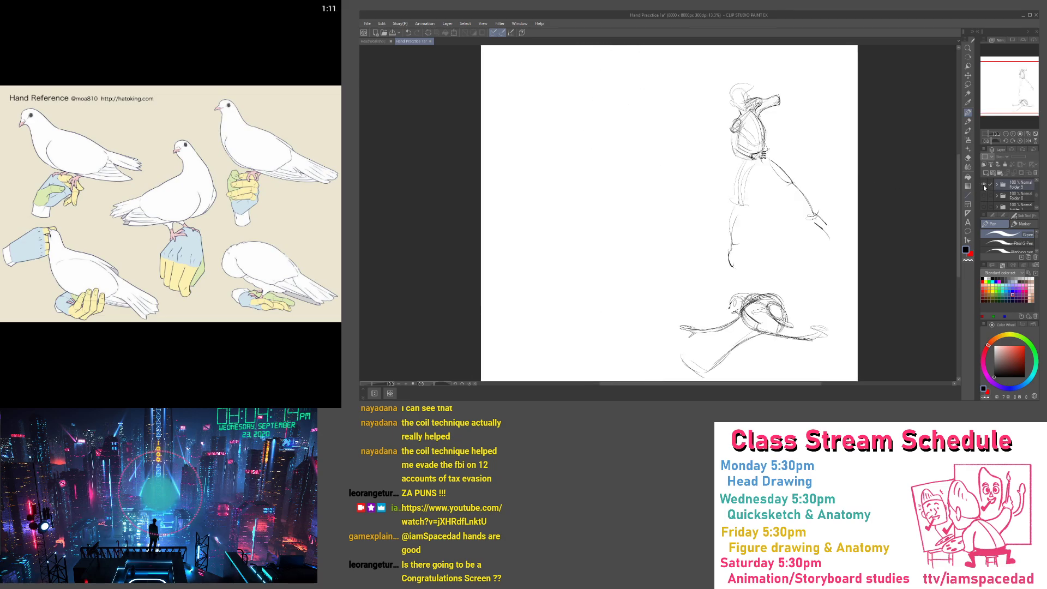
Check Folder 10's standing and crouching figures, followed by the folder with the arms-raised figure
scroll(994, 191, up, 2)
click(984, 203)
click(982, 192)
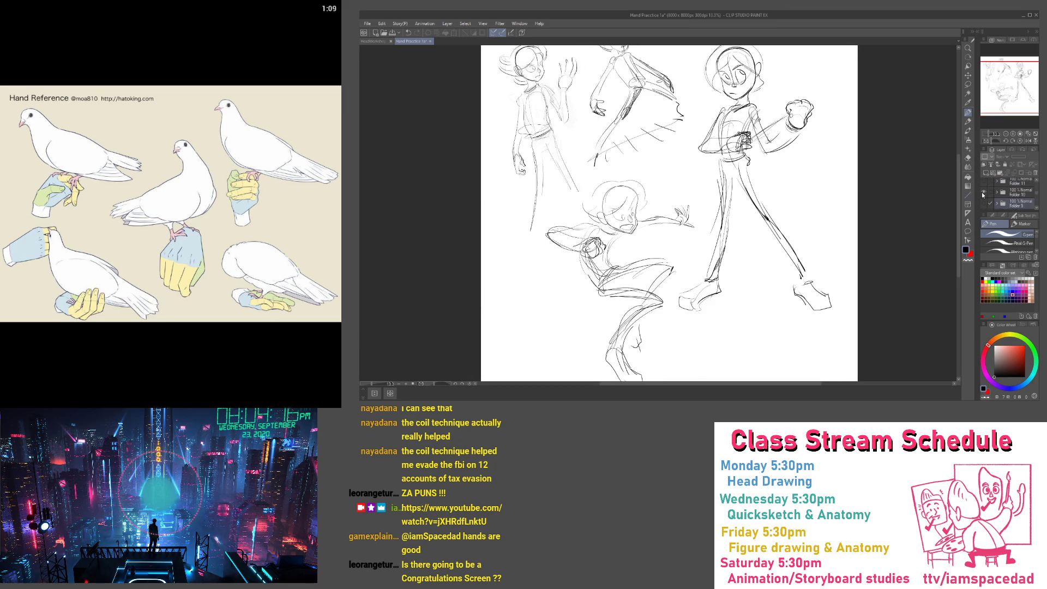
mouse_move(830, 151)
mouse_down()
mouse_move(882, 196)
mouse_move(865, 186)
mouse_up()
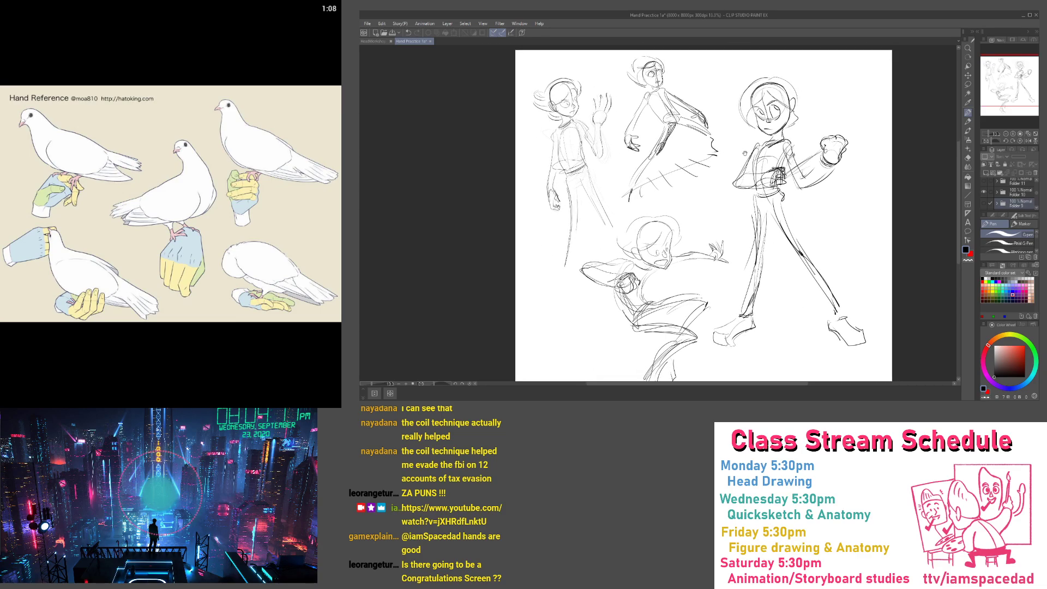
click(984, 192)
click(985, 189)
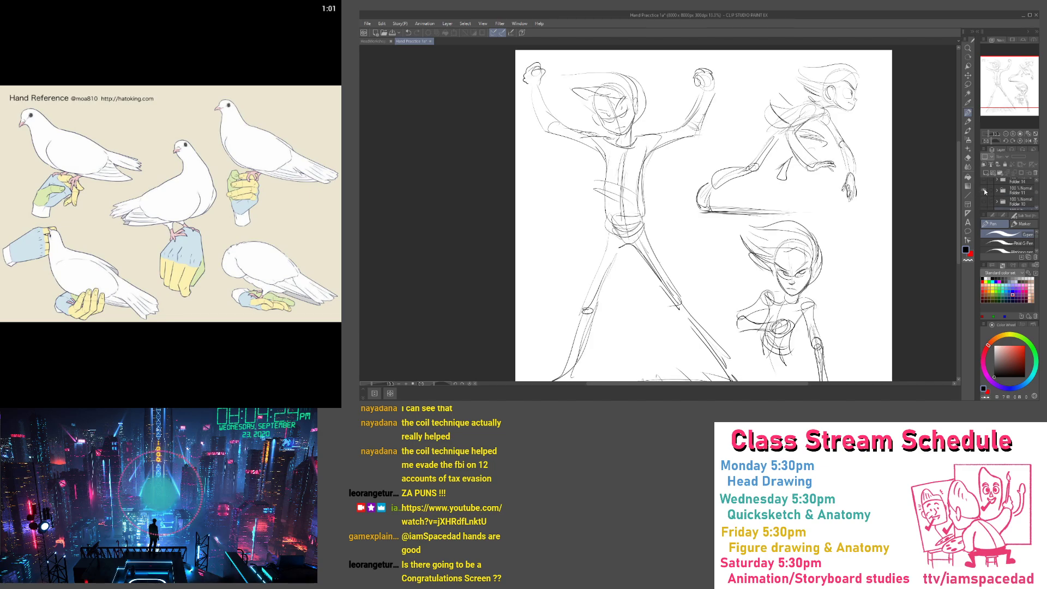
View Folder 14's leaning character, followed by the folder containing the coloured full-body character
scroll(984, 189, up, 1)
click(984, 200)
click(984, 190)
scroll(984, 190, up, 1)
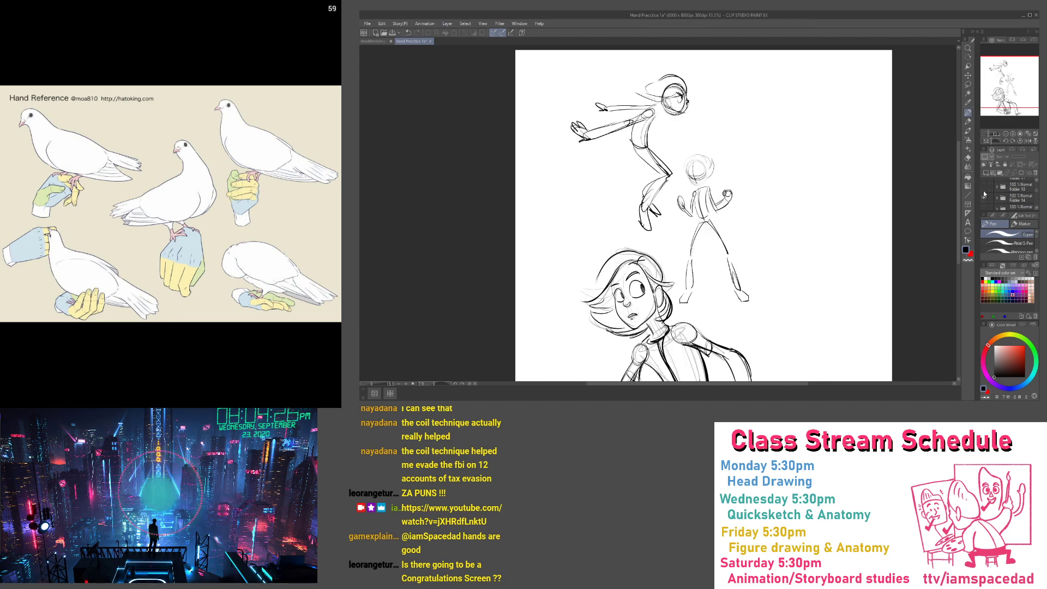
click(985, 189)
click(985, 187)
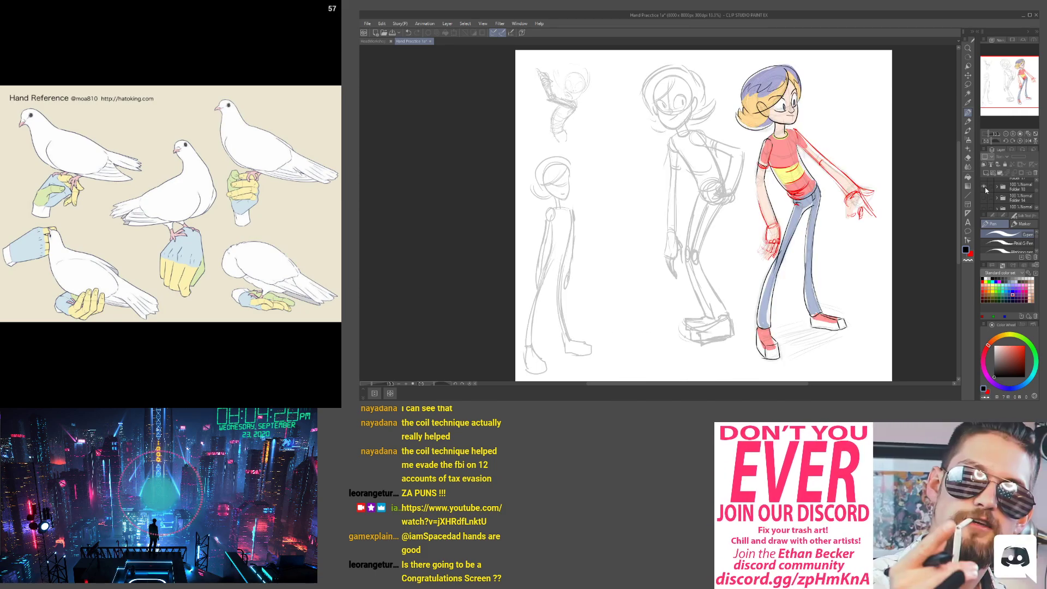
View Folder 17's head sketches, followed by the red hand studies with the black raised fist
scroll(985, 188, up, 1)
click(985, 197)
click(986, 186)
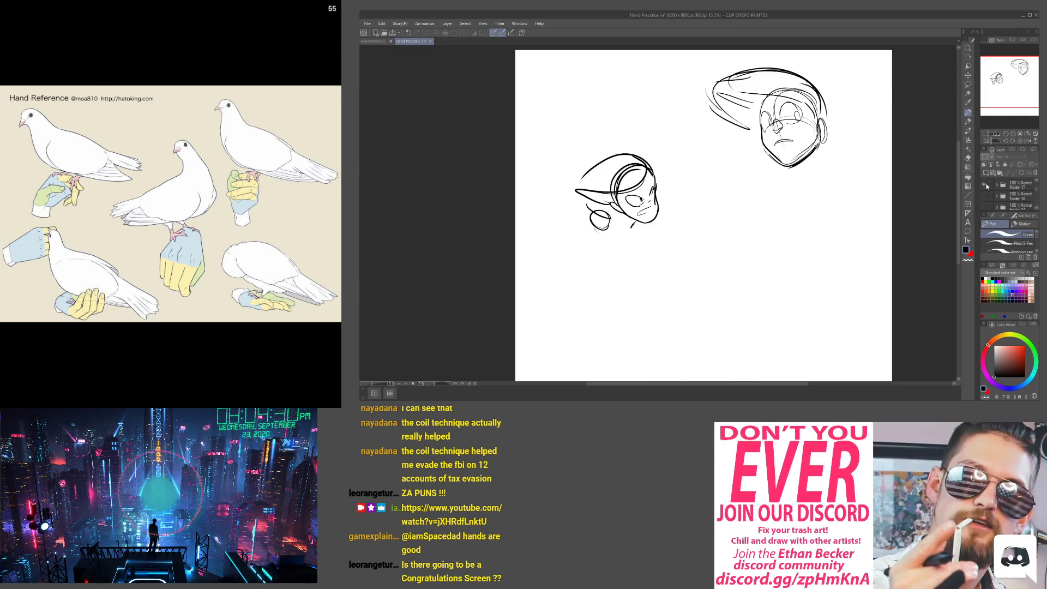
scroll(985, 188, up, 1)
click(985, 194)
click(986, 188)
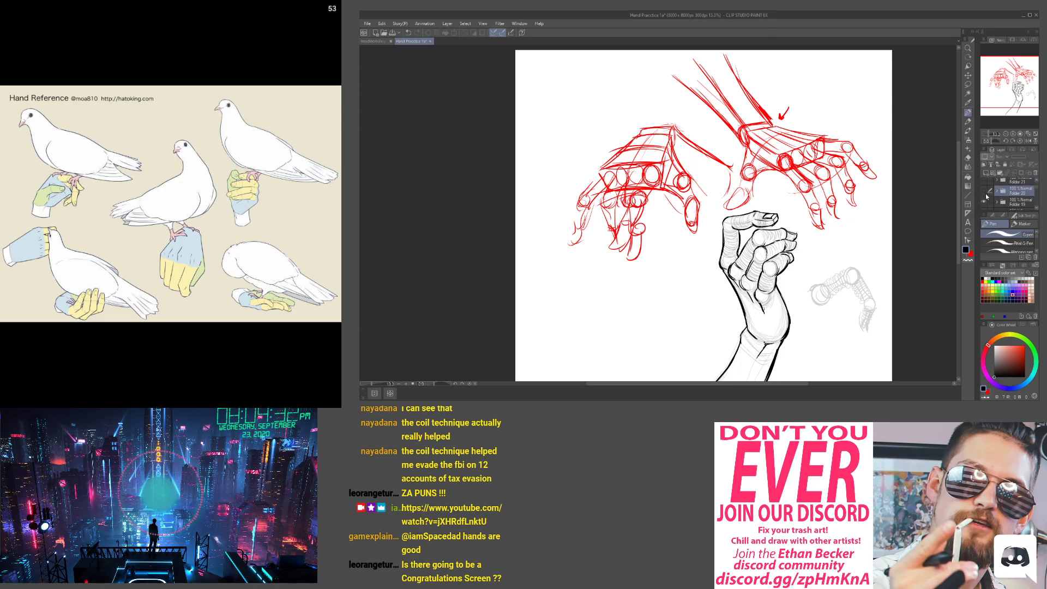
Hide the raised-fist studies and check the hand studies in Folder 21 on their own
click(984, 202)
click(984, 191)
click(985, 192)
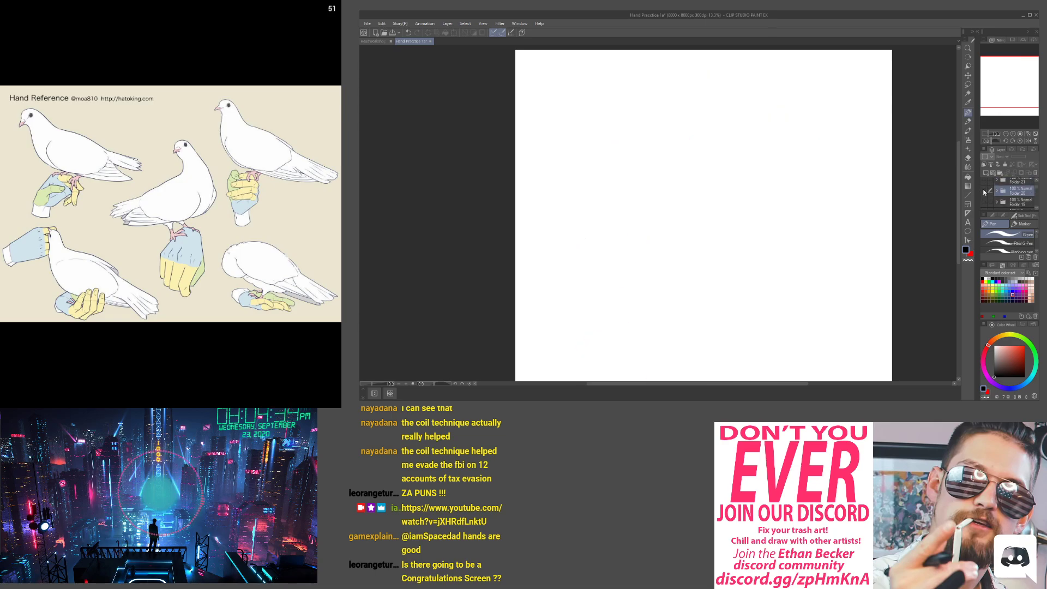
scroll(985, 191, up, 1)
click(985, 189)
click(969, 195)
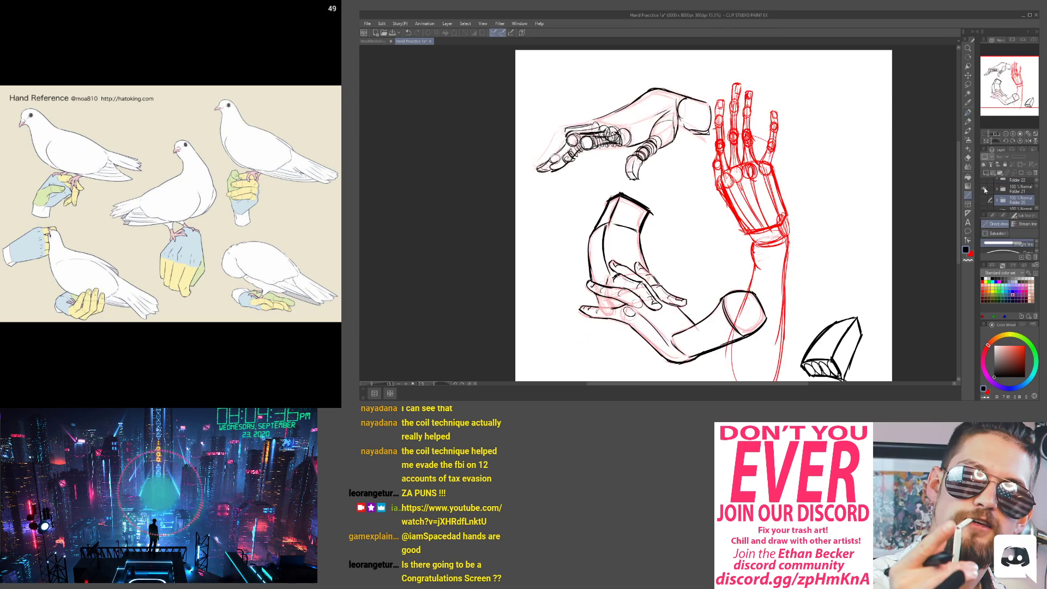
click(983, 189)
Check Folder 22's large open hand and Folder 23's studies separately, leaving both folders hidden
scroll(984, 189, up, 1)
click(984, 188)
click(985, 188)
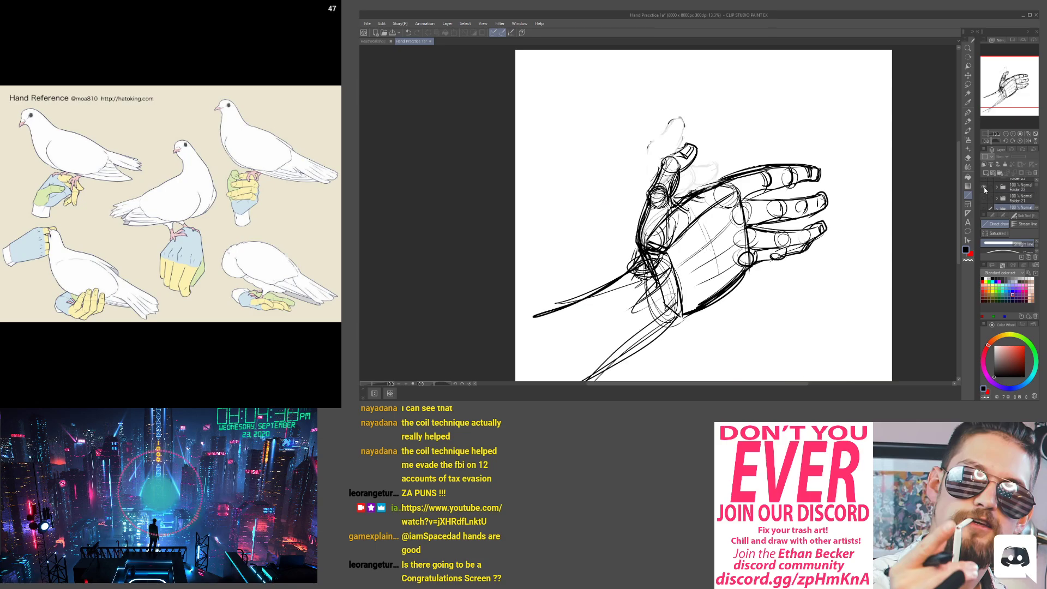
click(985, 188)
scroll(985, 188, up, 1)
click(985, 188)
click(985, 191)
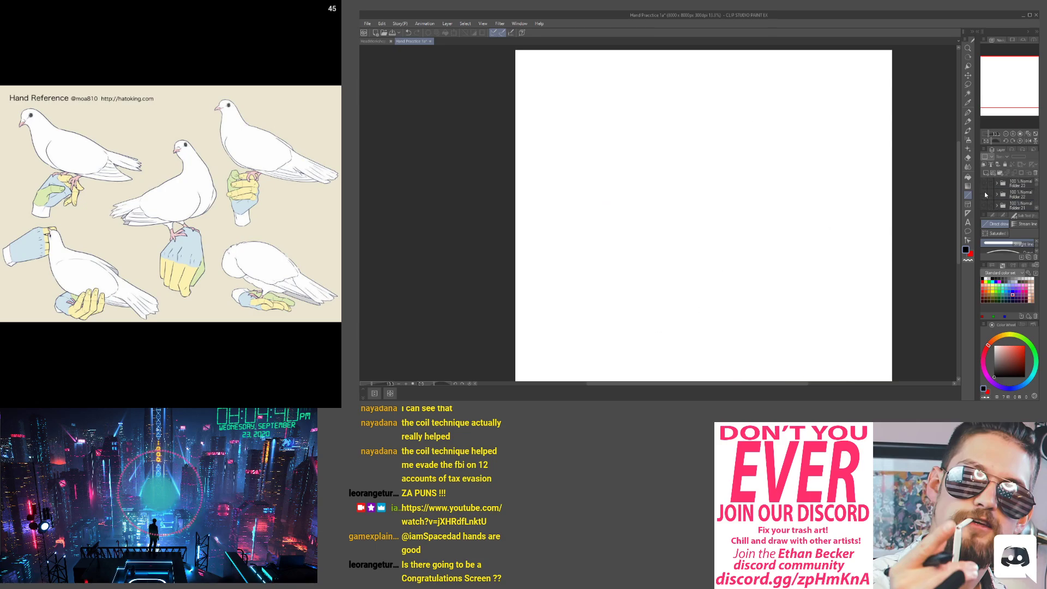
View Folder 23's upright hand study, followed by Folder 22's large open hand with each folder shown on its own
click(985, 191)
click(988, 184)
click(985, 187)
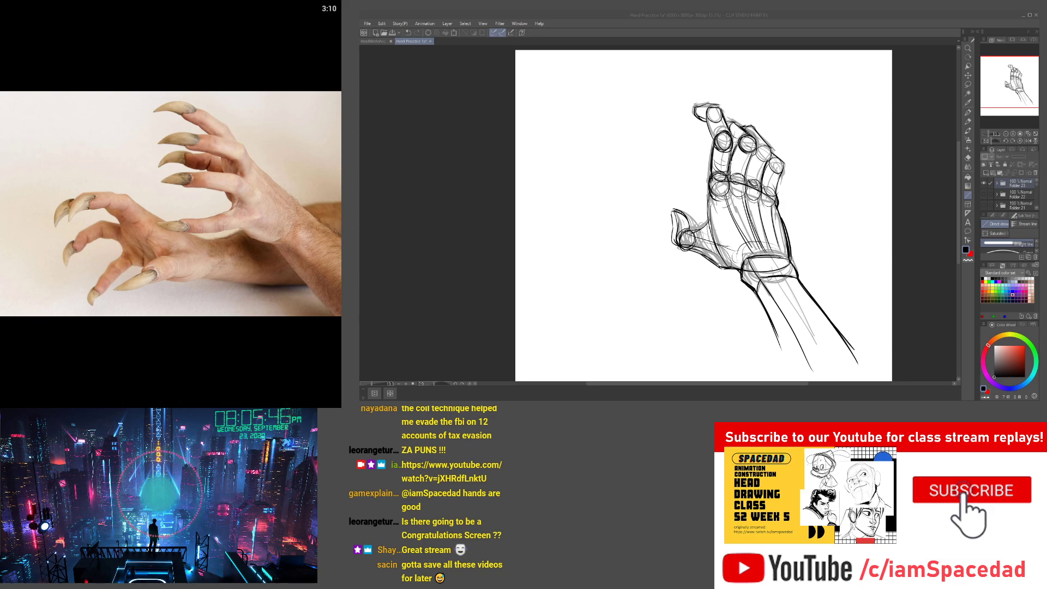
click(983, 183)
click(984, 194)
drag(905, 194, 854, 105)
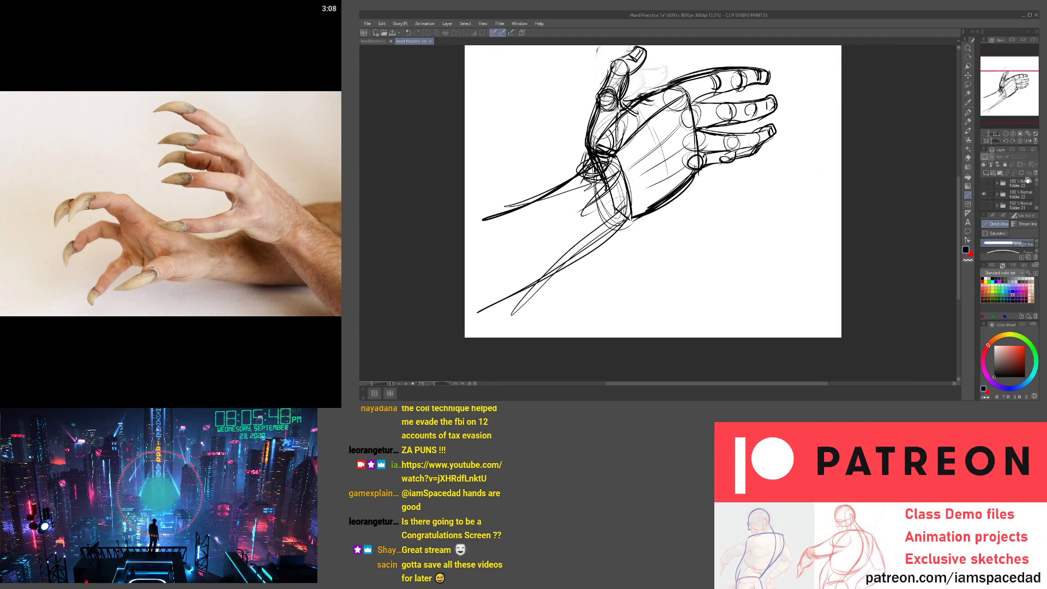
Hide Folder 22 and examine Folder 21's hand studies up close, including the red open hand and the crossed hands
click(984, 194)
click(984, 206)
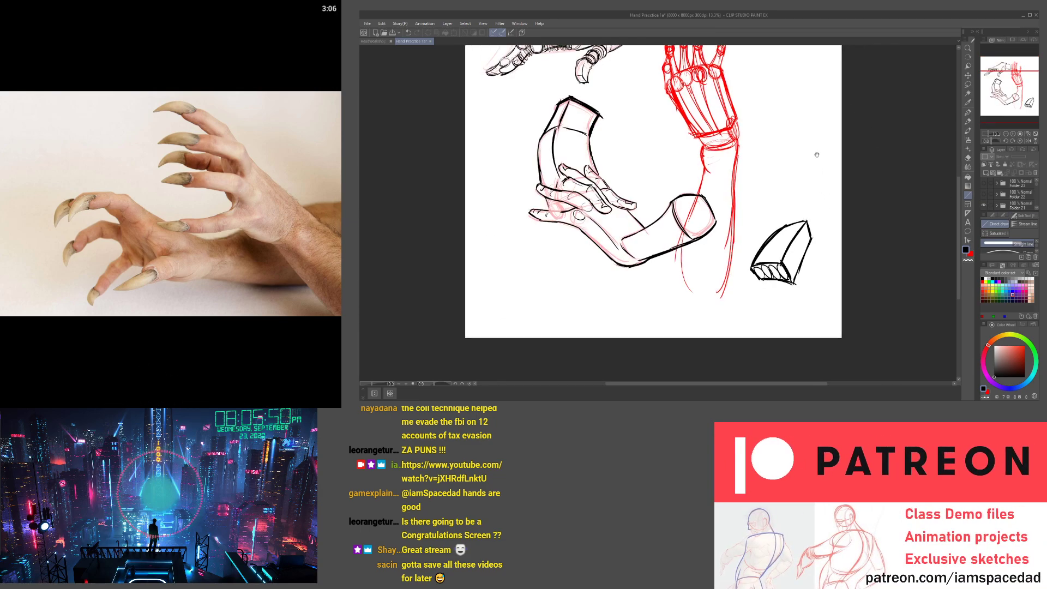
drag(817, 155, 857, 207)
scroll(834, 180, down, 1)
scroll(999, 201, down, 1)
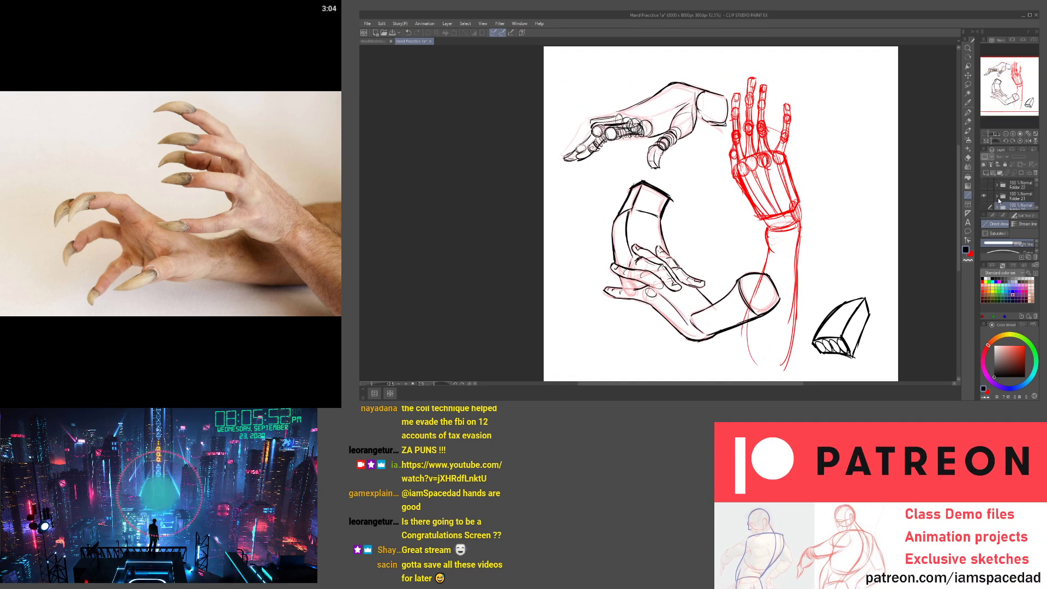
drag(851, 123, 837, 128)
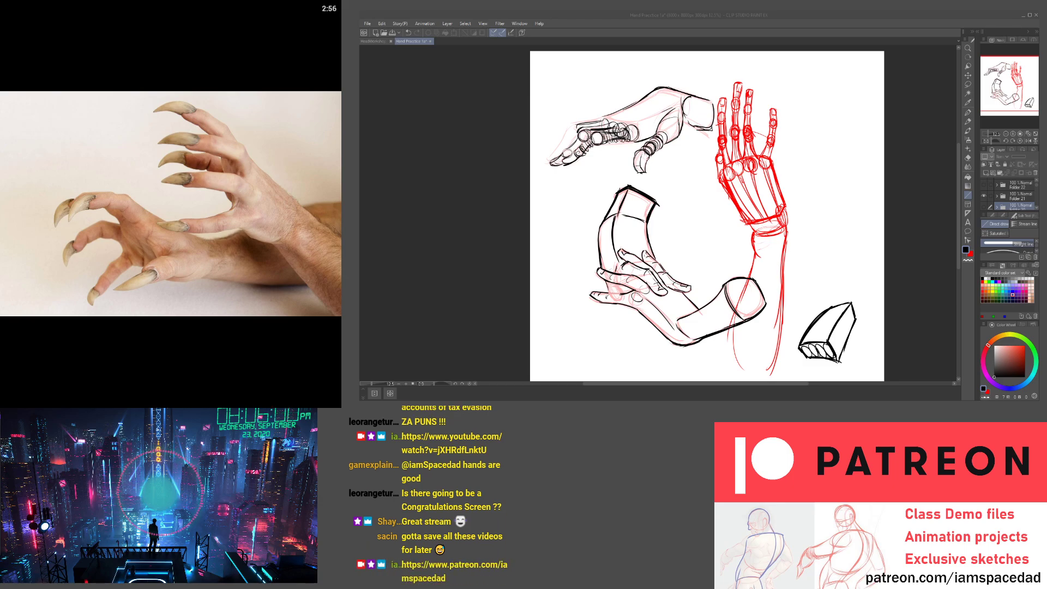
scroll(827, 179, up, 1)
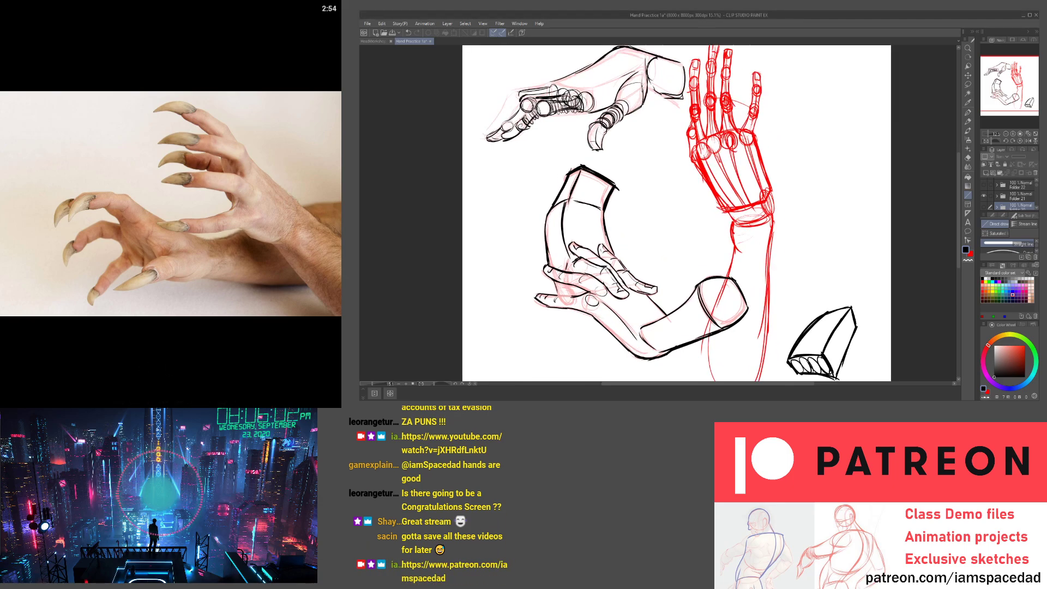
drag(816, 180, 855, 227)
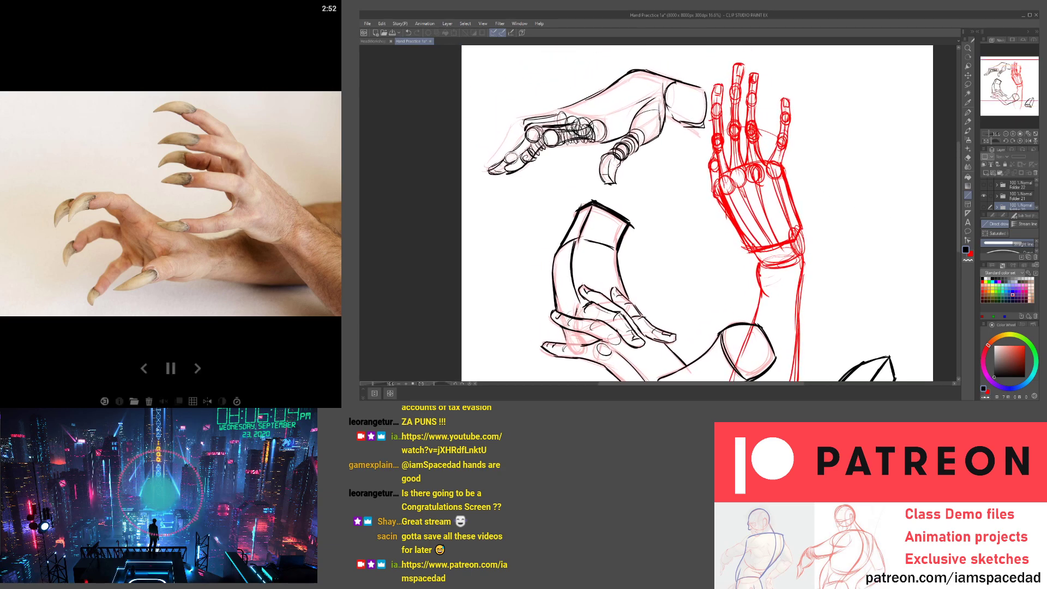
Hide Folder 21 and check Folder 20, followed by the folder with the red hand studies and black raised fist
click(983, 197)
click(984, 207)
drag(894, 197, 861, 124)
scroll(983, 198, down, 1)
click(984, 200)
click(984, 208)
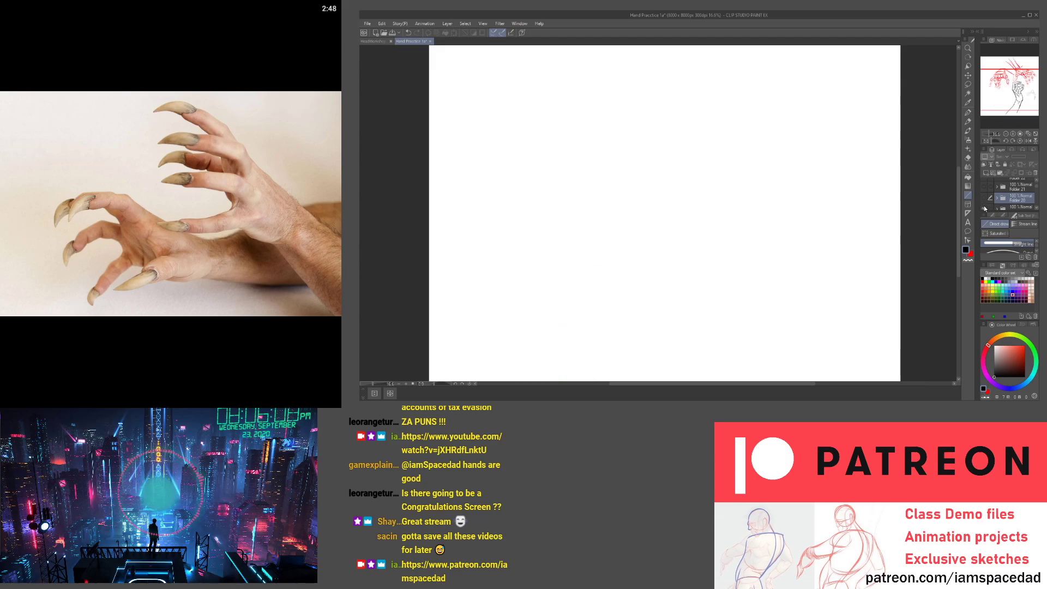
drag(881, 193, 836, 236)
scroll(1022, 200, down, 3)
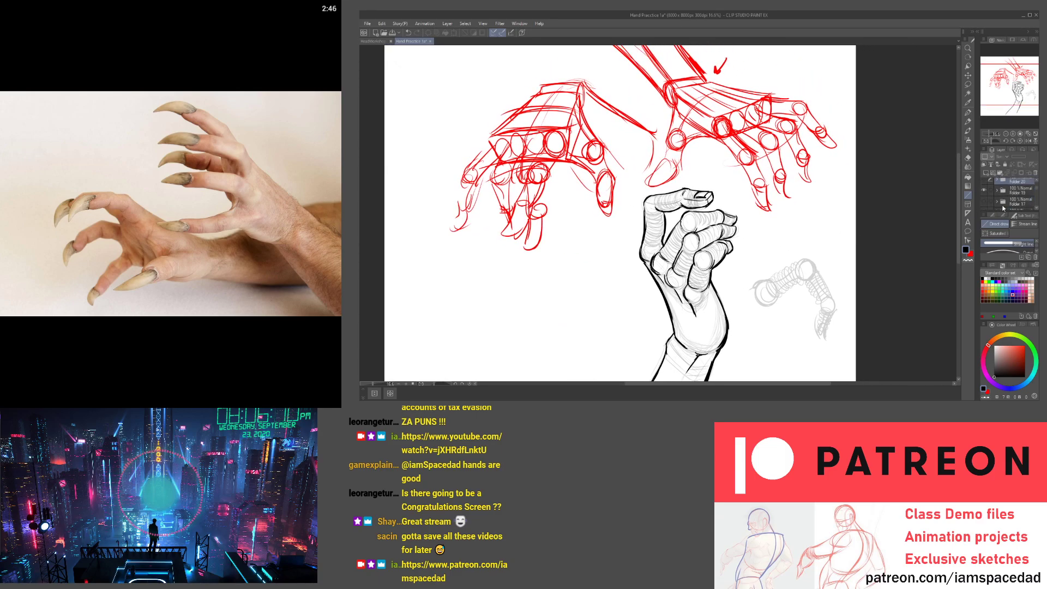
Hide the raised-fist studies and view Folder 17's head sketches on their own
click(984, 181)
click(985, 192)
scroll(833, 209, down, 1)
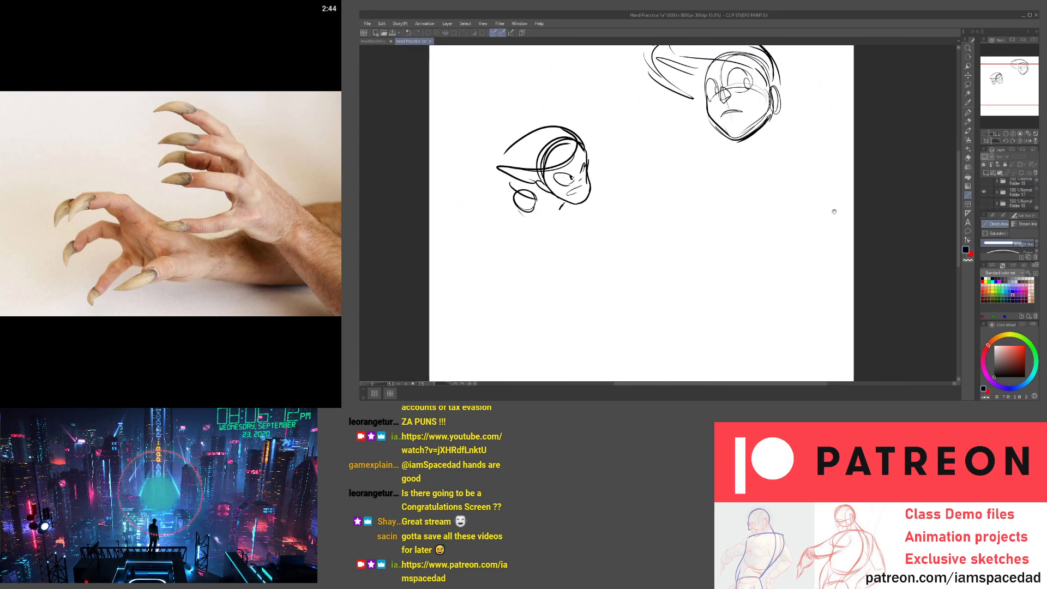
Hide Folder 17 and examine the coloured full-body character and its grey pose sketches up close
click(985, 192)
click(987, 204)
drag(901, 204, 854, 225)
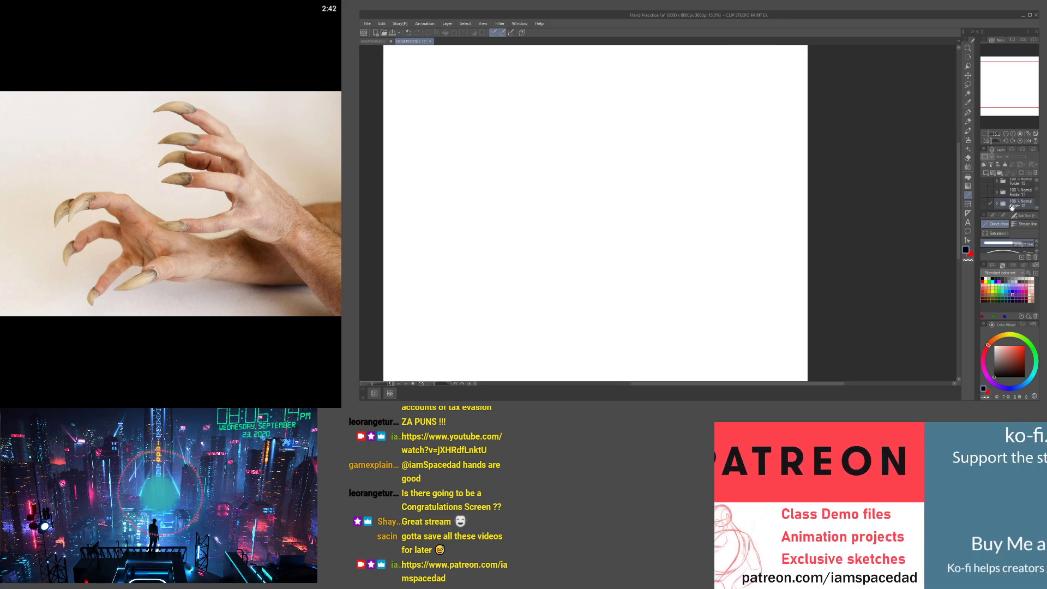
click(984, 203)
mouse_move(835, 189)
mouse_down()
mouse_move(901, 231)
mouse_move(844, 162)
mouse_up()
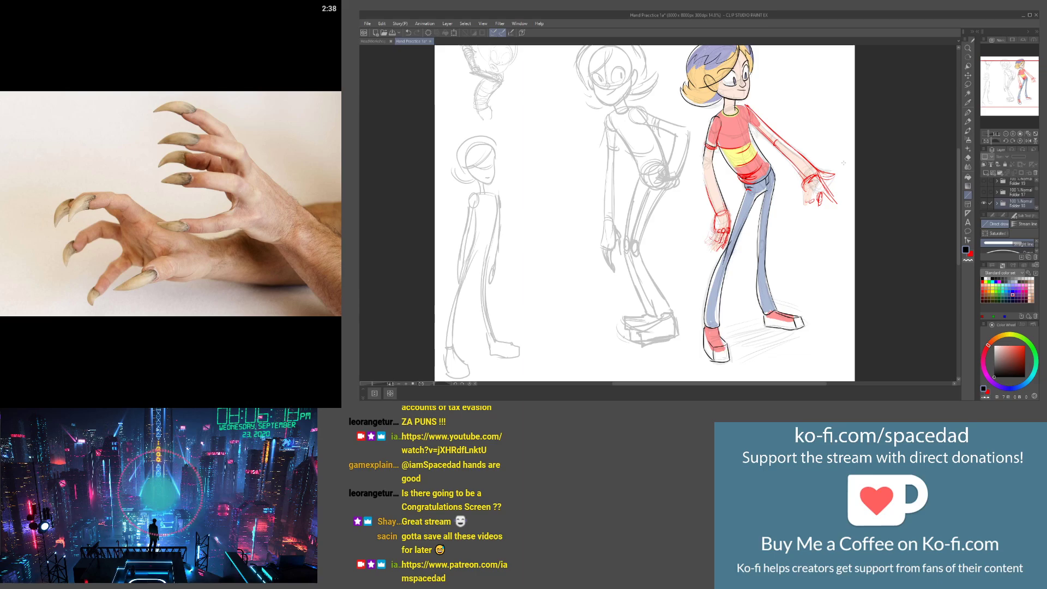
drag(792, 162, 800, 262)
scroll(801, 262, up, 5)
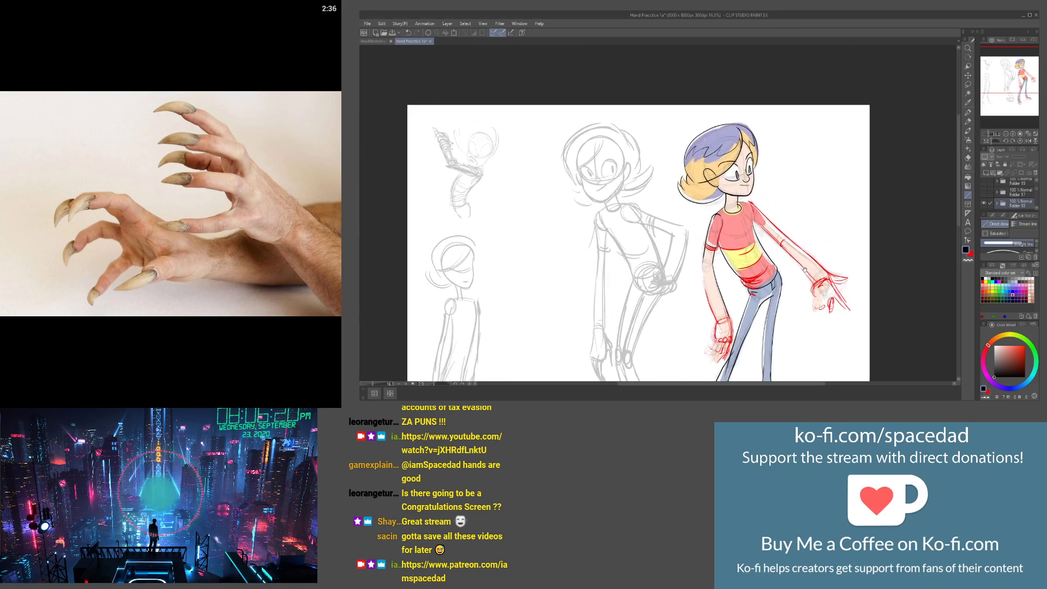
scroll(781, 228, down, 3)
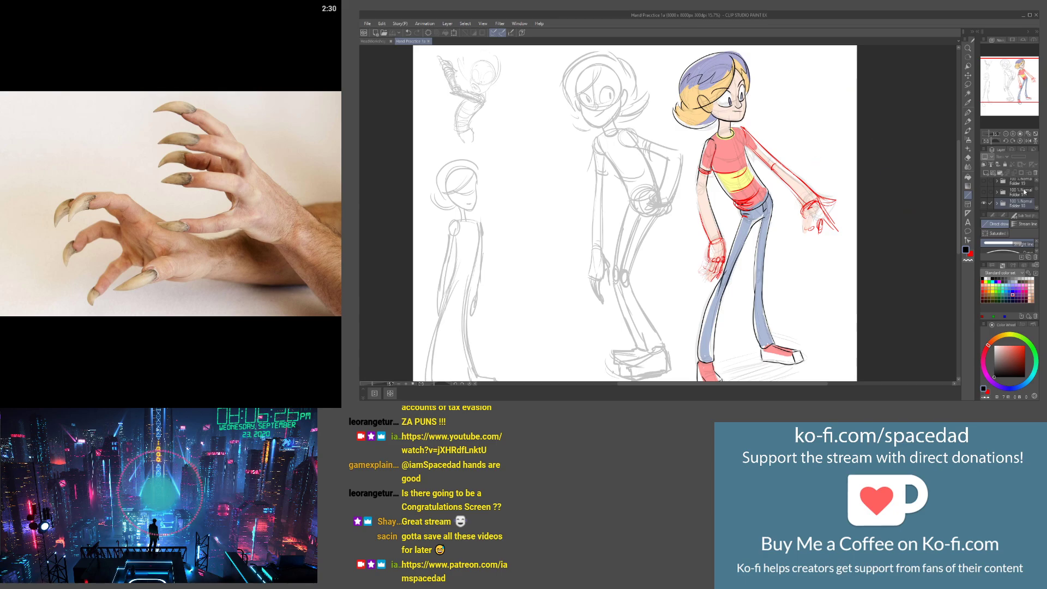
Hide the coloured character and view Folder 14's leaning character with its small pose sketches
scroll(1024, 192, down, 1)
click(984, 194)
click(984, 205)
drag(841, 186, 835, 119)
scroll(861, 123, down, 1)
scroll(996, 190, down, 1)
Hide Folder 14 and view the folder containing the raised-arms, crouching and angry action poses
click(984, 195)
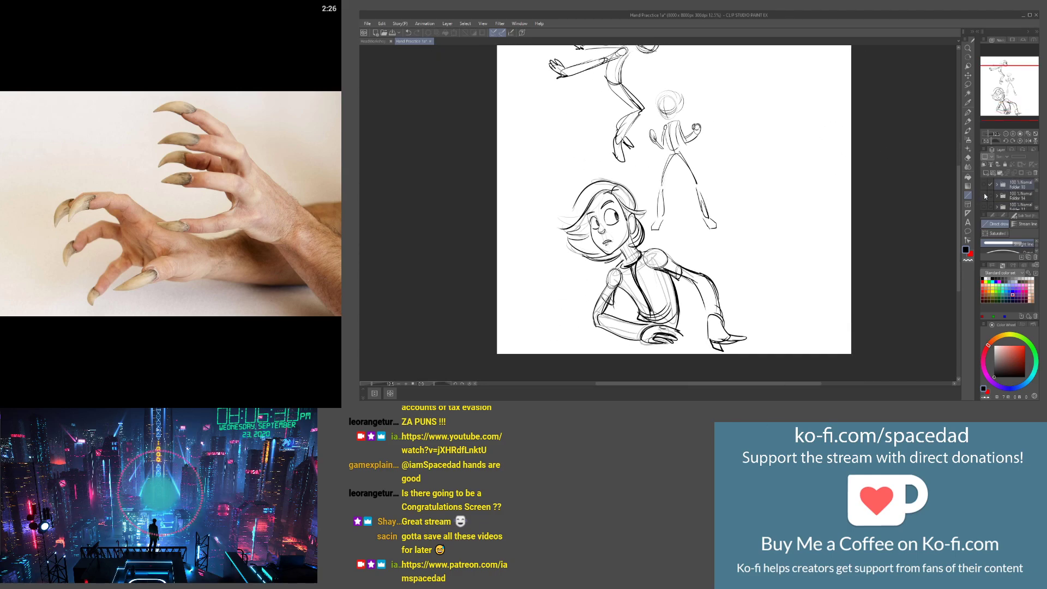
click(985, 207)
drag(884, 170, 900, 218)
scroll(990, 206, down, 1)
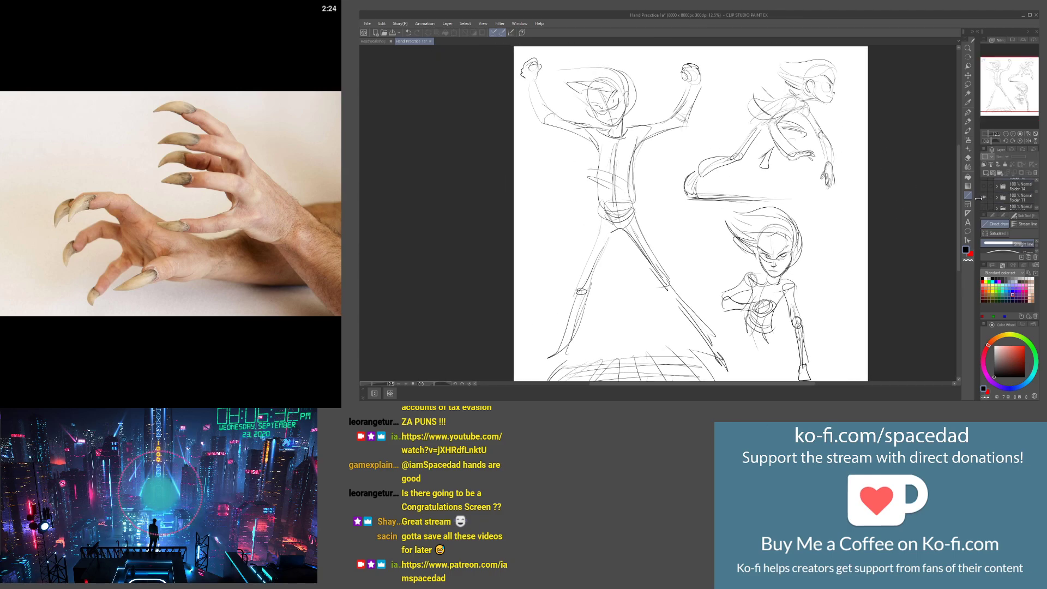
Show the sheet of four character poses with the raised fist and examine its figures up close
click(985, 202)
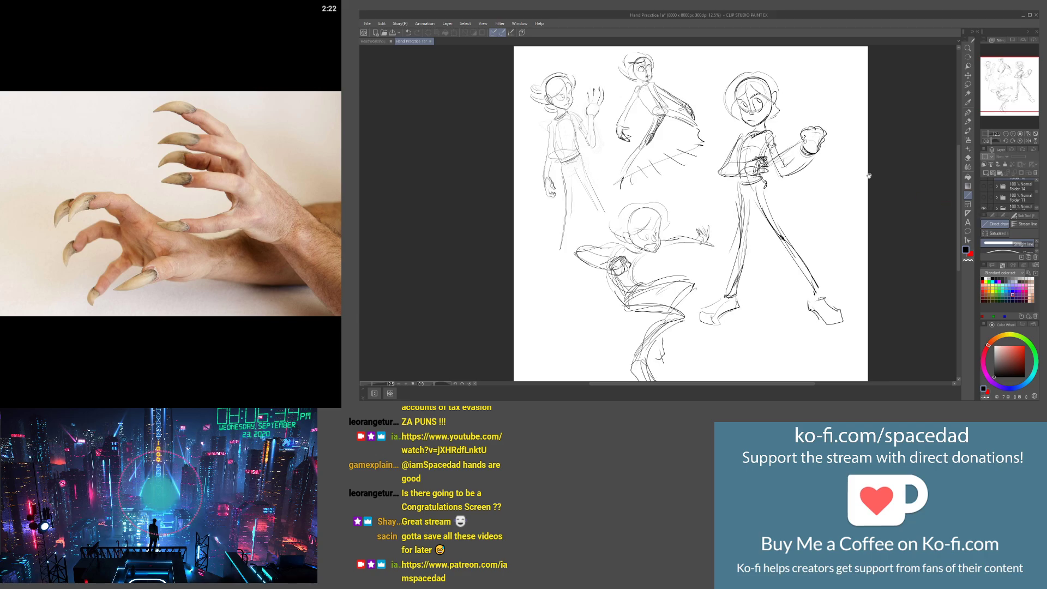
scroll(728, 146, up, 4)
scroll(811, 185, down, 3)
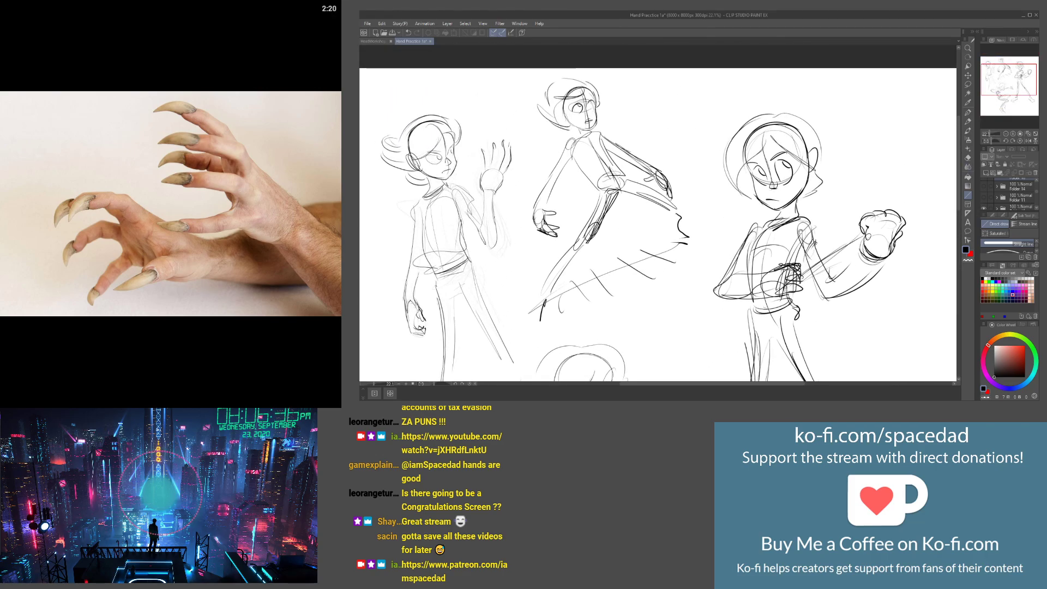
scroll(811, 184, up, 3)
scroll(811, 184, down, 3)
drag(938, 277, 870, 133)
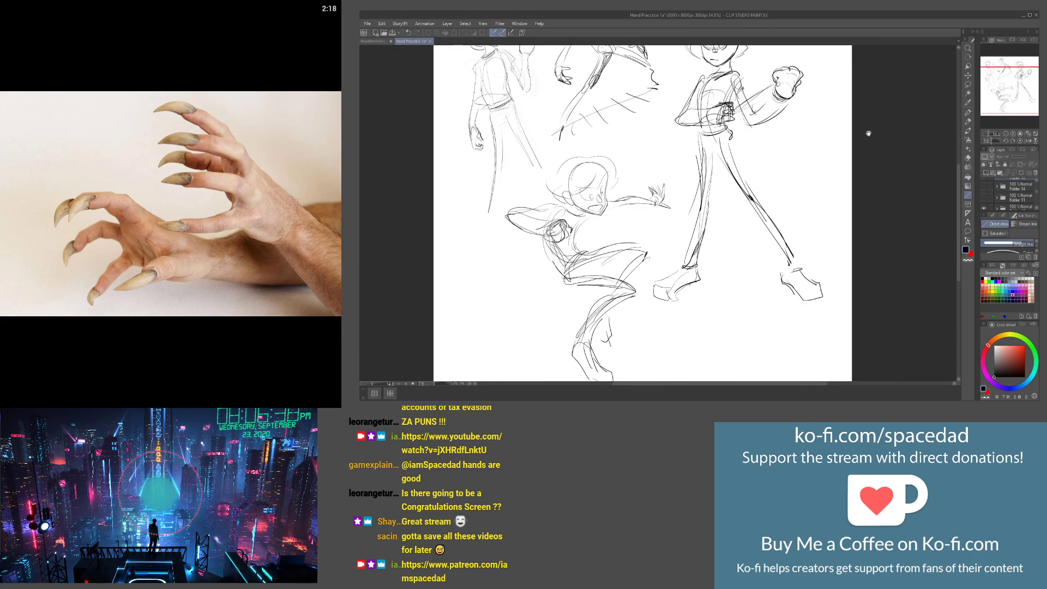
scroll(1013, 202, down, 2)
View the folder with the two small figure sketches, followed by the one with the reaching figure and outstretched hand
click(1015, 202)
click(985, 202)
click(985, 202)
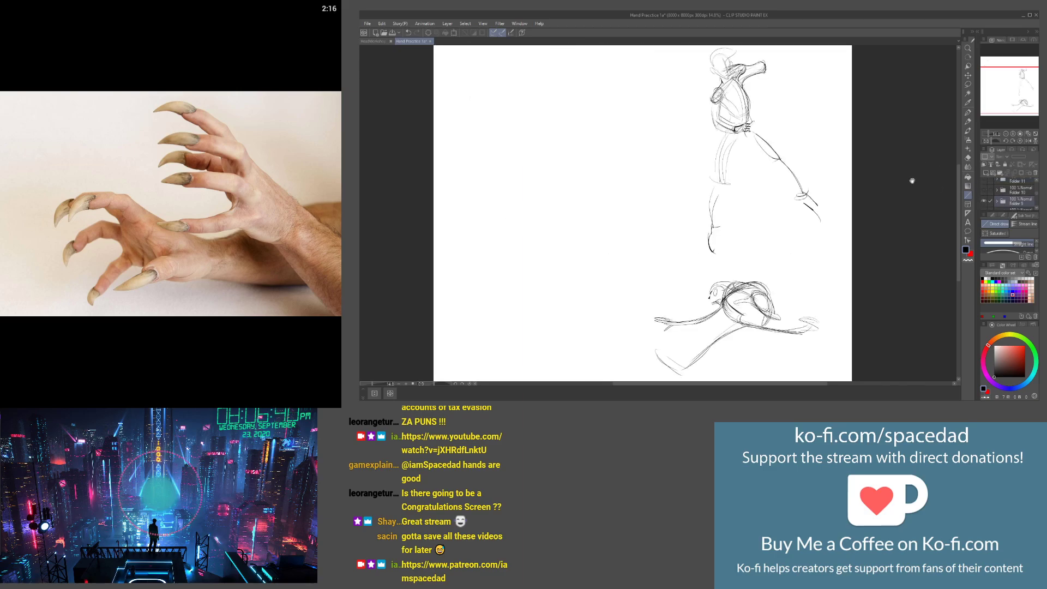
drag(912, 181, 898, 170)
scroll(1009, 194, down, 1)
click(985, 182)
click(986, 195)
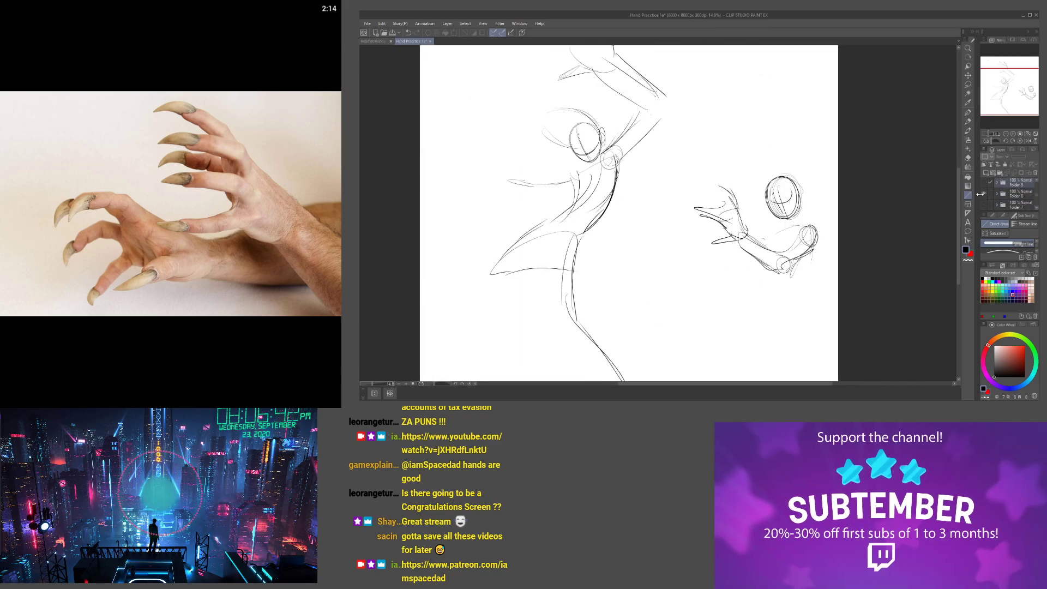
click(984, 195)
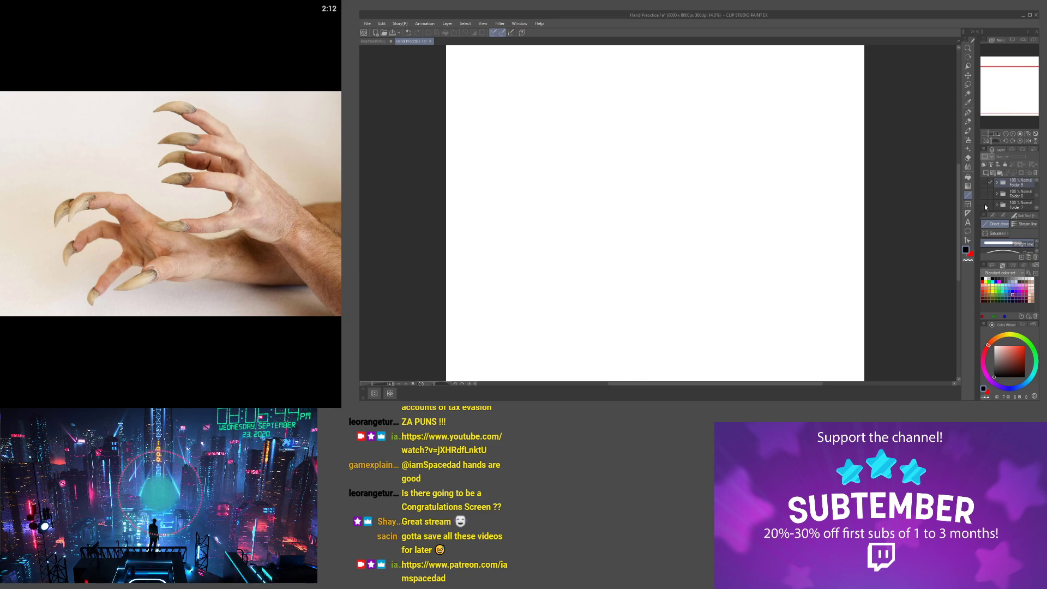
Show Folder 7 and review its red and black hand studies alongside the red mannequin figure
click(984, 205)
drag(908, 198, 912, 213)
scroll(873, 183, down, 1)
drag(867, 173, 849, 185)
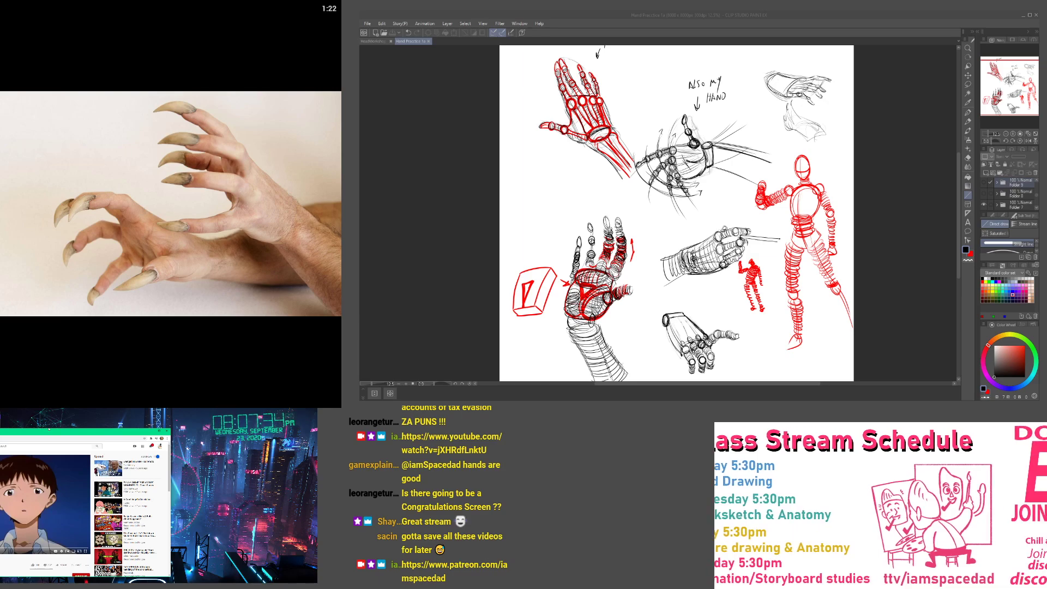
Switch to the YouTube browser window, play the "Congratulations!" video in full screen, and exit full screen
drag(50, 435, 193, 424)
double_click(150, 468)
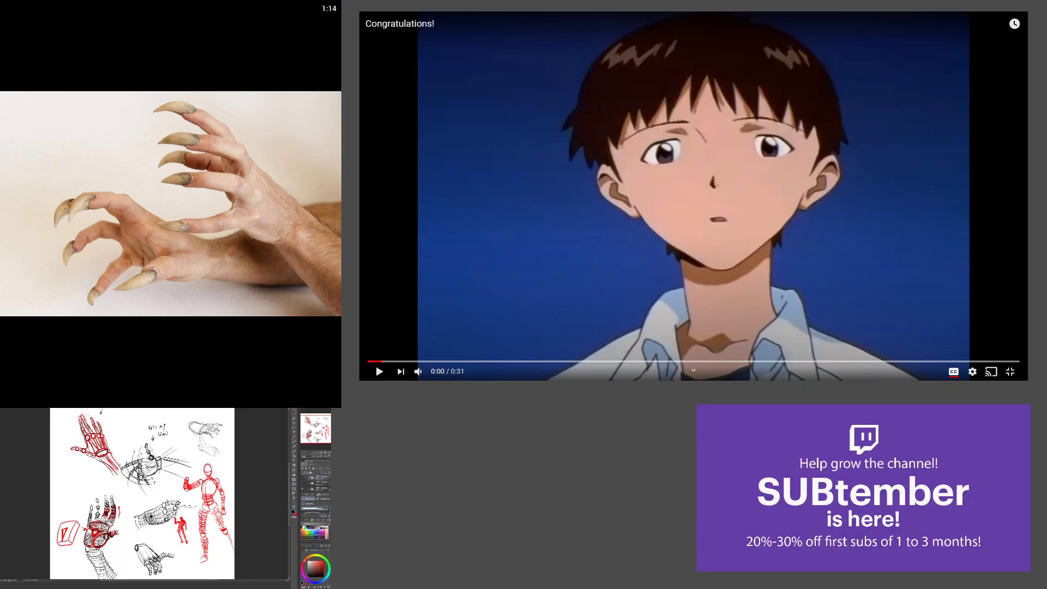
click(834, 235)
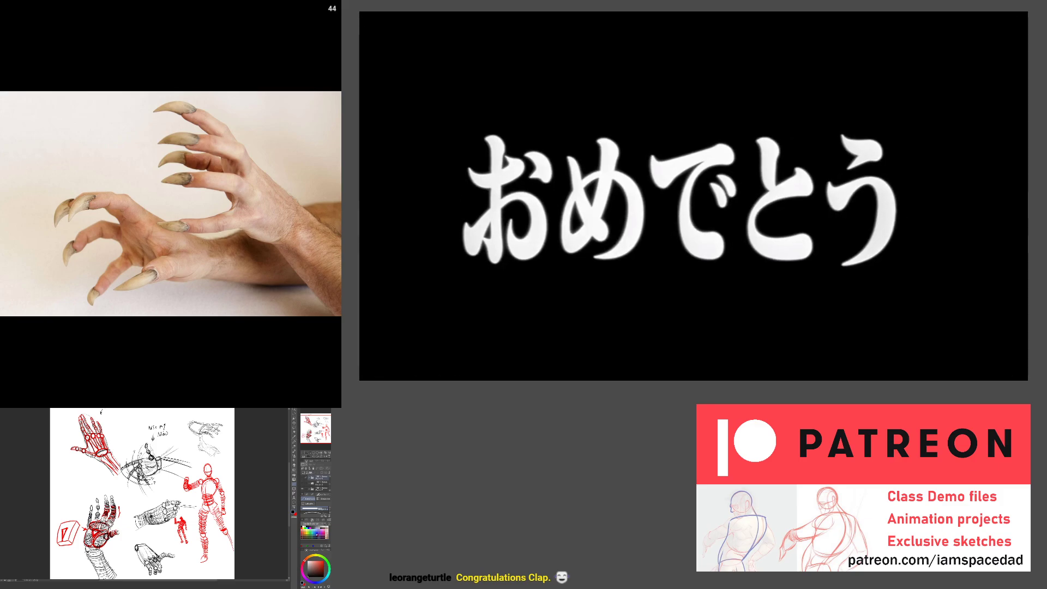
double_click(817, 151)
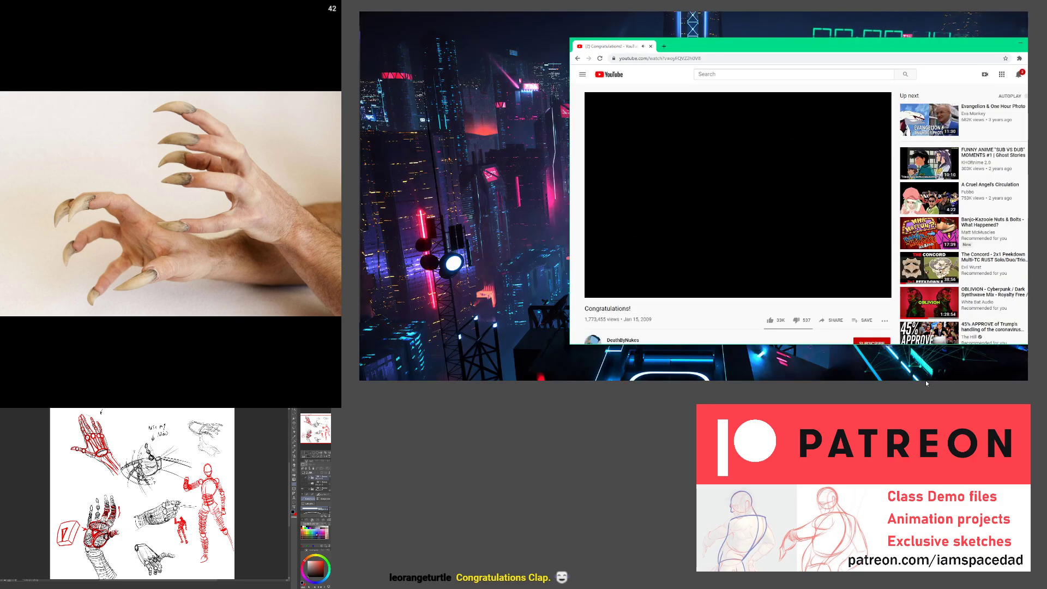